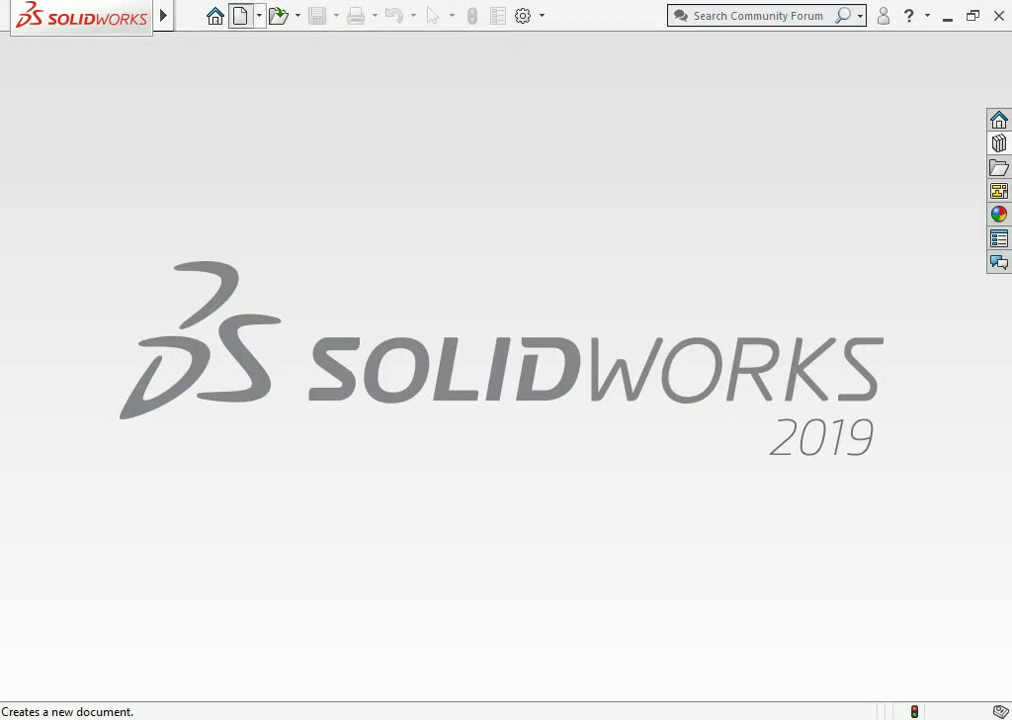
Create a new blank Part document (Part6).
{"action": "left_click", "coordinate": [240, 15]}
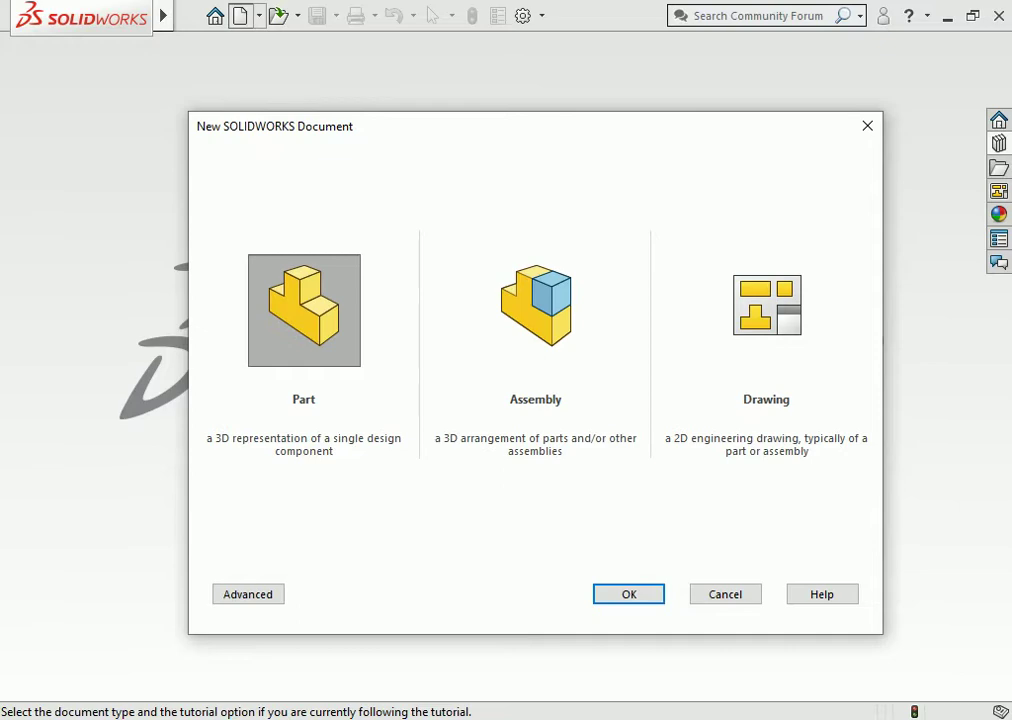
{"action": "key", "text": "Return"}
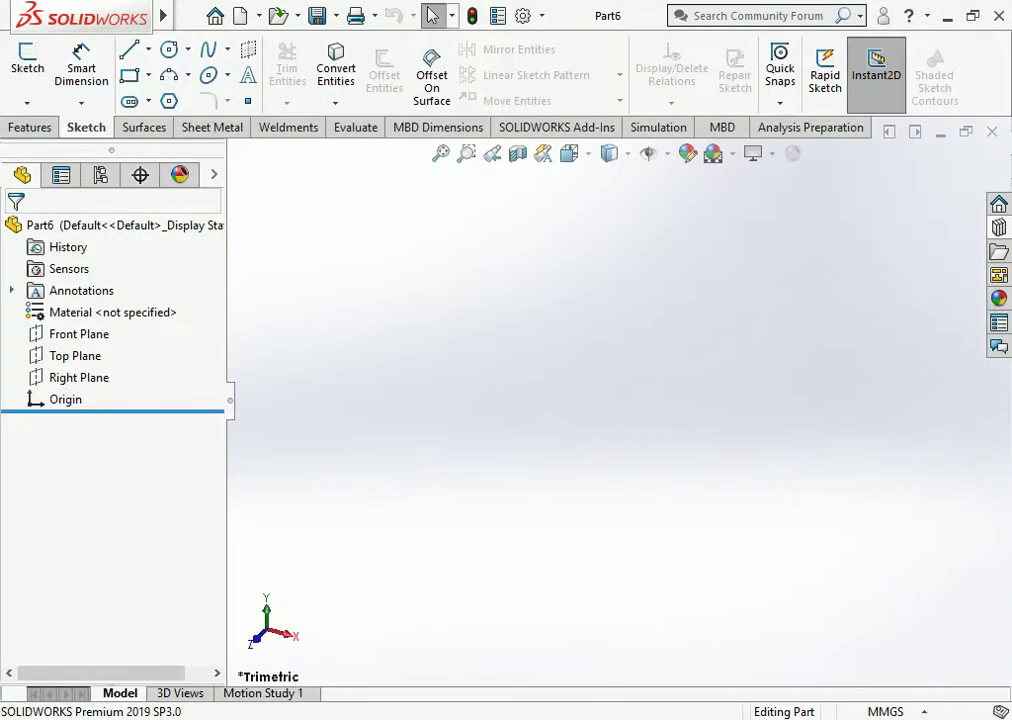
On the Front Plane, sketch a vertical midpoint line through the origin with a short top leg.
{"action": "left_click", "coordinate": [79, 334]}
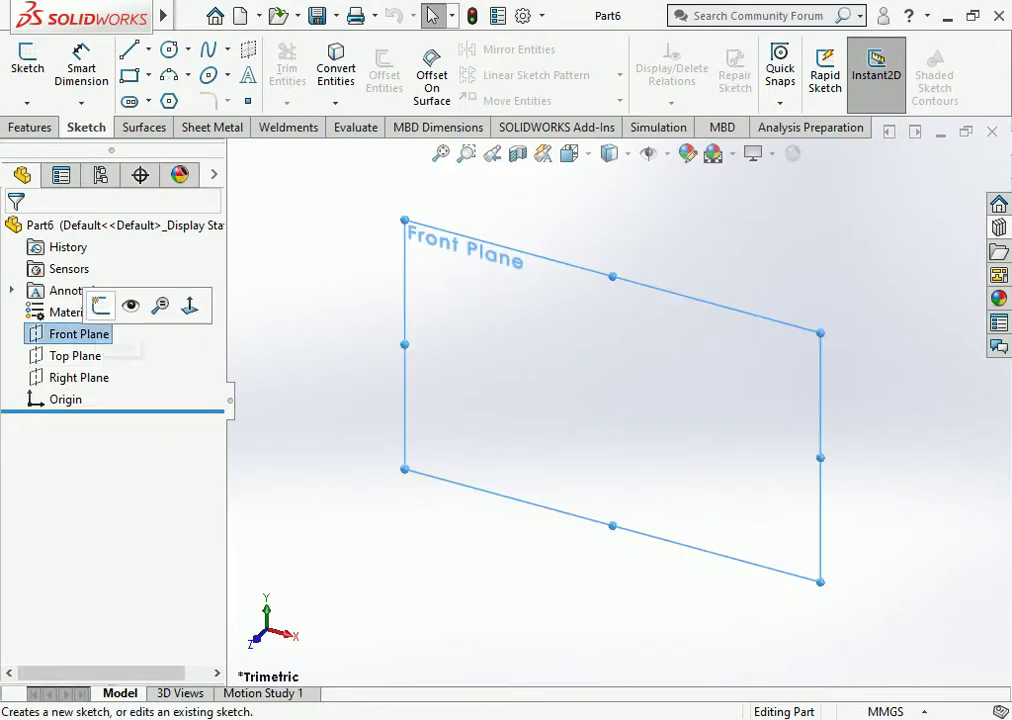
{"action": "left_click", "coordinate": [100, 306]}
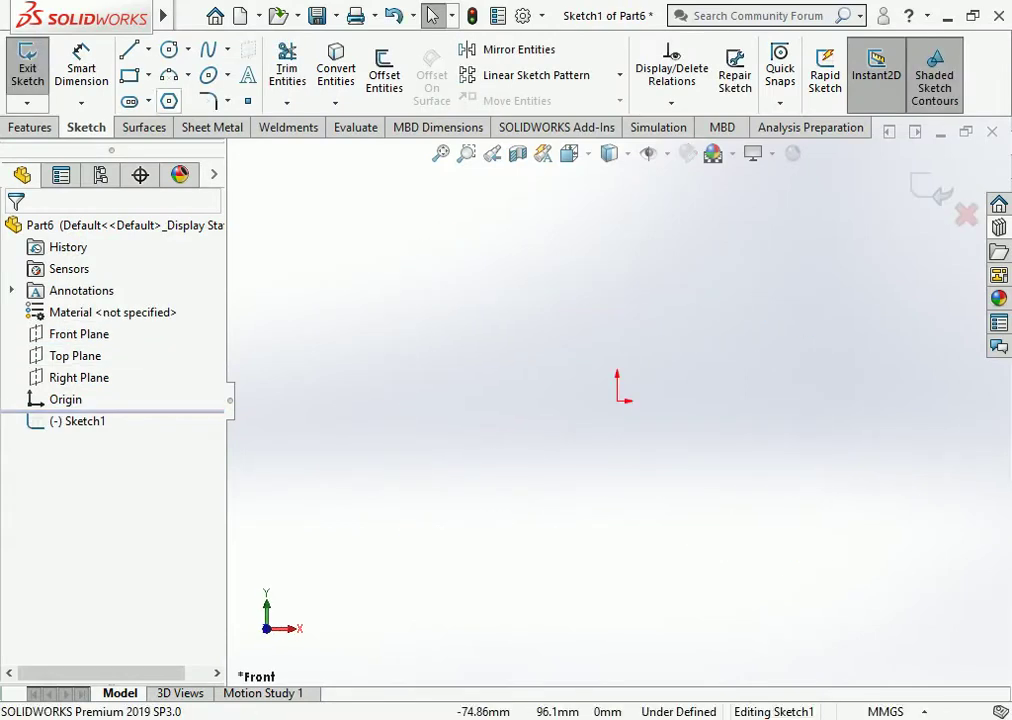
{"action": "left_click", "coordinate": [148, 49]}
{"action": "left_click", "coordinate": [187, 122]}
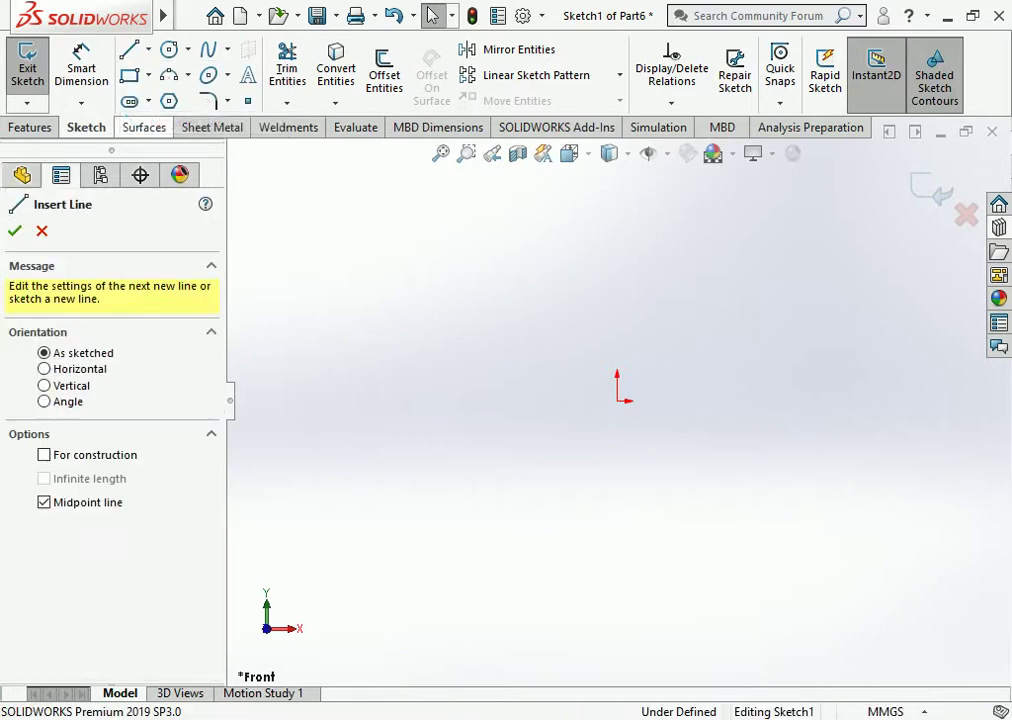
{"action": "left_click", "coordinate": [617, 400]}
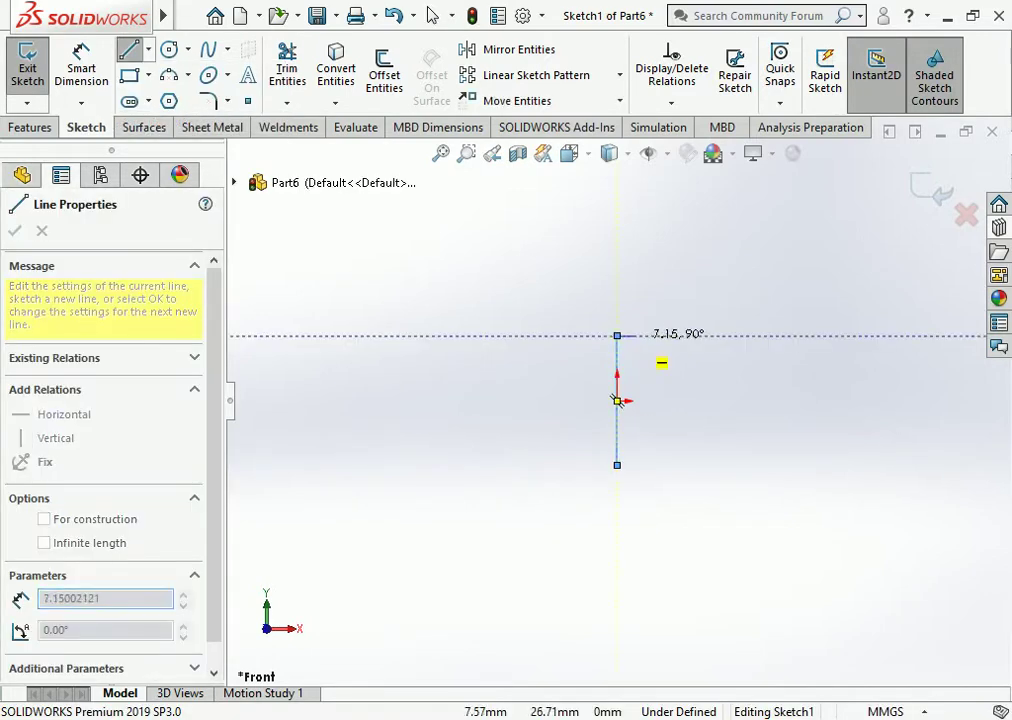
{"action": "left_click", "coordinate": [617, 337]}
{"action": "double_click", "coordinate": [647, 335]}
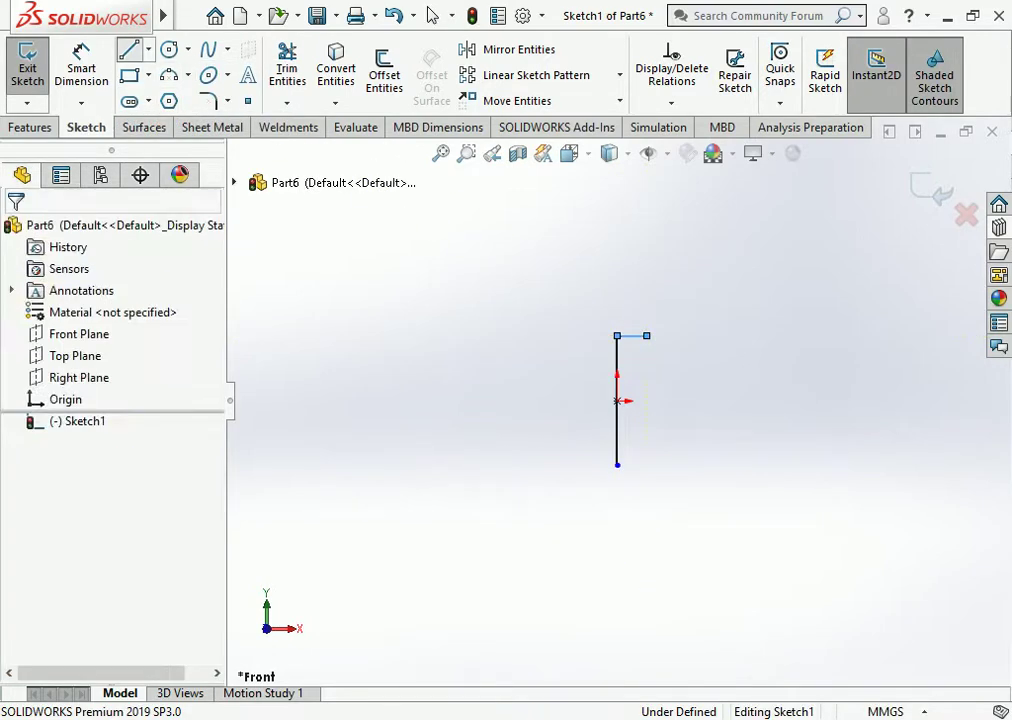
{"action": "key", "text": "Escape"}
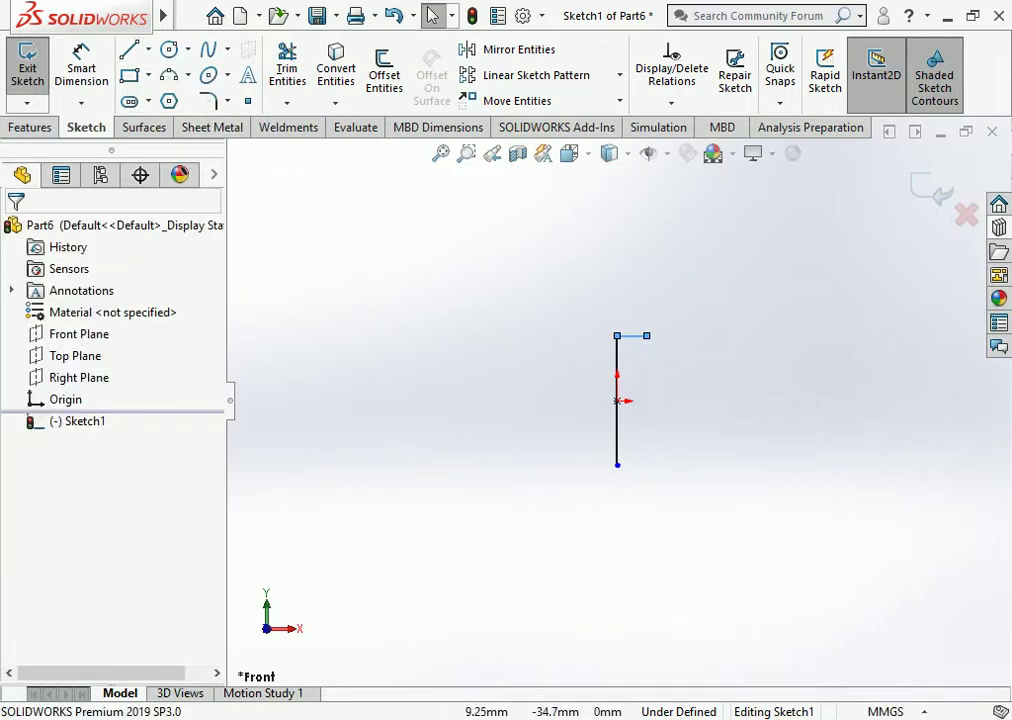
Add a short horizontal leg at the bottom end of the vertical line.
{"action": "left_click", "coordinate": [128, 49]}
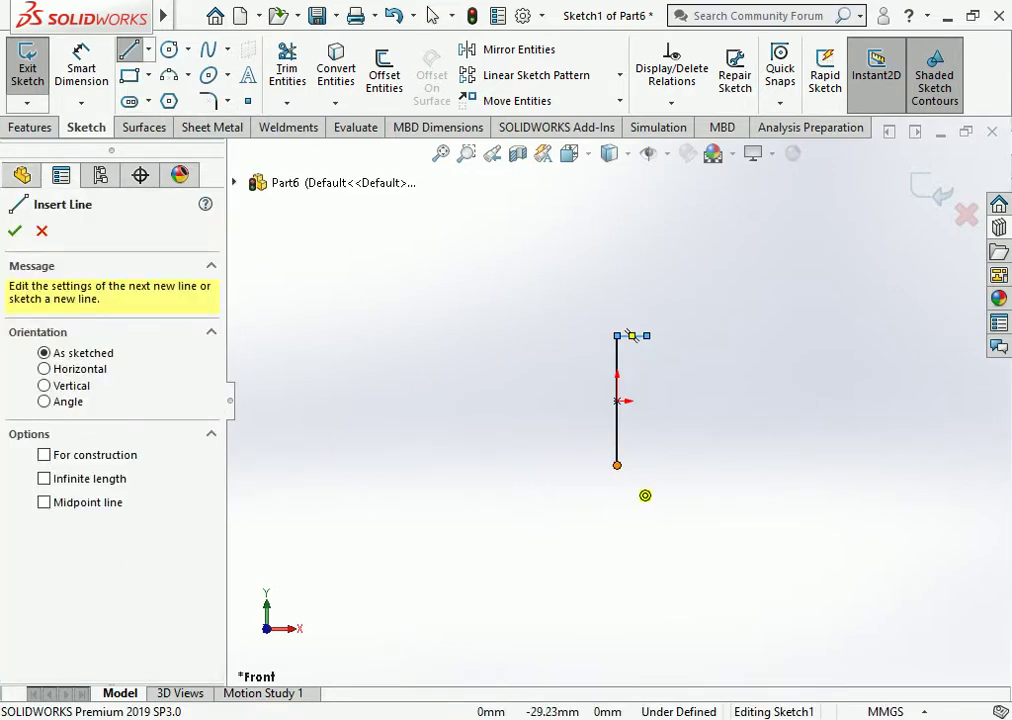
{"action": "left_click", "coordinate": [617, 465]}
{"action": "left_click", "coordinate": [647, 465]}
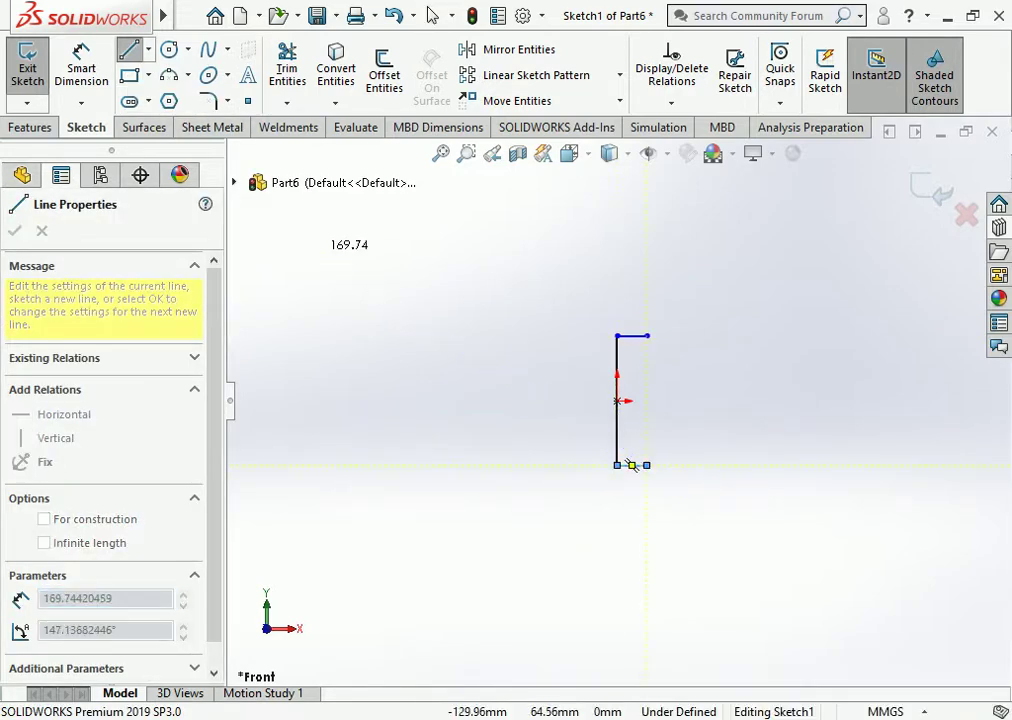
{"action": "key", "text": "Escape"}
{"action": "key", "text": "Escape"}
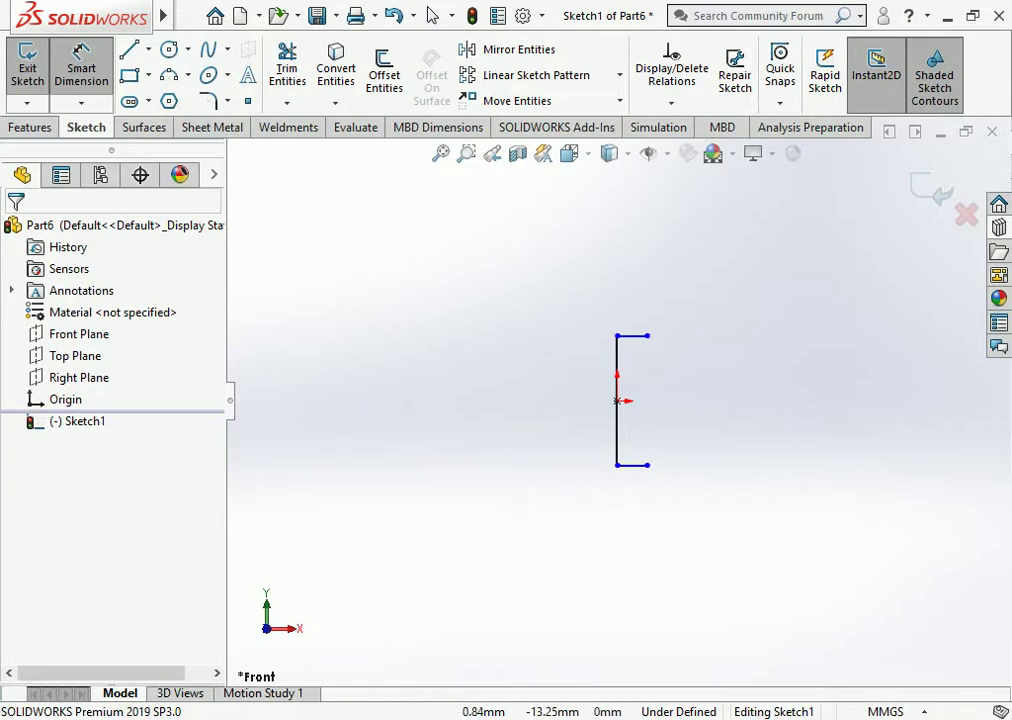
Dimension the vertical line to 100 mm.
{"action": "left_click", "coordinate": [82, 60]}
{"action": "left_click", "coordinate": [617, 400]}
{"action": "left_click", "coordinate": [560, 405]}
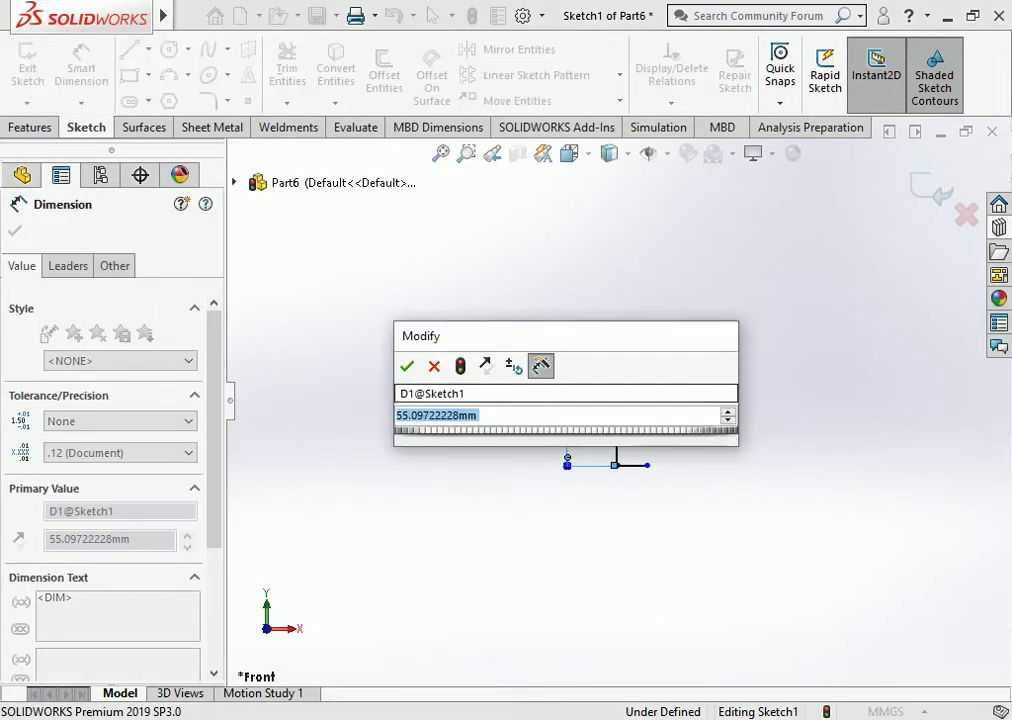
{"action": "type", "text": "100"}
{"action": "key", "text": "Return"}
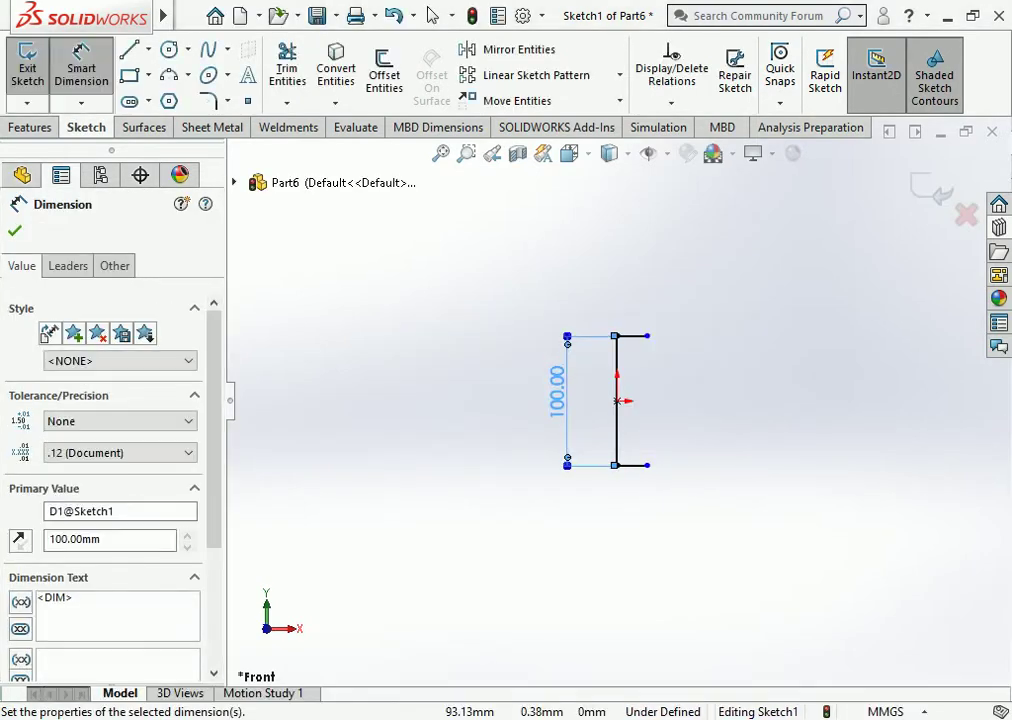
{"action": "key", "text": "Escape"}
Dimension the top and bottom horizontal legs to 50 mm each.
{"action": "left_click", "coordinate": [632, 336]}
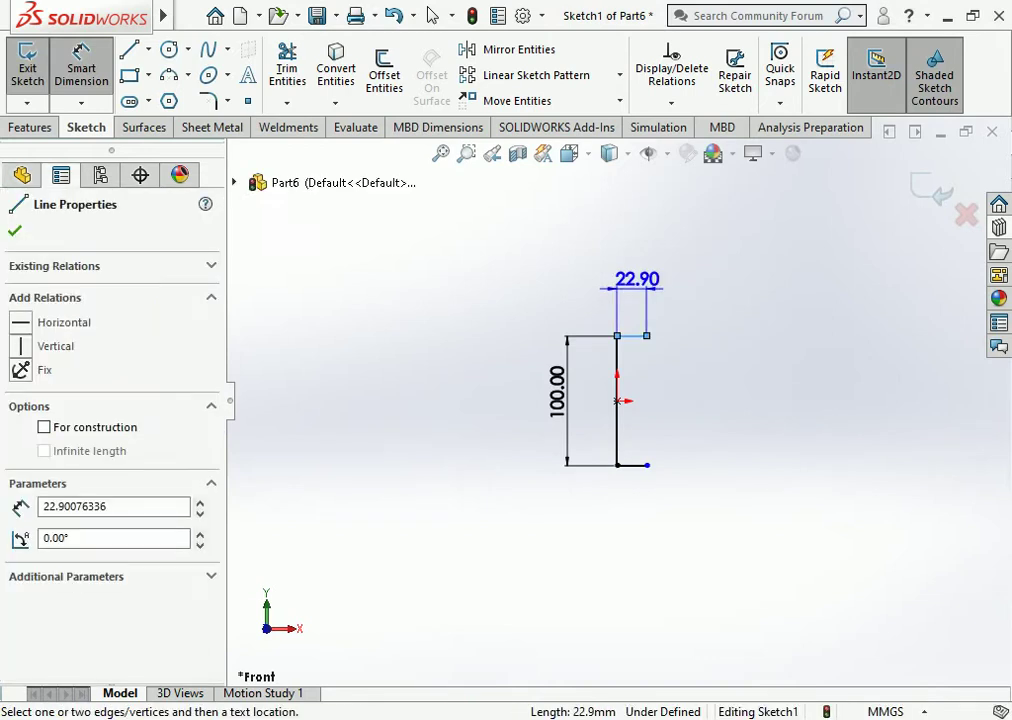
{"action": "left_click", "coordinate": [636, 282]}
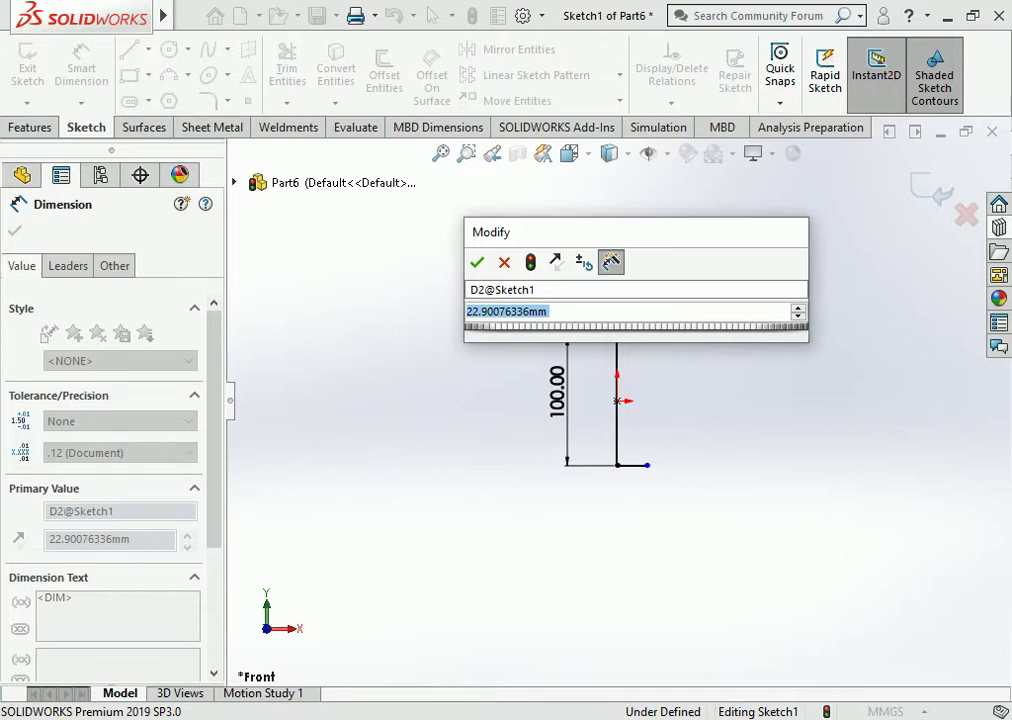
{"action": "type", "text": "50"}
{"action": "key", "text": "Return"}
{"action": "key", "text": "Escape"}
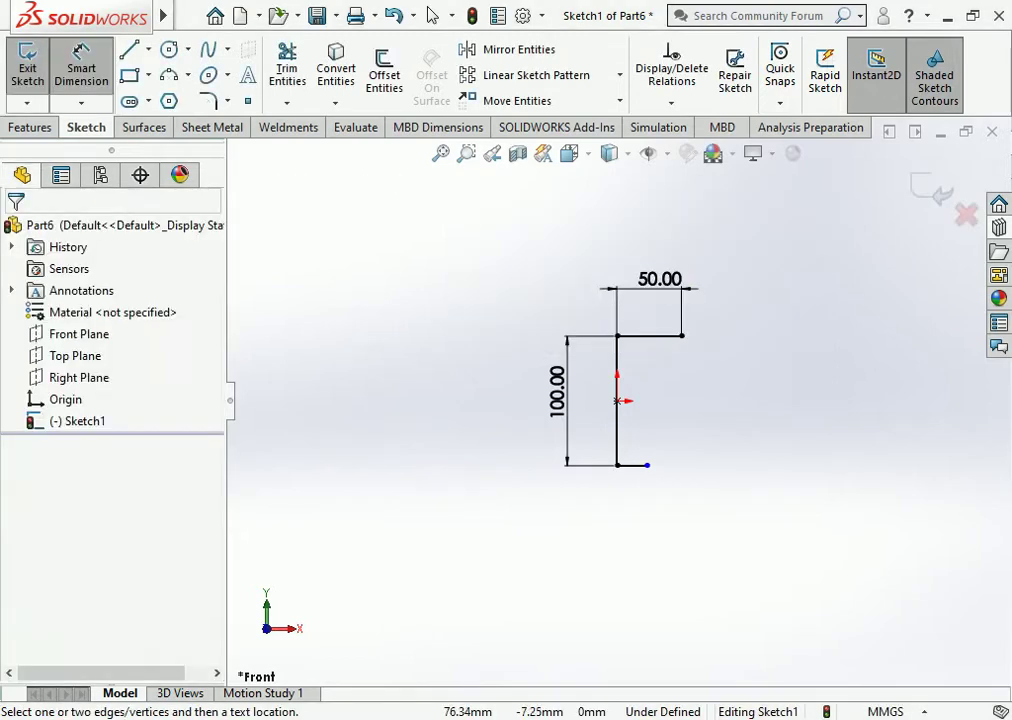
{"action": "left_click", "coordinate": [632, 465]}
{"action": "left_click", "coordinate": [600, 557]}
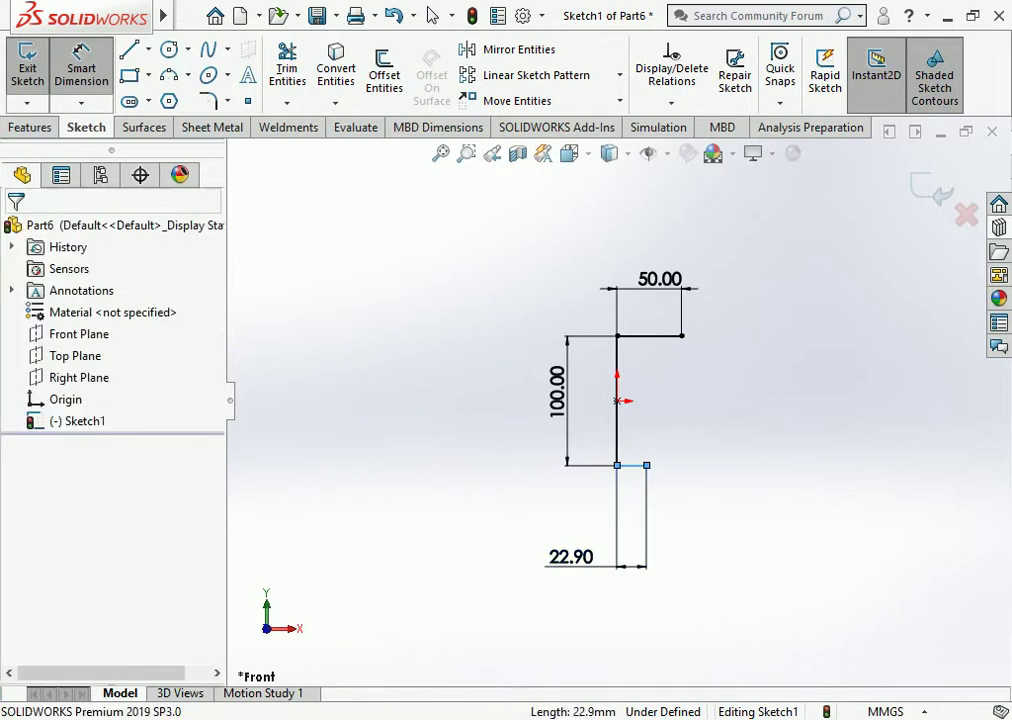
{"action": "type", "text": "50"}
{"action": "key", "text": "Return"}
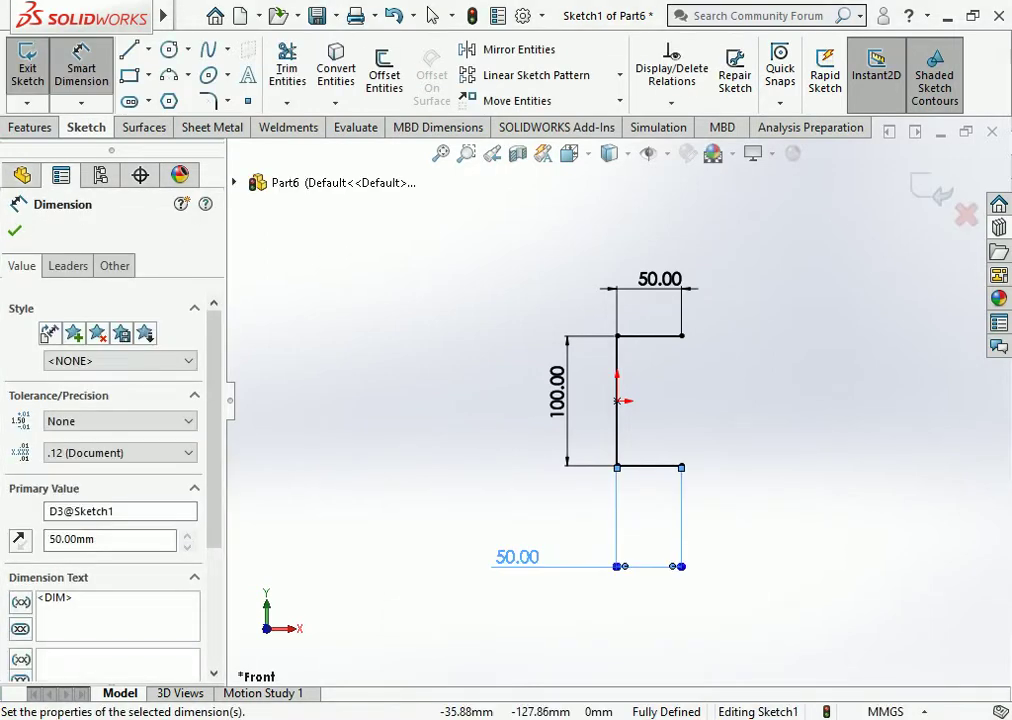
{"action": "key", "text": "Escape"}
{"action": "left_click", "coordinate": [432, 15]}
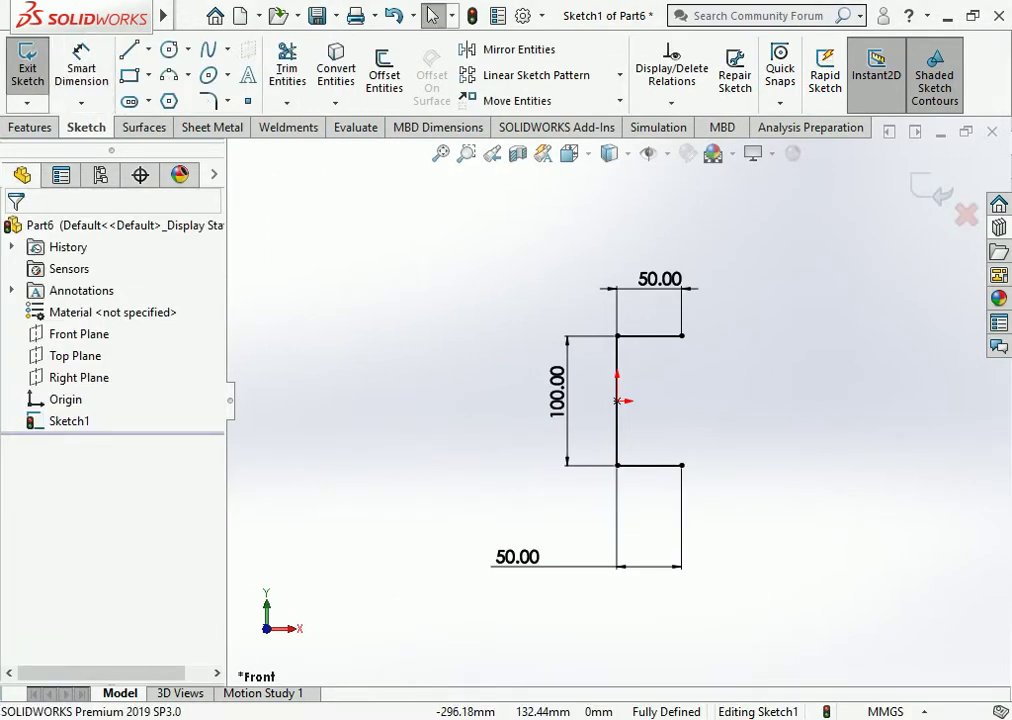
Extrude the sketch Mid Plane to a depth of 2390 mm.
{"action": "left_click", "coordinate": [29, 127]}
{"action": "left_click", "coordinate": [35, 75]}
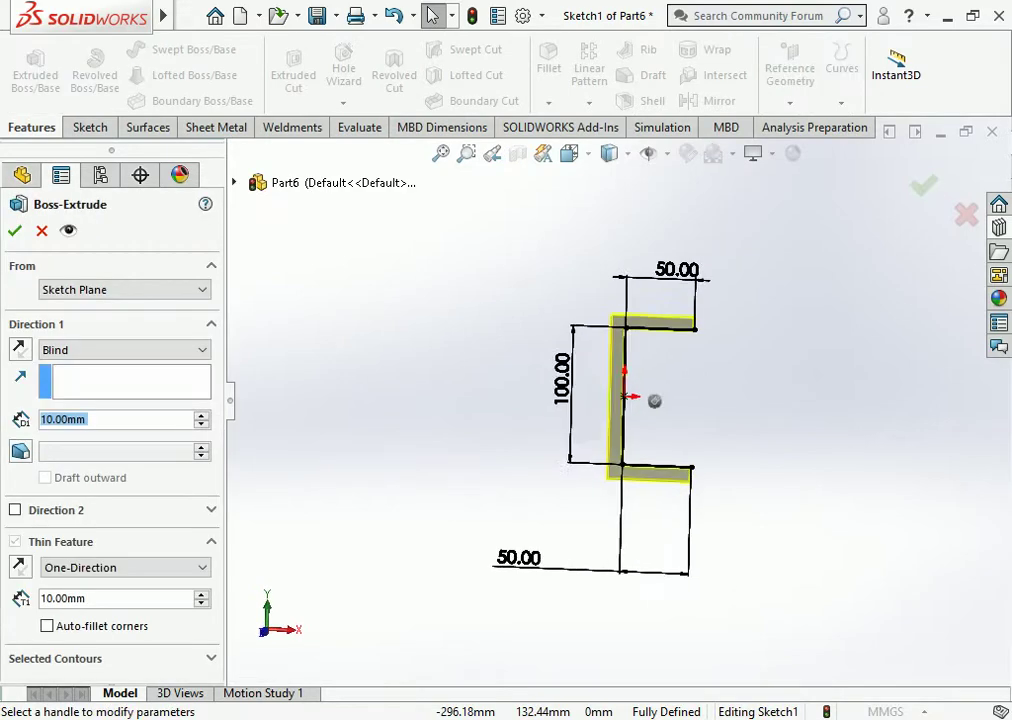
{"action": "left_click", "coordinate": [123, 349]}
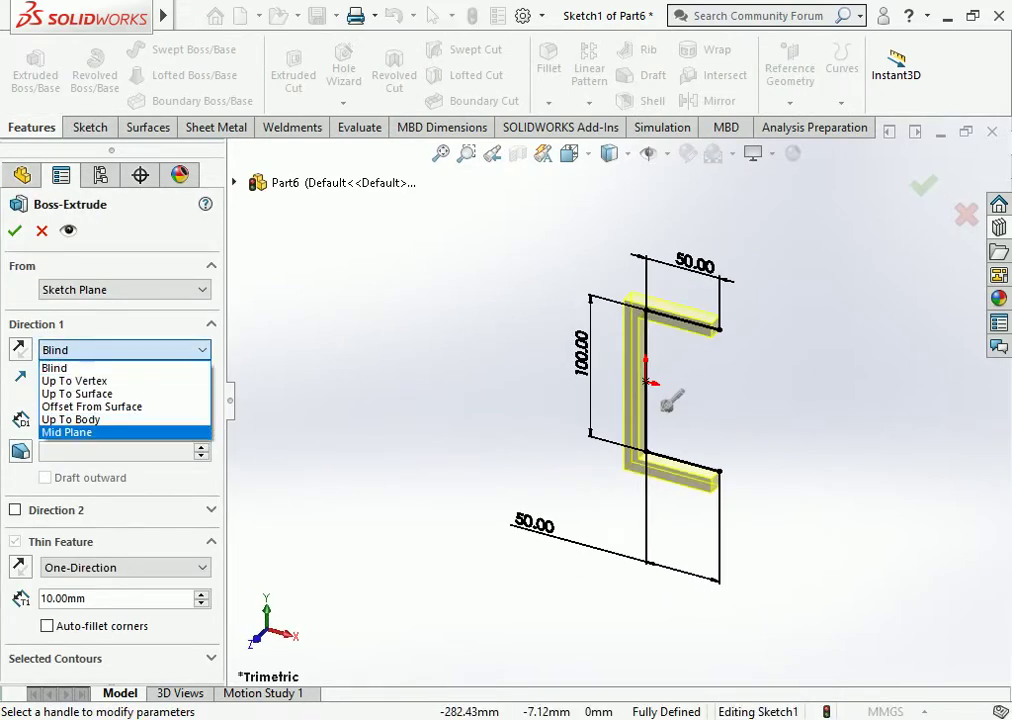
{"action": "left_click", "coordinate": [70, 429]}
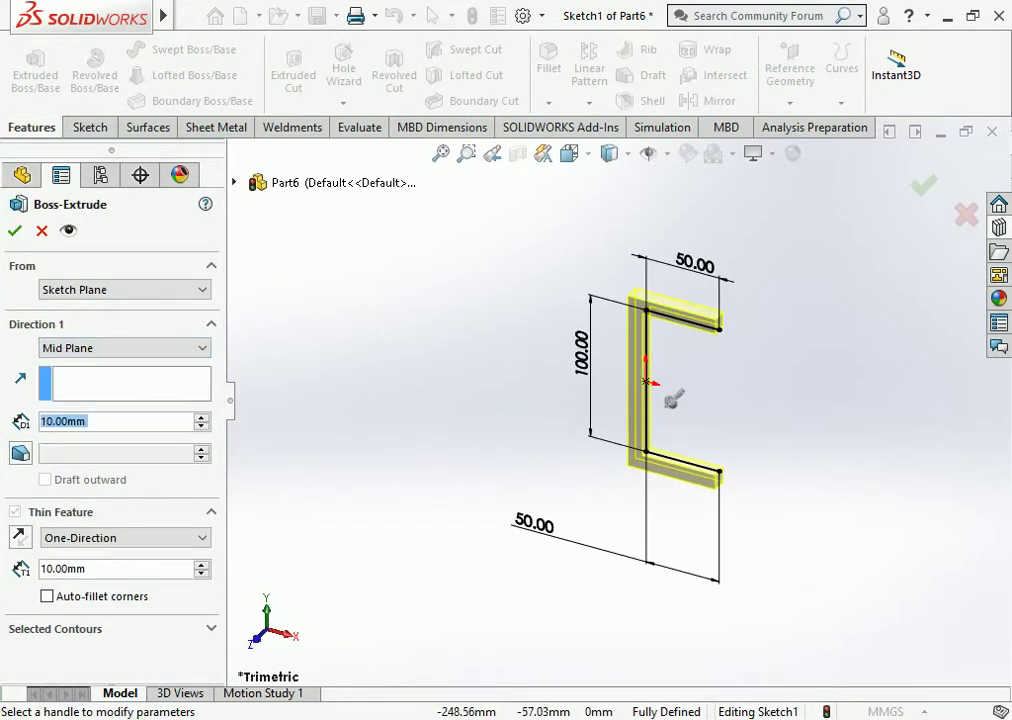
{"action": "type", "text": "2390"}
{"action": "key", "text": "Return"}
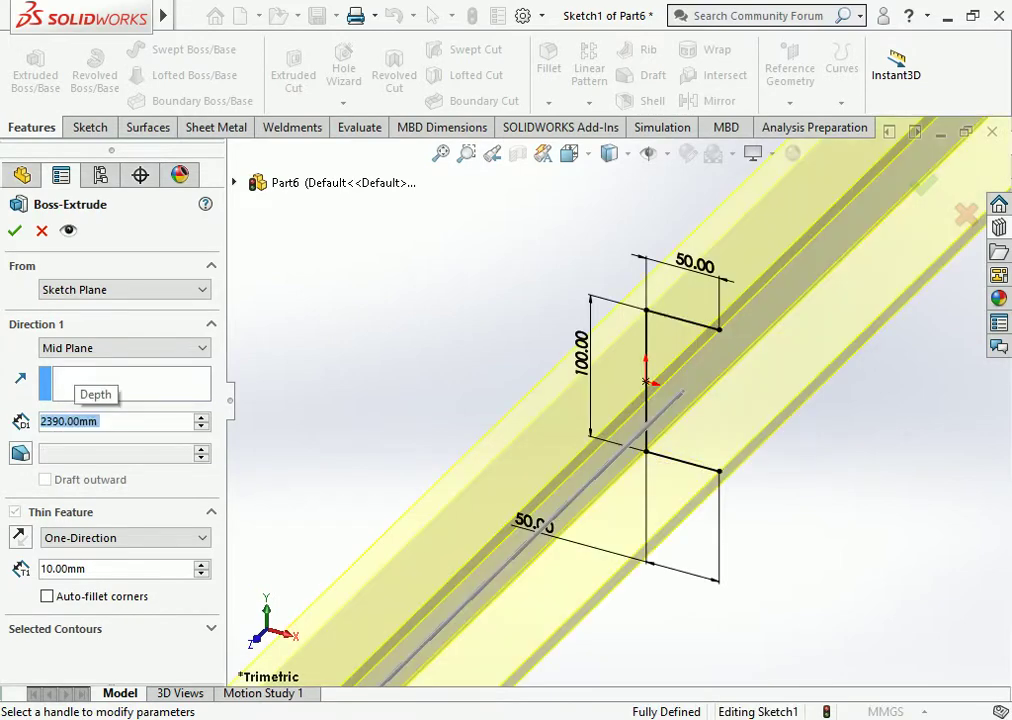
{"action": "scroll", "coordinate": [613, 404], "scroll_direction": "up", "scroll_amount": 1}
{"action": "scroll", "coordinate": [613, 404], "scroll_direction": "up", "scroll_amount": 1}
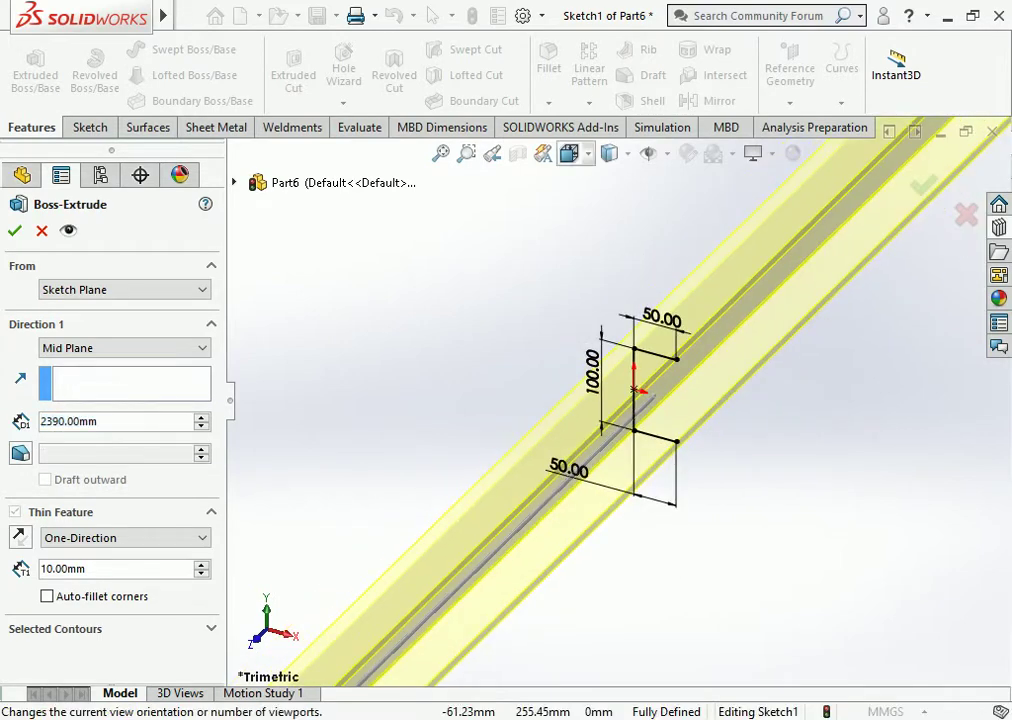
Make it a 5.40 mm thin feature with the wall reversed inward, and accept.
{"action": "left_click", "coordinate": [569, 153]}
{"action": "key", "text": "ctrl+1"}
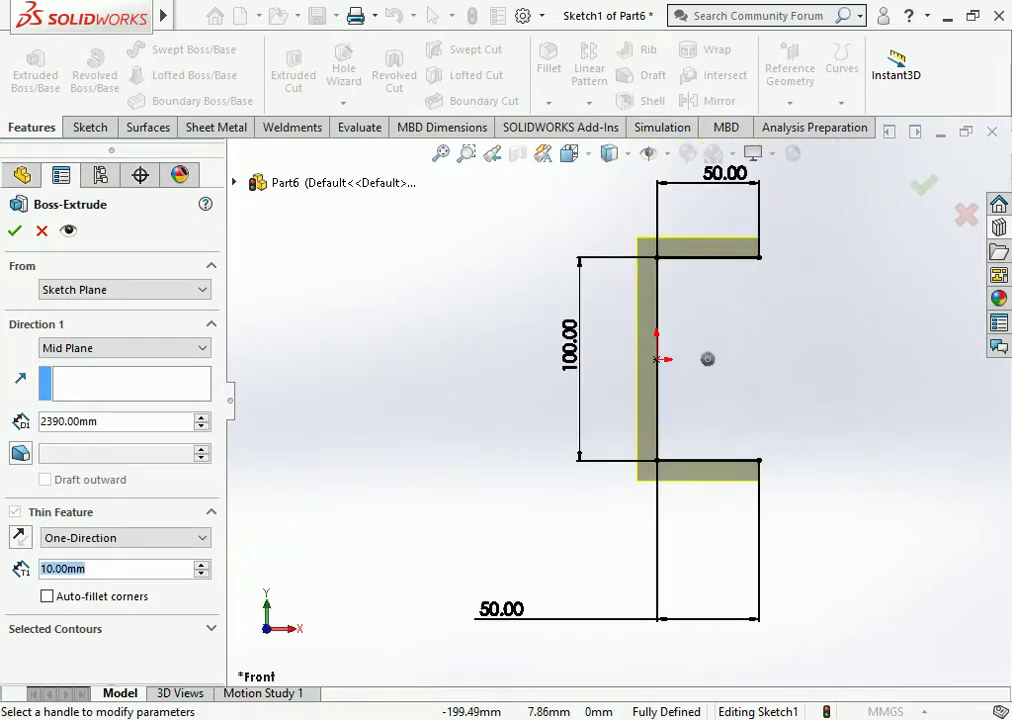
{"action": "type", "text": "54"}
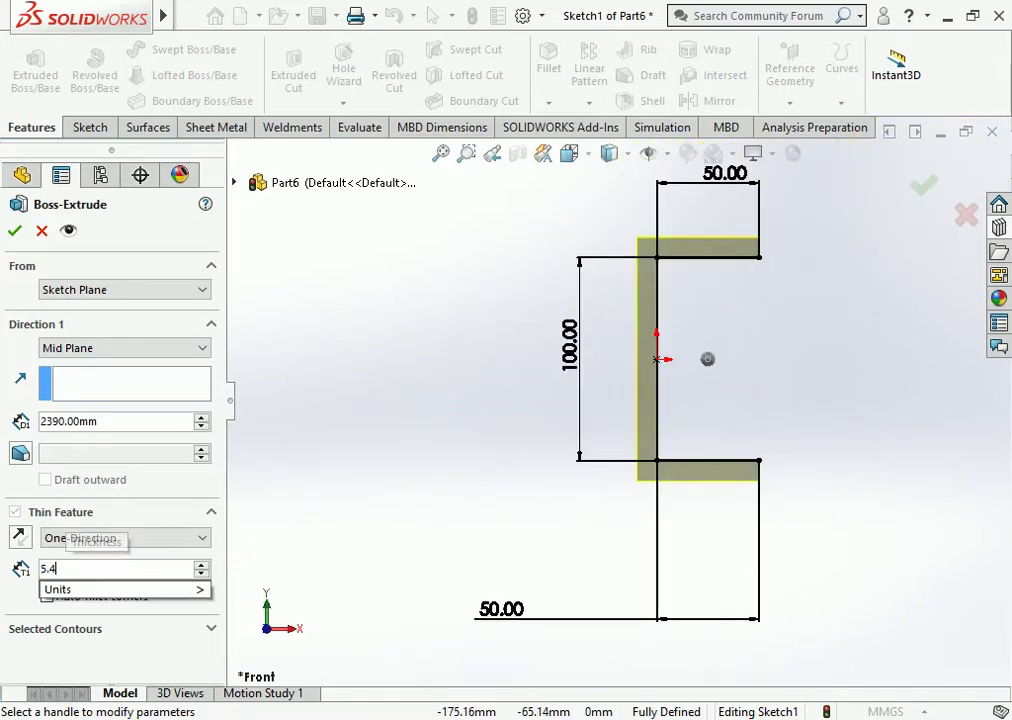
{"action": "key", "text": "Return"}
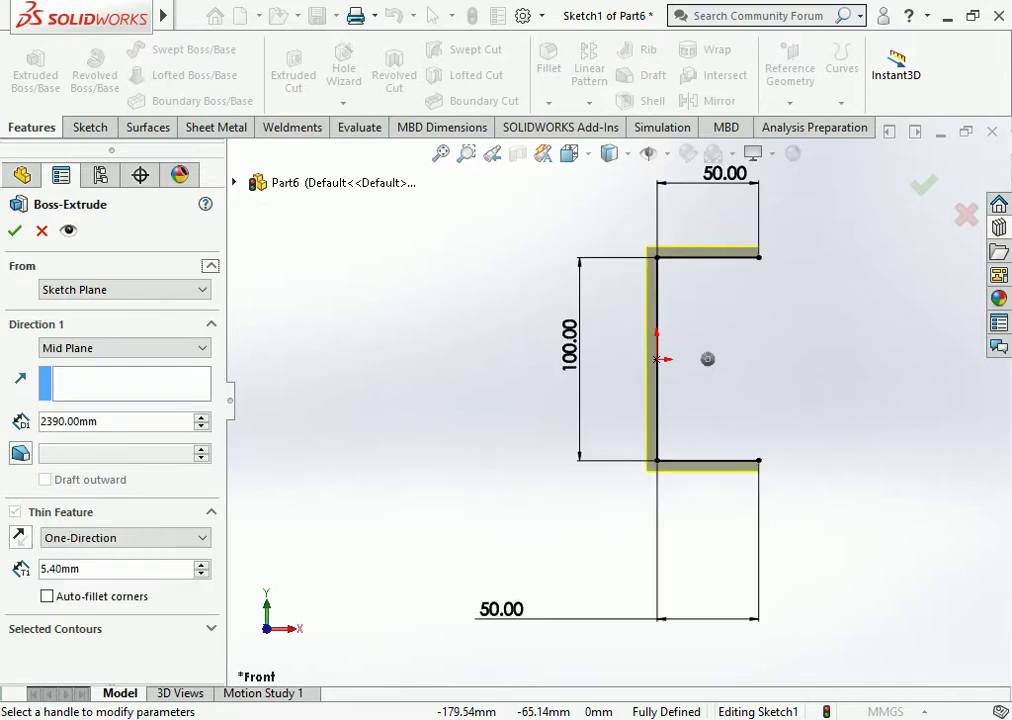
{"action": "left_click", "coordinate": [20, 537]}
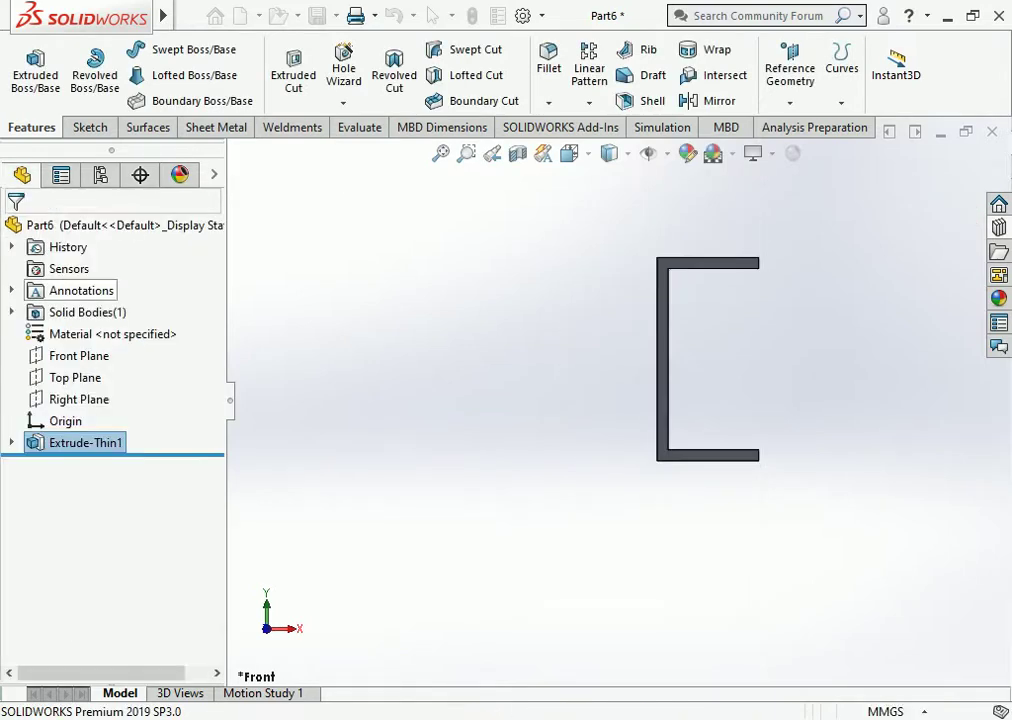
{"action": "key", "text": "Return"}
Start Sketch2 on the channel's long flat face and draw a centerline end to end through its middle.
{"action": "middle_click_drag", "start_coordinate": [660, 380], "coordinate": [620, 370]}
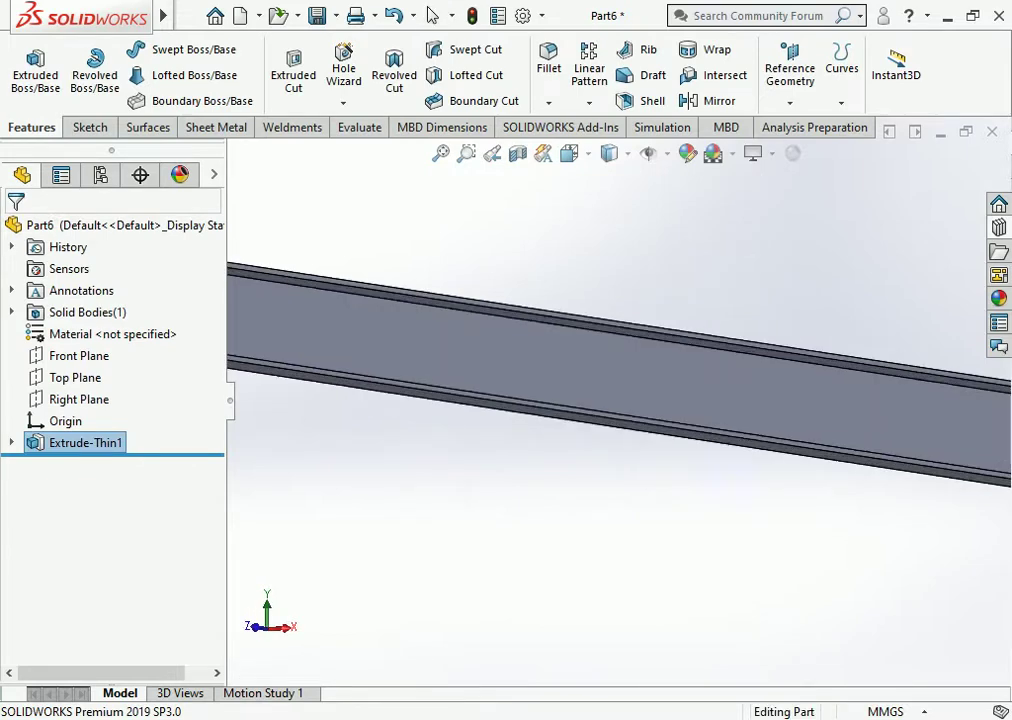
{"action": "left_click", "coordinate": [650, 345]}
{"action": "left_click", "coordinate": [708, 313]}
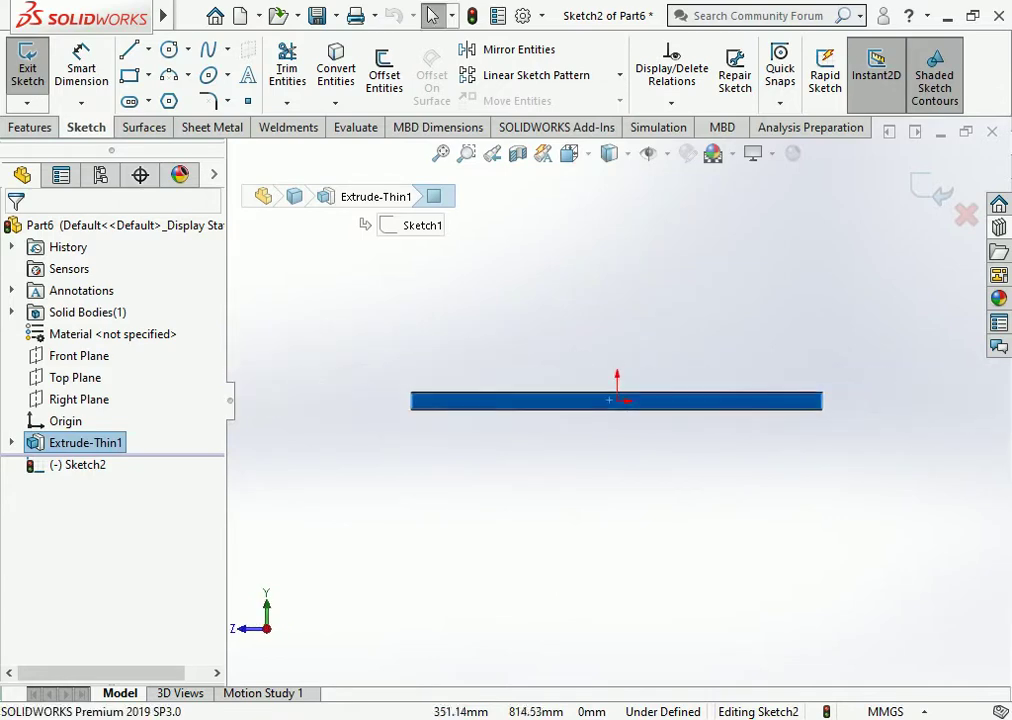
{"action": "left_click", "coordinate": [148, 49]}
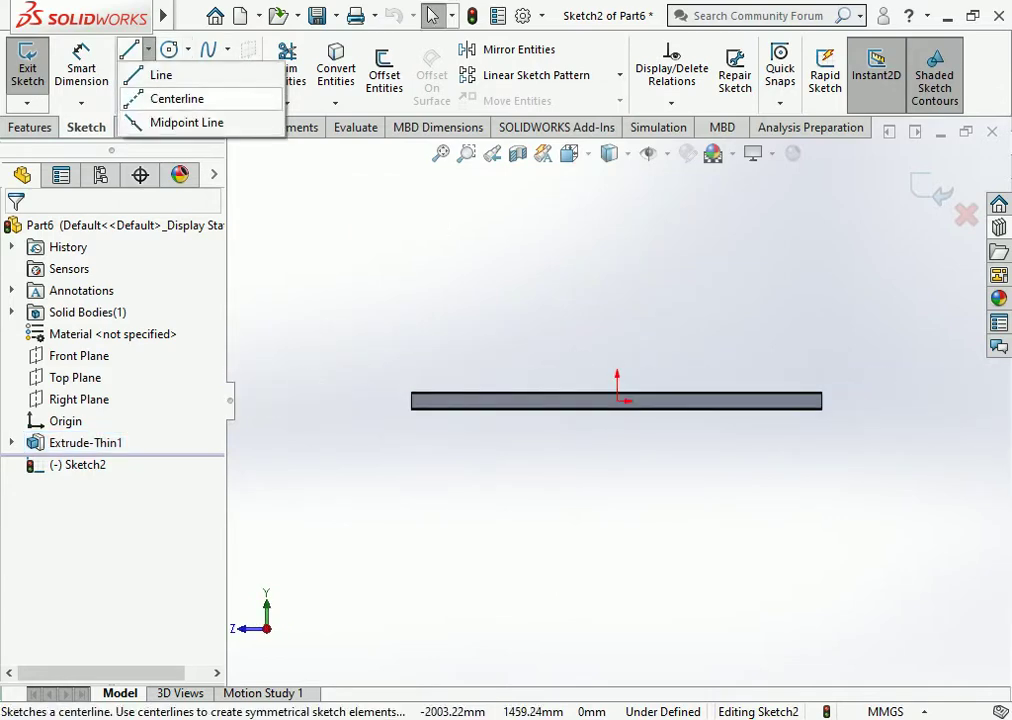
{"action": "left_click", "coordinate": [178, 97]}
{"action": "left_click", "coordinate": [411, 401]}
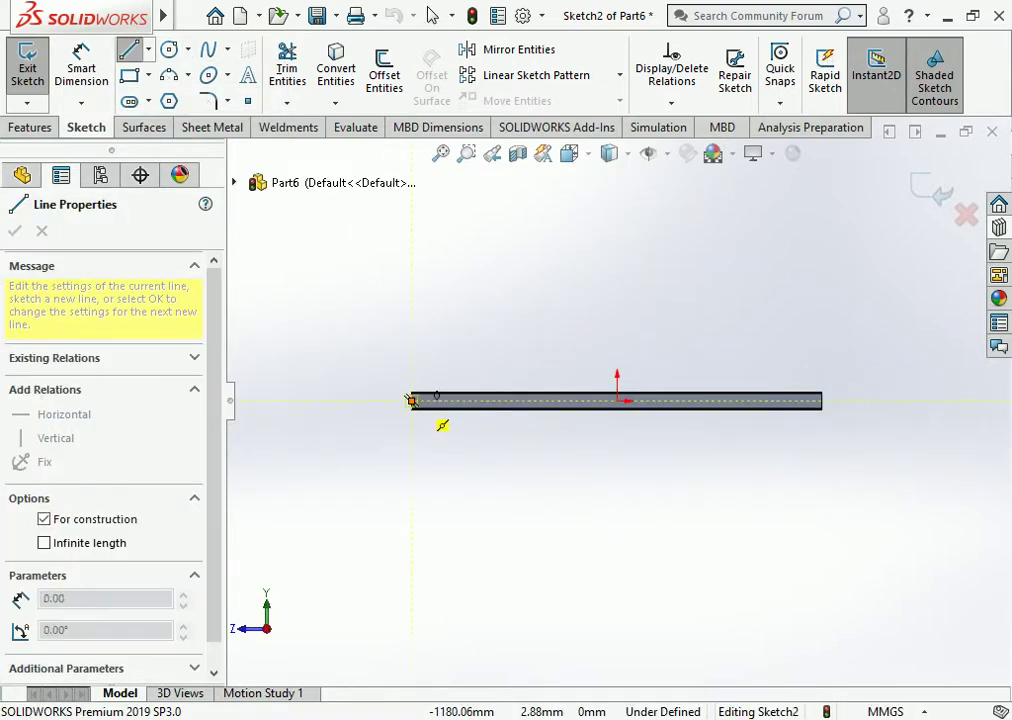
{"action": "left_click", "coordinate": [822, 401]}
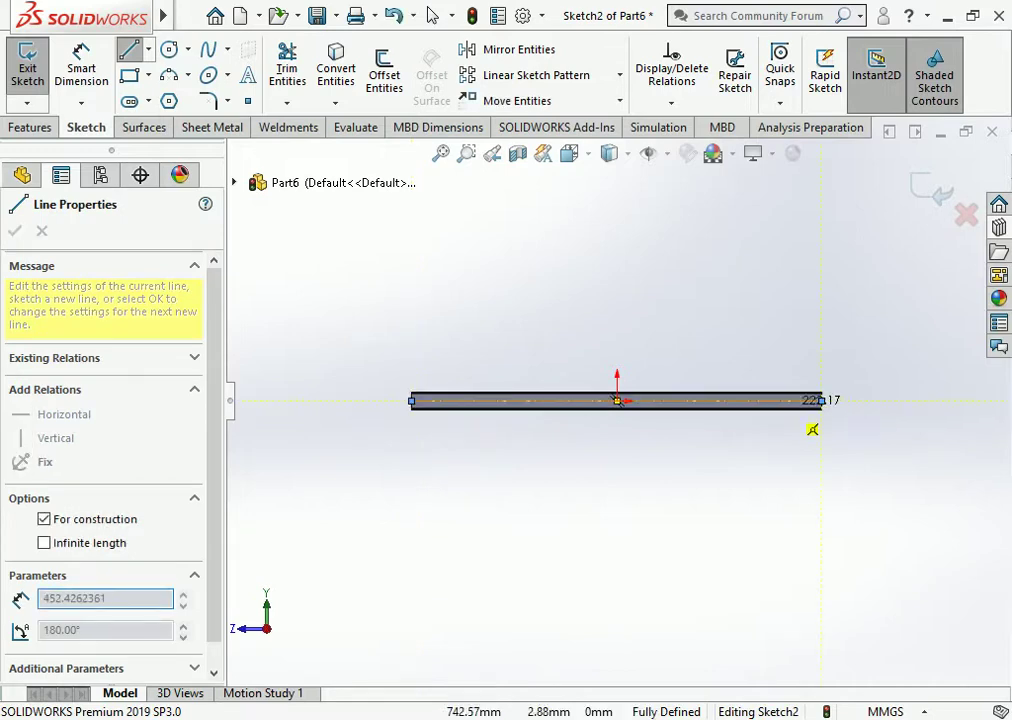
{"action": "key", "text": "Escape"}
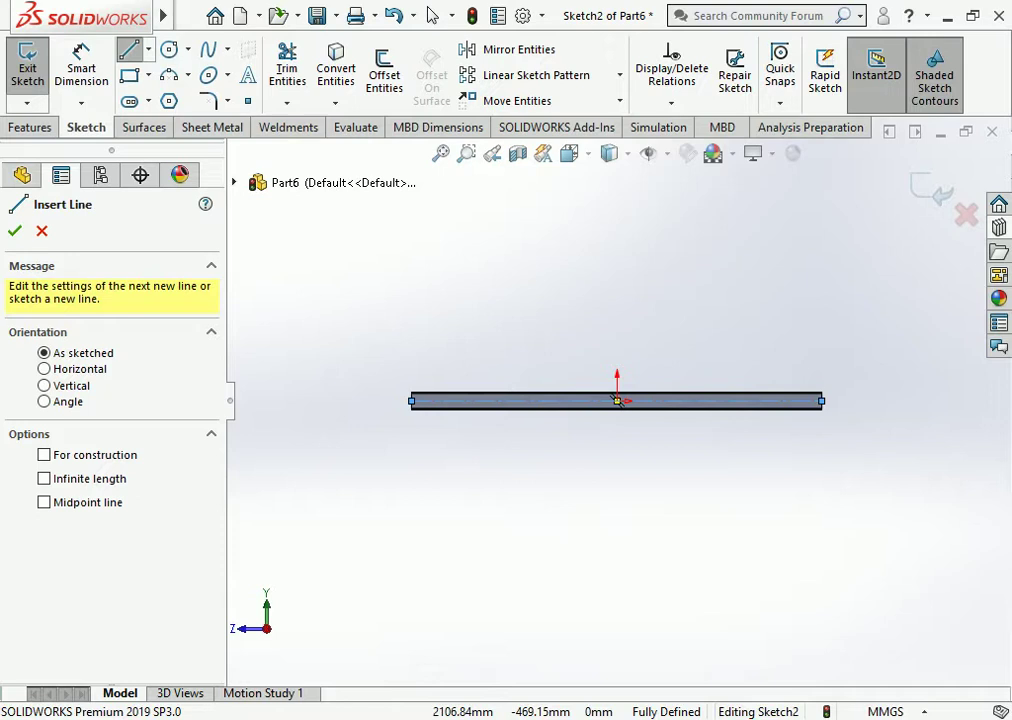
Draw three circles centred on the centerline near the strip's left end.
{"action": "left_click", "coordinate": [169, 49]}
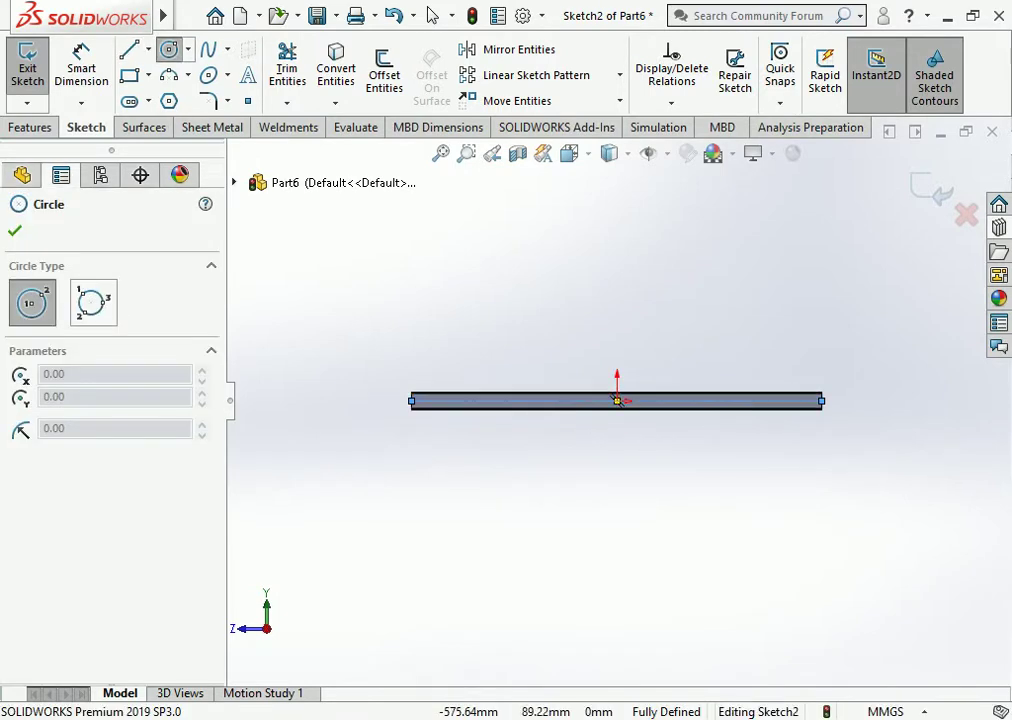
{"action": "scroll", "coordinate": [562, 427], "scroll_direction": "down", "scroll_amount": 3}
{"action": "left_click", "coordinate": [369, 428]}
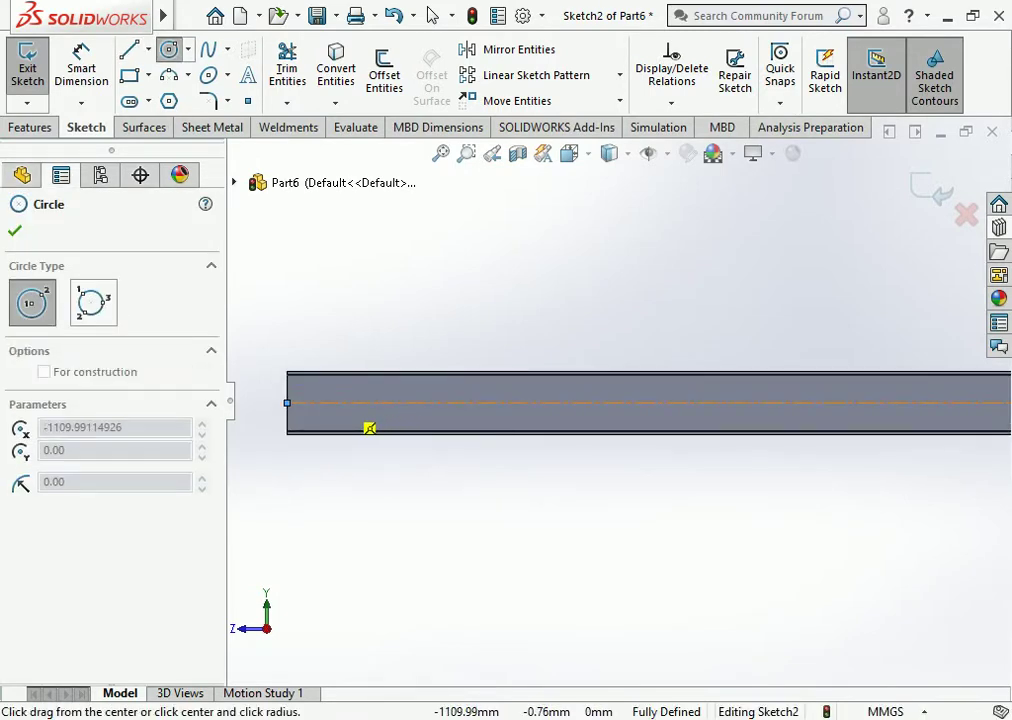
{"action": "left_click", "coordinate": [349, 404]}
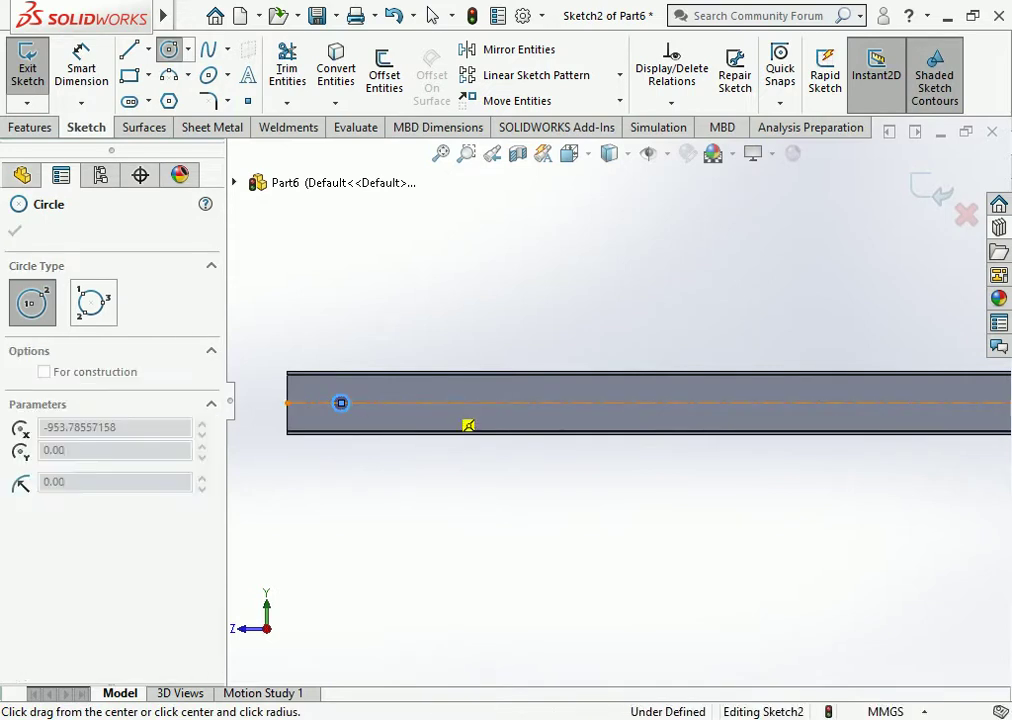
{"action": "left_click", "coordinate": [440, 403]}
{"action": "left_click", "coordinate": [452, 404]}
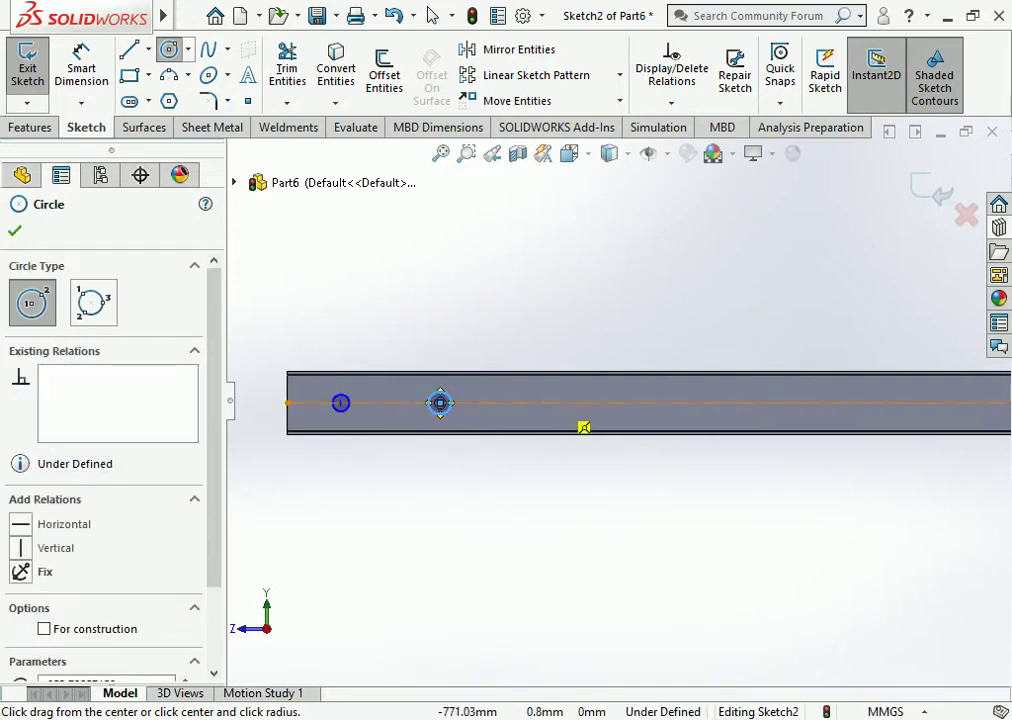
{"action": "left_click", "coordinate": [557, 403]}
{"action": "left_click", "coordinate": [563, 410]}
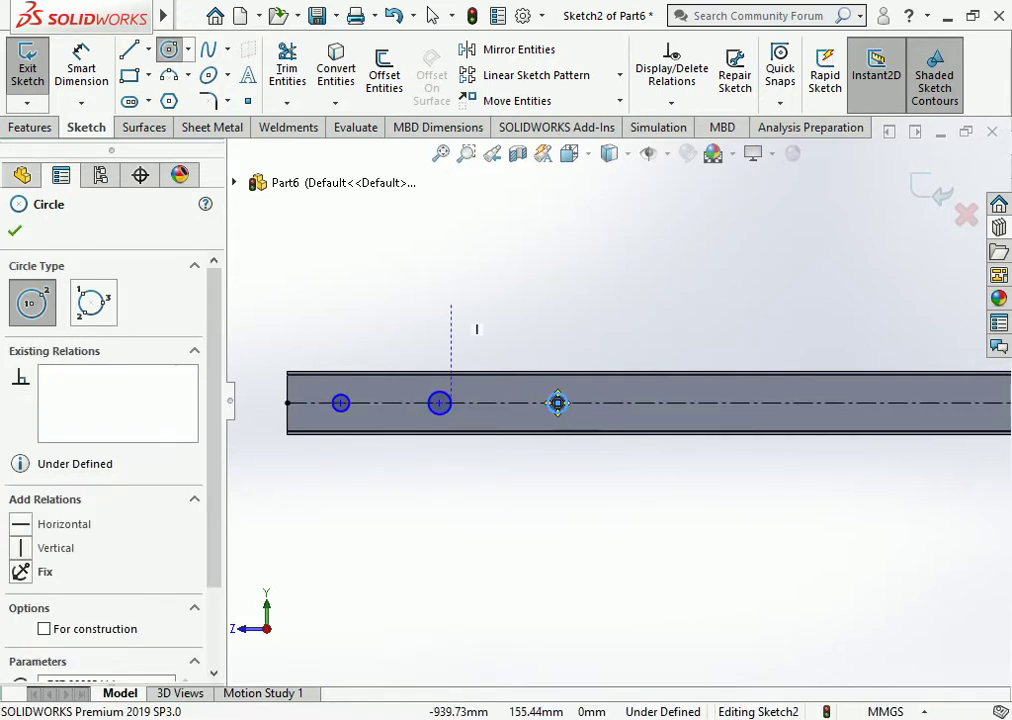
{"action": "key", "text": "Escape"}
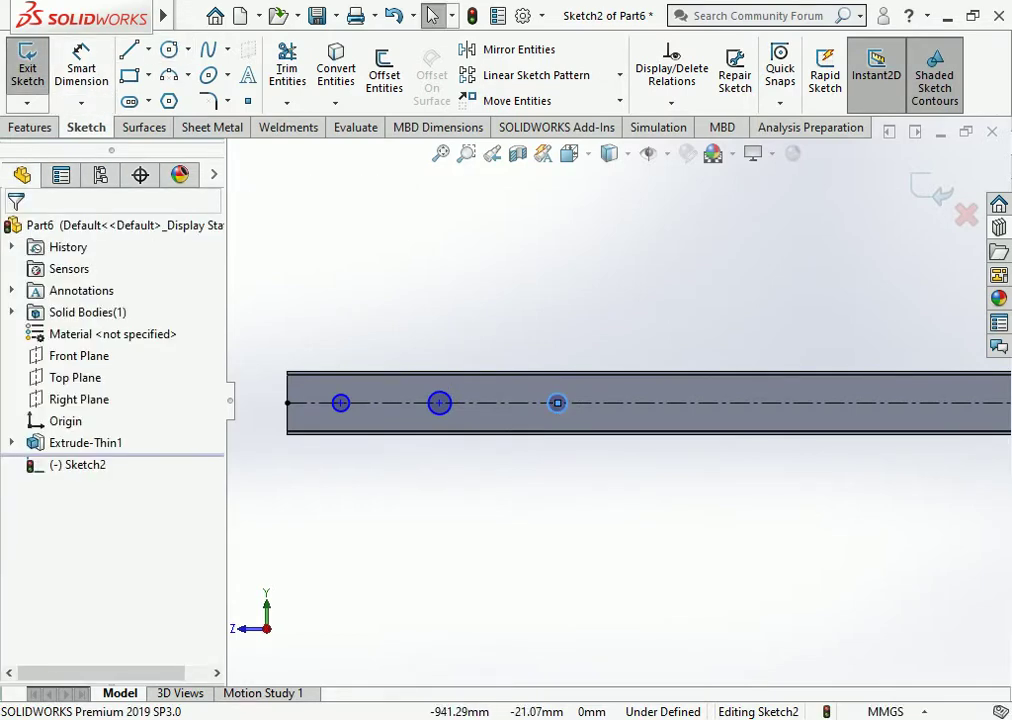
Make the three circles equal and dimension their diameter to 18 mm.
{"action": "left_click", "coordinate": [440, 403], "text": "ctrl"}
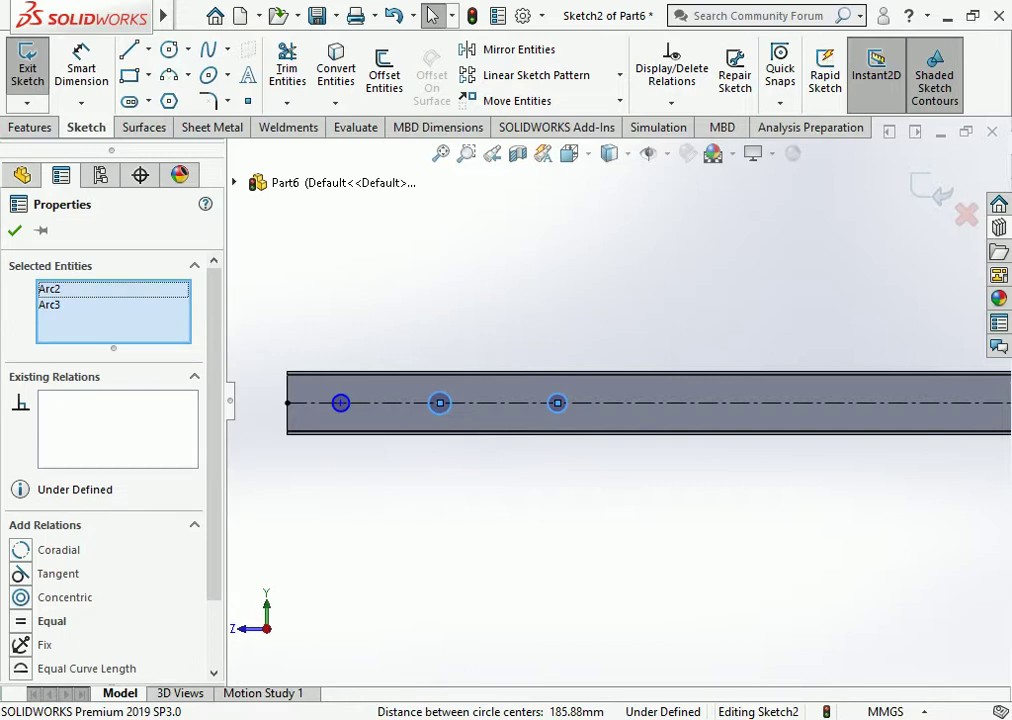
{"action": "left_click", "coordinate": [340, 403], "text": "ctrl"}
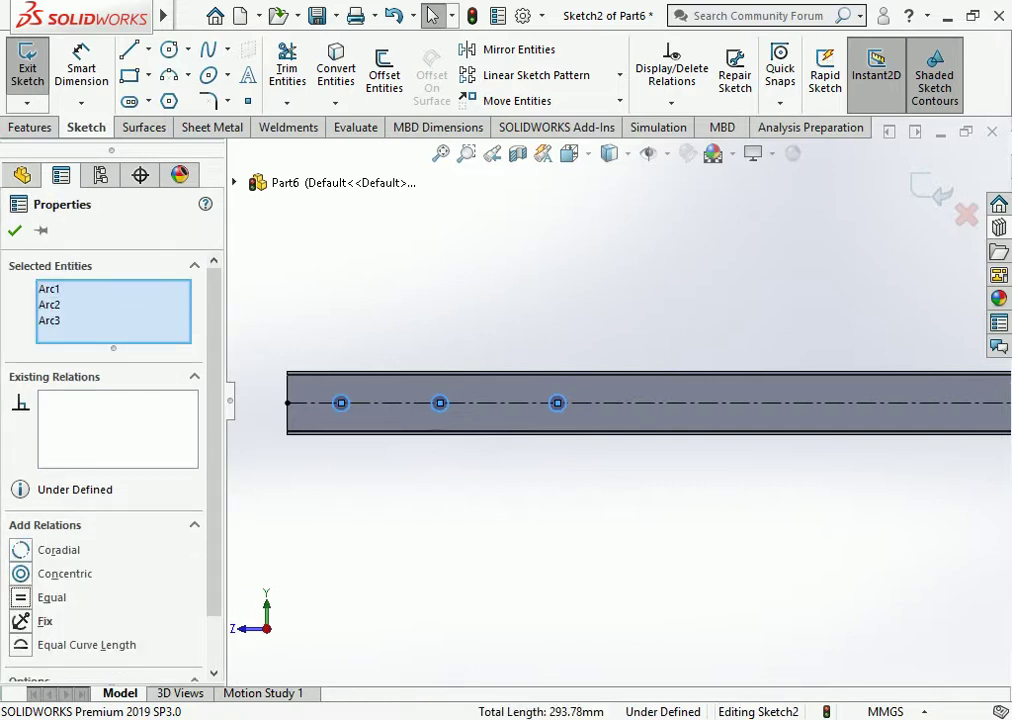
{"action": "key", "text": "Escape"}
{"action": "left_click", "coordinate": [81, 68]}
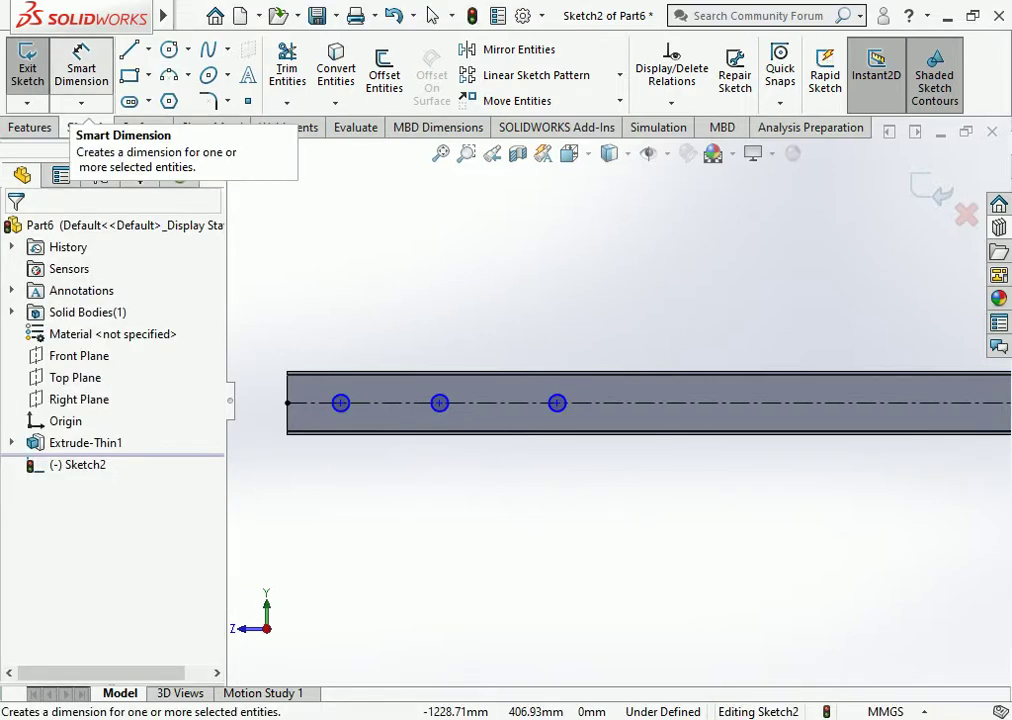
{"action": "left_click", "coordinate": [340, 403]}
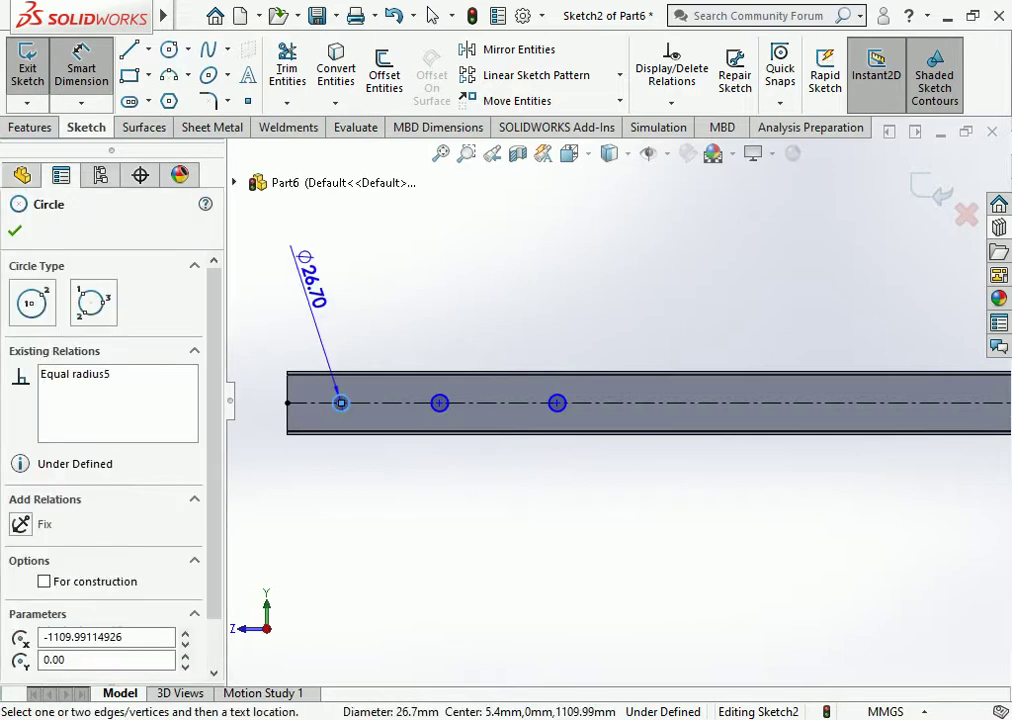
{"action": "left_click", "coordinate": [298, 285]}
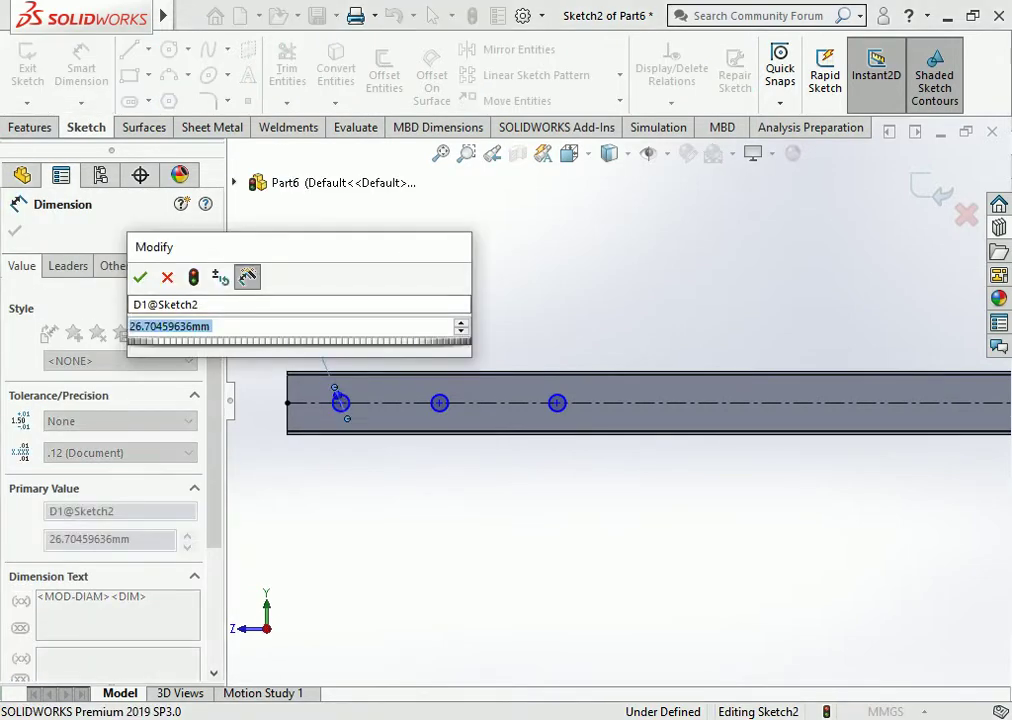
{"action": "type", "text": "18"}
{"action": "key", "text": "Return"}
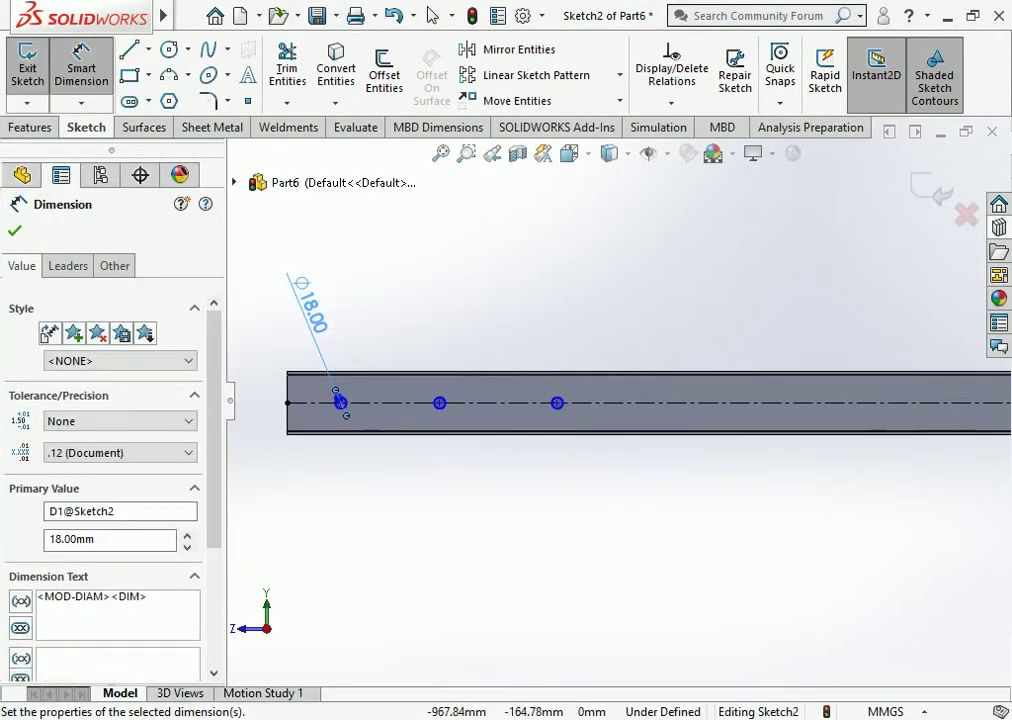
{"action": "key", "text": "Escape"}
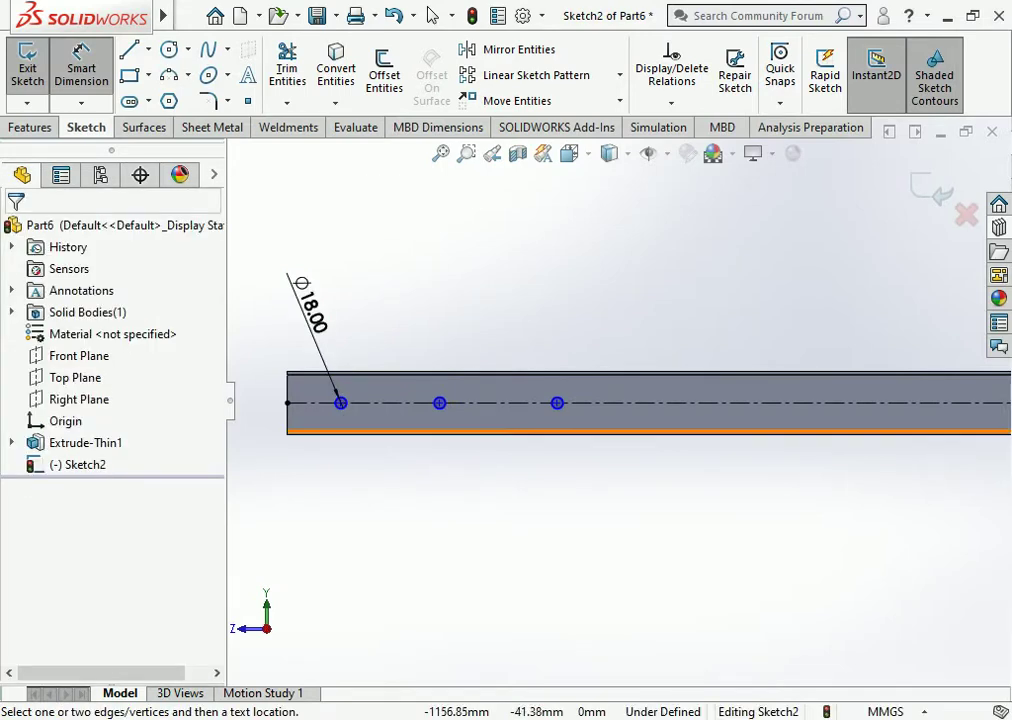
Dimension the first hole's centre 173 mm from the strip's left end.
{"action": "scroll", "coordinate": [240, 433], "scroll_direction": "down", "scroll_amount": 1}
{"action": "left_click", "coordinate": [298, 410]}
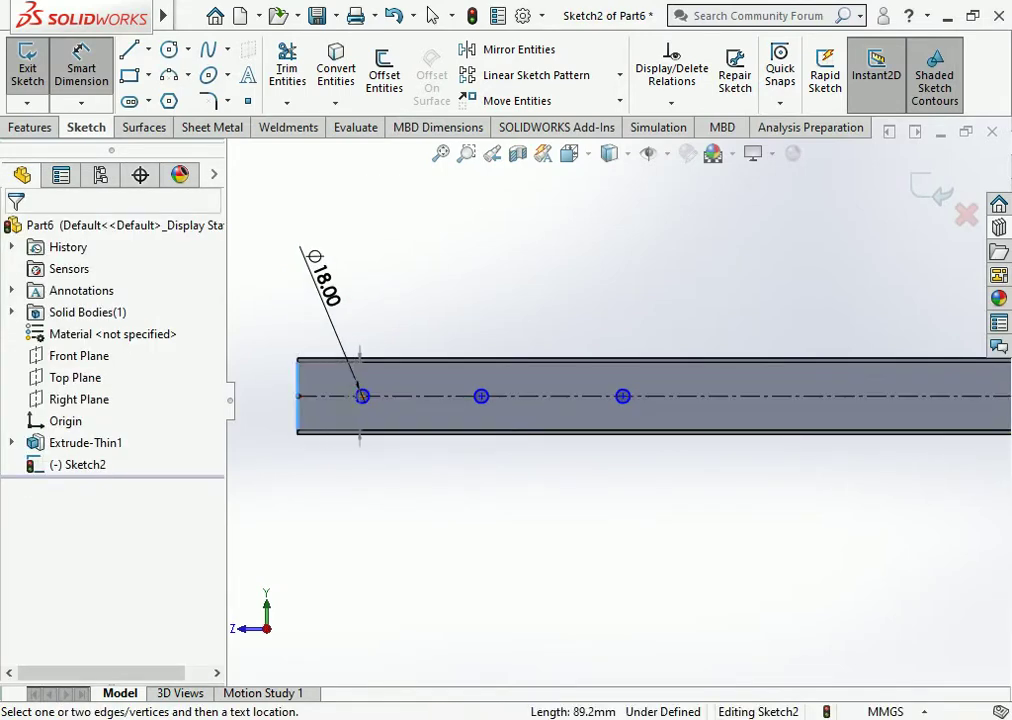
{"action": "left_click", "coordinate": [362, 396]}
{"action": "left_click", "coordinate": [318, 498]}
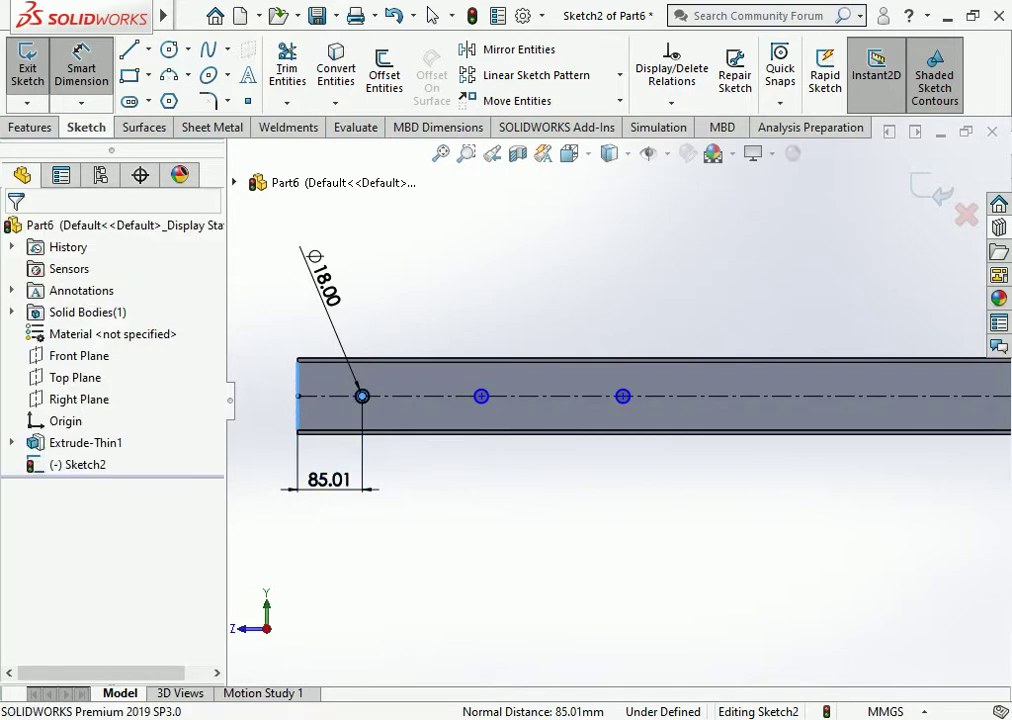
{"action": "type", "text": "173"}
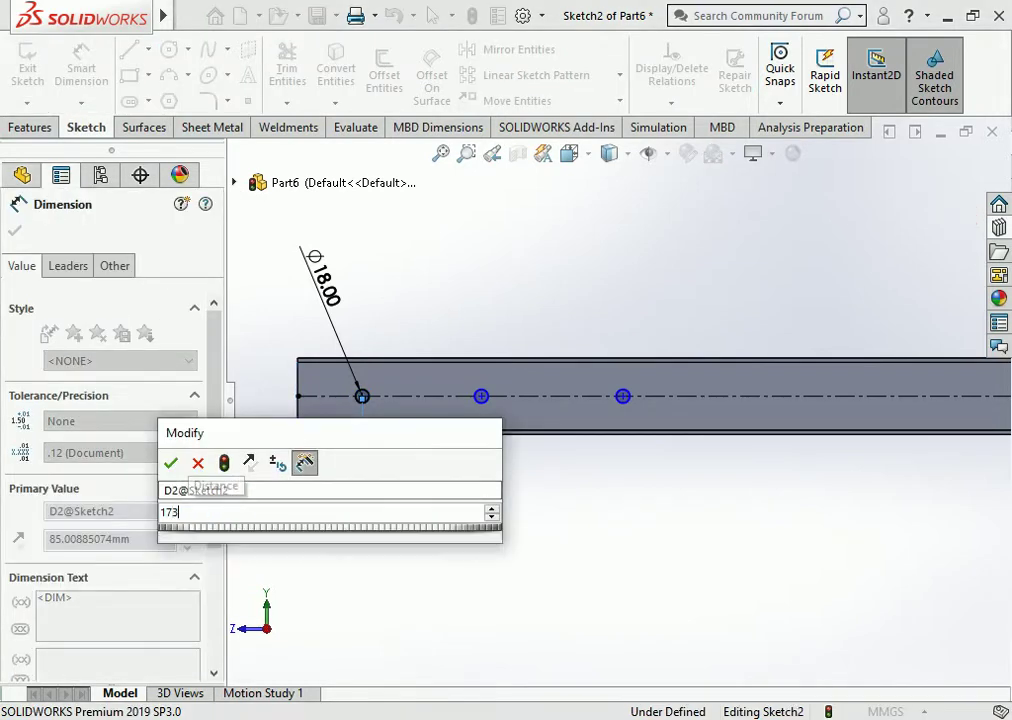
{"action": "key", "text": "Return"}
{"action": "key", "text": "Escape"}
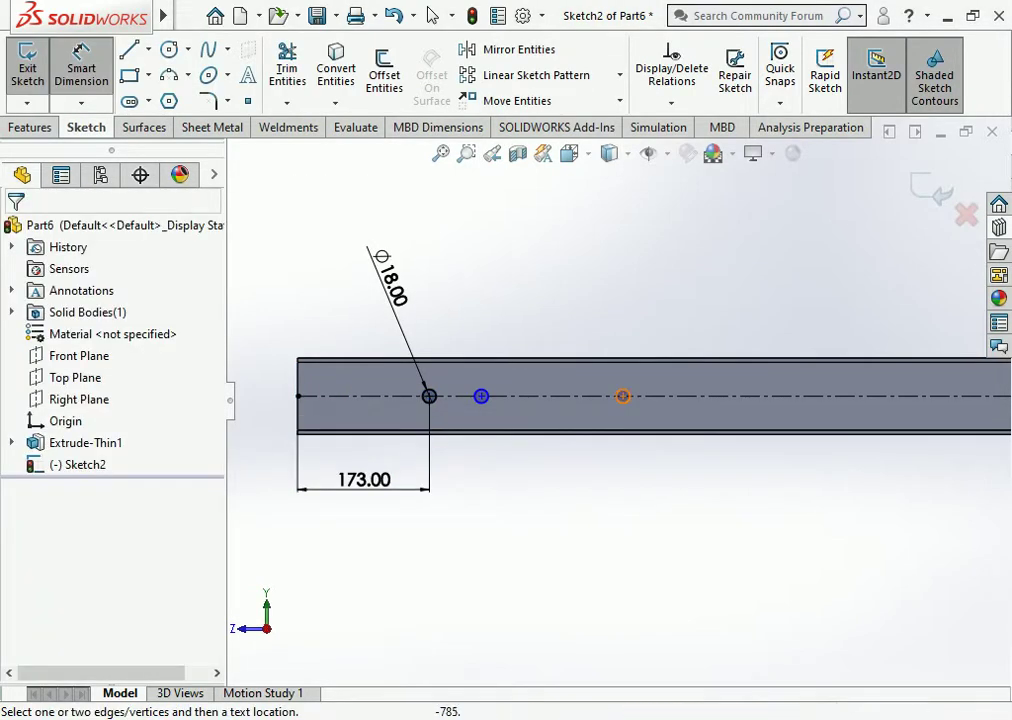
Space the three holes 185 mm apart centre to centre.
{"action": "left_click", "coordinate": [481, 396]}
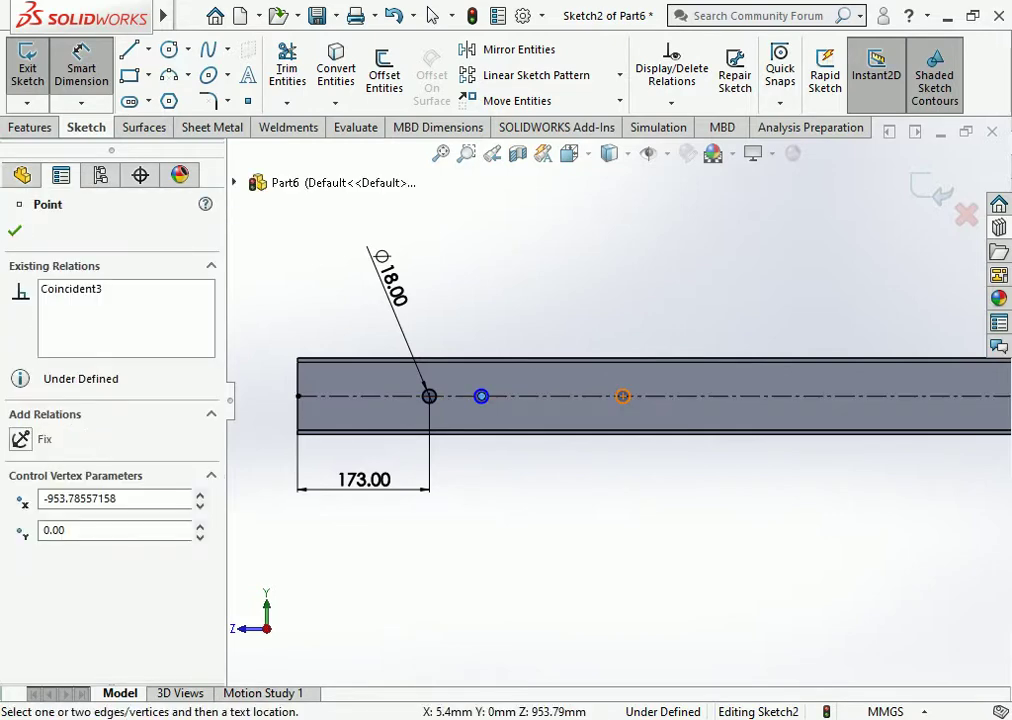
{"action": "left_click", "coordinate": [623, 396]}
{"action": "left_click", "coordinate": [553, 481]}
{"action": "type", "text": "185"}
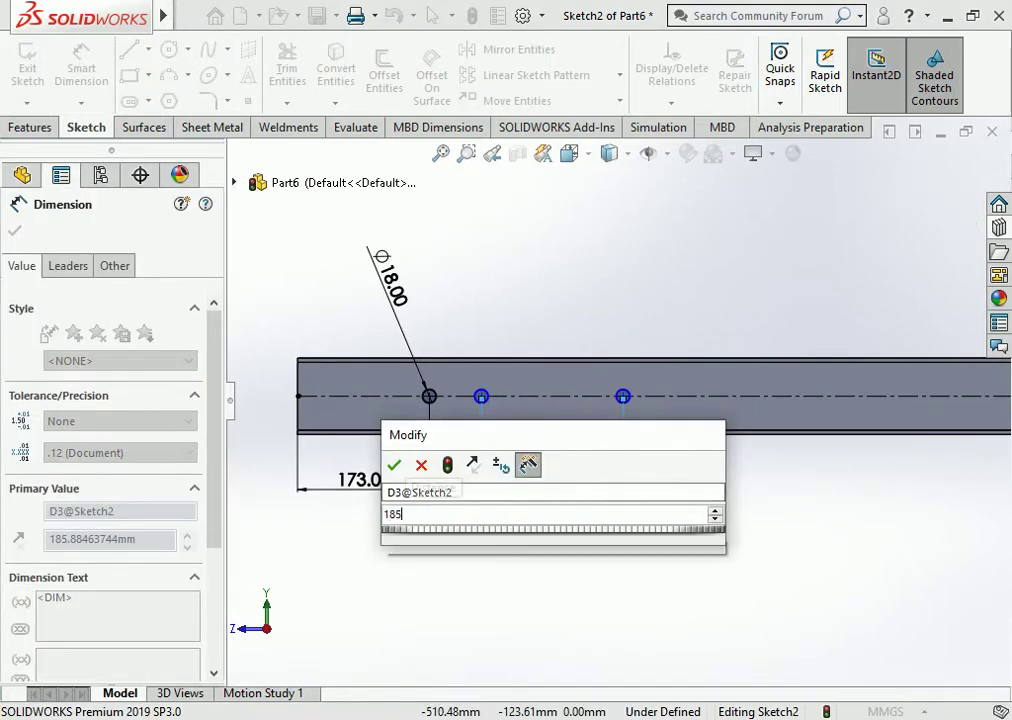
{"action": "key", "text": "Return"}
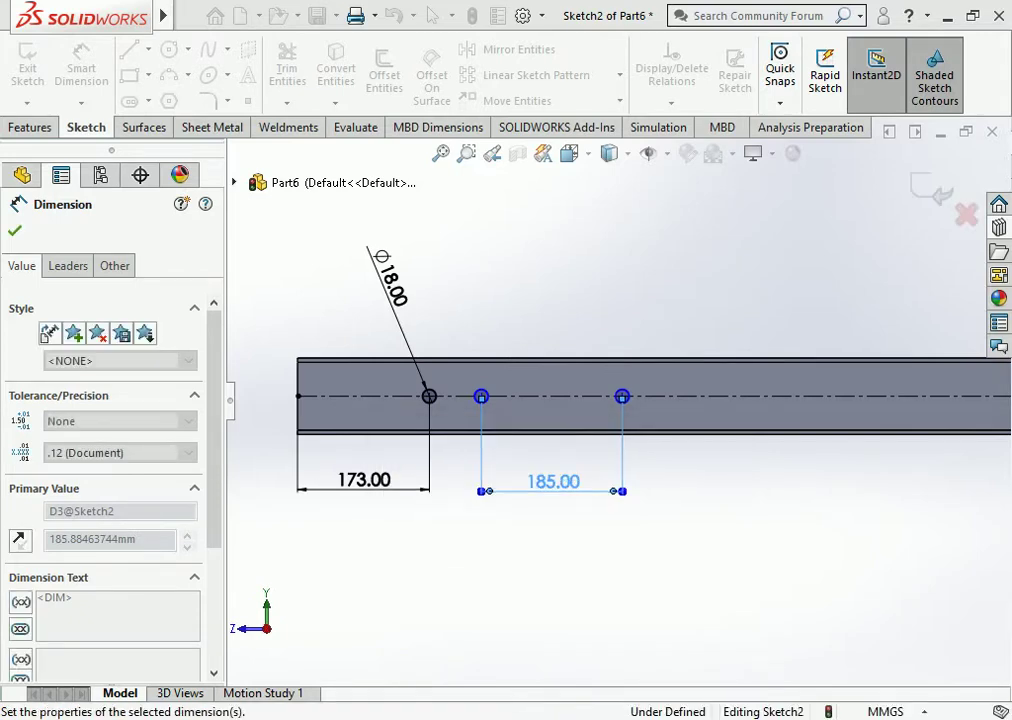
{"action": "left_click", "coordinate": [430, 396]}
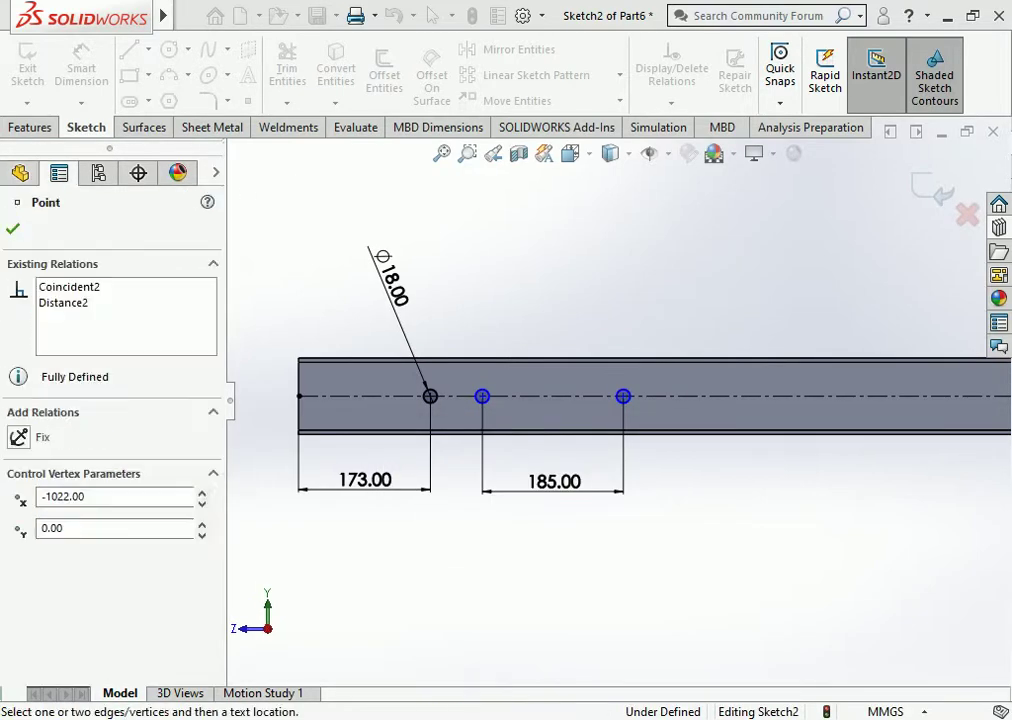
{"action": "left_click", "coordinate": [482, 396]}
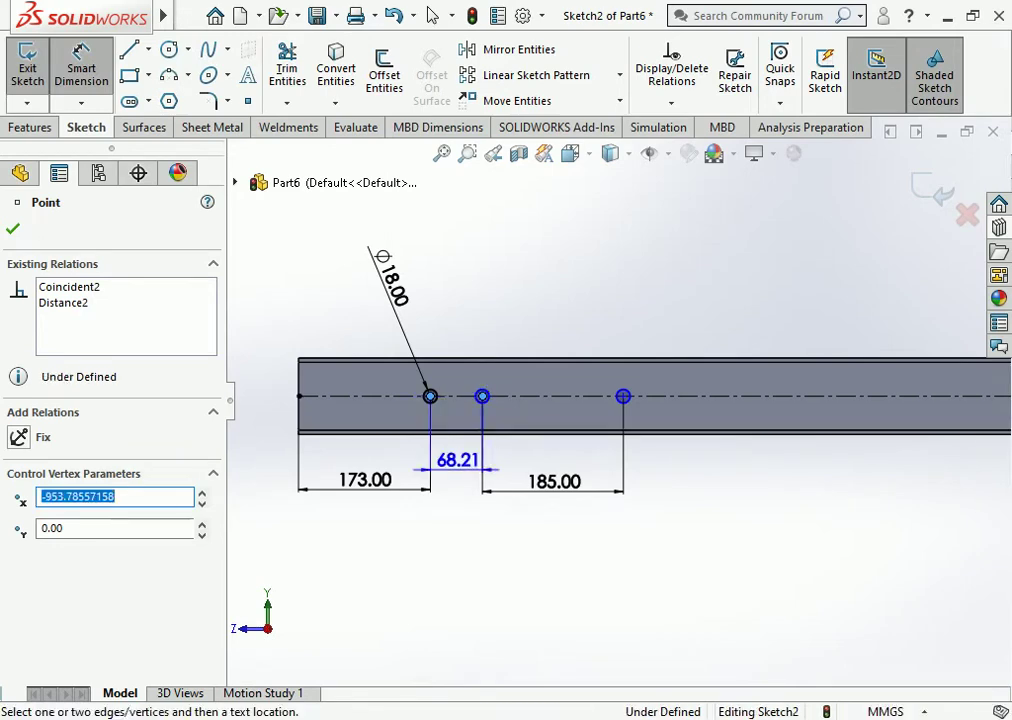
{"action": "left_click", "coordinate": [455, 481]}
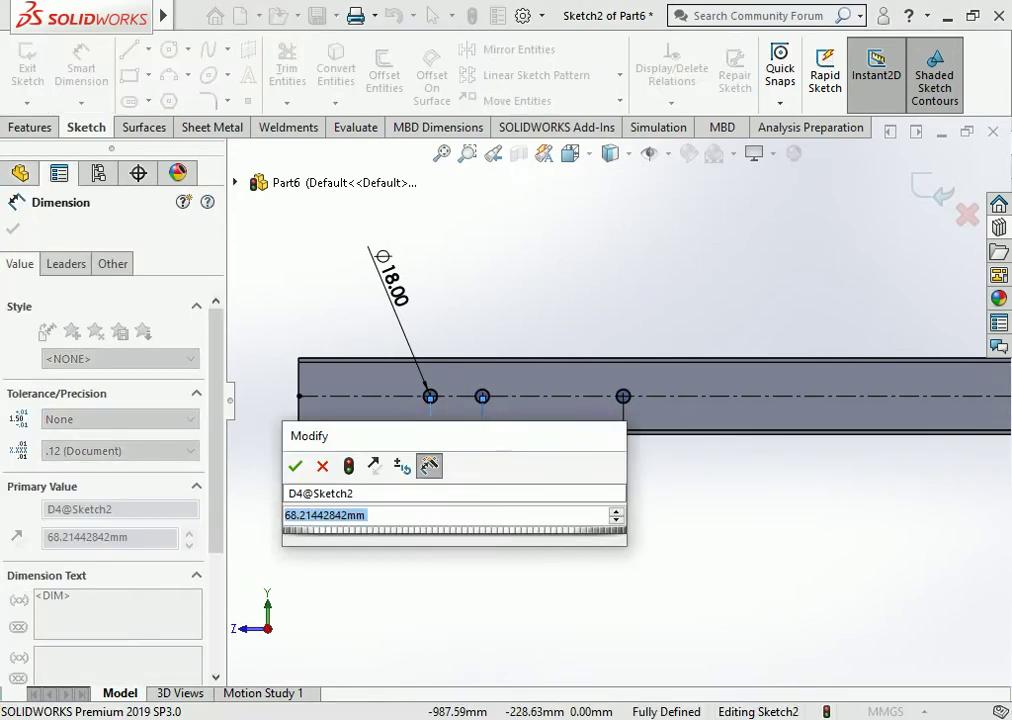
{"action": "type", "text": "185"}
{"action": "key", "text": "Return"}
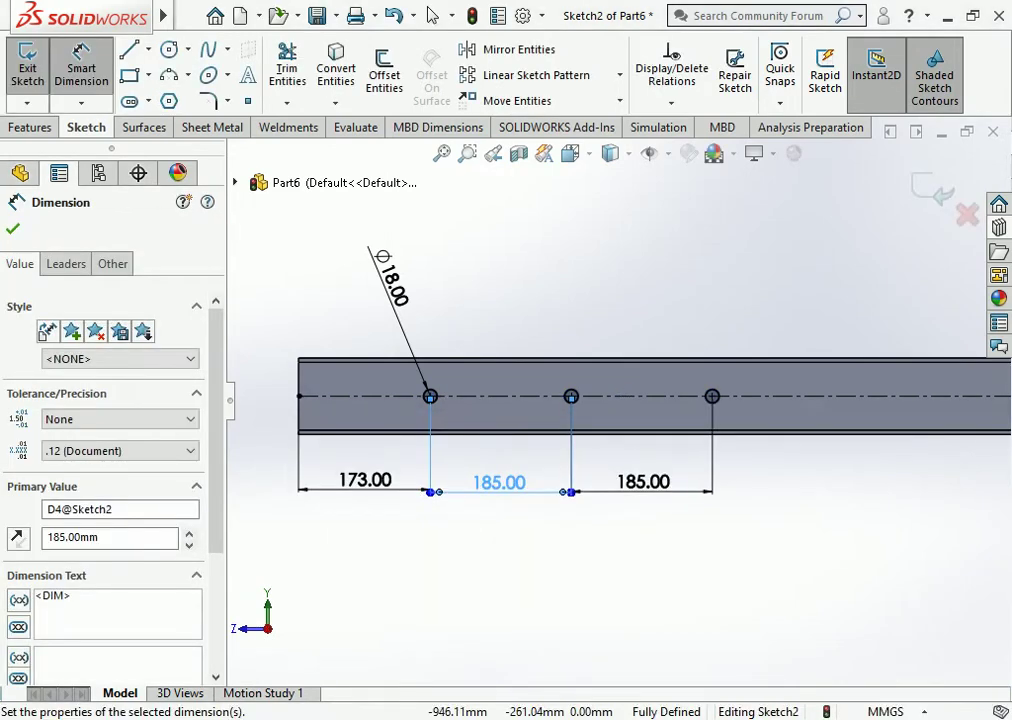
{"action": "key", "text": "Escape"}
{"action": "scroll", "coordinate": [530, 406], "scroll_direction": "down", "scroll_amount": 3}
{"action": "scroll", "coordinate": [530, 406], "scroll_direction": "down", "scroll_amount": 2}
{"action": "scroll", "coordinate": [925, 379], "scroll_direction": "down", "scroll_amount": 2}
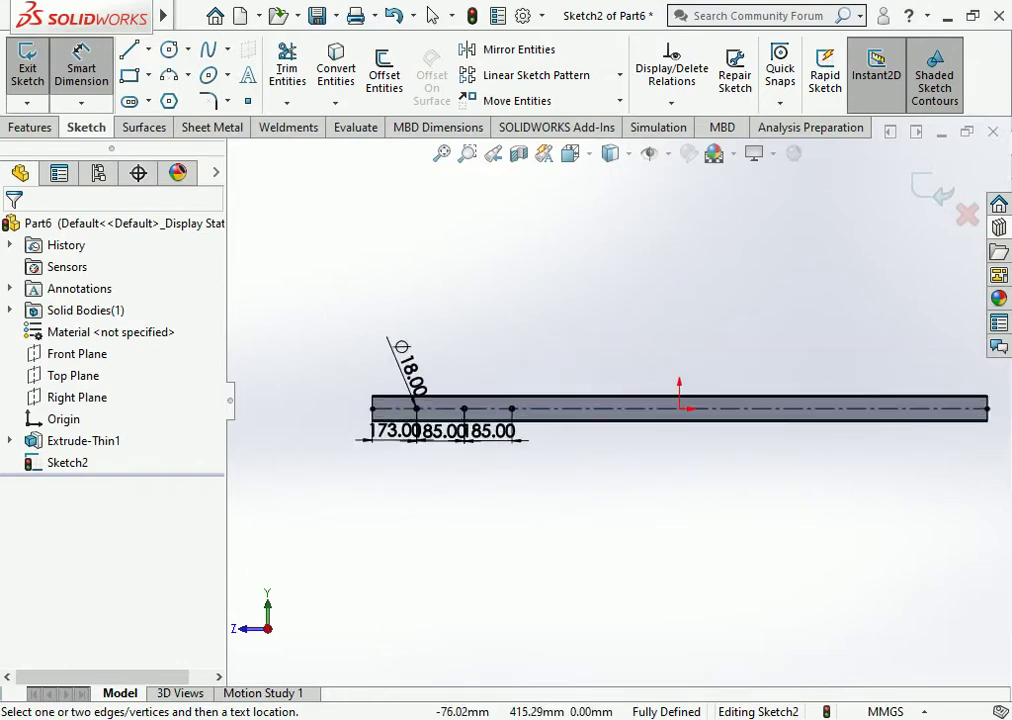
Draw a vertical centerline upward from the origin.
{"action": "left_click", "coordinate": [148, 49]}
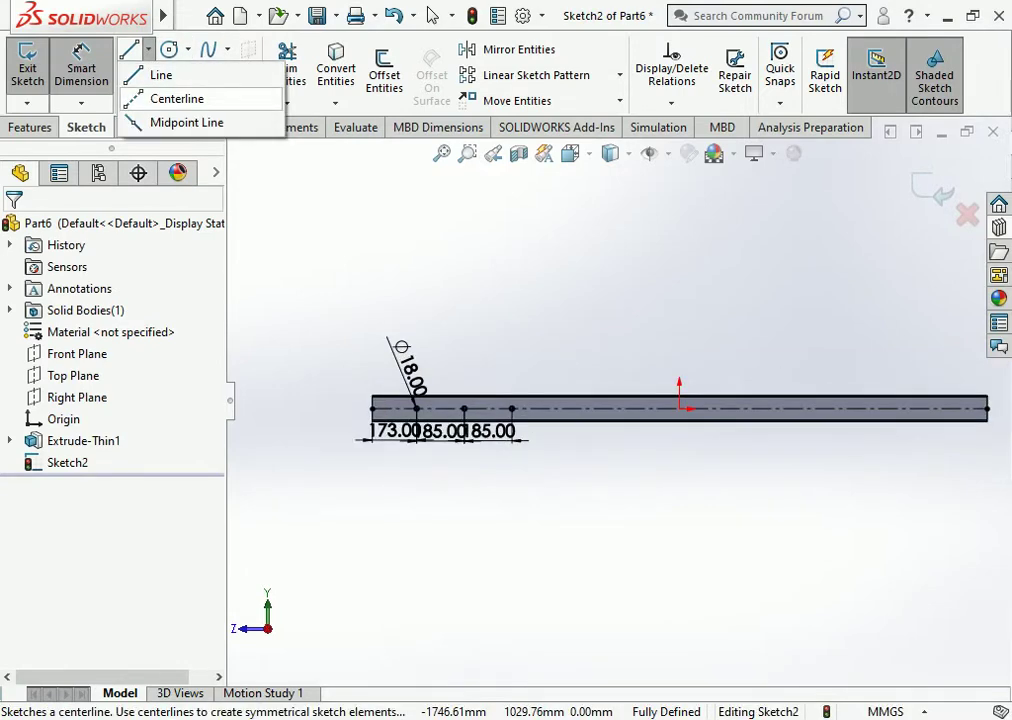
{"action": "left_click", "coordinate": [177, 98]}
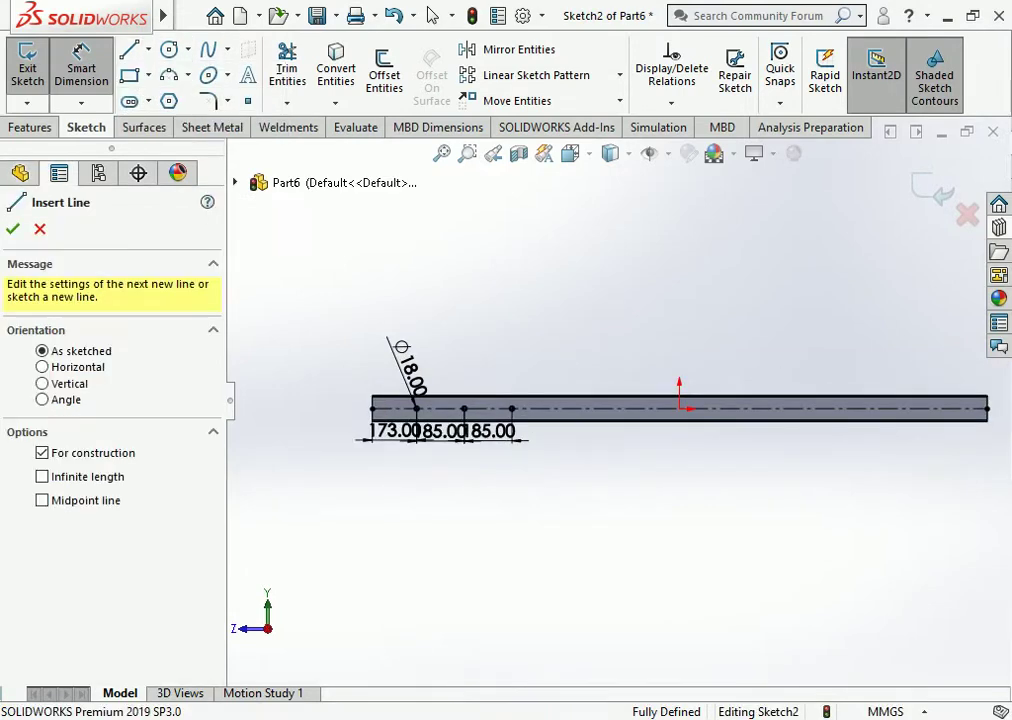
{"action": "left_click", "coordinate": [679, 408]}
{"action": "left_click", "coordinate": [679, 321]}
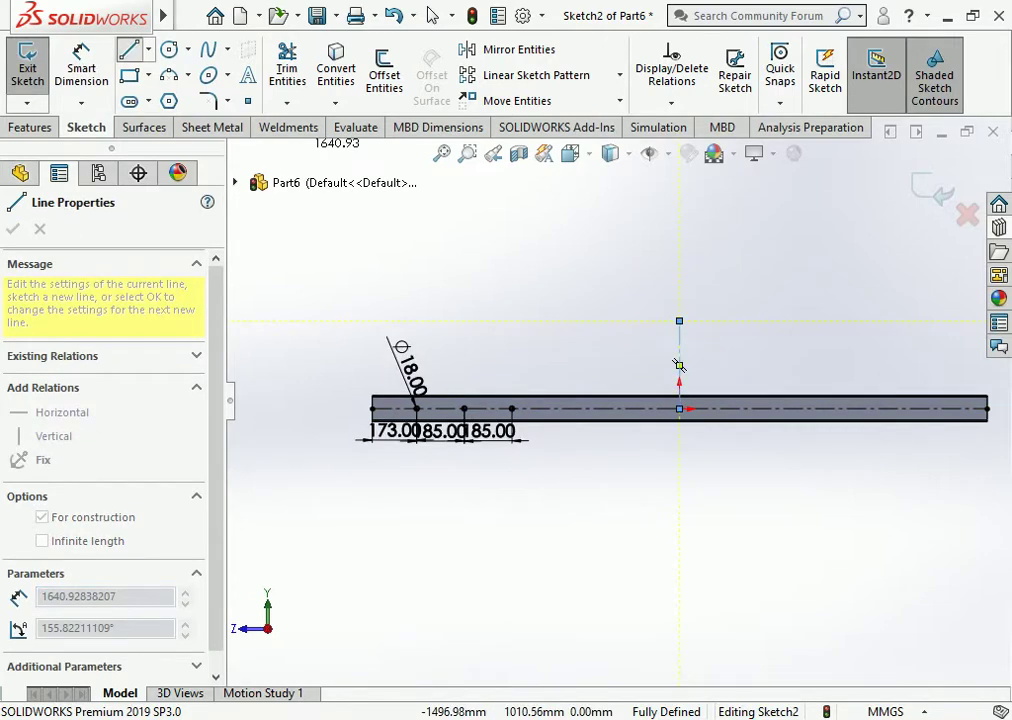
{"action": "key", "text": "Escape"}
{"action": "key", "text": "Escape"}
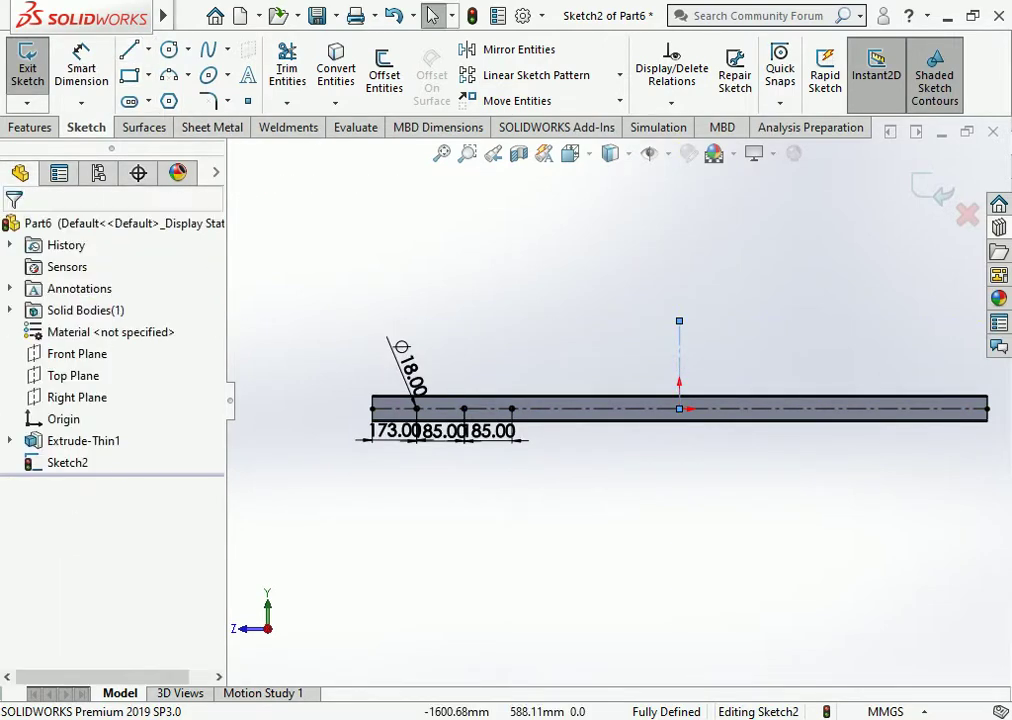
{"action": "key", "text": "Escape"}
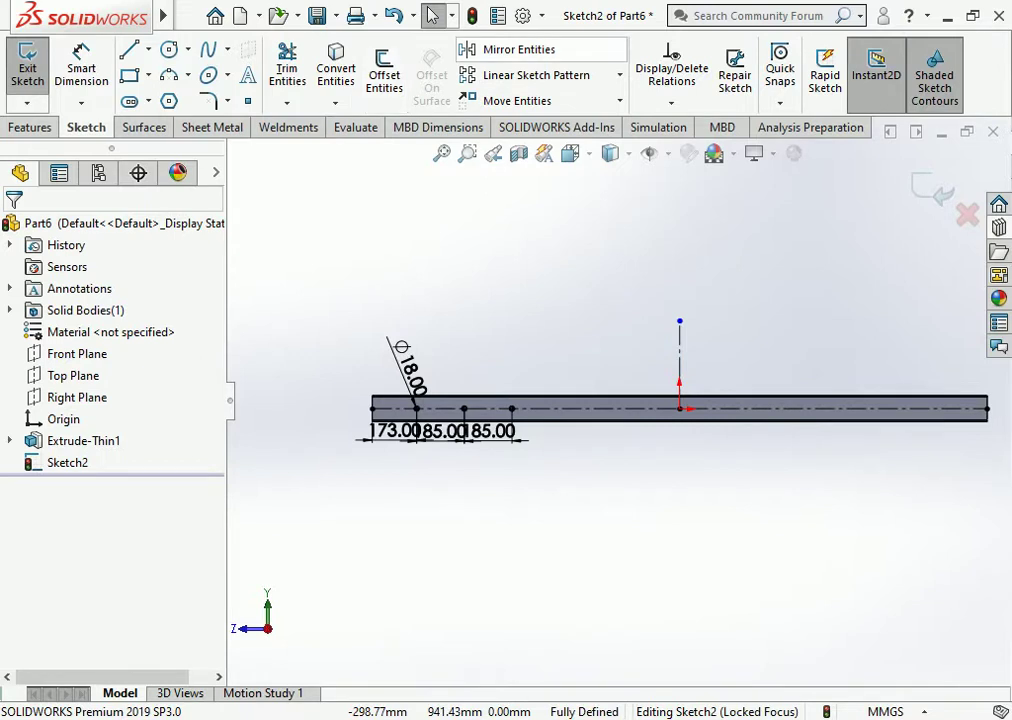
Mirror the three left-hand holes across the vertical centerline, excluding Line1 from the selection.
{"action": "left_click", "coordinate": [510, 49]}
{"action": "left_click_drag", "start_coordinate": [560, 293], "coordinate": [361, 481]}
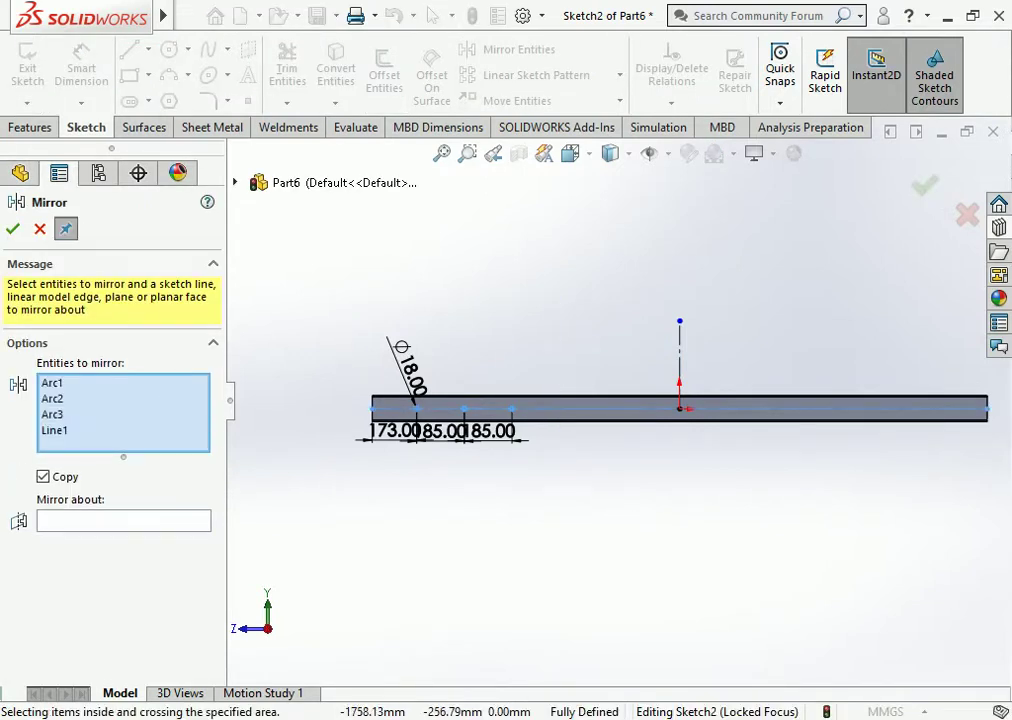
{"action": "left_click", "coordinate": [54, 430]}
{"action": "right_click", "coordinate": [54, 430]}
{"action": "left_click", "coordinate": [106, 445]}
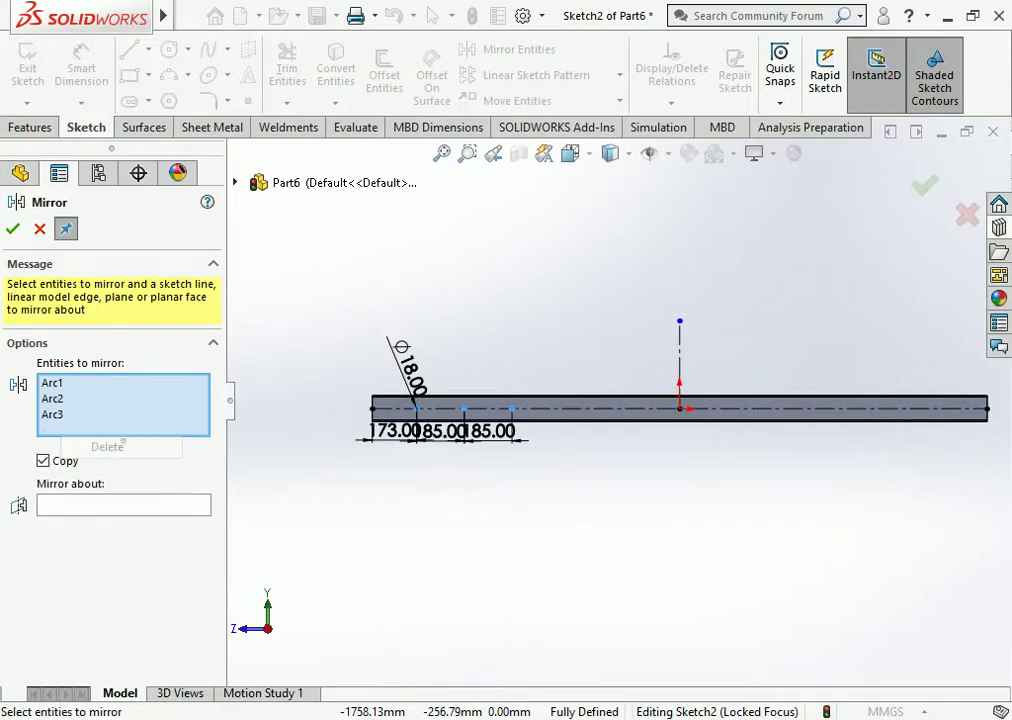
{"action": "left_click", "coordinate": [679, 355]}
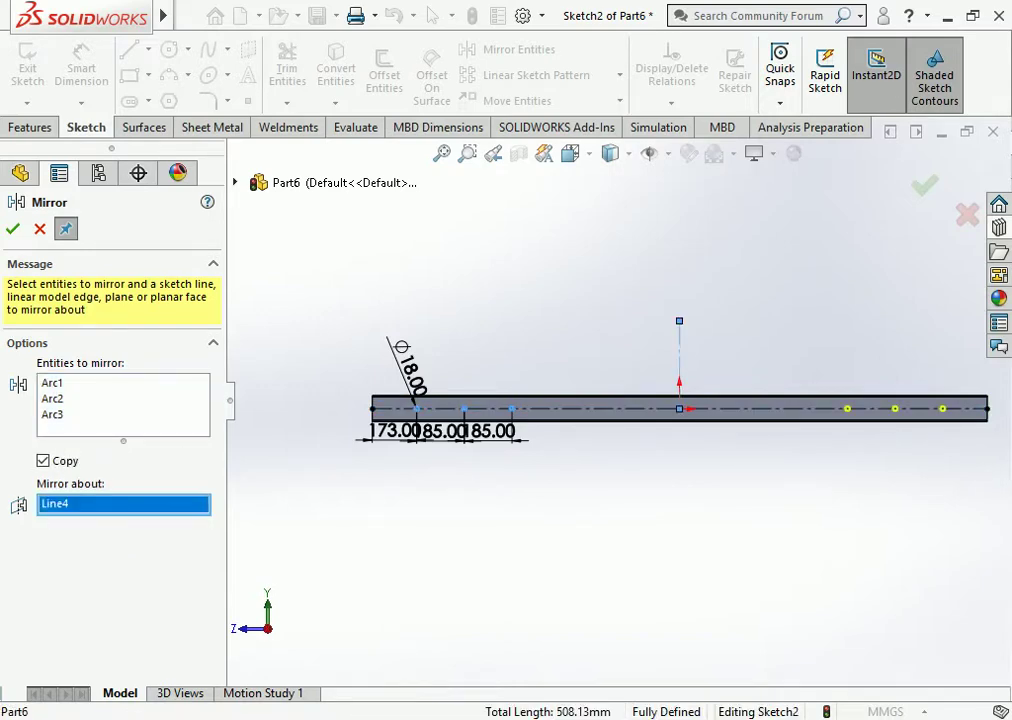
{"action": "key", "text": "Return"}
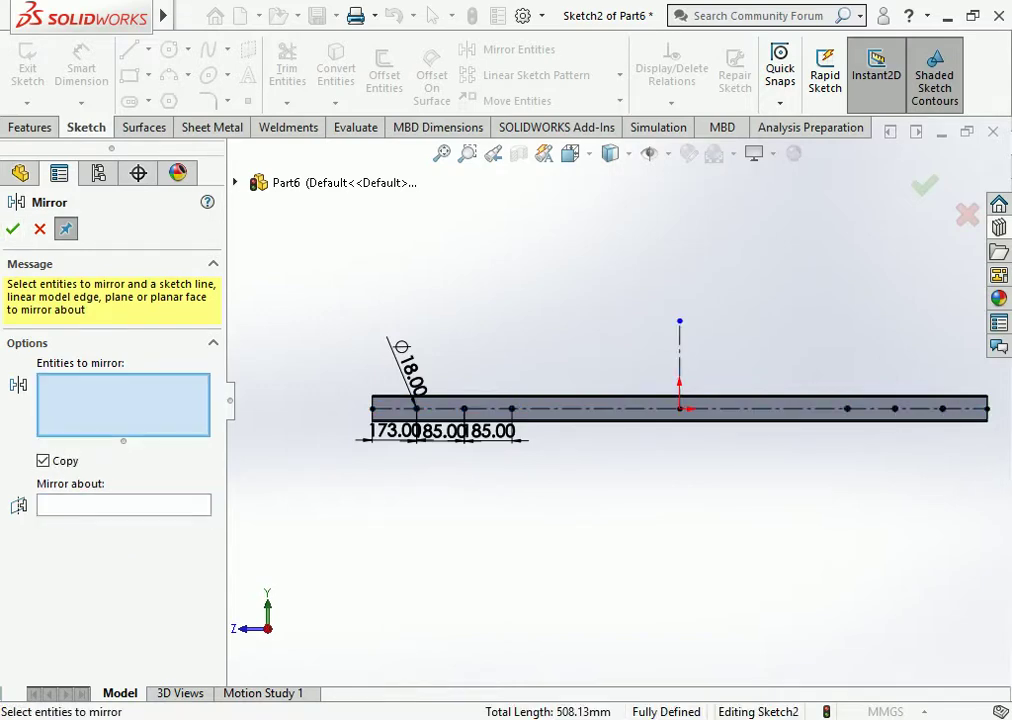
{"action": "key", "text": "Escape"}
Extrude-cut the six 18 mm holes Through All the beam.
{"action": "left_click", "coordinate": [28, 65]}
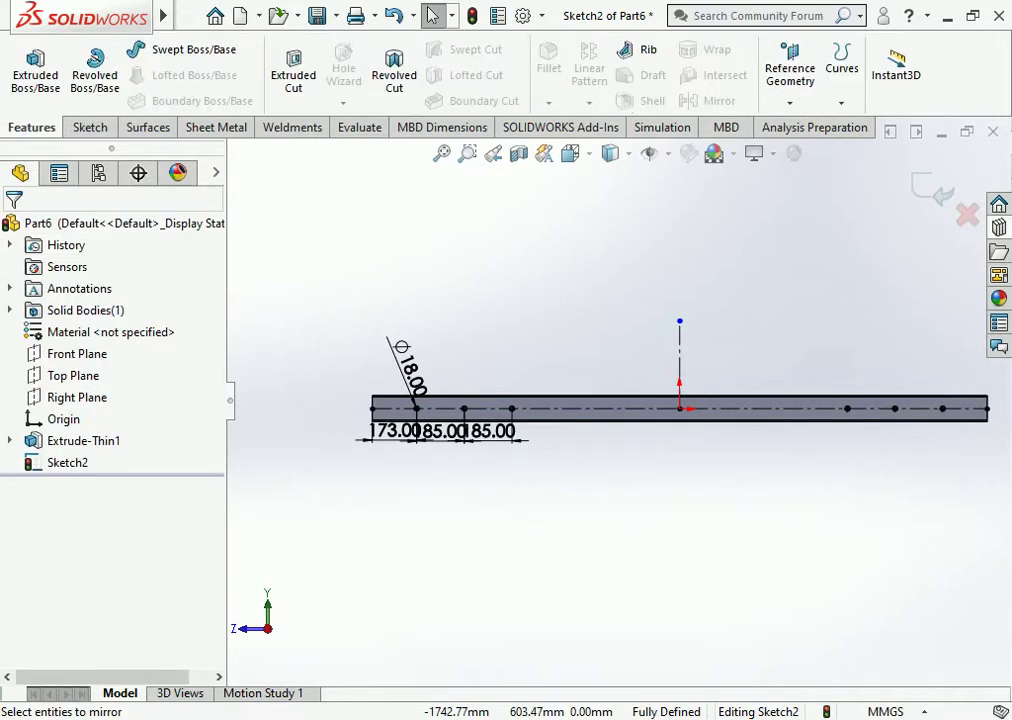
{"action": "left_click", "coordinate": [293, 68]}
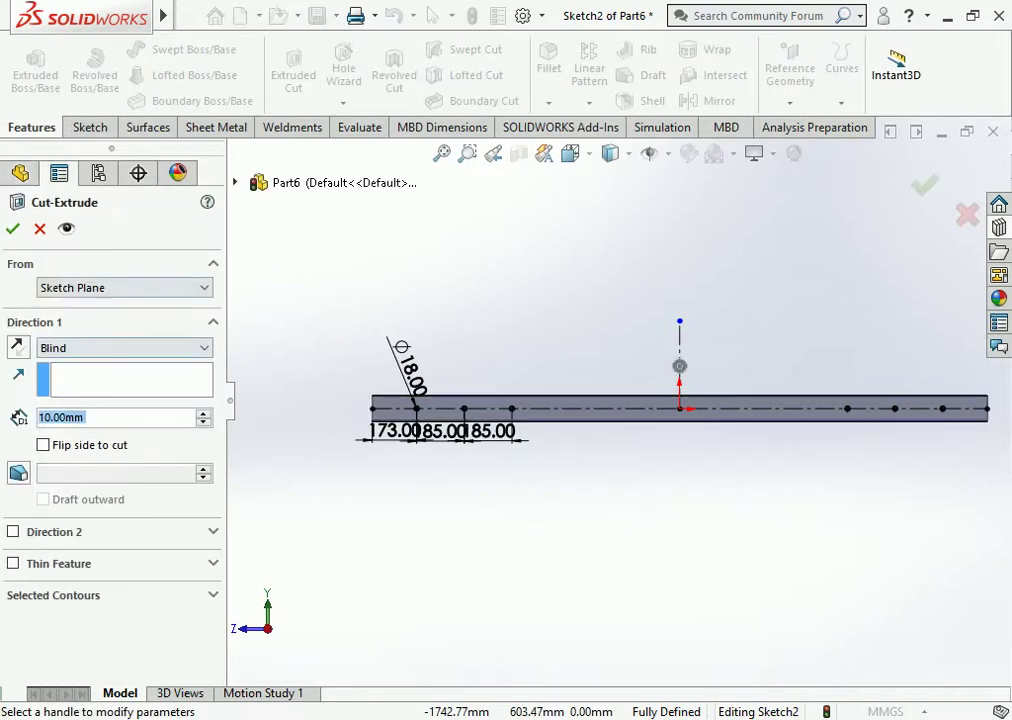
{"action": "left_click", "coordinate": [124, 347]}
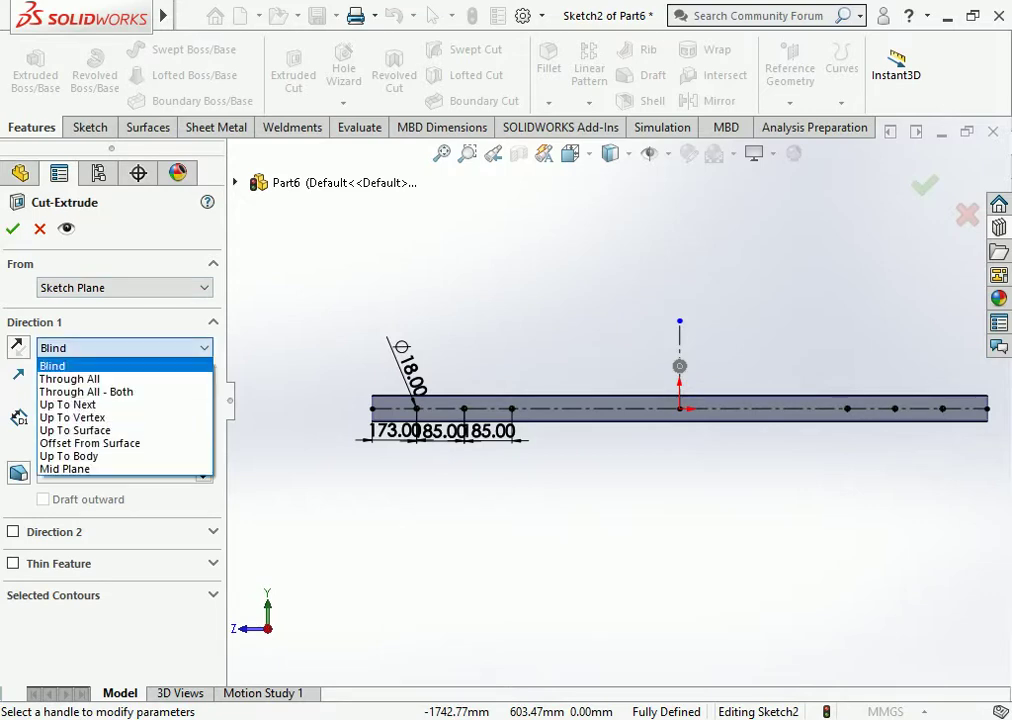
{"action": "left_click", "coordinate": [70, 377]}
{"action": "key", "text": "Return"}
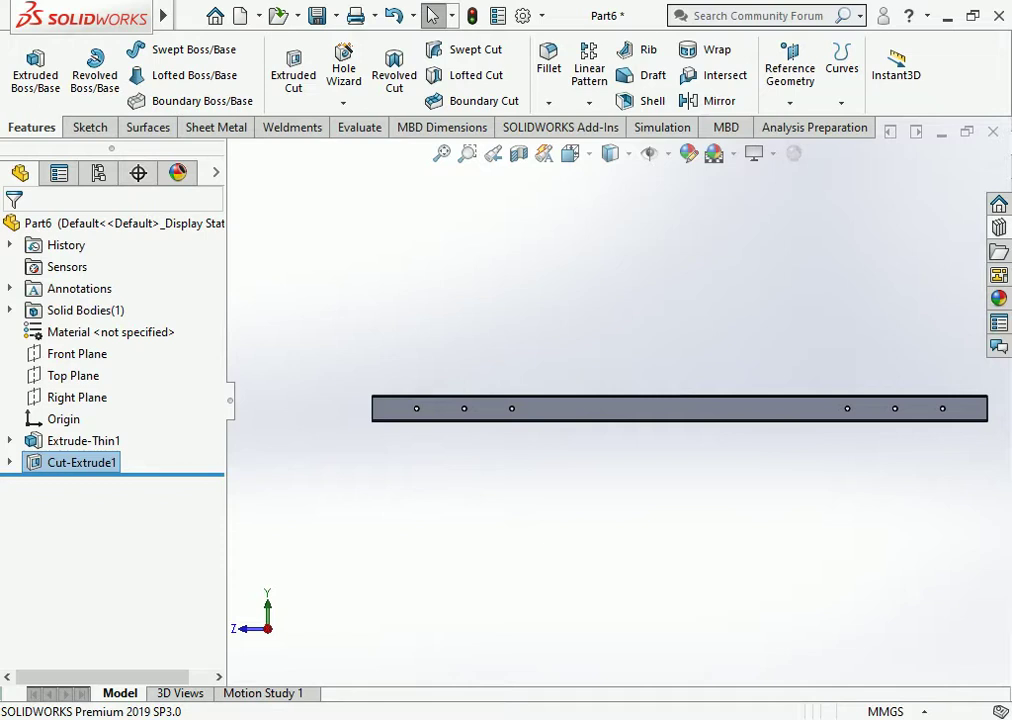
{"action": "key", "text": "Escape"}
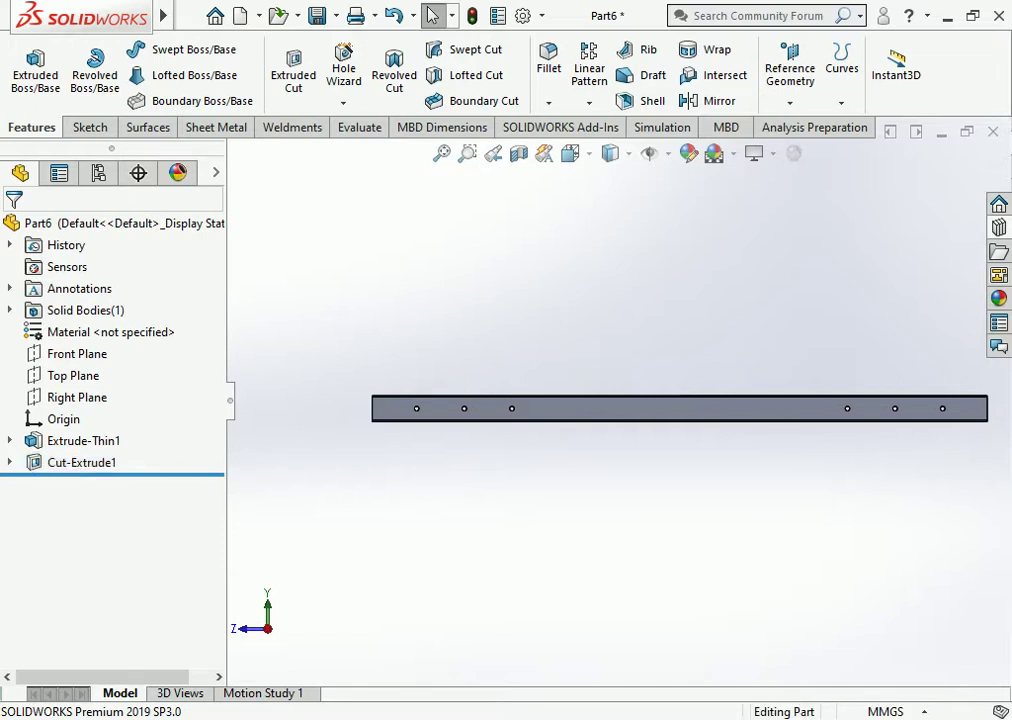
Start Sketch3 on the other flange's top face, viewed normal to it.
{"action": "key", "text": "ctrl+7"}
{"action": "scroll", "coordinate": [620, 370], "scroll_direction": "up", "scroll_amount": 5}
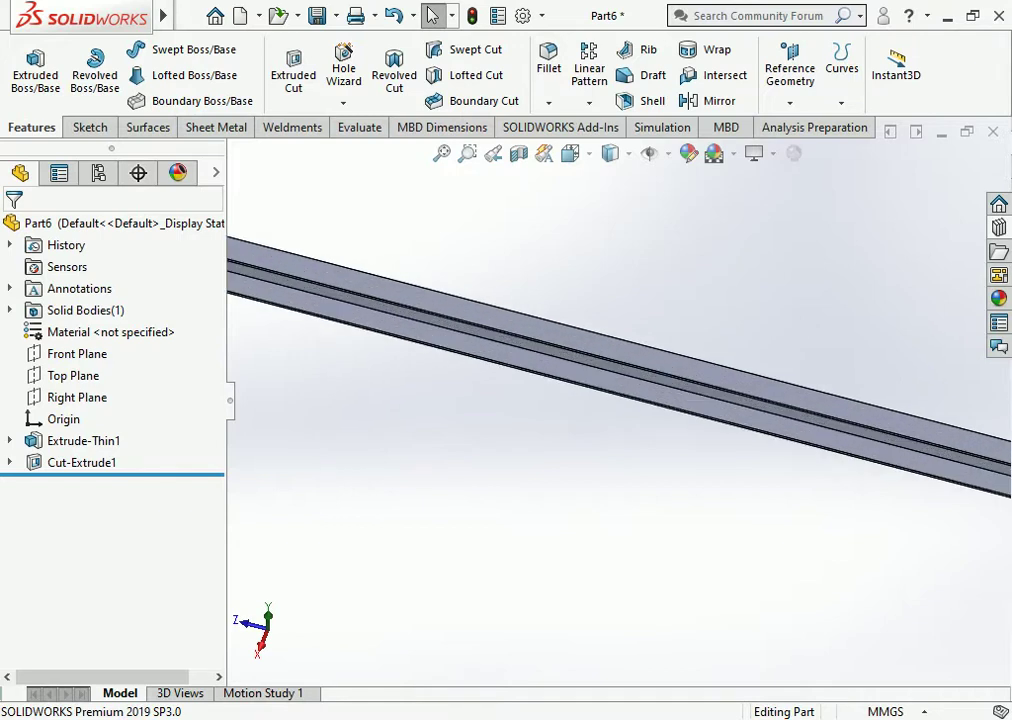
{"action": "scroll", "coordinate": [620, 370], "scroll_direction": "up", "scroll_amount": 2}
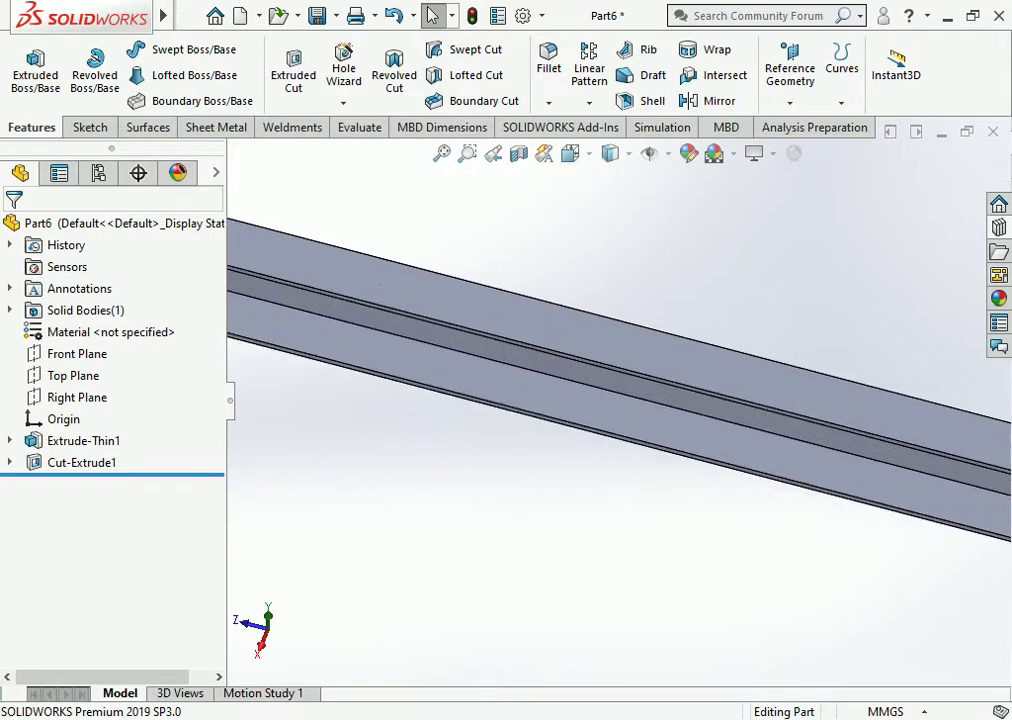
{"action": "left_click", "coordinate": [659, 354]}
{"action": "left_click", "coordinate": [748, 269]}
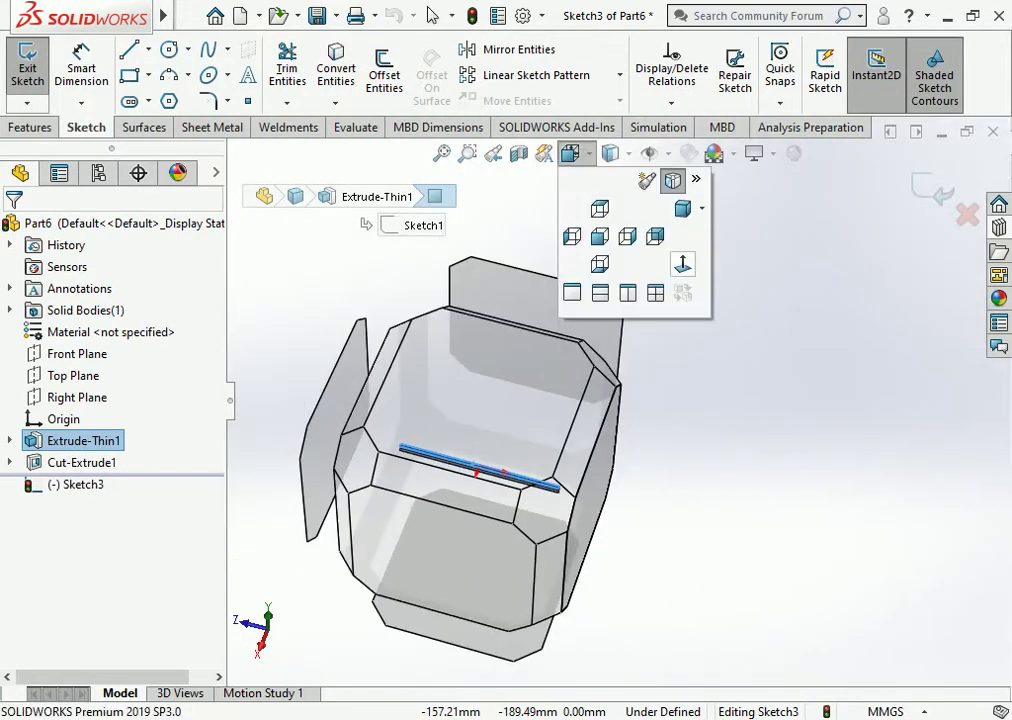
{"action": "left_click", "coordinate": [683, 263]}
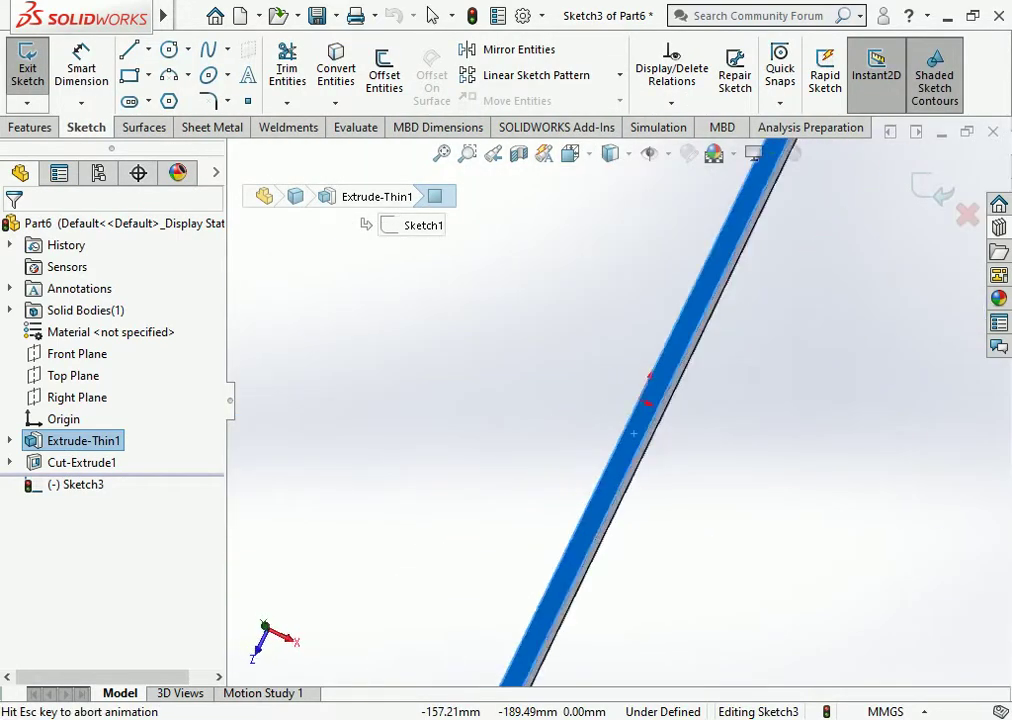
Draw a construction centerline along the flange's full length.
{"action": "left_click", "coordinate": [148, 49]}
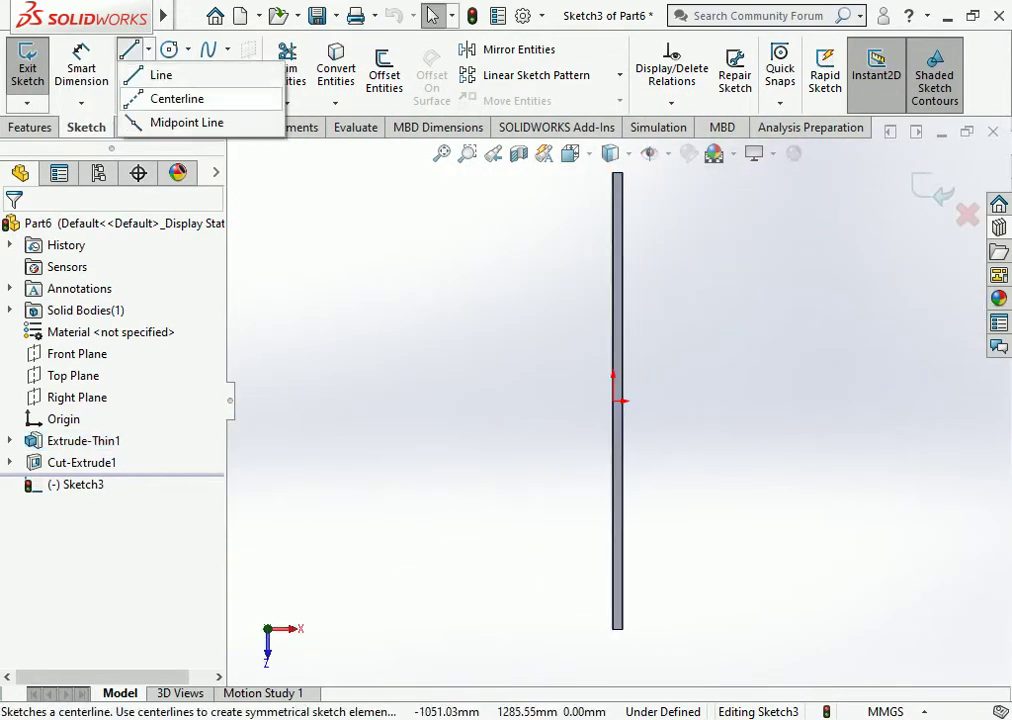
{"action": "left_click", "coordinate": [176, 99]}
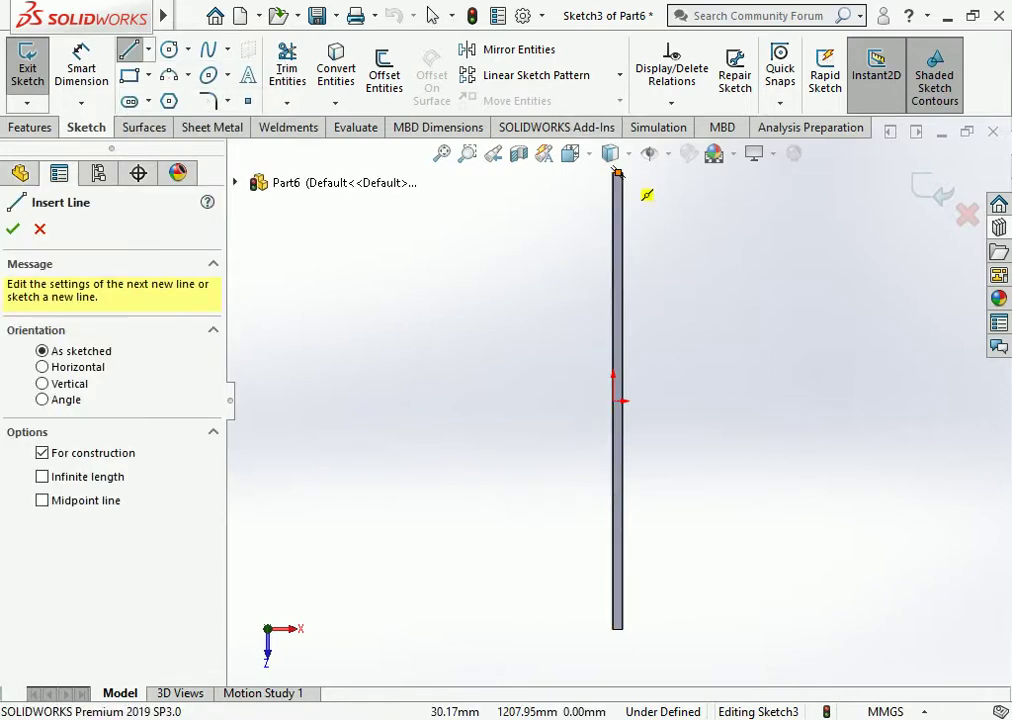
{"action": "left_click", "coordinate": [617, 171]}
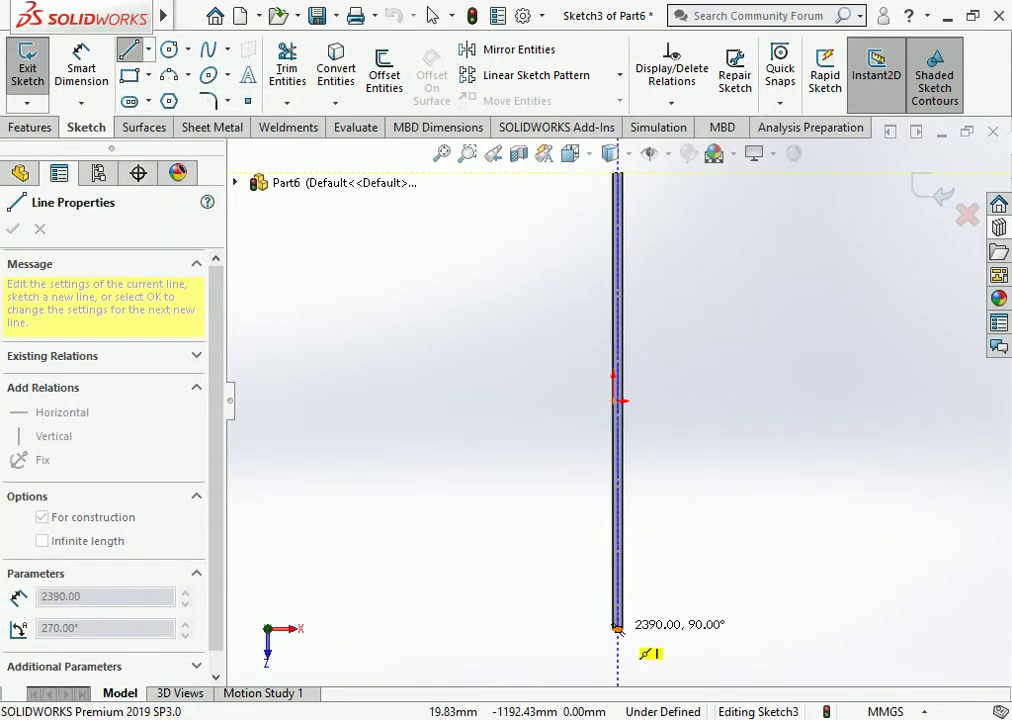
{"action": "left_click", "coordinate": [617, 628]}
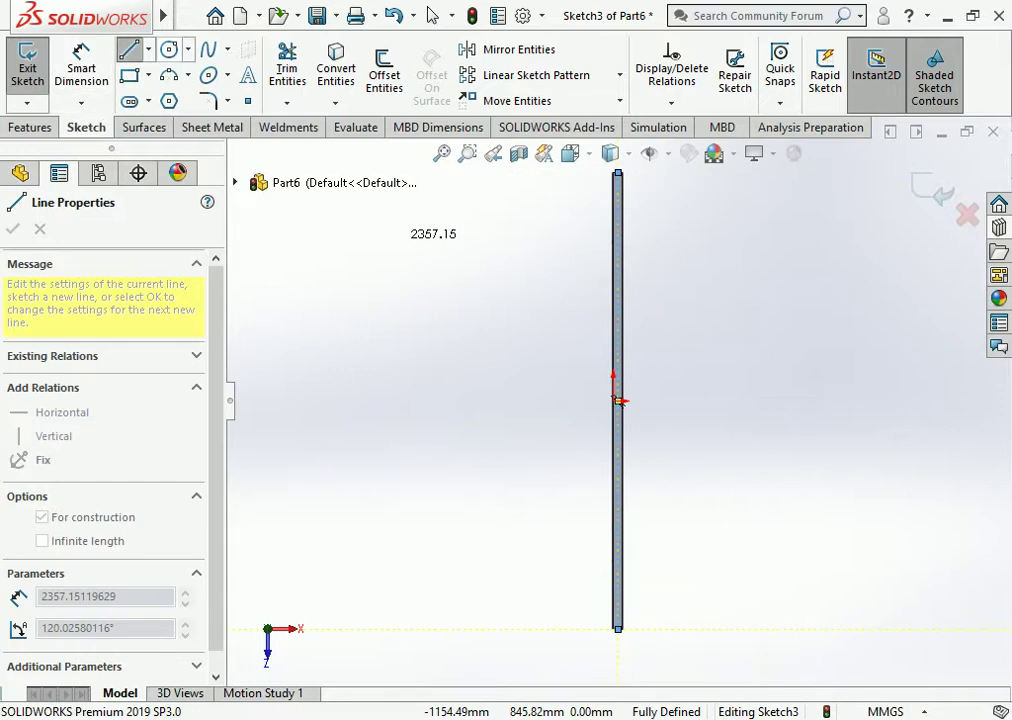
{"action": "key", "text": "Escape"}
{"action": "left_click", "coordinate": [169, 49]}
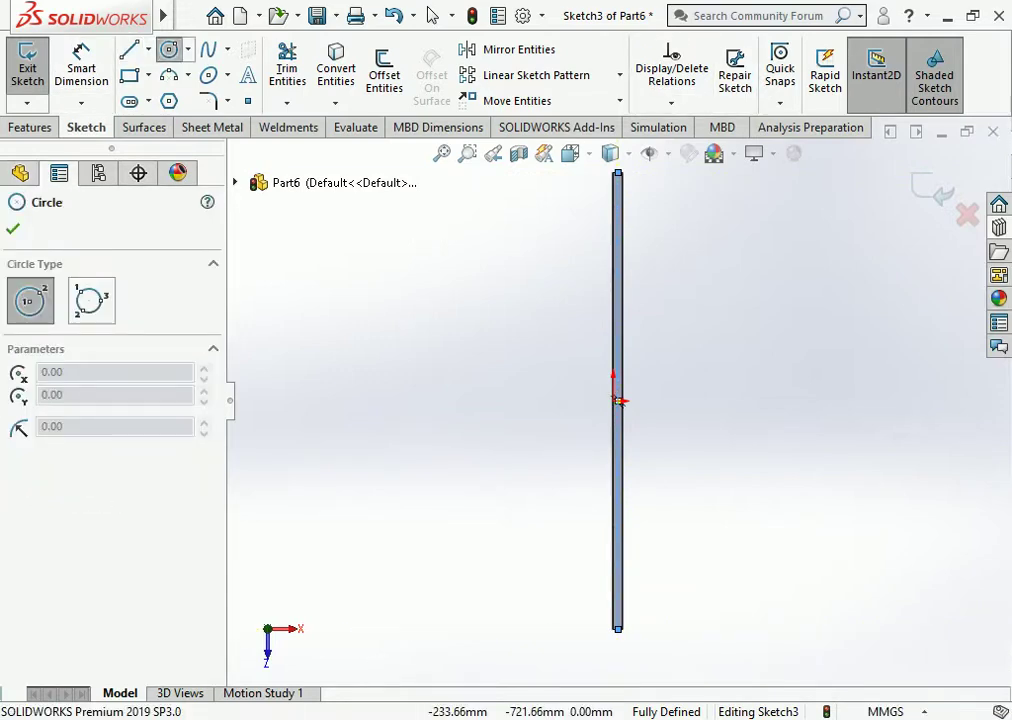
Sketch two small circles on the bar's centerline, one near the end.
{"action": "scroll", "coordinate": [616, 551], "scroll_direction": "down", "scroll_amount": 5}
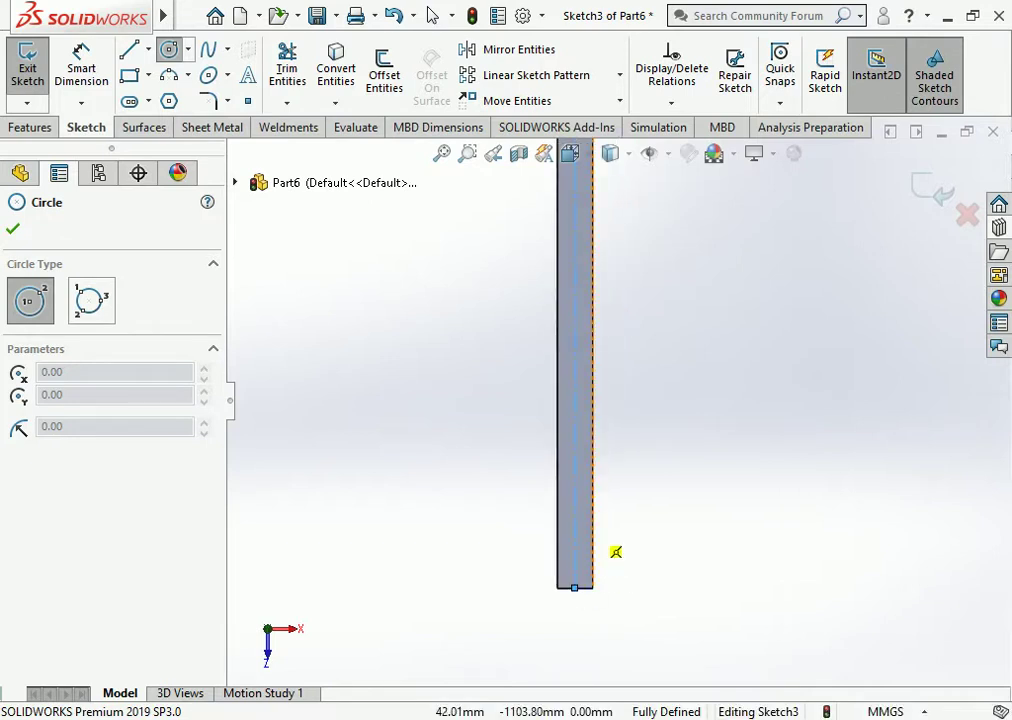
{"action": "left_click", "coordinate": [571, 513]}
{"action": "left_click", "coordinate": [580, 511]}
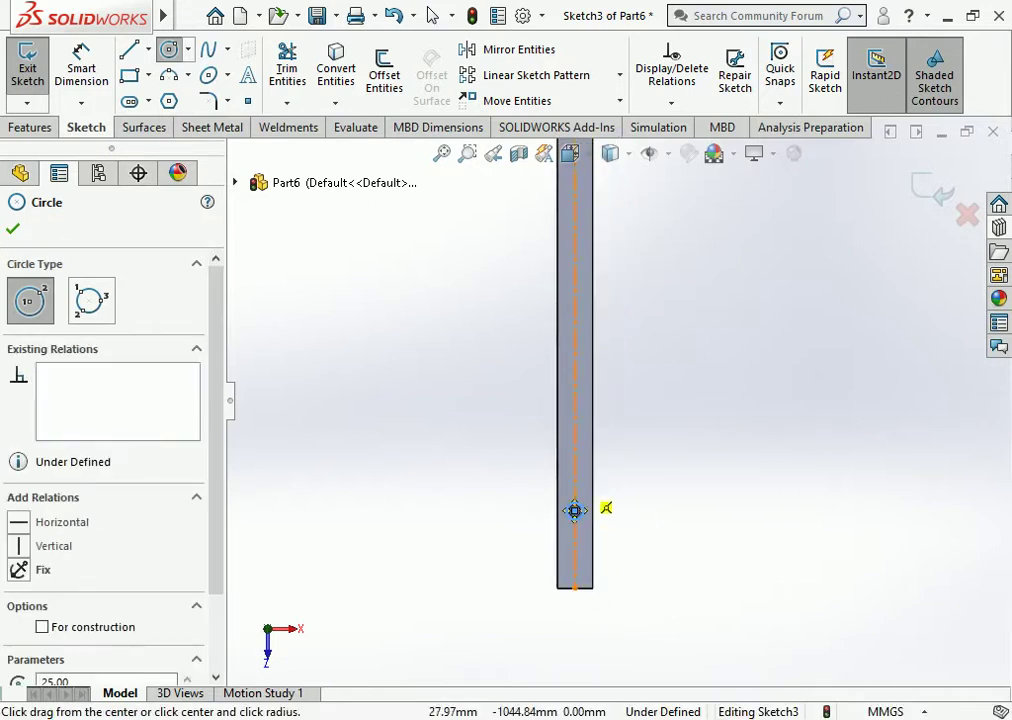
{"action": "scroll", "coordinate": [623, 396], "scroll_direction": "up", "scroll_amount": 3}
{"action": "scroll", "coordinate": [610, 253], "scroll_direction": "down", "scroll_amount": 3}
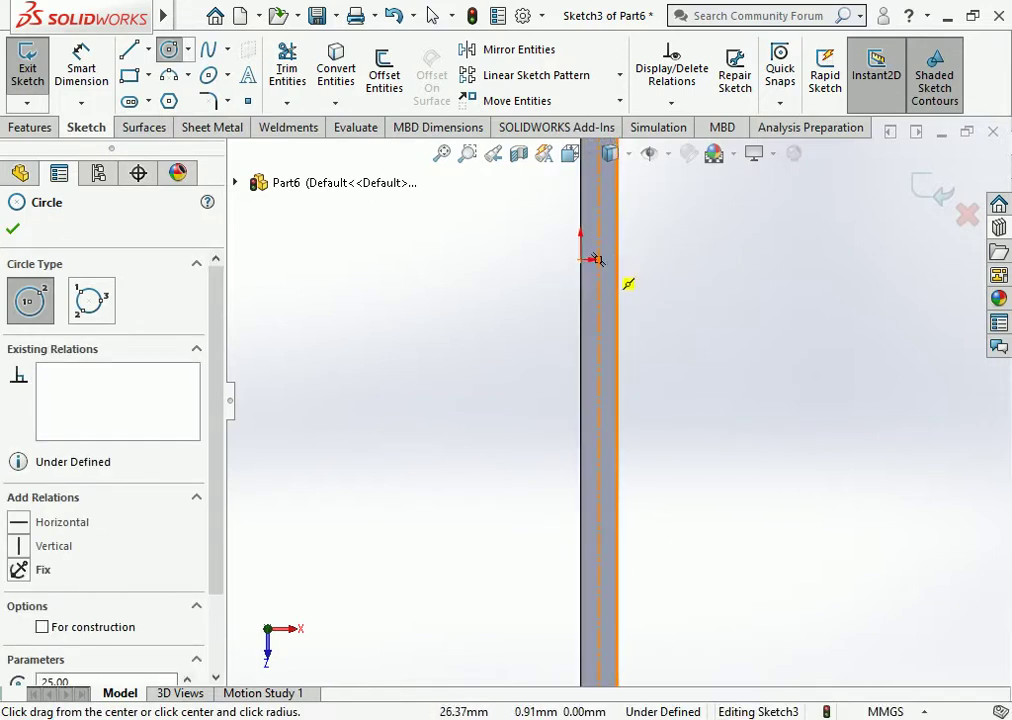
{"action": "left_click", "coordinate": [595, 259]}
{"action": "left_click", "coordinate": [602, 261]}
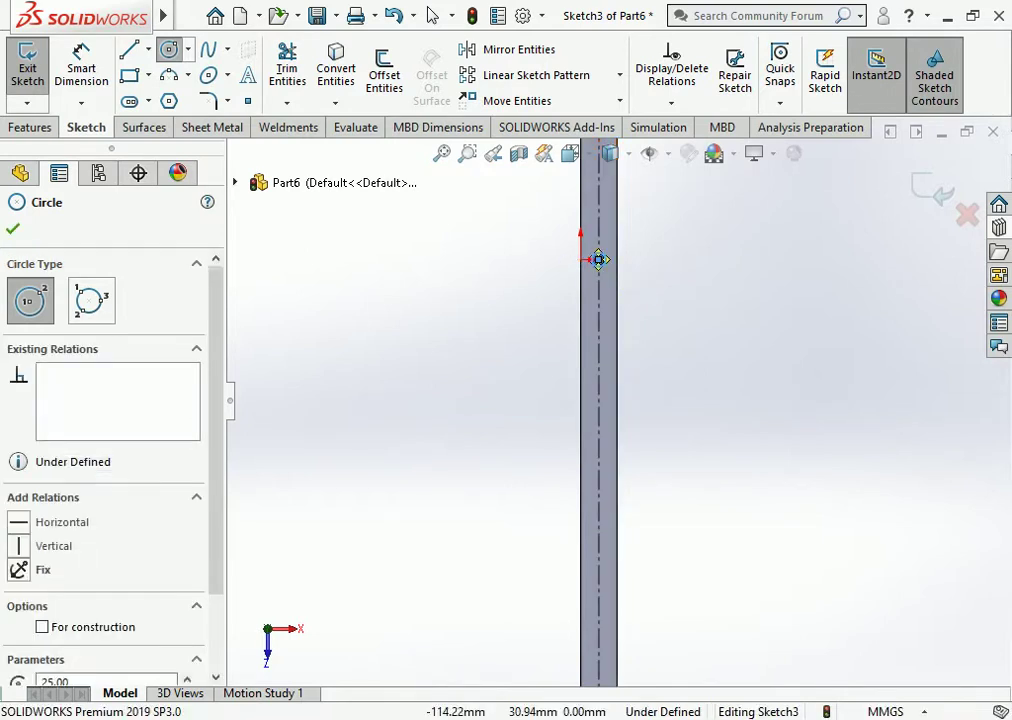
Dimension the hole circle's diameter to 18 mm.
{"action": "key", "text": "d"}
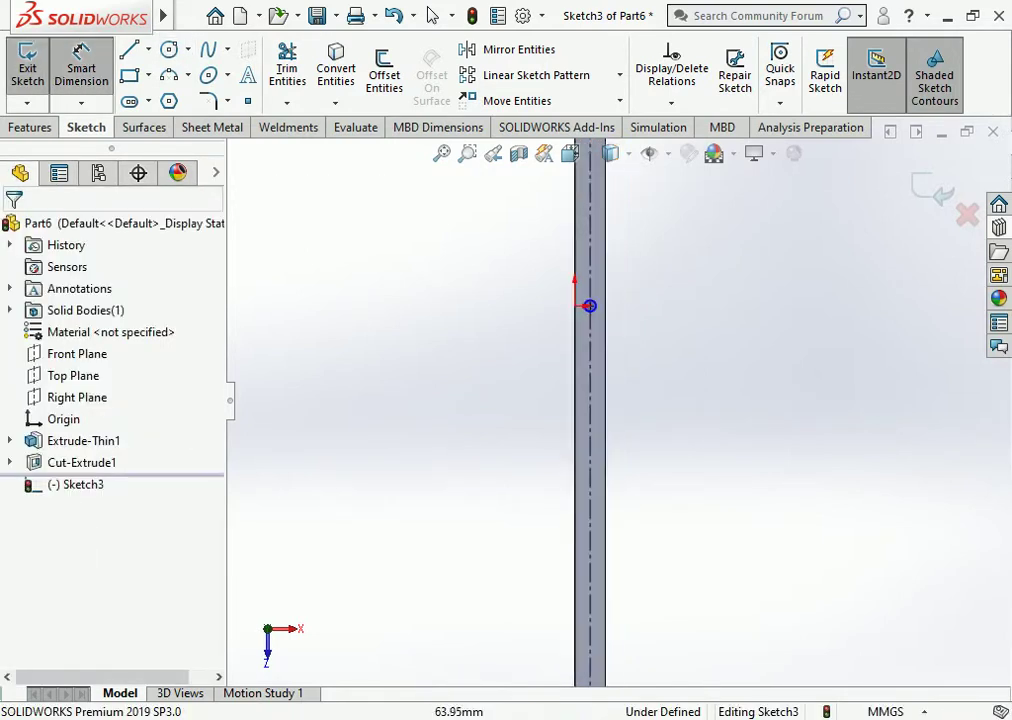
{"action": "scroll", "coordinate": [598, 330], "scroll_direction": "up", "scroll_amount": 2}
{"action": "scroll", "coordinate": [602, 362], "scroll_direction": "down", "scroll_amount": 2}
{"action": "scroll", "coordinate": [602, 362], "scroll_direction": "down", "scroll_amount": 2}
{"action": "left_click", "coordinate": [602, 288]}
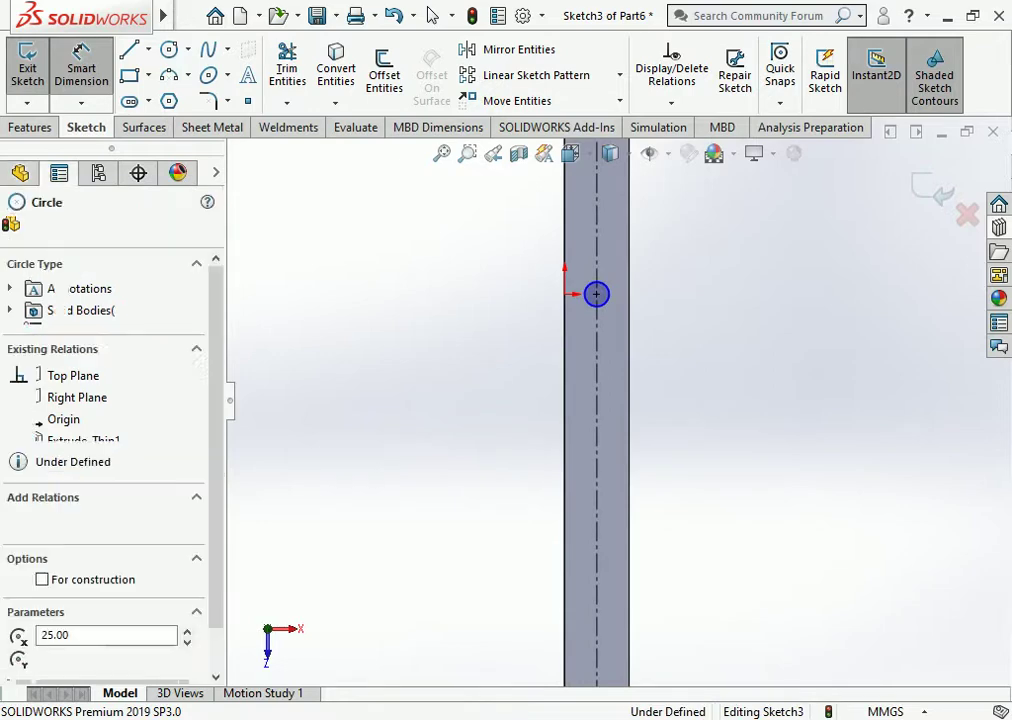
{"action": "left_click", "coordinate": [700, 340]}
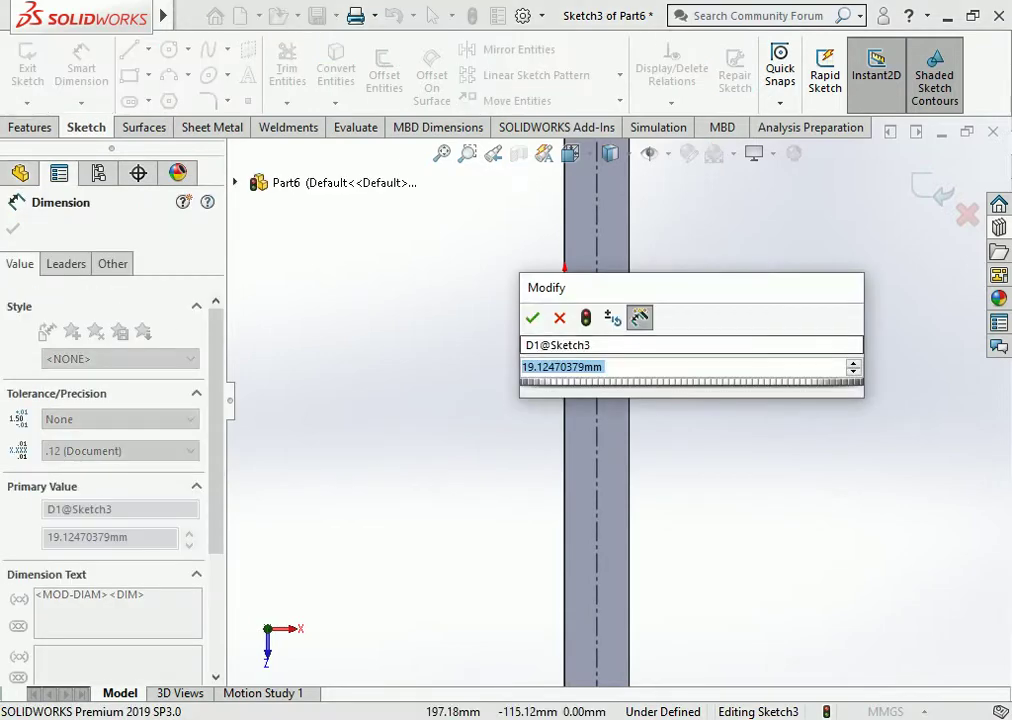
{"action": "type", "text": "18"}
{"action": "key", "text": "Return"}
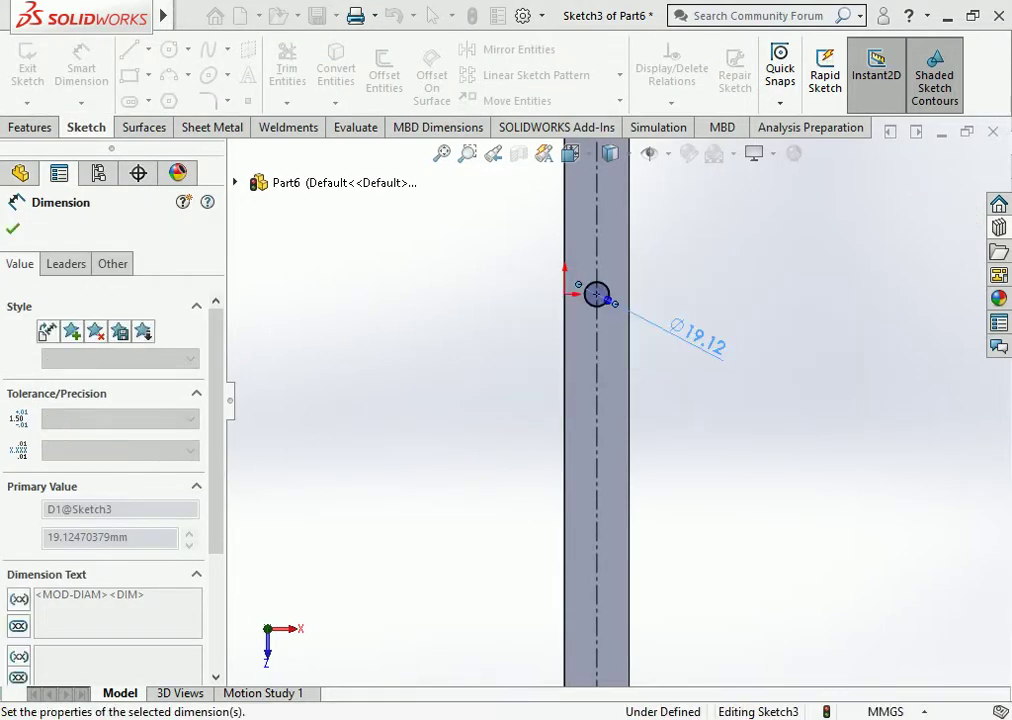
{"action": "left_click", "coordinate": [432, 15]}
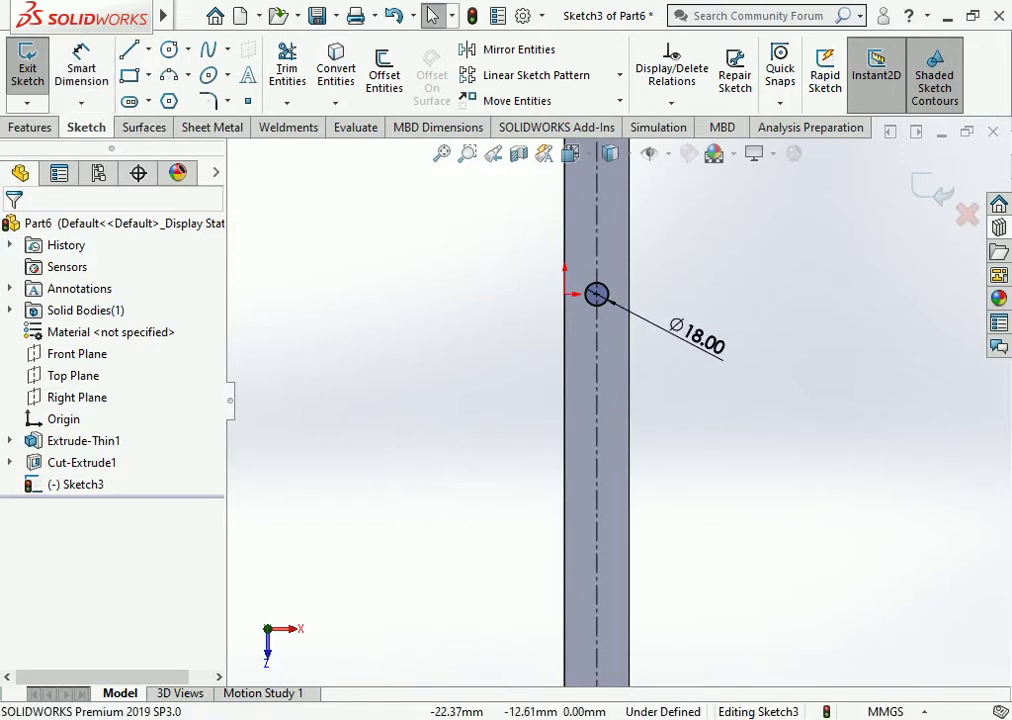
Make the two hole circles the same size with an Equal relation.
{"action": "left_click", "coordinate": [596, 294]}
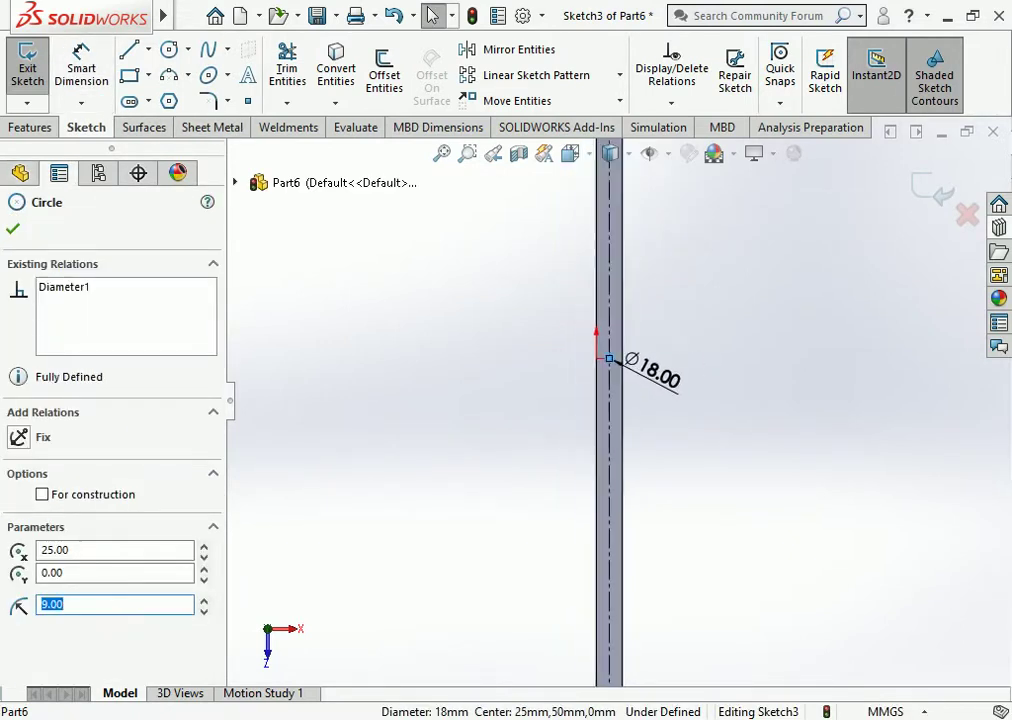
{"action": "key", "text": "ctrl+8"}
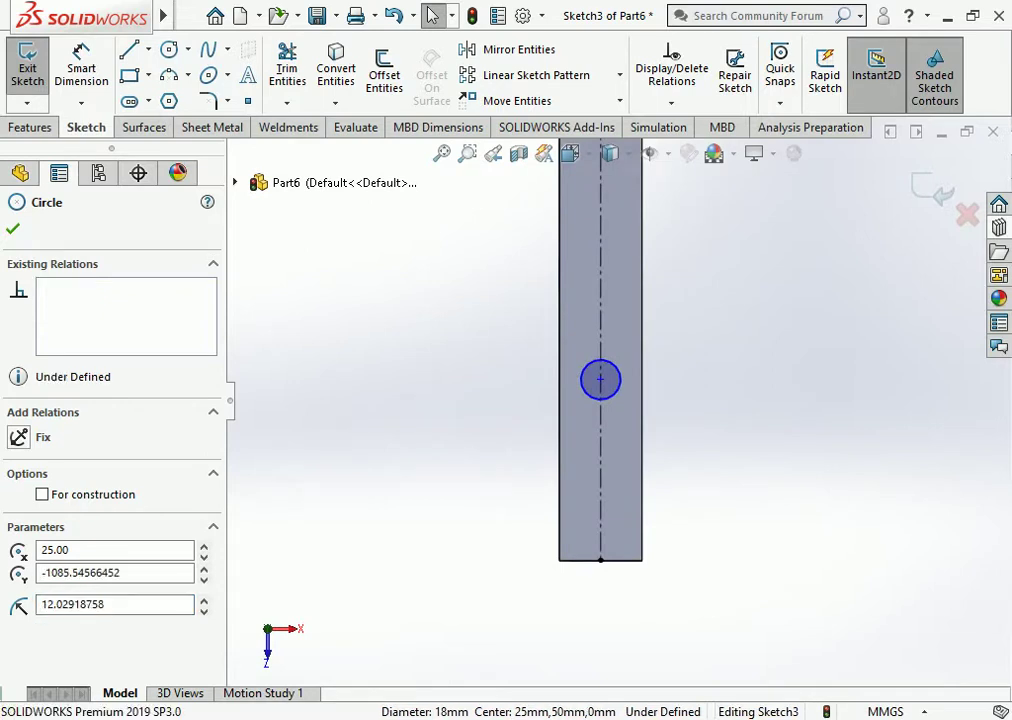
{"action": "left_click", "coordinate": [600, 379], "text": "ctrl"}
{"action": "left_click", "coordinate": [49, 619]}
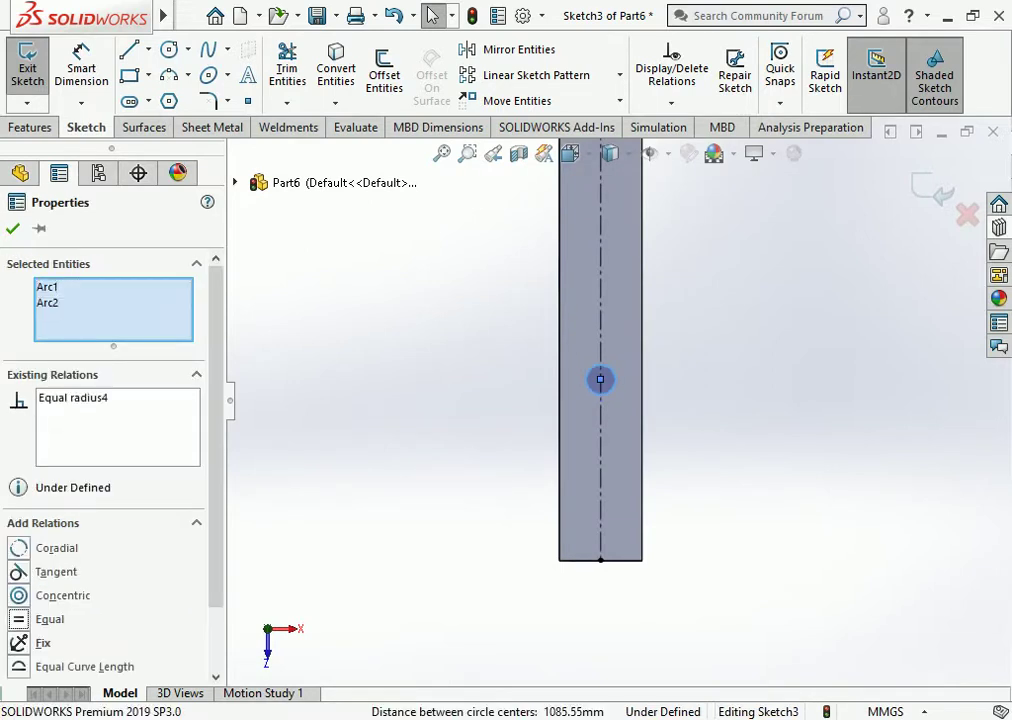
Dimension the hole centre 50 mm from the flange's bottom end.
{"action": "left_click", "coordinate": [82, 62]}
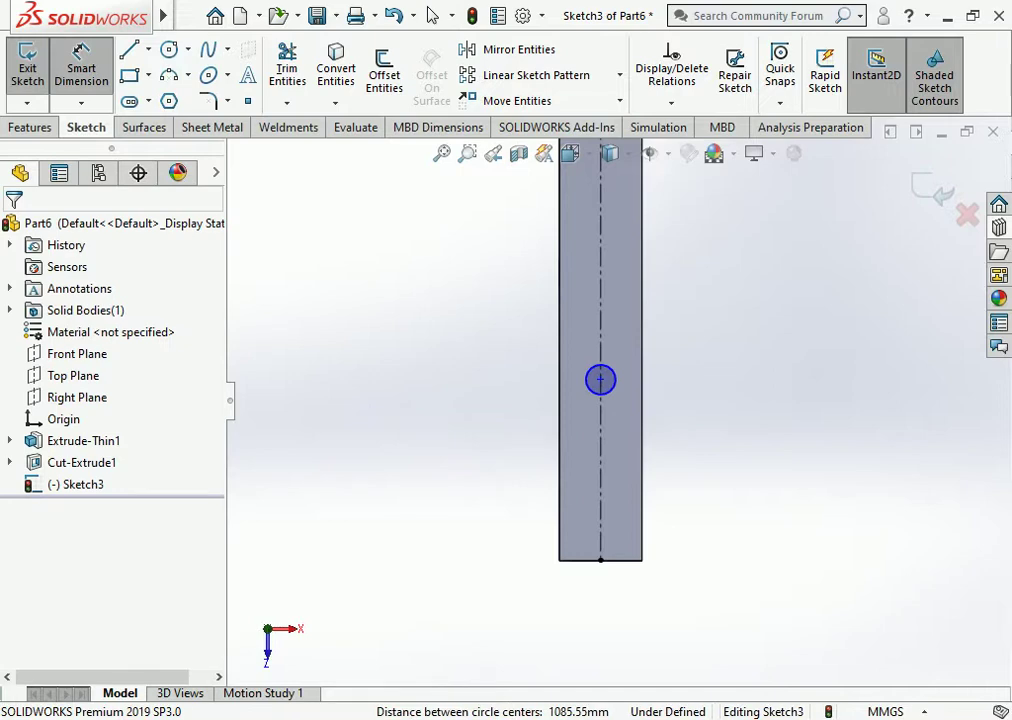
{"action": "left_click", "coordinate": [600, 379]}
{"action": "left_click", "coordinate": [600, 560]}
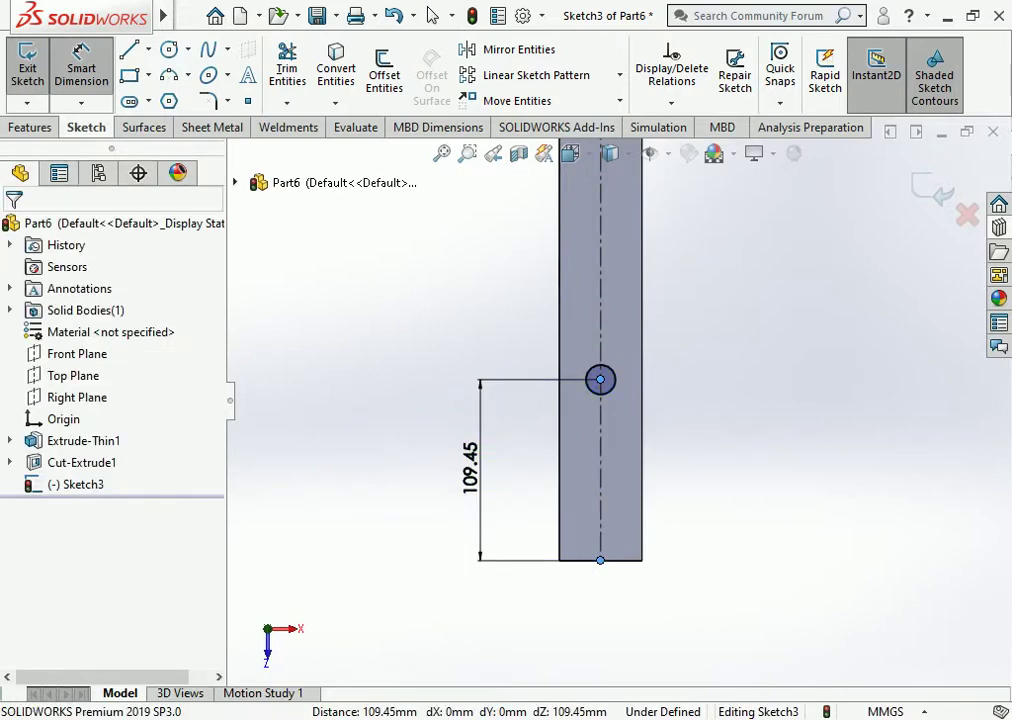
{"action": "left_click", "coordinate": [470, 465]}
{"action": "type", "text": "50"}
{"action": "key", "text": "Return"}
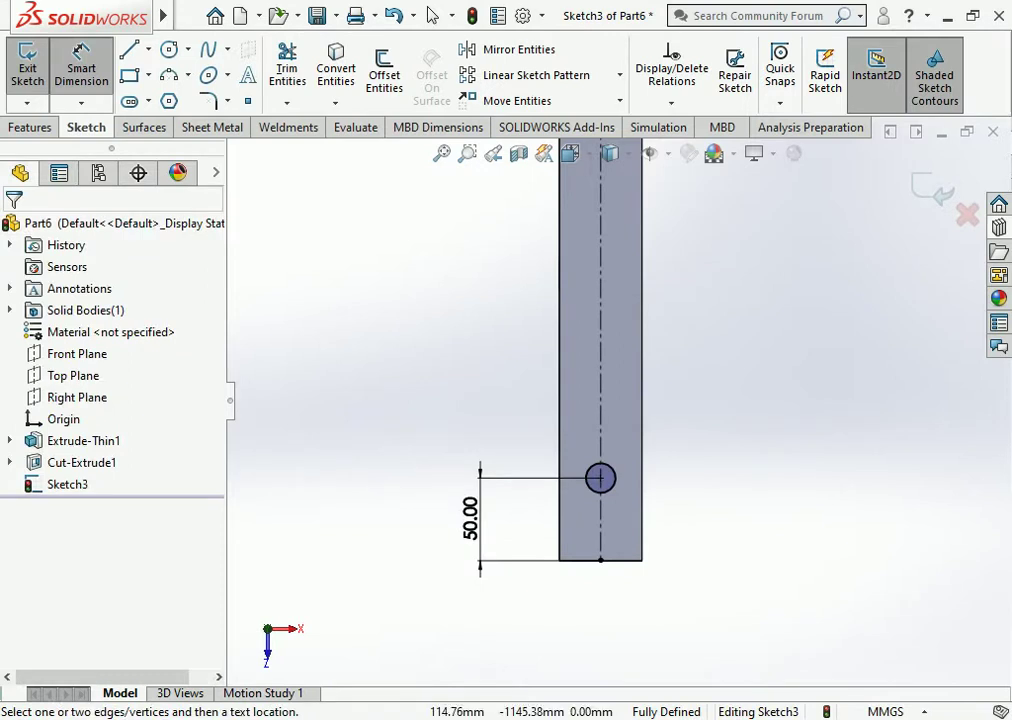
{"action": "key", "text": "ctrl+4"}
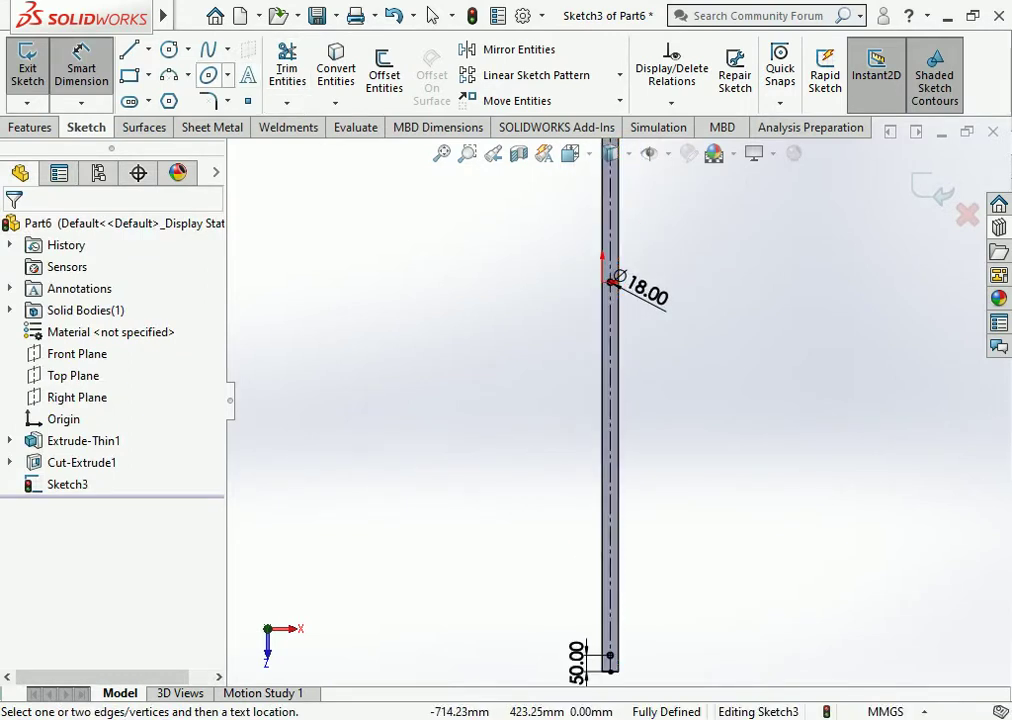
{"action": "left_click", "coordinate": [148, 49]}
{"action": "left_click", "coordinate": [170, 99]}
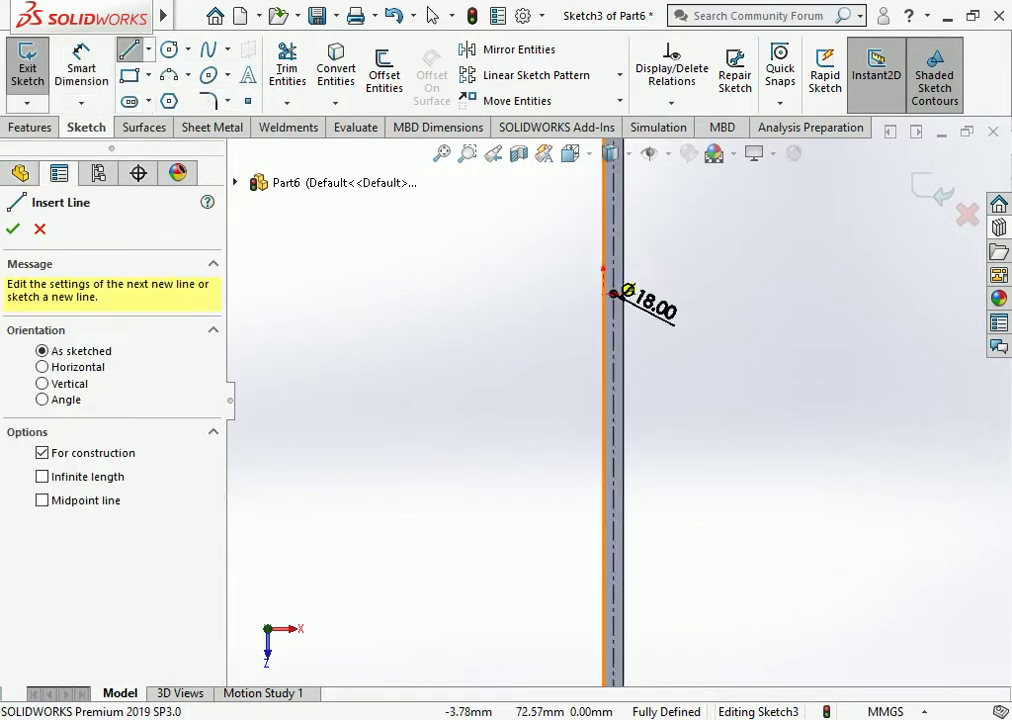
Draw a construction centerline leftward from the hole centre.
{"action": "scroll", "coordinate": [608, 260], "scroll_direction": "up", "scroll_amount": 3}
{"action": "left_click", "coordinate": [623, 354]}
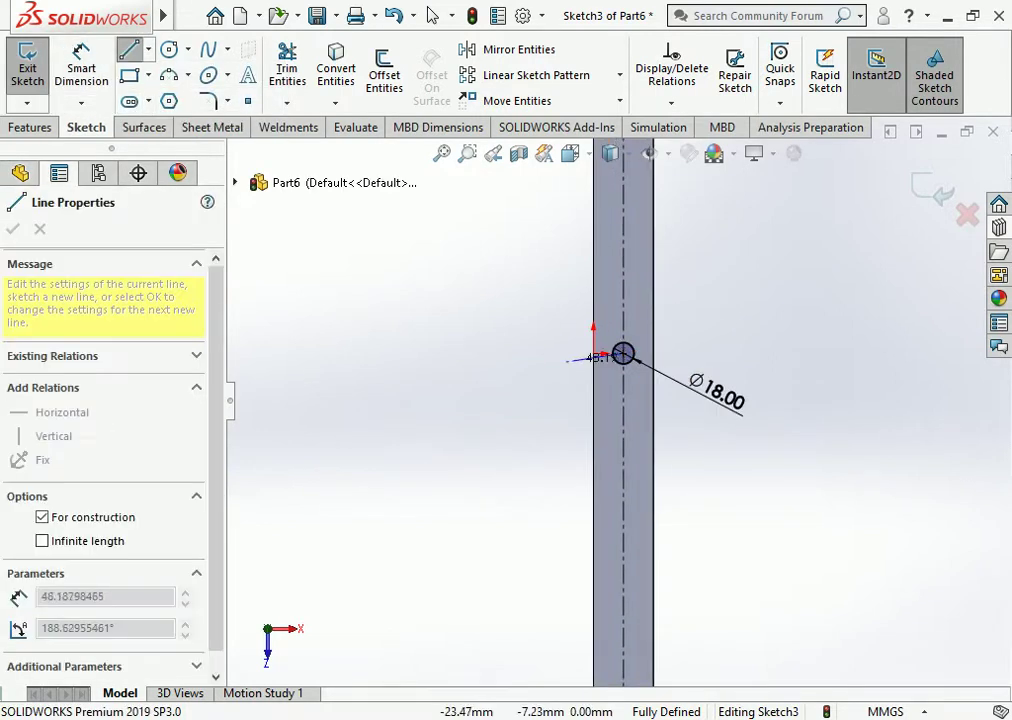
{"action": "left_click", "coordinate": [552, 353]}
{"action": "key", "text": "Escape"}
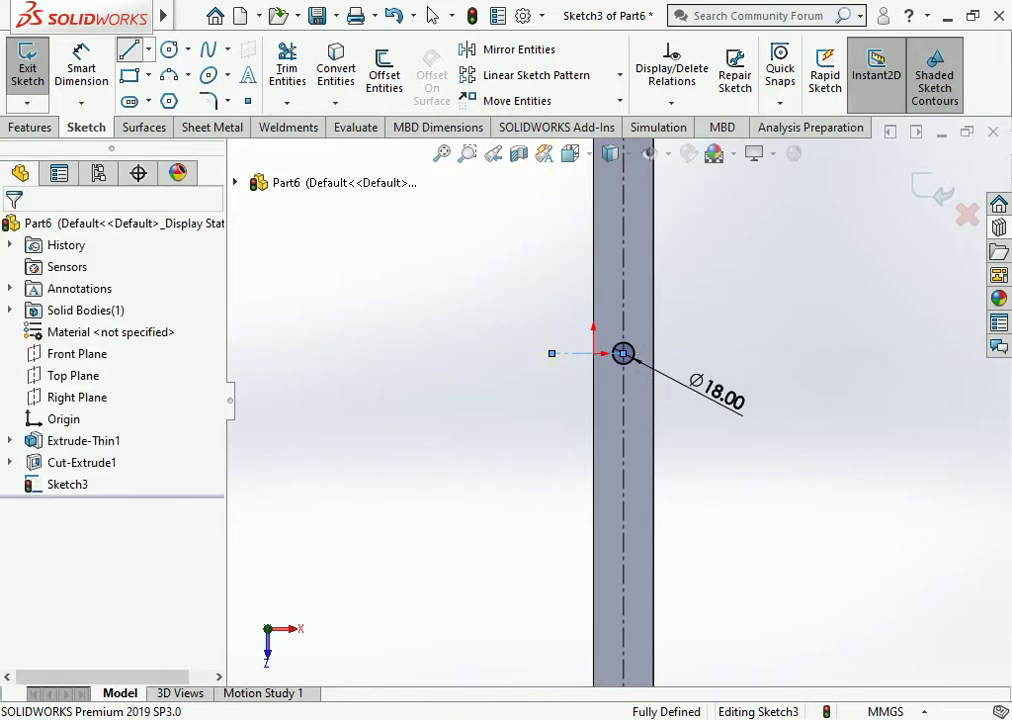
{"action": "key", "text": "Escape"}
{"action": "scroll", "coordinate": [617, 370], "scroll_direction": "down", "scroll_amount": 2}
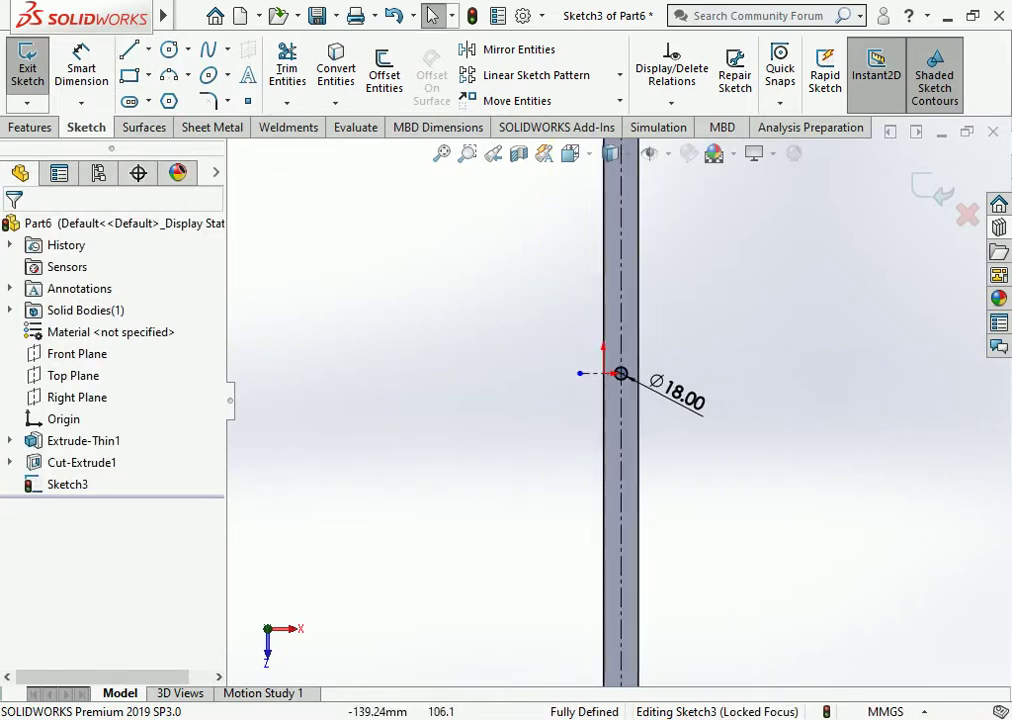
Mirror a copy of the Ø18 mm circle Arc1 about centerline Line4.
{"action": "left_click", "coordinate": [509, 49]}
{"action": "scroll", "coordinate": [617, 390], "scroll_direction": "down", "scroll_amount": 2}
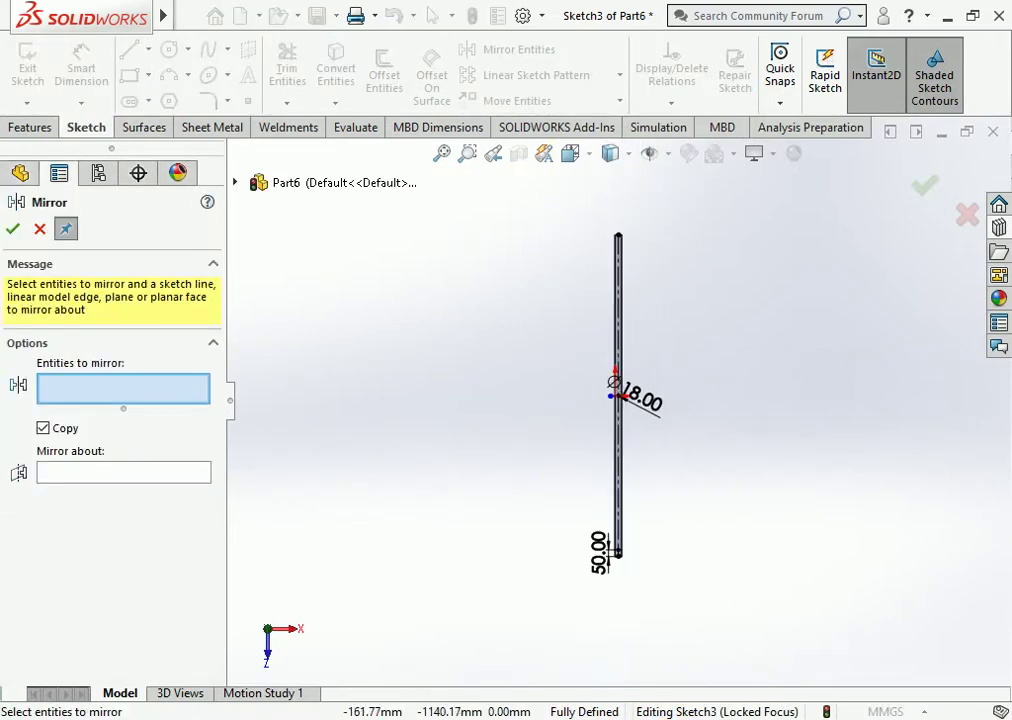
{"action": "scroll", "coordinate": [650, 440], "scroll_direction": "up", "scroll_amount": 3}
{"action": "scroll", "coordinate": [650, 440], "scroll_direction": "up", "scroll_amount": 2}
{"action": "left_click", "coordinate": [661, 447]}
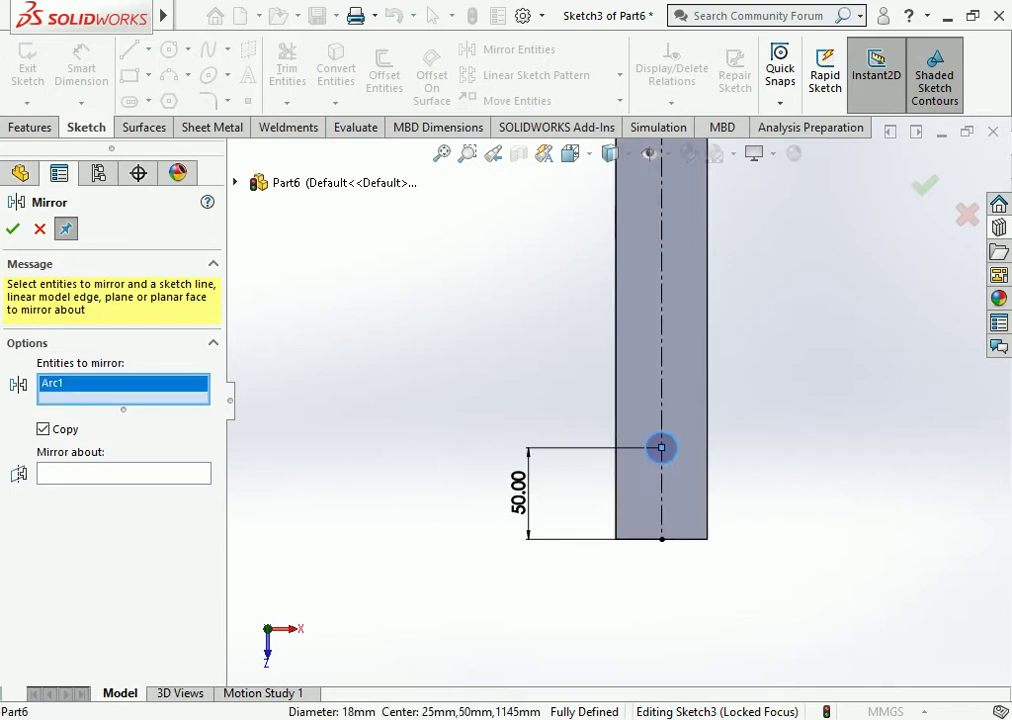
{"action": "scroll", "coordinate": [660, 447], "scroll_direction": "down", "scroll_amount": 3}
{"action": "scroll", "coordinate": [644, 429], "scroll_direction": "down", "scroll_amount": 2}
{"action": "scroll", "coordinate": [628, 411], "scroll_direction": "down", "scroll_amount": 1}
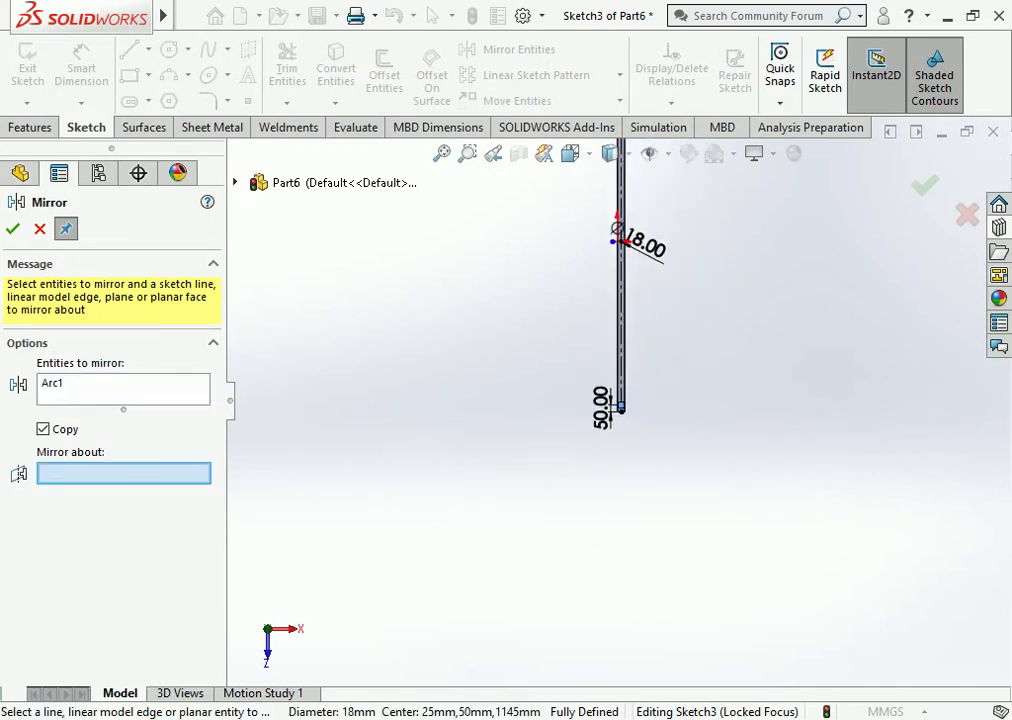
{"action": "scroll", "coordinate": [606, 190], "scroll_direction": "up", "scroll_amount": 2}
{"action": "scroll", "coordinate": [616, 276], "scroll_direction": "up", "scroll_amount": 3}
{"action": "left_click", "coordinate": [659, 400]}
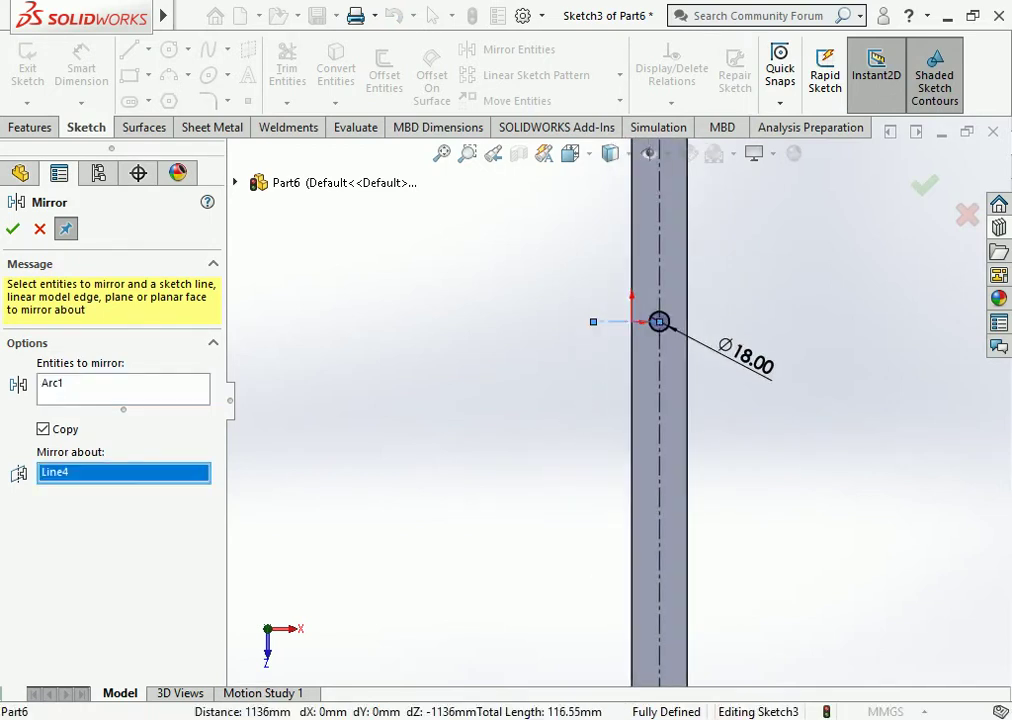
{"action": "key", "text": "Return"}
{"action": "scroll", "coordinate": [611, 404], "scroll_direction": "down", "scroll_amount": 4}
{"action": "scroll", "coordinate": [611, 404], "scroll_direction": "down", "scroll_amount": 1}
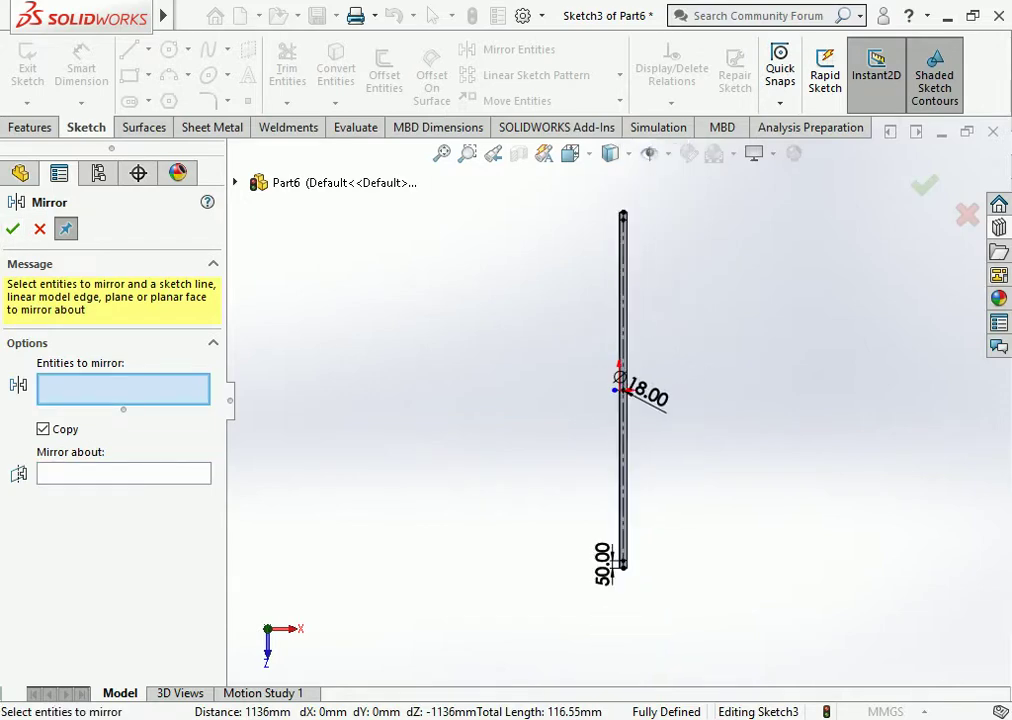
{"action": "key", "text": "Escape"}
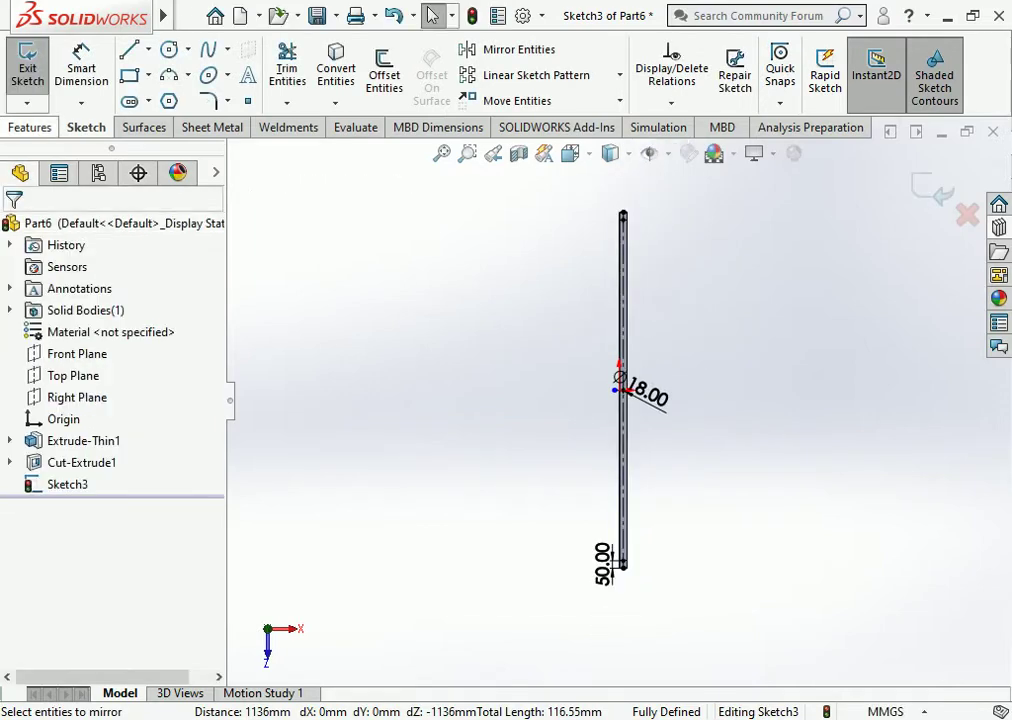
Cut the hole sketch through the angle with a Through All Extruded Cut.
{"action": "left_click", "coordinate": [31, 127]}
{"action": "left_click", "coordinate": [293, 72]}
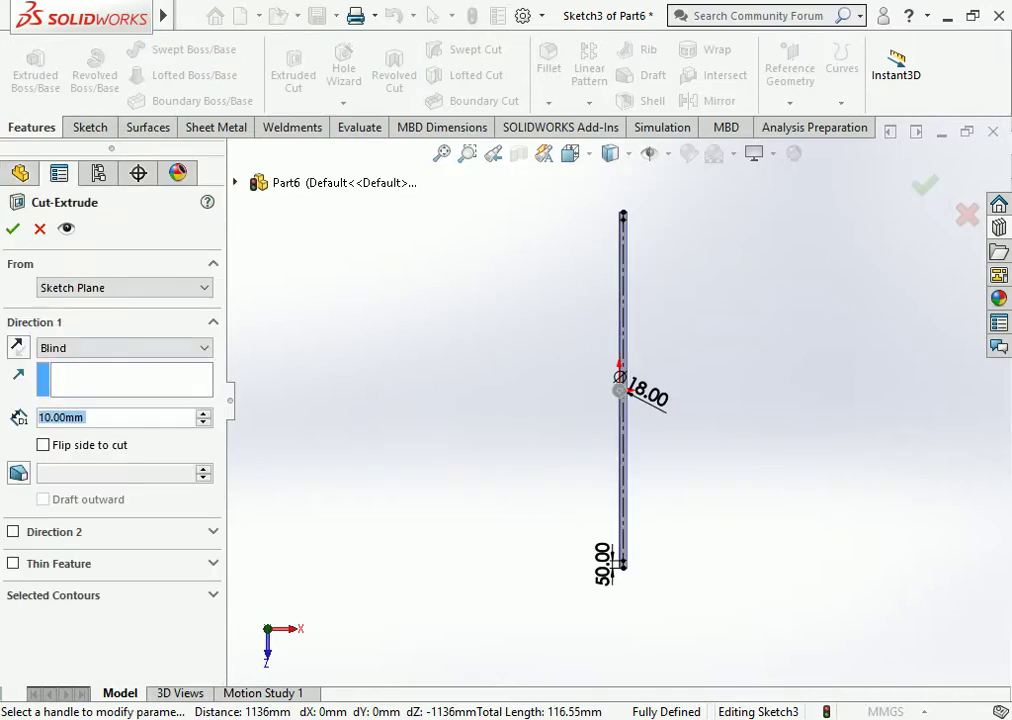
{"action": "left_click", "coordinate": [124, 347]}
{"action": "left_click", "coordinate": [70, 375]}
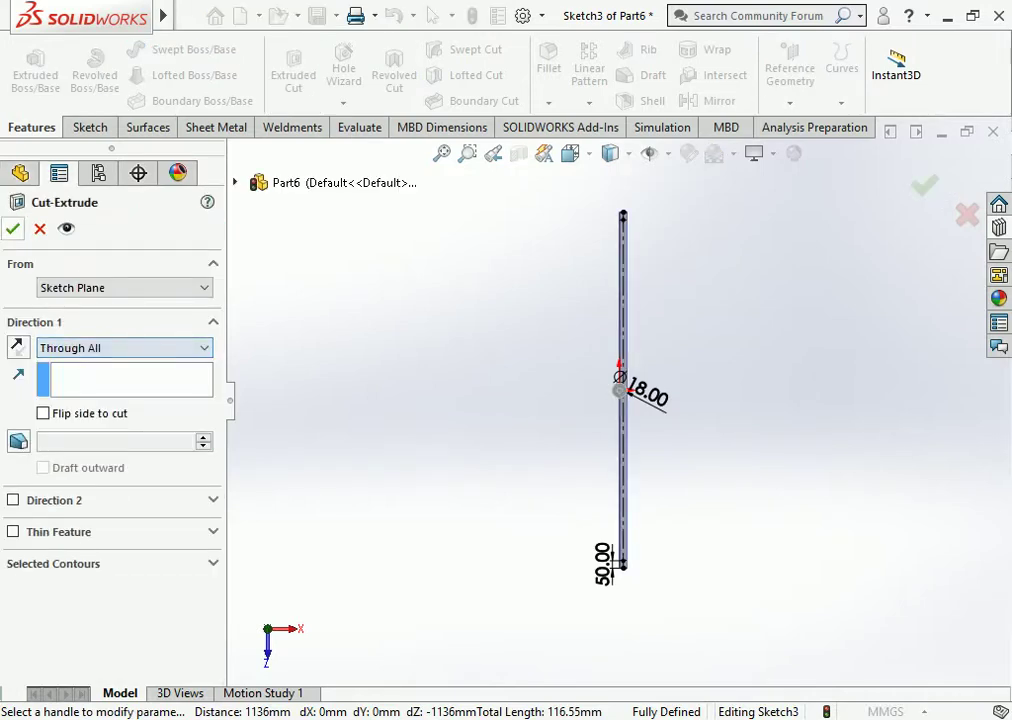
{"action": "key", "text": "Return"}
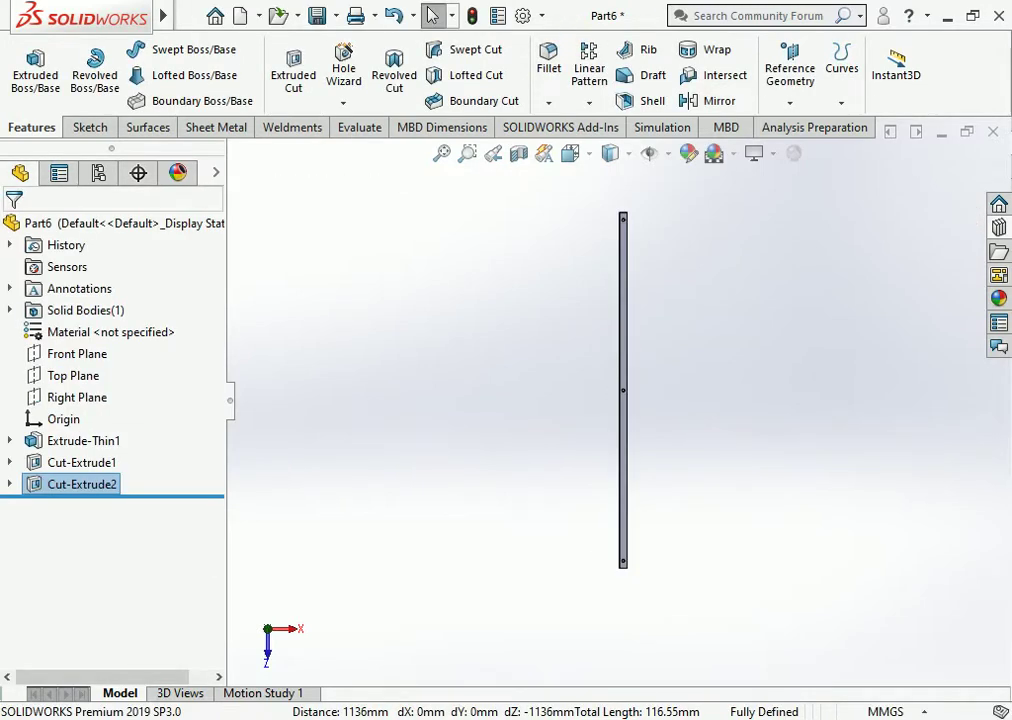
Orbit the part and show the holed beam in Dimetric view.
{"action": "right_click", "coordinate": [99, 484]}
{"action": "key", "text": "Escape"}
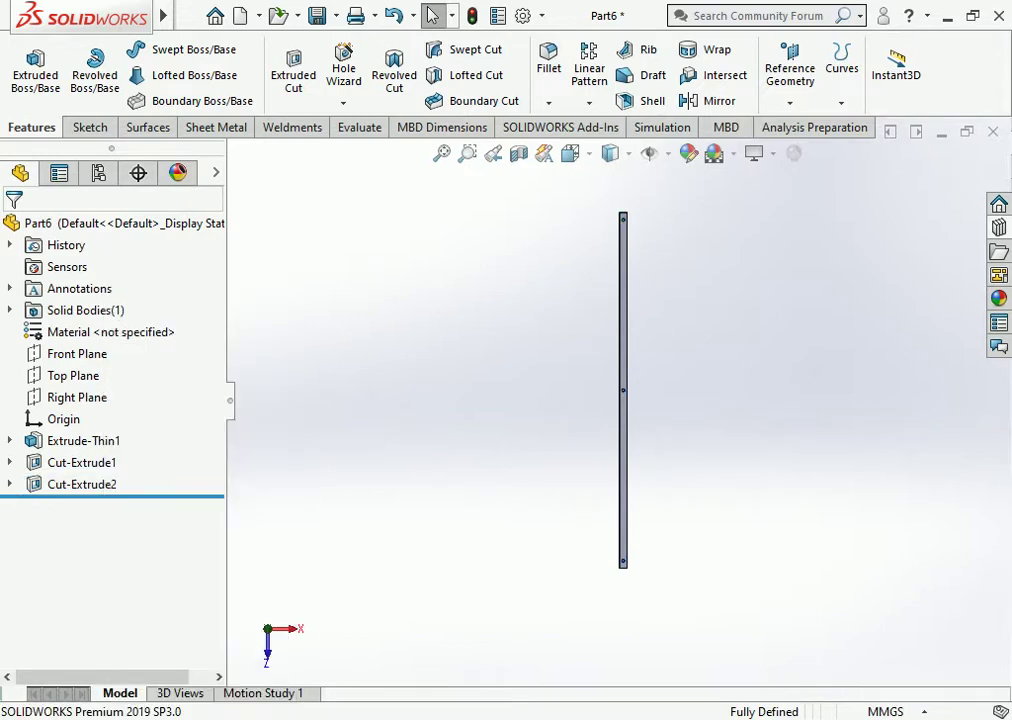
{"action": "scroll", "coordinate": [664, 220], "scroll_direction": "down", "scroll_amount": 3}
{"action": "mouse_move", "coordinate": [600, 300]}
{"action": "middle_mouse_down"}
{"action": "mouse_move", "coordinate": [588, 488]}
{"action": "mouse_move", "coordinate": [600, 560]}
{"action": "mouse_move", "coordinate": [640, 520]}
{"action": "mouse_move", "coordinate": [660, 540]}
{"action": "middle_mouse_up"}
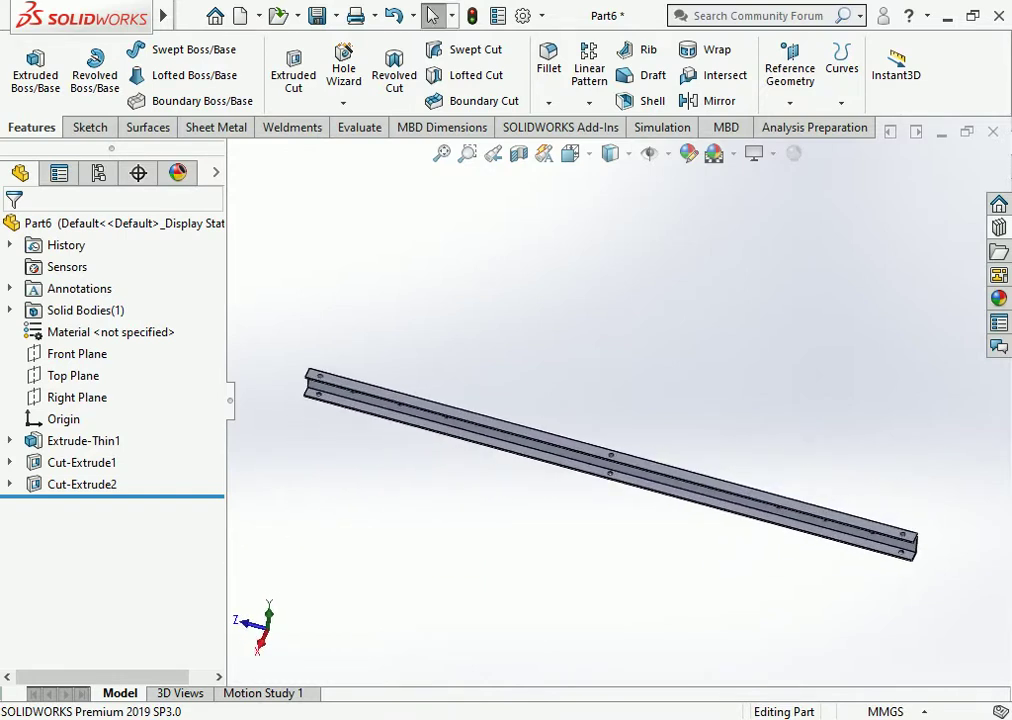
{"action": "left_click", "coordinate": [570, 153]}
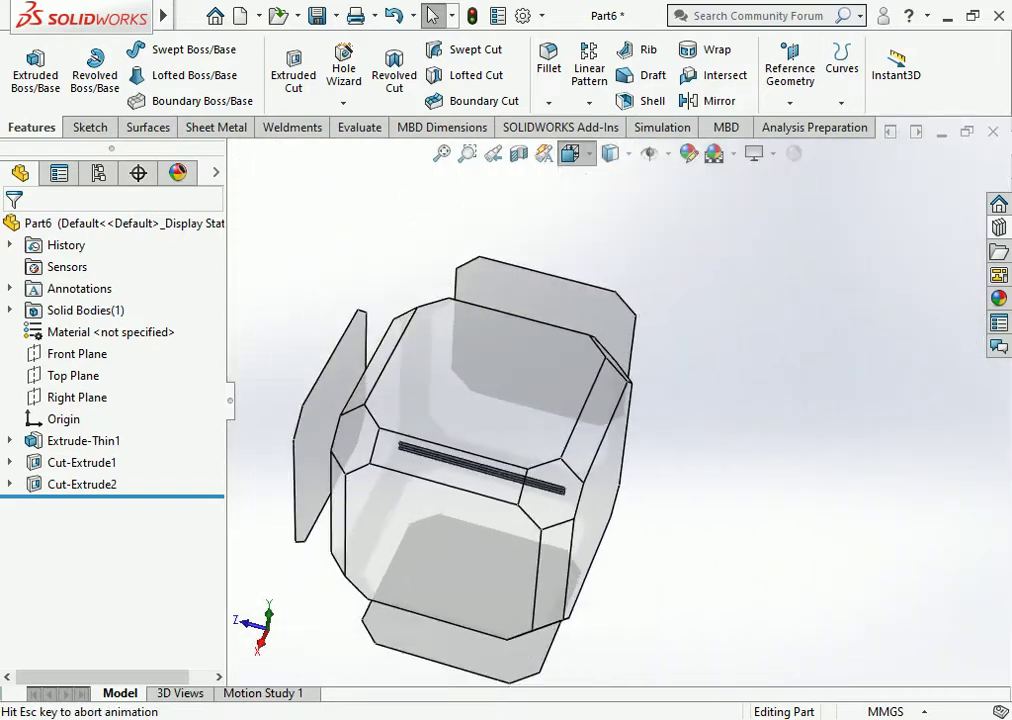
{"action": "left_click", "coordinate": [683, 208]}
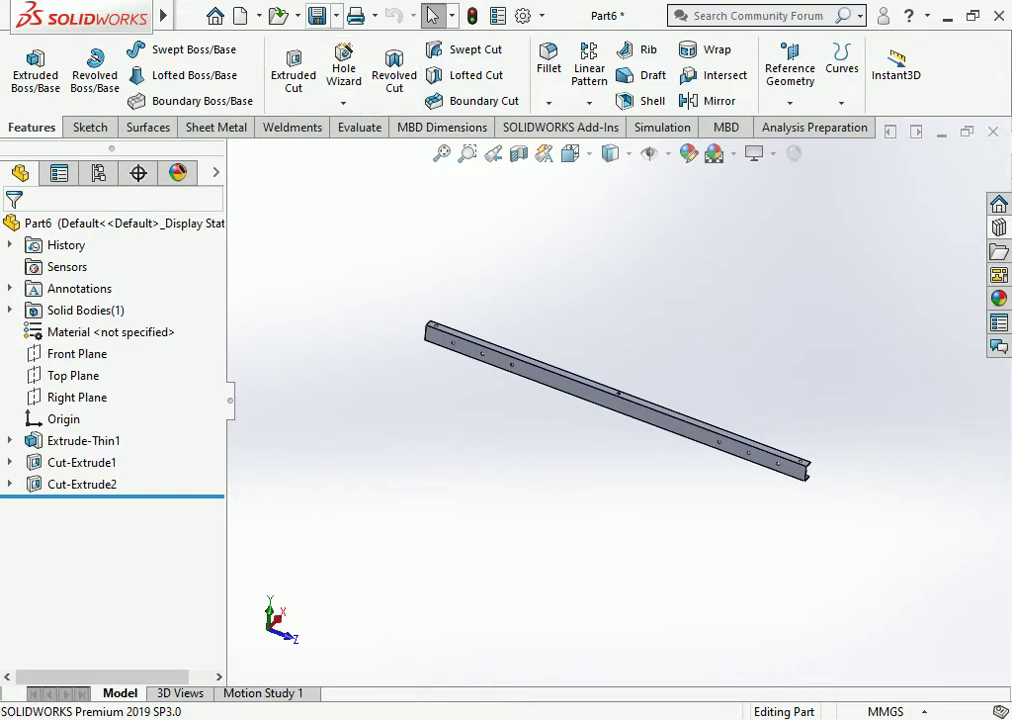
Save the part as CD-1 in the DP-DA\PART DETAIL folder and close it.
{"action": "left_click", "coordinate": [316, 15]}
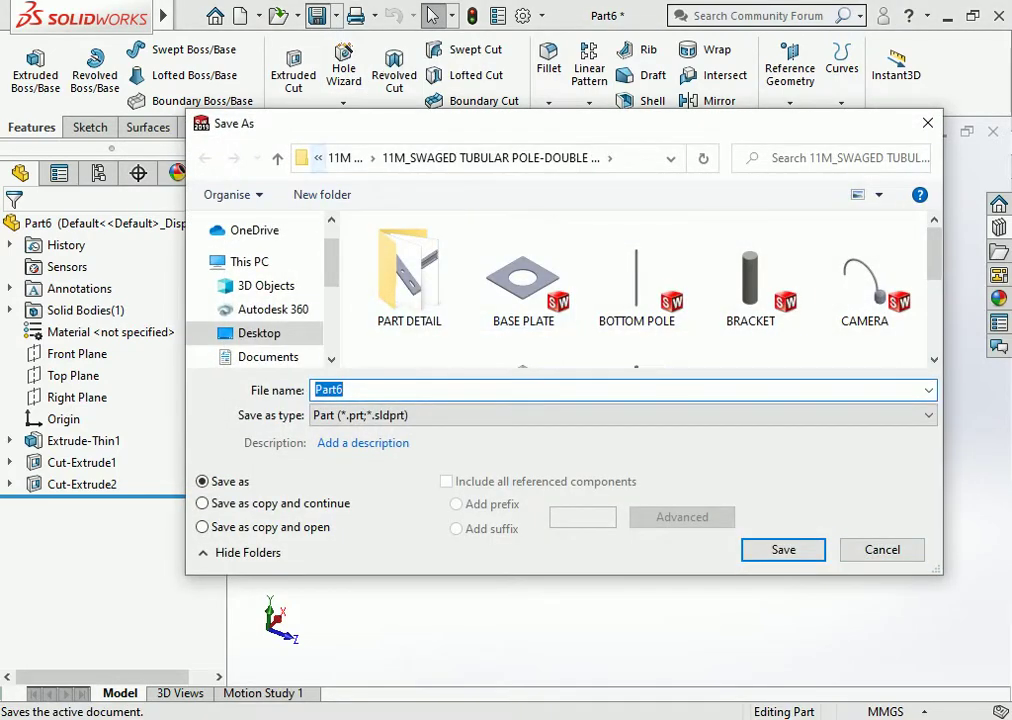
{"action": "left_click", "coordinate": [278, 158]}
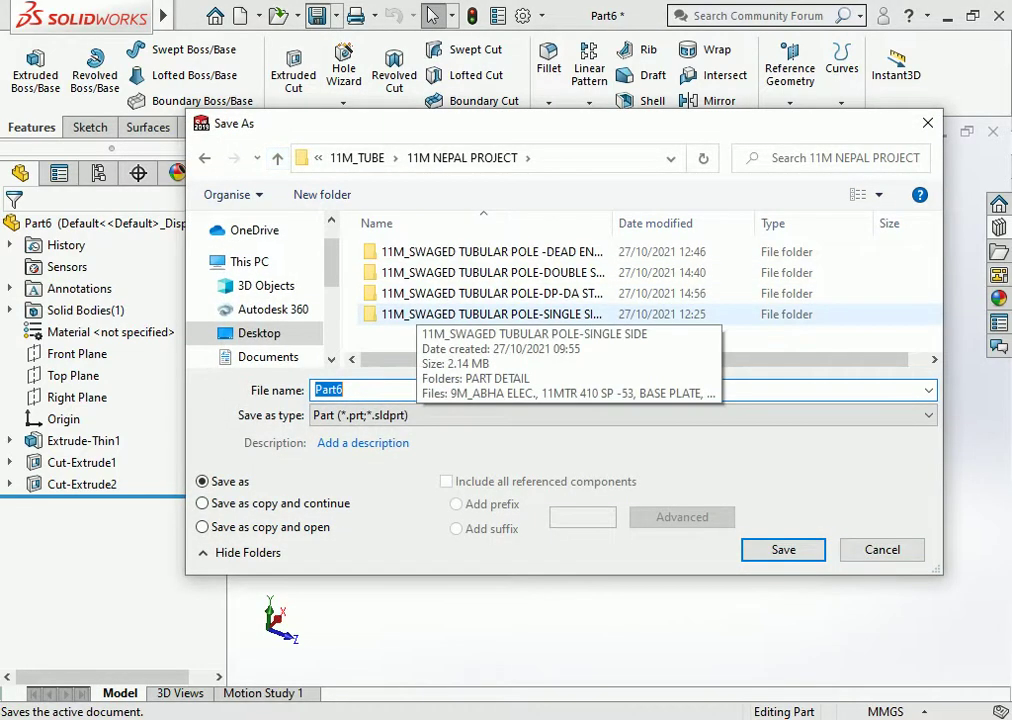
{"action": "double_click", "coordinate": [470, 293]}
{"action": "double_click", "coordinate": [398, 250]}
{"action": "type", "text": "CD-1"}
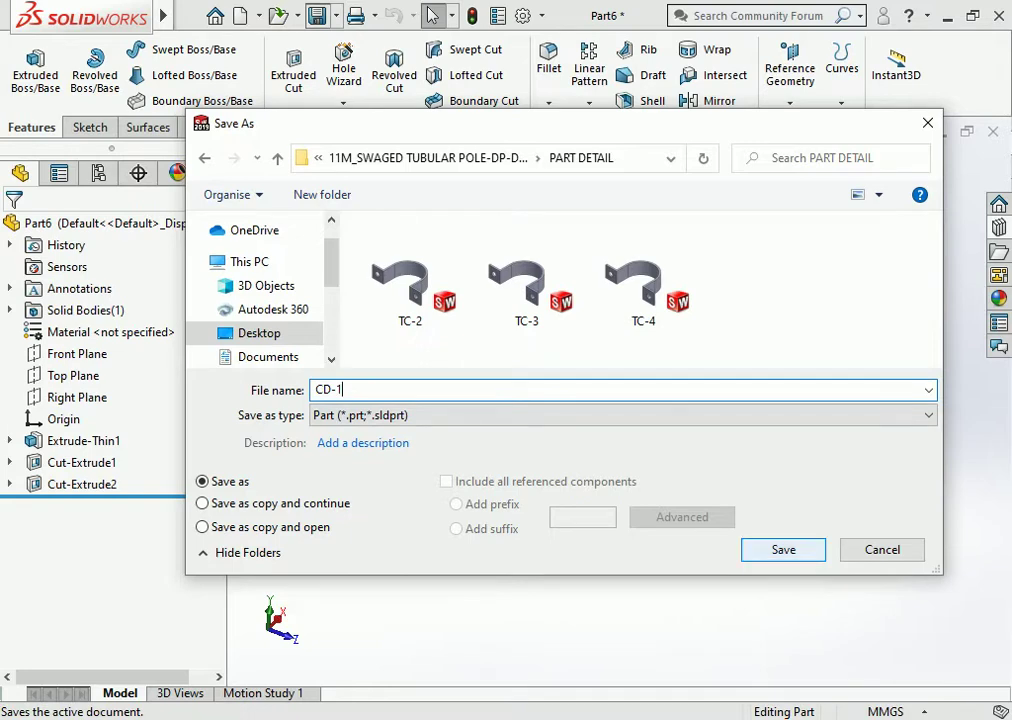
{"action": "key", "text": "Return"}
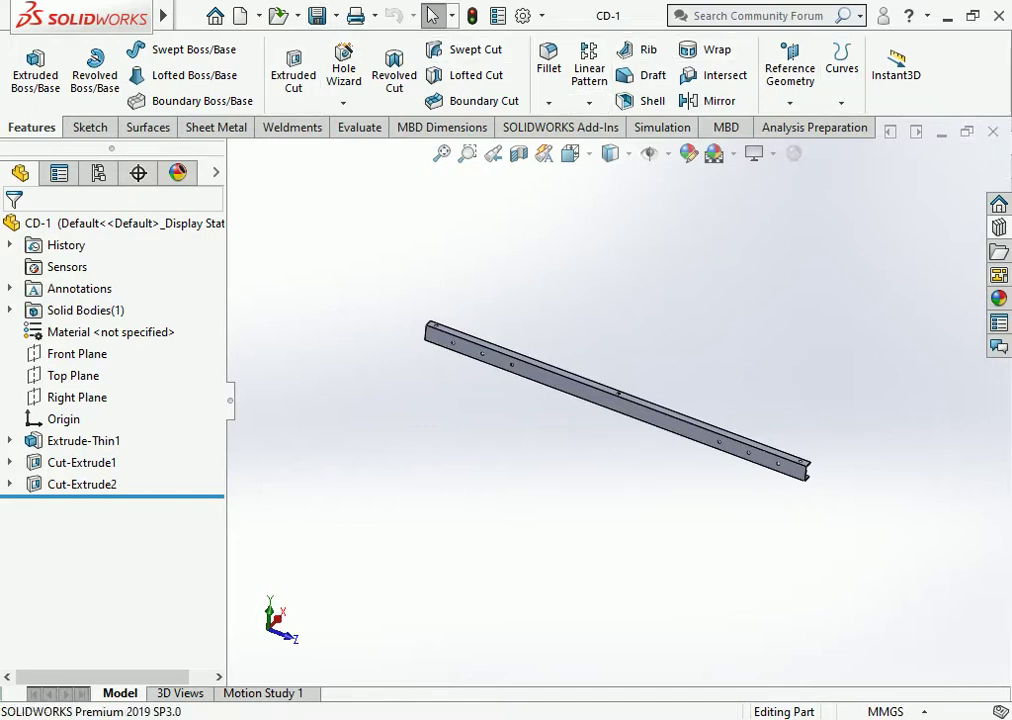
{"action": "key", "text": "ctrl+w"}
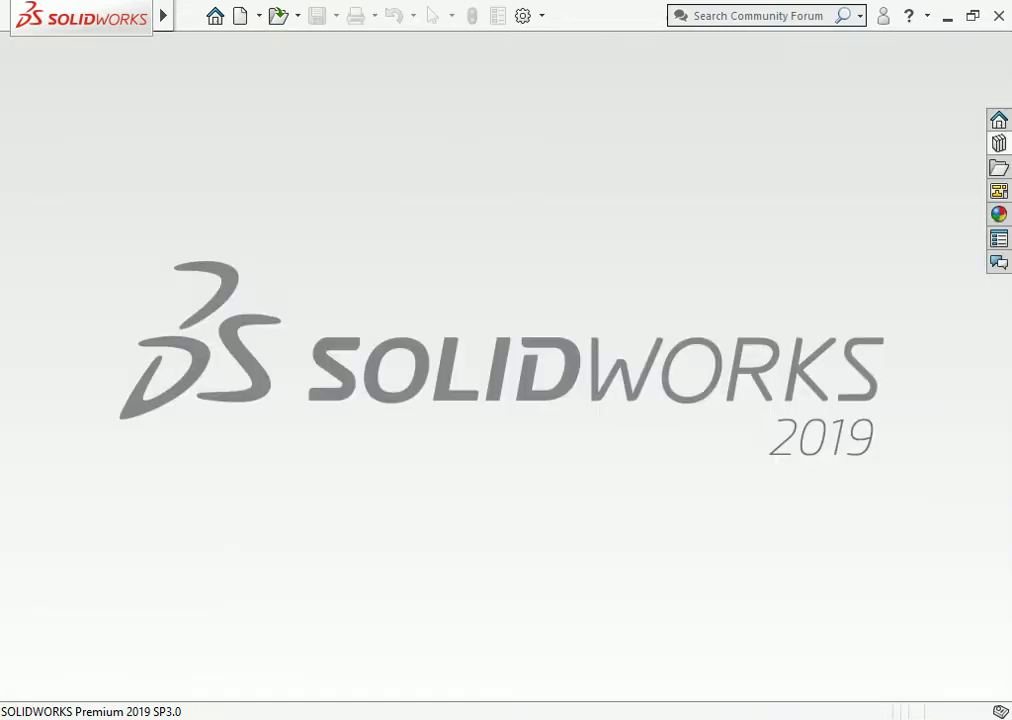
Create a new part and draw vertical and horizontal lines from the origin on the Front Plane.
{"action": "key", "text": "ctrl+n"}
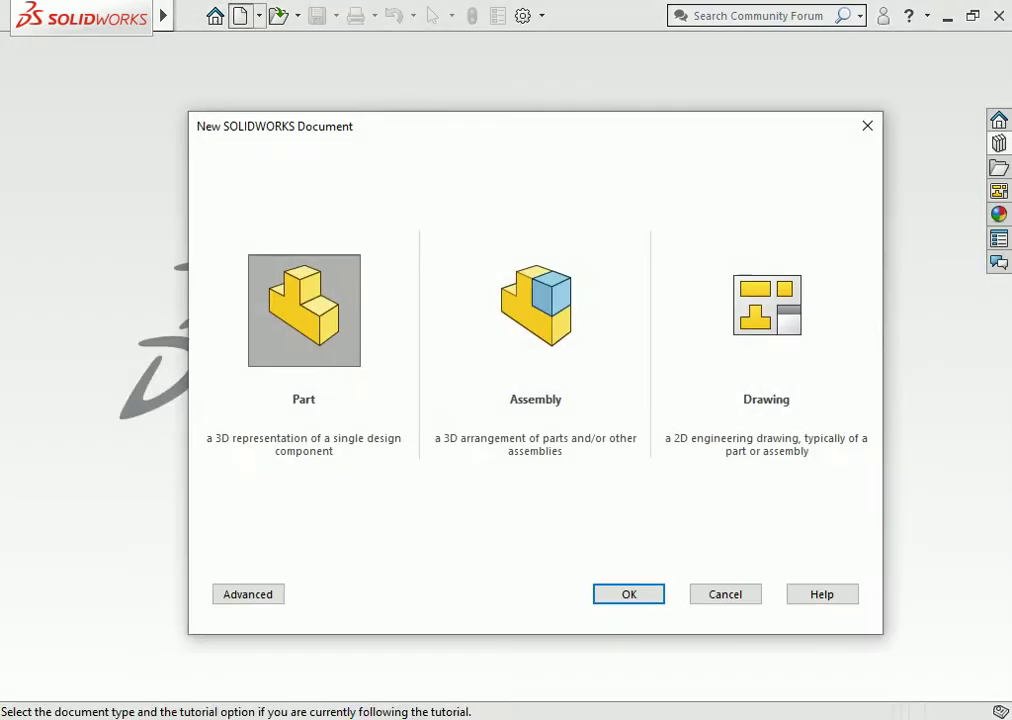
{"action": "key", "text": "Return"}
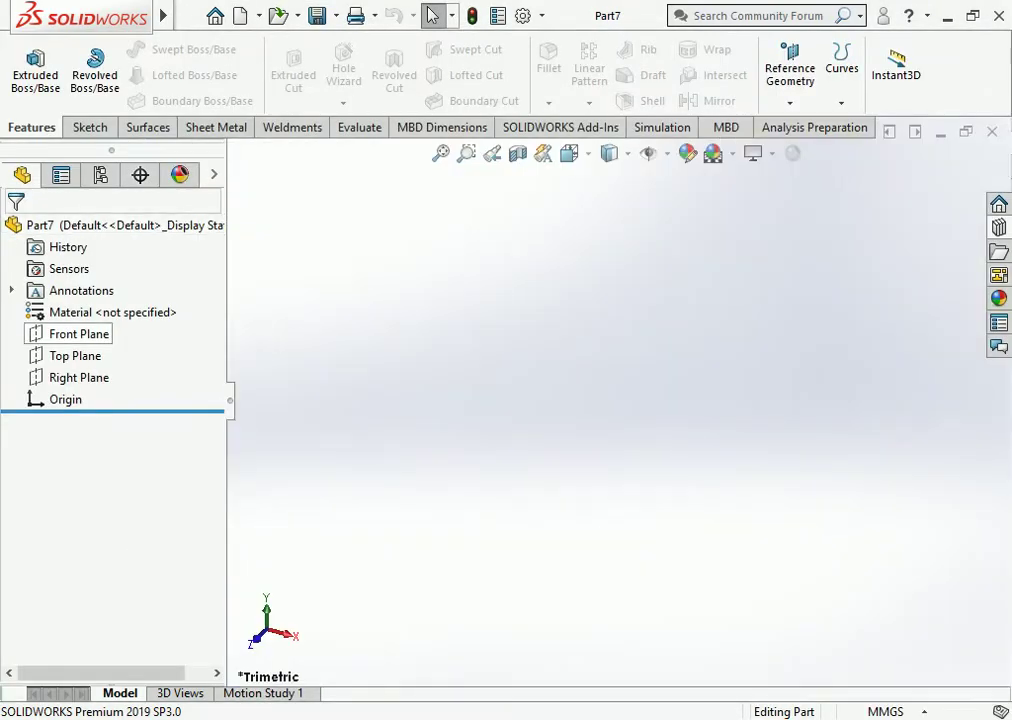
{"action": "left_click", "coordinate": [79, 334]}
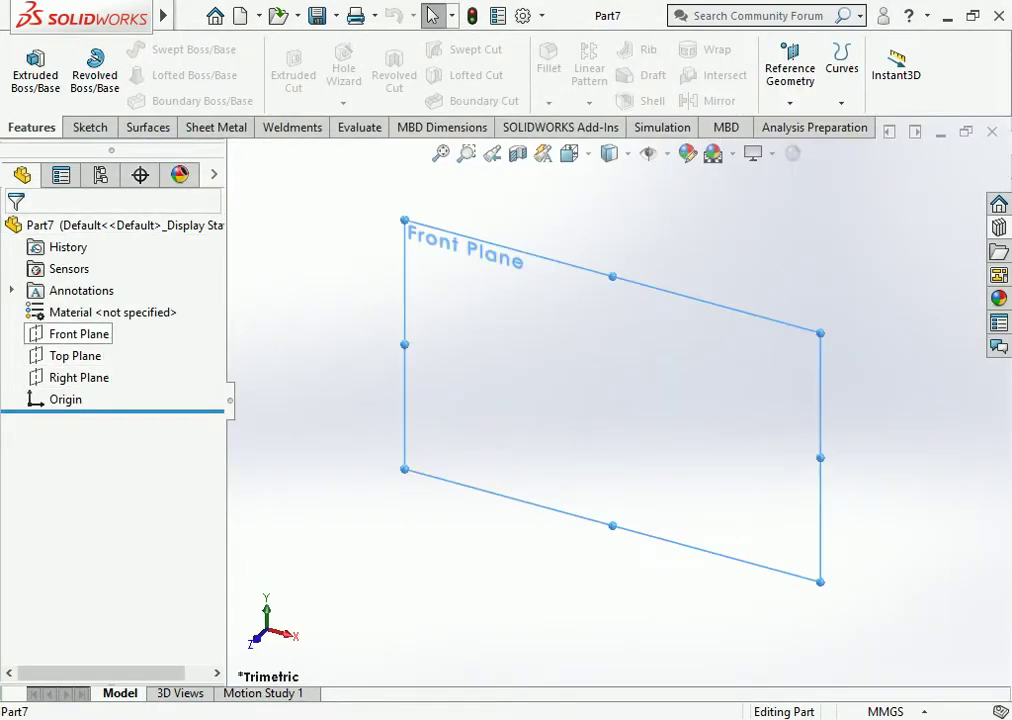
{"action": "left_click", "coordinate": [93, 300]}
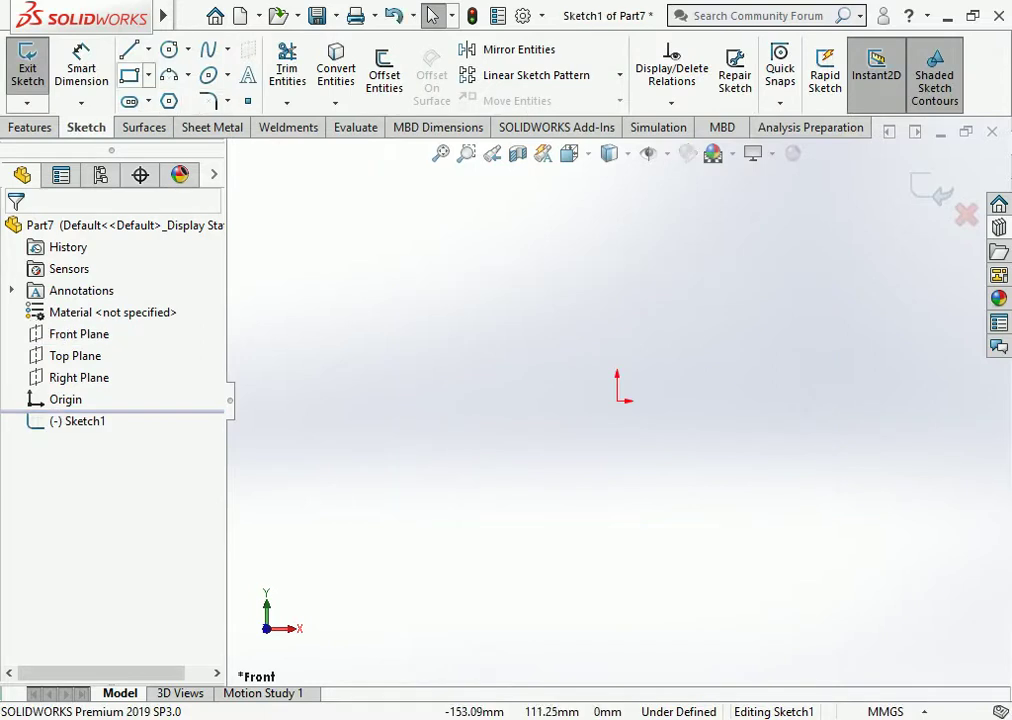
{"action": "left_click", "coordinate": [128, 49]}
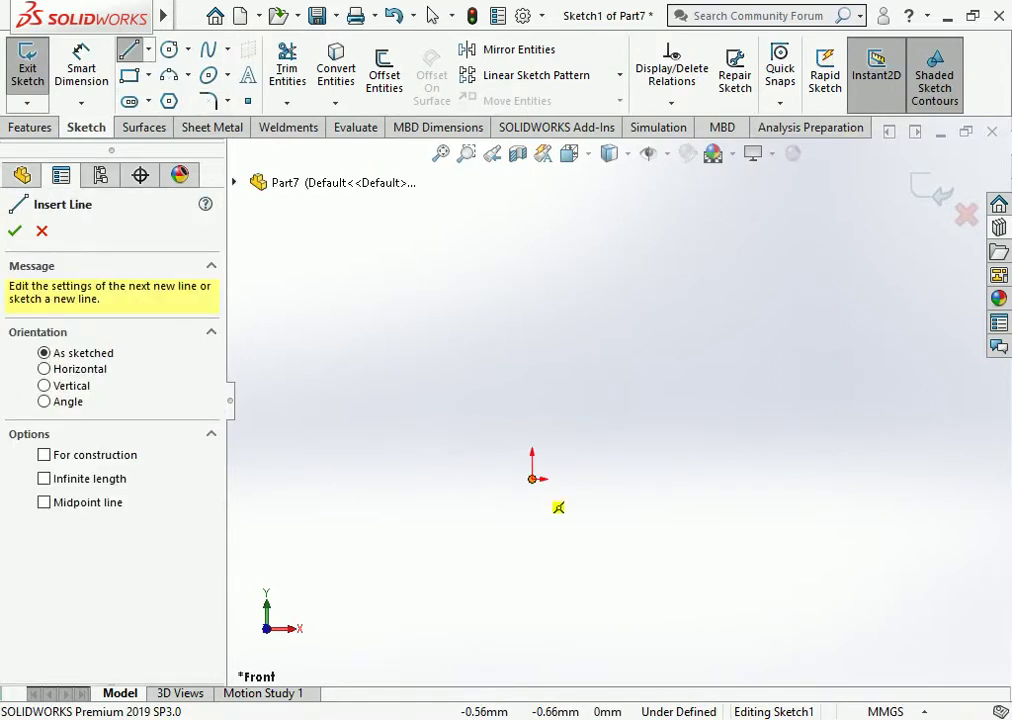
{"action": "left_click", "coordinate": [532, 479]}
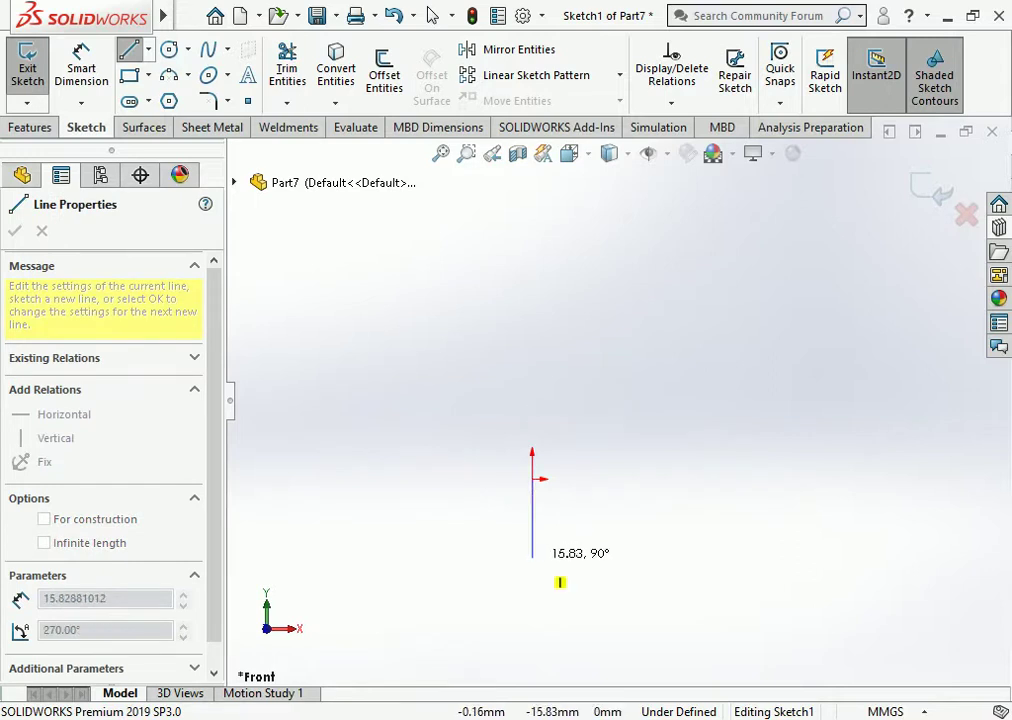
{"action": "left_click", "coordinate": [532, 555]}
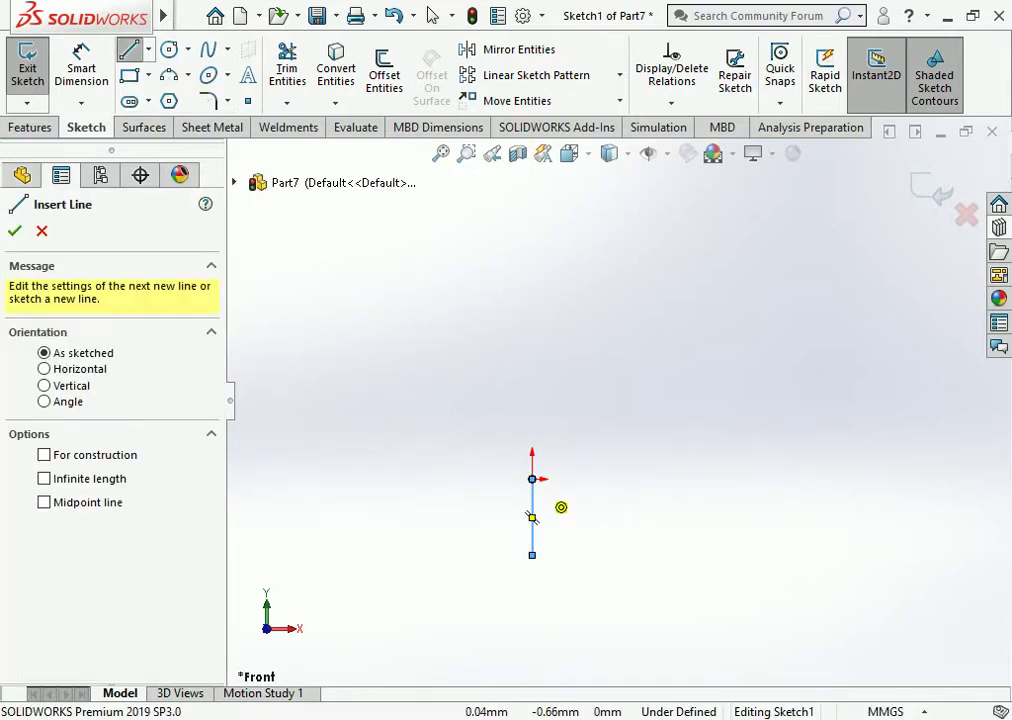
{"action": "left_click", "coordinate": [532, 479]}
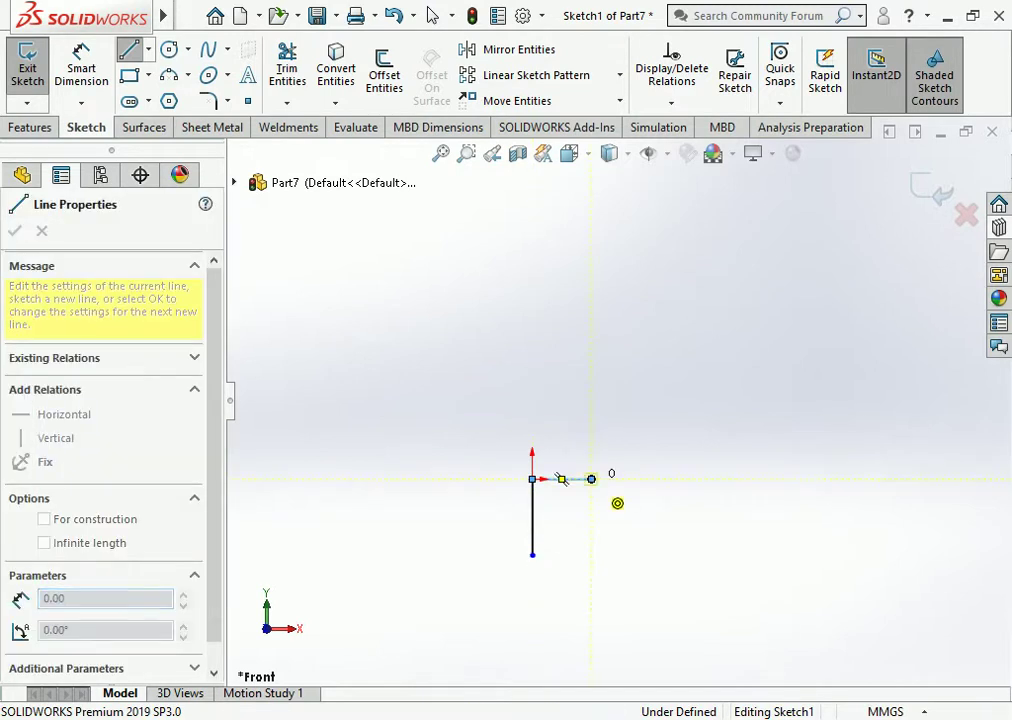
{"action": "key", "text": "Escape"}
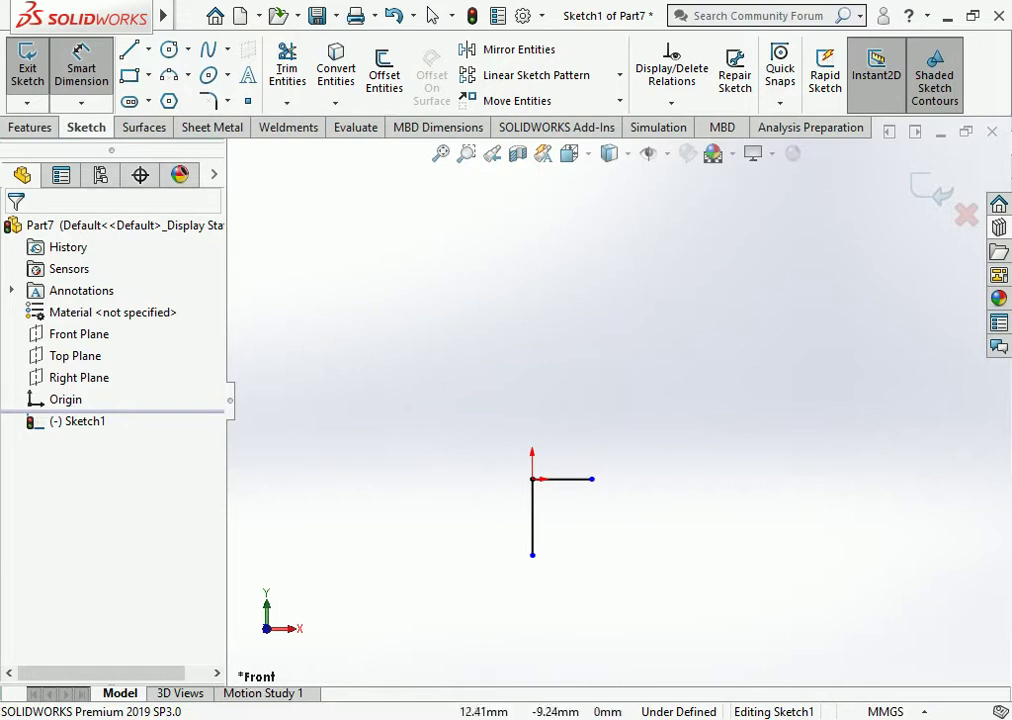
Dimension both the vertical and horizontal lines to 40 mm.
{"action": "left_click", "coordinate": [532, 515]}
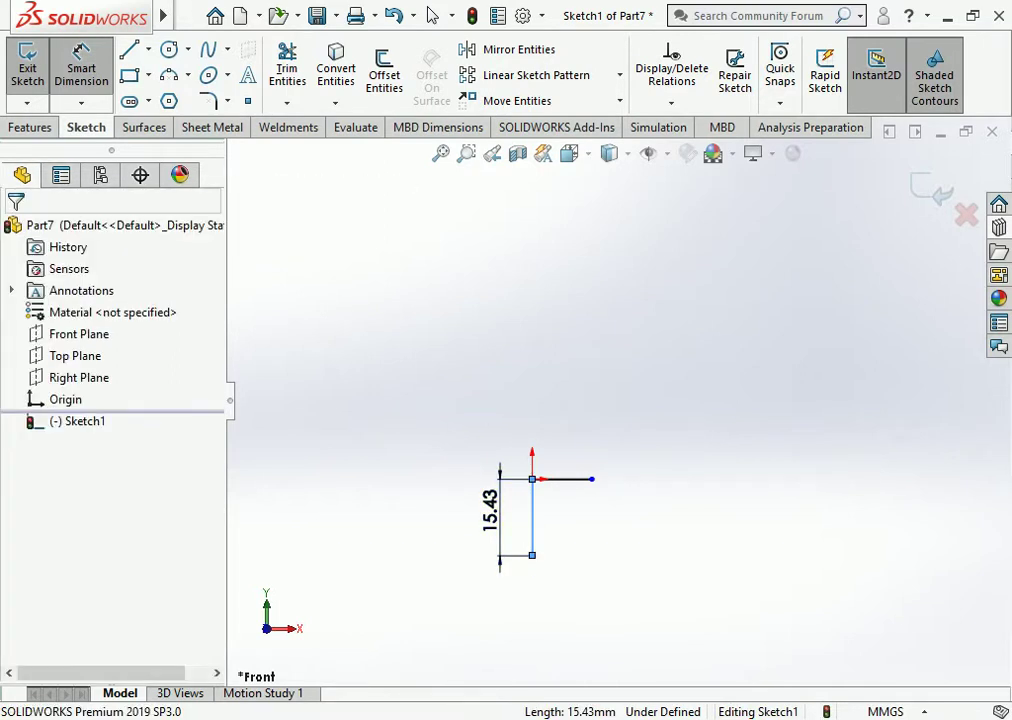
{"action": "left_click", "coordinate": [486, 510]}
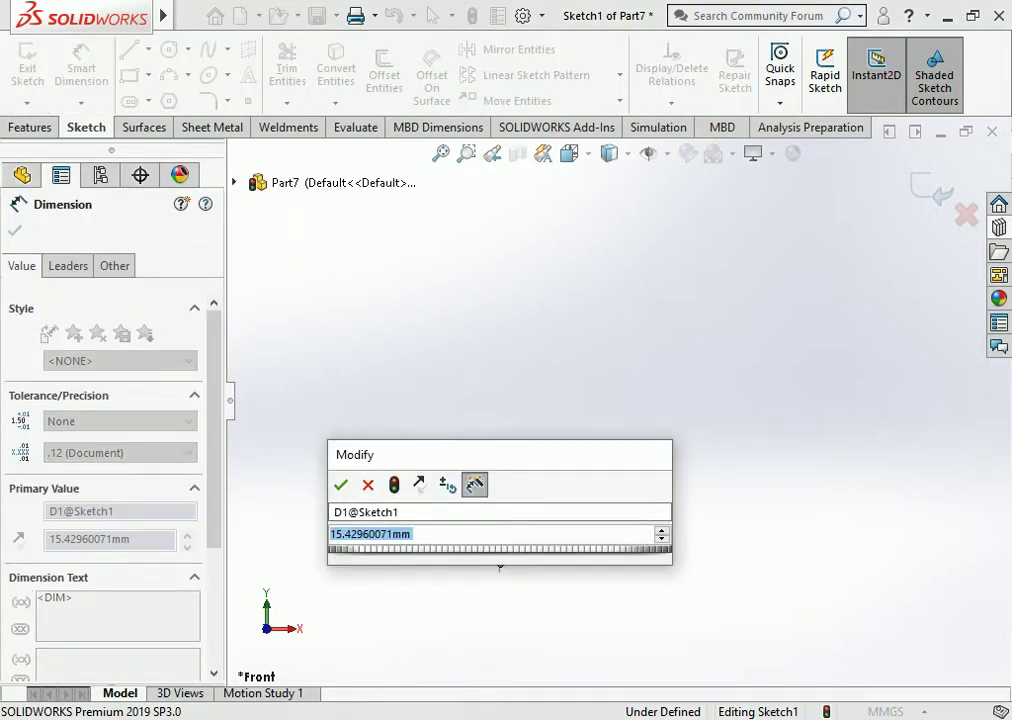
{"action": "type", "text": "4"}
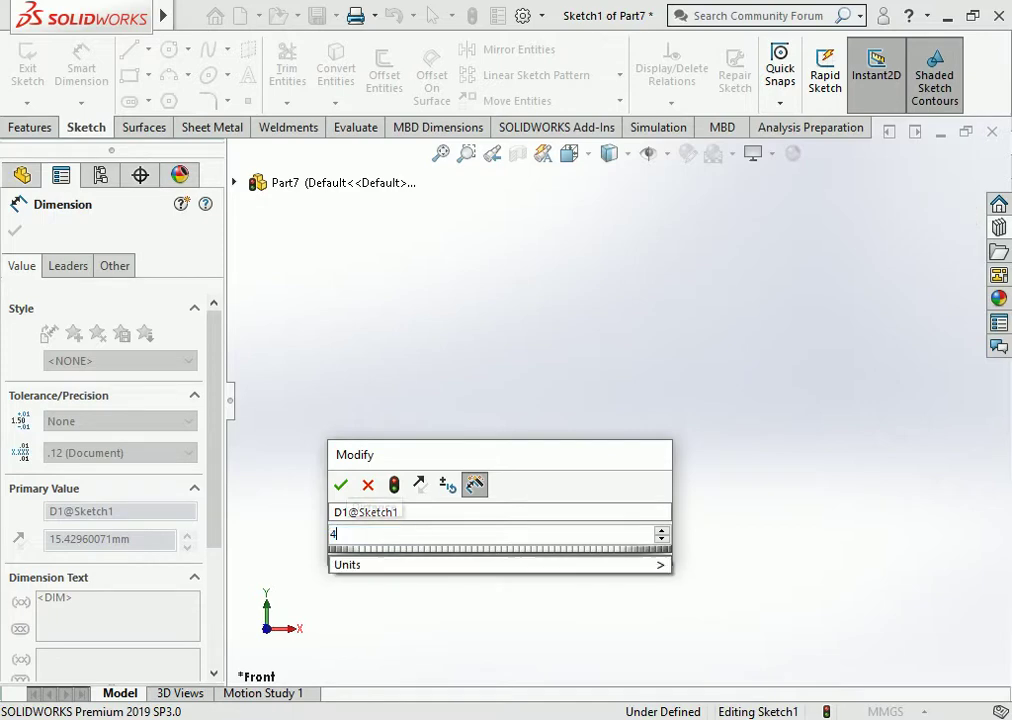
{"action": "type", "text": "0"}
{"action": "key", "text": "Return"}
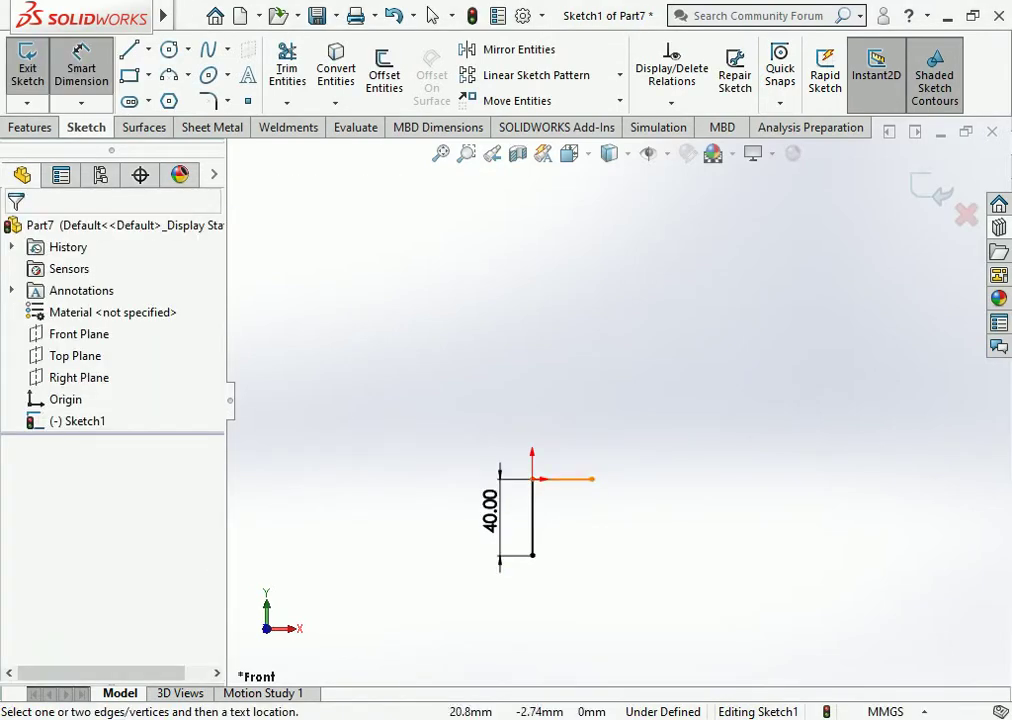
{"action": "left_click", "coordinate": [575, 479]}
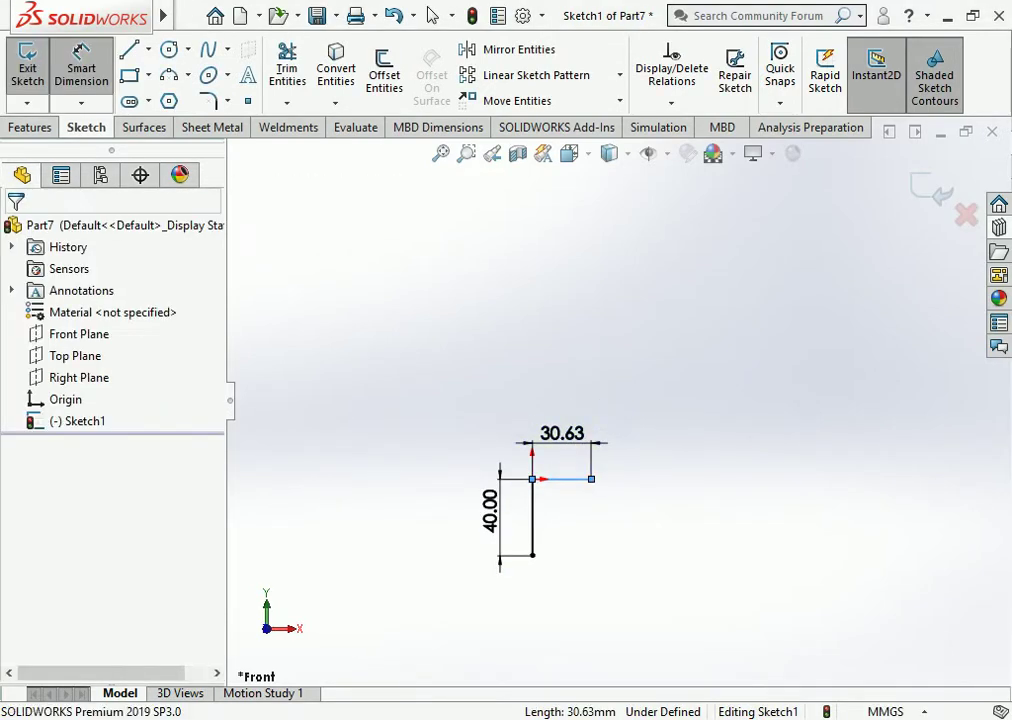
{"action": "left_click", "coordinate": [563, 433]}
{"action": "type", "text": "40.00mm"}
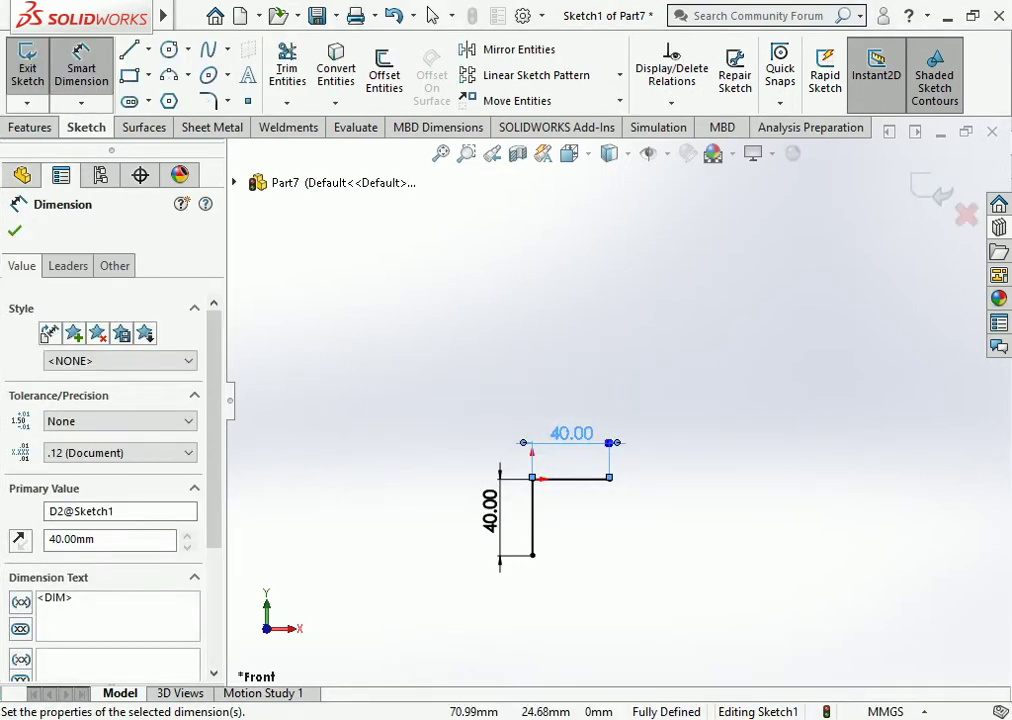
Extrude the L sketch as a thin feature: Mid Plane, 2071 mm long, 5 mm thick.
{"action": "left_click", "coordinate": [432, 15]}
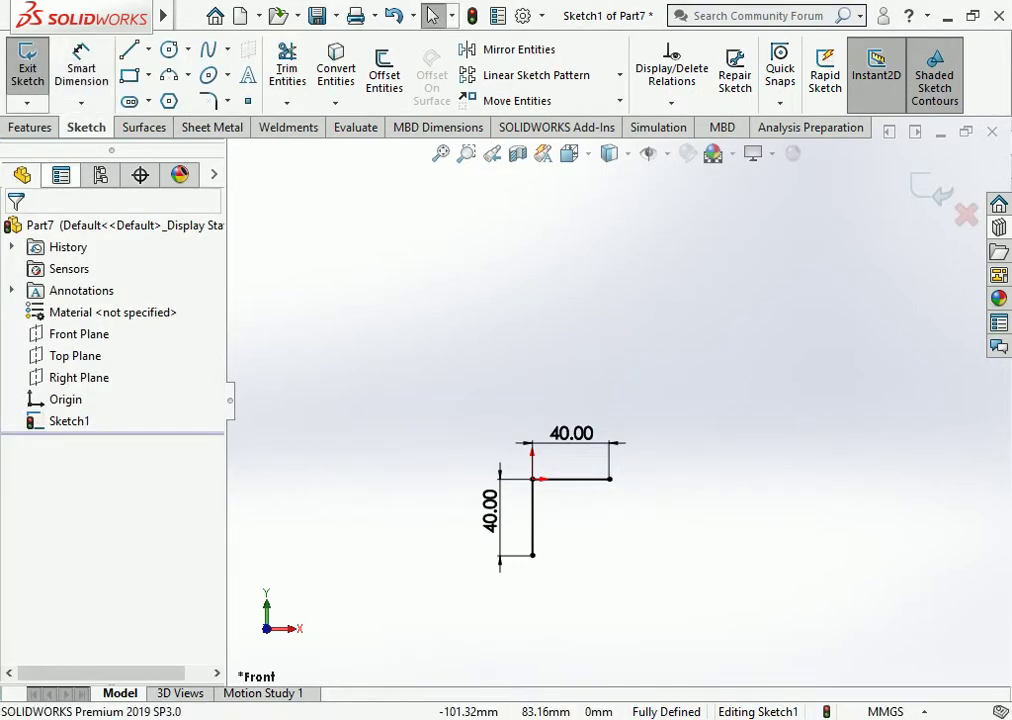
{"action": "left_click", "coordinate": [35, 65]}
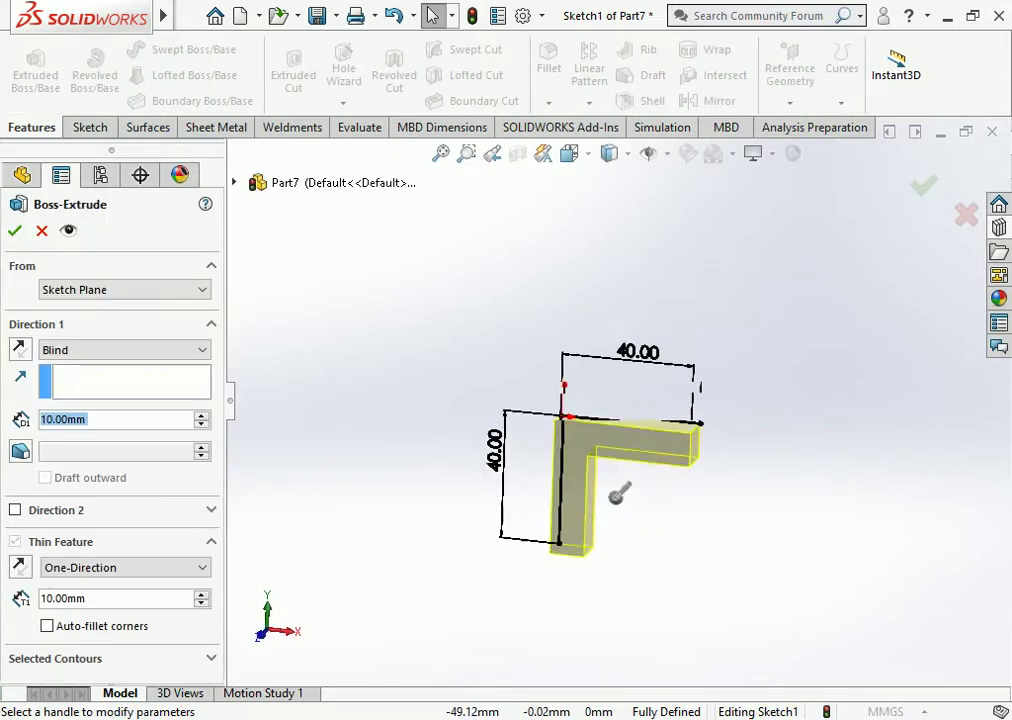
{"action": "left_click", "coordinate": [124, 349]}
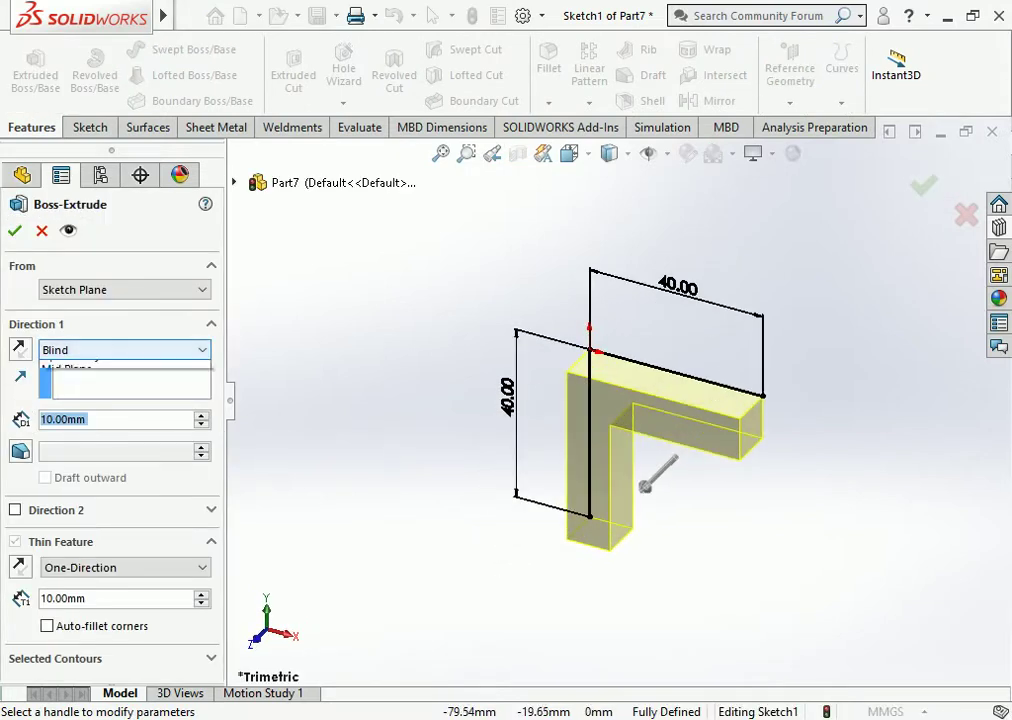
{"action": "left_click", "coordinate": [68, 431]}
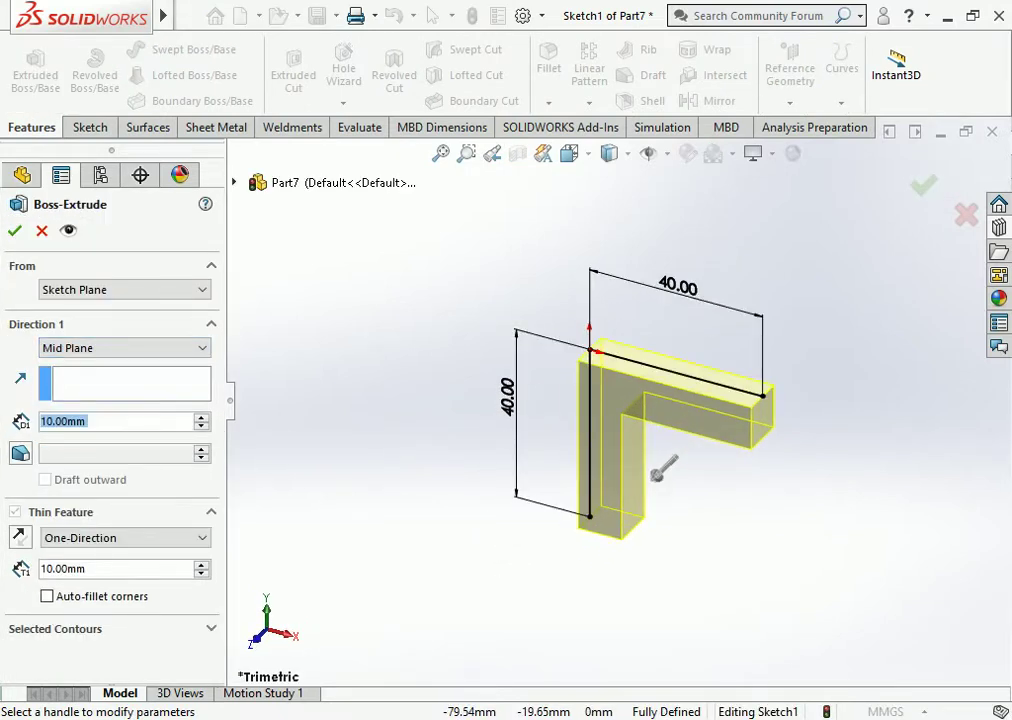
{"action": "type", "text": "20"}
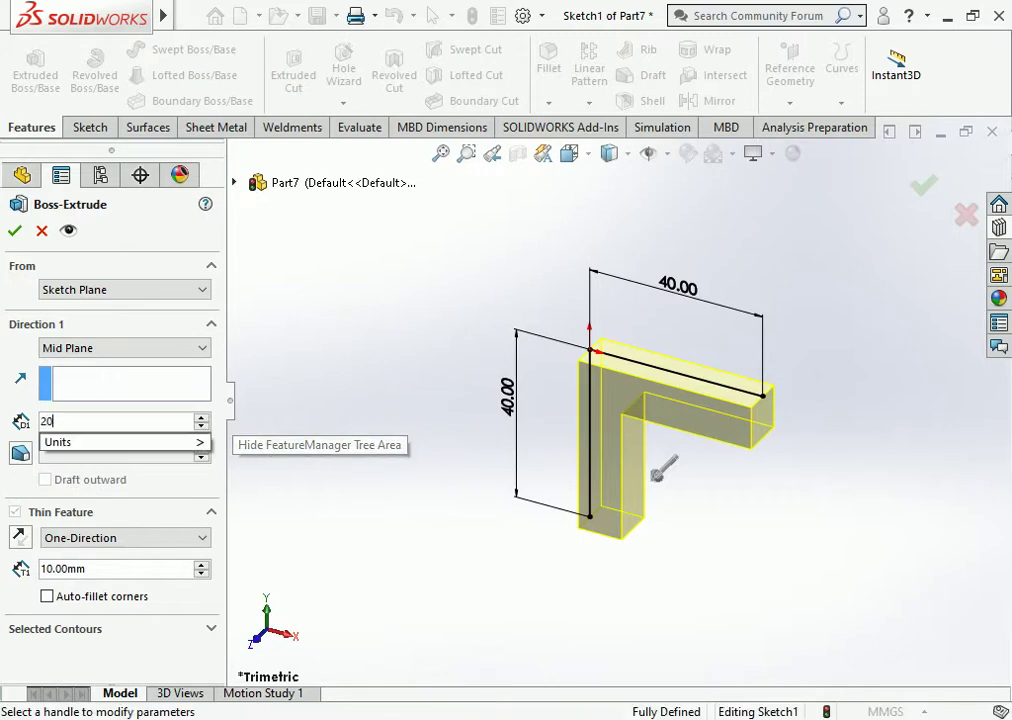
{"action": "type", "text": "71"}
{"action": "key", "text": "Return"}
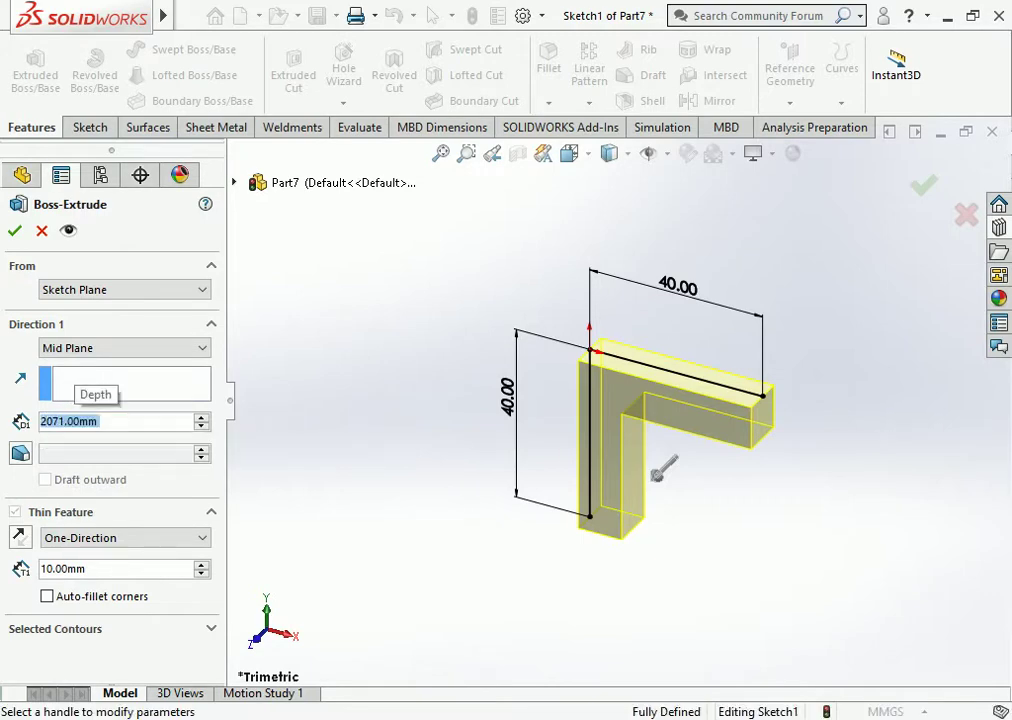
{"action": "left_click", "coordinate": [117, 568]}
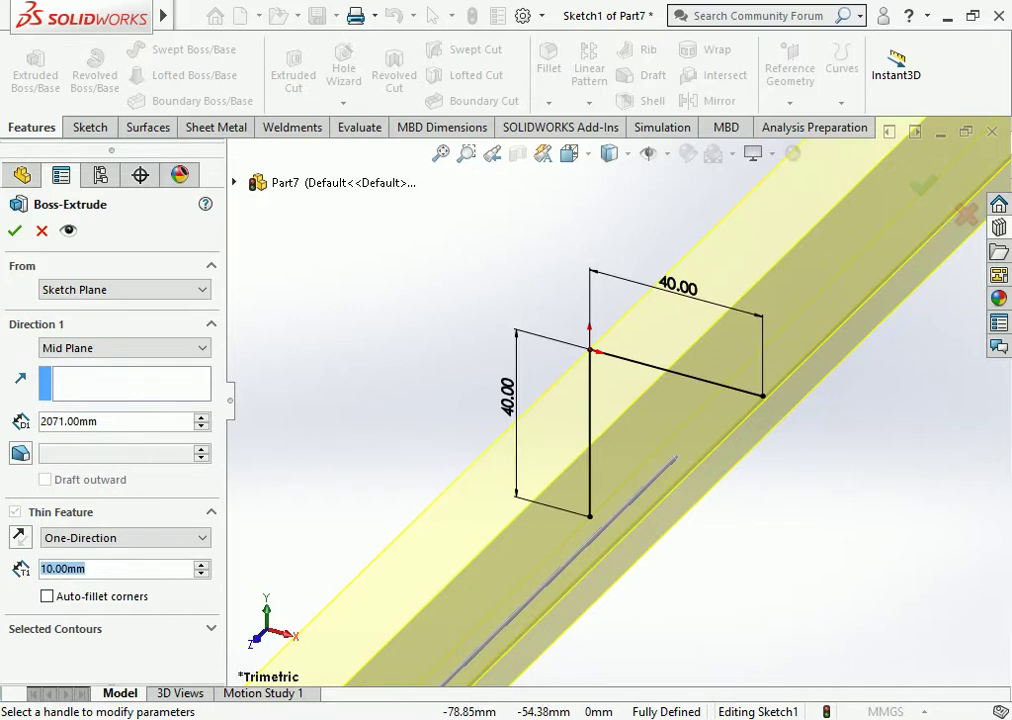
{"action": "type", "text": "5"}
{"action": "key", "text": "Return"}
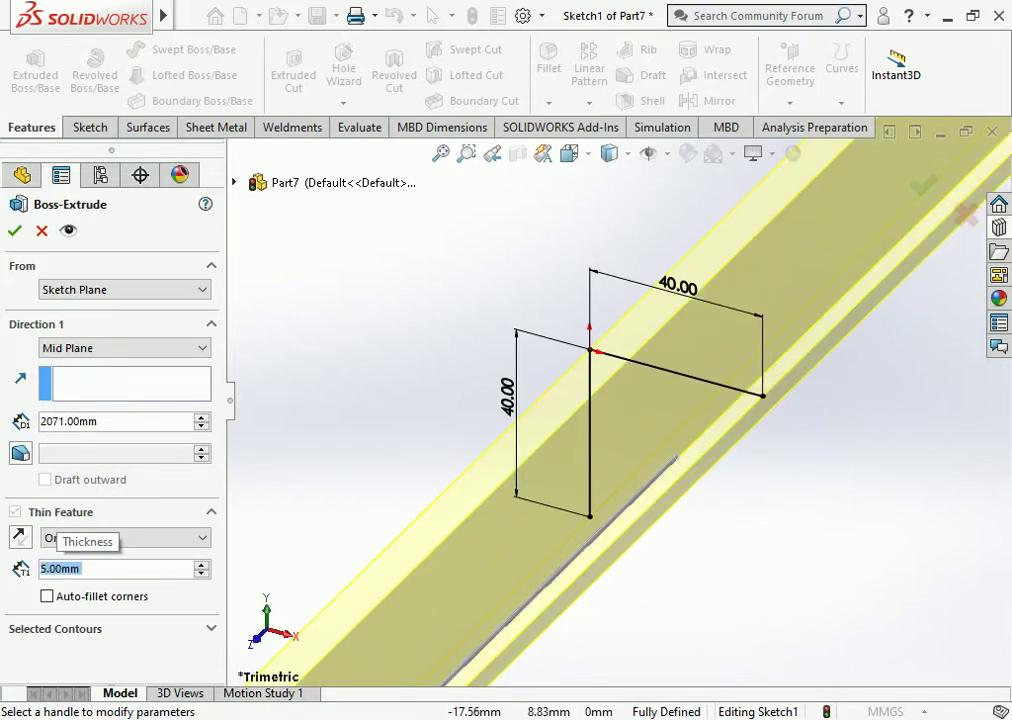
{"action": "left_click", "coordinate": [569, 153]}
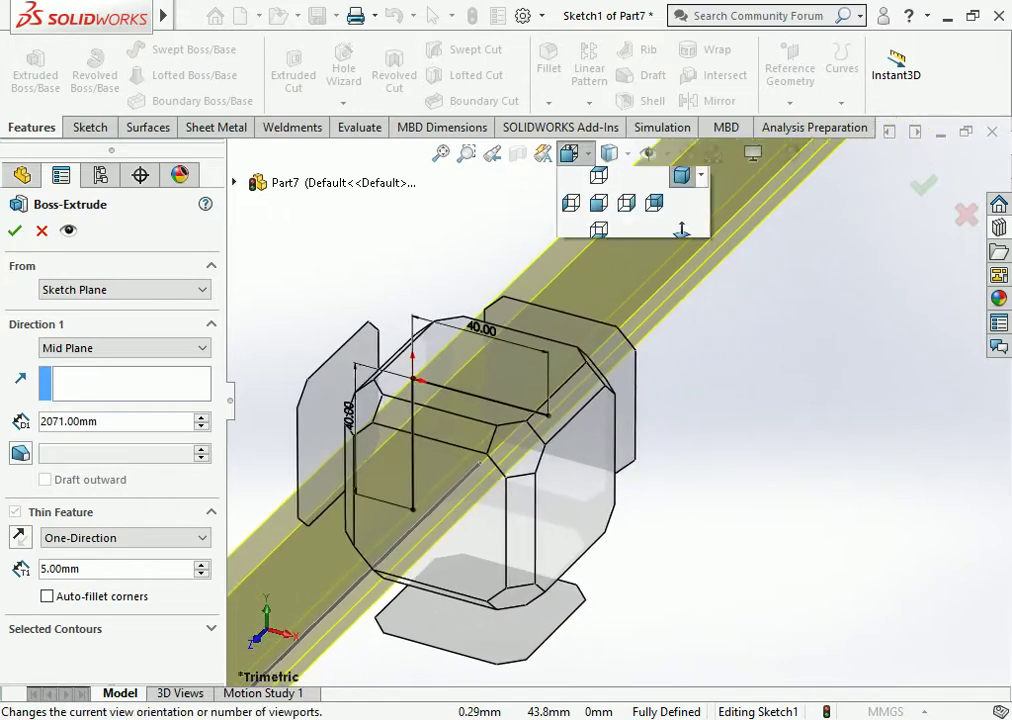
{"action": "left_click", "coordinate": [598, 236]}
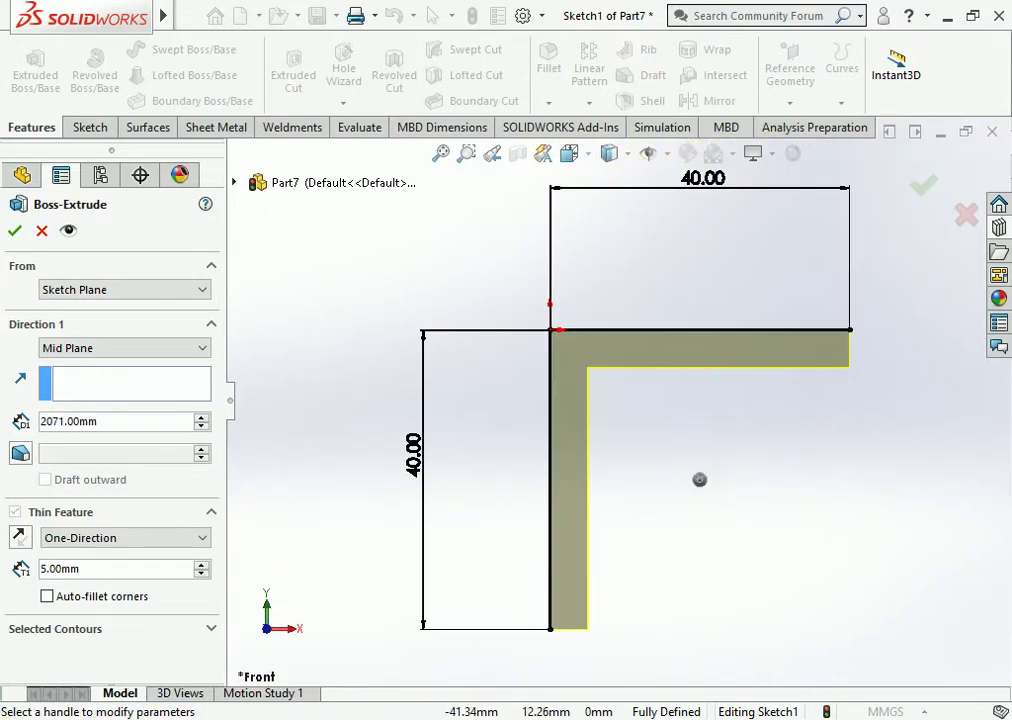
{"action": "key", "text": "Return"}
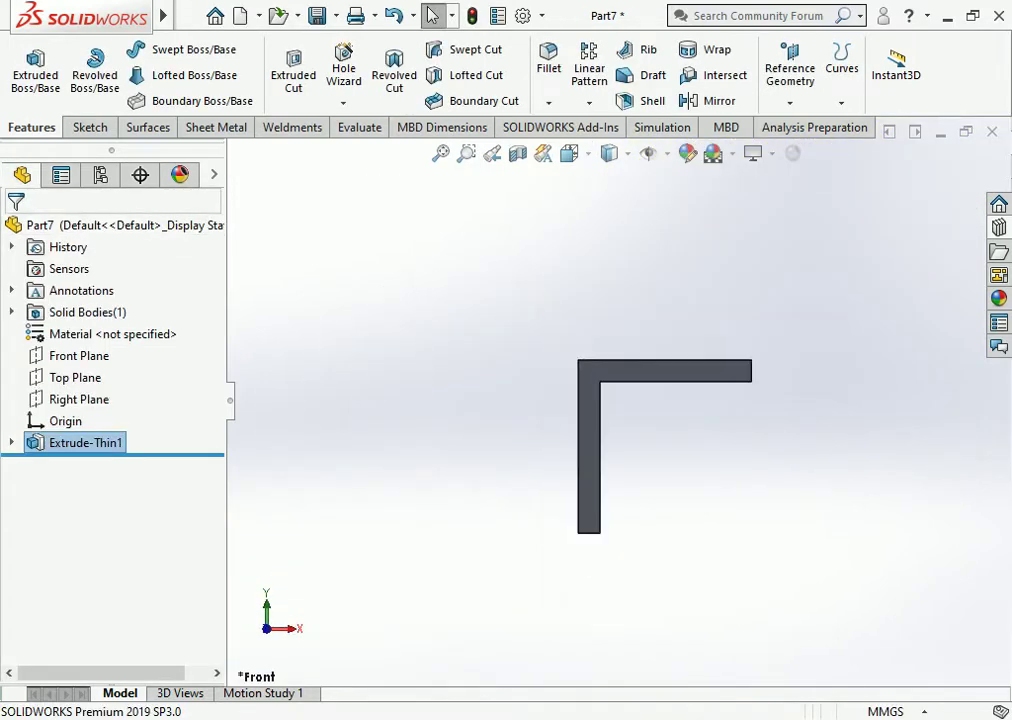
Turn the view and open a new sketch on the bar's long face.
{"action": "key", "text": "shift+Left"}
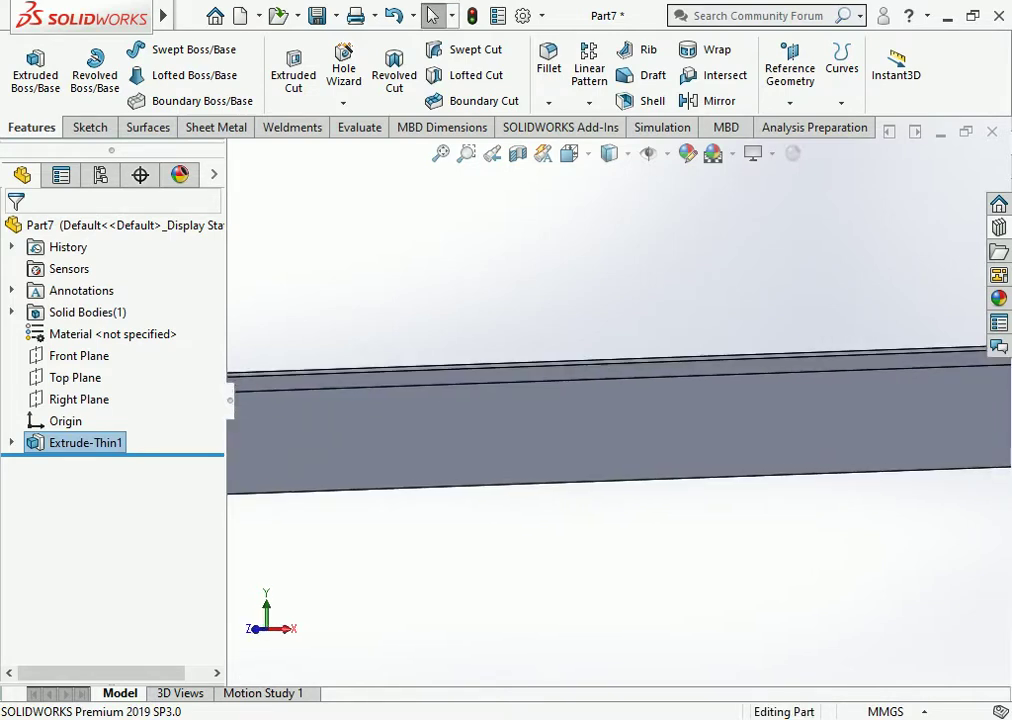
{"action": "left_click", "coordinate": [520, 400]}
{"action": "left_click", "coordinate": [608, 382]}
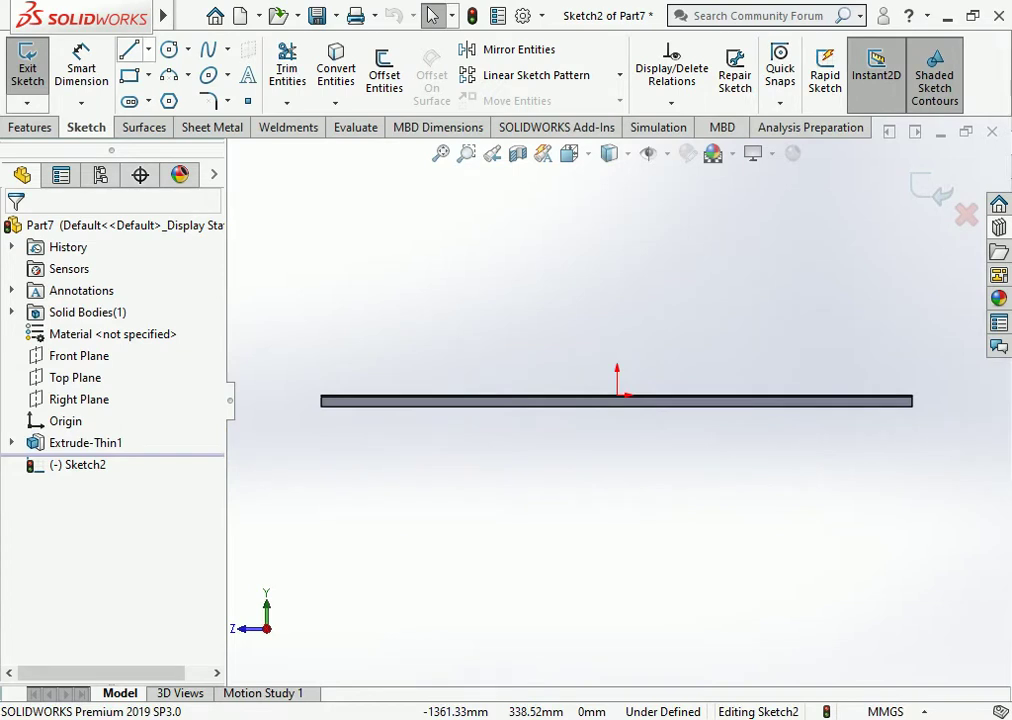
Draw a construction centerline along the full length of the bar.
{"action": "left_click", "coordinate": [148, 49]}
{"action": "left_click", "coordinate": [176, 97]}
{"action": "scroll", "coordinate": [250, 416], "scroll_direction": "down", "scroll_amount": 2}
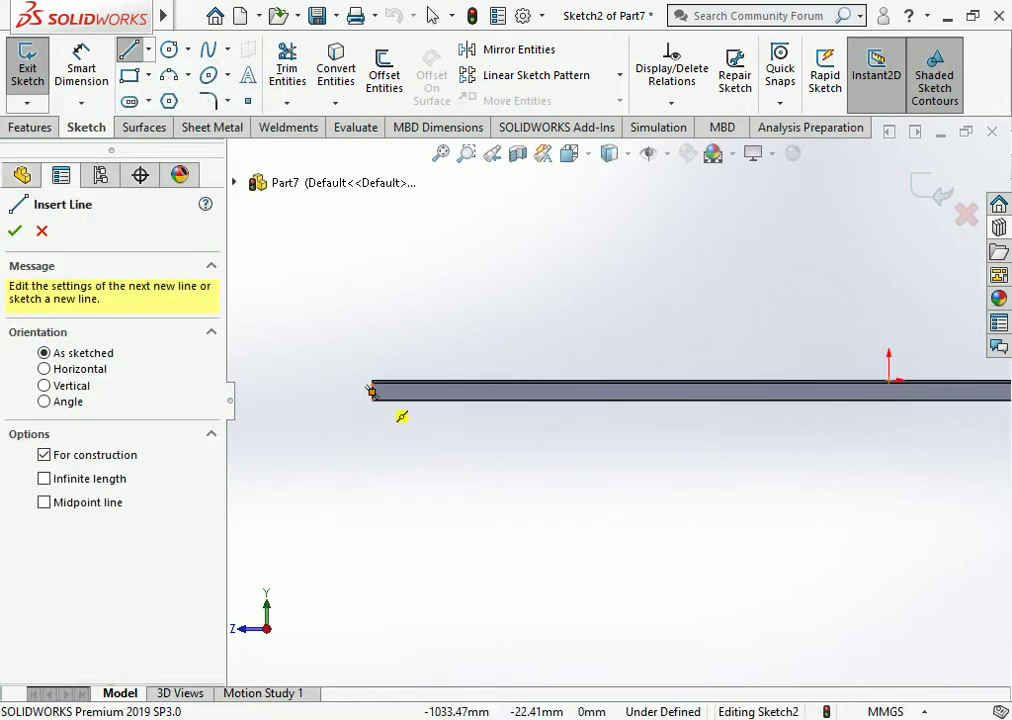
{"action": "left_click", "coordinate": [372, 390]}
{"action": "scroll", "coordinate": [620, 405], "scroll_direction": "up", "scroll_amount": 3}
{"action": "scroll", "coordinate": [846, 417], "scroll_direction": "down", "scroll_amount": 2}
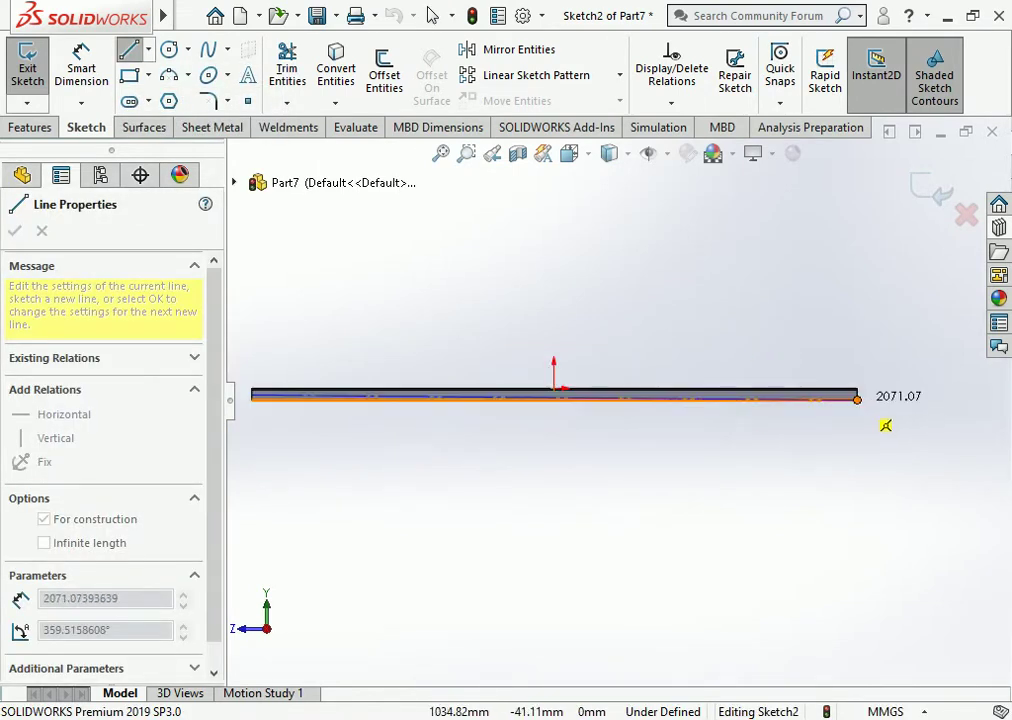
{"action": "scroll", "coordinate": [885, 425], "scroll_direction": "down", "scroll_amount": 2}
{"action": "double_click", "coordinate": [791, 388]}
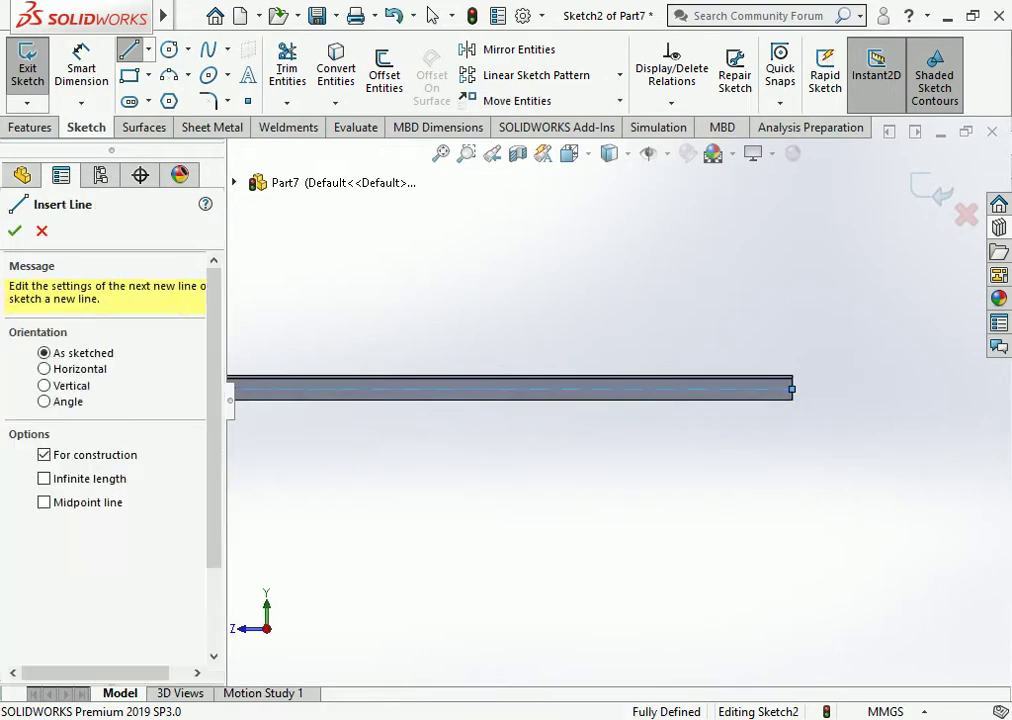
{"action": "key", "text": "Escape"}
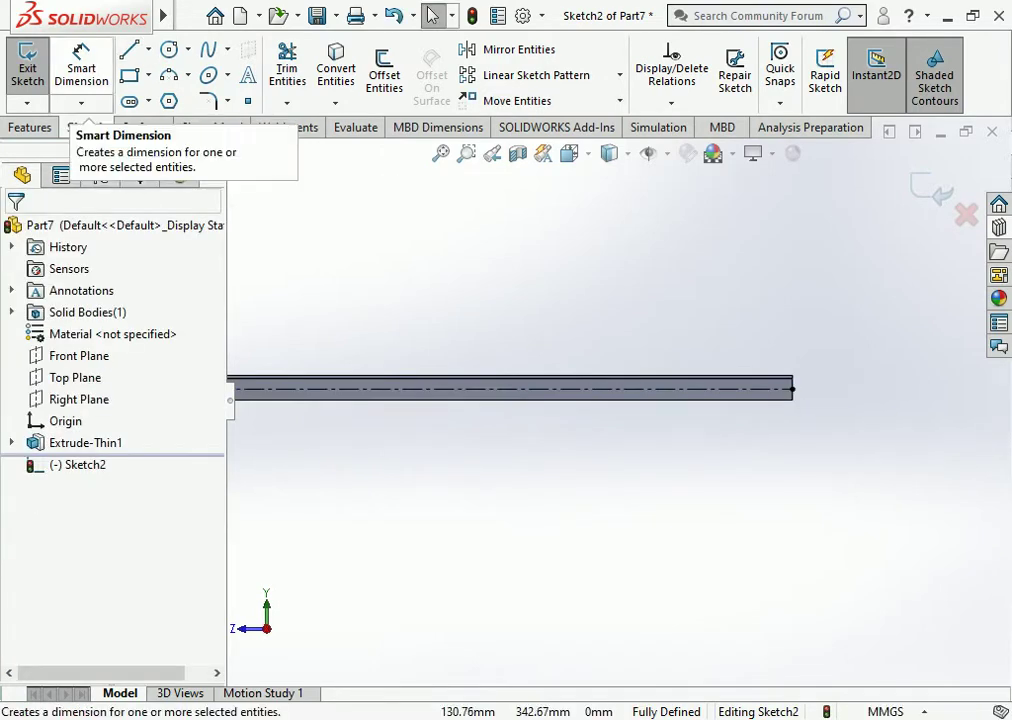
Draw three small hole circles centred on the centerline near the bar's left end.
{"action": "left_click", "coordinate": [169, 49]}
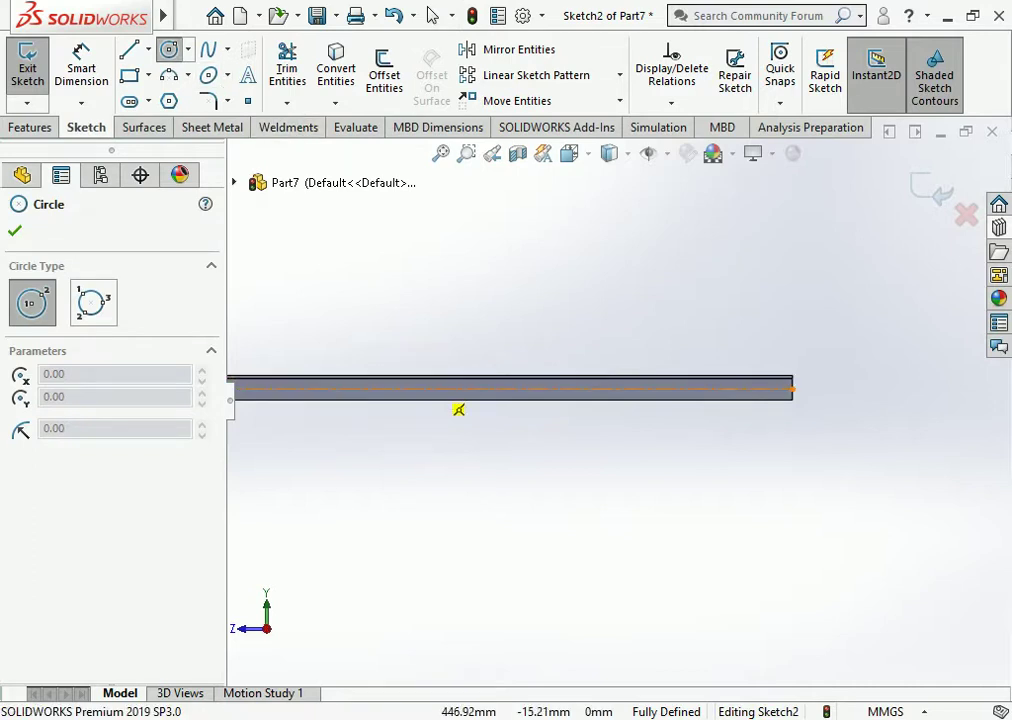
{"action": "mouse_move", "coordinate": [458, 409]}
{"action": "middle_mouse_down"}
{"action": "mouse_move", "coordinate": [299, 423]}
{"action": "mouse_move", "coordinate": [425, 427]}
{"action": "middle_mouse_up"}
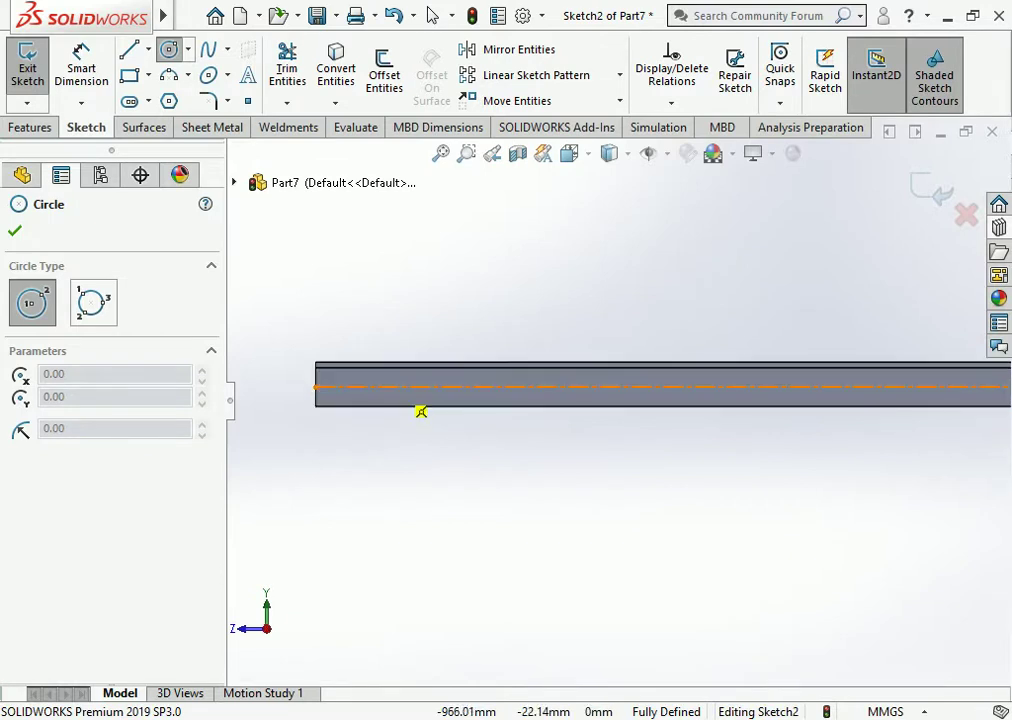
{"action": "left_click", "coordinate": [392, 387]}
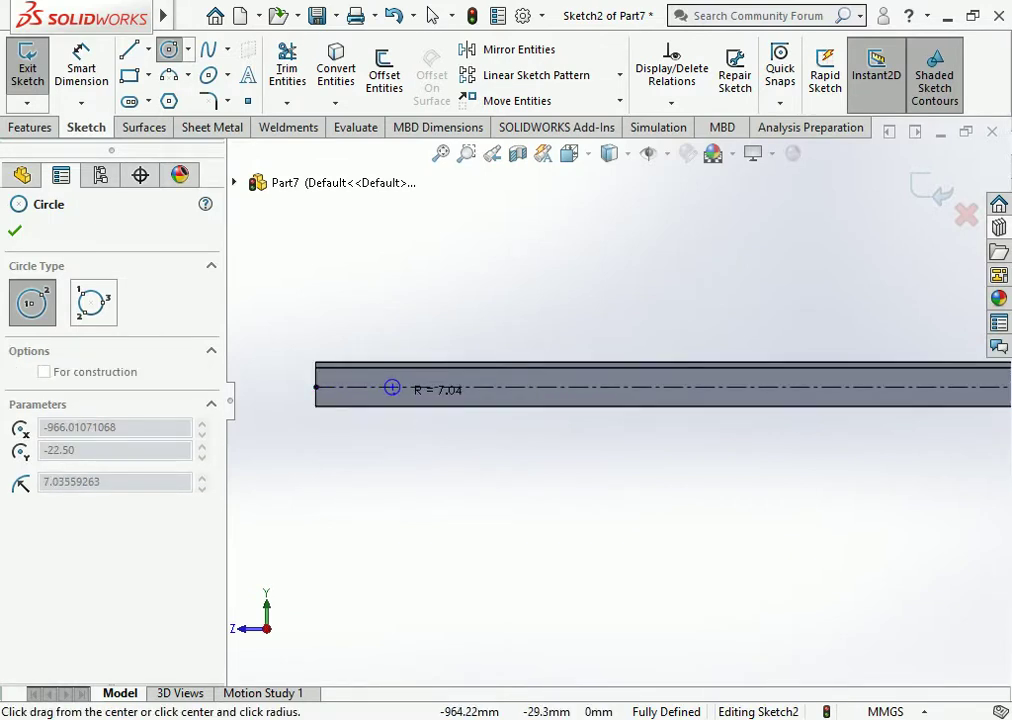
{"action": "left_click", "coordinate": [399, 388]}
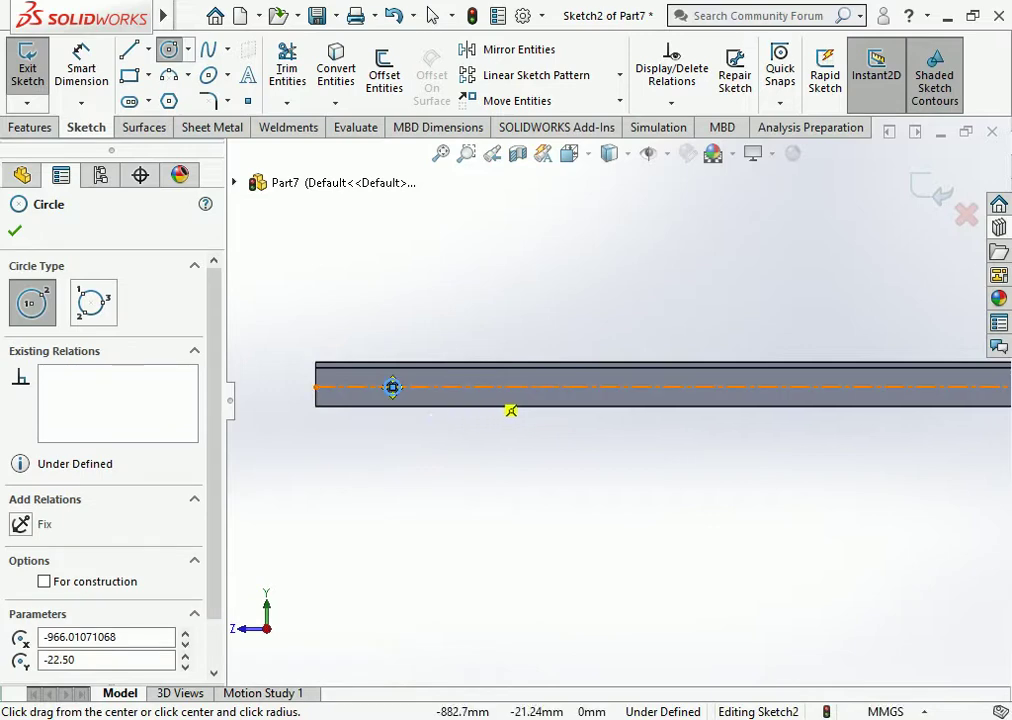
{"action": "left_click", "coordinate": [488, 387]}
{"action": "left_click", "coordinate": [495, 390]}
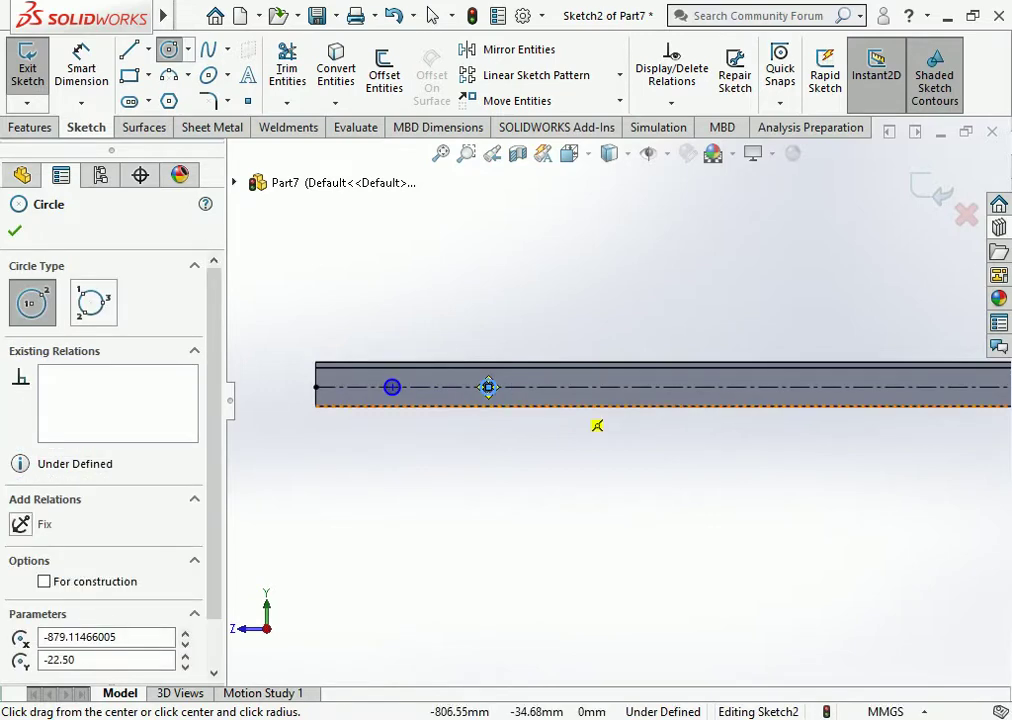
{"action": "left_click", "coordinate": [562, 387]}
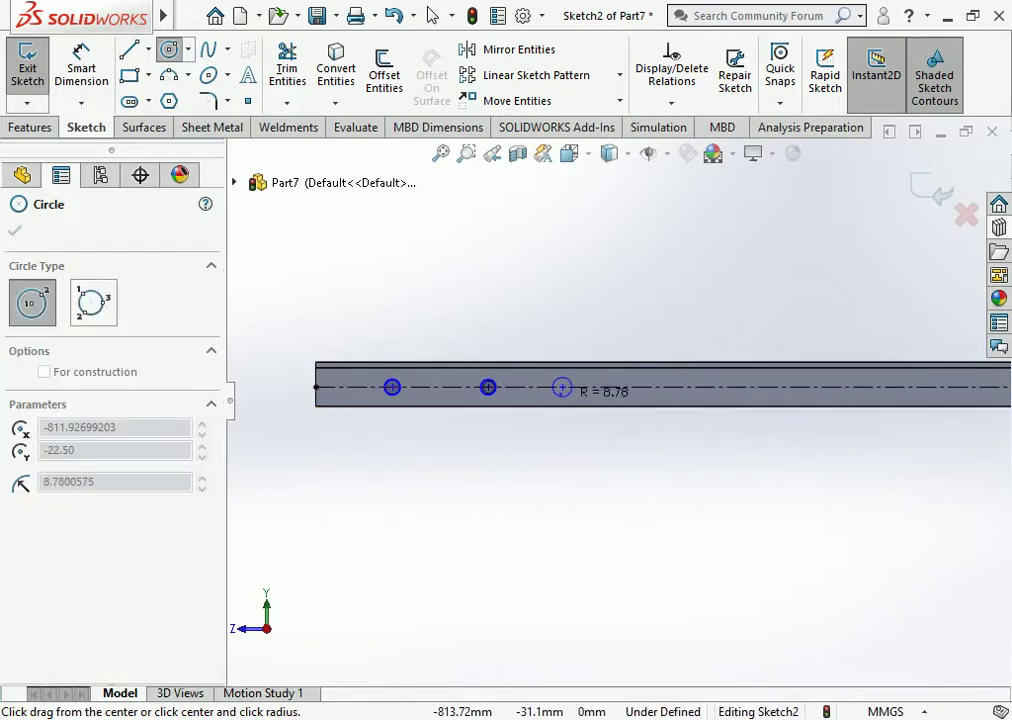
{"action": "left_click", "coordinate": [571, 387]}
{"action": "key", "text": "Escape"}
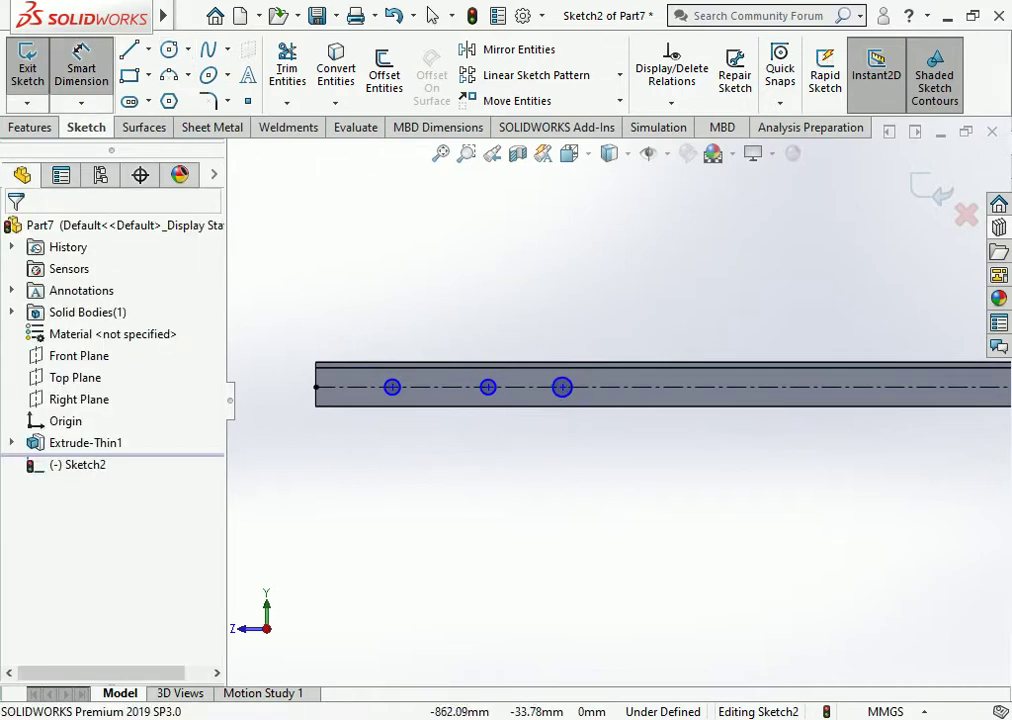
Dimension the hole-centre spacings as 88 mm and 215 mm.
{"action": "left_click", "coordinate": [488, 387]}
{"action": "left_click", "coordinate": [562, 387]}
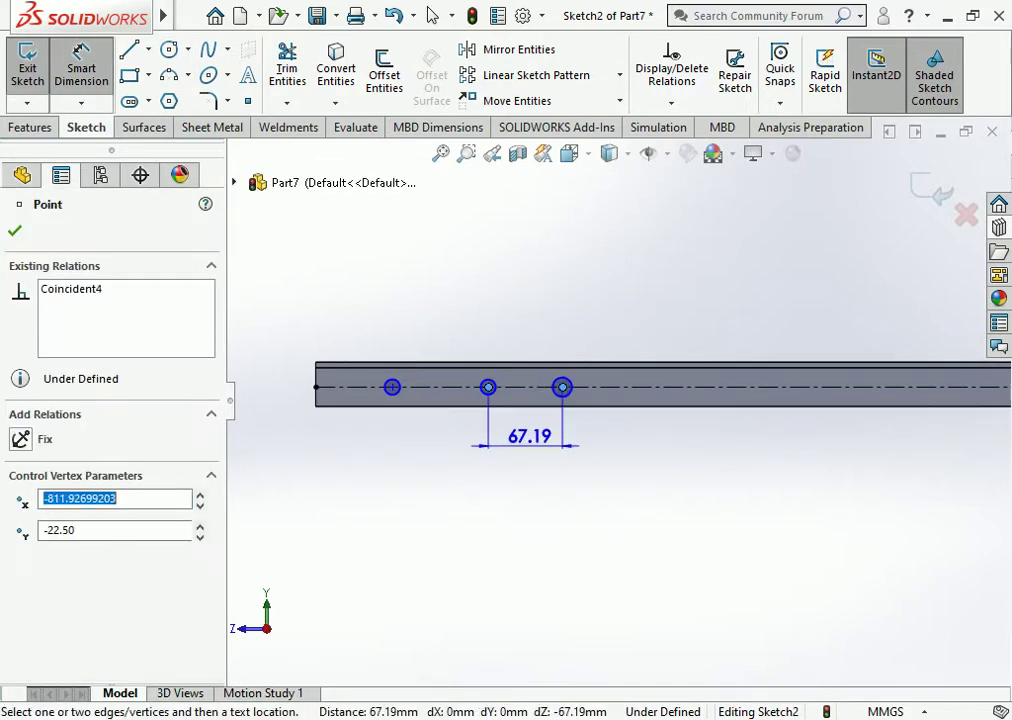
{"action": "left_click", "coordinate": [524, 445]}
{"action": "type", "text": "88"}
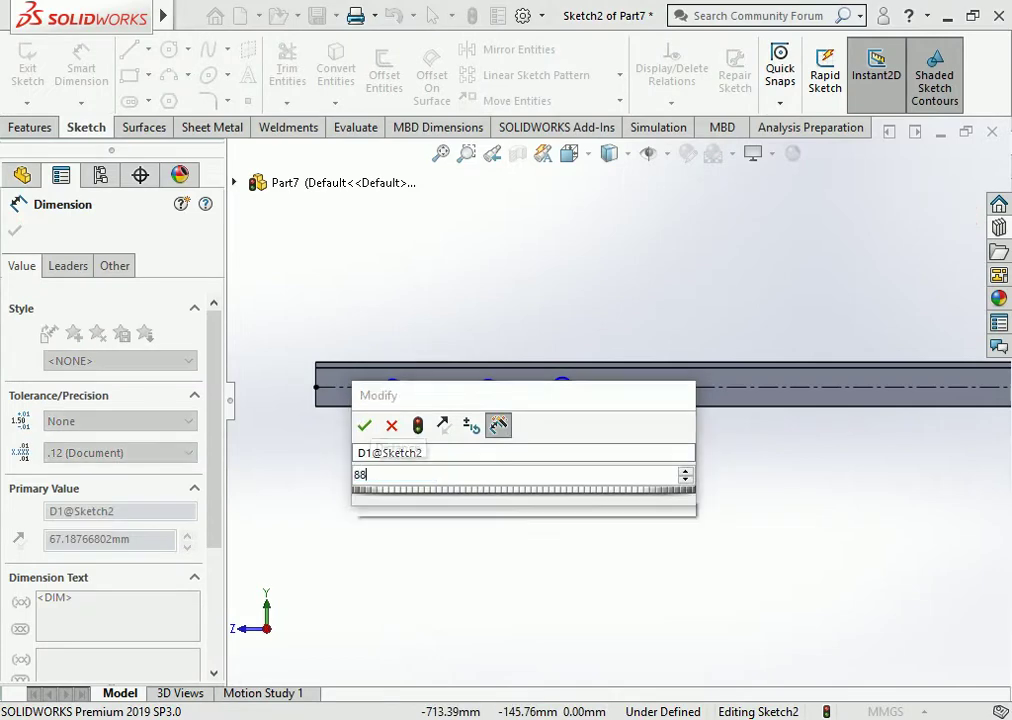
{"action": "key", "text": "Return"}
{"action": "key", "text": "Escape"}
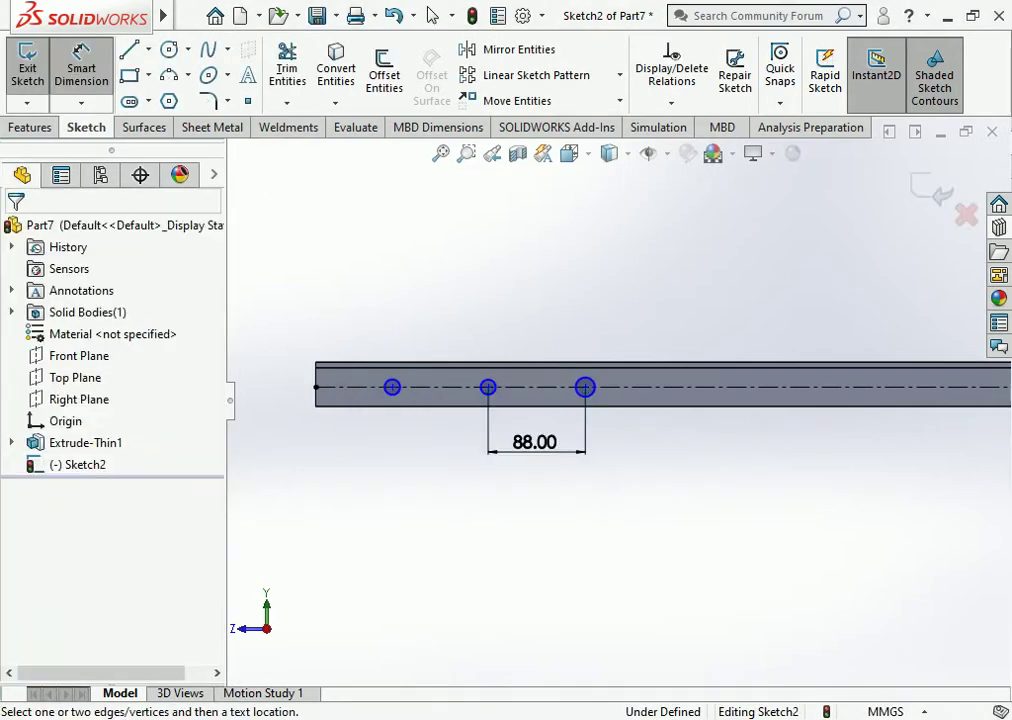
{"action": "left_click", "coordinate": [392, 387]}
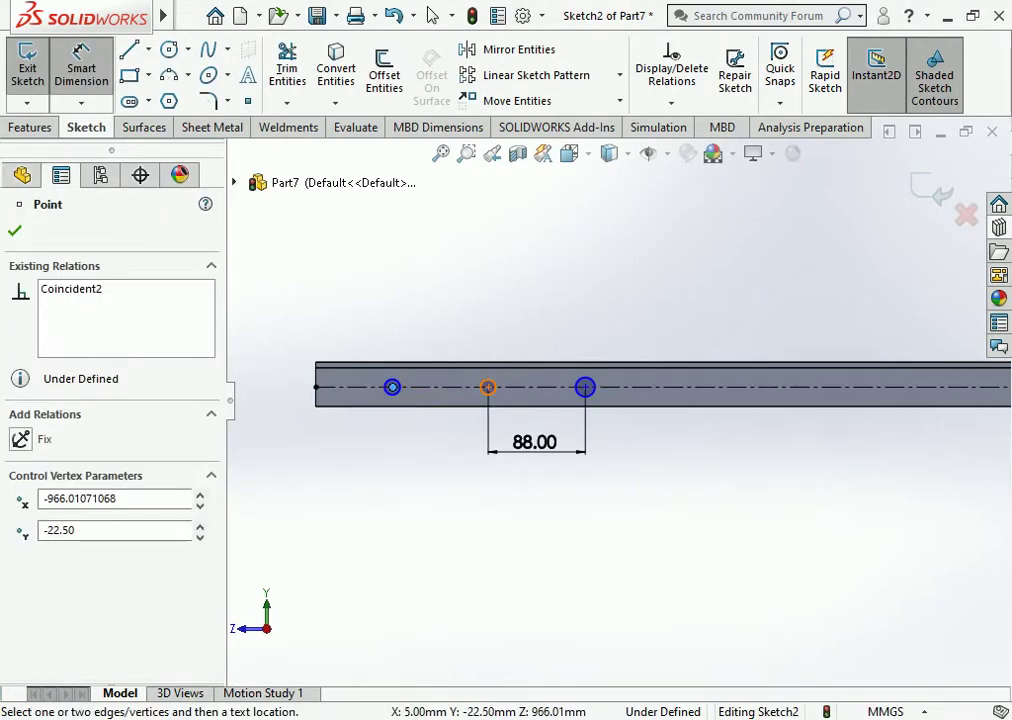
{"action": "left_click", "coordinate": [488, 387]}
{"action": "left_click", "coordinate": [447, 450]}
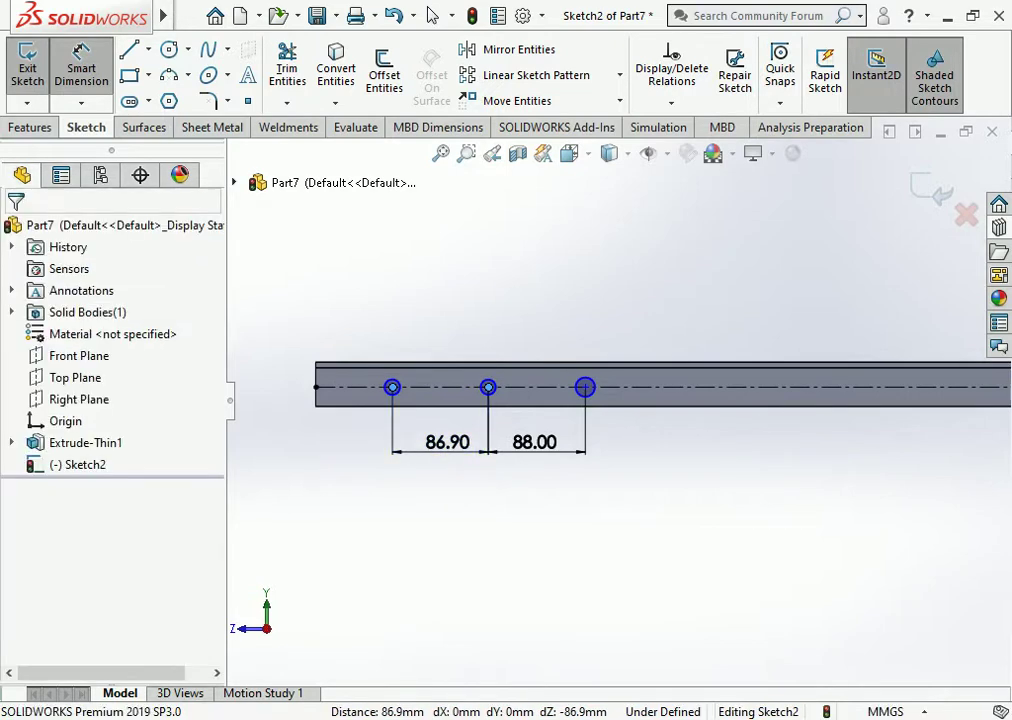
{"action": "type", "text": "215"}
{"action": "key", "text": "Return"}
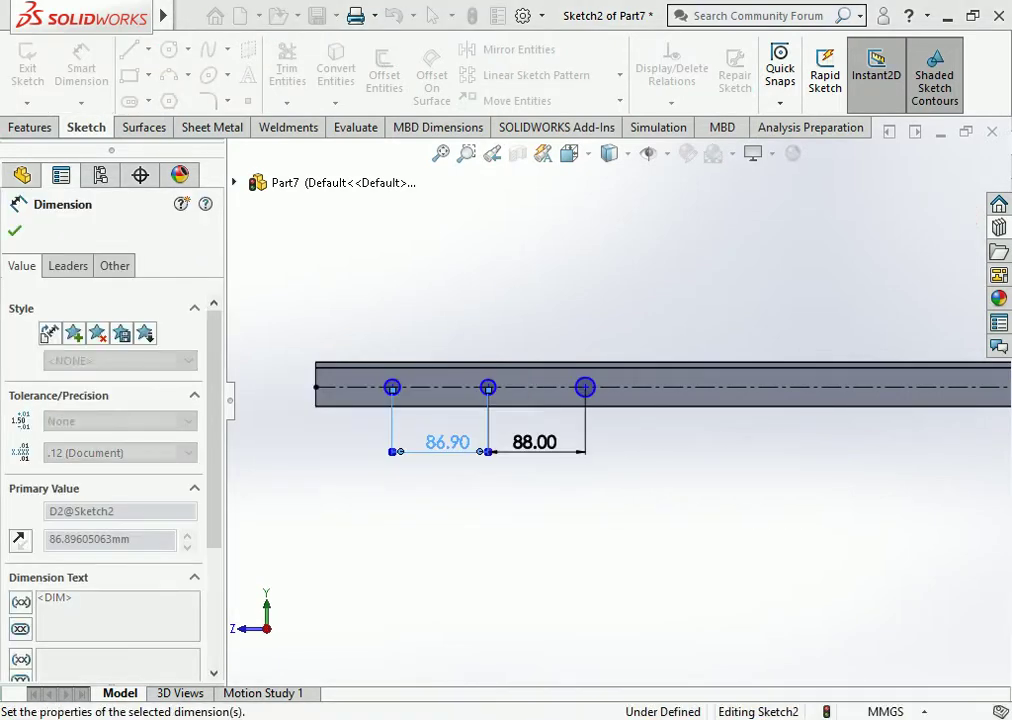
{"action": "key", "text": "Escape"}
{"action": "key", "text": "Escape"}
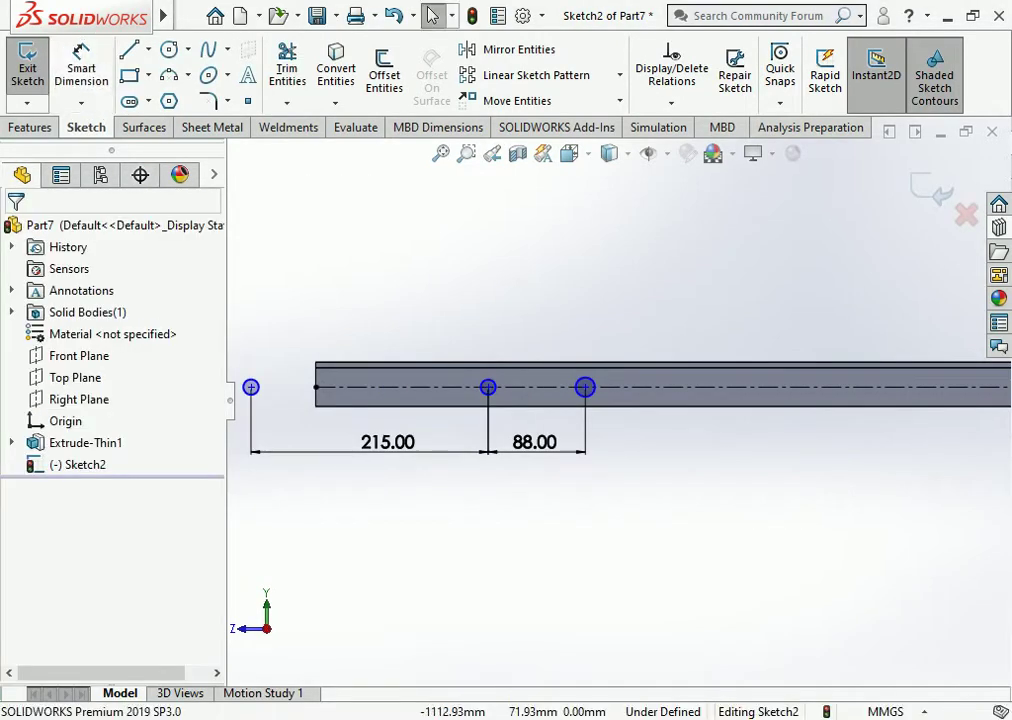
Set the first hole 101 mm from the bar's left end and give it an Ø18 diameter.
{"action": "left_click_drag", "start_coordinate": [250, 387], "coordinate": [379, 387]}
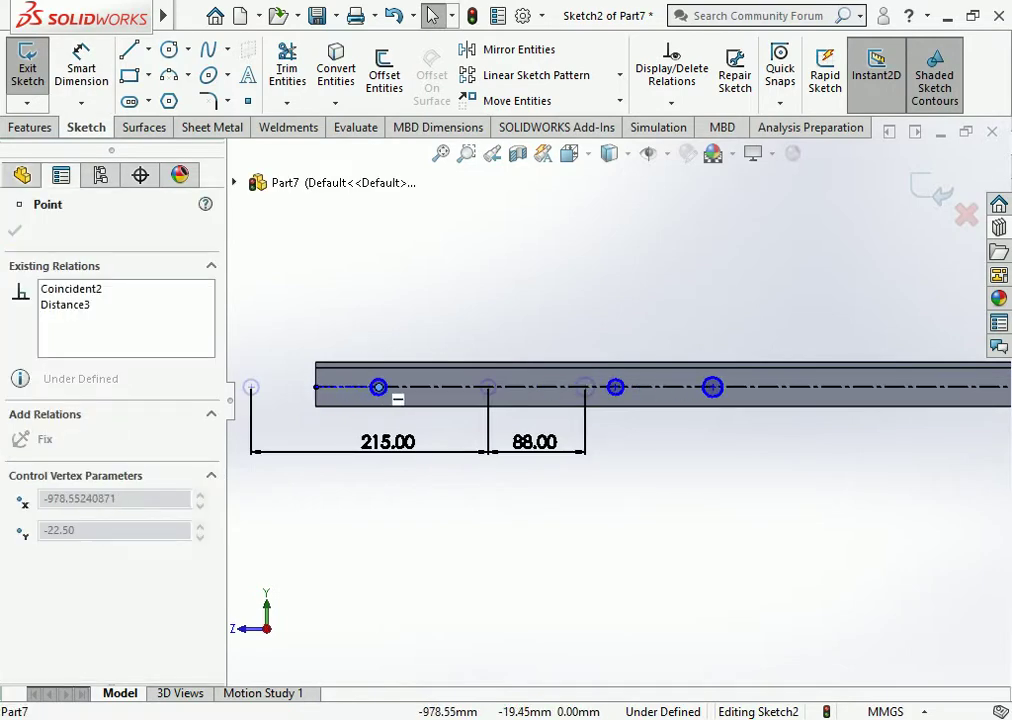
{"action": "left_click", "coordinate": [81, 65]}
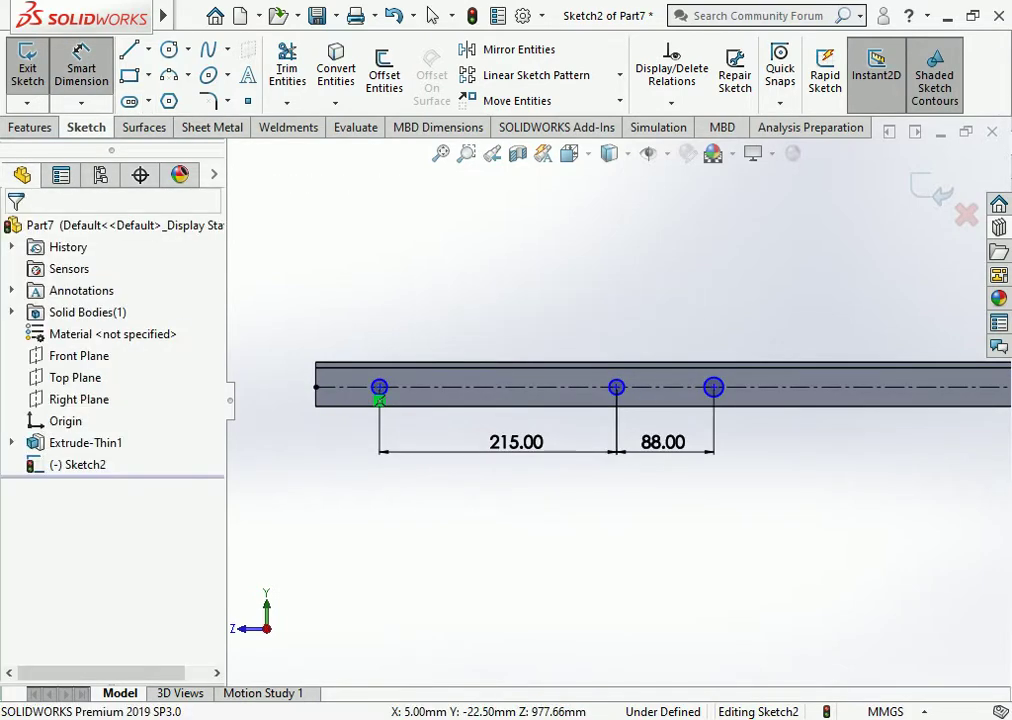
{"action": "left_click", "coordinate": [316, 387]}
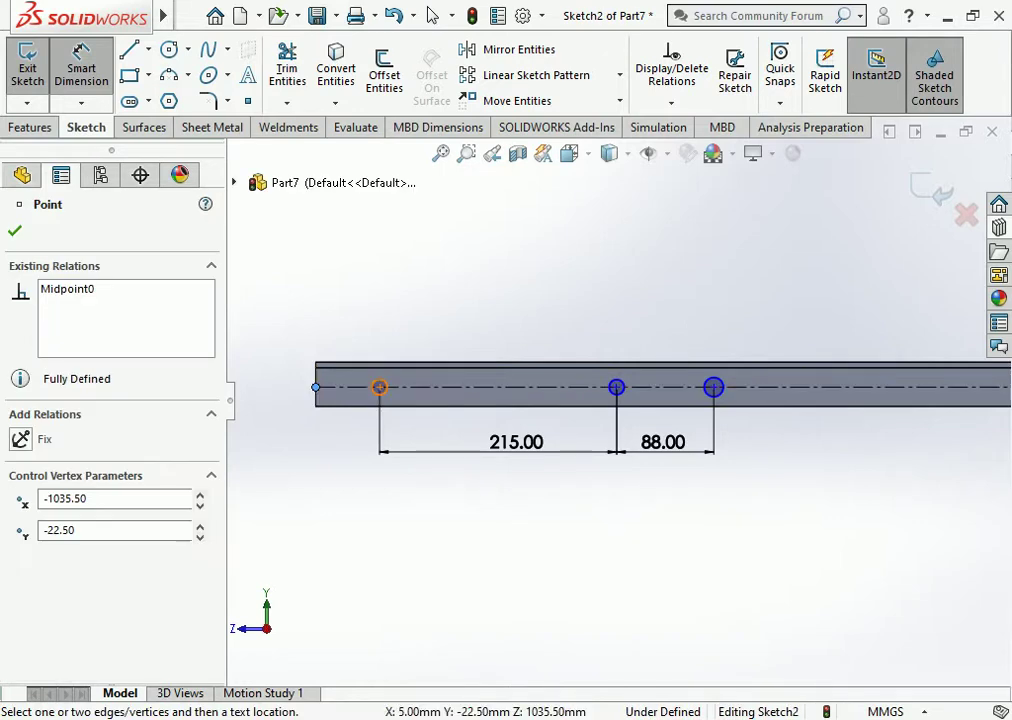
{"action": "left_click", "coordinate": [379, 387]}
{"action": "left_click", "coordinate": [350, 452]}
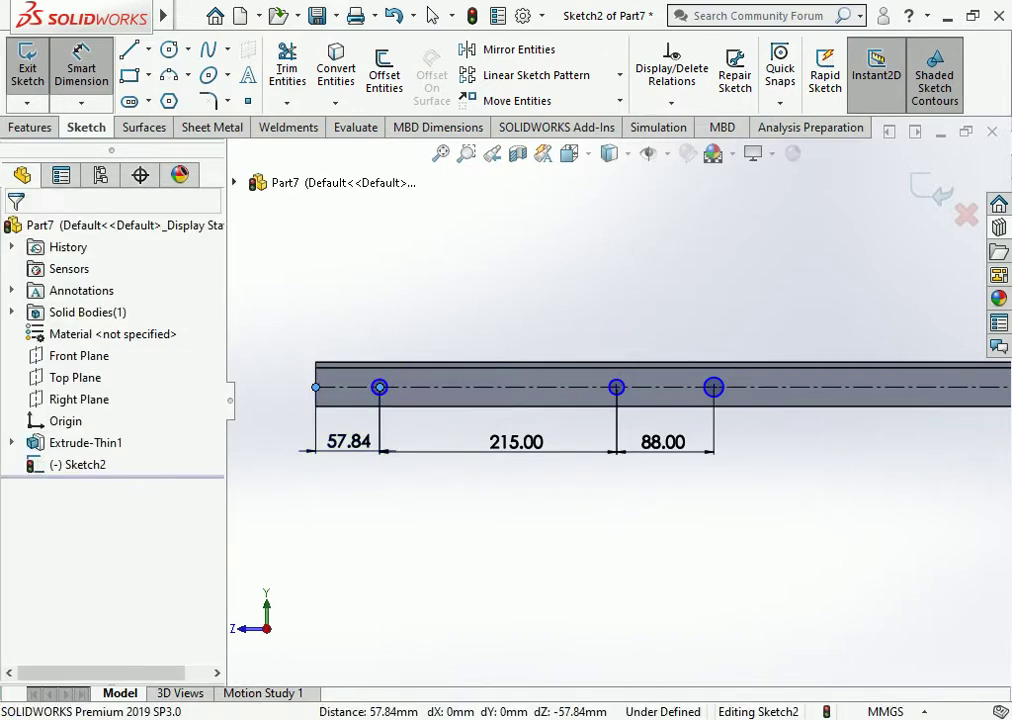
{"action": "type", "text": "101"}
{"action": "key", "text": "Return"}
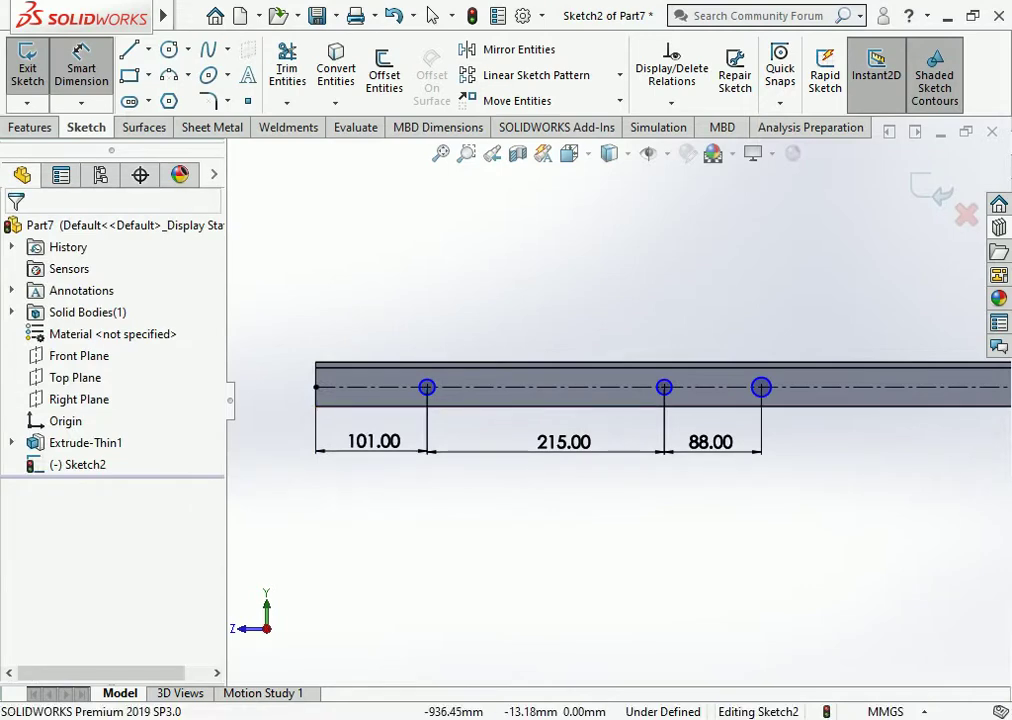
{"action": "left_click", "coordinate": [427, 381]}
{"action": "left_click", "coordinate": [375, 290]}
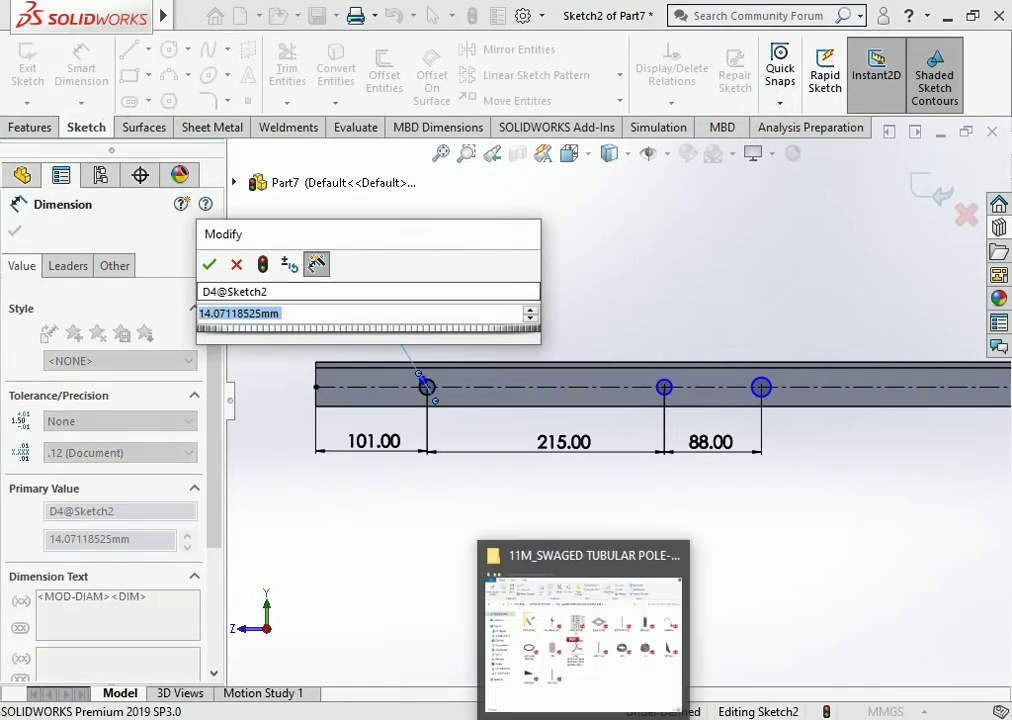
{"action": "type", "text": "18"}
{"action": "key", "text": "Return"}
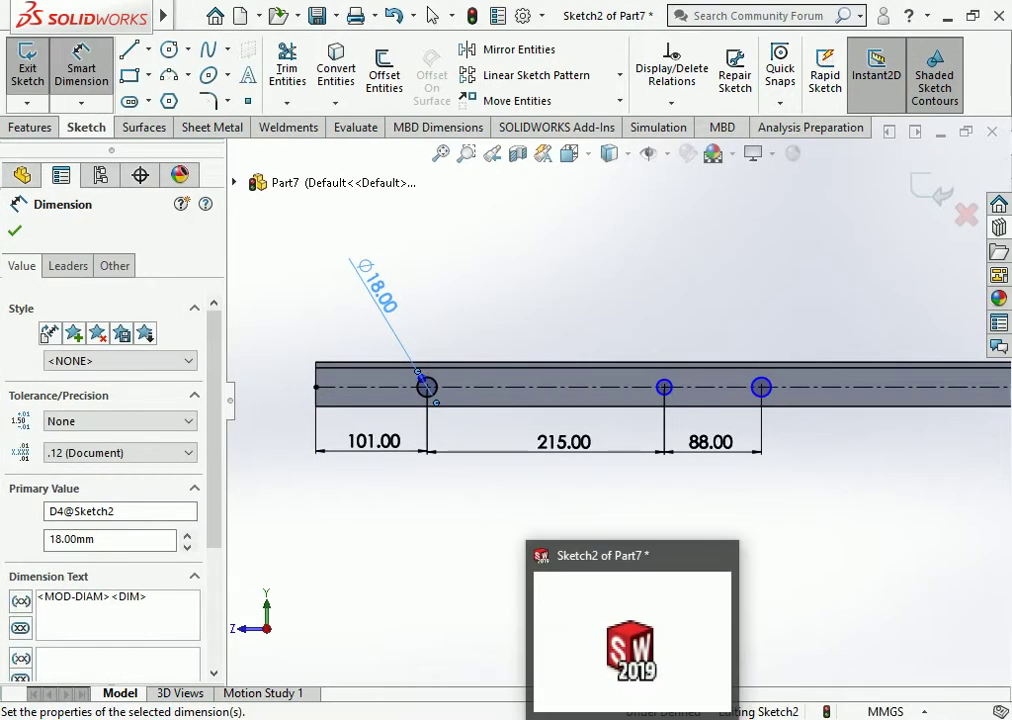
{"action": "key", "text": "Escape"}
{"action": "key", "text": "Escape"}
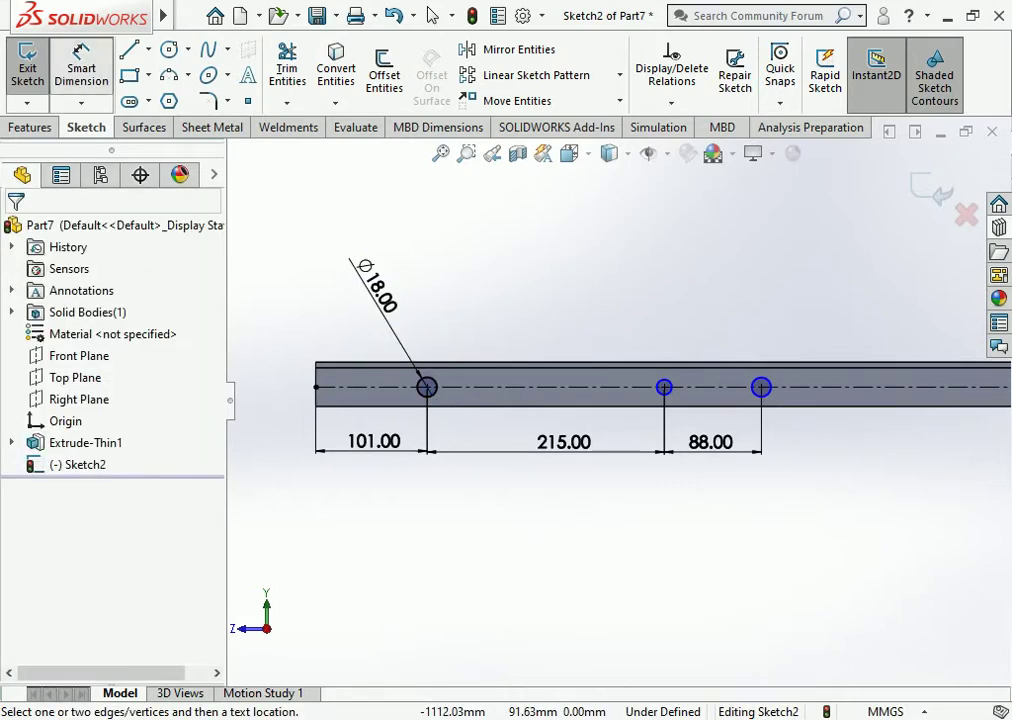
Make all three hole circles Equal so each is Ø18.
{"action": "left_click", "coordinate": [493, 392]}
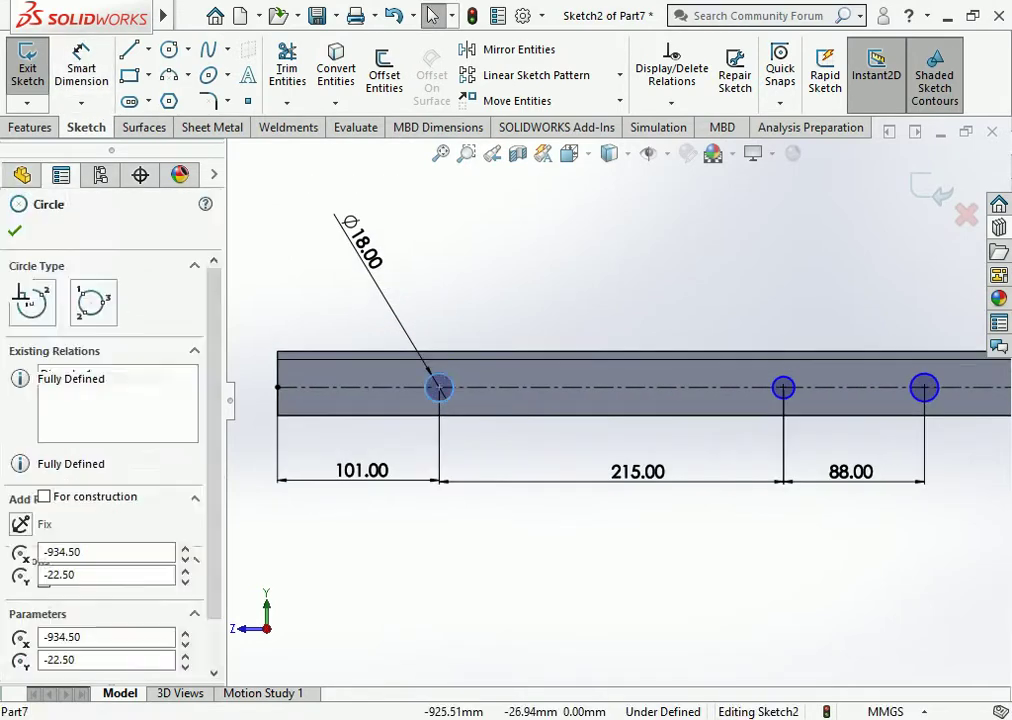
{"action": "scroll", "coordinate": [841, 402], "scroll_direction": "down", "scroll_amount": 1}
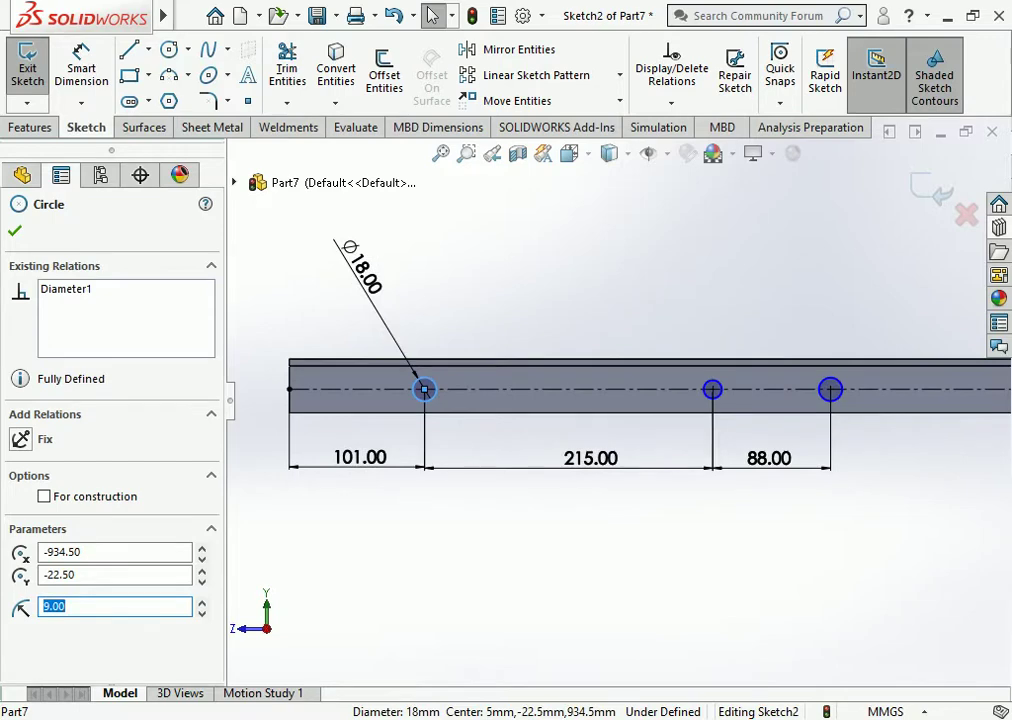
{"action": "left_click", "coordinate": [712, 389], "text": "ctrl"}
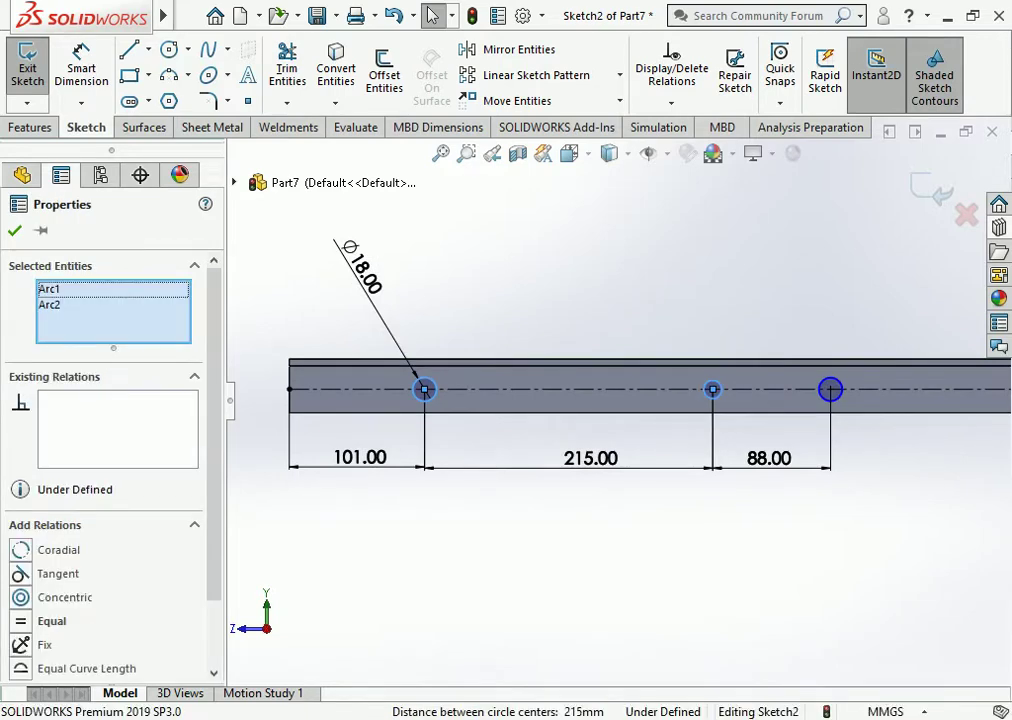
{"action": "left_click", "coordinate": [830, 389], "text": "ctrl"}
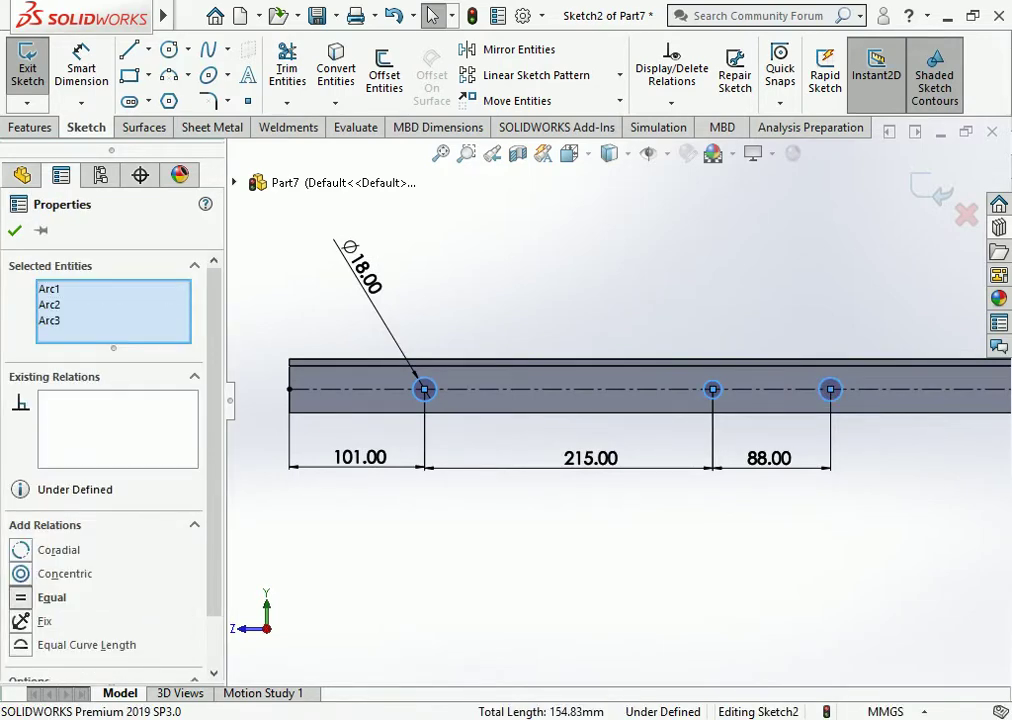
{"action": "left_click", "coordinate": [52, 597]}
{"action": "key", "text": "Escape"}
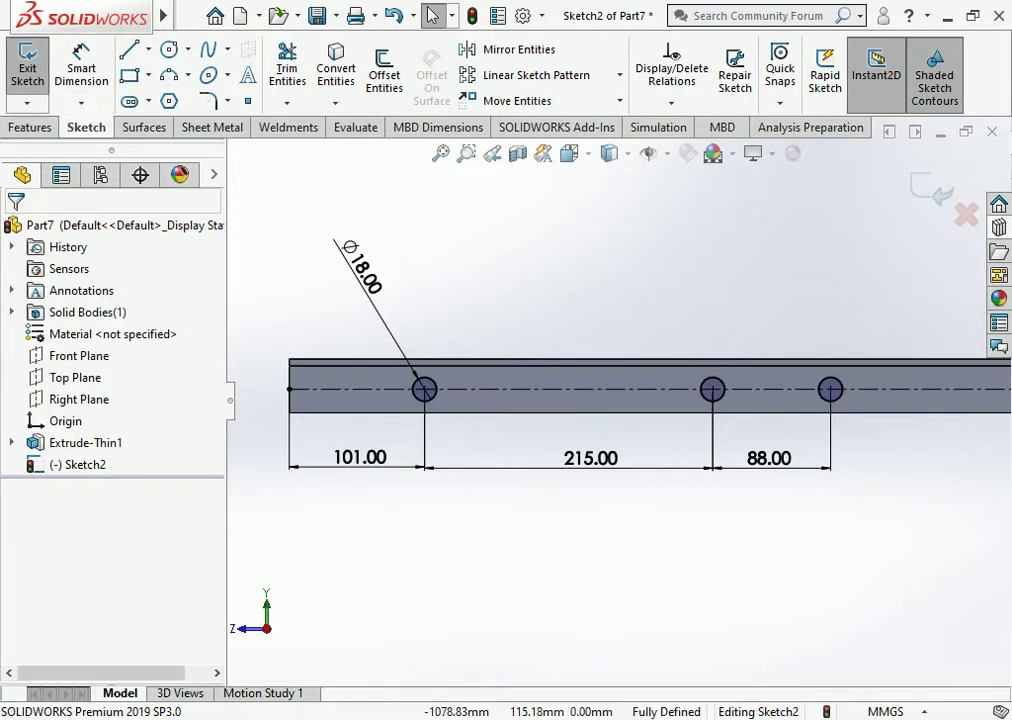
{"action": "scroll", "coordinate": [612, 403], "scroll_direction": "up", "scroll_amount": 3}
{"action": "scroll", "coordinate": [612, 403], "scroll_direction": "up", "scroll_amount": 3}
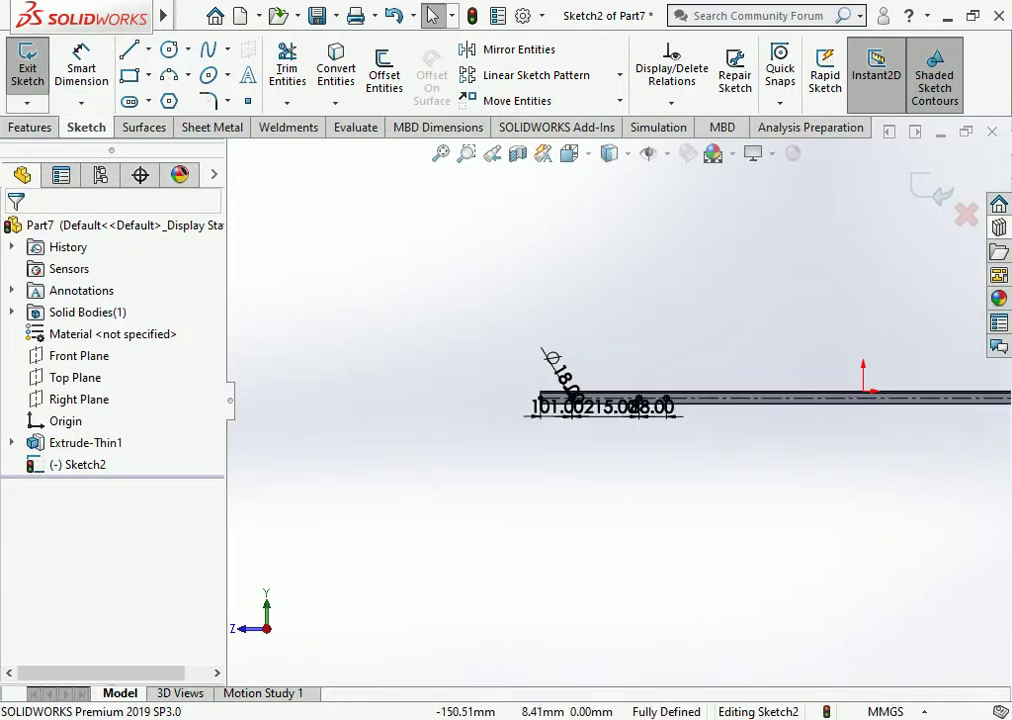
Draw a vertical centerline up from the bar's midpoint.
{"action": "left_click", "coordinate": [148, 49]}
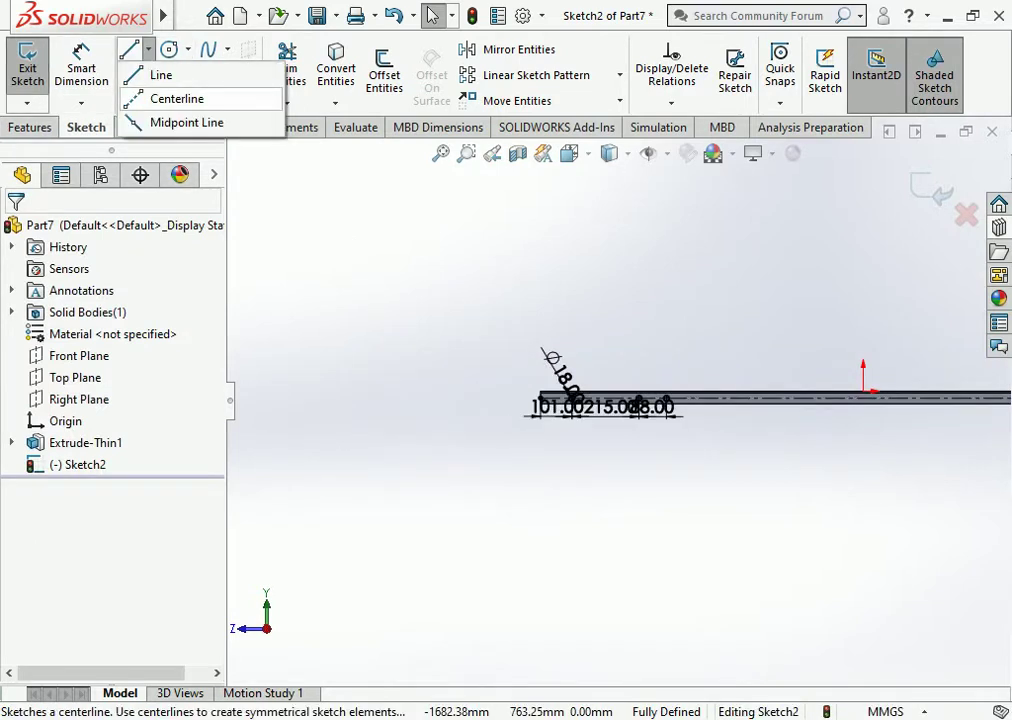
{"action": "left_click", "coordinate": [176, 99]}
{"action": "left_click", "coordinate": [862, 390]}
{"action": "left_click", "coordinate": [863, 326]}
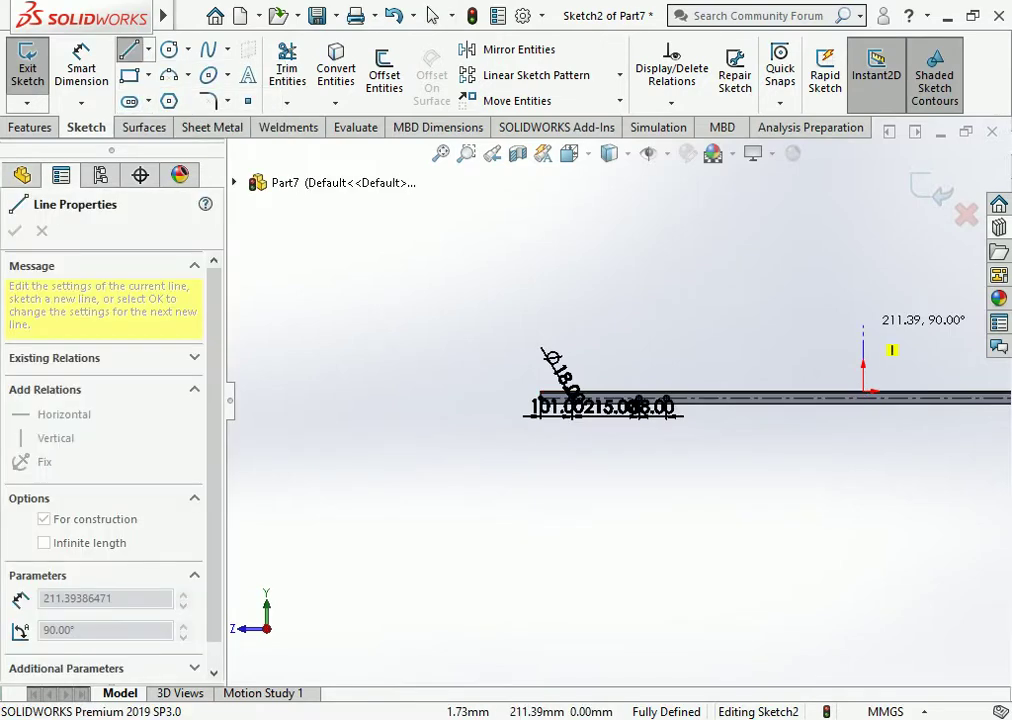
{"action": "left_click", "coordinate": [432, 15]}
Mirror the three hole circles, without the bar line, about the vertical centerline.
{"action": "left_click", "coordinate": [505, 49]}
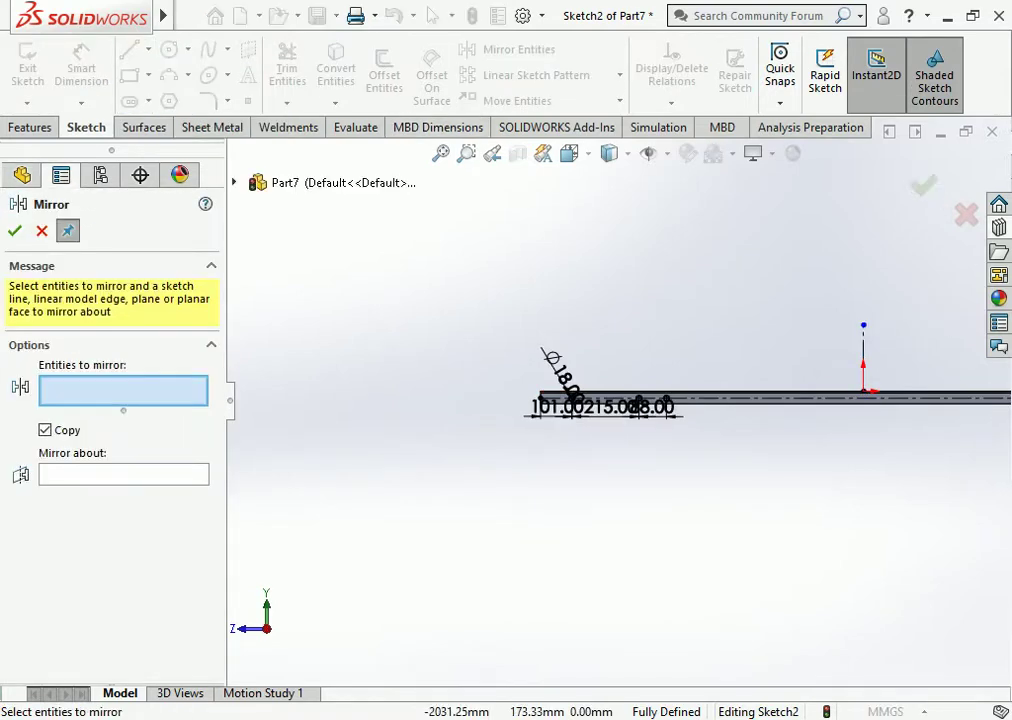
{"action": "left_click_drag", "start_coordinate": [565, 232], "coordinate": [395, 393]}
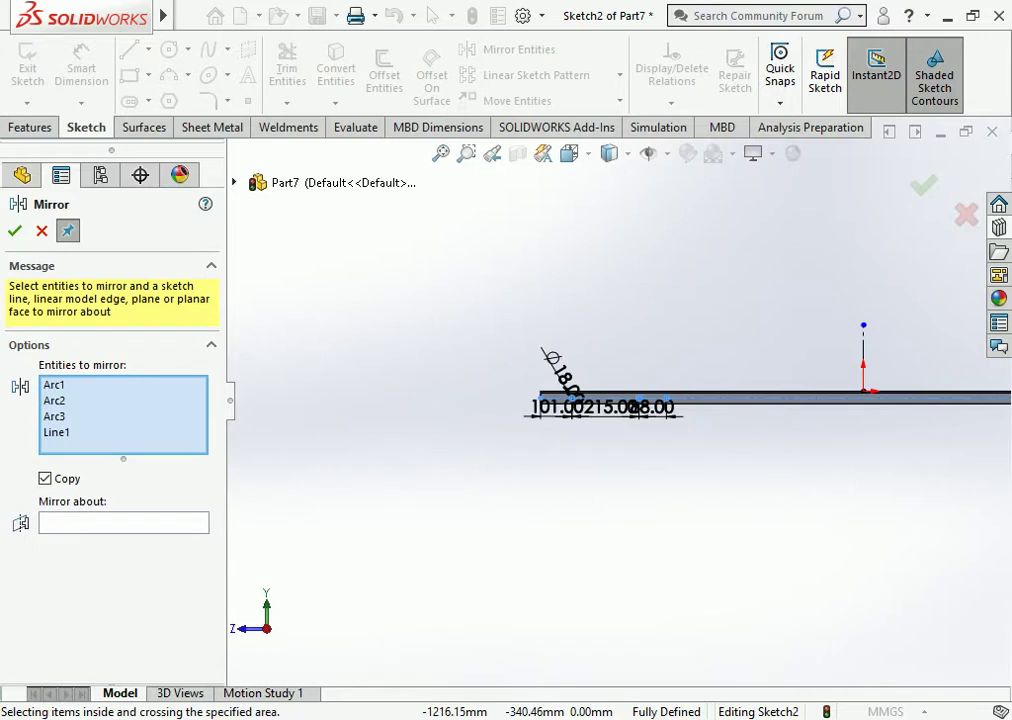
{"action": "left_click", "coordinate": [56, 432]}
{"action": "right_click", "coordinate": [56, 432]}
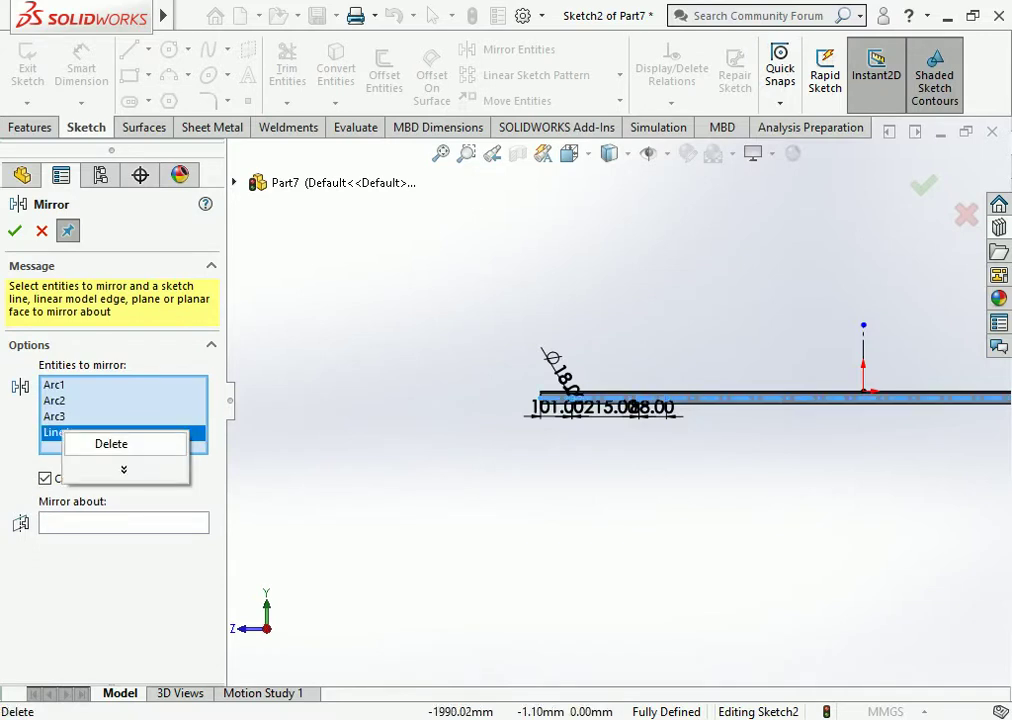
{"action": "left_click", "coordinate": [108, 443]}
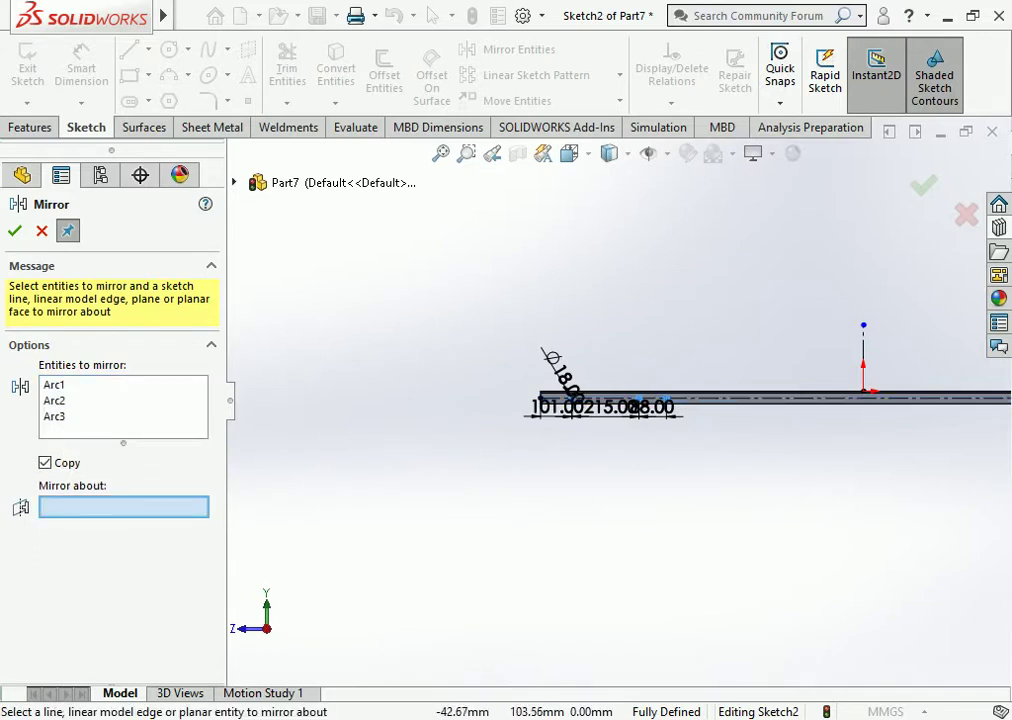
{"action": "left_click", "coordinate": [863, 358]}
{"action": "scroll", "coordinate": [594, 400], "scroll_direction": "up", "scroll_amount": 3}
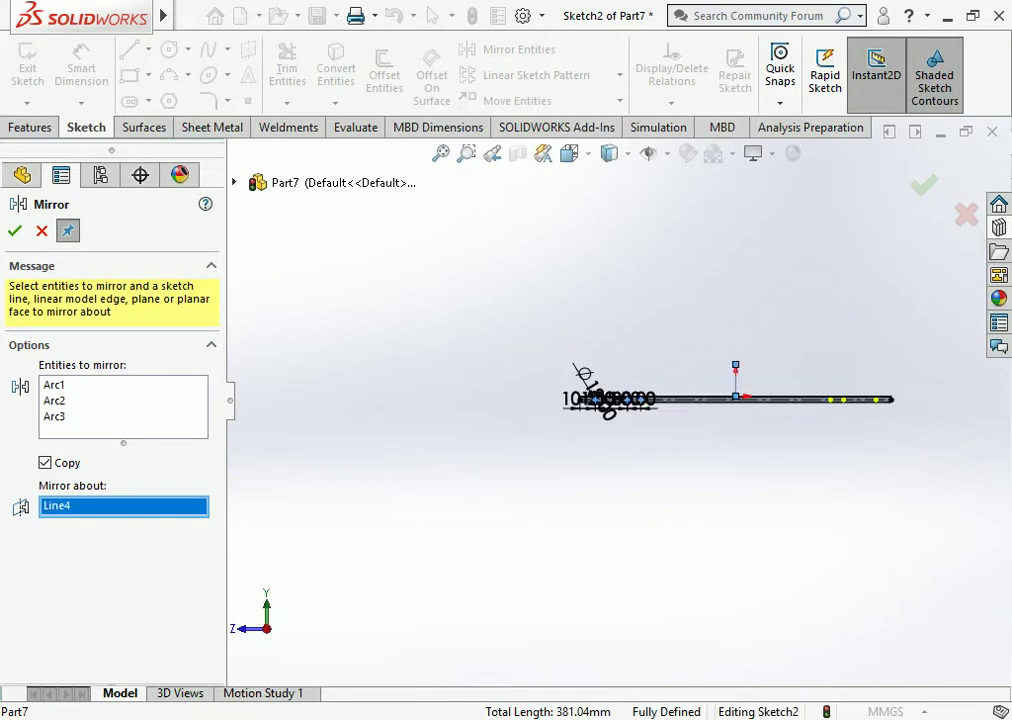
{"action": "key", "text": "Return"}
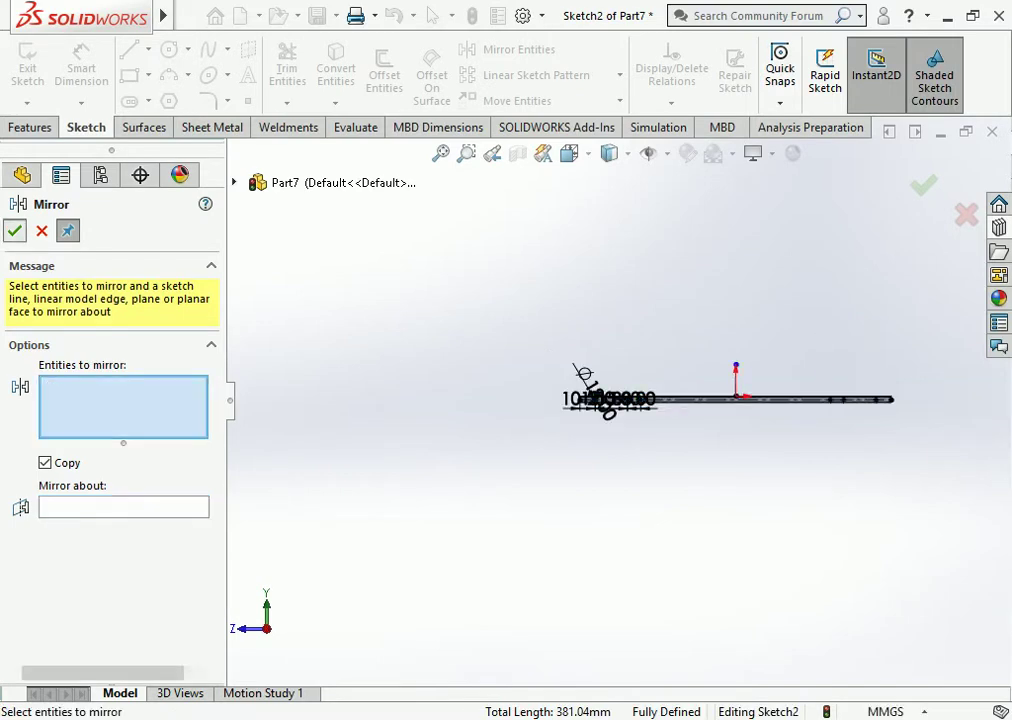
Extrude-cut the six hole circles Through All, then view the whole bar.
{"action": "key", "text": "Escape"}
{"action": "scroll", "coordinate": [789, 352], "scroll_direction": "down", "scroll_amount": 2}
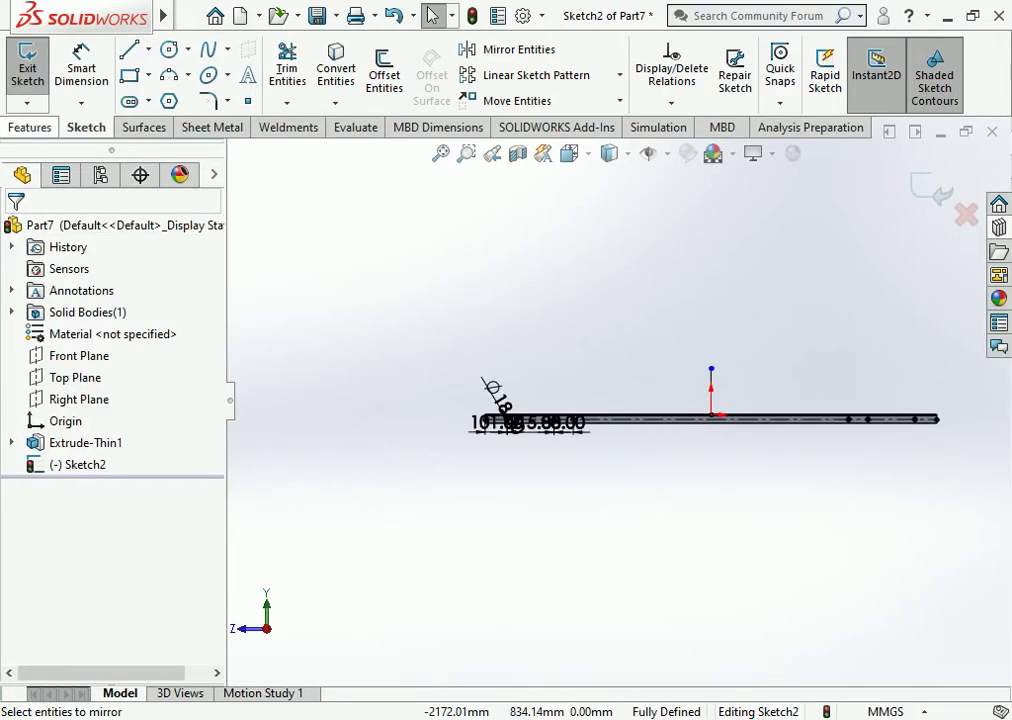
{"action": "left_click", "coordinate": [293, 66]}
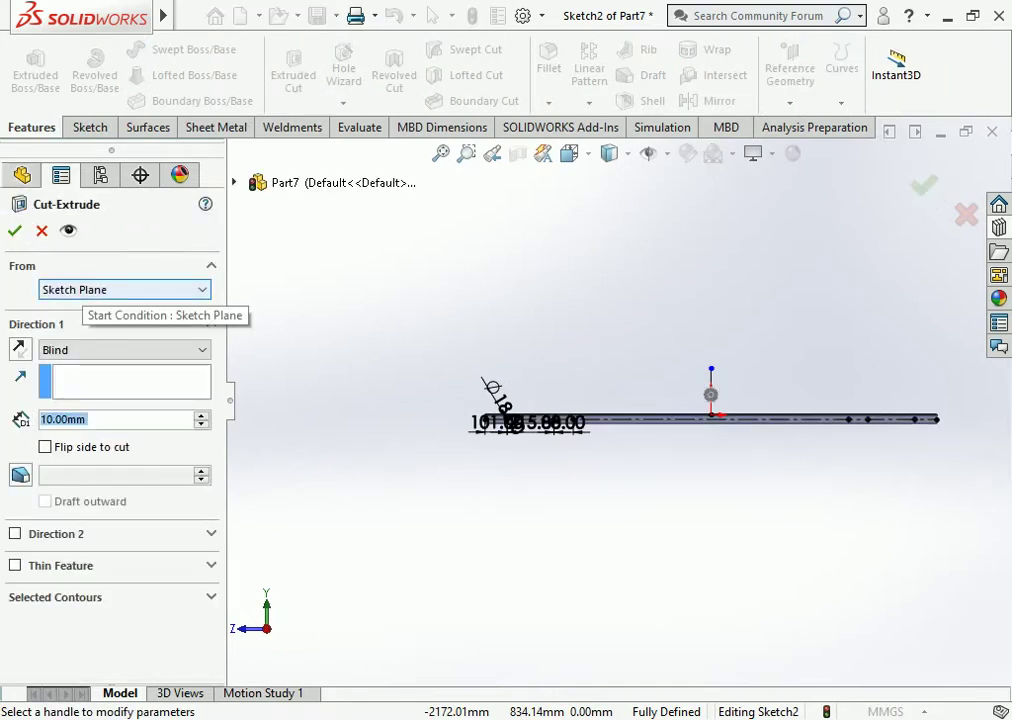
{"action": "left_click", "coordinate": [124, 350]}
{"action": "left_click", "coordinate": [100, 377]}
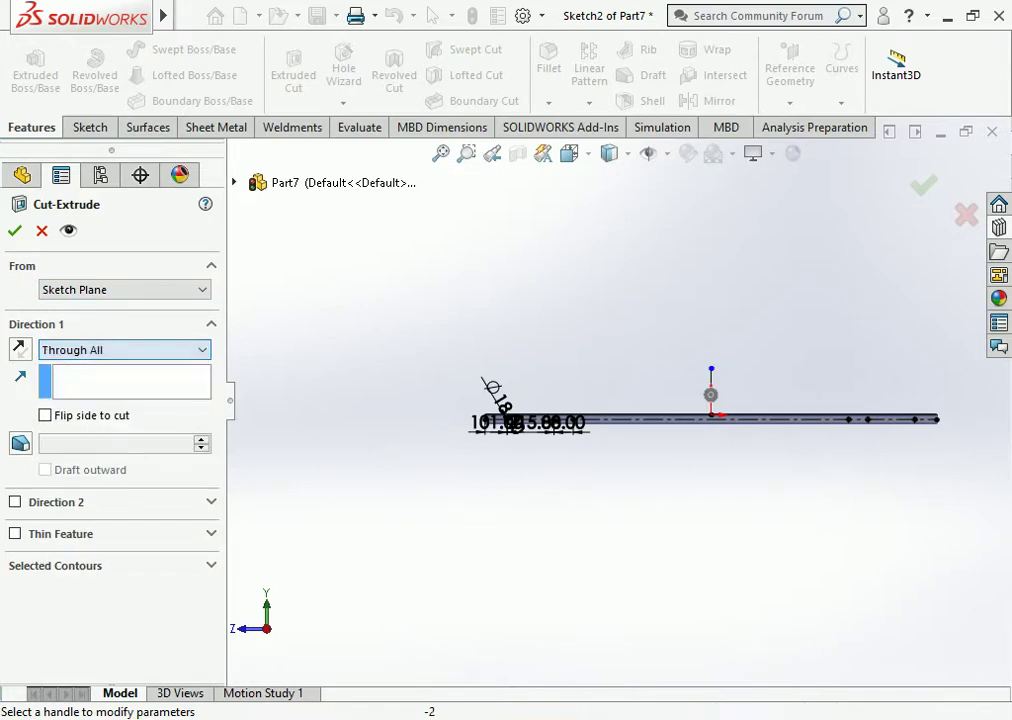
{"action": "key", "text": "Return"}
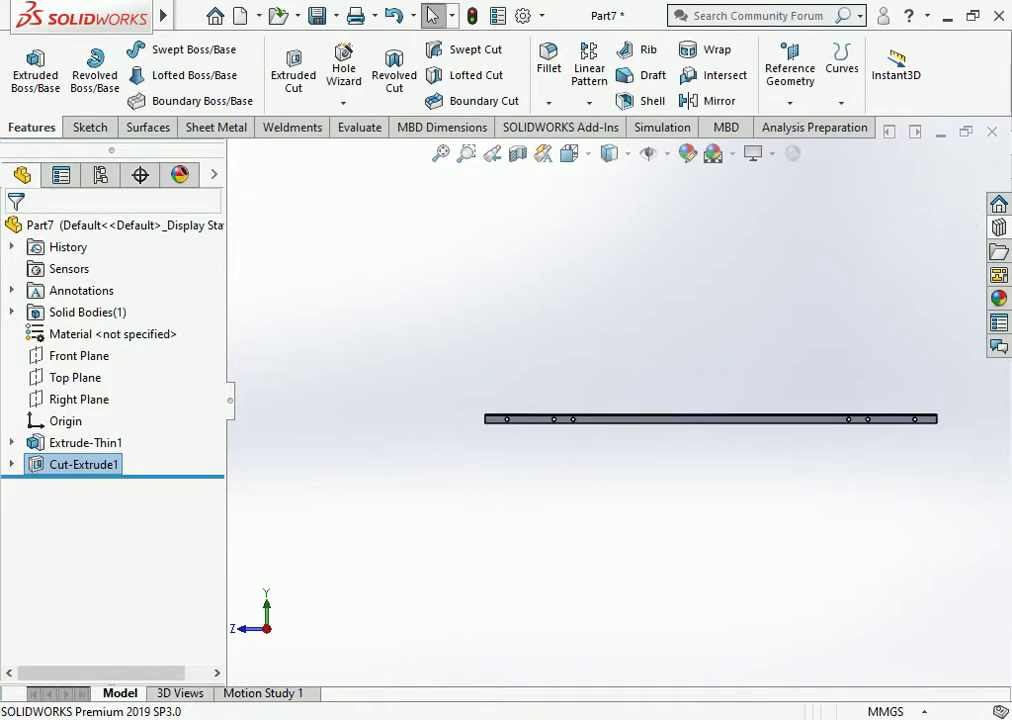
{"action": "middle_click_drag", "start_coordinate": [620, 418], "coordinate": [655, 440]}
{"action": "scroll", "coordinate": [620, 455], "scroll_direction": "up", "scroll_amount": 3}
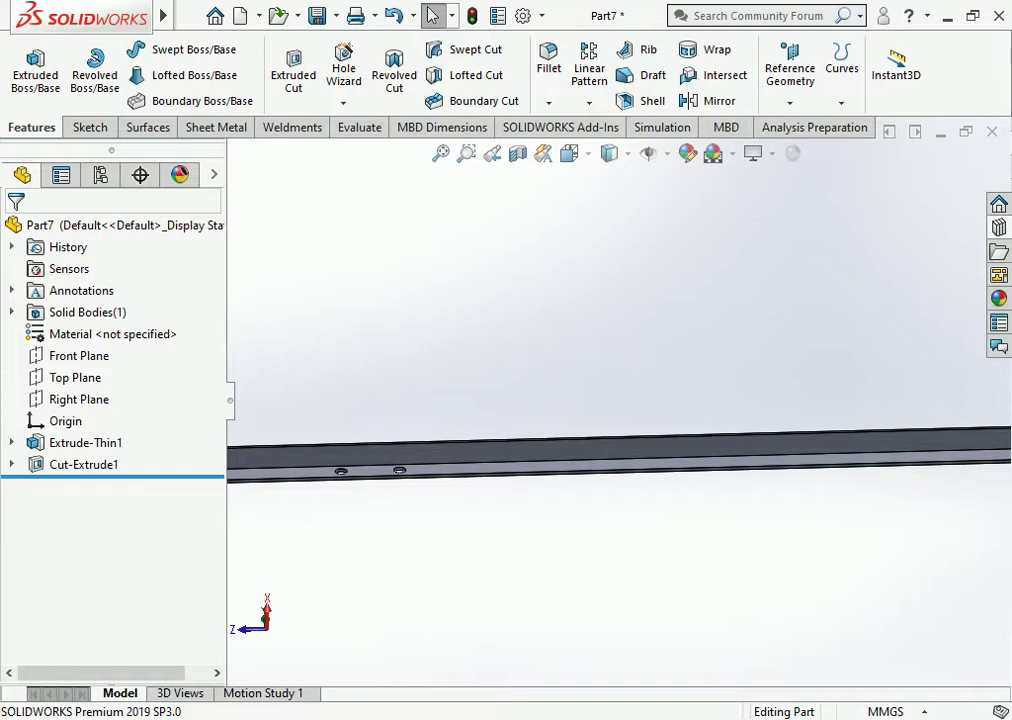
{"action": "key", "text": "f"}
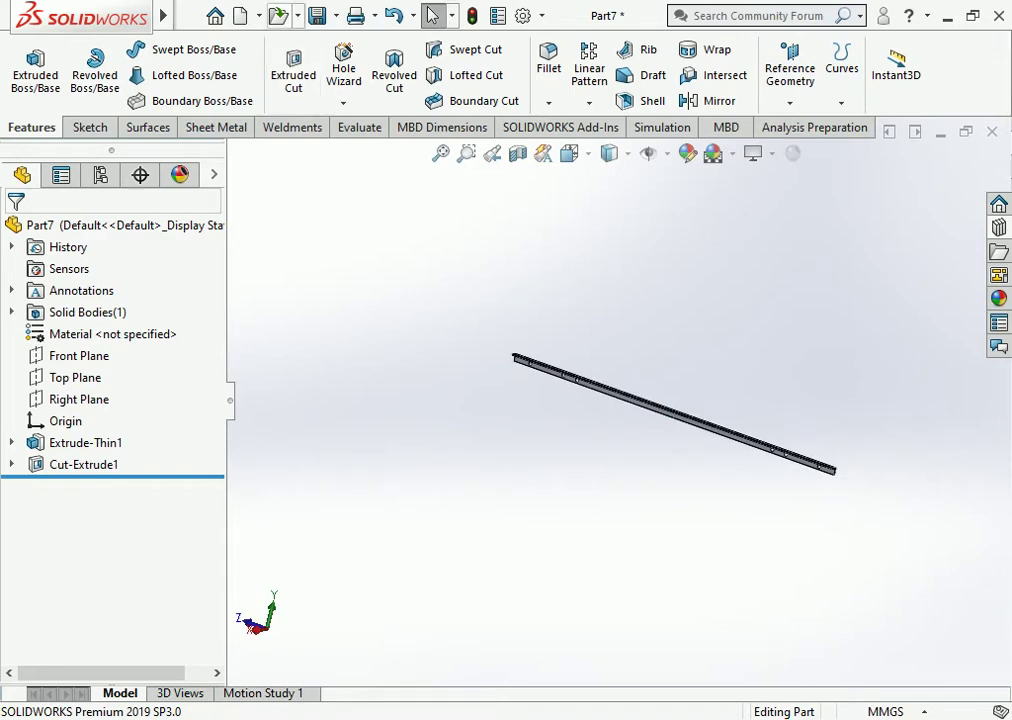
Save the holed angle part as L-1.
{"action": "key", "text": "ctrl+s"}
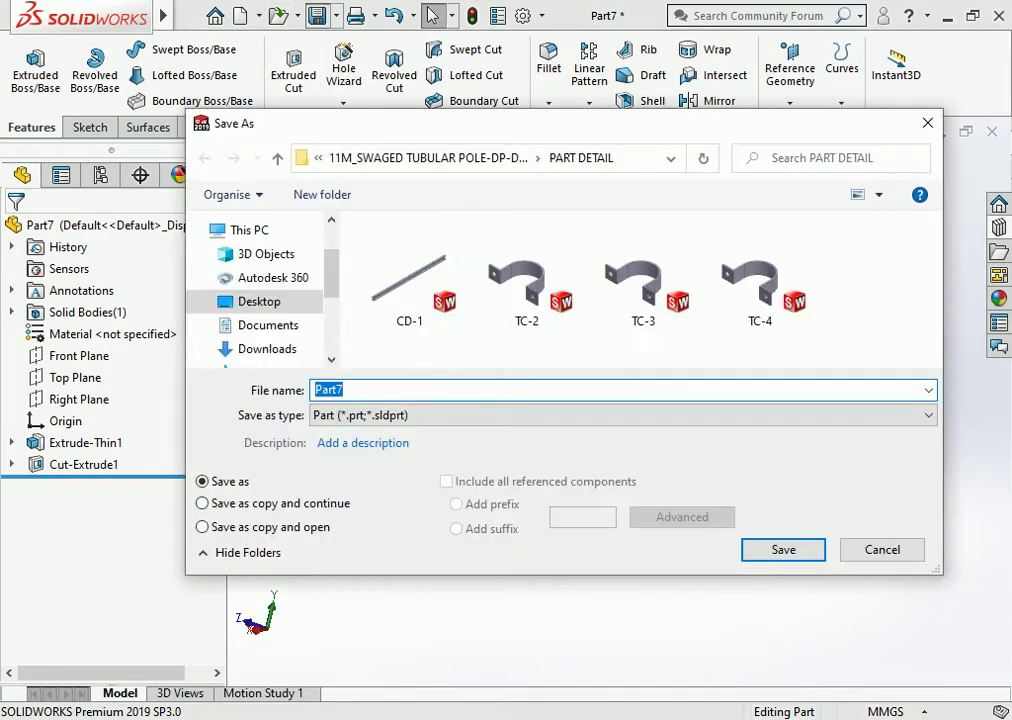
{"action": "type", "text": "L"}
{"action": "type", "text": "1"}
{"action": "key", "text": "Return"}
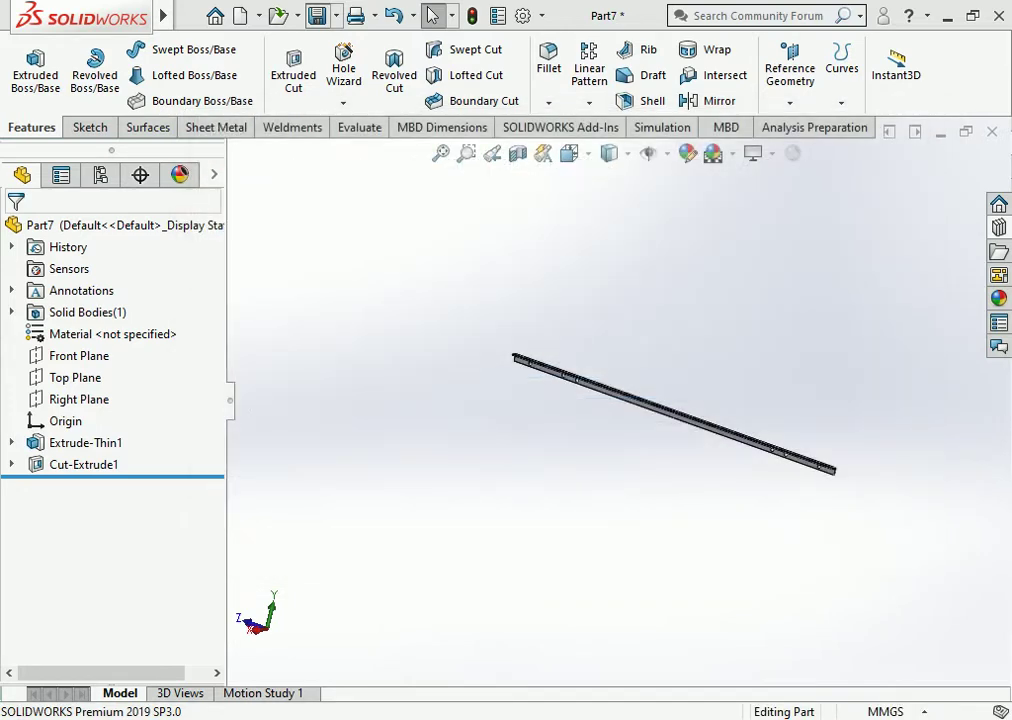
Close L-1 and paste a copy of the L-1 file into the same folder.
{"action": "key", "text": "ctrl+w"}
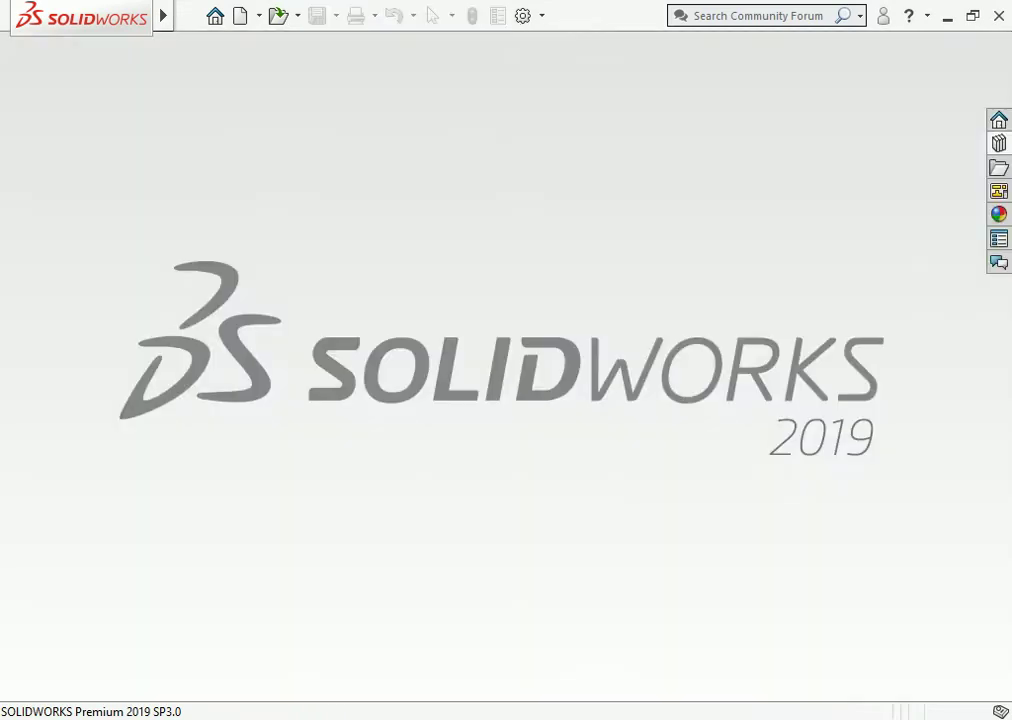
{"action": "left_click", "coordinate": [278, 15]}
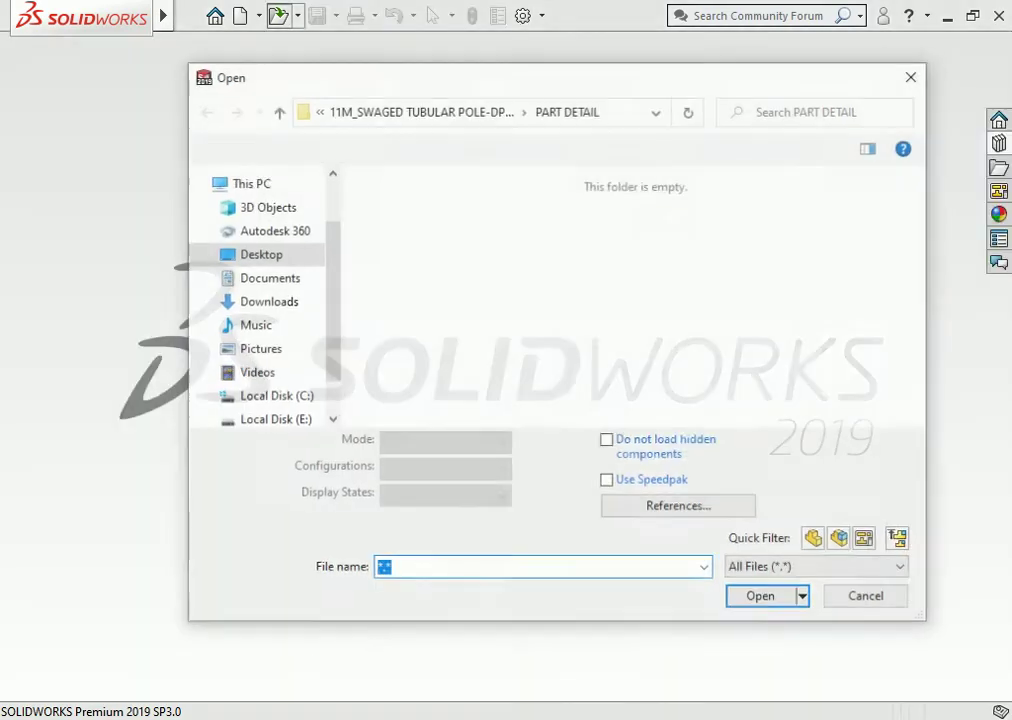
{"action": "left_click", "coordinate": [515, 245]}
{"action": "right_click", "coordinate": [509, 257]}
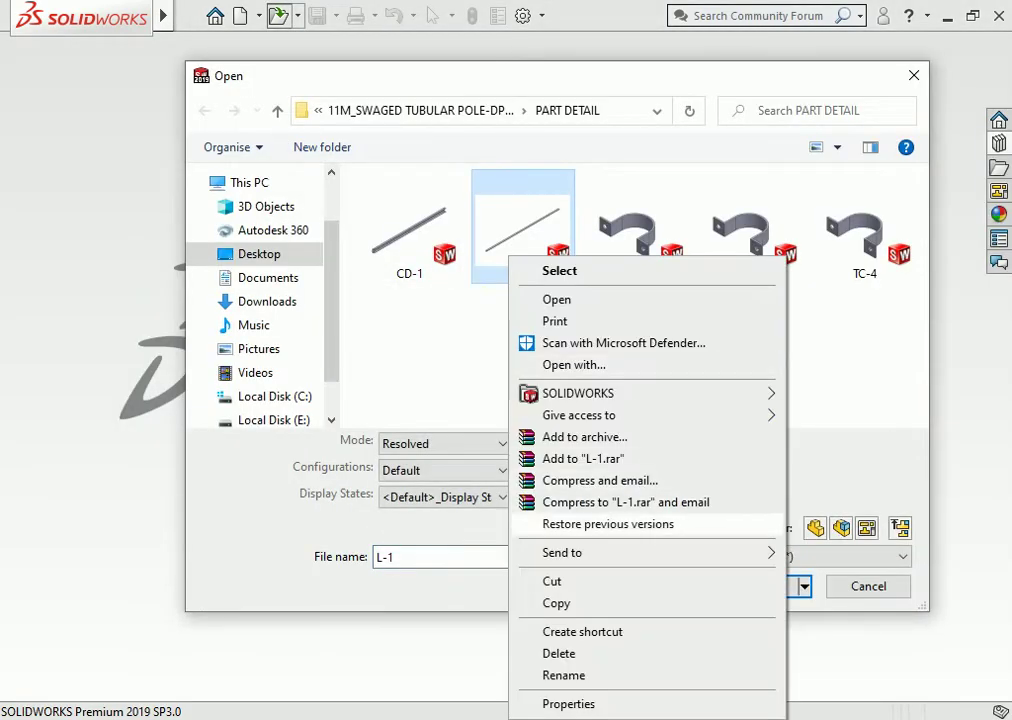
{"action": "left_click", "coordinate": [556, 603]}
{"action": "right_click", "coordinate": [513, 343]}
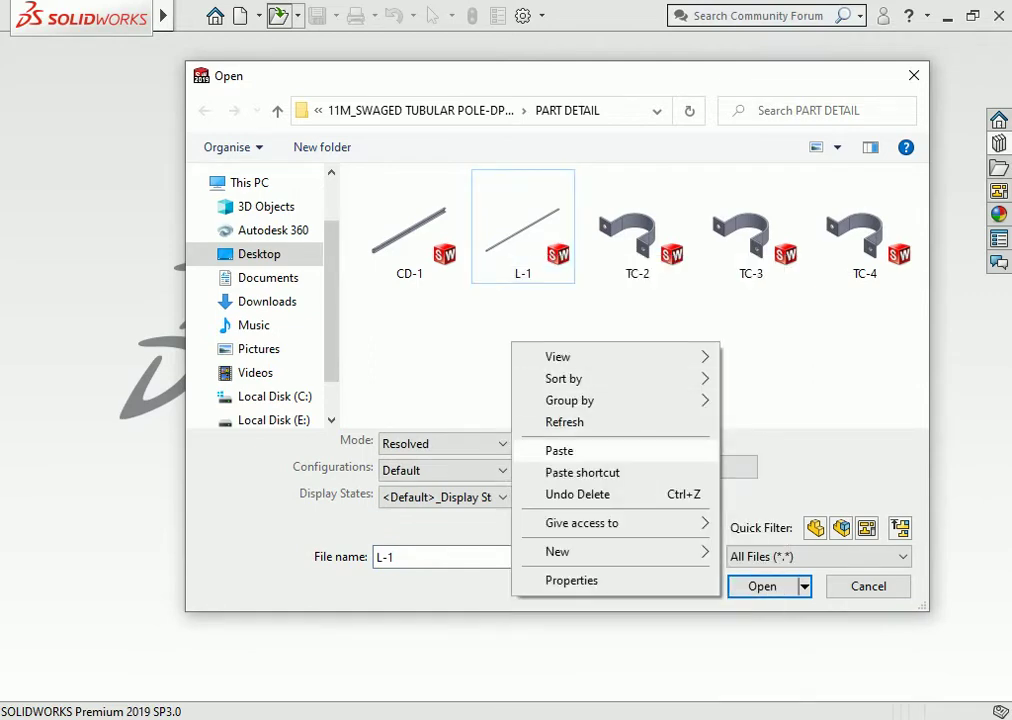
{"action": "left_click", "coordinate": [556, 451]}
Rename the copy to L-2, open it, and view it from the right.
{"action": "right_click", "coordinate": [523, 252]}
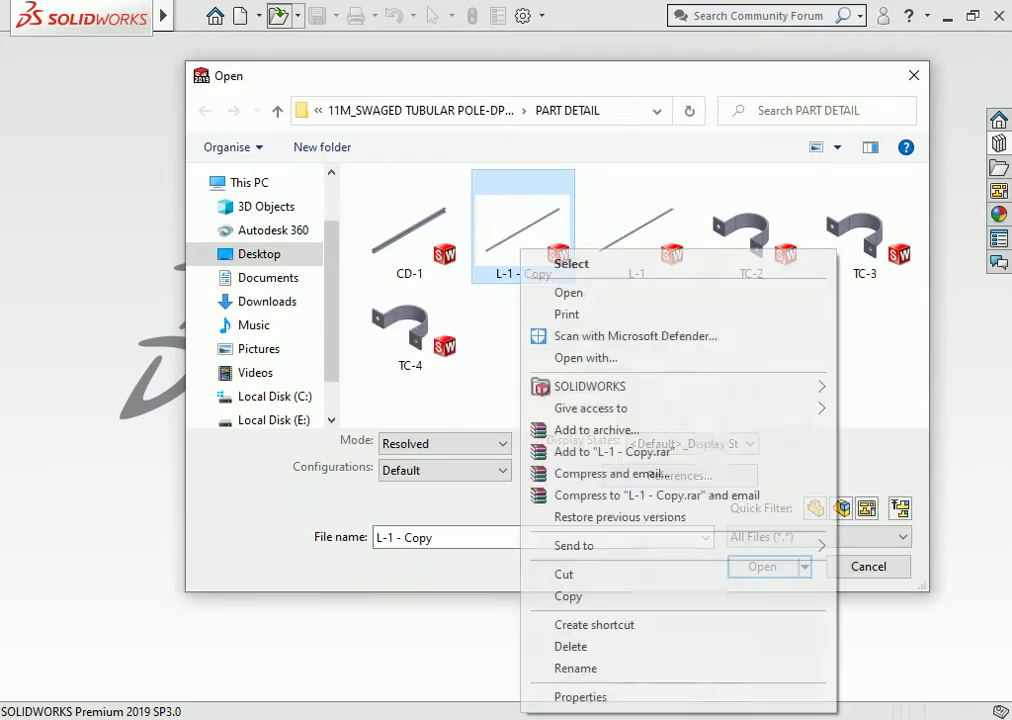
{"action": "left_click", "coordinate": [576, 668]}
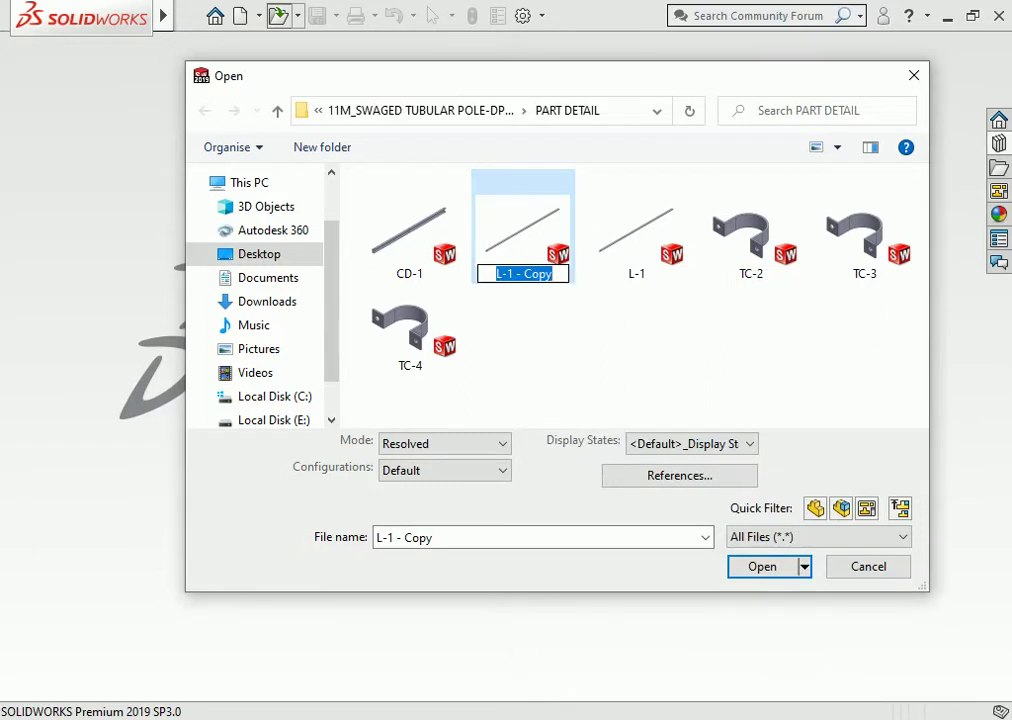
{"action": "left_click_drag", "start_coordinate": [507, 273], "coordinate": [636, 250]}
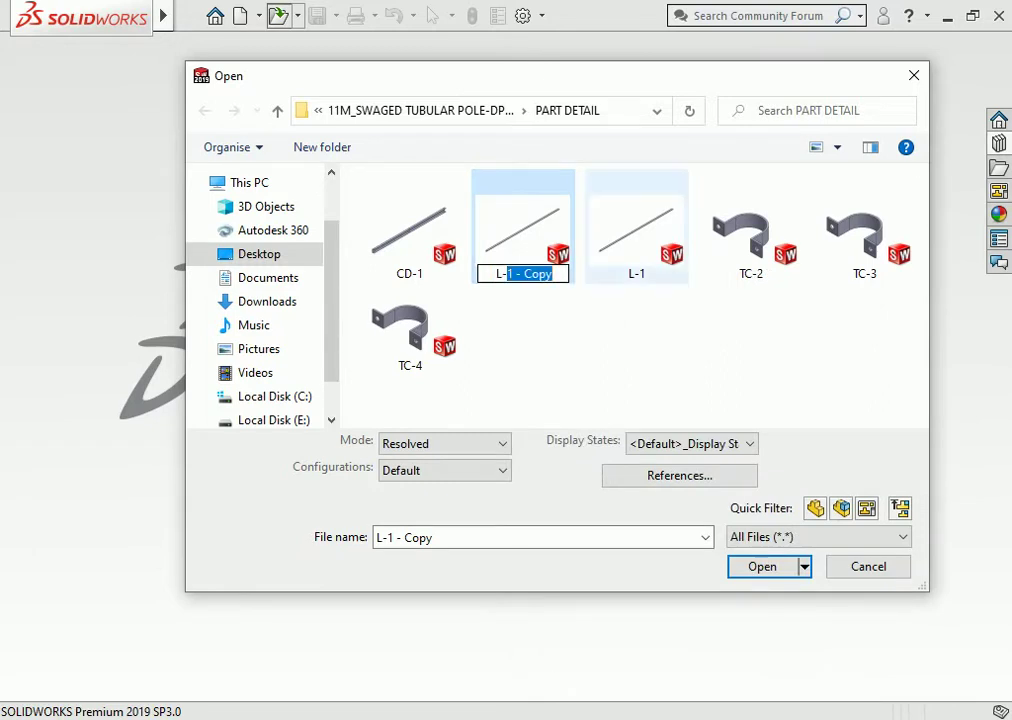
{"action": "type", "text": "2"}
{"action": "key", "text": "Return"}
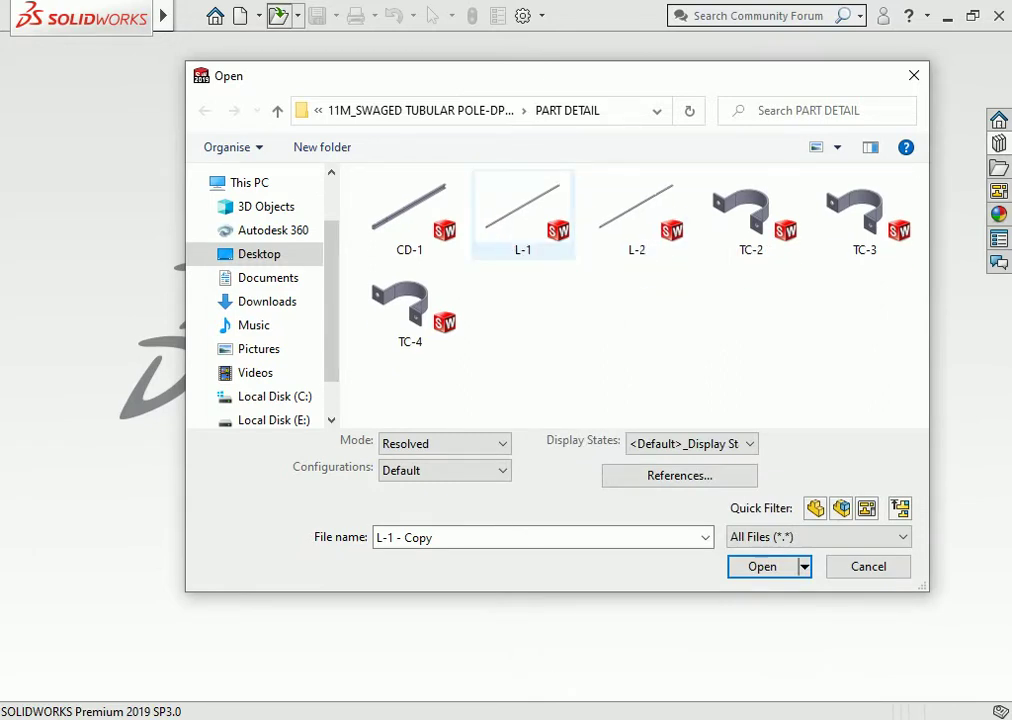
{"action": "left_click", "coordinate": [636, 210]}
{"action": "left_click", "coordinate": [762, 566]}
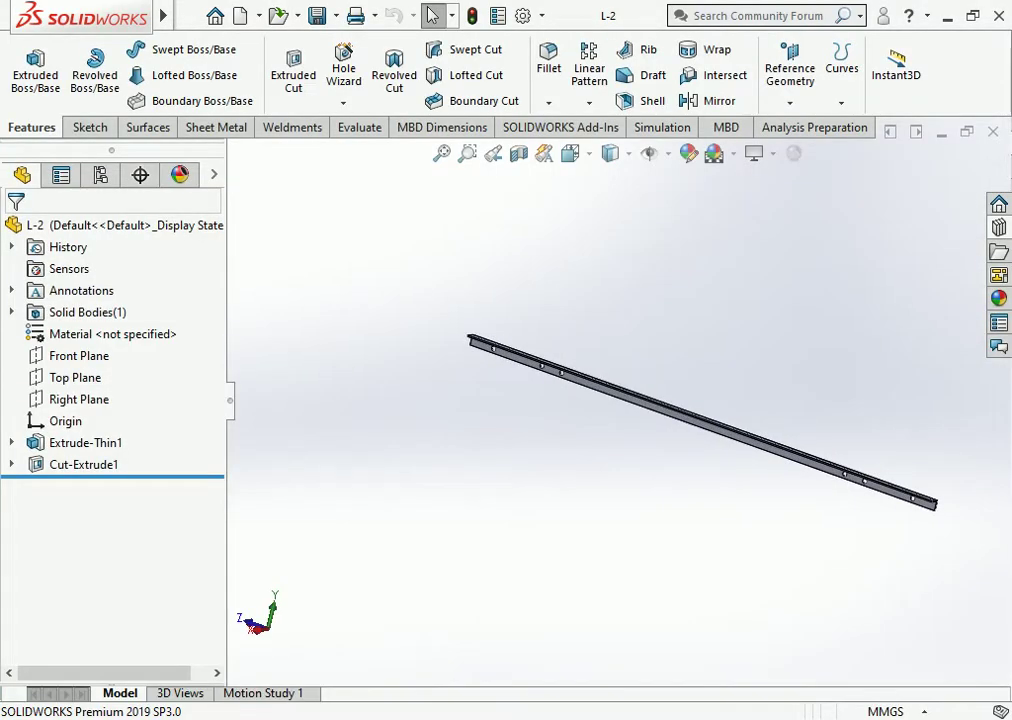
{"action": "key", "text": "ctrl+4"}
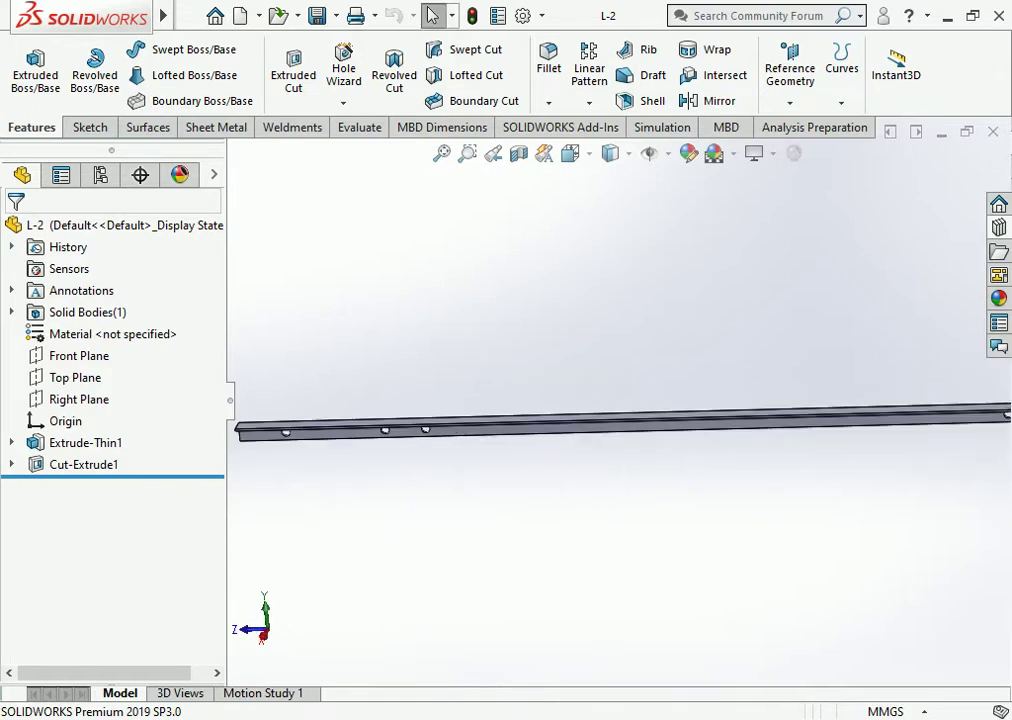
Change Extrude-Thin1's depth from 2071 mm to 2791 mm.
{"action": "left_click", "coordinate": [700, 428]}
{"action": "left_click", "coordinate": [773, 366]}
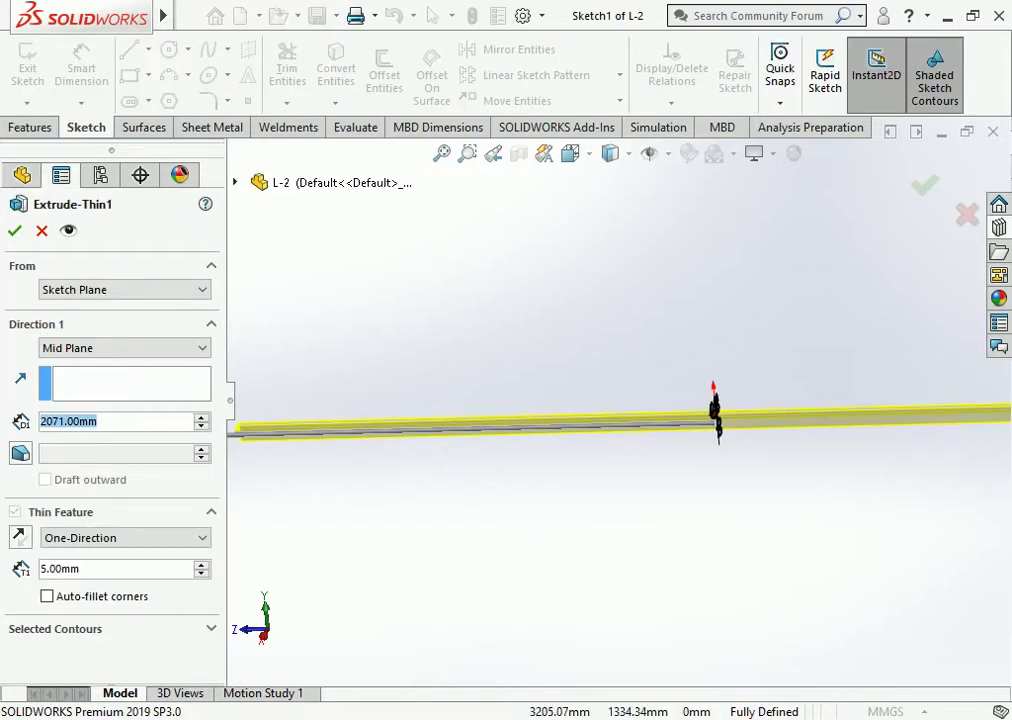
{"action": "type", "text": "29"}
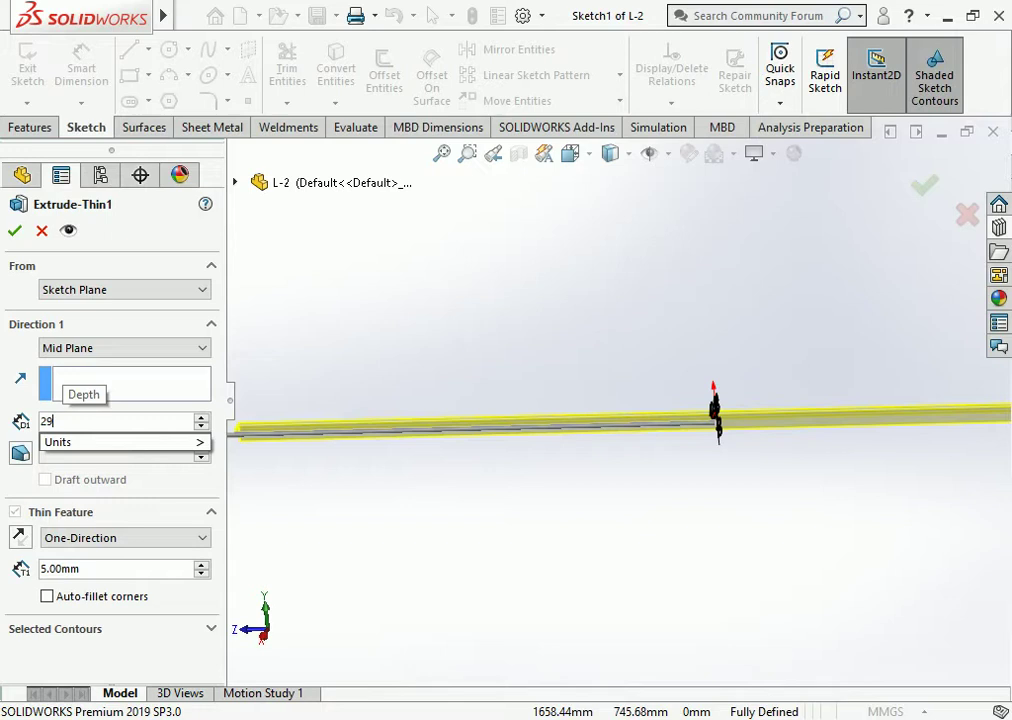
{"action": "key", "text": "BackSpace"}
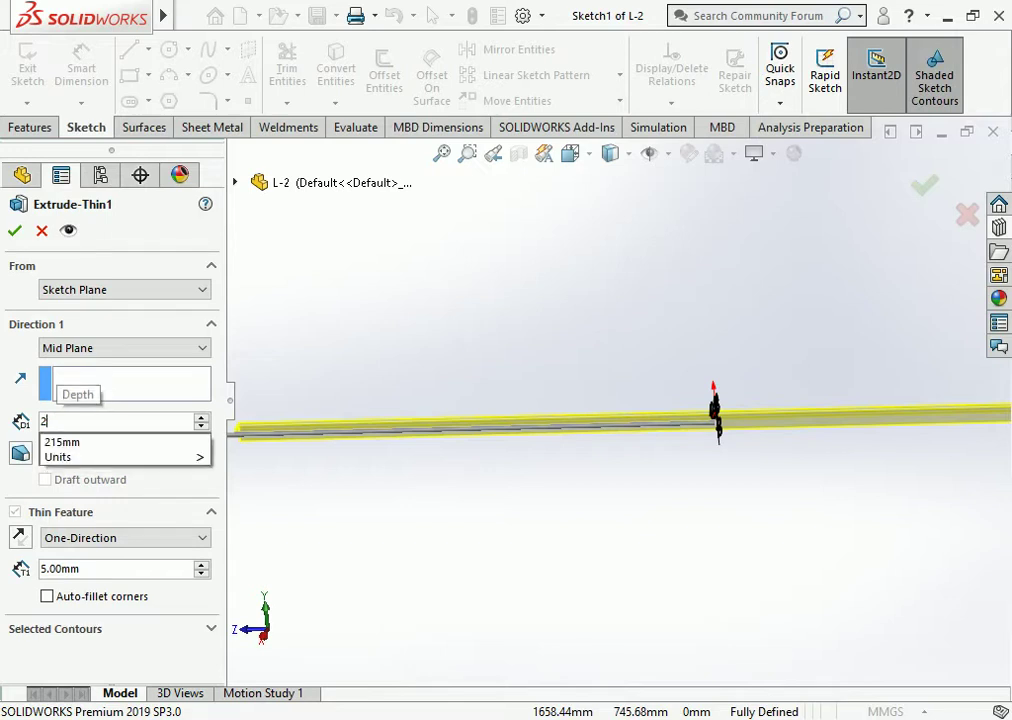
{"action": "type", "text": "79"}
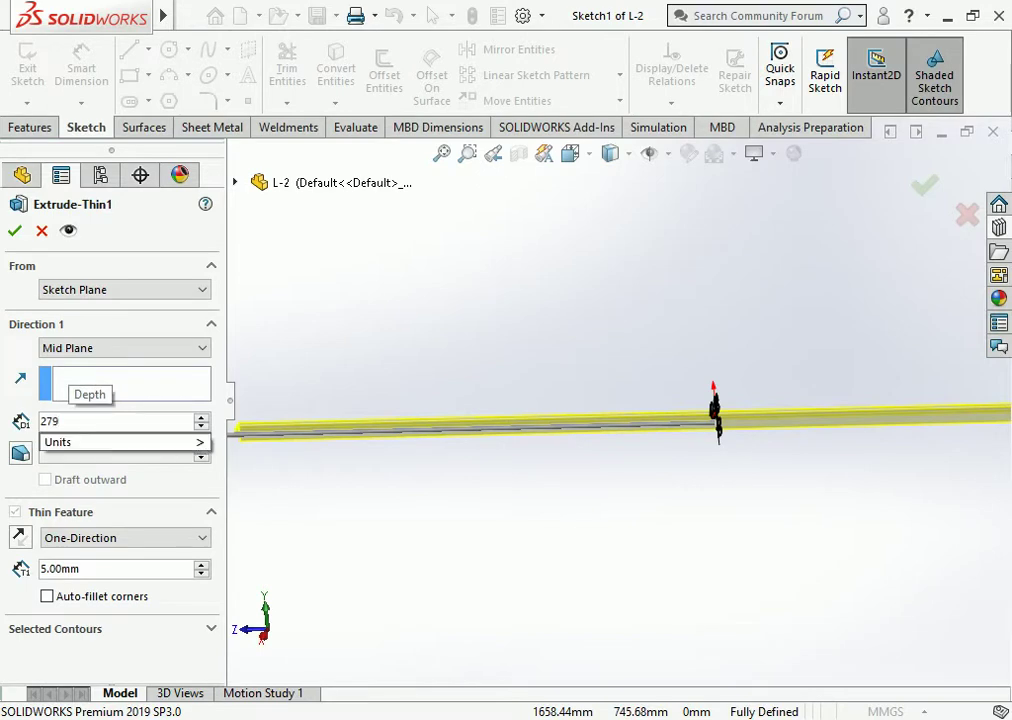
{"action": "type", "text": "1"}
{"action": "key", "text": "Return"}
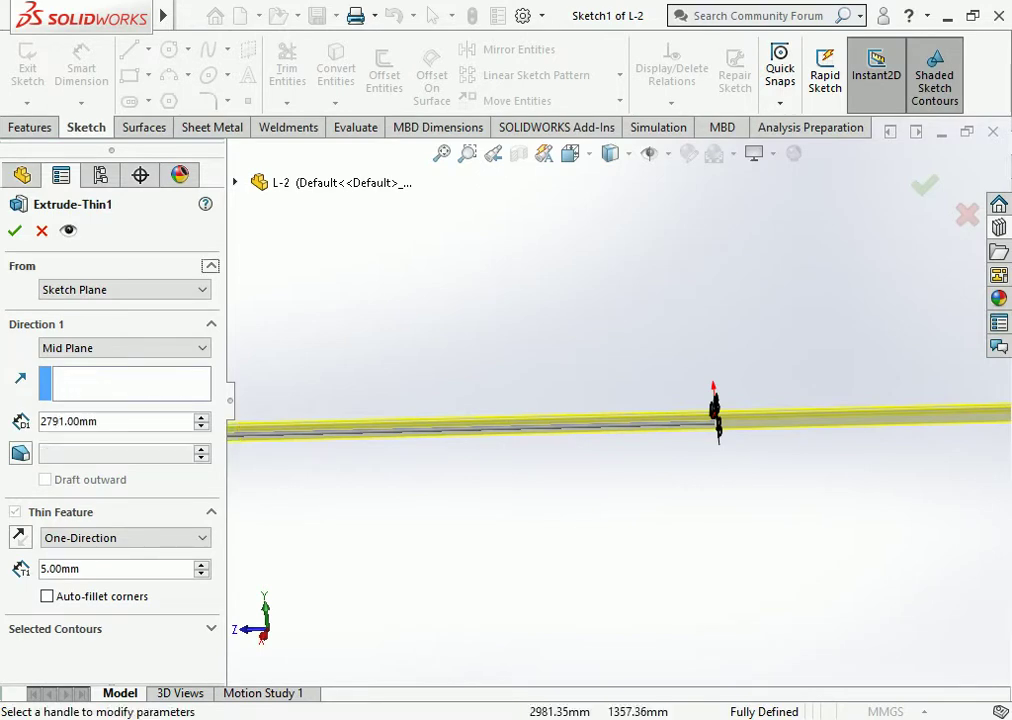
{"action": "left_click", "coordinate": [14, 230]}
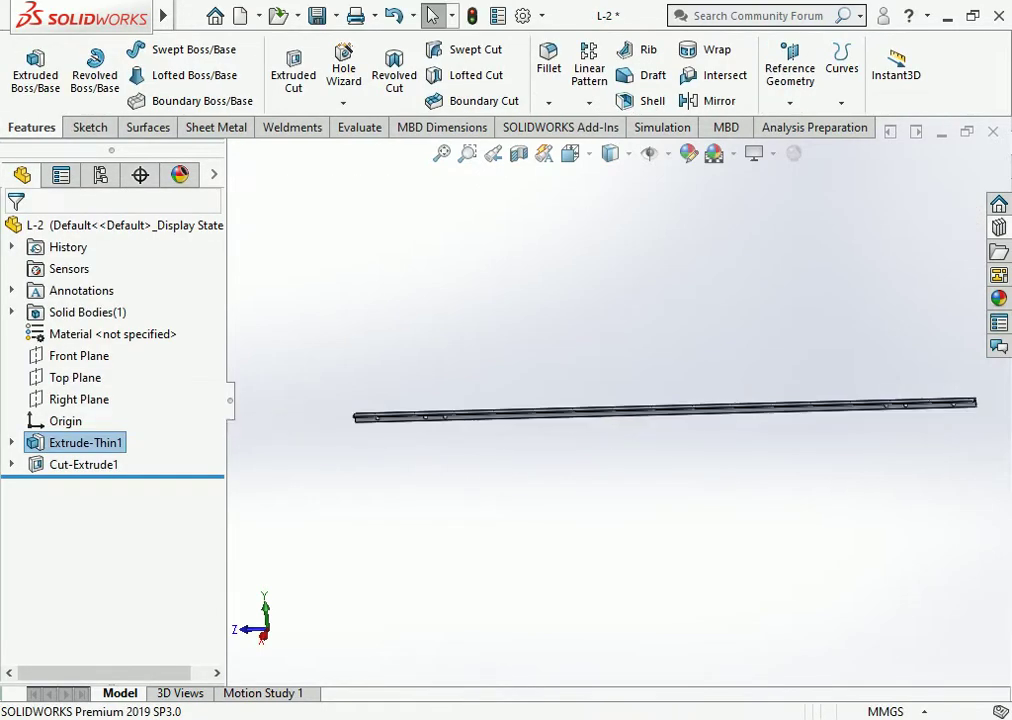
View the lengthened angle from the Front, then from the Right.
{"action": "left_click", "coordinate": [571, 153]}
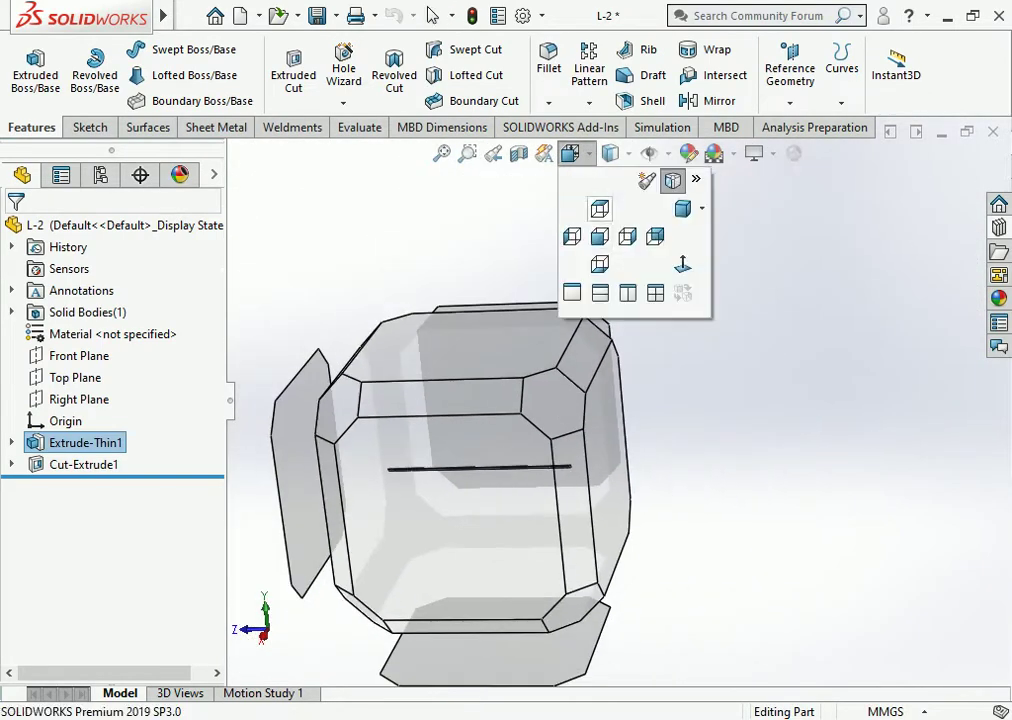
{"action": "left_click", "coordinate": [599, 208]}
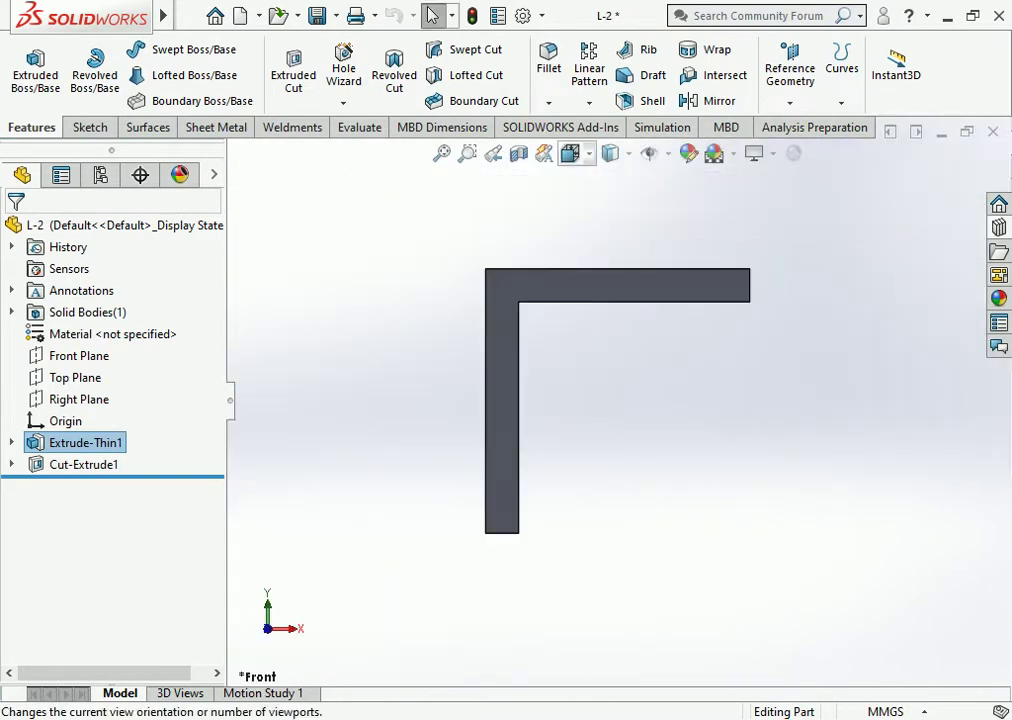
{"action": "left_click", "coordinate": [571, 153]}
{"action": "left_click", "coordinate": [627, 236]}
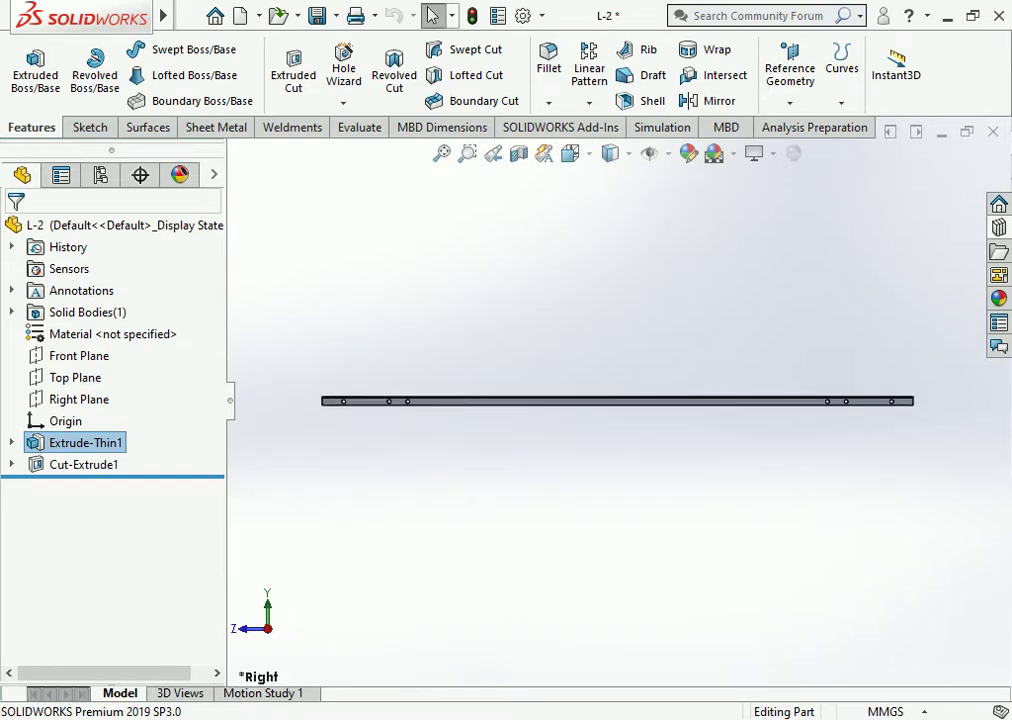
{"action": "left_click", "coordinate": [86, 127]}
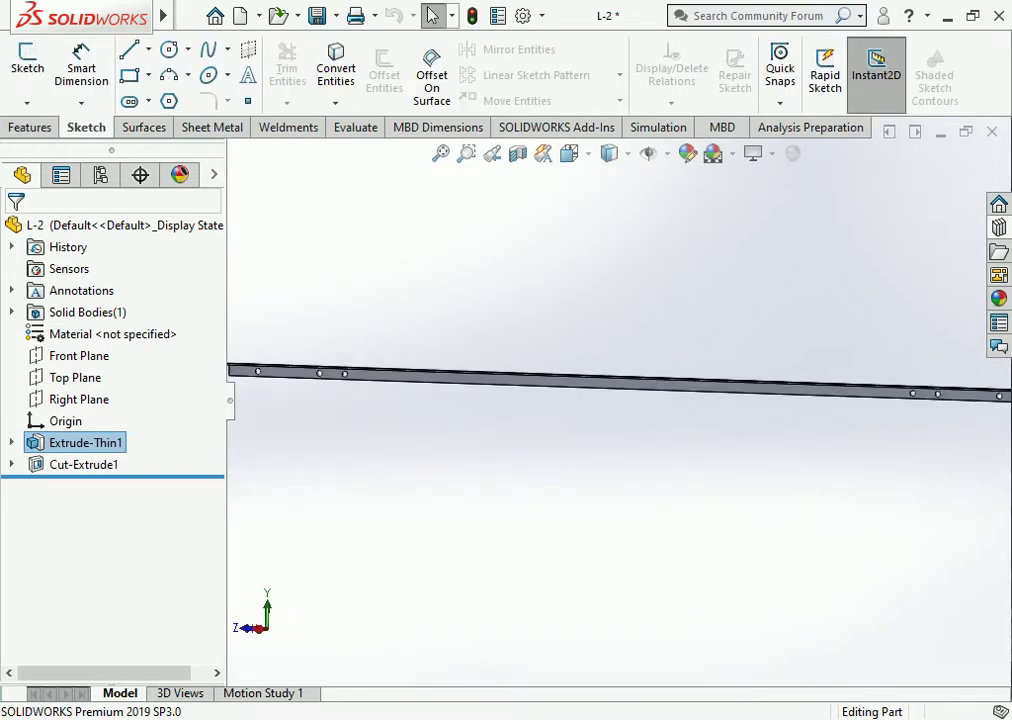
Edit Cut-Extrude1's Sketch2 and change the first hole's 101 mm end offset to 60 mm.
{"action": "left_click", "coordinate": [83, 464]}
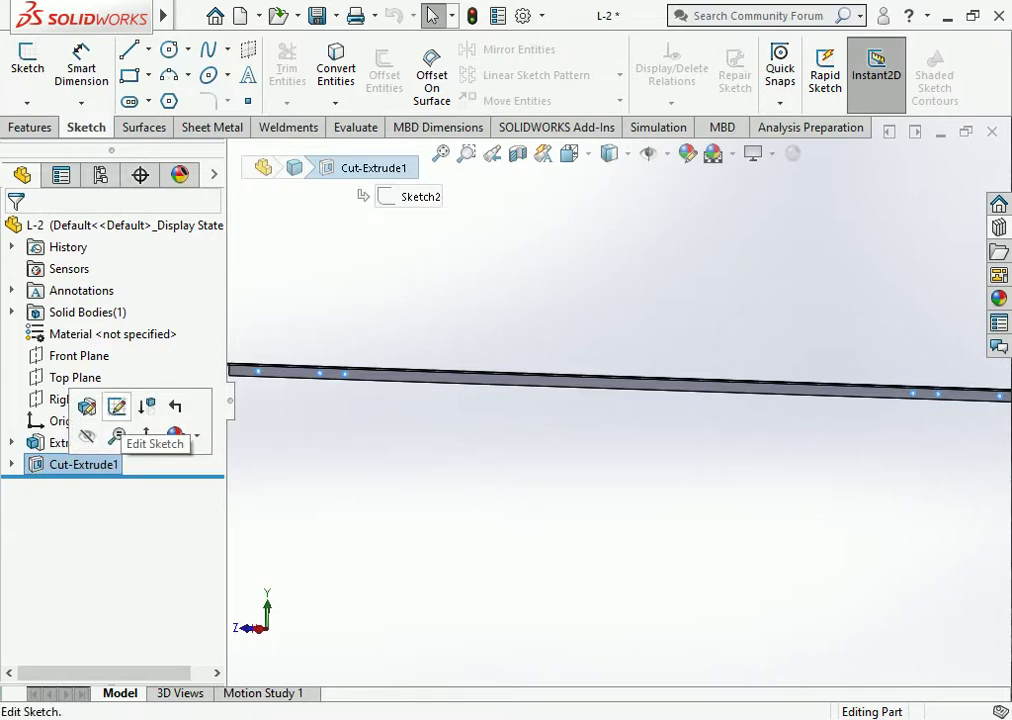
{"action": "left_click", "coordinate": [116, 406]}
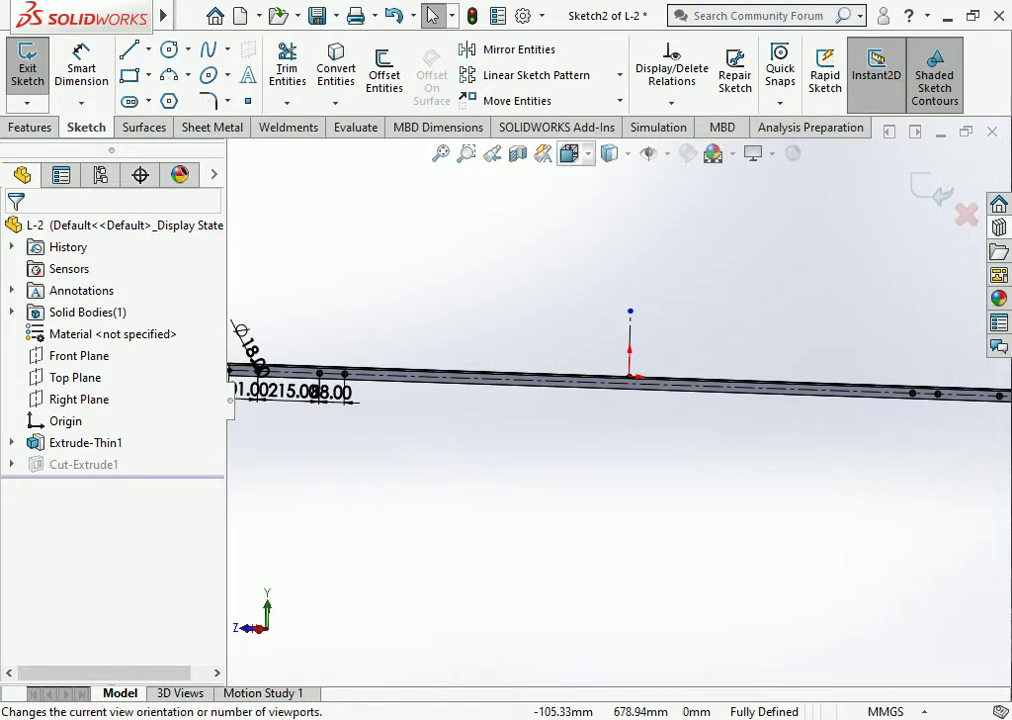
{"action": "left_click", "coordinate": [569, 153]}
{"action": "left_click", "coordinate": [569, 153]}
{"action": "left_click", "coordinate": [671, 174]}
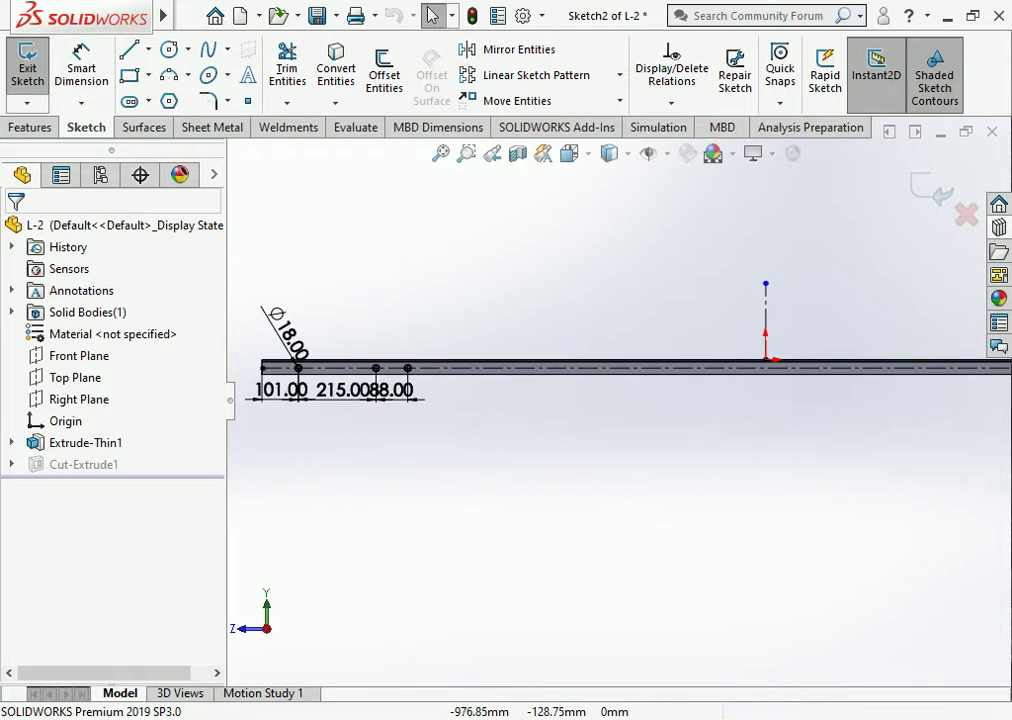
{"action": "scroll", "coordinate": [235, 398], "scroll_direction": "down", "scroll_amount": 3}
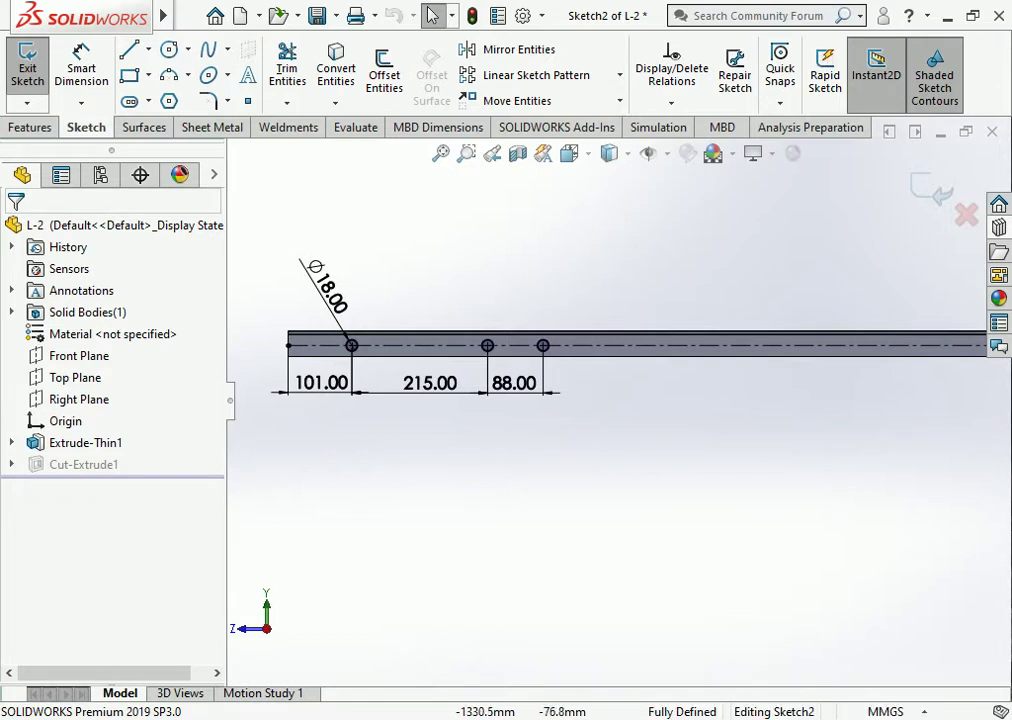
{"action": "left_click", "coordinate": [321, 383]}
{"action": "type", "text": "6"}
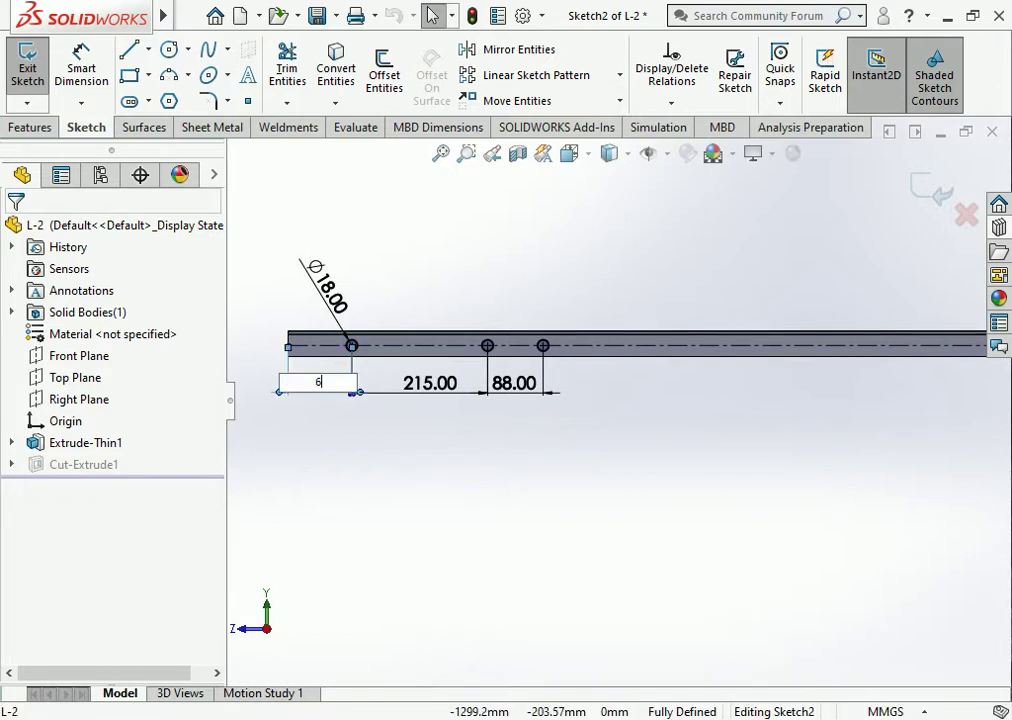
{"action": "type", "text": "0"}
{"action": "key", "text": "Return"}
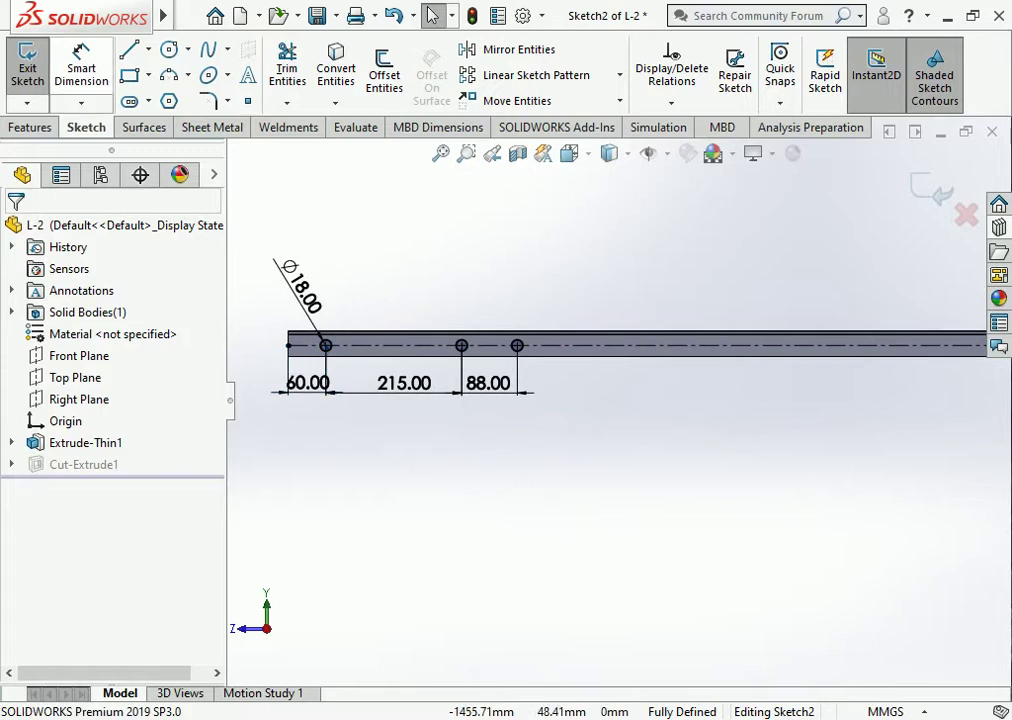
Delete the middle and third hole circles with their 215 and 88 mm dimensions.
{"action": "scroll", "coordinate": [440, 345], "scroll_direction": "down", "scroll_amount": 2}
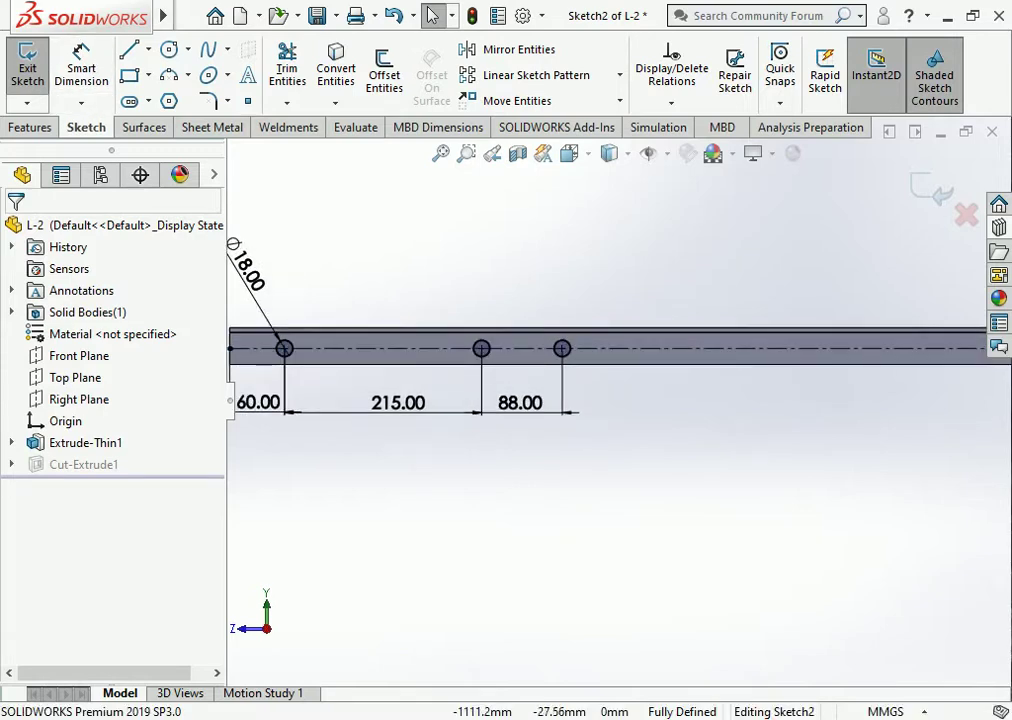
{"action": "left_click", "coordinate": [489, 353]}
{"action": "key", "text": "Delete"}
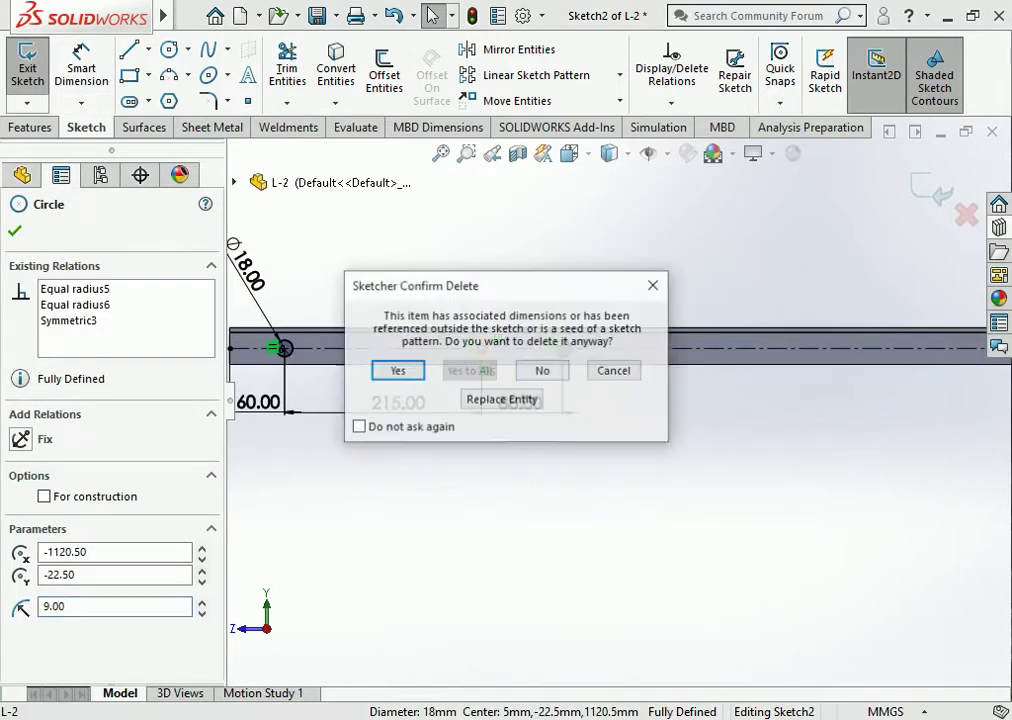
{"action": "key", "text": "Return"}
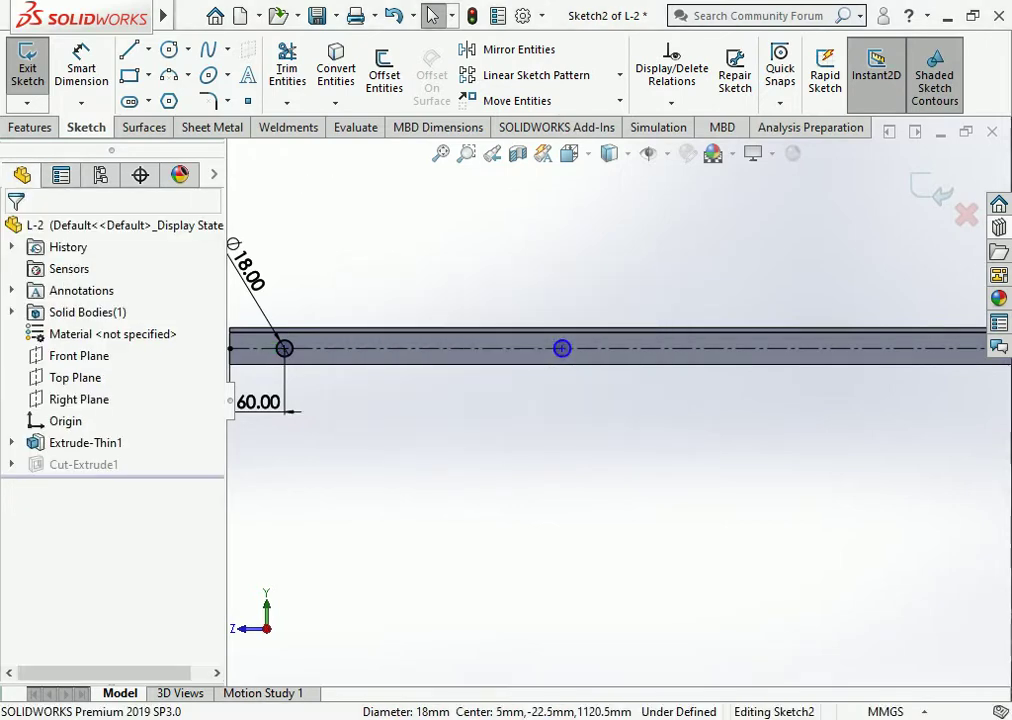
{"action": "left_click", "coordinate": [563, 347]}
{"action": "key", "text": "Delete"}
Delete the left hole of the group near the bar's right end.
{"action": "scroll", "coordinate": [620, 400], "scroll_direction": "up", "scroll_amount": 3}
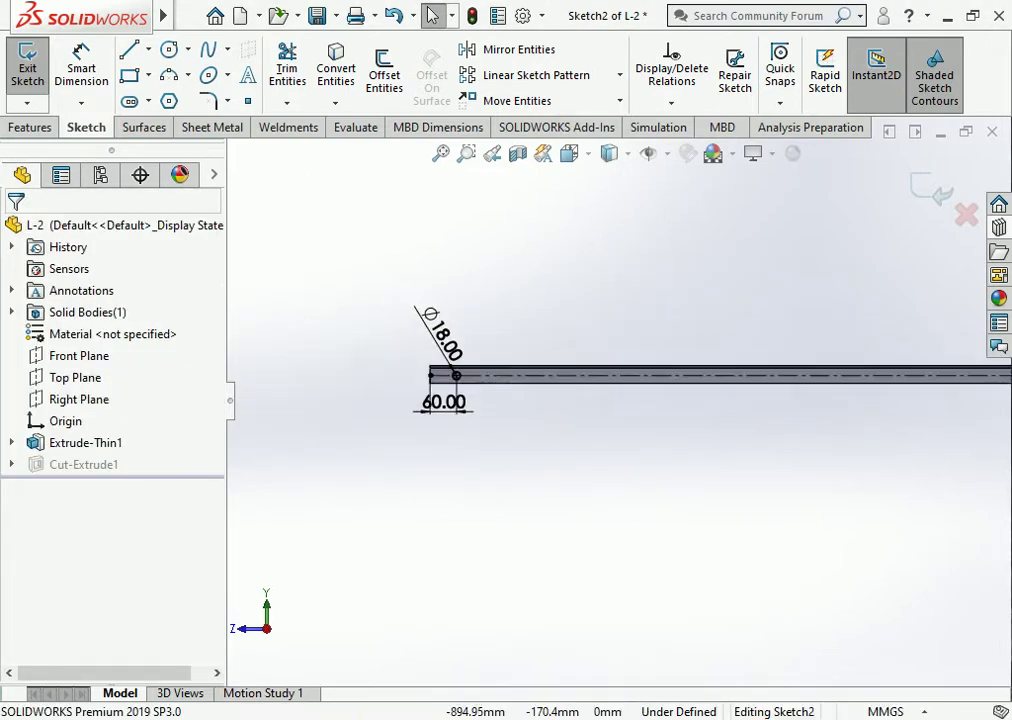
{"action": "scroll", "coordinate": [620, 400], "scroll_direction": "up", "scroll_amount": 2}
{"action": "scroll", "coordinate": [620, 400], "scroll_direction": "up", "scroll_amount": 1}
{"action": "scroll", "coordinate": [900, 420], "scroll_direction": "down", "scroll_amount": 3}
{"action": "scroll", "coordinate": [745, 335], "scroll_direction": "down", "scroll_amount": 3}
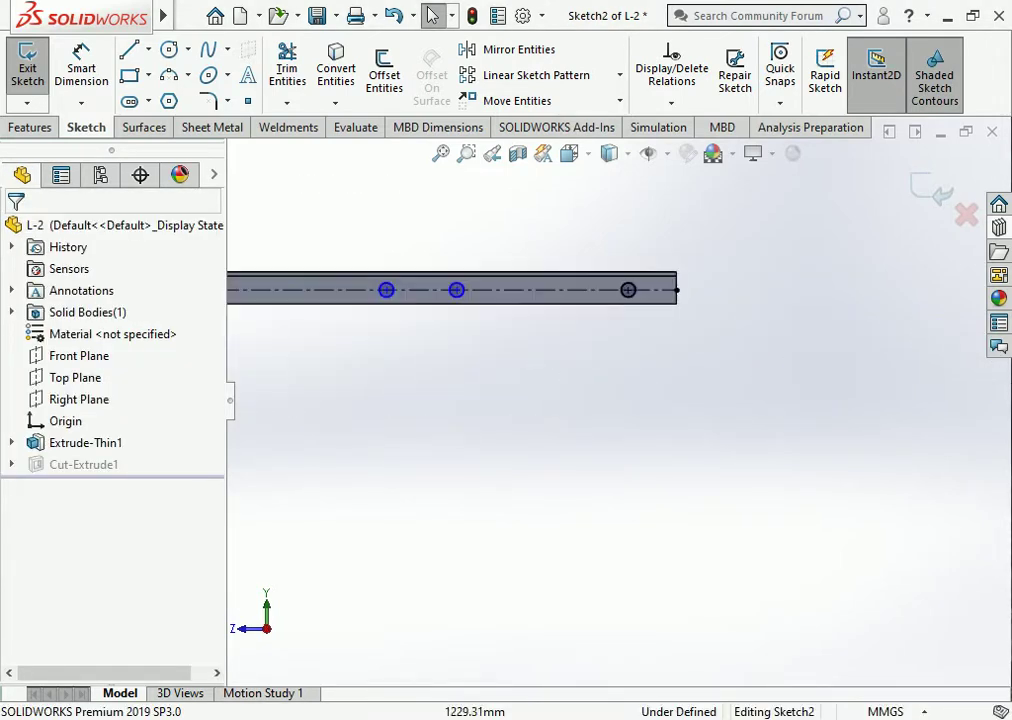
{"action": "scroll", "coordinate": [745, 335], "scroll_direction": "down", "scroll_amount": 2}
{"action": "left_click", "coordinate": [346, 301]}
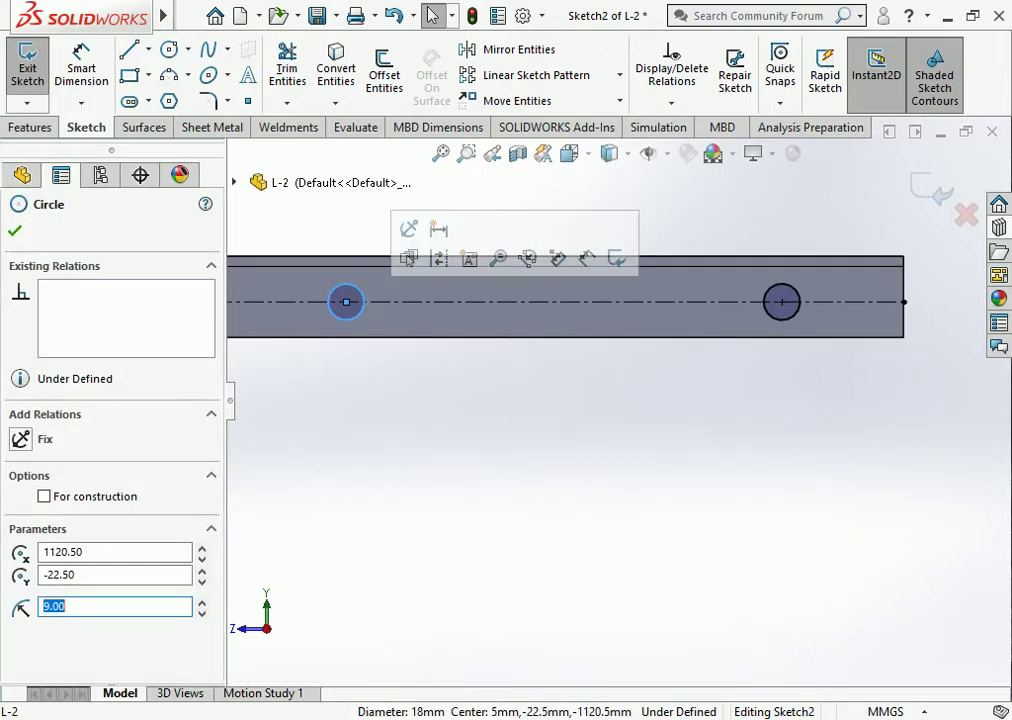
{"action": "key", "text": "Escape"}
{"action": "scroll", "coordinate": [494, 444], "scroll_direction": "up", "scroll_amount": 1}
{"action": "scroll", "coordinate": [494, 444], "scroll_direction": "up", "scroll_amount": 3}
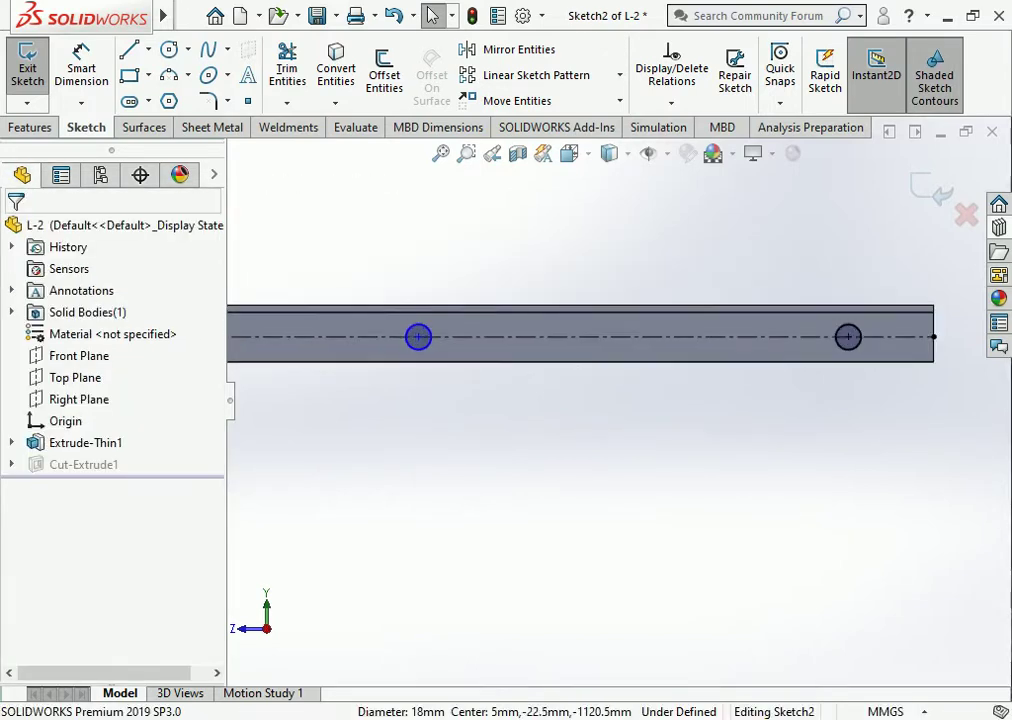
{"action": "key", "text": "Delete"}
{"action": "scroll", "coordinate": [692, 404], "scroll_direction": "up", "scroll_amount": 2}
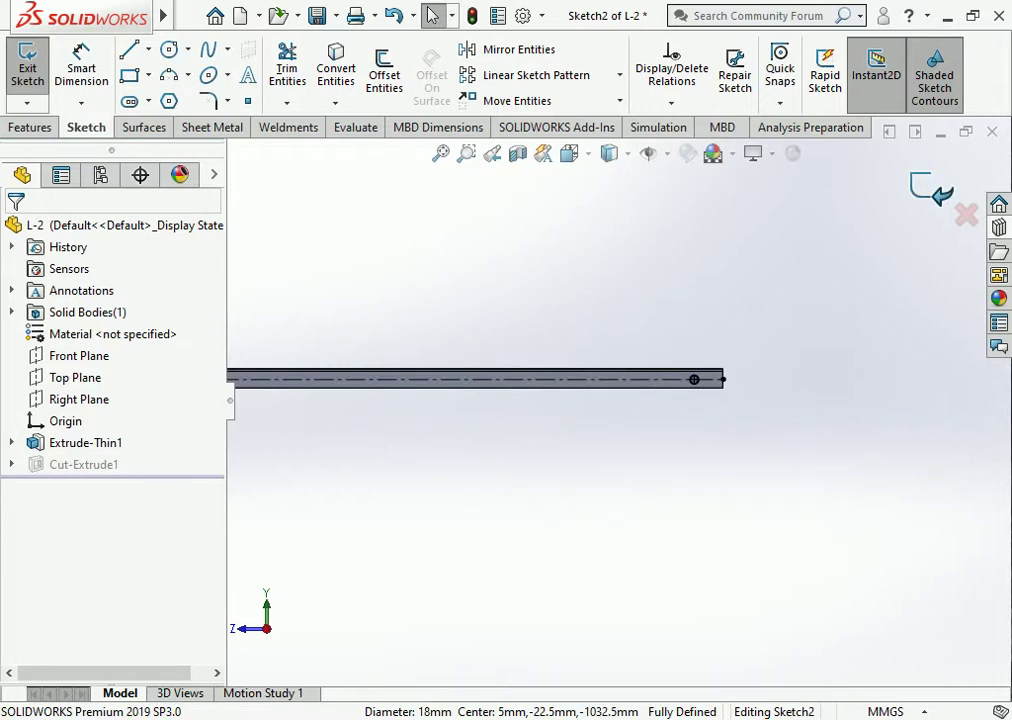
Exit the hole sketch with Ctrl+B, zoom to fit, and save L-2.
{"action": "key", "text": "ctrl+b"}
{"action": "key", "text": "f"}
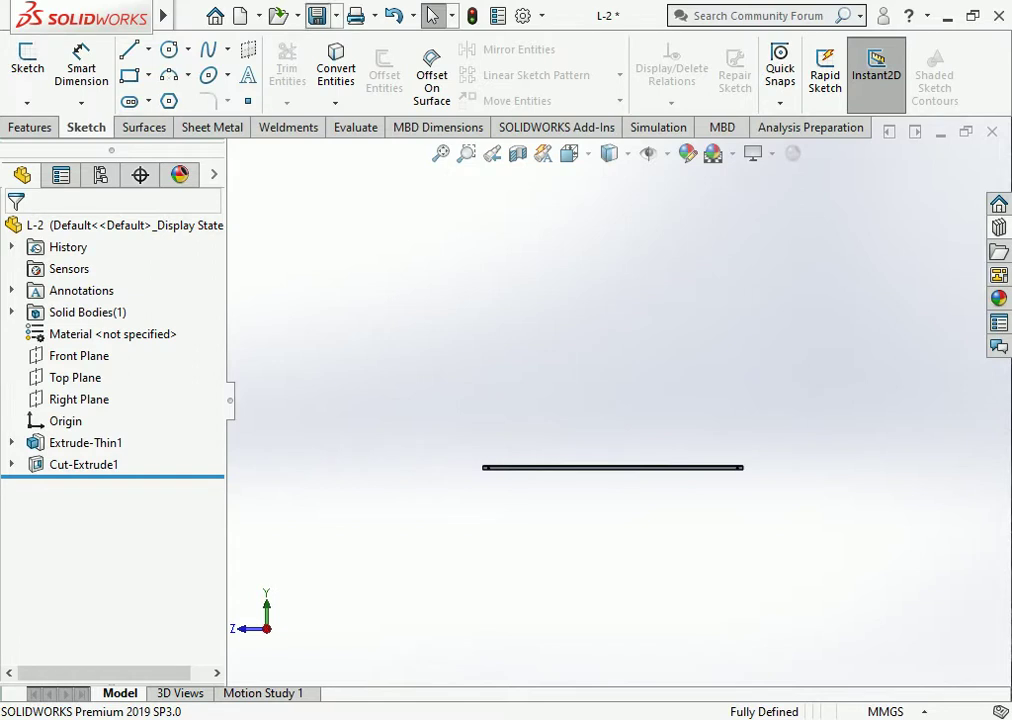
{"action": "key", "text": "ctrl+s"}
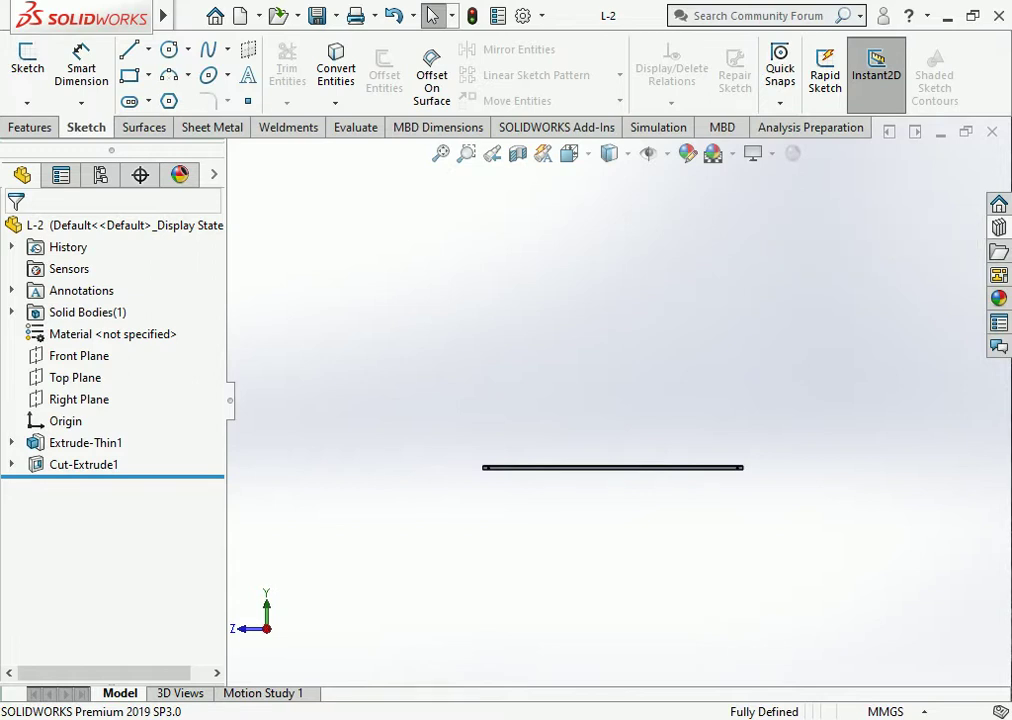
Close the L-2 part and delete Cut-Extrude1 from the pole assembly.
{"action": "key", "text": "ctrl+w"}
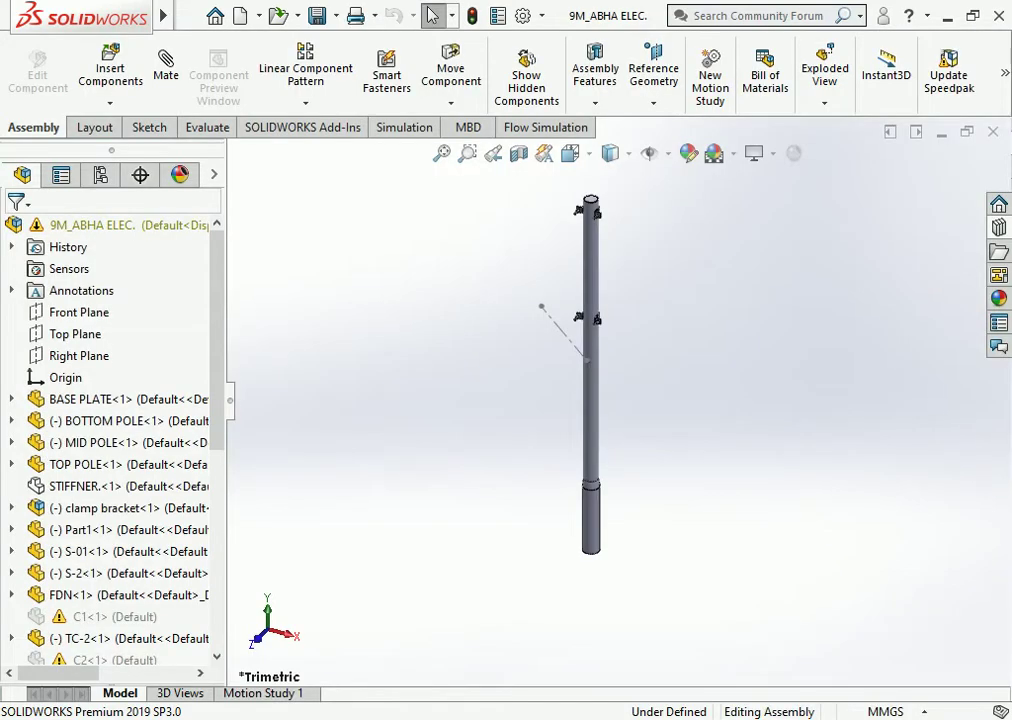
{"action": "scroll", "coordinate": [110, 440], "scroll_direction": "down", "scroll_amount": 3}
{"action": "scroll", "coordinate": [110, 440], "scroll_direction": "down", "scroll_amount": 2}
{"action": "scroll", "coordinate": [110, 440], "scroll_direction": "down", "scroll_amount": 1}
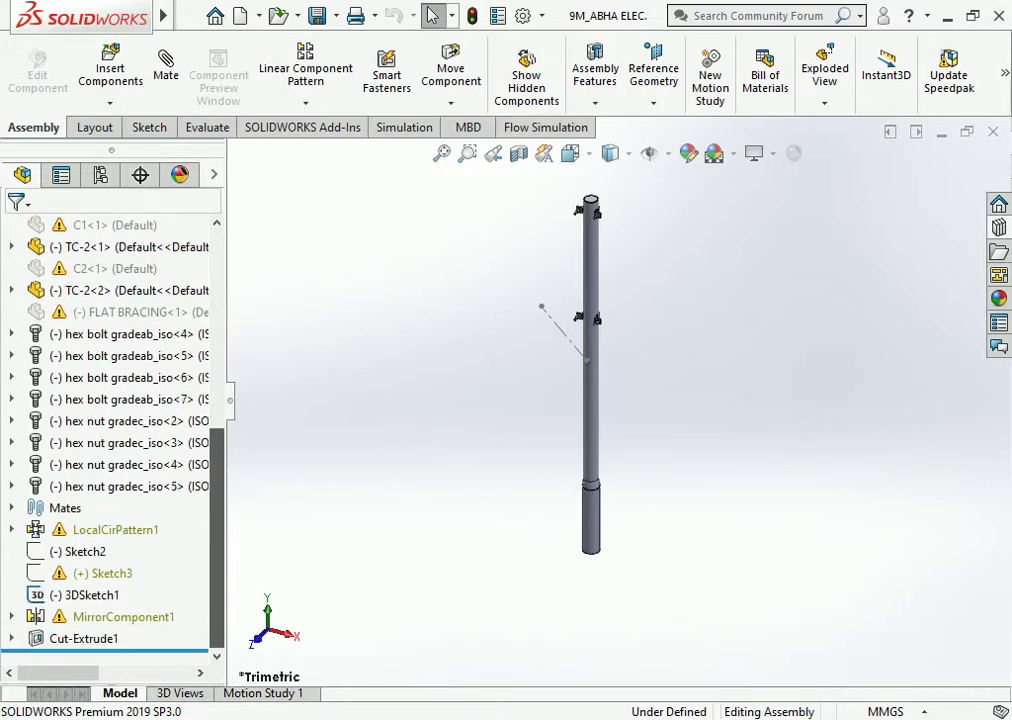
{"action": "left_click", "coordinate": [75, 638]}
{"action": "right_click", "coordinate": [75, 638]}
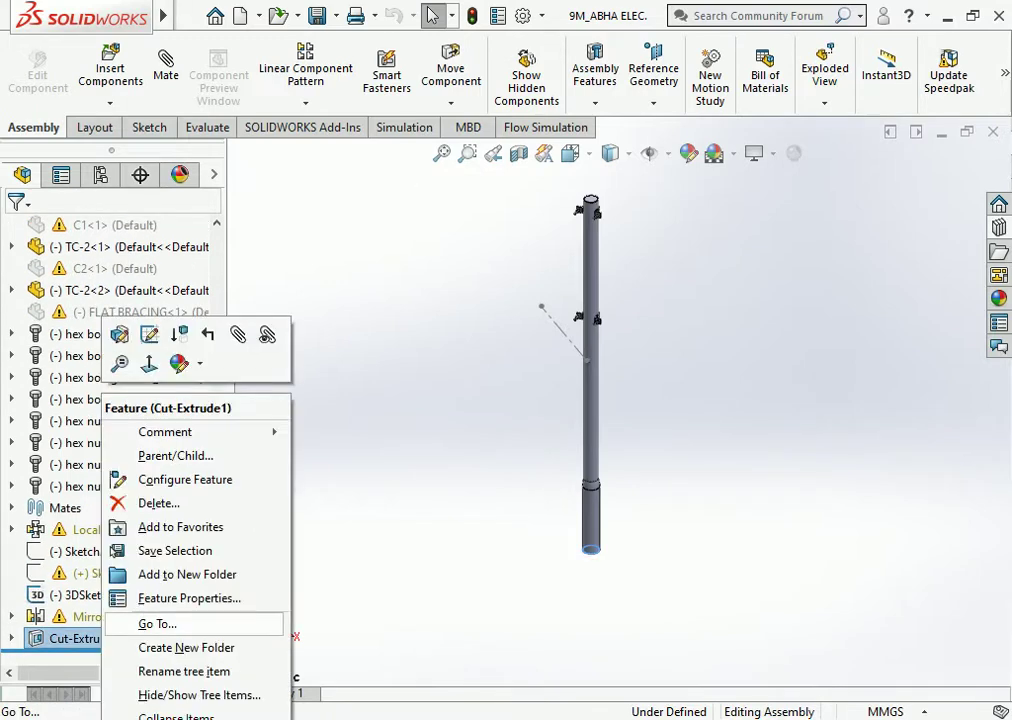
{"action": "left_click", "coordinate": [158, 503]}
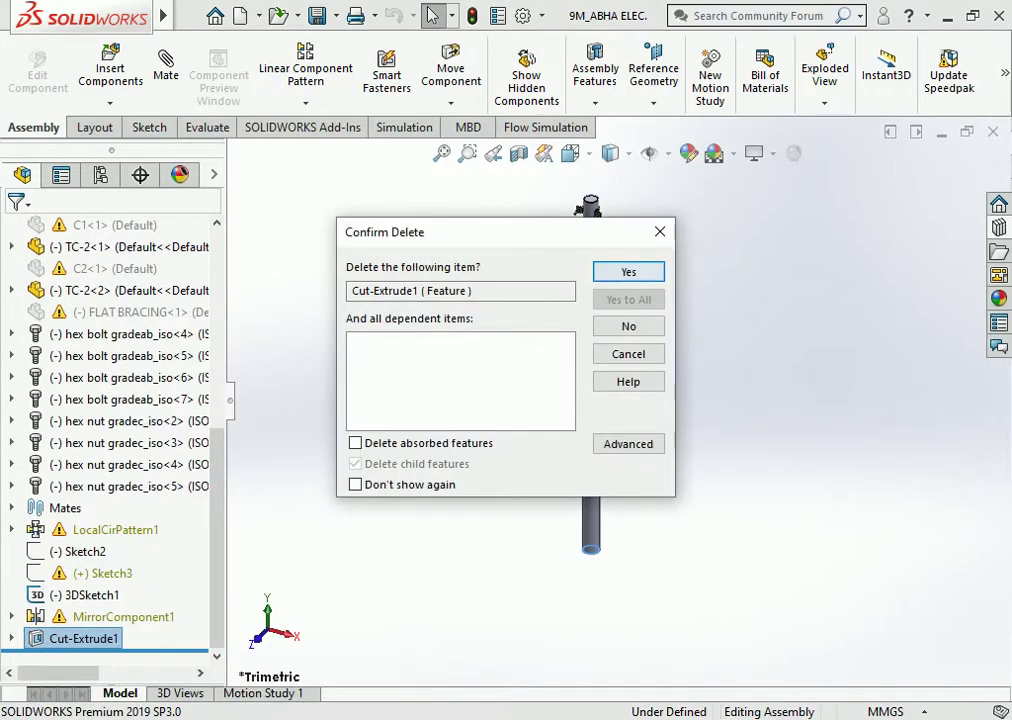
{"action": "left_click", "coordinate": [626, 271]}
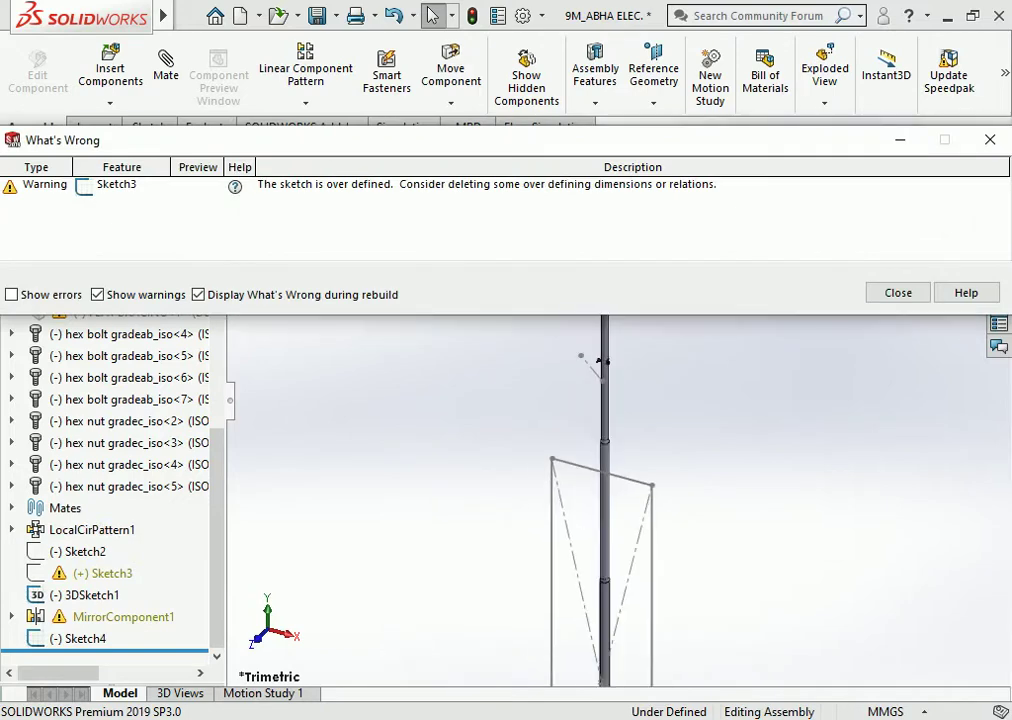
{"action": "key", "text": "Escape"}
Delete Sketch4 from the assembly tree and dismiss the rebuild warning.
{"action": "left_click", "coordinate": [78, 638]}
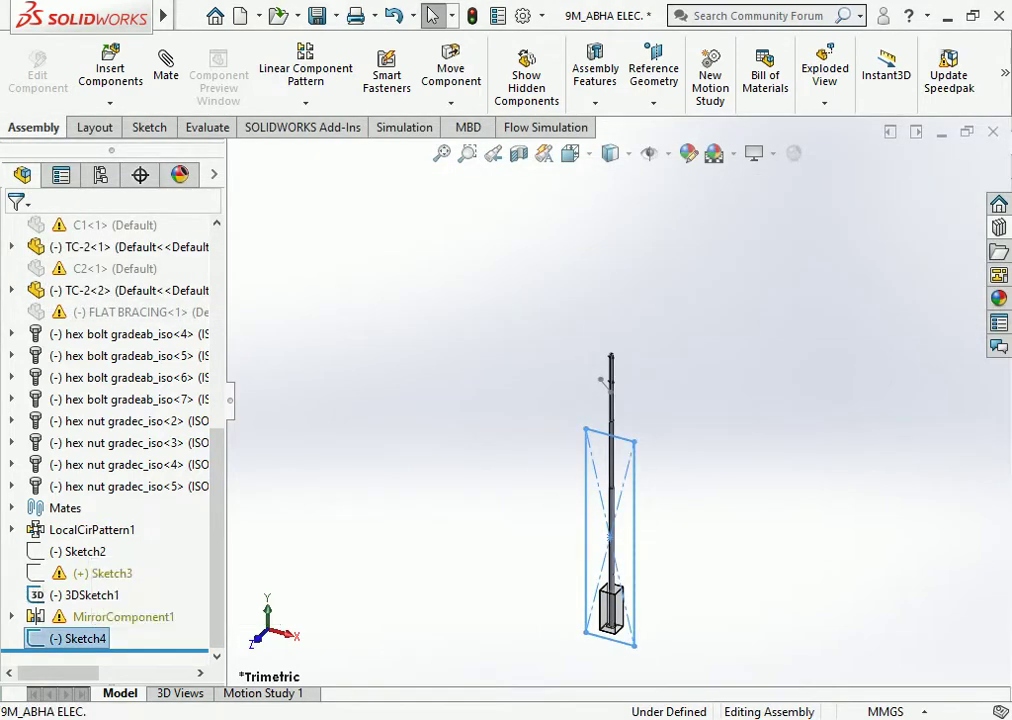
{"action": "right_click", "coordinate": [78, 638]}
{"action": "left_click", "coordinate": [140, 501]}
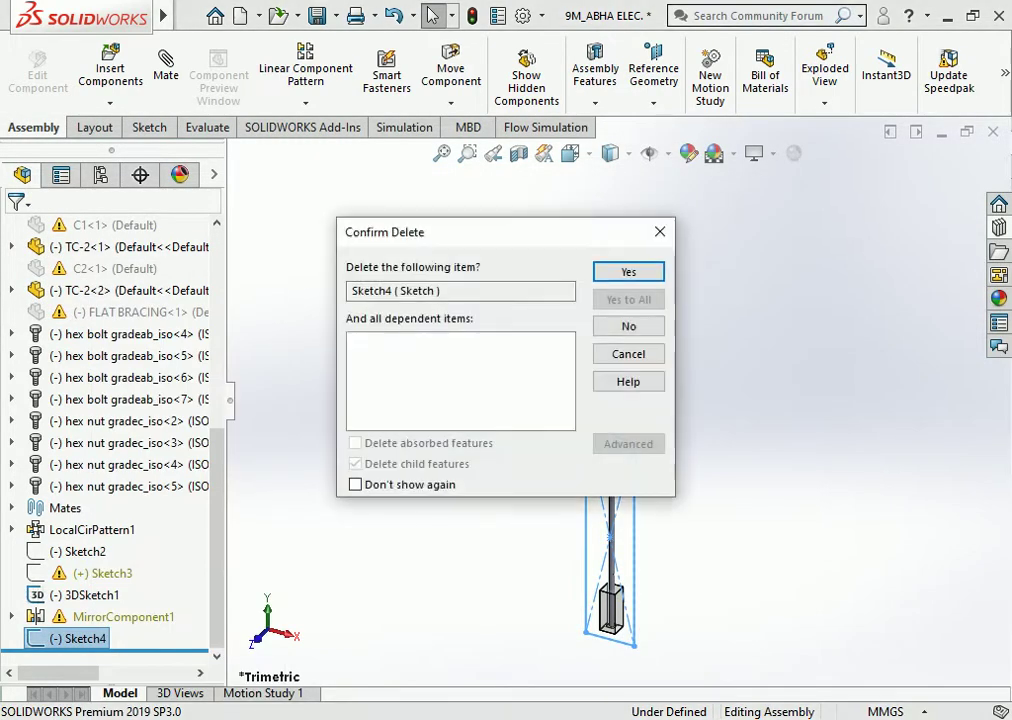
{"action": "key", "text": "Return"}
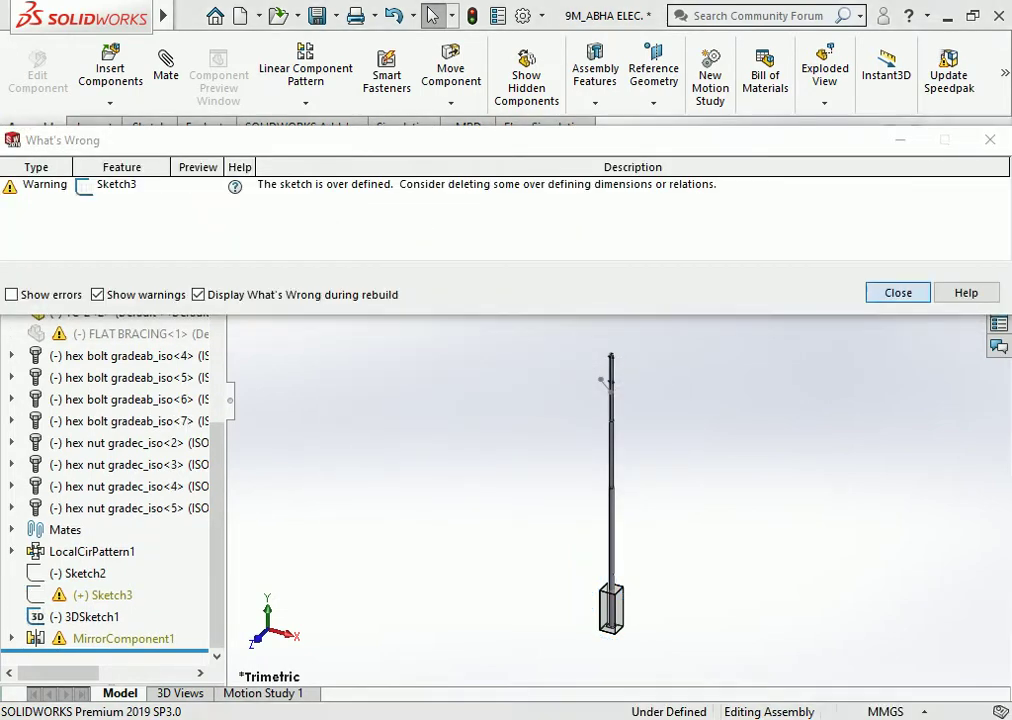
{"action": "key", "text": "Escape"}
Delete the 3DSketch1 line beside the pole along with its dependent mate.
{"action": "scroll", "coordinate": [615, 390], "scroll_direction": "down", "scroll_amount": 3}
{"action": "scroll", "coordinate": [615, 390], "scroll_direction": "down", "scroll_amount": 5}
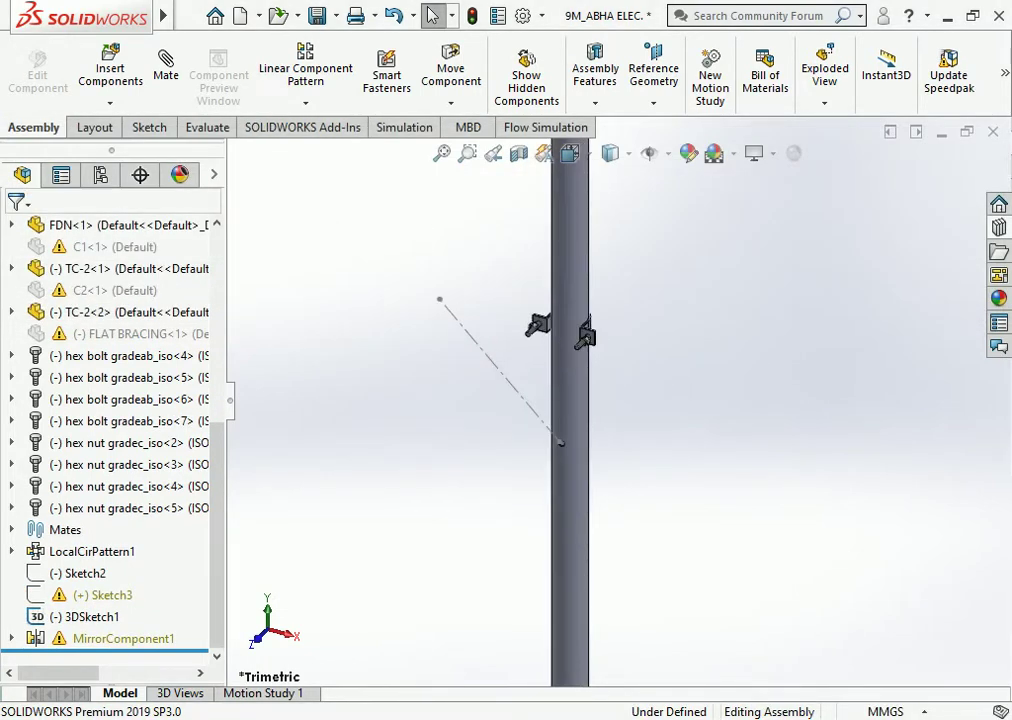
{"action": "left_click", "coordinate": [548, 427]}
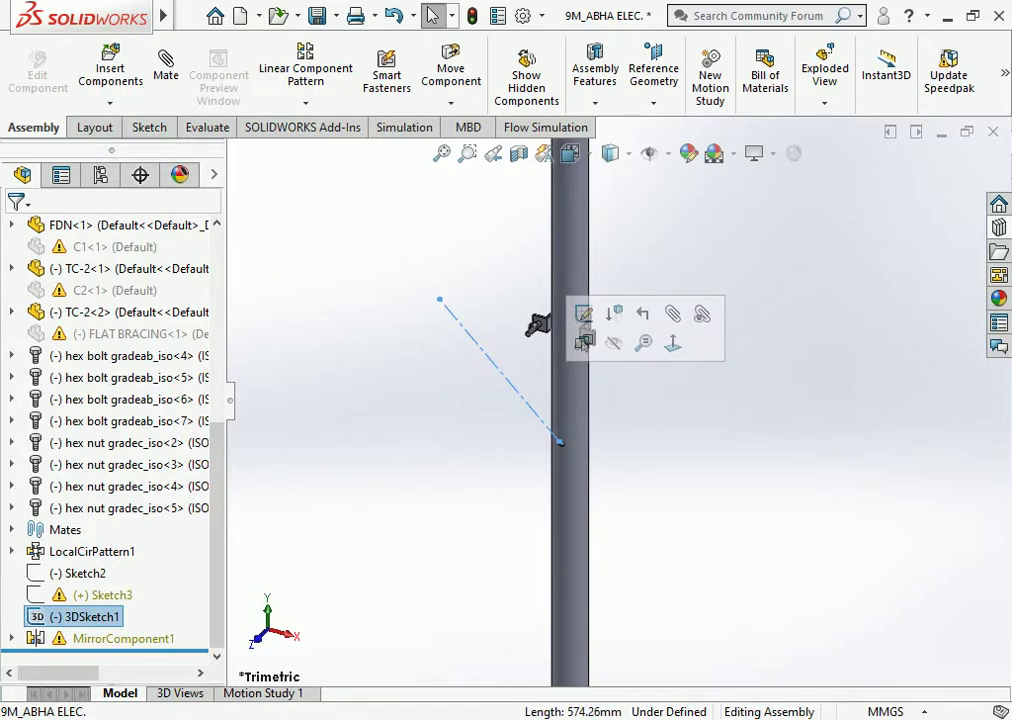
{"action": "key", "text": "Delete"}
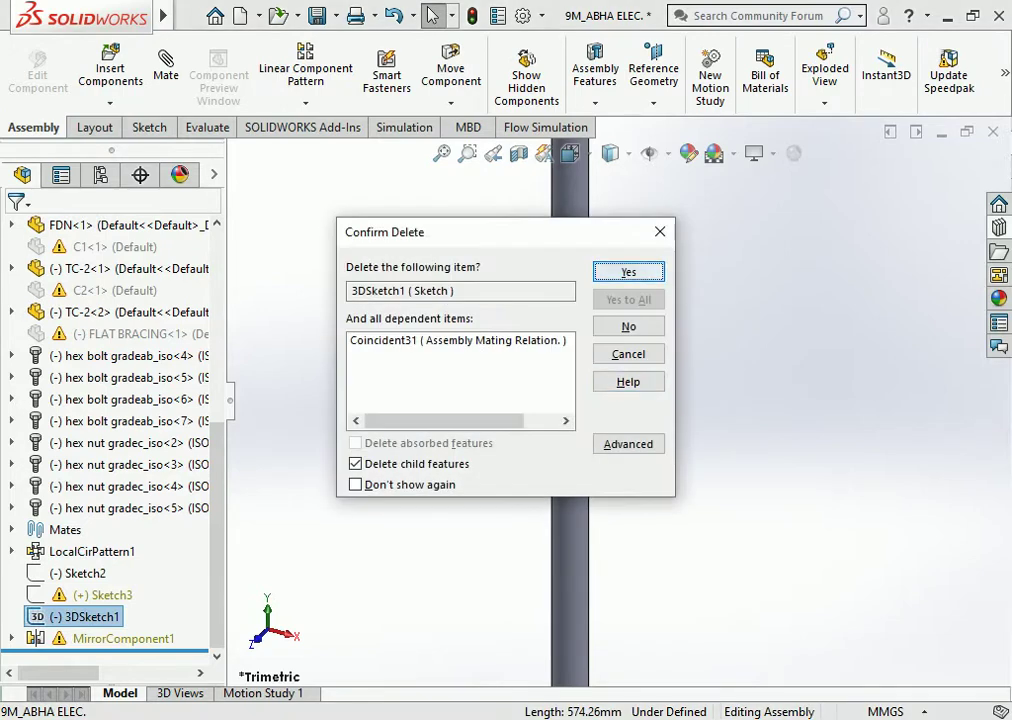
{"action": "key", "text": "Return"}
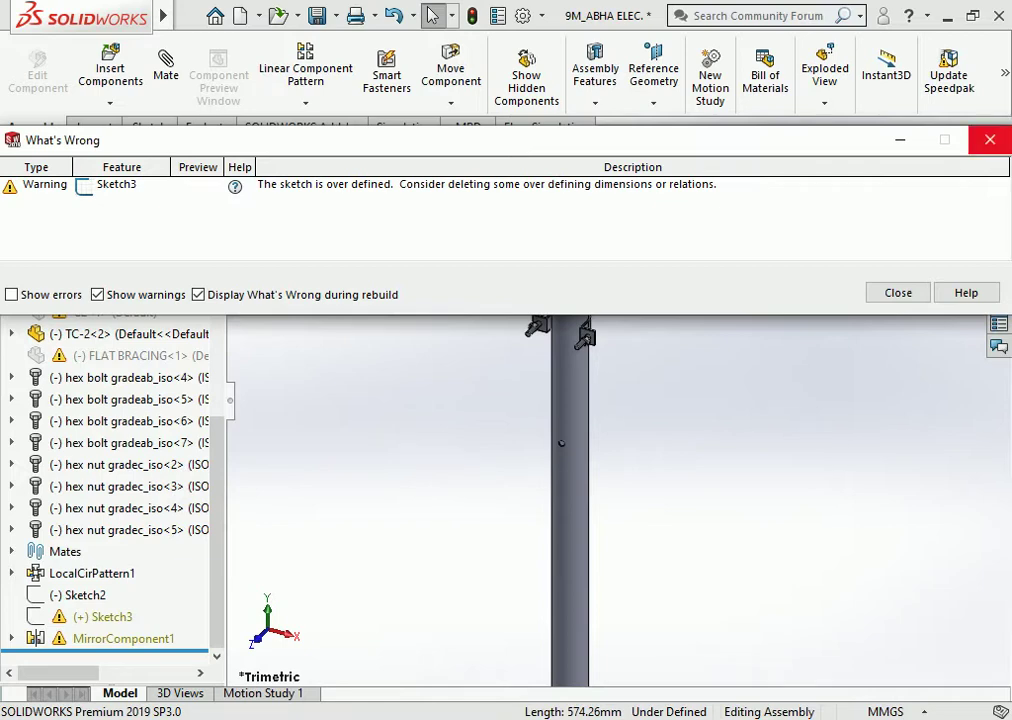
{"action": "key", "text": "Escape"}
{"action": "scroll", "coordinate": [585, 240], "scroll_direction": "down", "scroll_amount": 5}
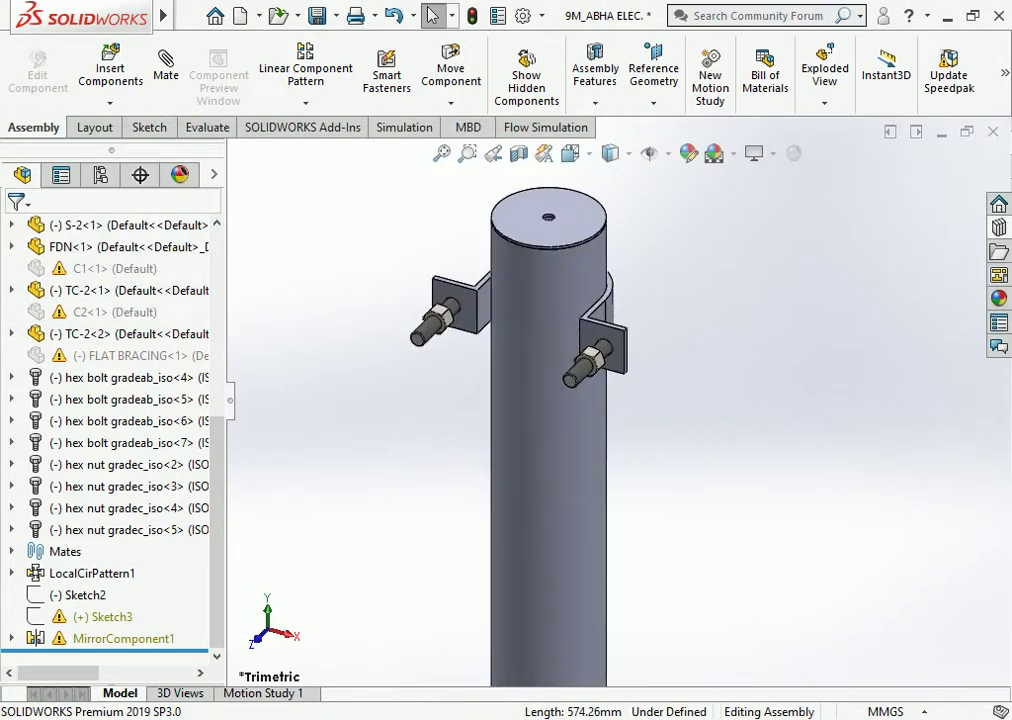
{"action": "middle_click_drag", "start_coordinate": [575, 335], "coordinate": [545, 340]}
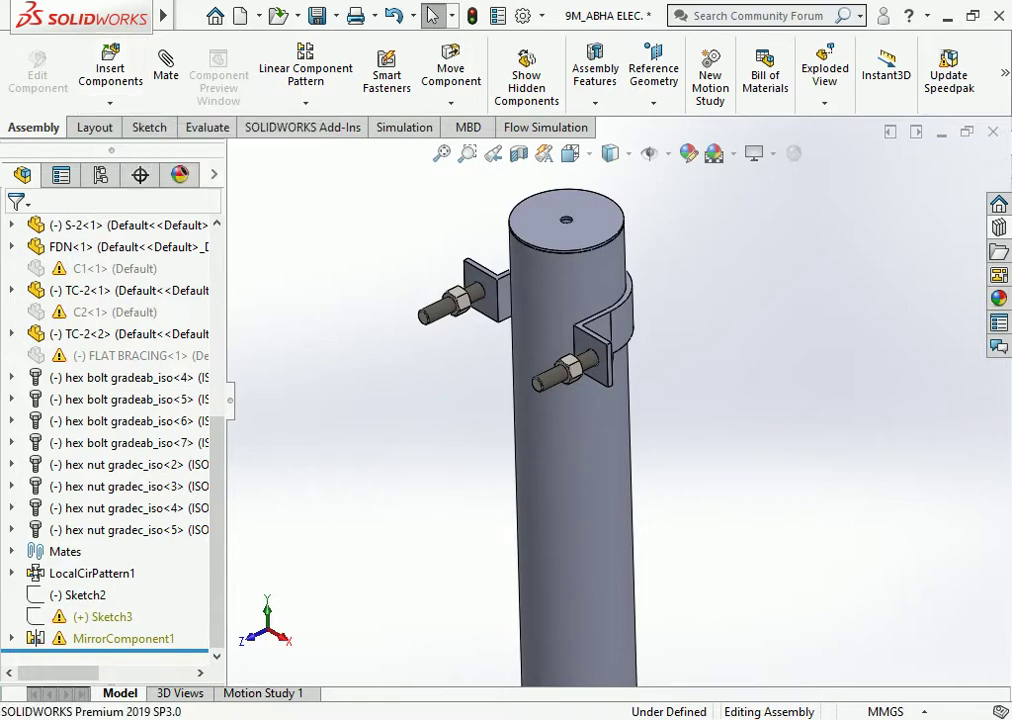
{"action": "left_click", "coordinate": [110, 70]}
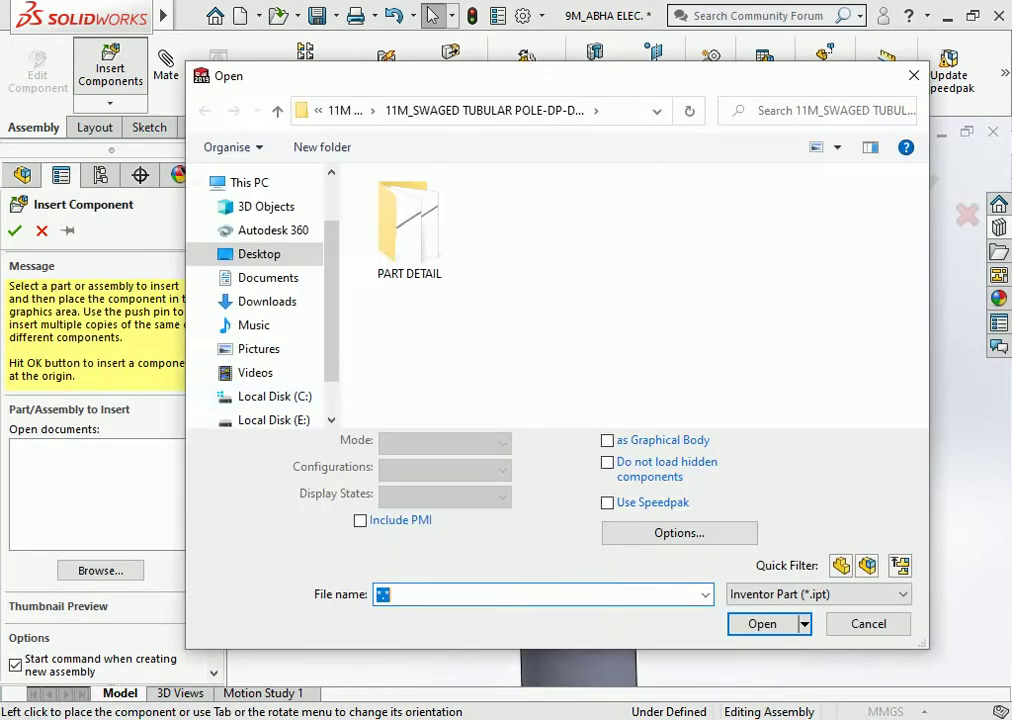
Insert CD-1 from the PART DETAIL folder, listing All Files, placing it across the pole.
{"action": "key", "text": "Escape"}
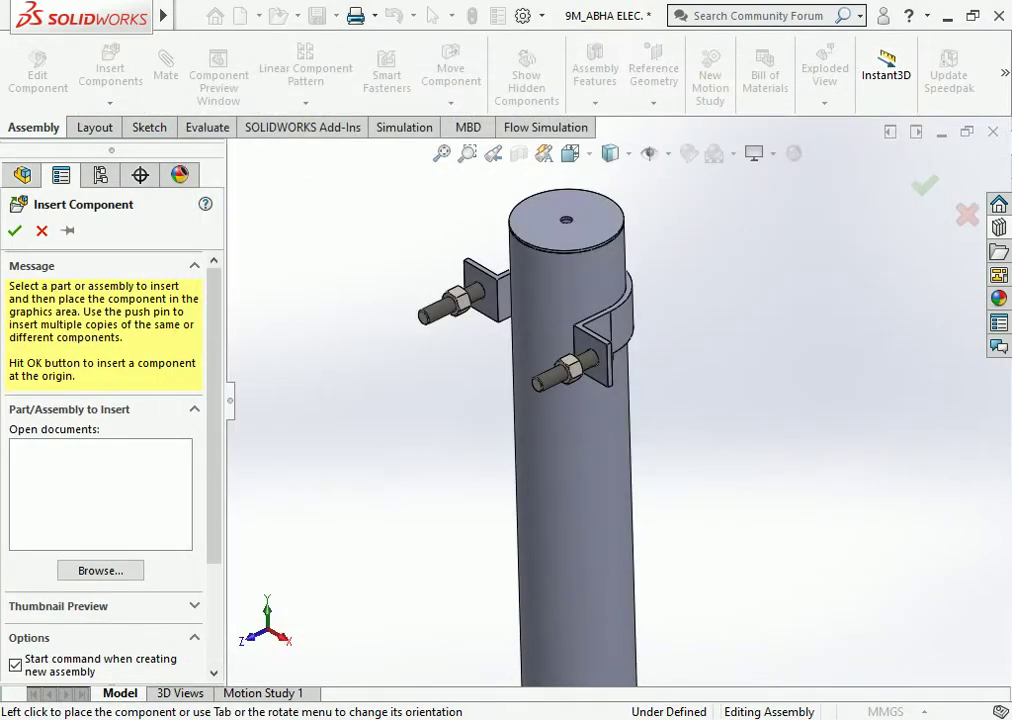
{"action": "left_click", "coordinate": [100, 570]}
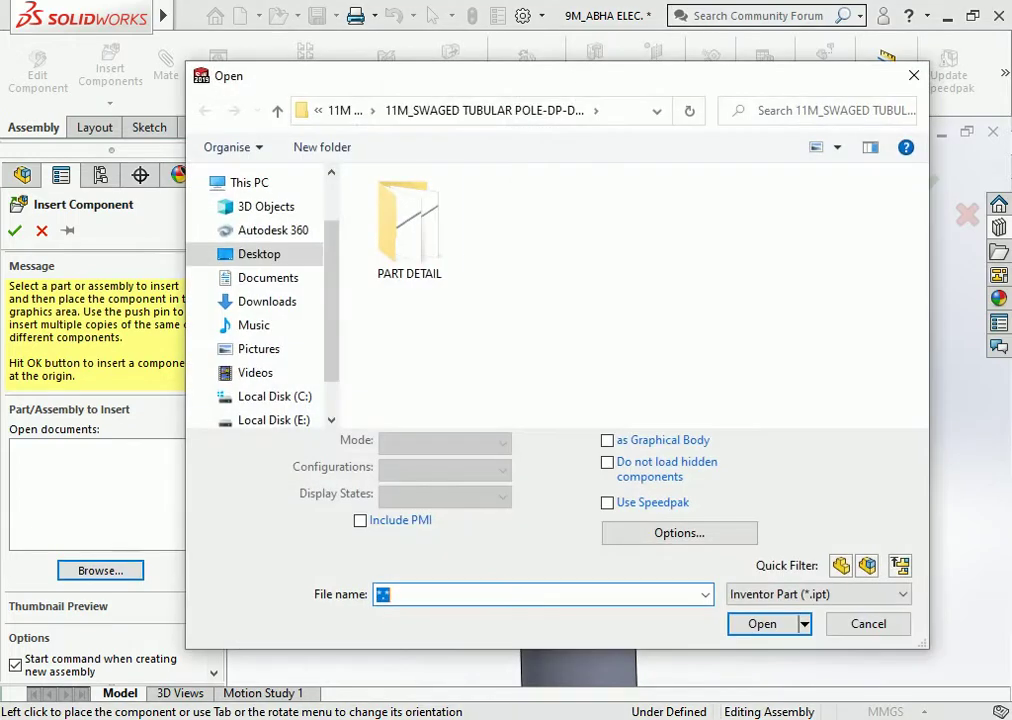
{"action": "double_click", "coordinate": [418, 219]}
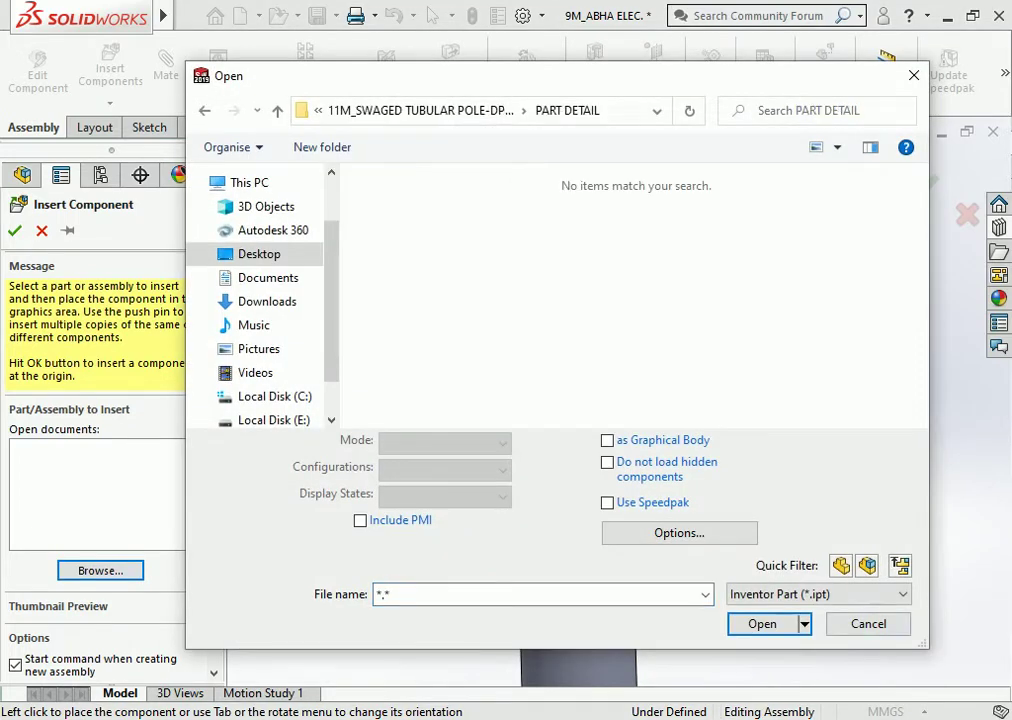
{"action": "left_click", "coordinate": [818, 594]}
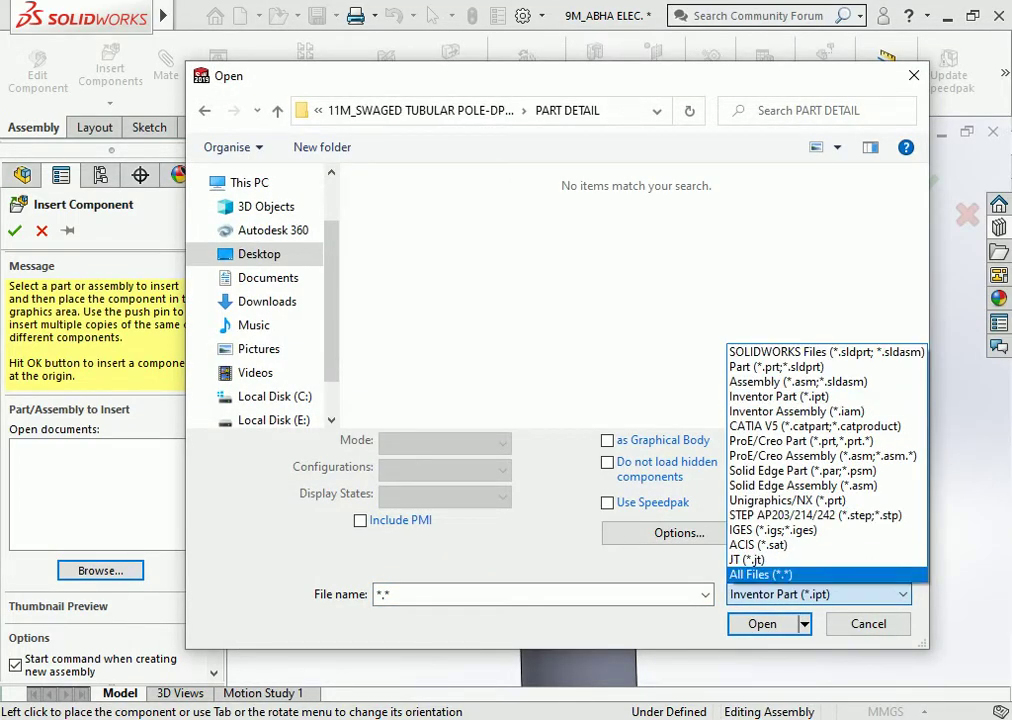
{"action": "left_click", "coordinate": [760, 574]}
{"action": "double_click", "coordinate": [410, 215]}
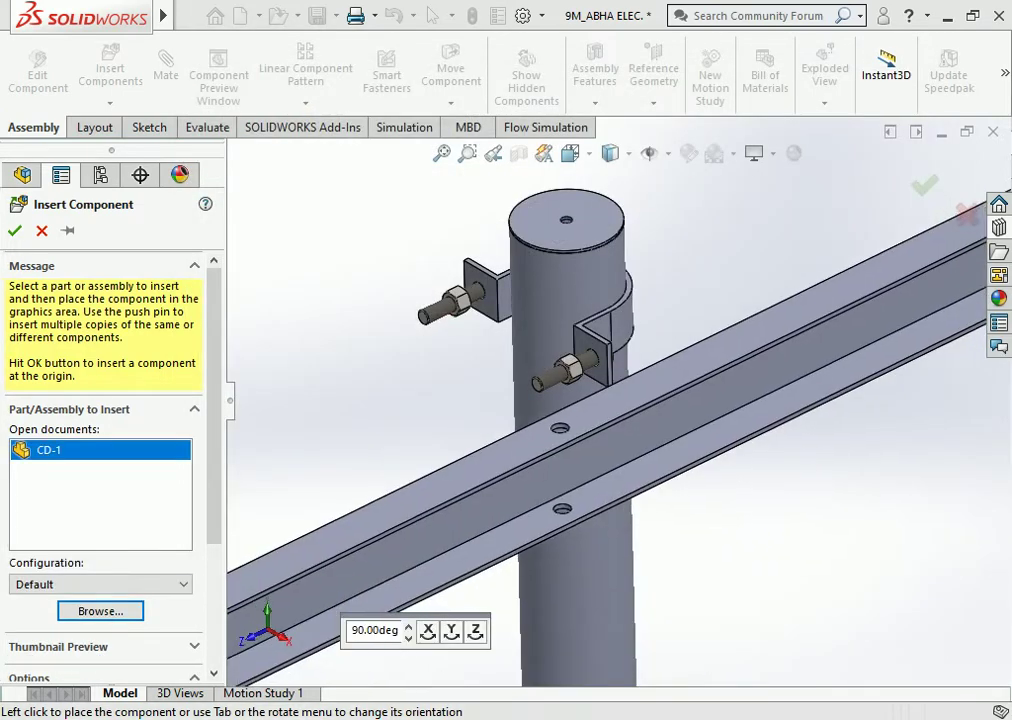
{"action": "left_click", "coordinate": [677, 430]}
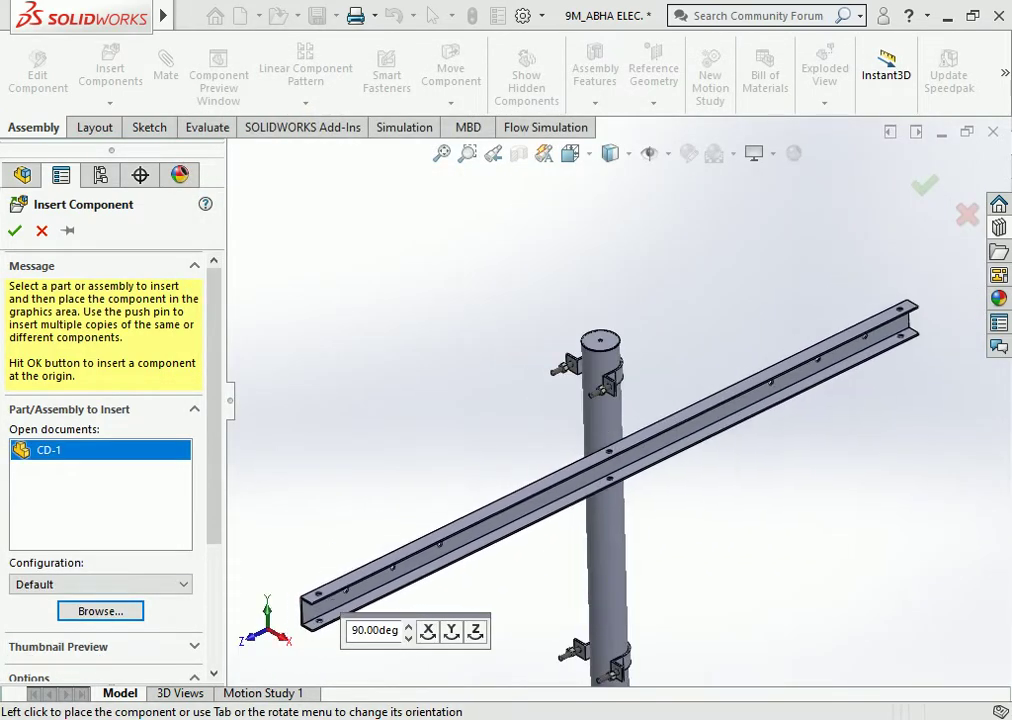
{"action": "scroll", "coordinate": [677, 430], "scroll_direction": "up", "scroll_amount": 3}
{"action": "scroll", "coordinate": [677, 430], "scroll_direction": "up", "scroll_amount": 3}
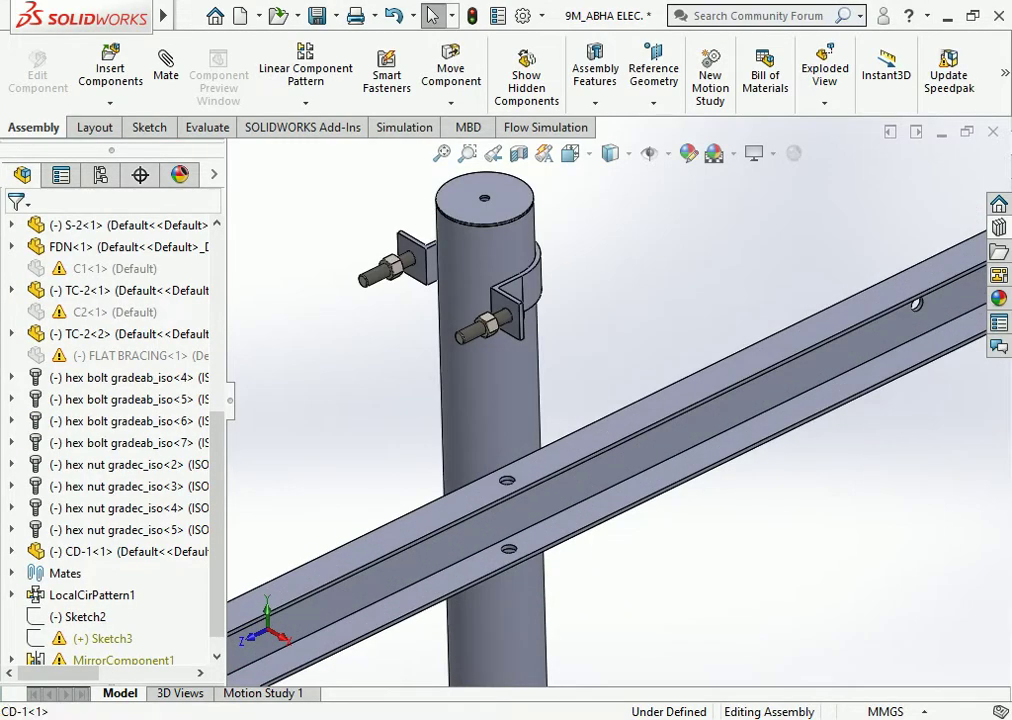
Rotate the CD-1 channel so it lies horizontally across the pole.
{"action": "right_click_drag", "start_coordinate": [677, 430], "coordinate": [672, 405]}
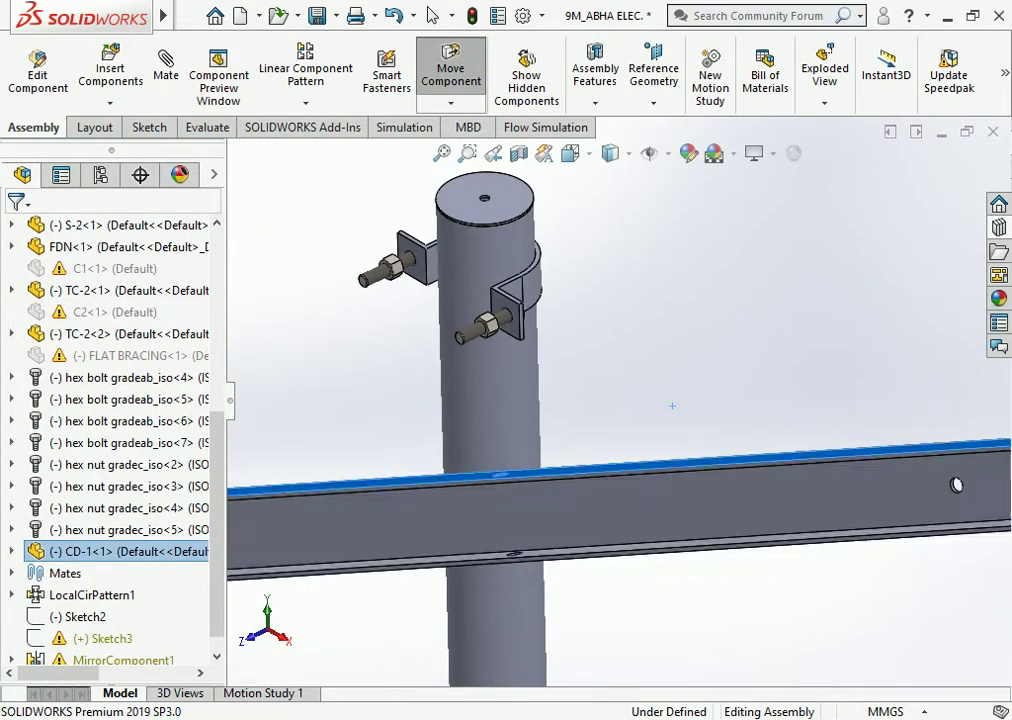
{"action": "right_click", "coordinate": [672, 405]}
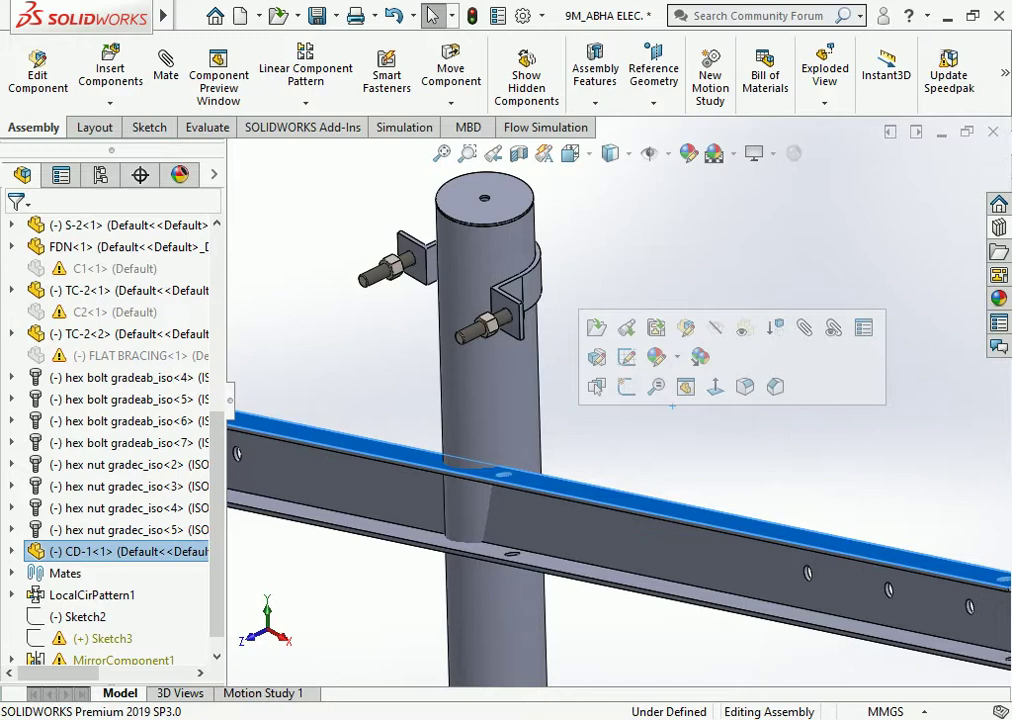
{"action": "scroll", "coordinate": [648, 403], "scroll_direction": "up", "scroll_amount": 3}
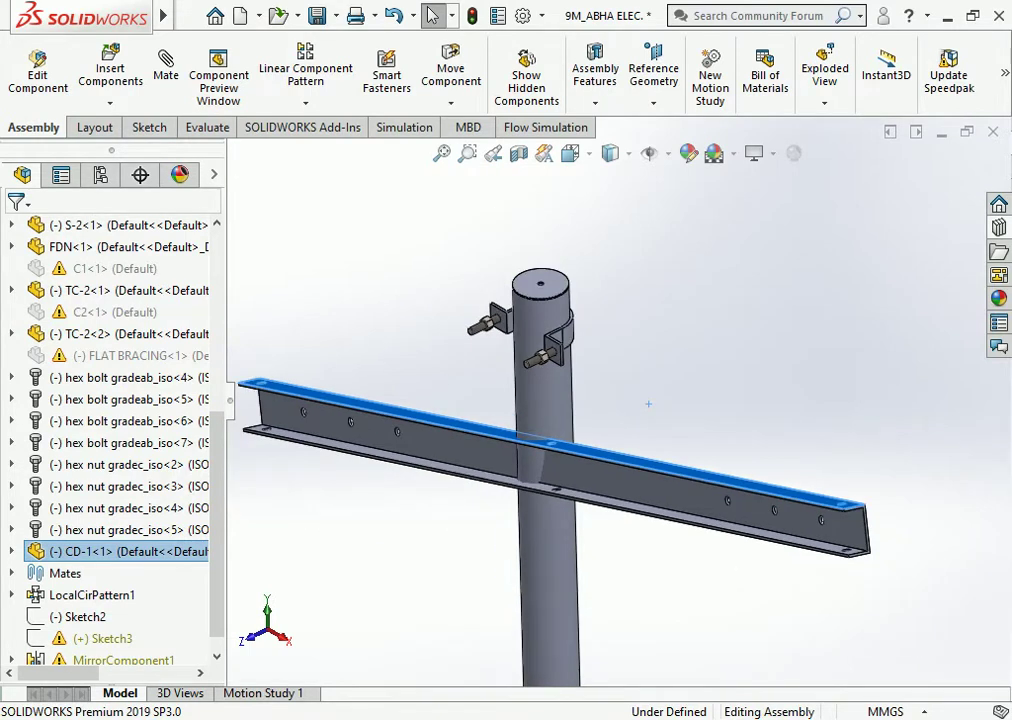
{"action": "scroll", "coordinate": [648, 403], "scroll_direction": "up", "scroll_amount": 2}
{"action": "left_click", "coordinate": [635, 402]}
{"action": "middle_click_drag", "start_coordinate": [635, 402], "coordinate": [570, 420]}
{"action": "scroll", "coordinate": [595, 518], "scroll_direction": "down", "scroll_amount": 3}
Expand the CD-1<1> node in the FeatureManager tree to show its planes and features.
{"action": "left_click", "coordinate": [380, 200]}
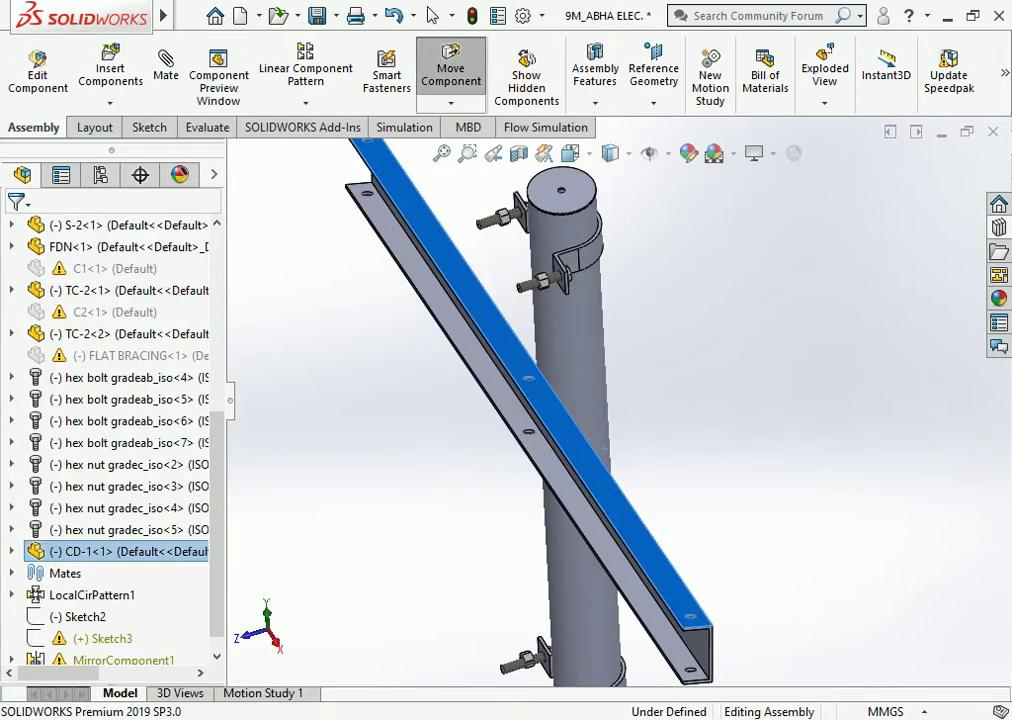
{"action": "scroll", "coordinate": [612, 340], "scroll_direction": "up", "scroll_amount": 2}
{"action": "middle_click_drag", "start_coordinate": [612, 340], "coordinate": [590, 370]}
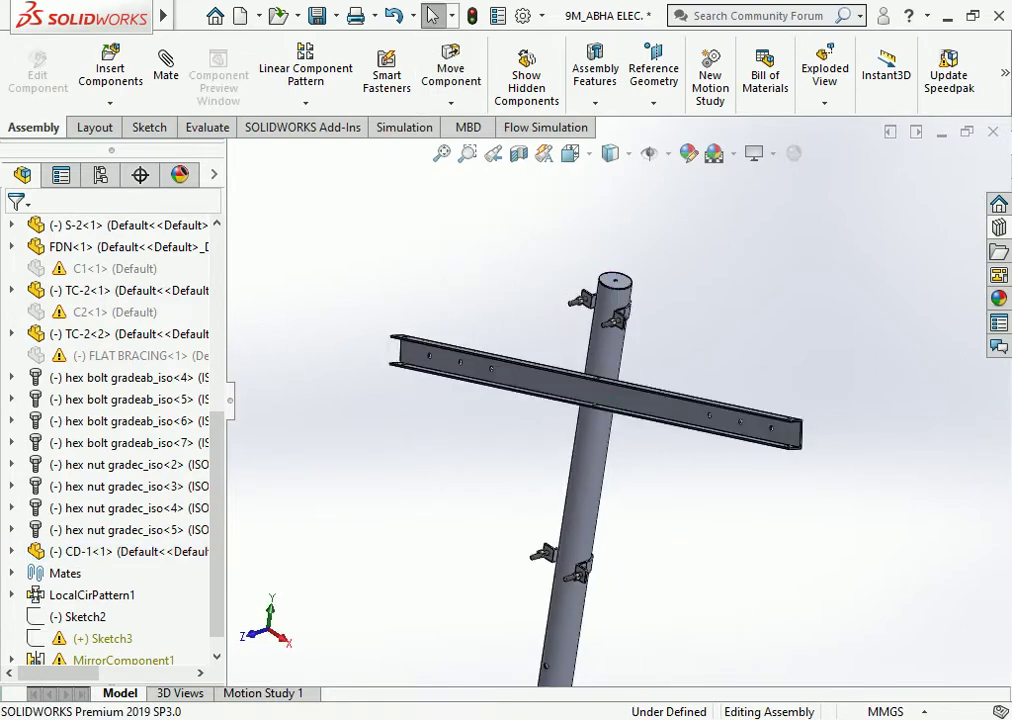
{"action": "scroll", "coordinate": [612, 340], "scroll_direction": "down", "scroll_amount": 2}
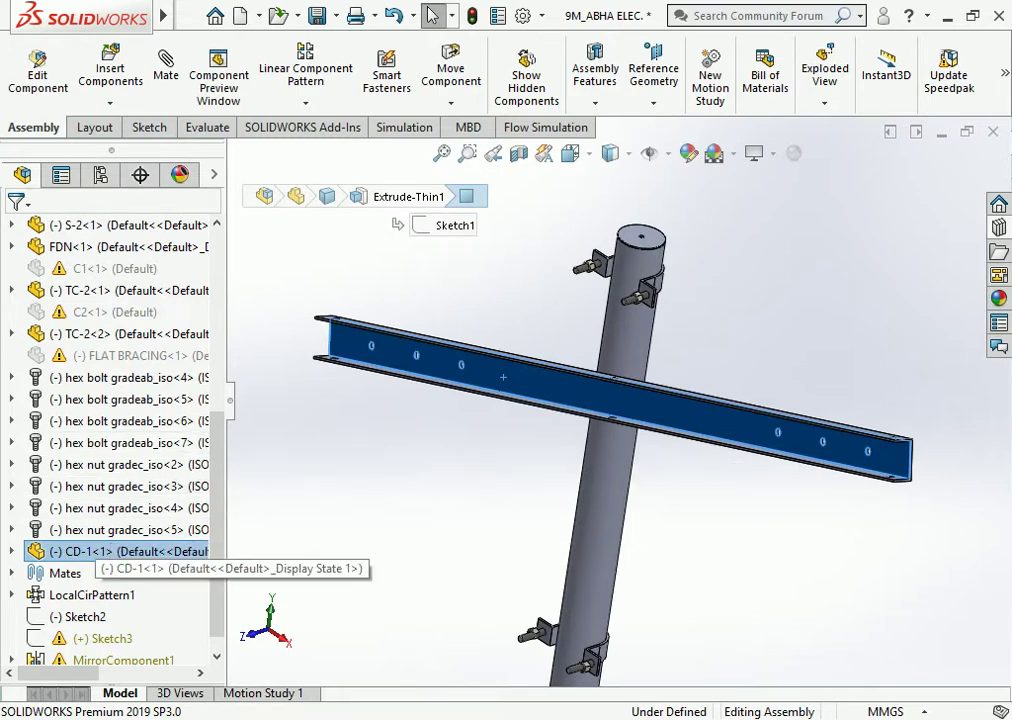
{"action": "scroll", "coordinate": [110, 440], "scroll_direction": "up", "scroll_amount": 4}
{"action": "scroll", "coordinate": [110, 440], "scroll_direction": "up", "scroll_amount": 2}
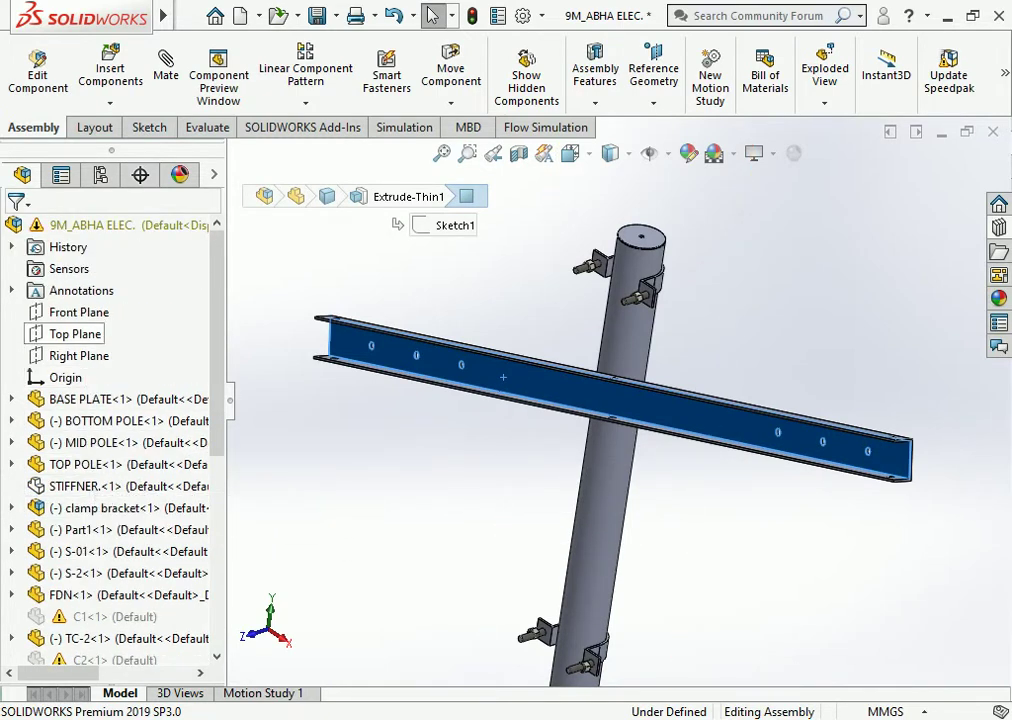
{"action": "scroll", "coordinate": [120, 573], "scroll_direction": "down", "scroll_amount": 2}
{"action": "scroll", "coordinate": [120, 573], "scroll_direction": "down", "scroll_amount": 3}
{"action": "left_click", "coordinate": [120, 573]}
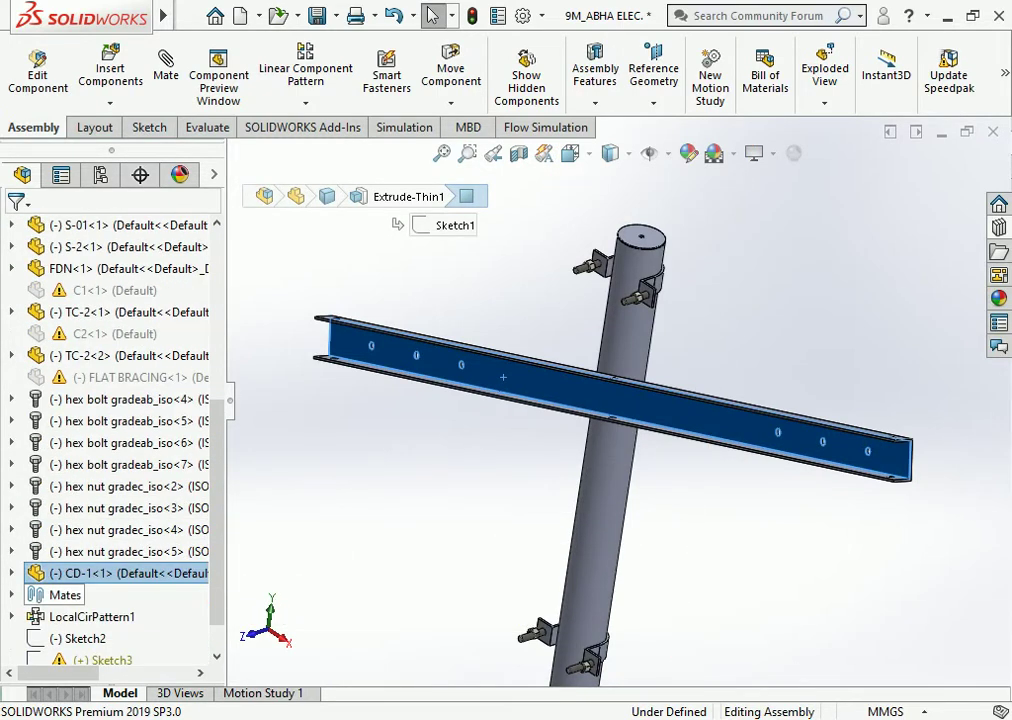
{"action": "left_click", "coordinate": [11, 573]}
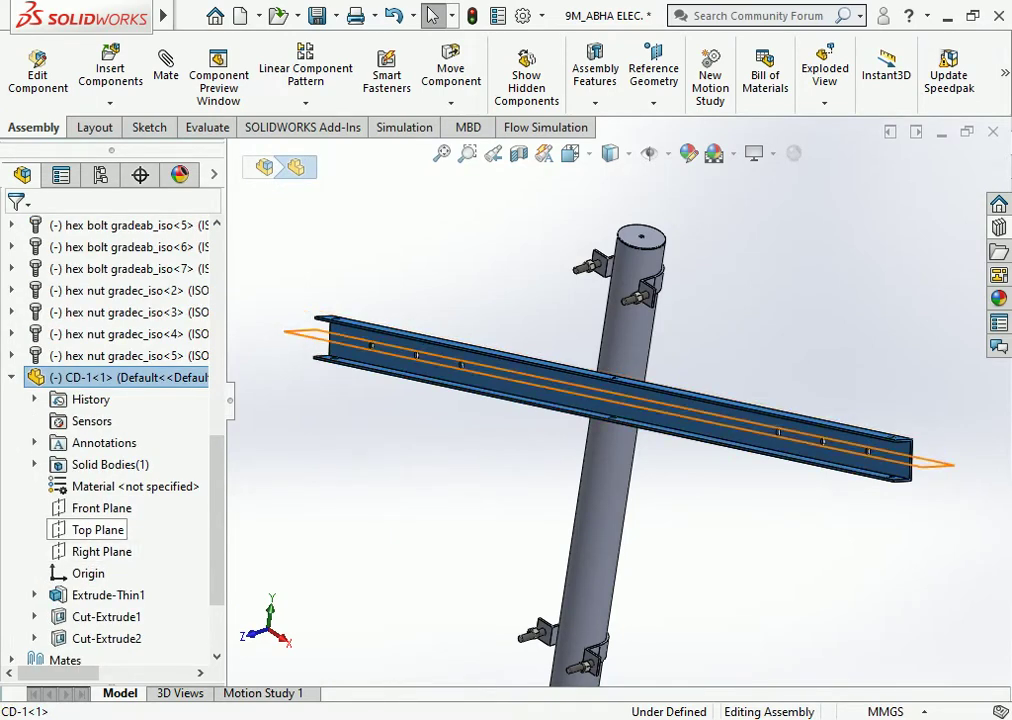
Mate the CD-1 Front Plane coincident to the assembly Right Plane.
{"action": "left_click", "coordinate": [101, 508]}
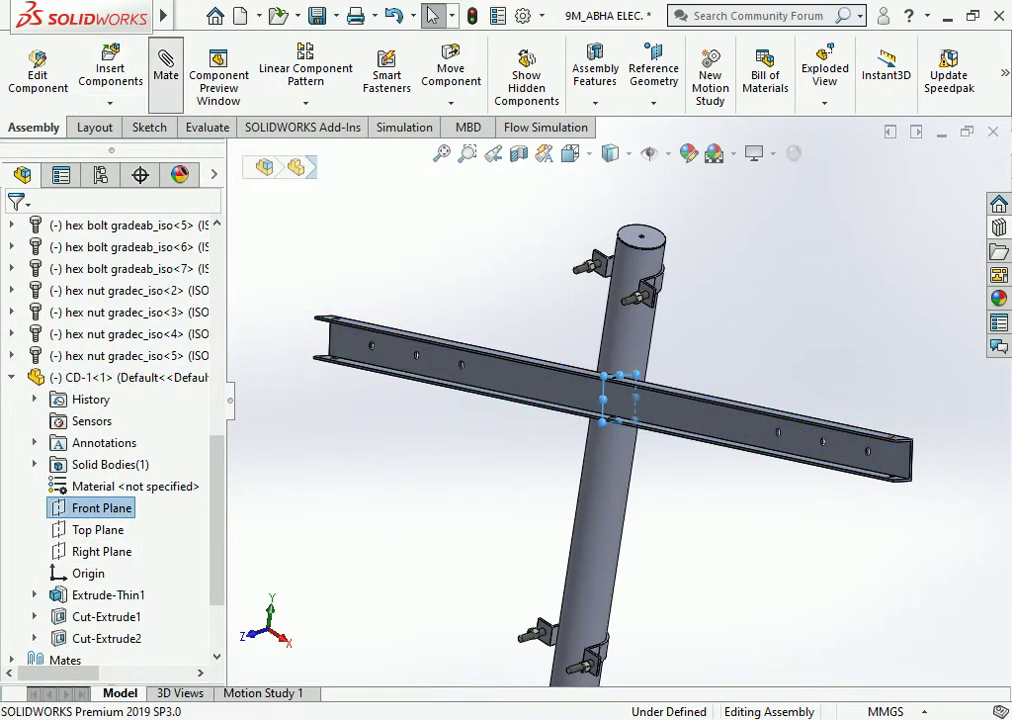
{"action": "left_click", "coordinate": [166, 70]}
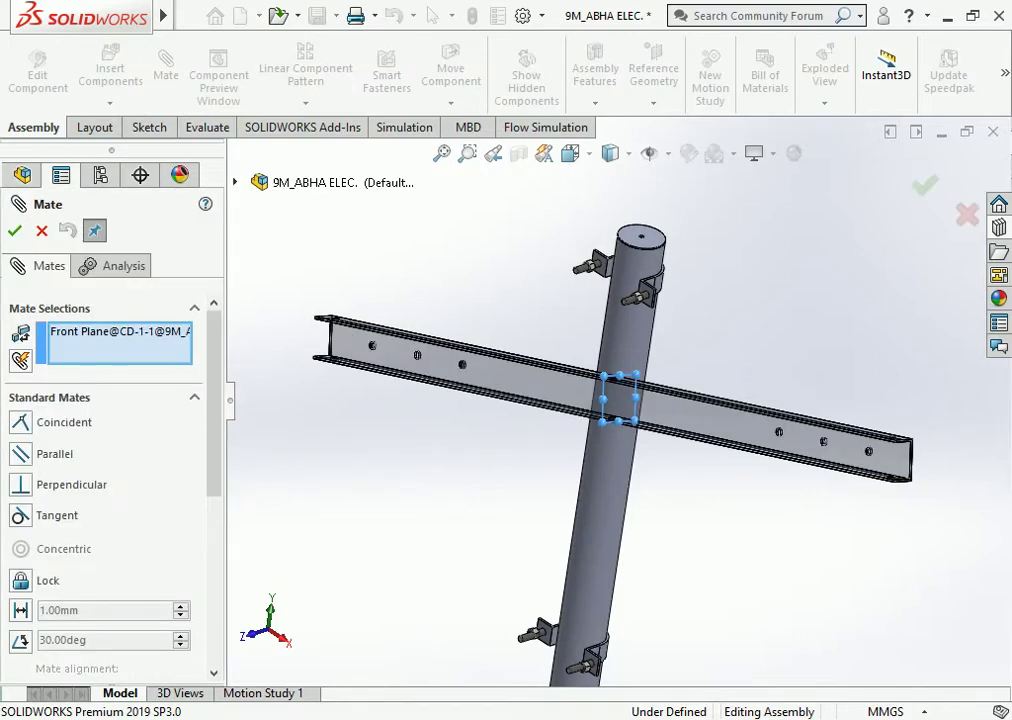
{"action": "left_click", "coordinate": [236, 182]}
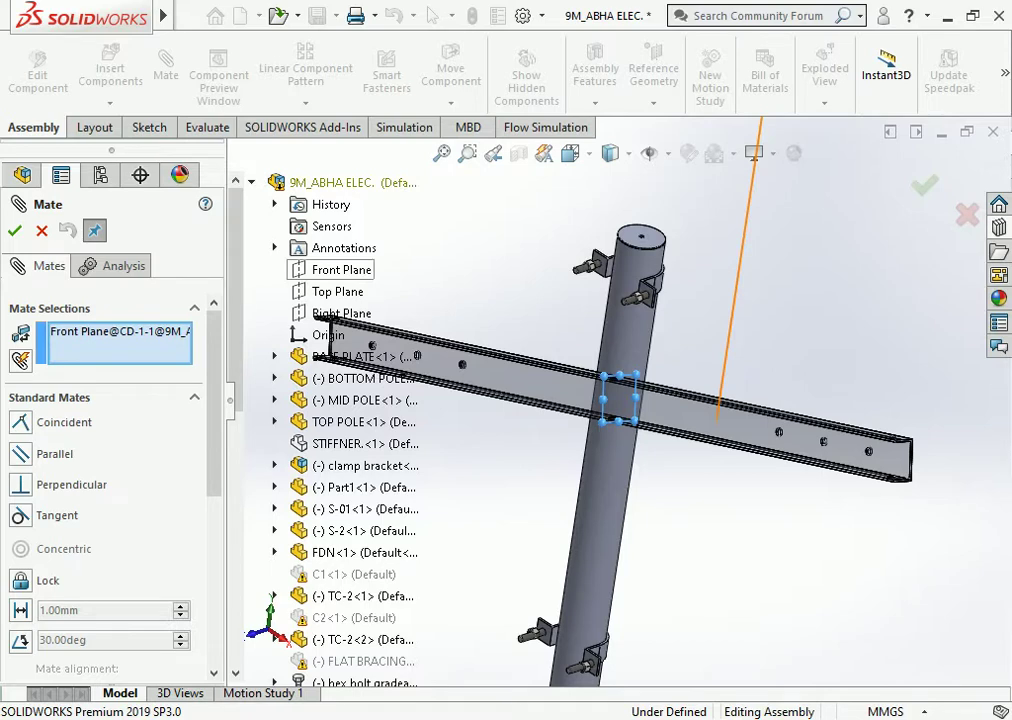
{"action": "left_click", "coordinate": [340, 313]}
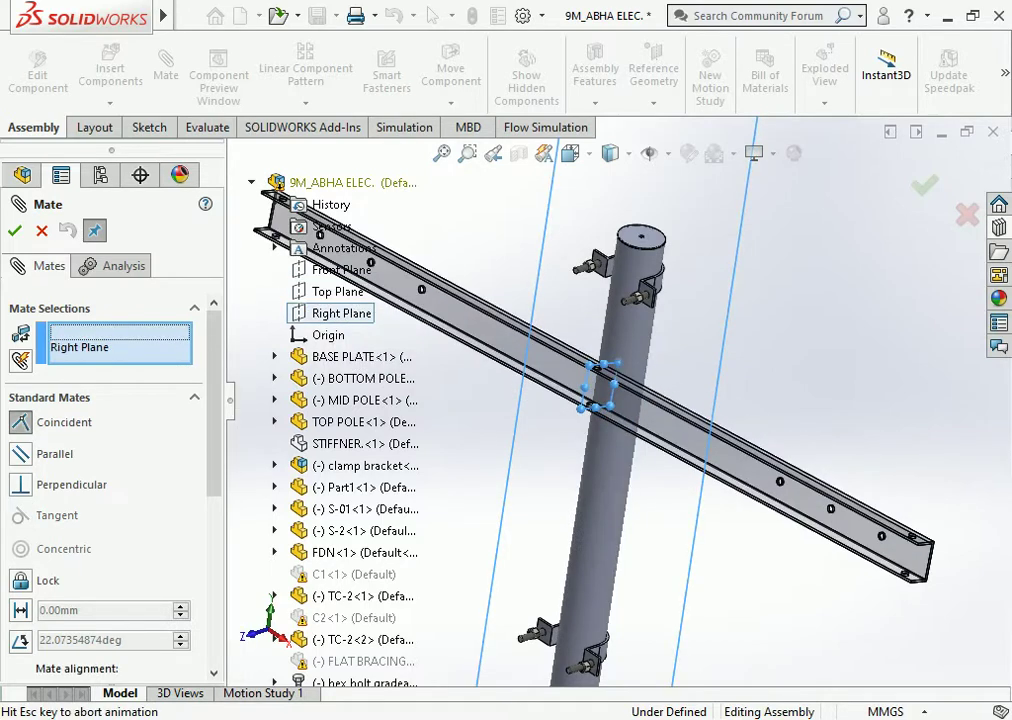
{"action": "left_click", "coordinate": [786, 329]}
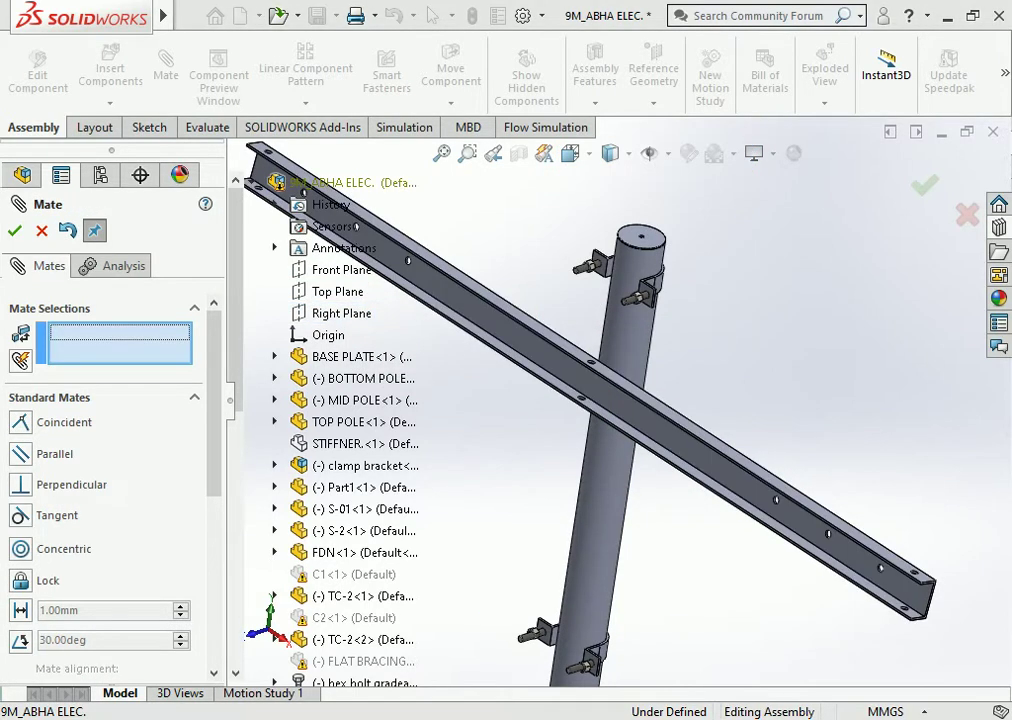
Mate a cross-arm face tangent to the top pole and slide the arm along it.
{"action": "scroll", "coordinate": [613, 400], "scroll_direction": "up", "scroll_amount": 3}
{"action": "mouse_move", "coordinate": [600, 400]}
{"action": "middle_mouse_down"}
{"action": "mouse_move", "coordinate": [670, 385]}
{"action": "mouse_move", "coordinate": [610, 410]}
{"action": "mouse_move", "coordinate": [560, 450]}
{"action": "mouse_move", "coordinate": [590, 430]}
{"action": "mouse_move", "coordinate": [560, 420]}
{"action": "middle_mouse_up"}
{"action": "left_click", "coordinate": [430, 540]}
{"action": "scroll", "coordinate": [560, 400], "scroll_direction": "down", "scroll_amount": 3}
{"action": "left_click", "coordinate": [565, 420]}
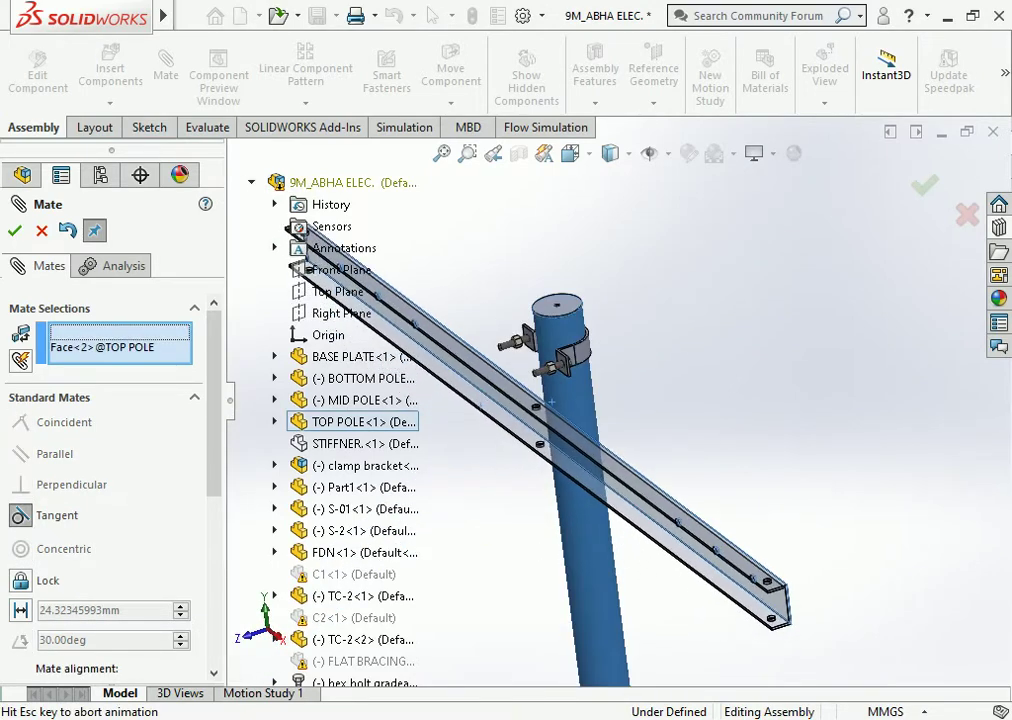
{"action": "key", "text": "Return"}
{"action": "scroll", "coordinate": [600, 300], "scroll_direction": "down", "scroll_amount": 3}
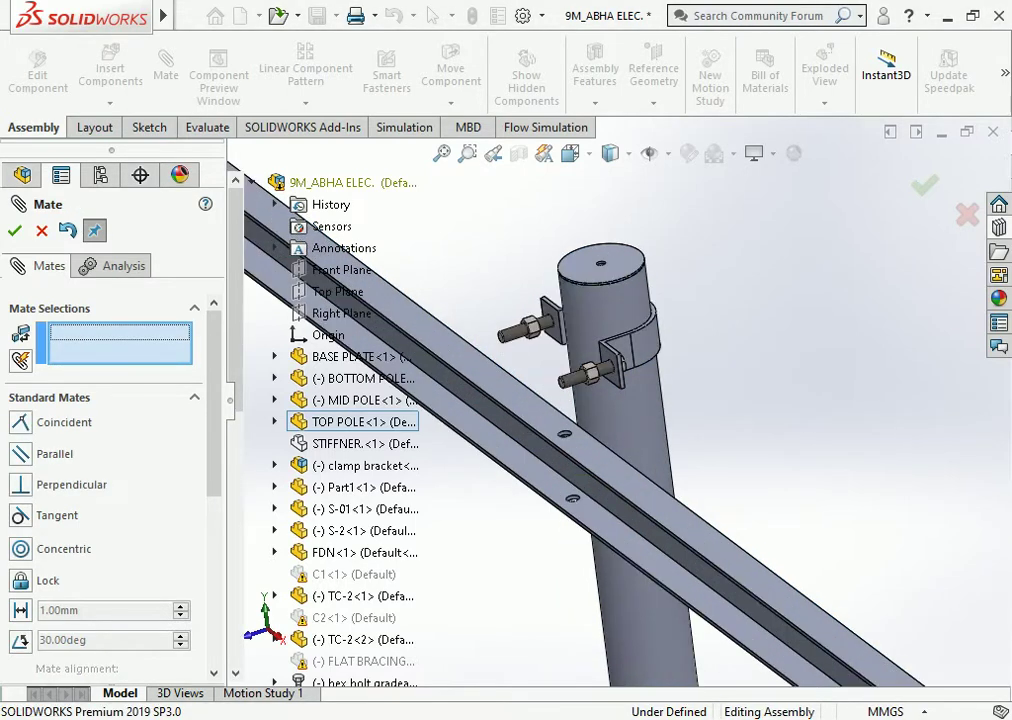
{"action": "scroll", "coordinate": [618, 391], "scroll_direction": "up", "scroll_amount": 3}
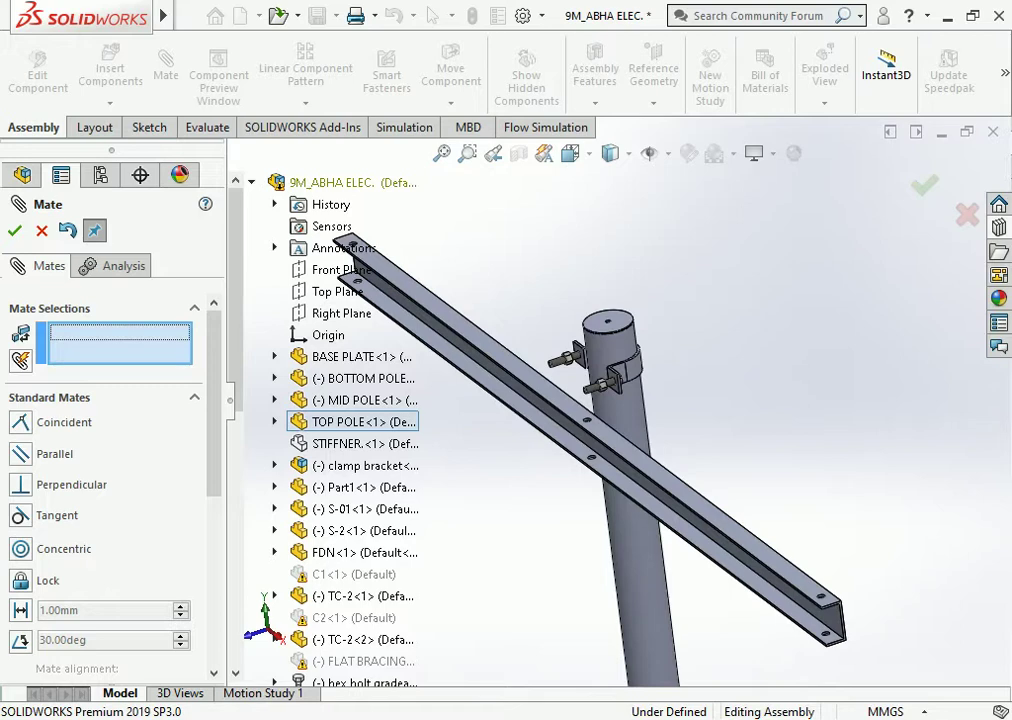
{"action": "left_click_drag", "start_coordinate": [600, 420], "coordinate": [642, 396]}
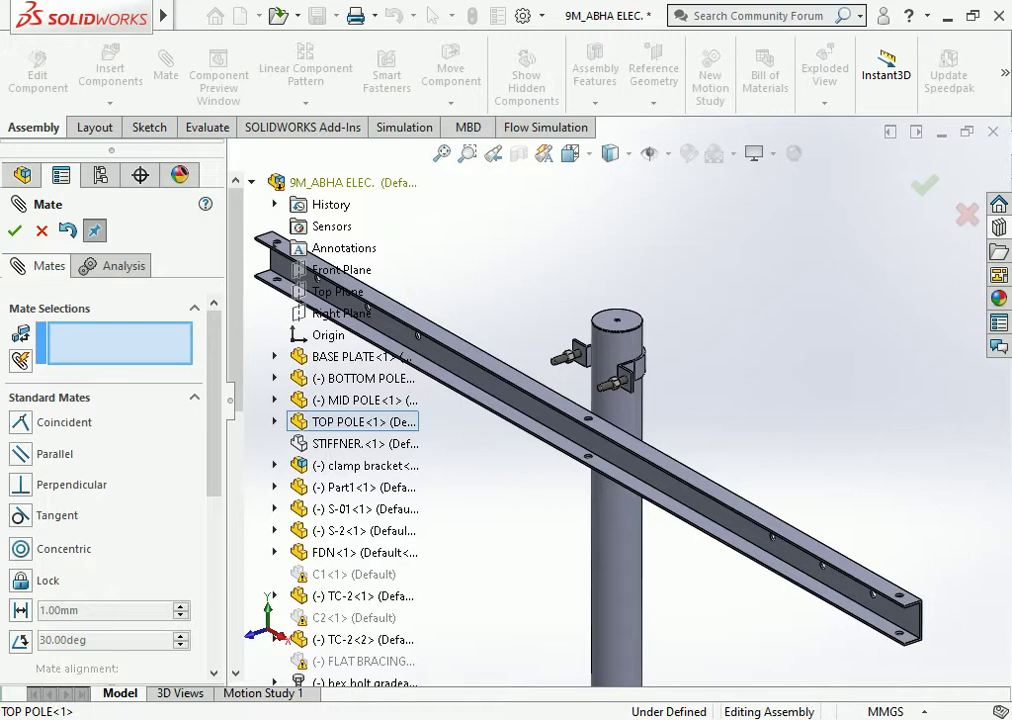
{"action": "scroll", "coordinate": [600, 400], "scroll_direction": "up", "scroll_amount": 5}
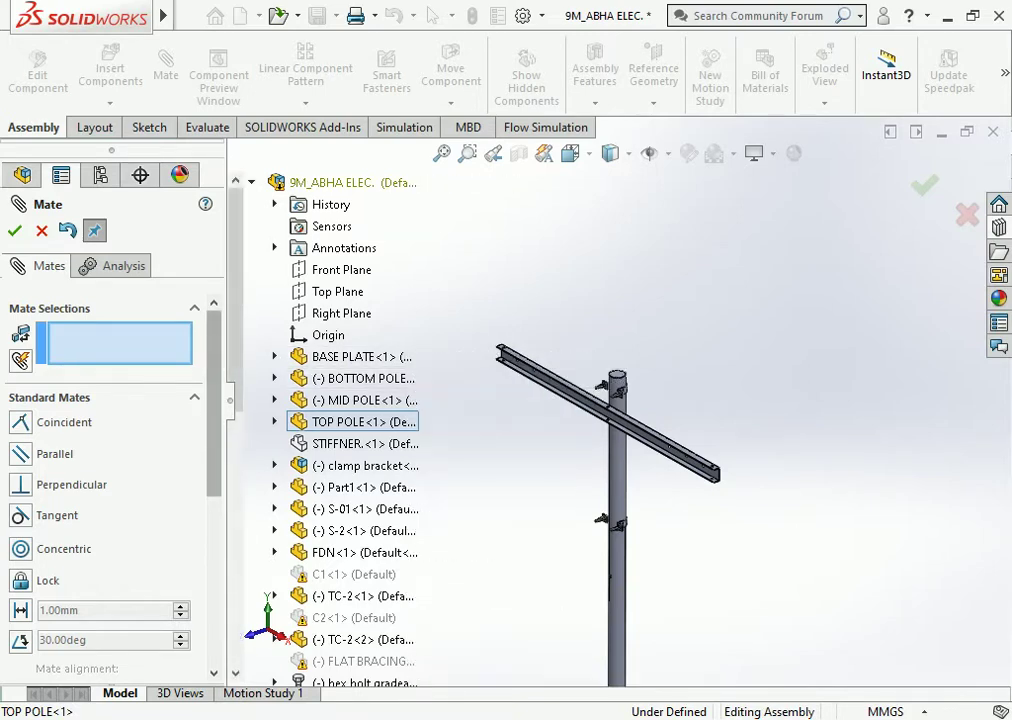
{"action": "left_click", "coordinate": [41, 230]}
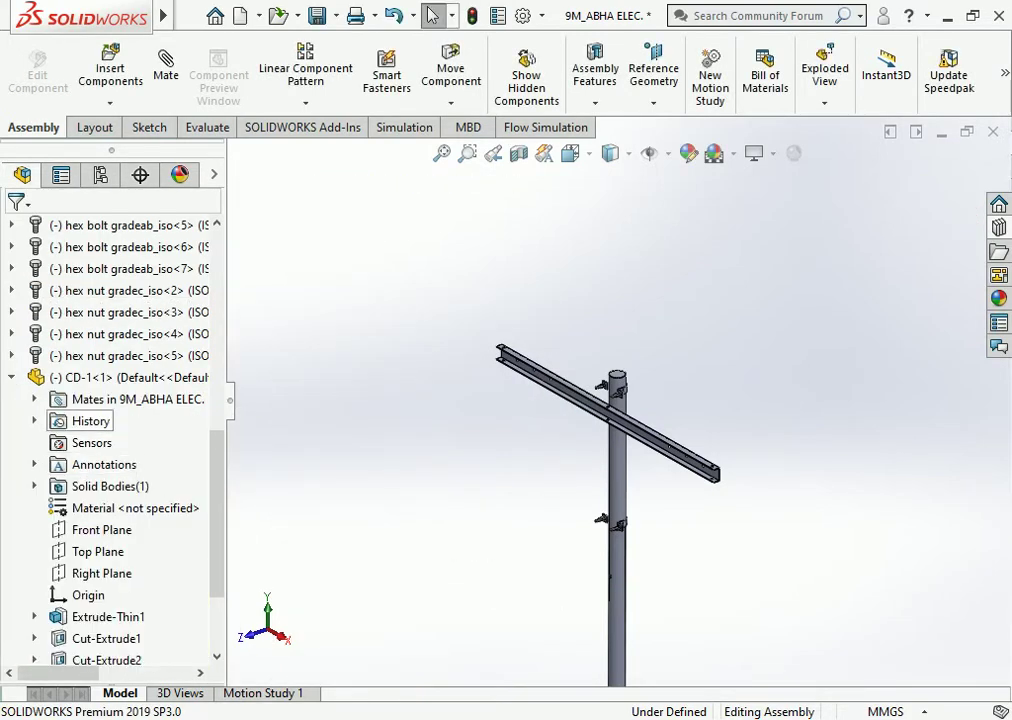
Delete the cross arm's Coincident43 mate.
{"action": "left_click", "coordinate": [12, 551]}
{"action": "scroll", "coordinate": [95, 551], "scroll_direction": "down", "scroll_amount": 5}
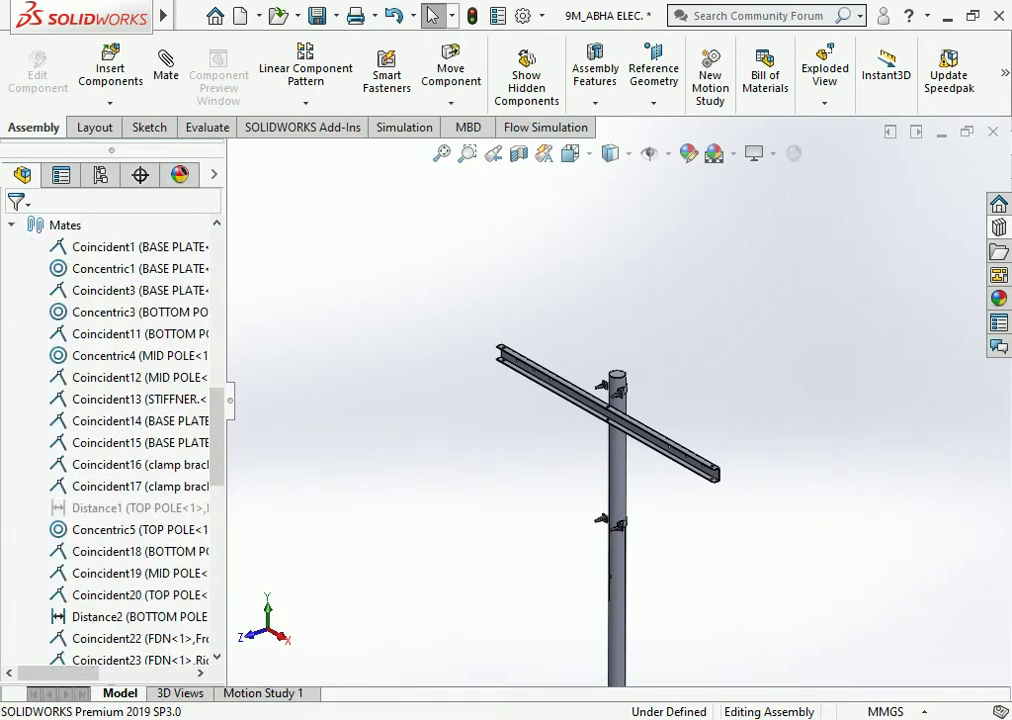
{"action": "scroll", "coordinate": [95, 555], "scroll_direction": "down", "scroll_amount": 2}
{"action": "scroll", "coordinate": [95, 558], "scroll_direction": "down", "scroll_amount": 1}
{"action": "scroll", "coordinate": [95, 560], "scroll_direction": "down", "scroll_amount": 3}
{"action": "scroll", "coordinate": [95, 562], "scroll_direction": "down", "scroll_amount": 4}
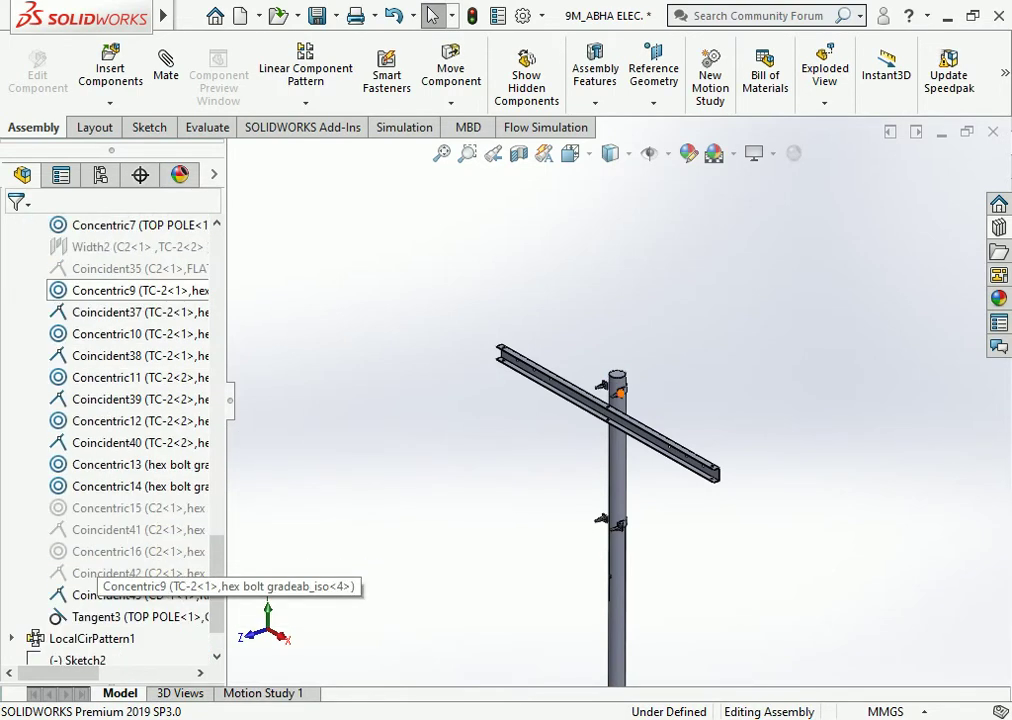
{"action": "left_click", "coordinate": [100, 615]}
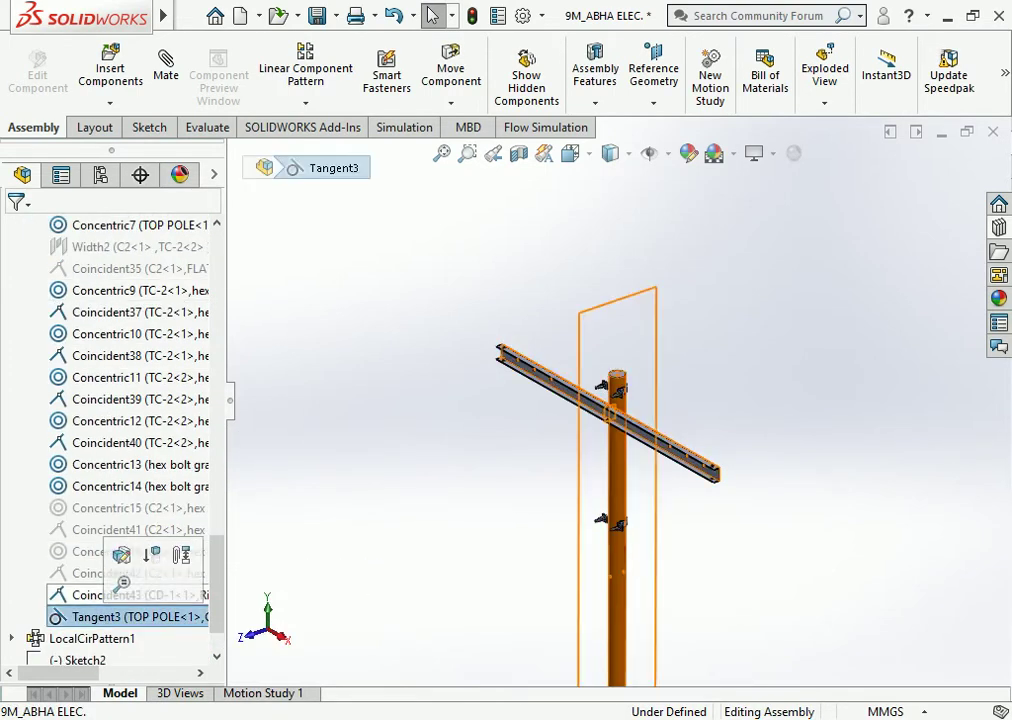
{"action": "left_click", "coordinate": [105, 595]}
{"action": "right_click", "coordinate": [105, 595]}
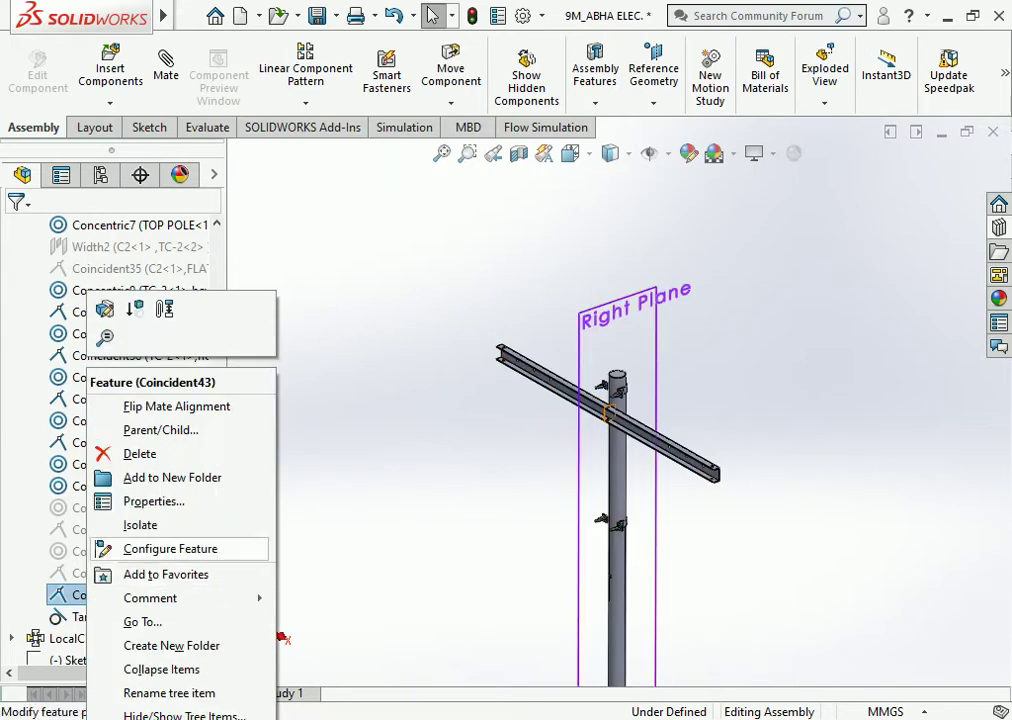
{"action": "left_click", "coordinate": [140, 452]}
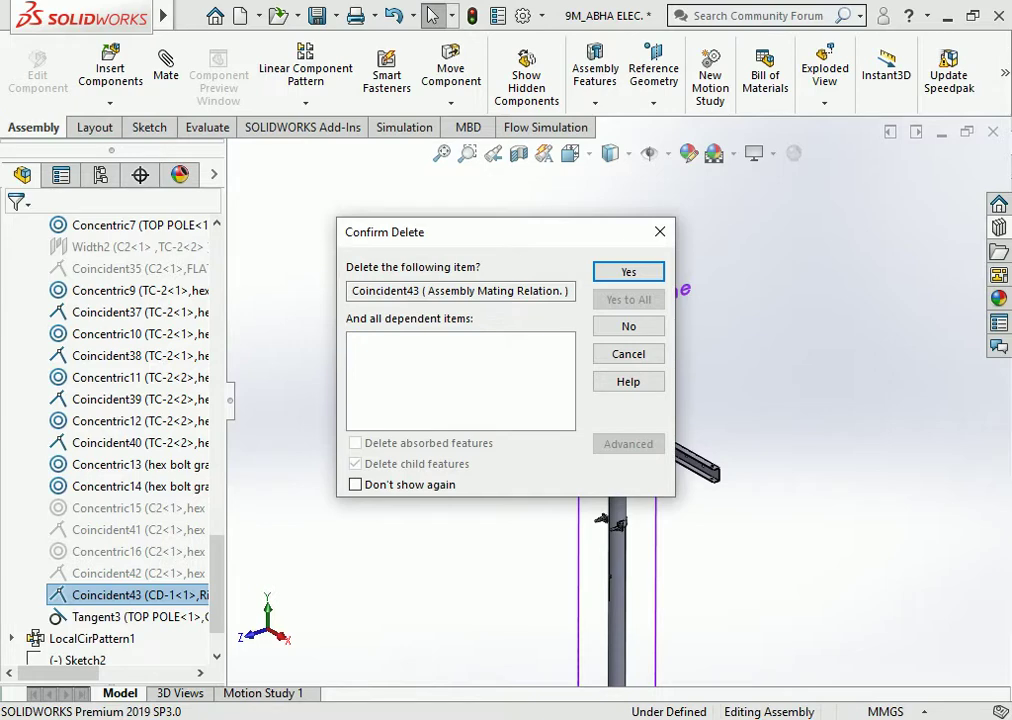
{"action": "key", "text": "Return"}
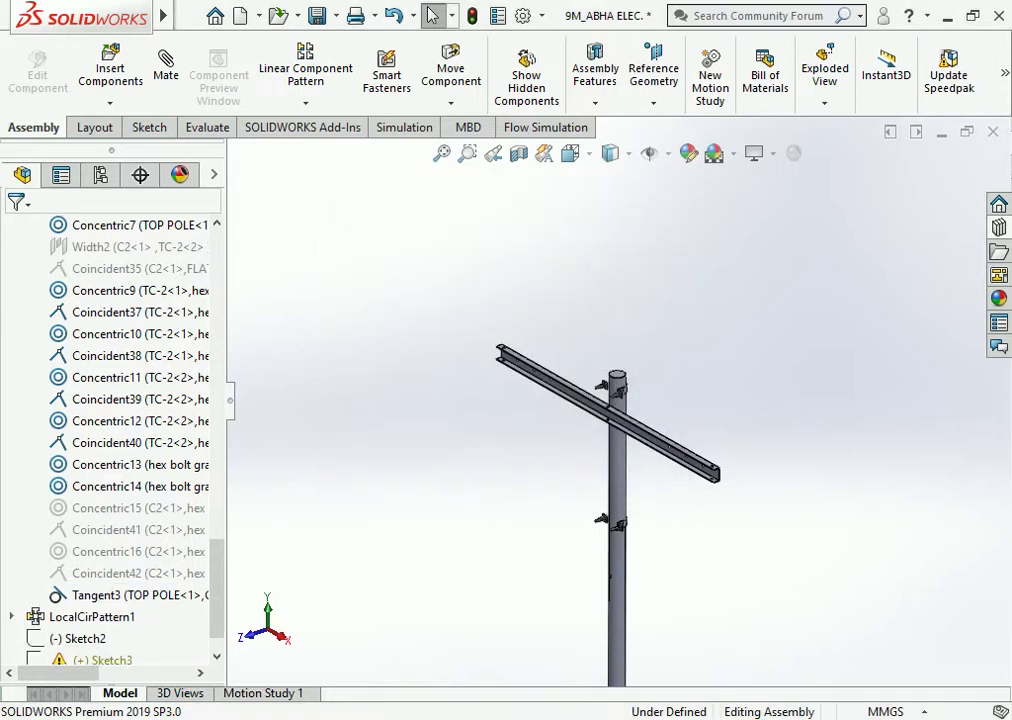
Swing the cross arm to lie nearly horizontal across the pole.
{"action": "scroll", "coordinate": [651, 444], "scroll_direction": "down", "scroll_amount": 3}
{"action": "left_click_drag", "start_coordinate": [650, 460], "coordinate": [700, 470]}
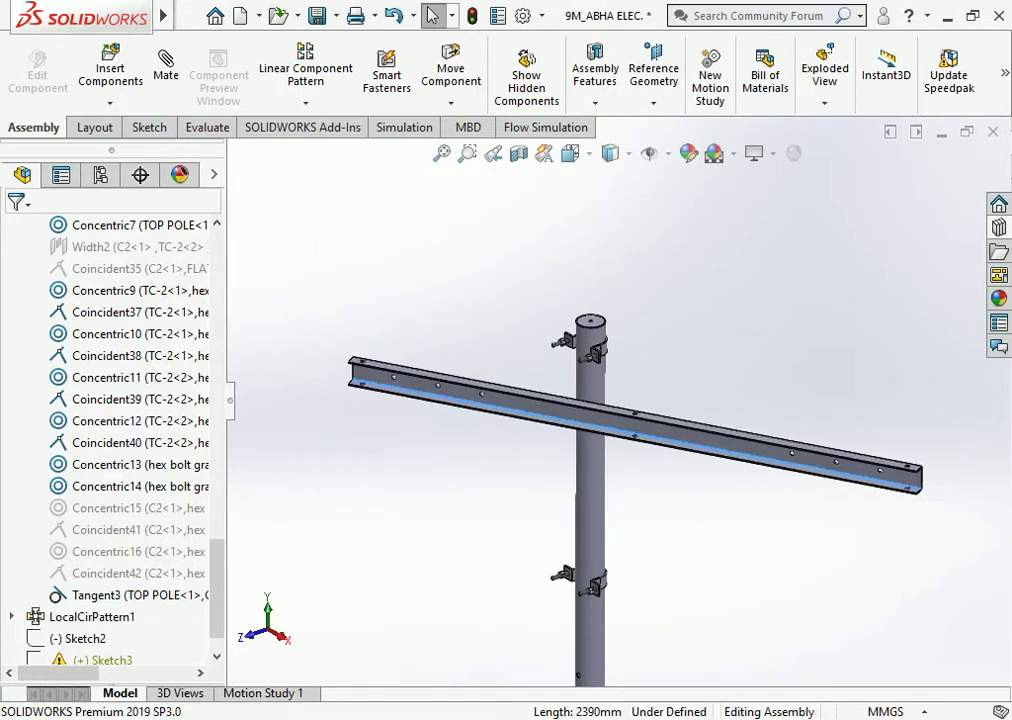
{"action": "left_click_drag", "start_coordinate": [637, 430], "coordinate": [641, 437]}
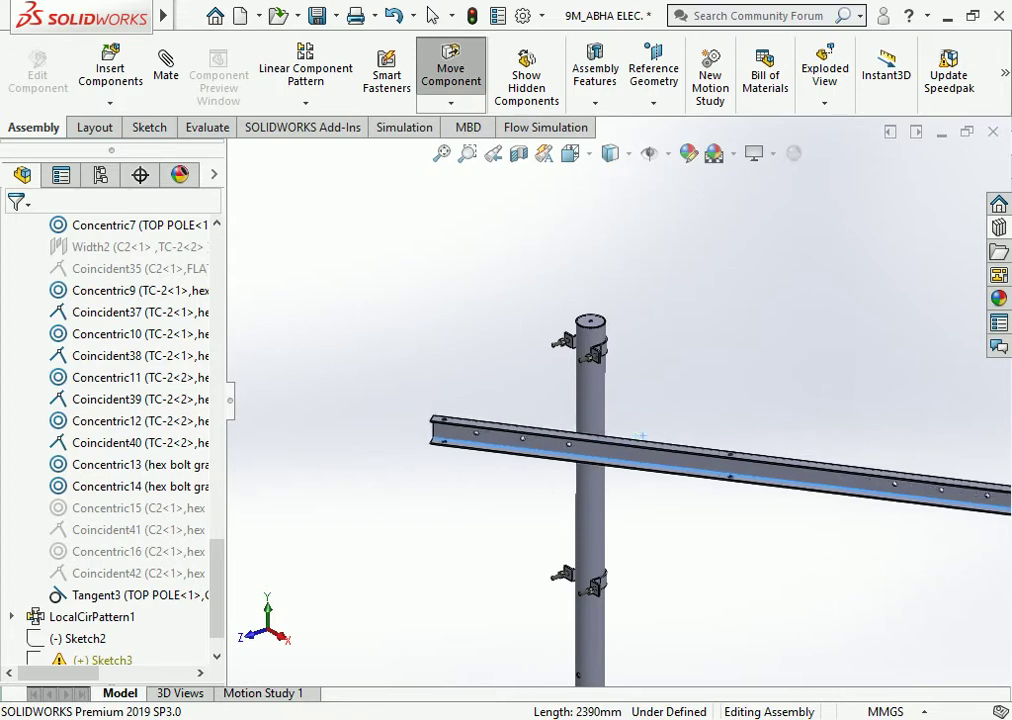
{"action": "left_click", "coordinate": [432, 15]}
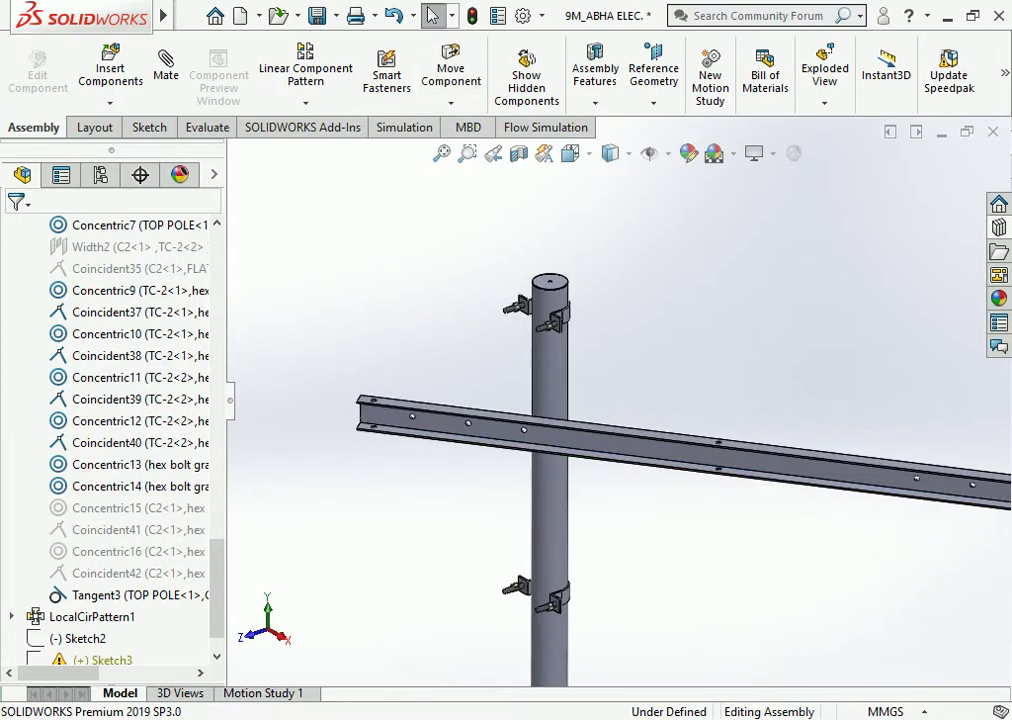
{"action": "left_click_drag", "start_coordinate": [640, 440], "coordinate": [633, 443]}
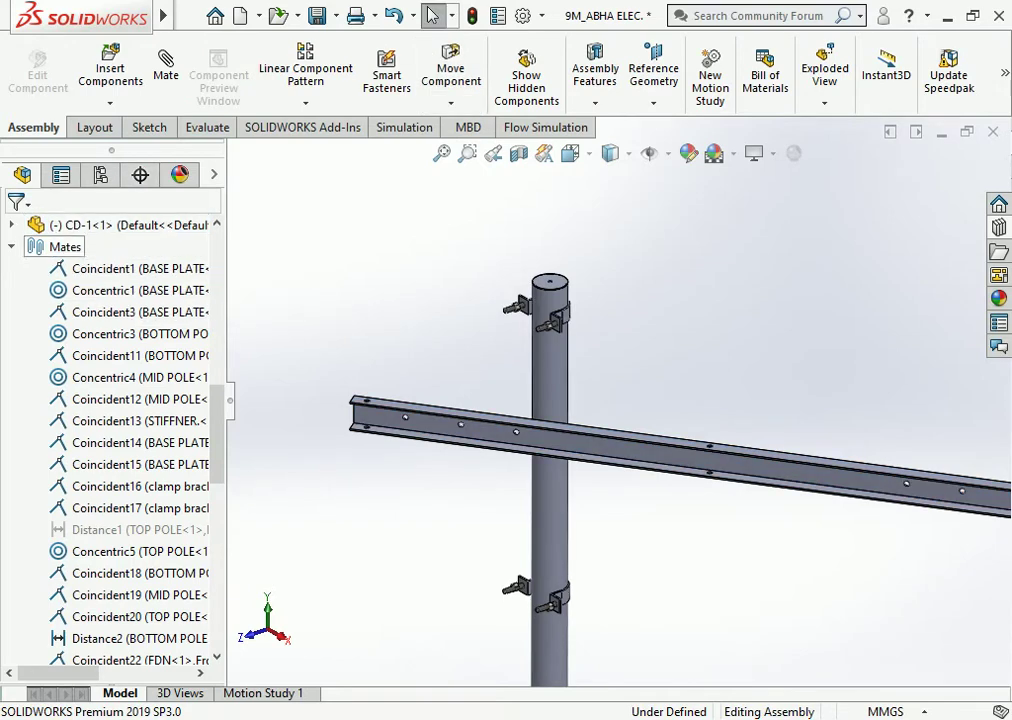
Collapse the mates list and select the assembly Front Plane.
{"action": "left_click", "coordinate": [11, 246]}
{"action": "scroll", "coordinate": [110, 400], "scroll_direction": "up", "scroll_amount": 2}
{"action": "scroll", "coordinate": [110, 400], "scroll_direction": "up", "scroll_amount": 4}
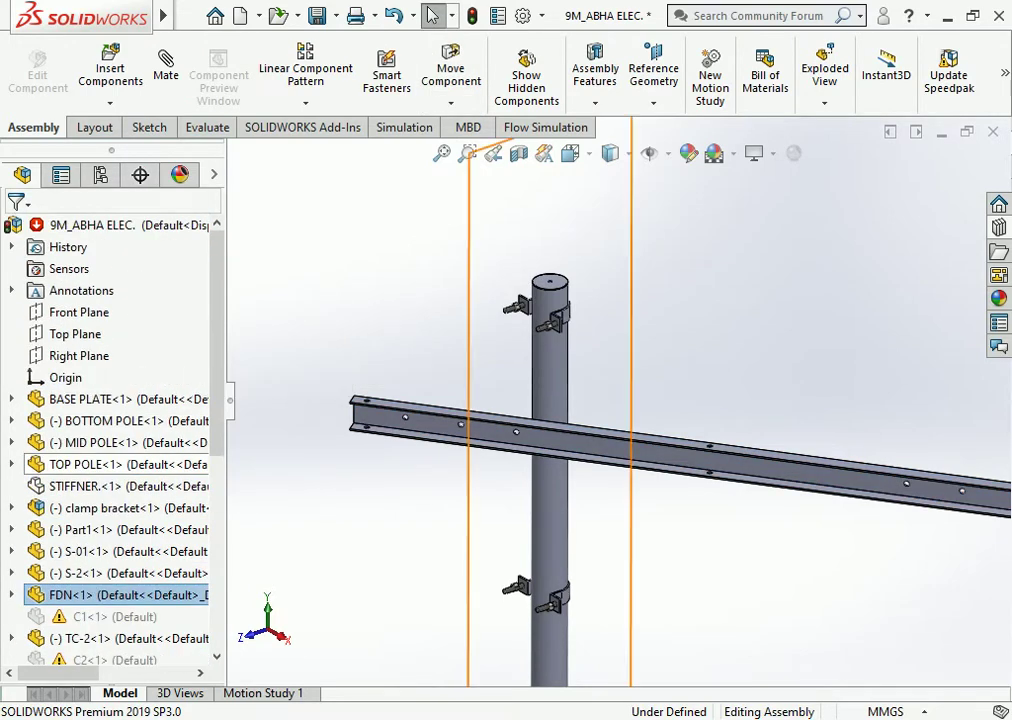
{"action": "left_click", "coordinate": [78, 312]}
{"action": "scroll", "coordinate": [624, 413], "scroll_direction": "up", "scroll_amount": 3}
{"action": "scroll", "coordinate": [624, 413], "scroll_direction": "up", "scroll_amount": 2}
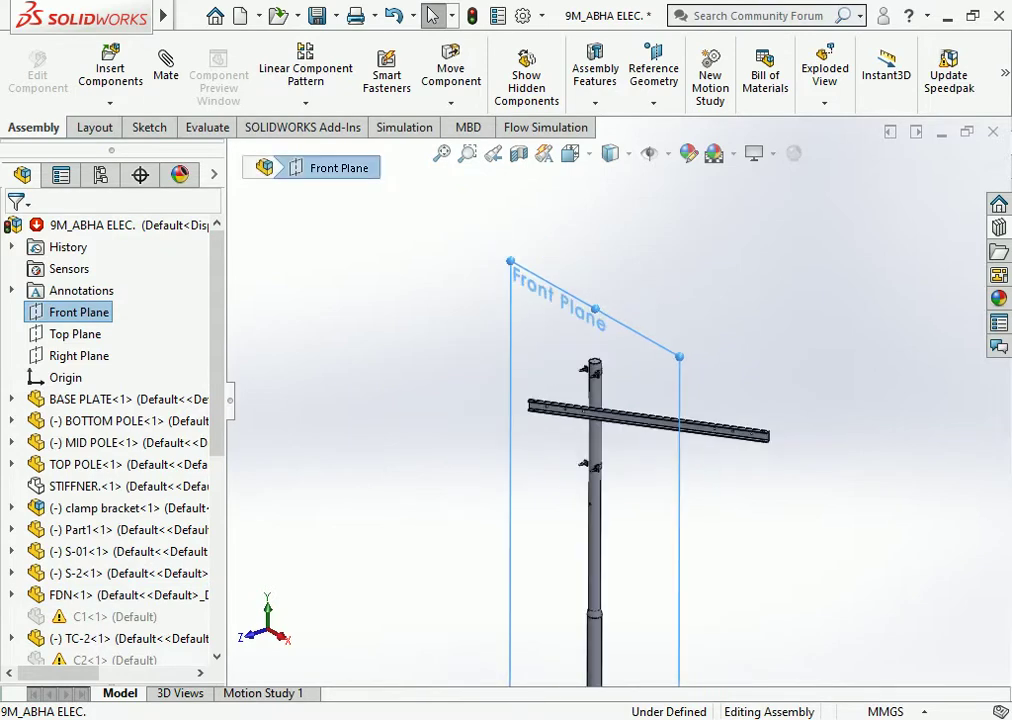
Mate the CD-1 cross-arm face parallel to the assembly Front Plane.
{"action": "left_click", "coordinate": [166, 62]}
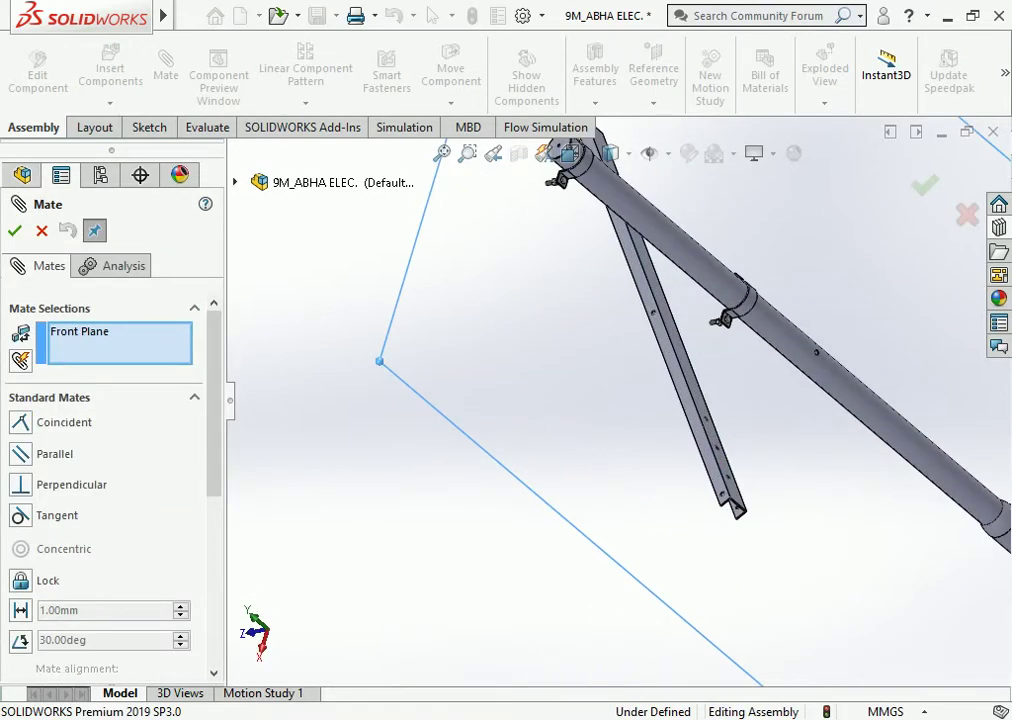
{"action": "left_click", "coordinate": [633, 394]}
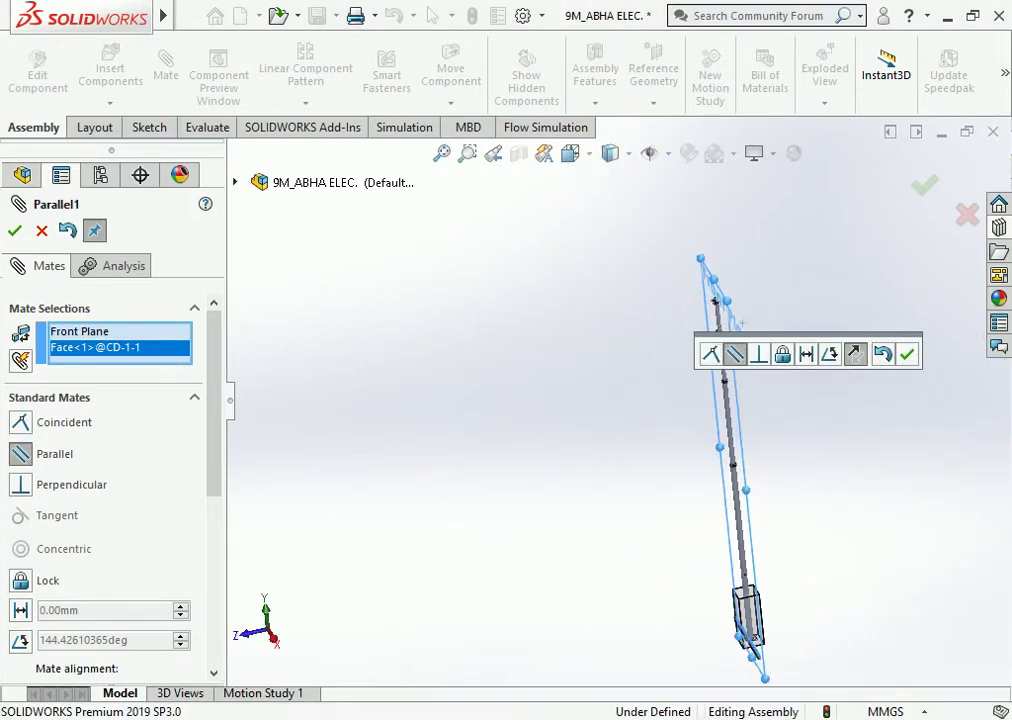
{"action": "key", "text": "Return"}
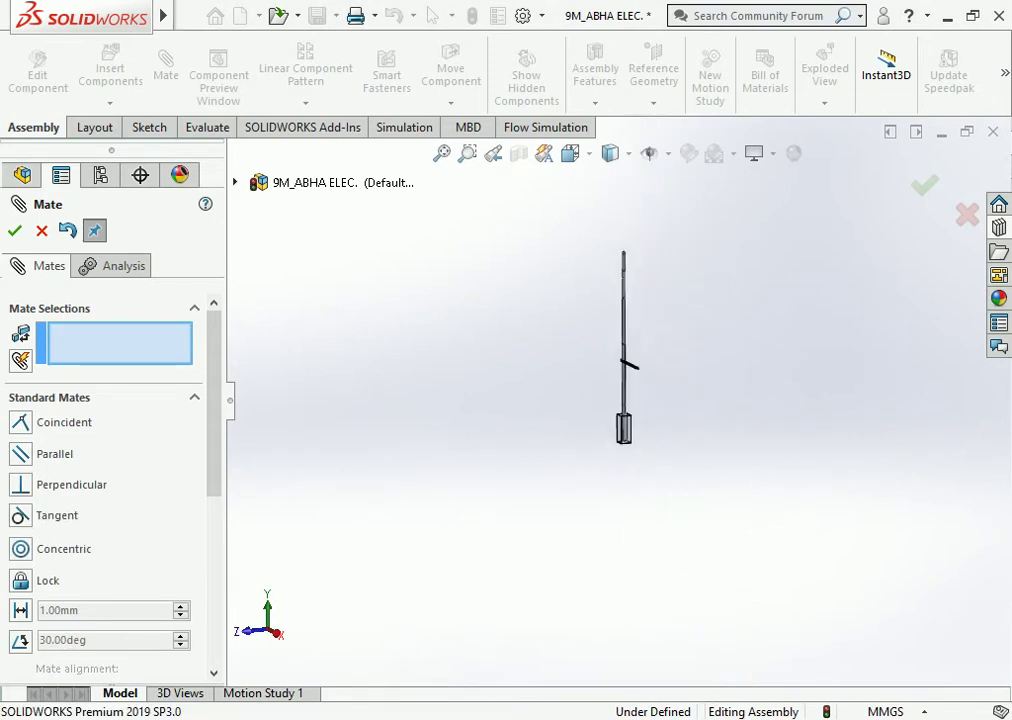
{"action": "left_click", "coordinate": [504, 420]}
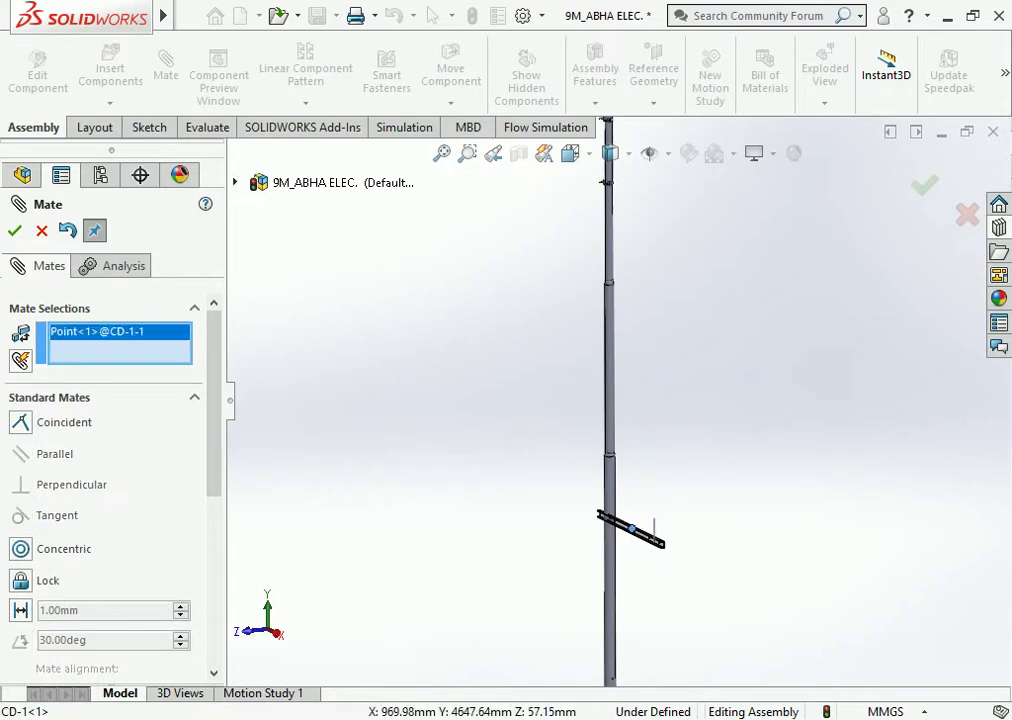
{"action": "key", "text": "Escape"}
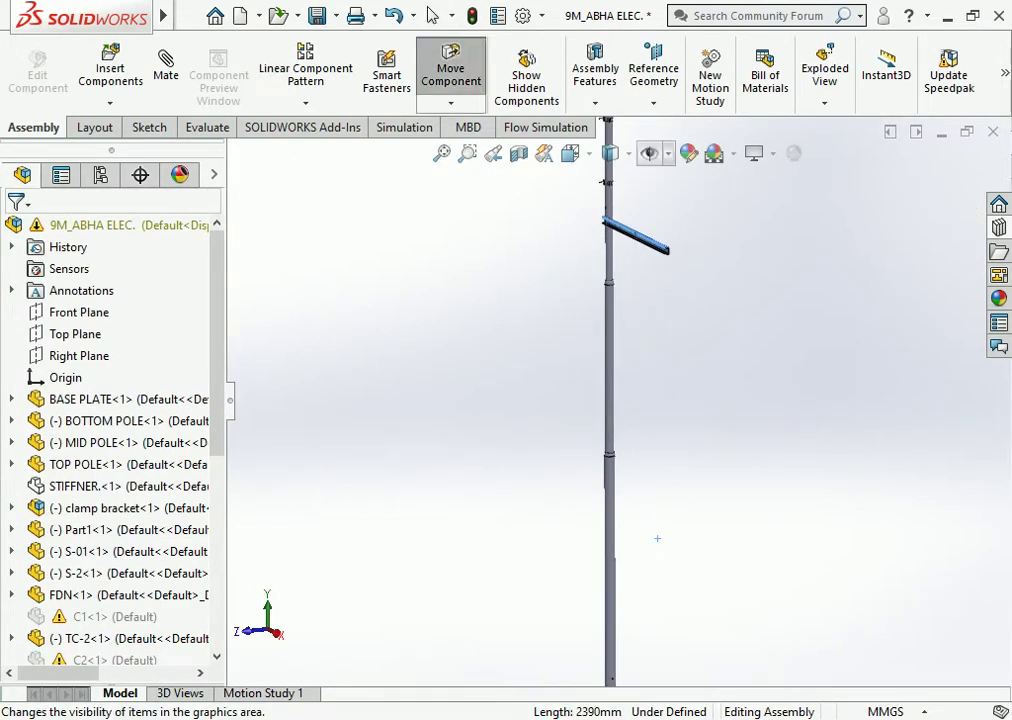
Drag the CD-1 crossarm up to just below the pole top and check it.
{"action": "scroll", "coordinate": [618, 600], "scroll_direction": "up", "scroll_amount": 3}
{"action": "scroll", "coordinate": [618, 663], "scroll_direction": "down", "scroll_amount": 3}
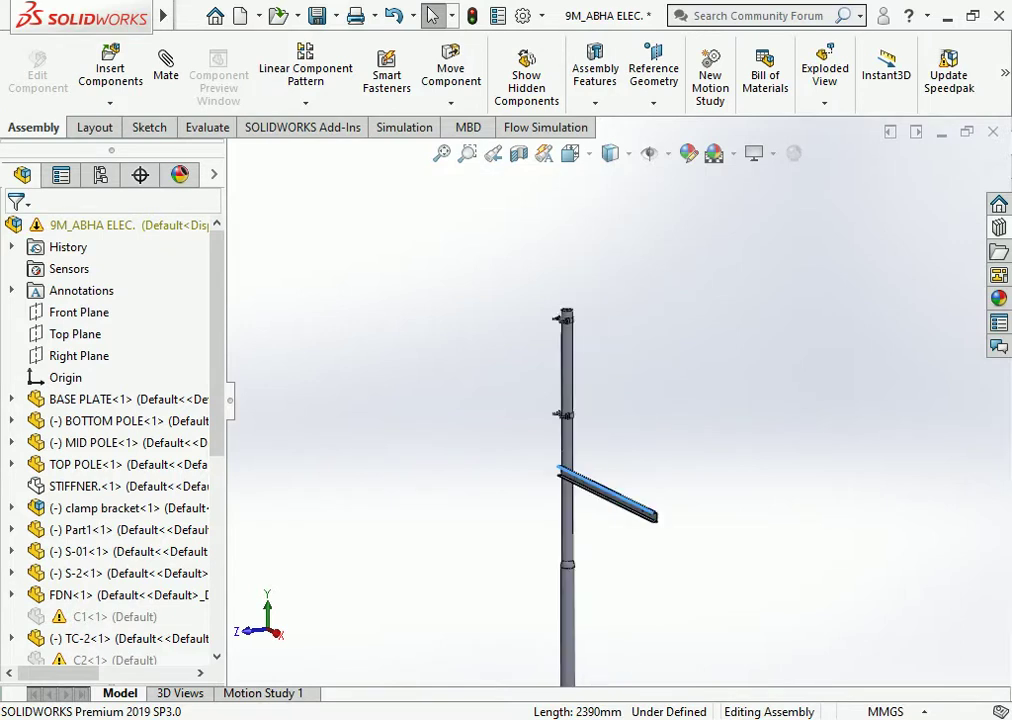
{"action": "scroll", "coordinate": [600, 294], "scroll_direction": "down", "scroll_amount": 5}
{"action": "left_click_drag", "start_coordinate": [600, 583], "coordinate": [588, 378]}
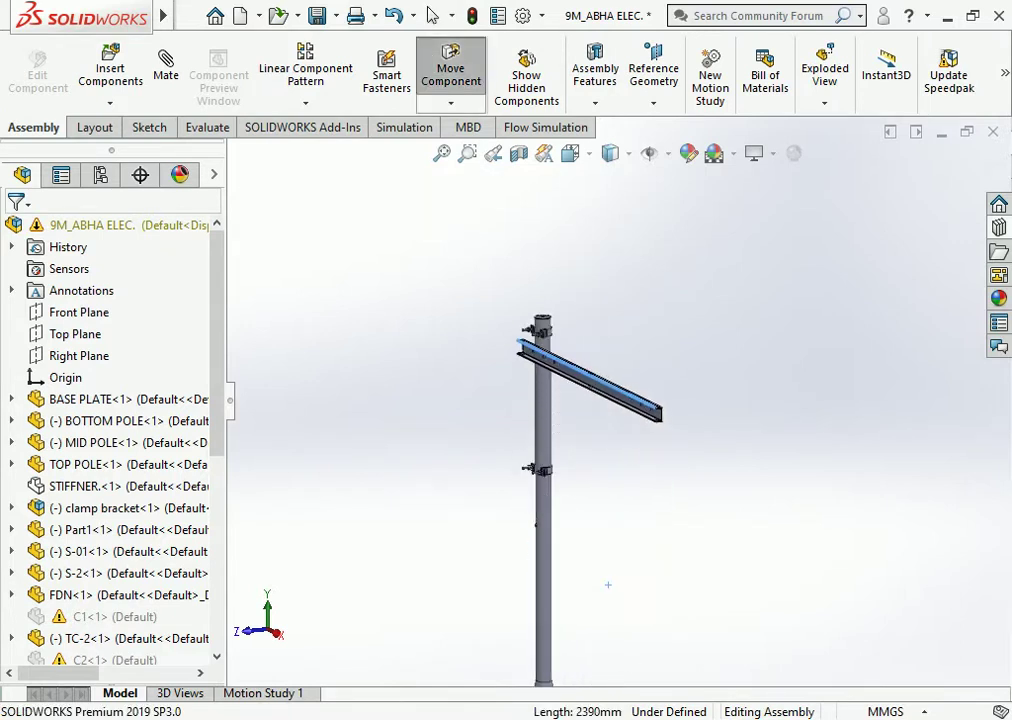
{"action": "scroll", "coordinate": [592, 320], "scroll_direction": "down", "scroll_amount": 4}
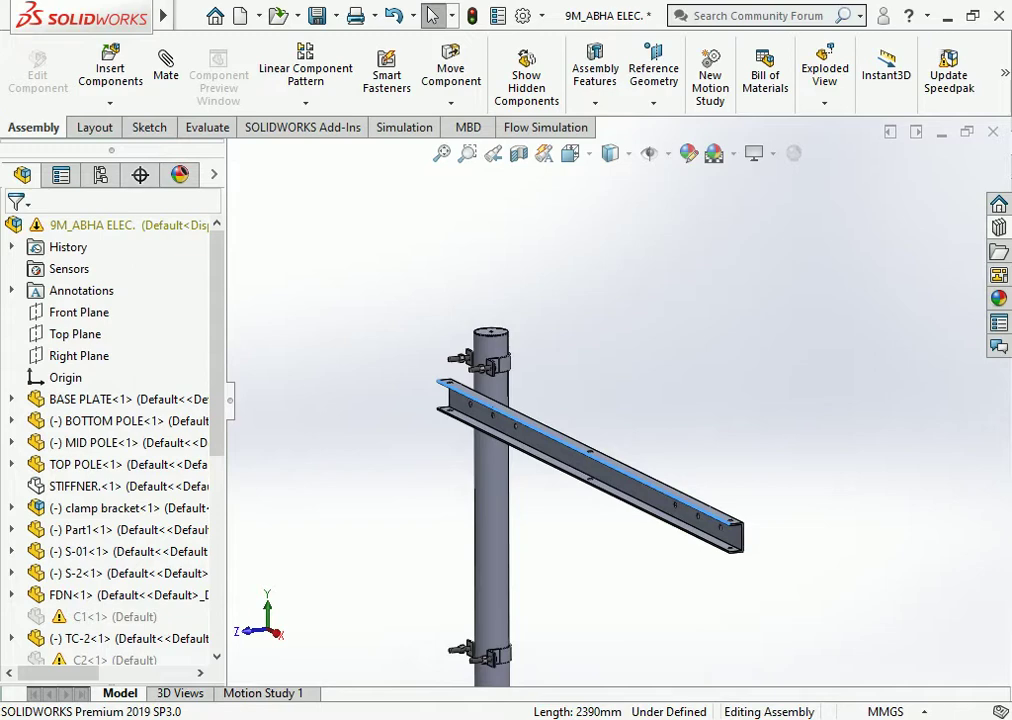
{"action": "scroll", "coordinate": [615, 484], "scroll_direction": "up", "scroll_amount": 3}
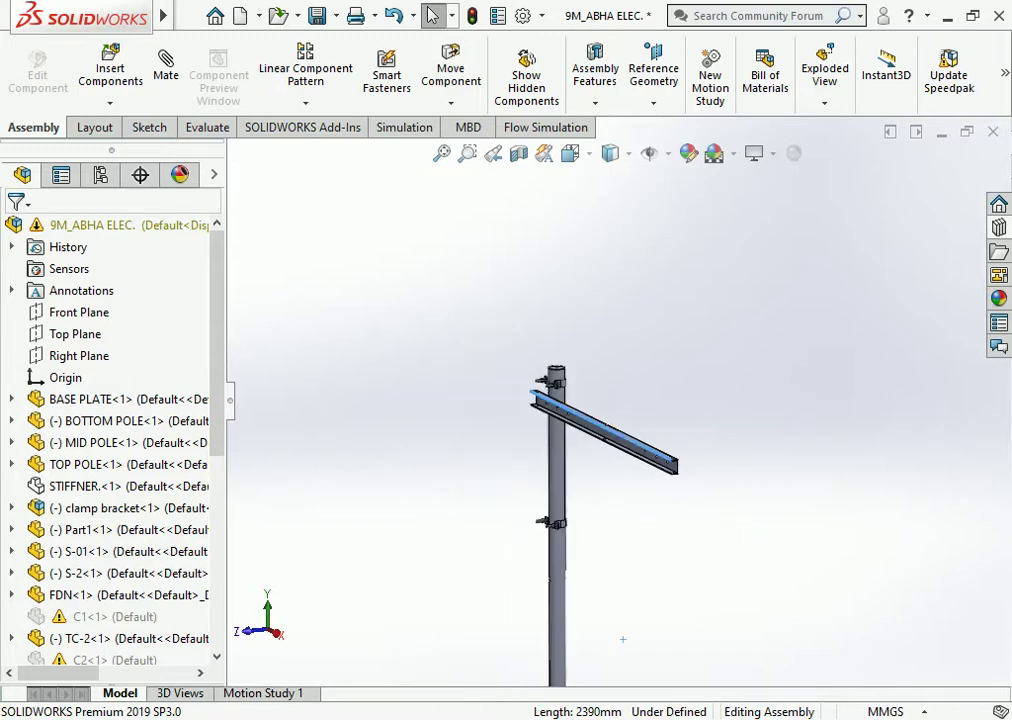
{"action": "middle_click_drag", "start_coordinate": [615, 484], "coordinate": [694, 507]}
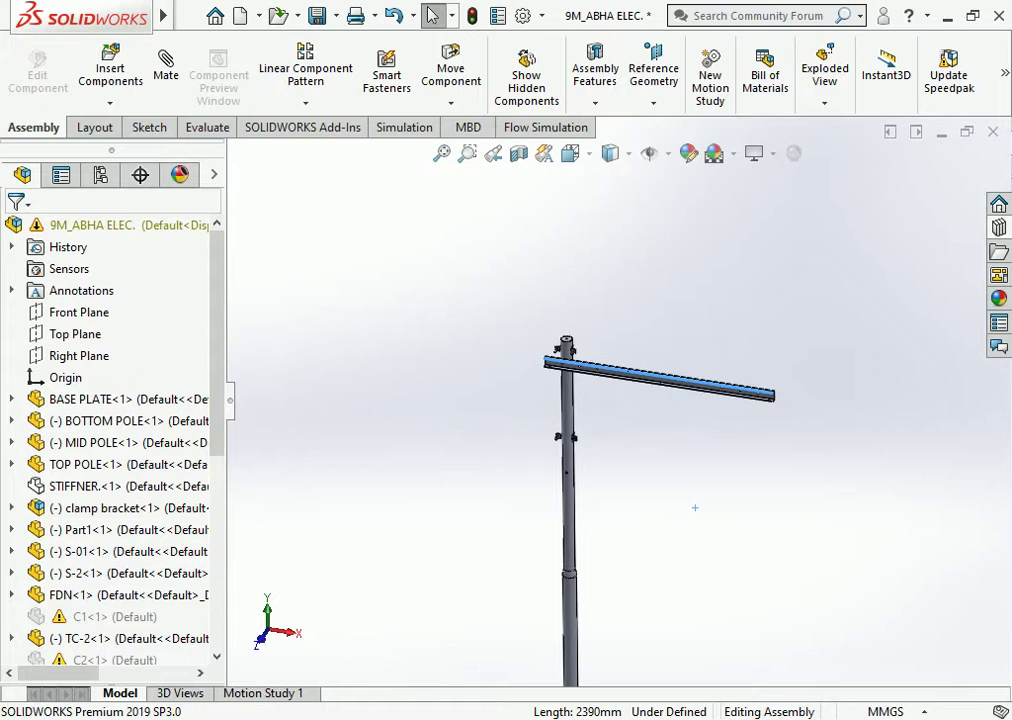
{"action": "left_click", "coordinate": [694, 507]}
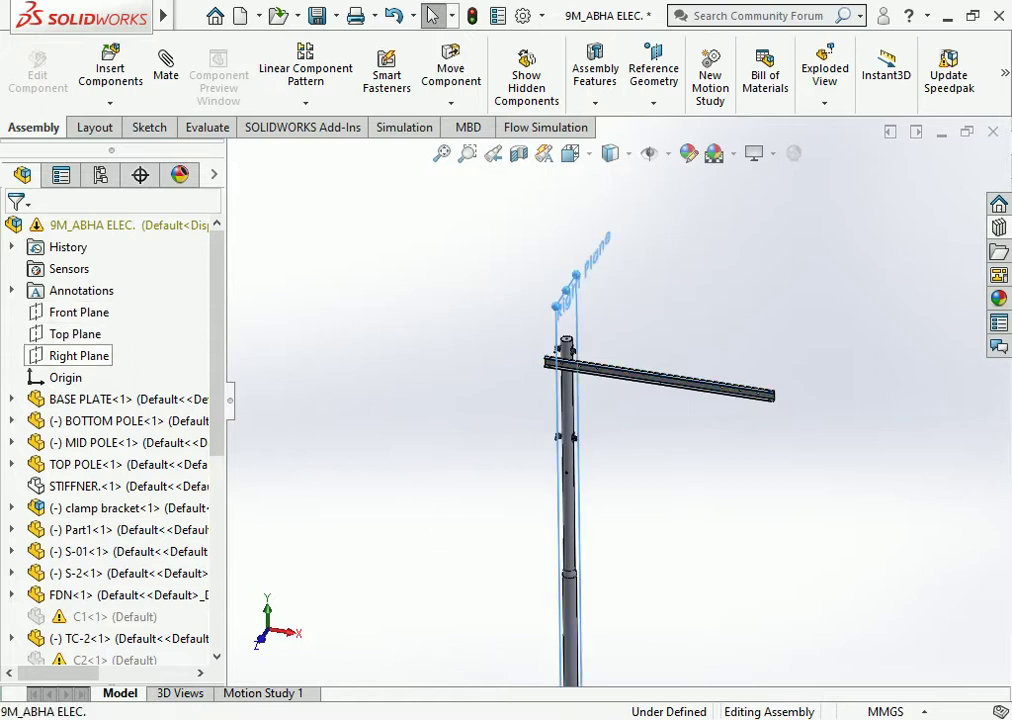
Create PLANE1 offset 1674/2 (837 mm) from the Right Plane.
{"action": "left_click", "coordinate": [79, 356]}
{"action": "left_click", "coordinate": [653, 80]}
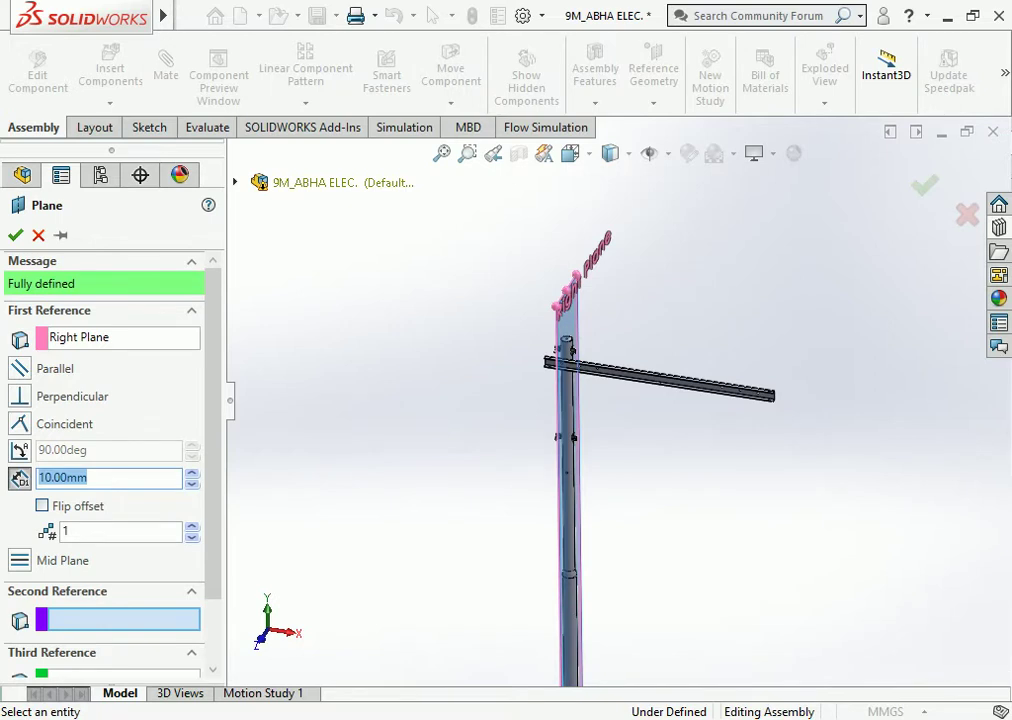
{"action": "type", "text": "1674"}
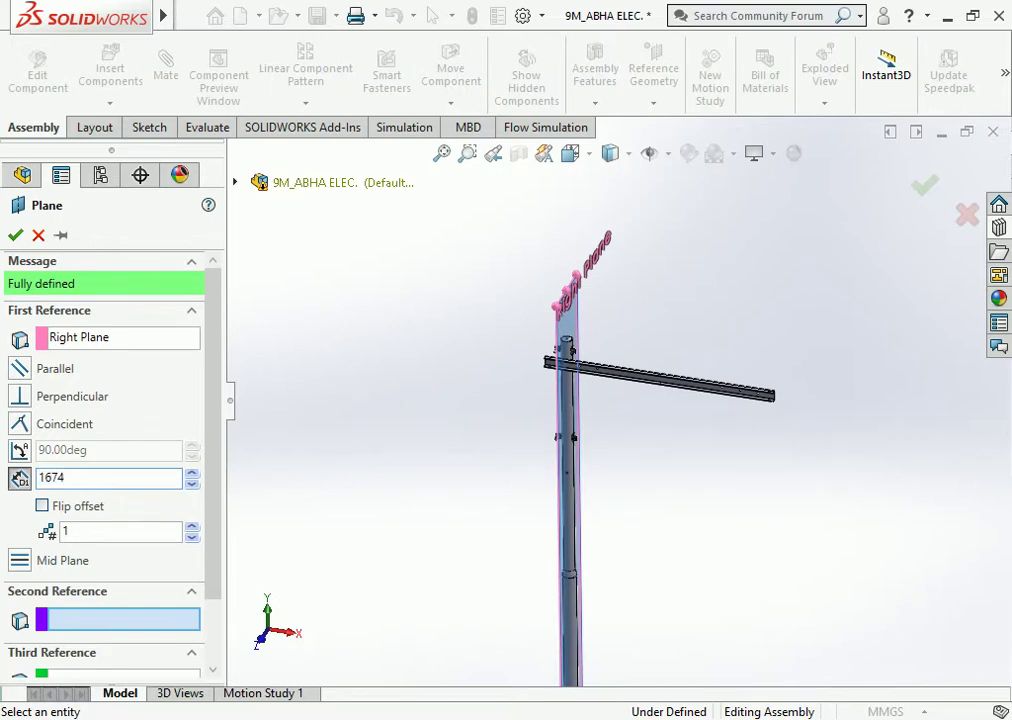
{"action": "type", "text": "/2"}
{"action": "key", "text": "Return"}
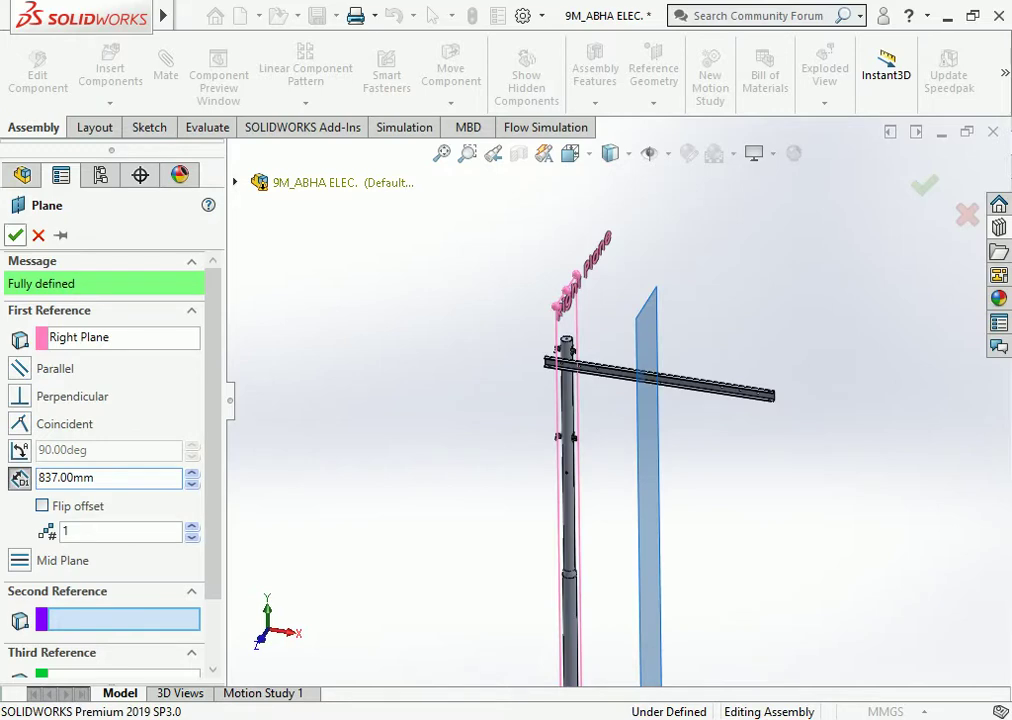
{"action": "key", "text": "Return"}
{"action": "key", "text": "Left"}
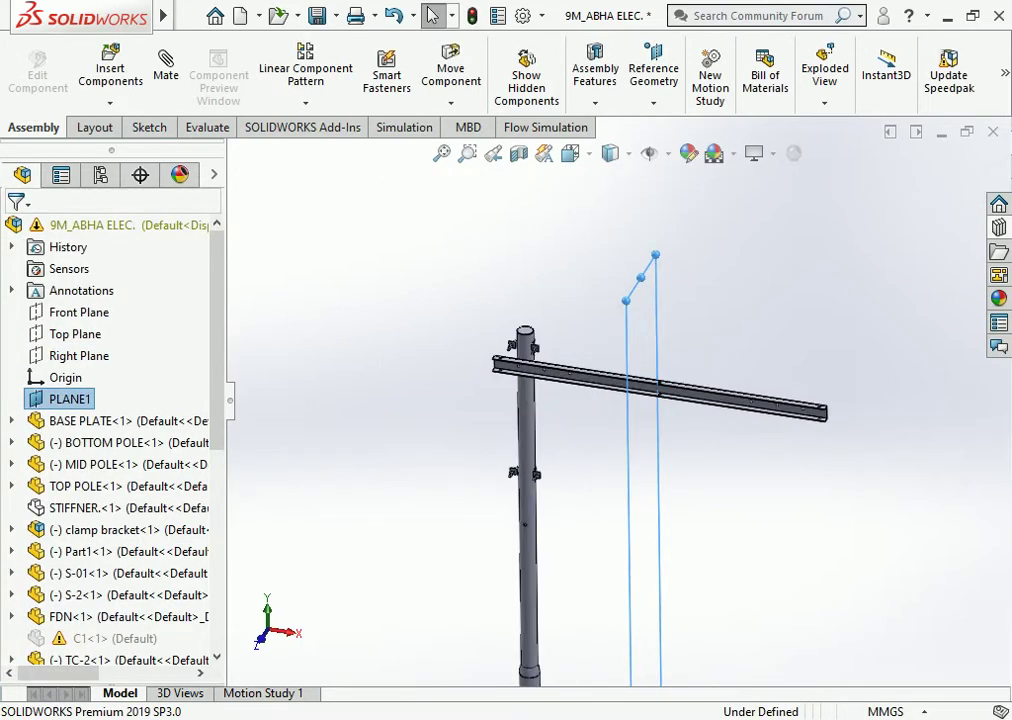
Mate the CD-1<1> Front Plane coincident with PLANE1.
{"action": "key", "text": "Left"}
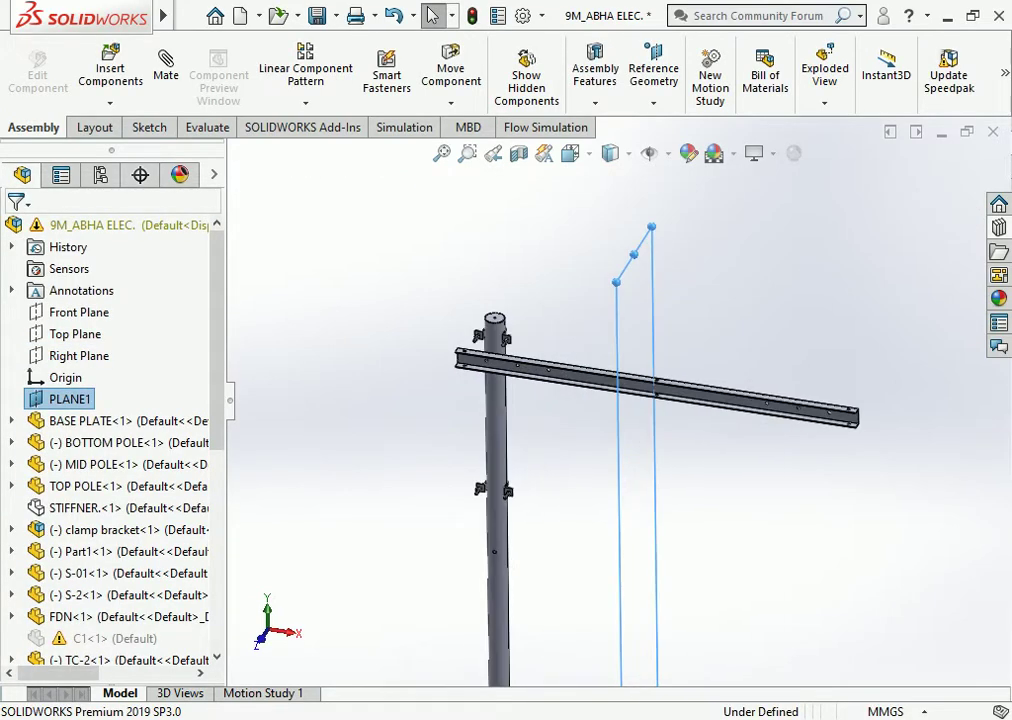
{"action": "key", "text": "shift+z"}
{"action": "key", "text": "z"}
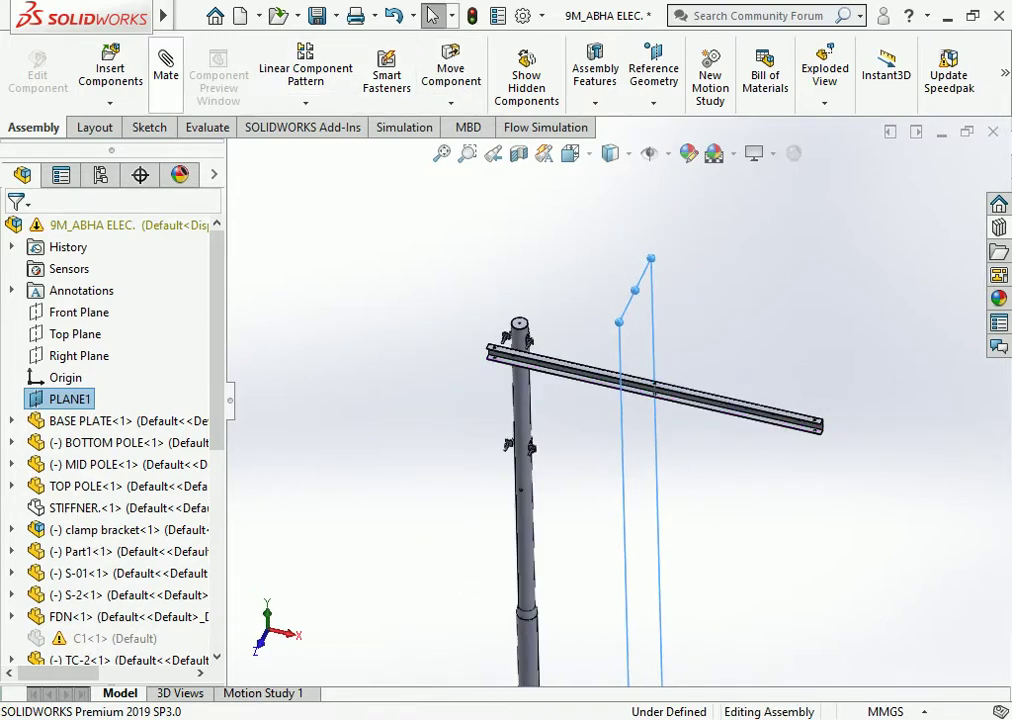
{"action": "left_click", "coordinate": [166, 68]}
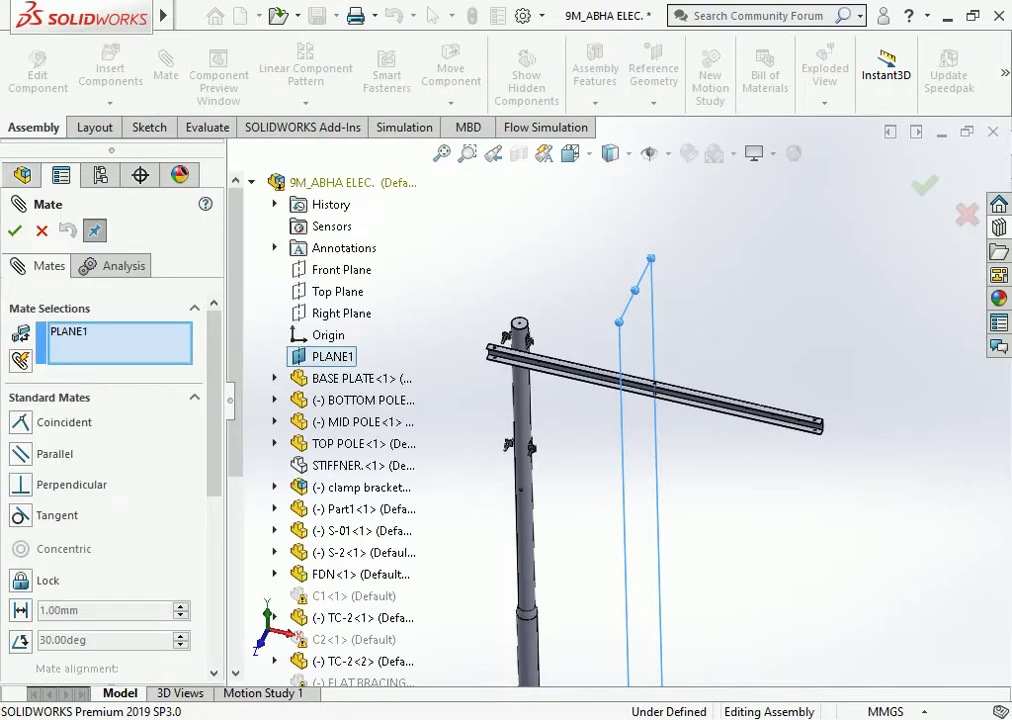
{"action": "scroll", "coordinate": [330, 421], "scroll_direction": "down", "scroll_amount": 1}
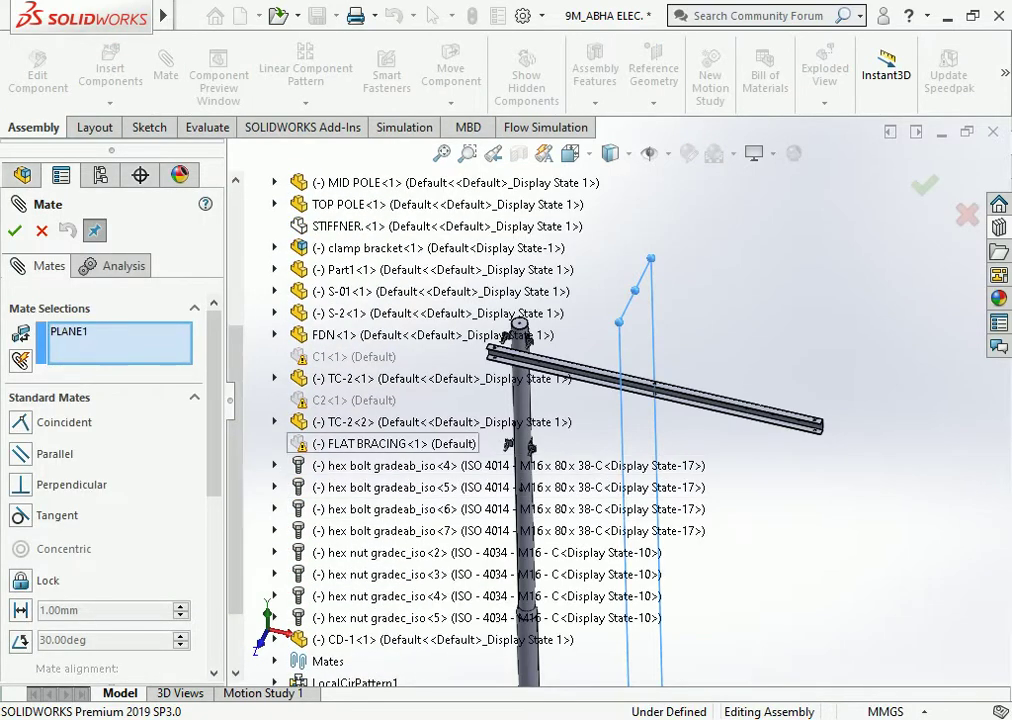
{"action": "scroll", "coordinate": [330, 421], "scroll_direction": "down", "scroll_amount": 1}
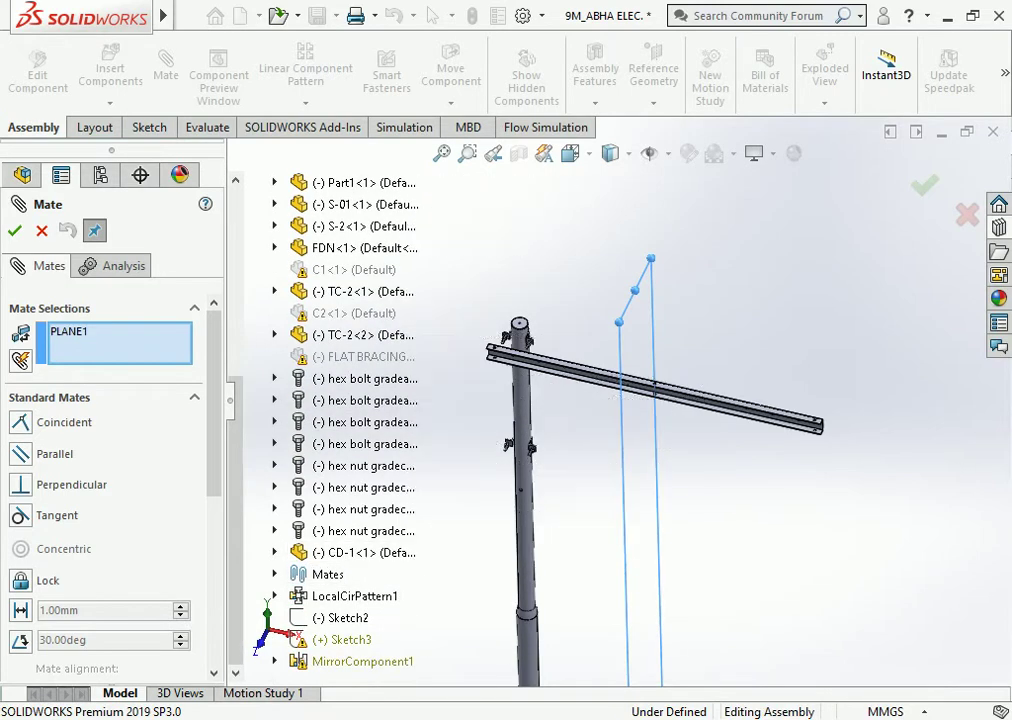
{"action": "left_click", "coordinate": [275, 552]}
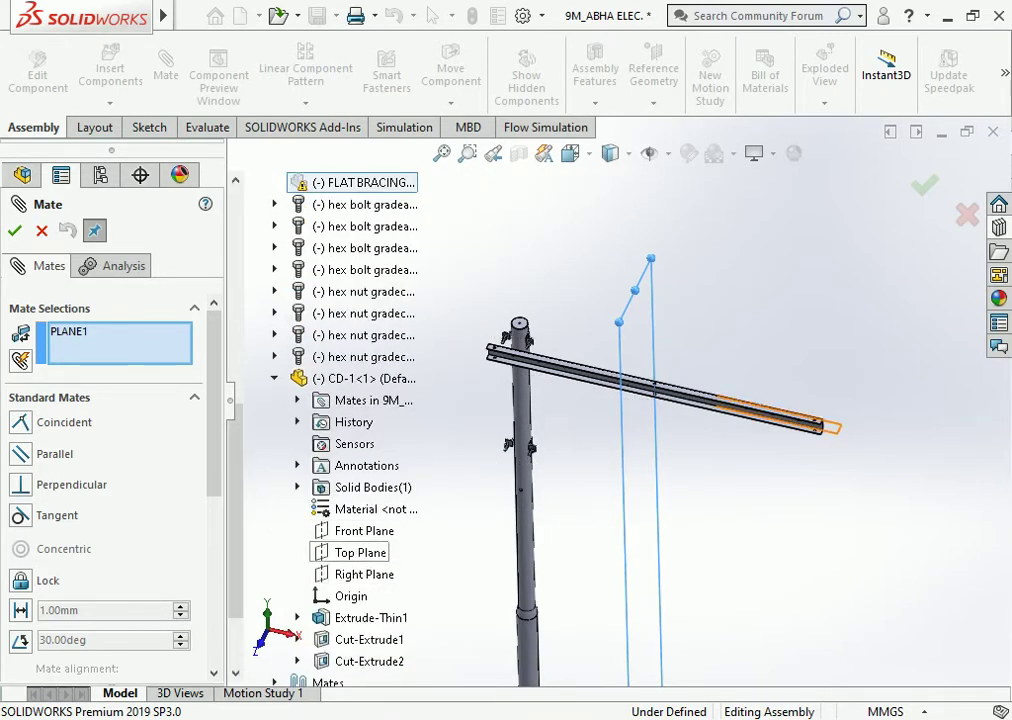
{"action": "left_click", "coordinate": [364, 530]}
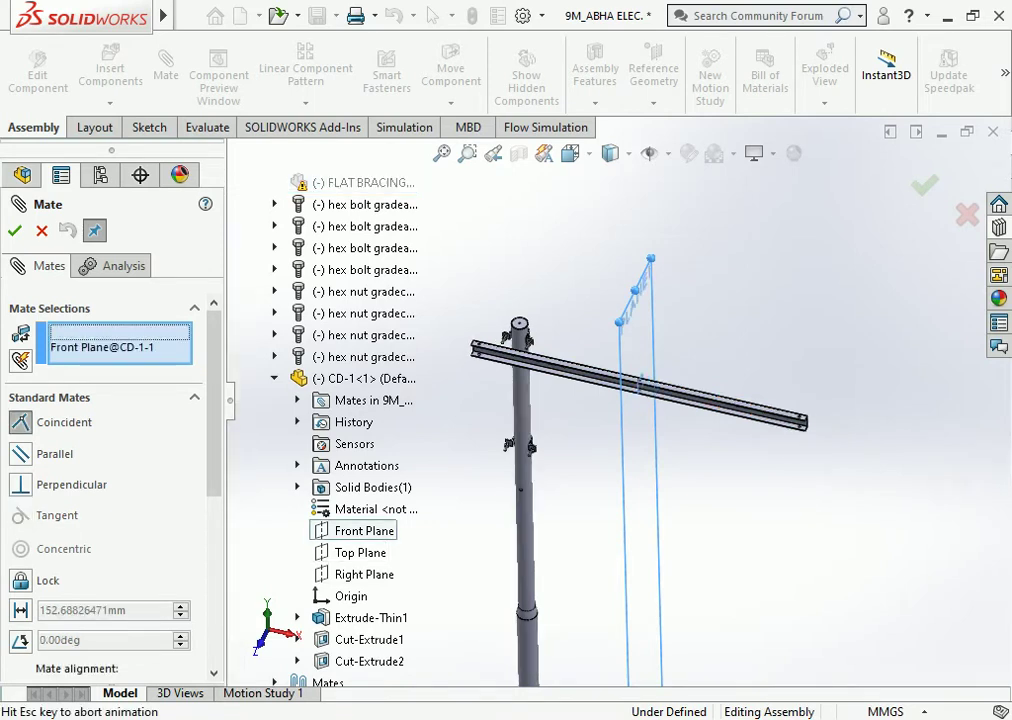
{"action": "left_click", "coordinate": [325, 558]}
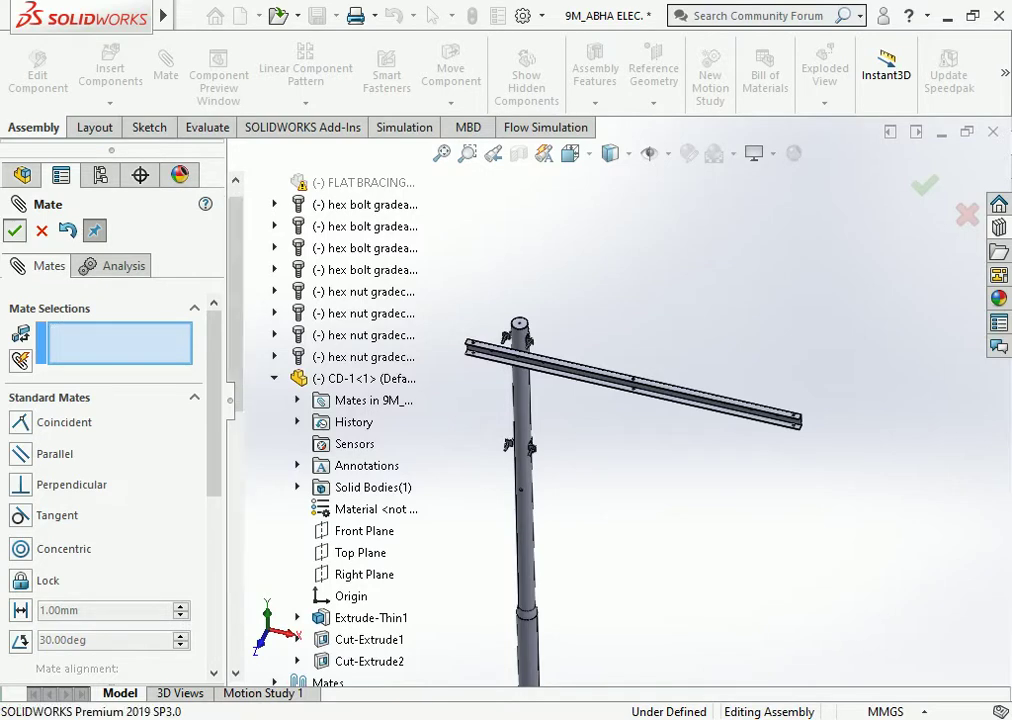
{"action": "key", "text": "Escape"}
{"action": "scroll", "coordinate": [515, 360], "scroll_direction": "up", "scroll_amount": 3}
Add a 103 mm distance mate between the crossarm face and the pole's top face.
{"action": "left_click", "coordinate": [560, 470]}
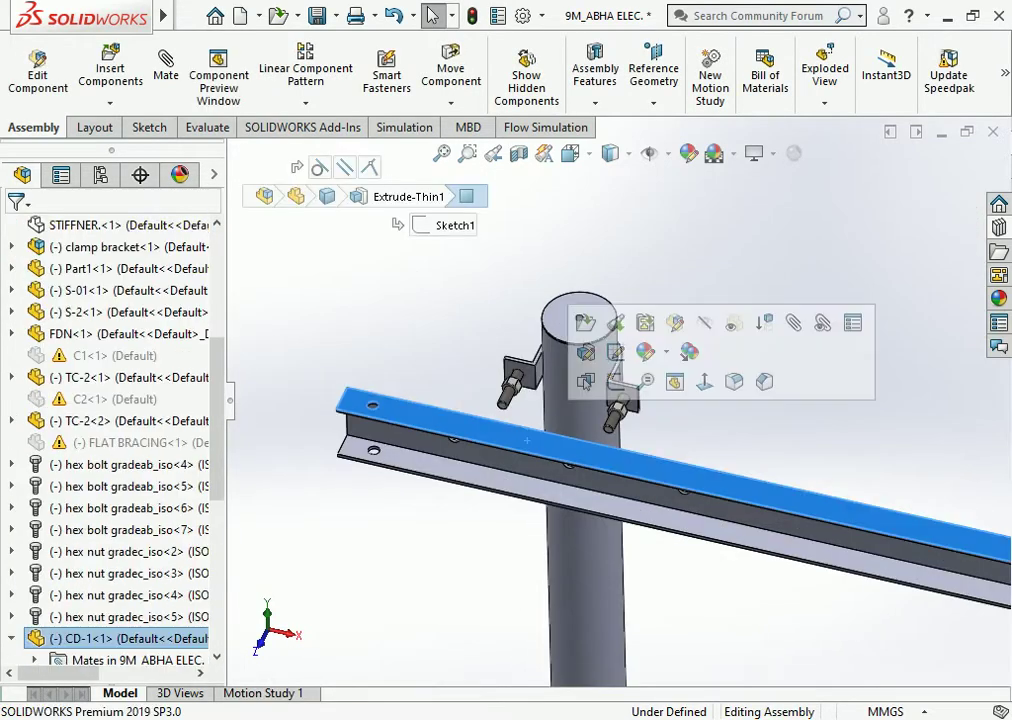
{"action": "scroll", "coordinate": [600, 450], "scroll_direction": "down", "scroll_amount": 3}
{"action": "middle_click_drag", "start_coordinate": [600, 450], "coordinate": [564, 495]}
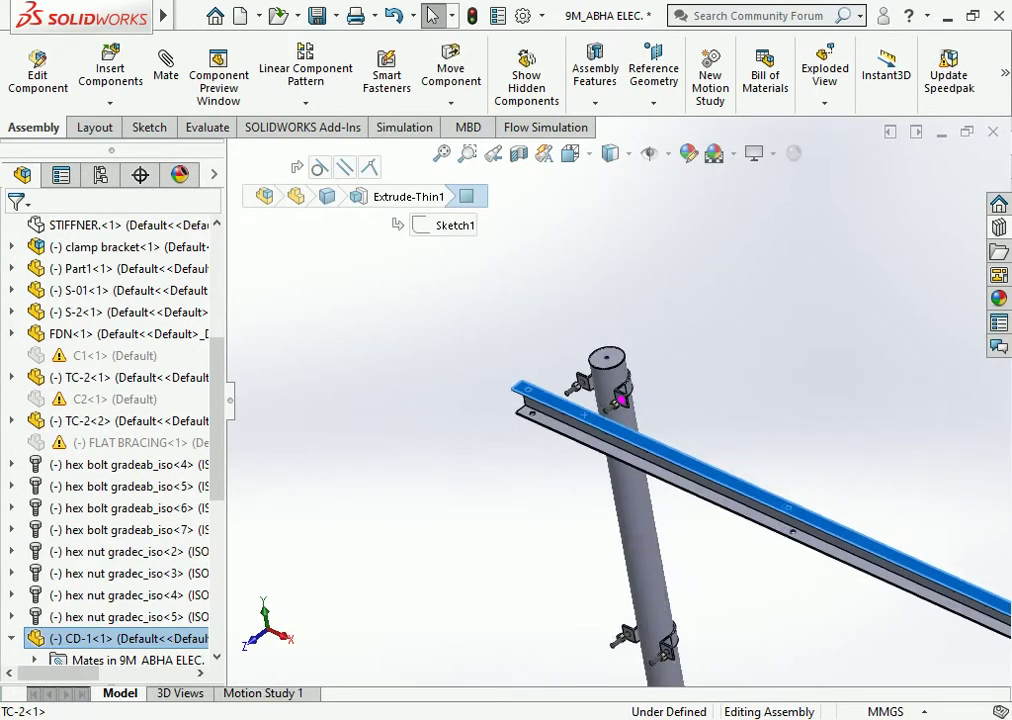
{"action": "scroll", "coordinate": [564, 495], "scroll_direction": "up", "scroll_amount": 2}
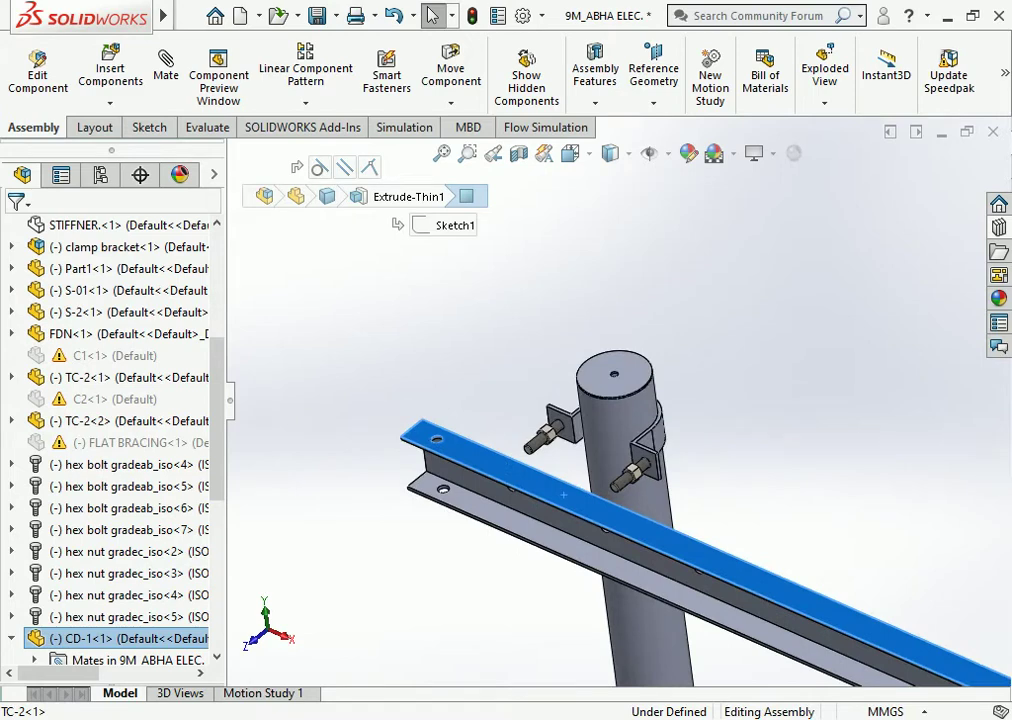
{"action": "left_click", "coordinate": [166, 70]}
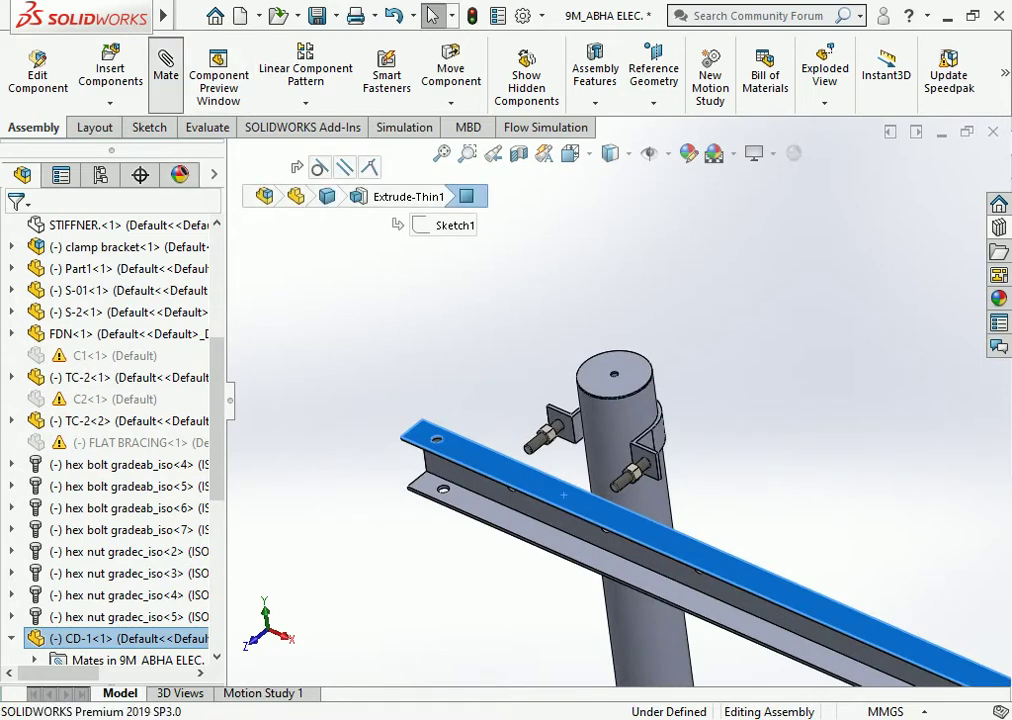
{"action": "left_click", "coordinate": [614, 373]}
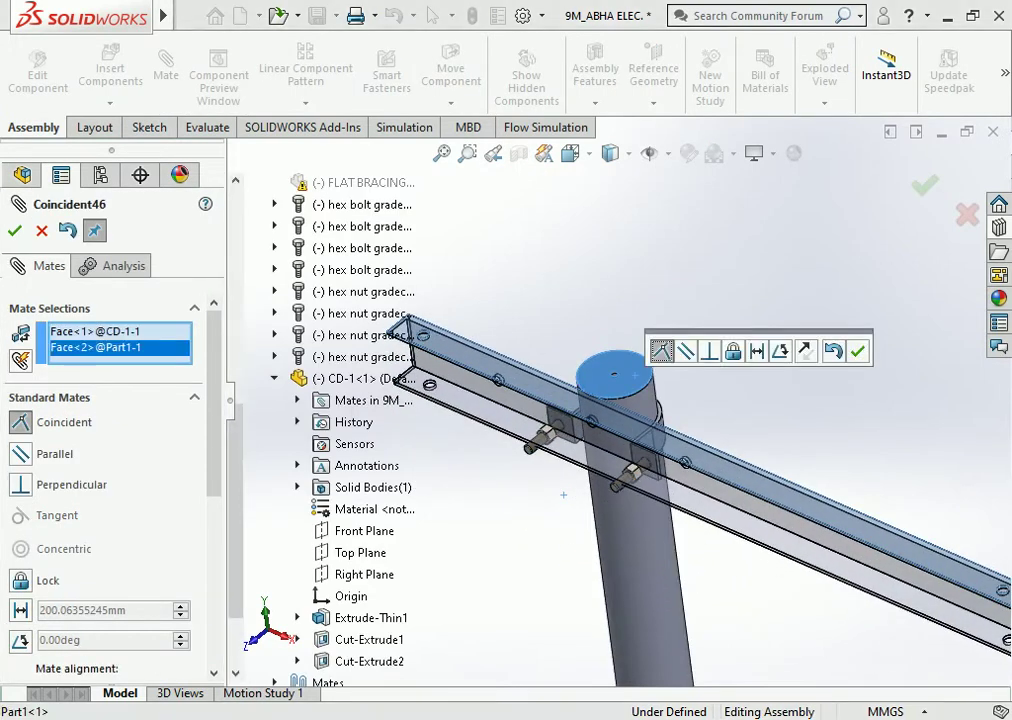
{"action": "left_click", "coordinate": [757, 350]}
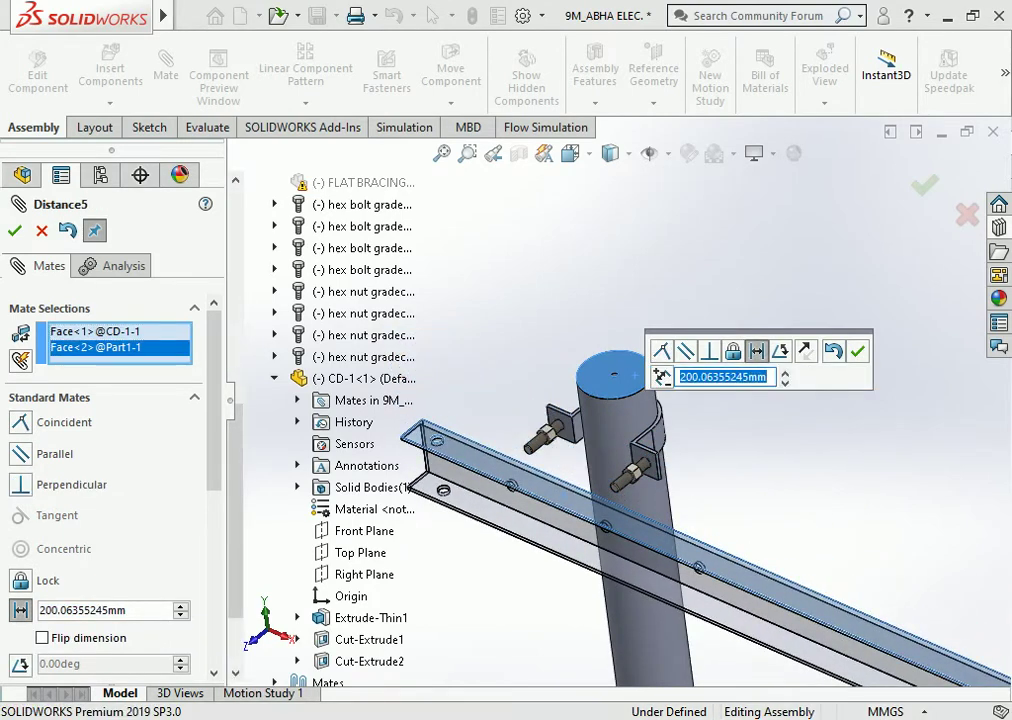
{"action": "type", "text": "103"}
{"action": "key", "text": "Return"}
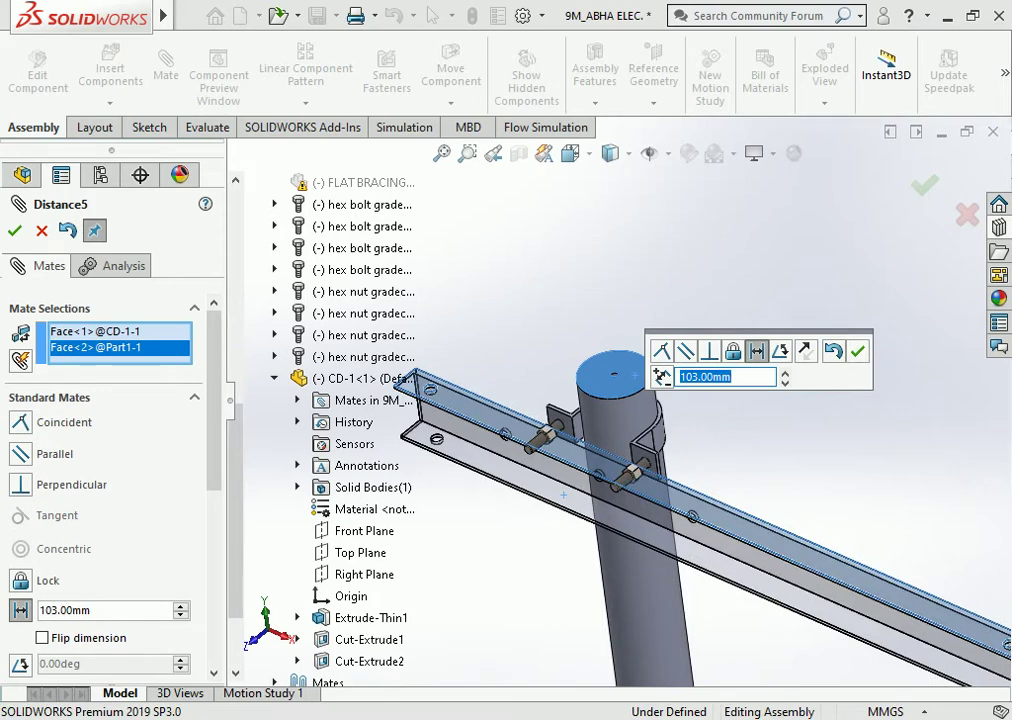
{"action": "left_click", "coordinate": [858, 351]}
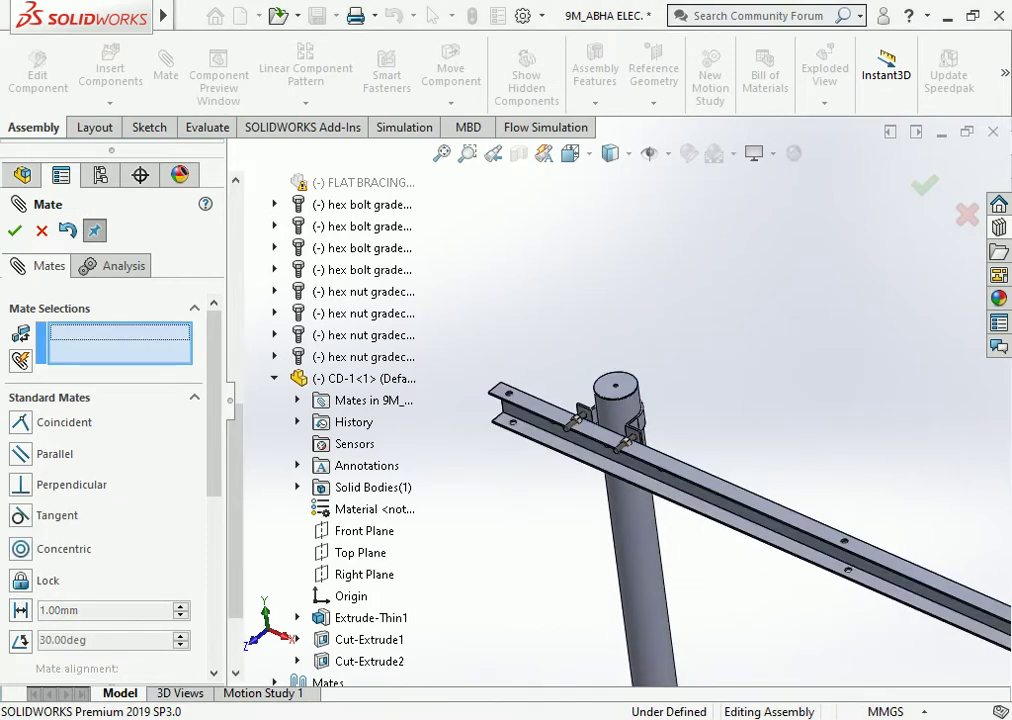
{"action": "middle_click_drag", "start_coordinate": [600, 430], "coordinate": [623, 413]}
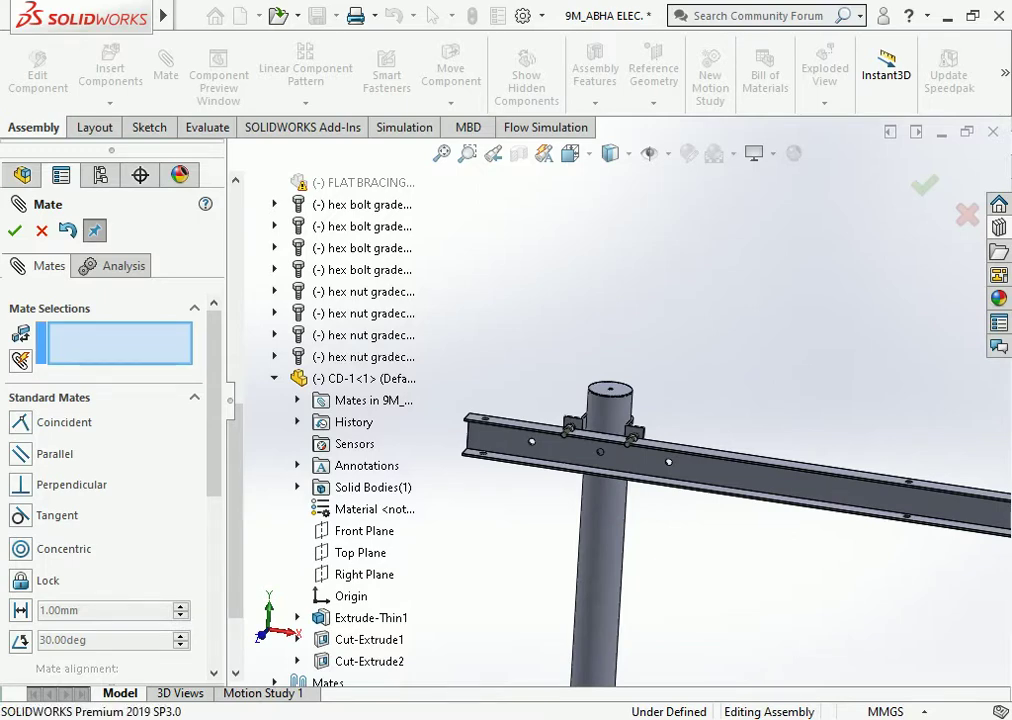
{"action": "middle_click_drag", "start_coordinate": [600, 430], "coordinate": [617, 500]}
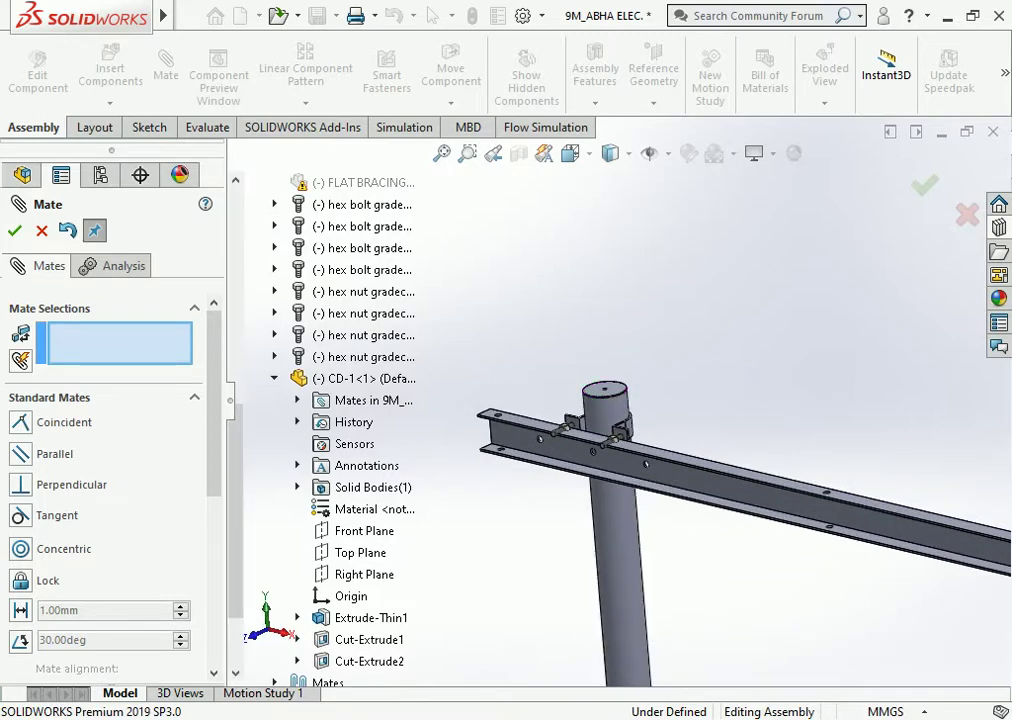
{"action": "left_click", "coordinate": [22, 176]}
Delete the TC-2<1> clamp bracket and its mates from the pole.
{"action": "scroll", "coordinate": [615, 438], "scroll_direction": "down", "scroll_amount": 2}
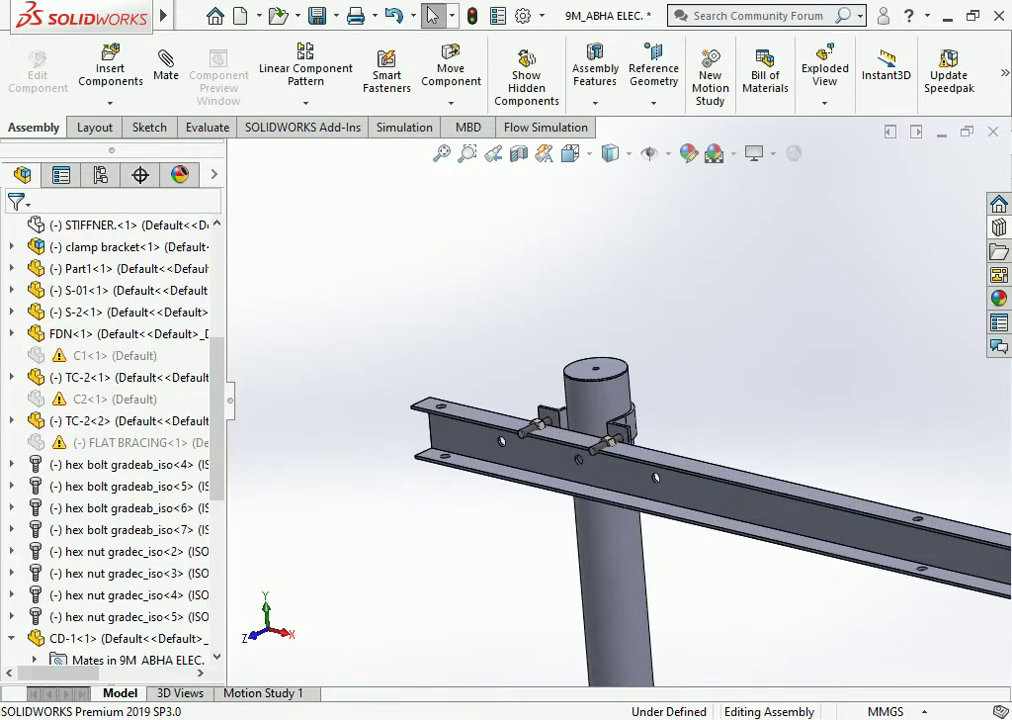
{"action": "scroll", "coordinate": [615, 438], "scroll_direction": "down", "scroll_amount": 2}
{"action": "scroll", "coordinate": [615, 438], "scroll_direction": "down", "scroll_amount": 2}
{"action": "scroll", "coordinate": [615, 438], "scroll_direction": "down", "scroll_amount": 2}
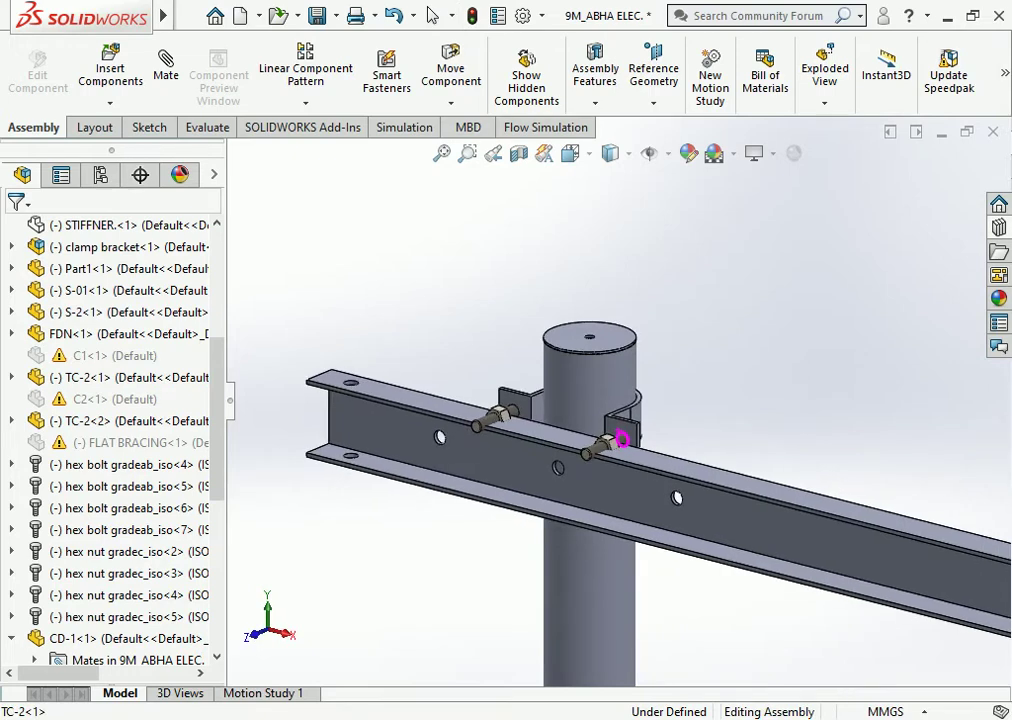
{"action": "scroll", "coordinate": [619, 405], "scroll_direction": "up", "scroll_amount": 2}
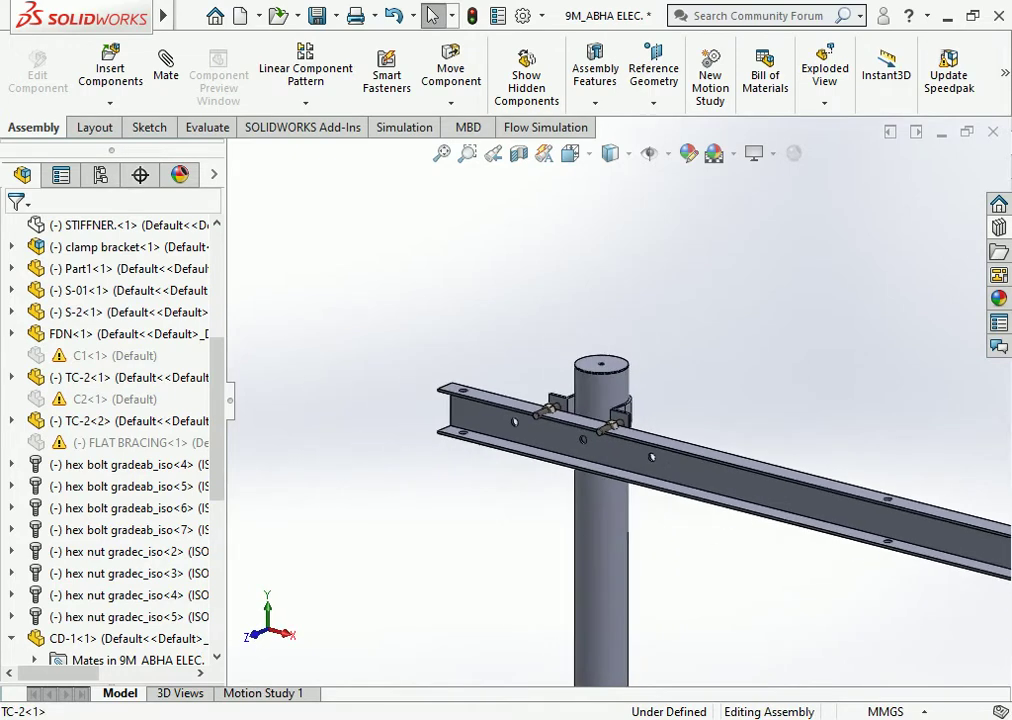
{"action": "scroll", "coordinate": [612, 425], "scroll_direction": "down", "scroll_amount": 5}
{"action": "left_click", "coordinate": [630, 377]}
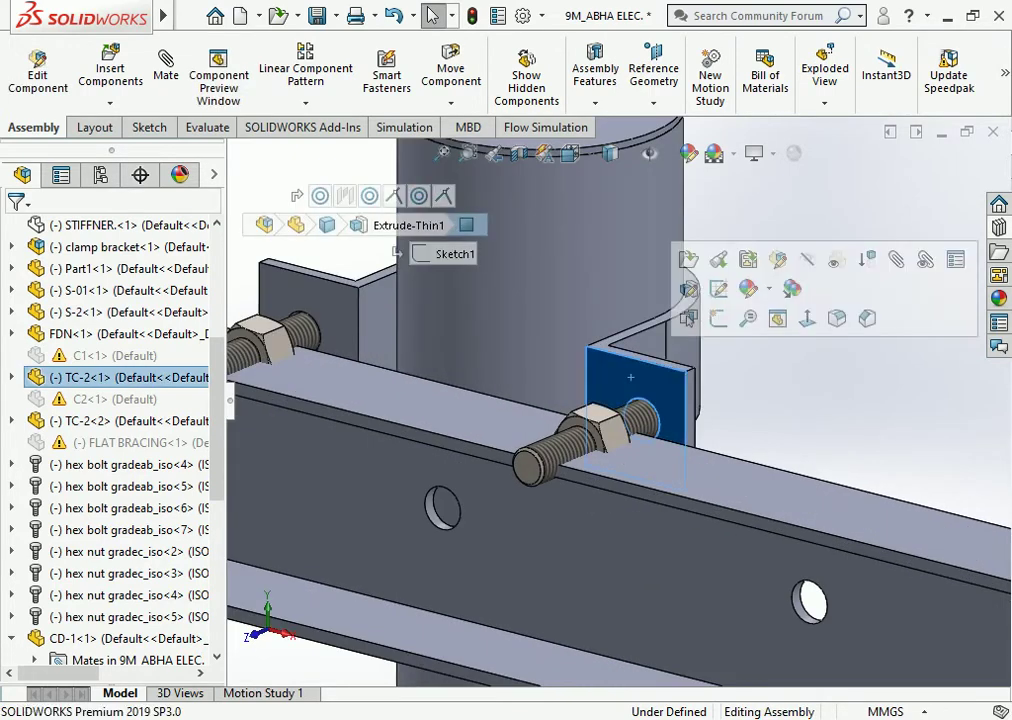
{"action": "key", "text": "Delete"}
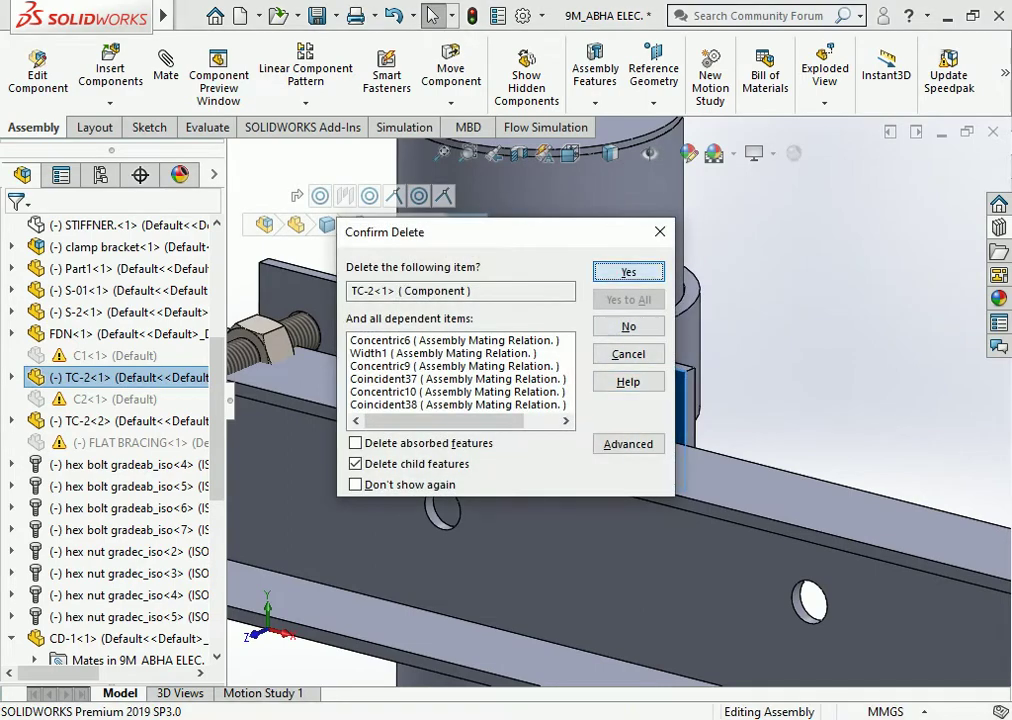
{"action": "key", "text": "Return"}
{"action": "key", "text": "Escape"}
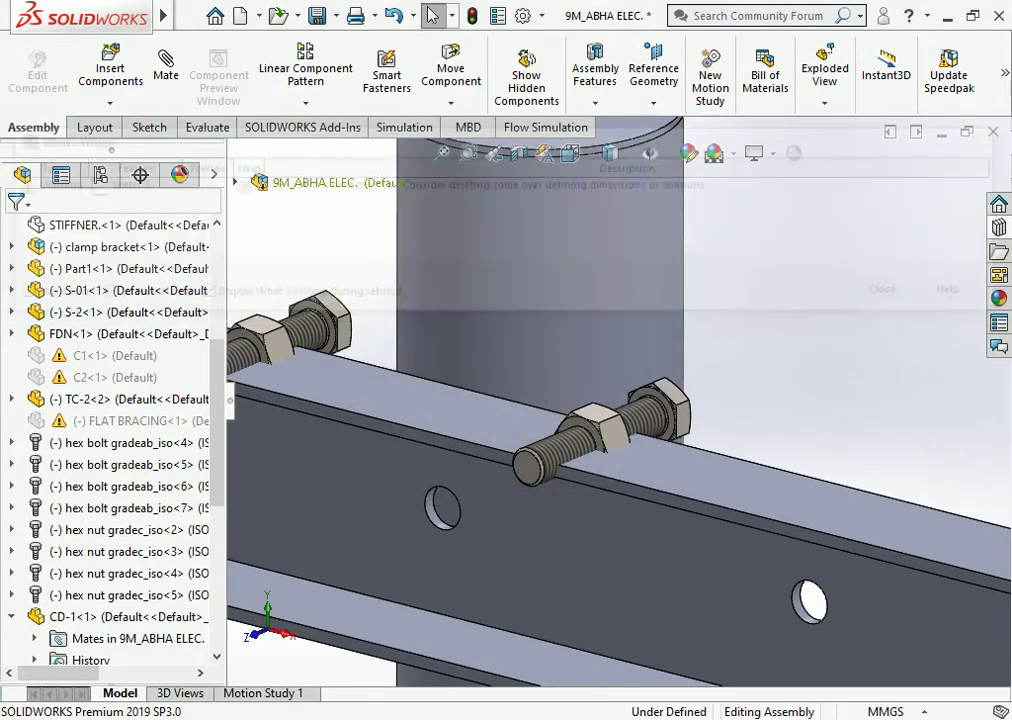
Delete the leftover hex nut and a hex bolt from the cross arm.
{"action": "left_click", "coordinate": [605, 424]}
{"action": "key", "text": "Delete"}
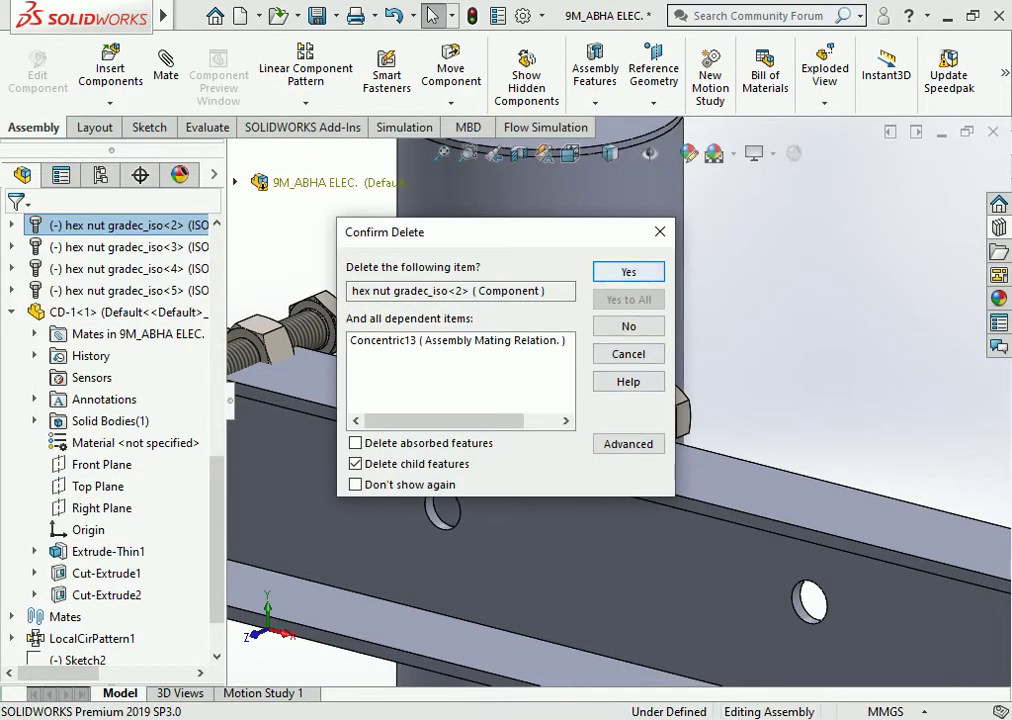
{"action": "key", "text": "Return"}
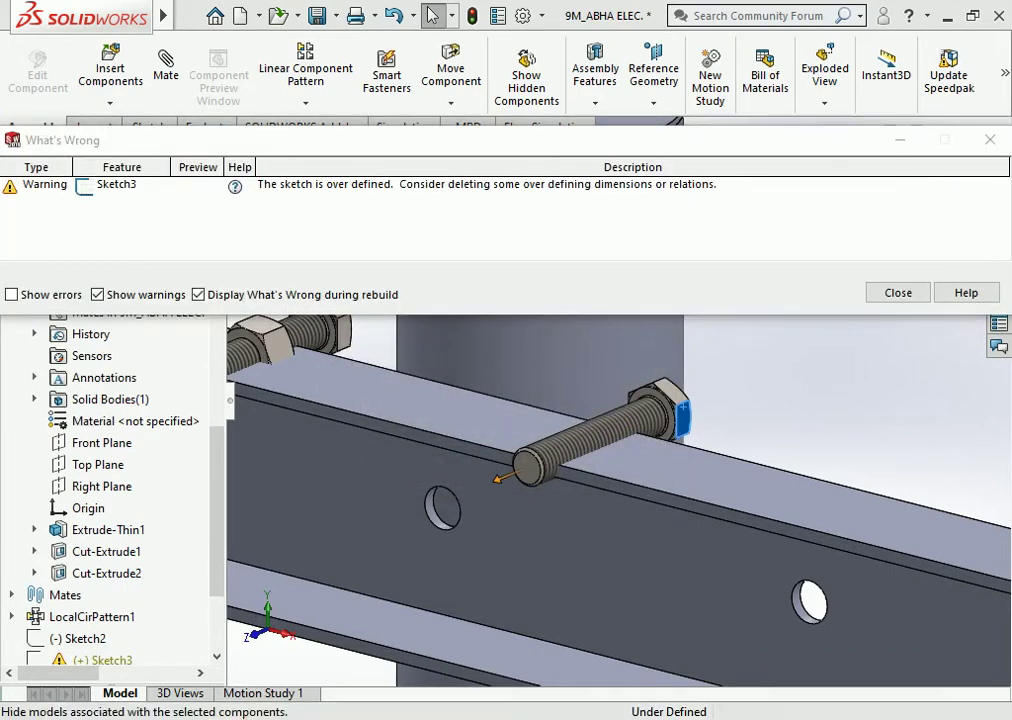
{"action": "left_click", "coordinate": [898, 292]}
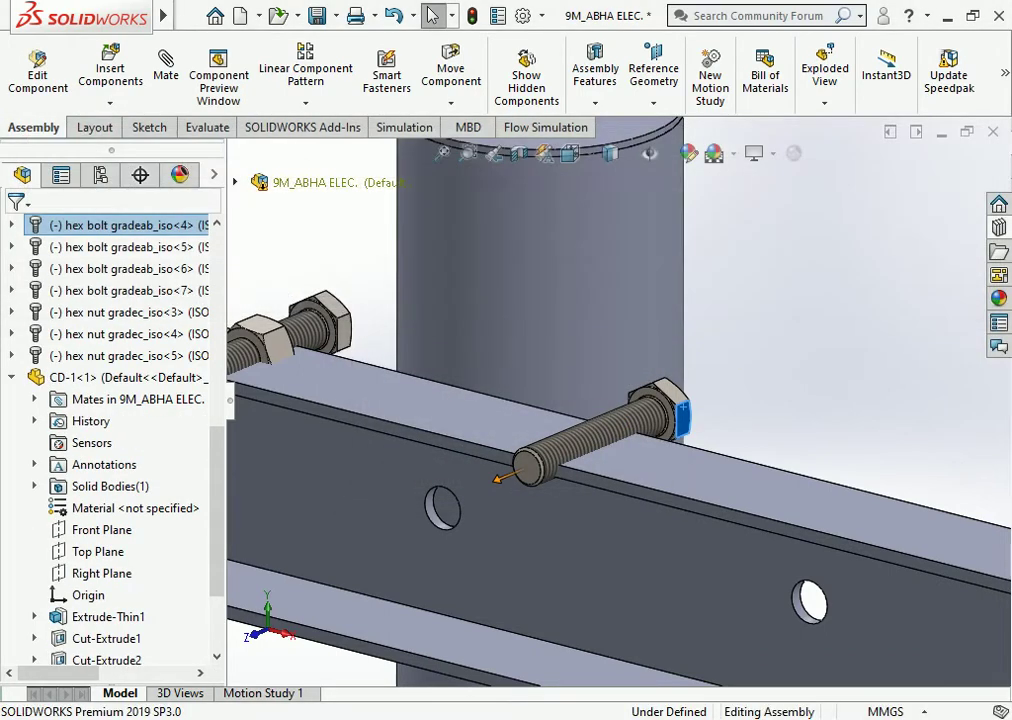
{"action": "key", "text": "Delete"}
{"action": "key", "text": "Return"}
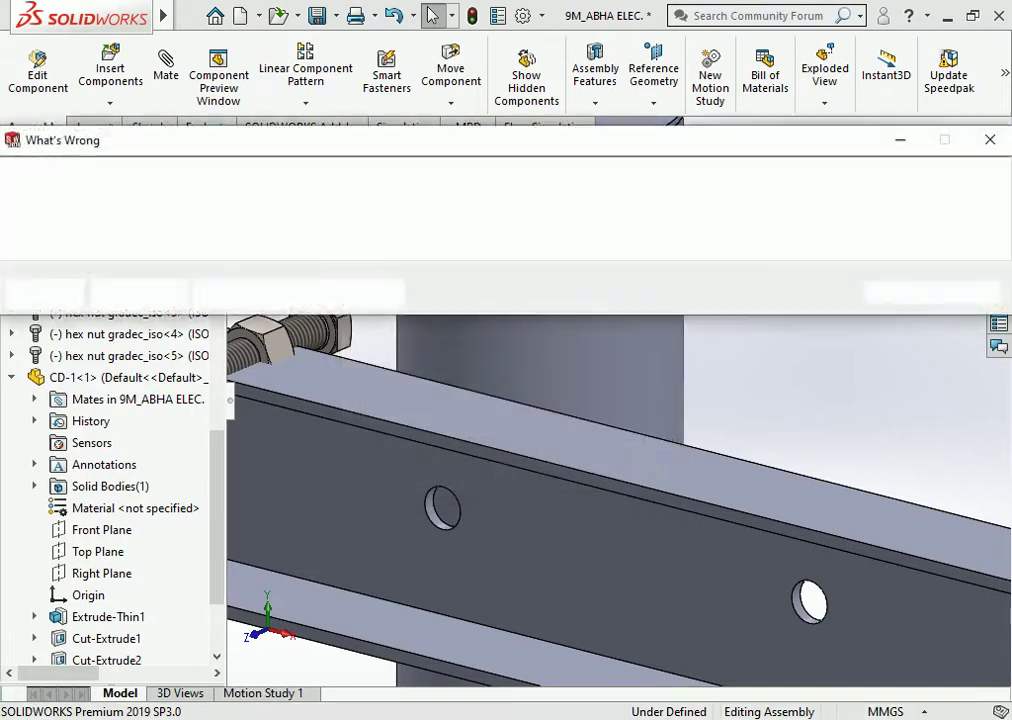
{"action": "key", "text": "Escape"}
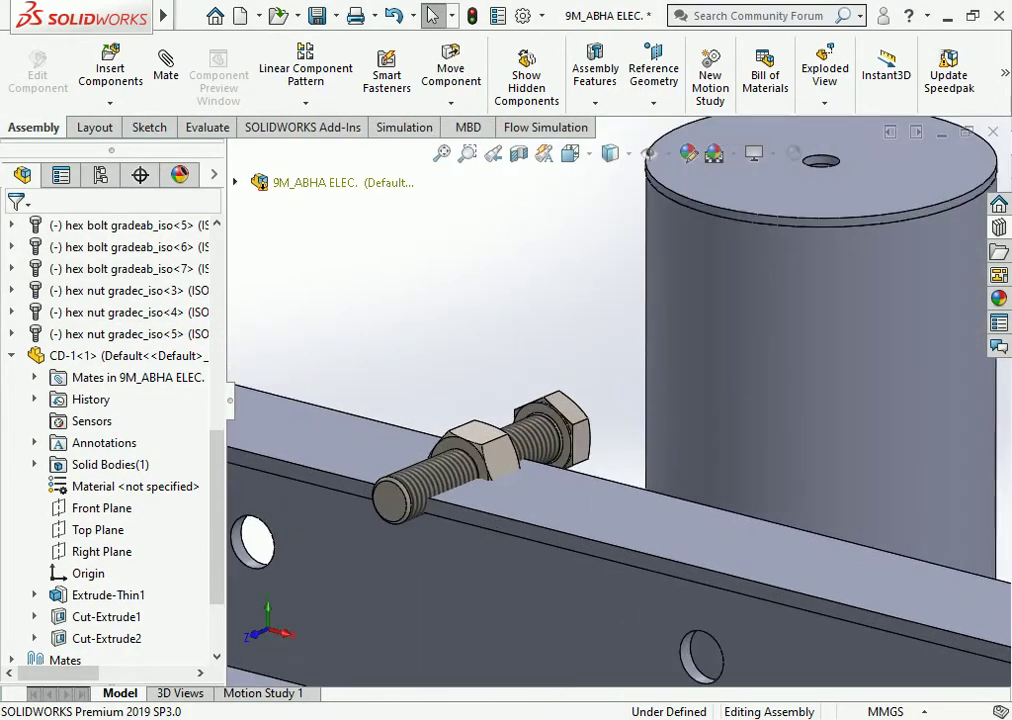
Delete the front hex nut and the last remaining bolt, leaving empty bolt holes.
{"action": "left_click", "coordinate": [482, 450]}
{"action": "key", "text": "Delete"}
{"action": "key", "text": "Return"}
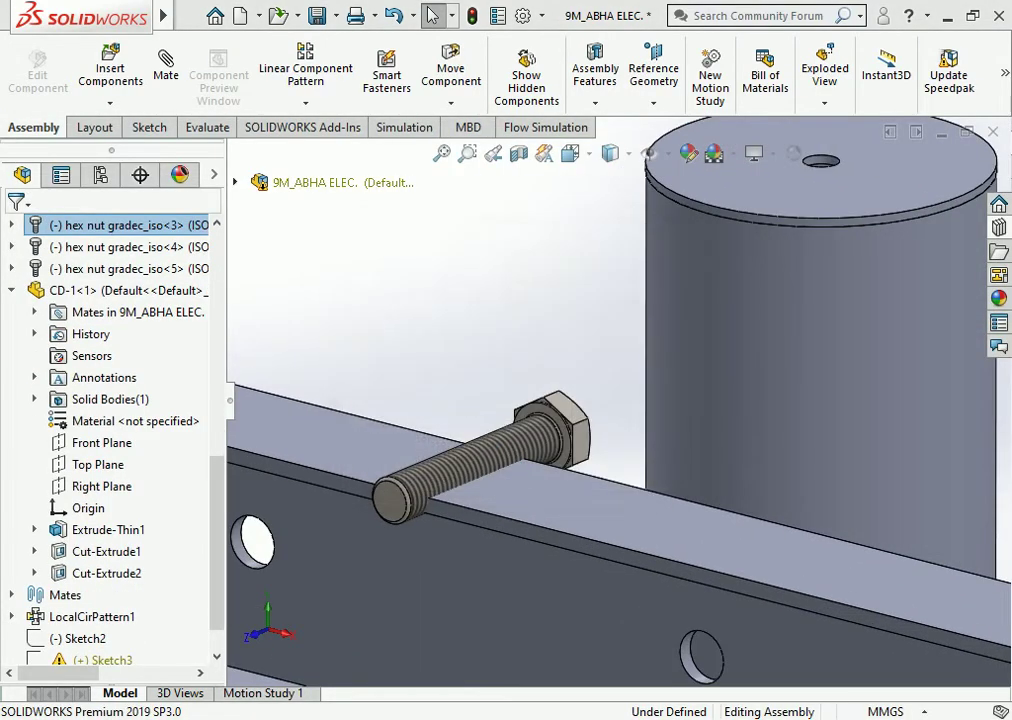
{"action": "left_click", "coordinate": [380, 503]}
{"action": "key", "text": "Escape"}
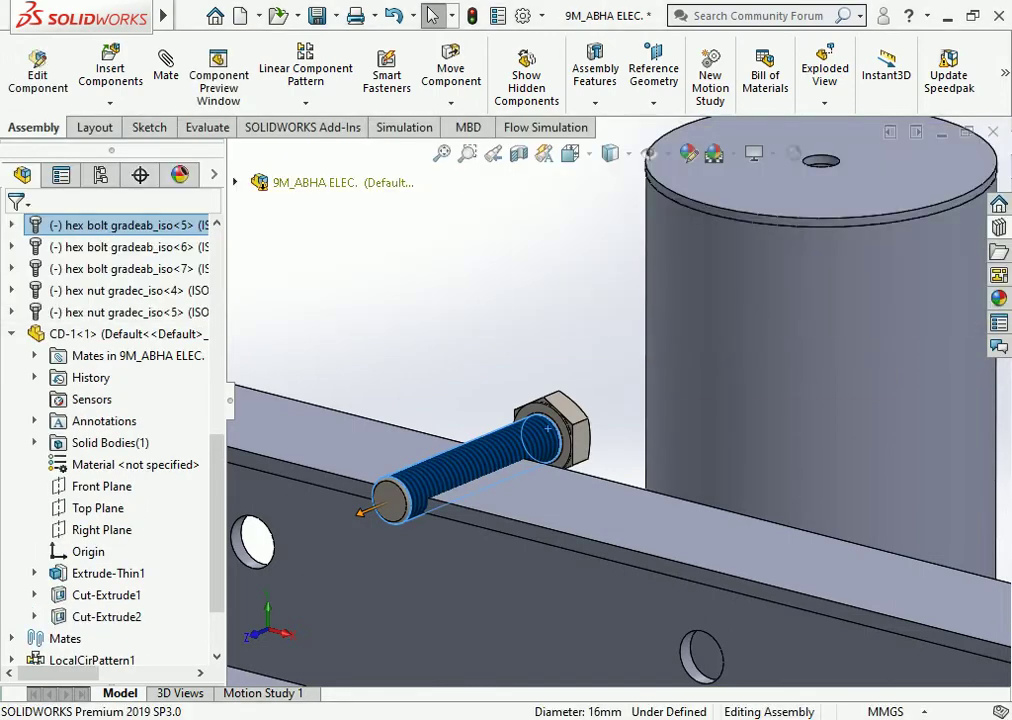
{"action": "key", "text": "Delete"}
{"action": "key", "text": "Return"}
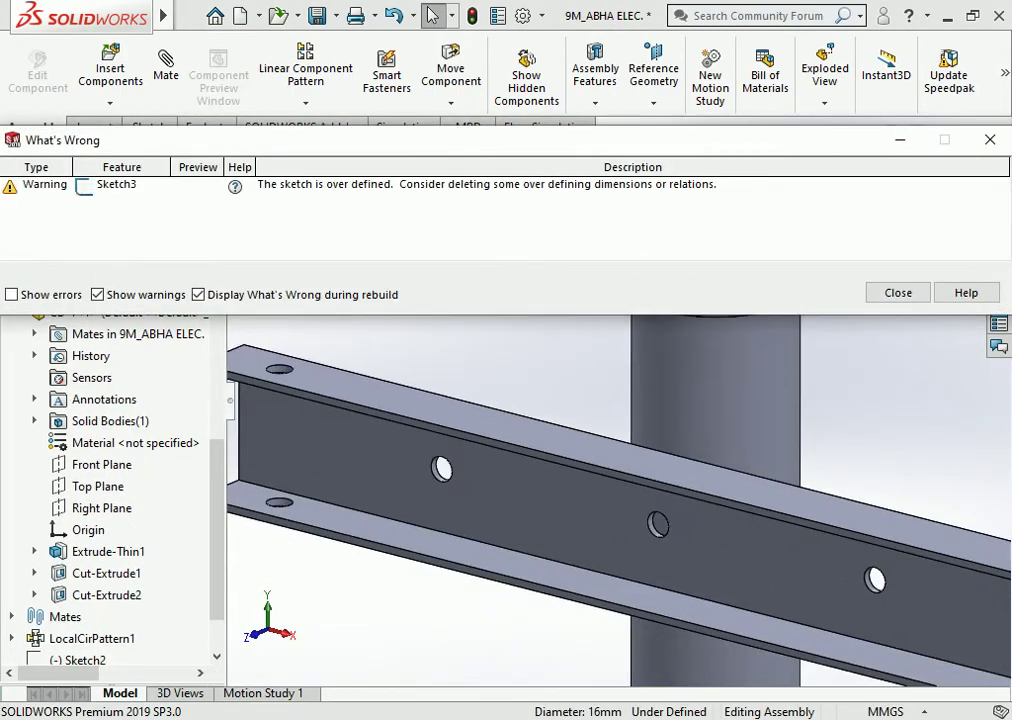
{"action": "key", "text": "Escape"}
{"action": "scroll", "coordinate": [621, 390], "scroll_direction": "up", "scroll_amount": 5}
{"action": "scroll", "coordinate": [621, 390], "scroll_direction": "up", "scroll_amount": 5}
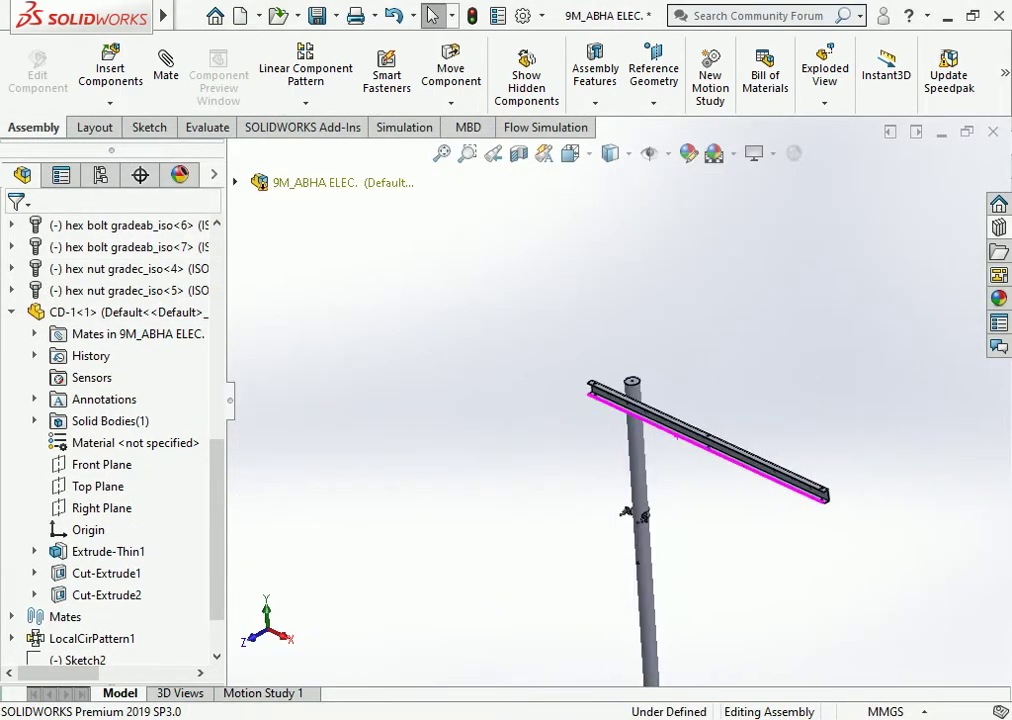
{"action": "scroll", "coordinate": [615, 395], "scroll_direction": "down", "scroll_amount": 2}
{"action": "scroll", "coordinate": [615, 395], "scroll_direction": "down", "scroll_amount": 2}
{"action": "scroll", "coordinate": [672, 412], "scroll_direction": "down", "scroll_amount": 2}
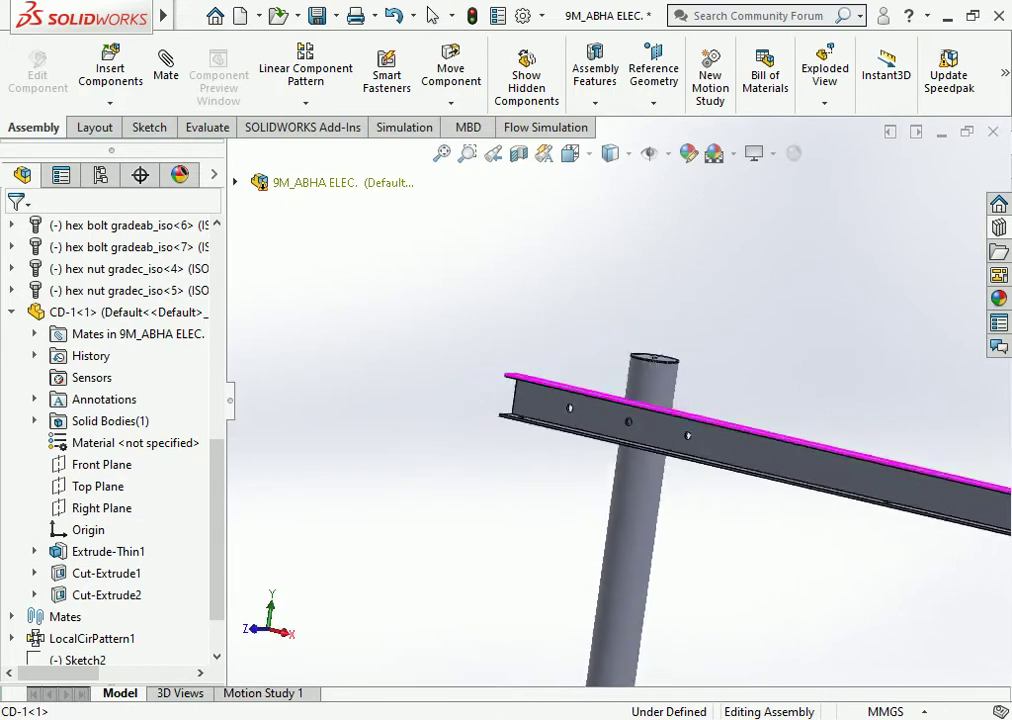
{"action": "scroll", "coordinate": [672, 412], "scroll_direction": "down", "scroll_amount": 1}
{"action": "middle_click_drag", "start_coordinate": [672, 412], "coordinate": [620, 420]}
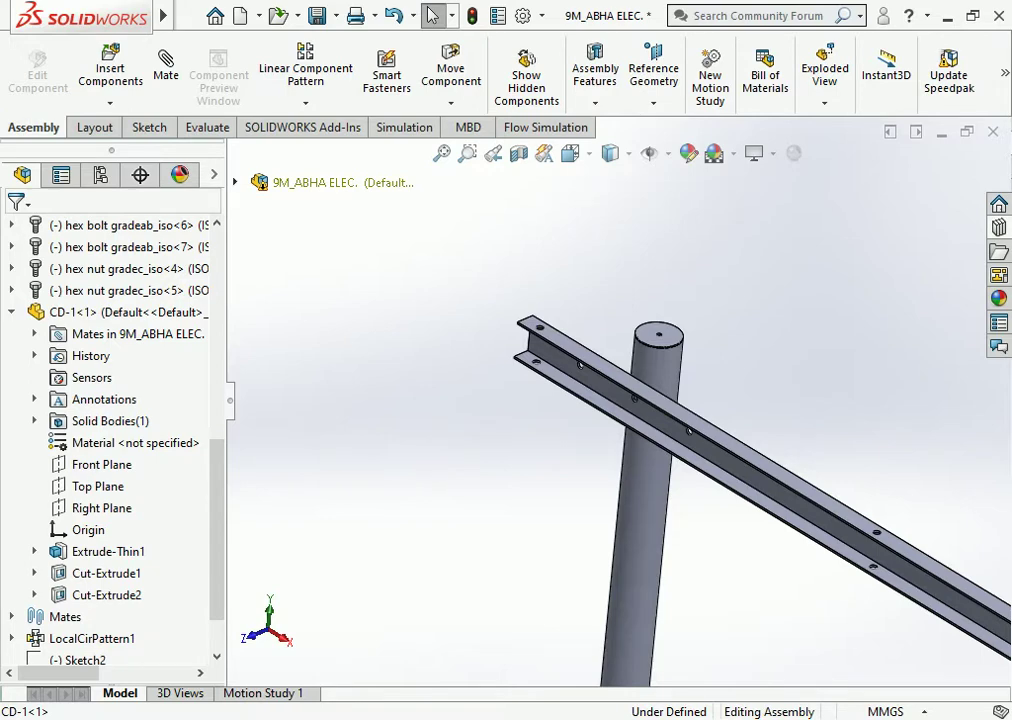
{"action": "mouse_move", "coordinate": [620, 420]}
{"action": "middle_mouse_down"}
{"action": "mouse_move", "coordinate": [565, 433]}
{"action": "mouse_move", "coordinate": [550, 426]}
{"action": "middle_mouse_up"}
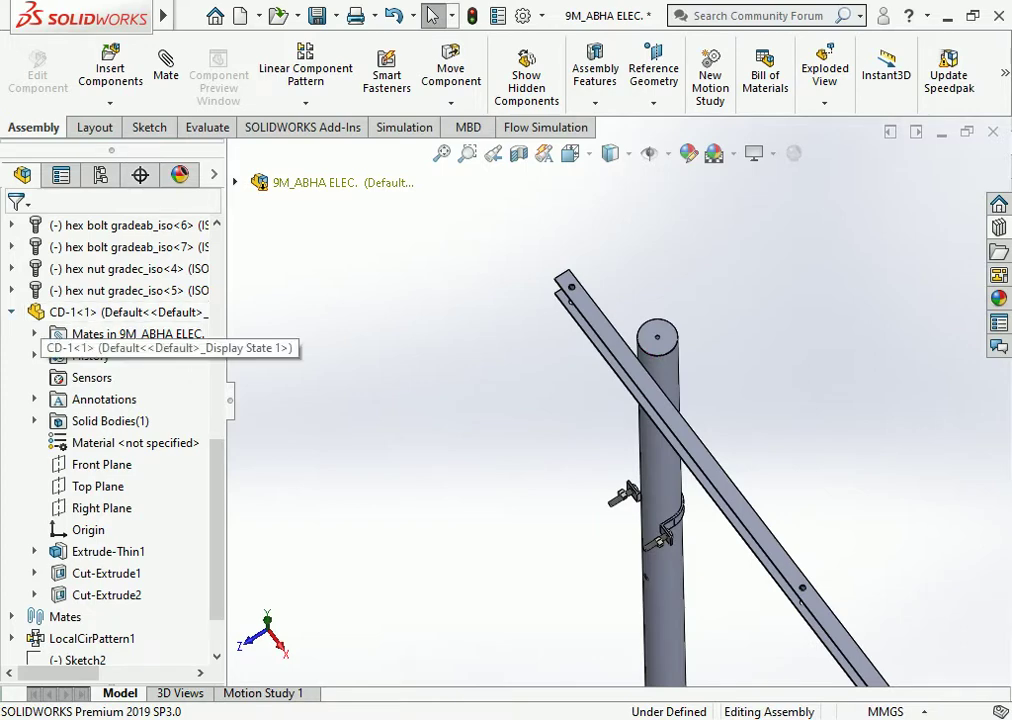
{"action": "left_click", "coordinate": [11, 312]}
{"action": "scroll", "coordinate": [660, 340], "scroll_direction": "down", "scroll_amount": 3}
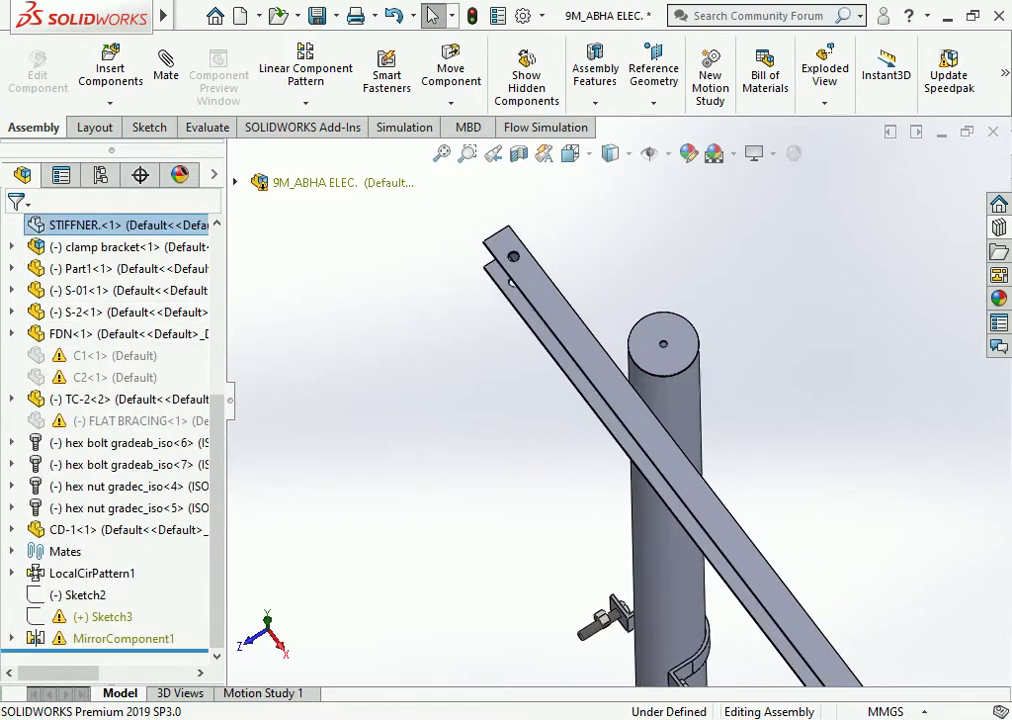
{"action": "left_click", "coordinate": [672, 352]}
{"action": "key", "text": "Escape"}
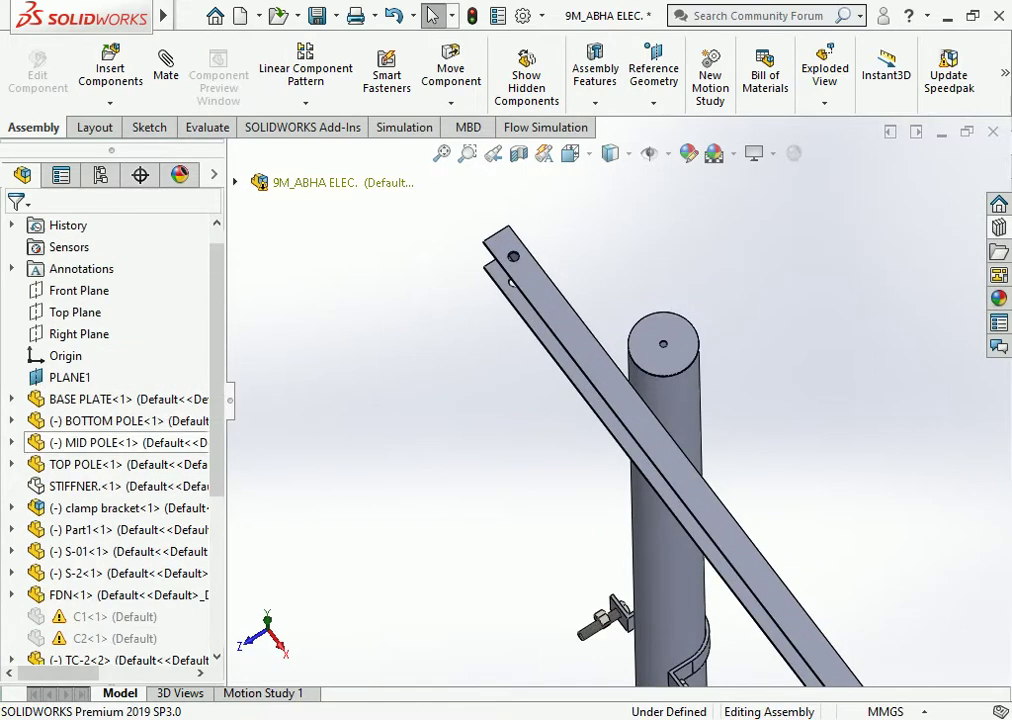
Mirror the CD-1-1 cross arm about the Front Plane onto the pole's opposite side.
{"action": "left_click", "coordinate": [79, 312]}
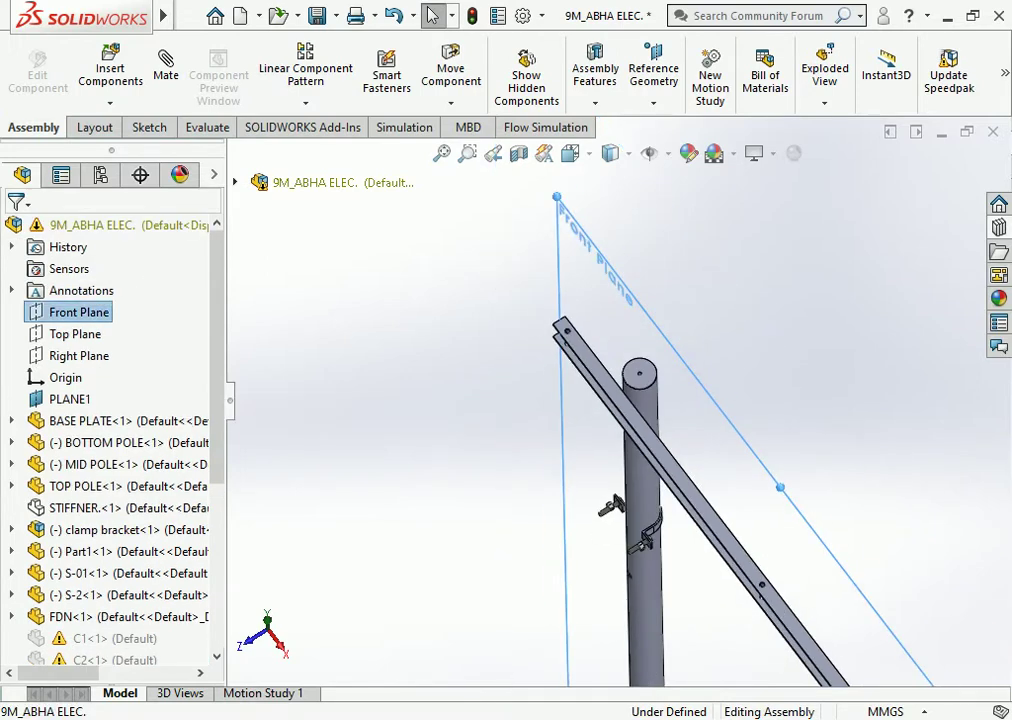
{"action": "left_click", "coordinate": [305, 103]}
{"action": "left_click", "coordinate": [340, 269]}
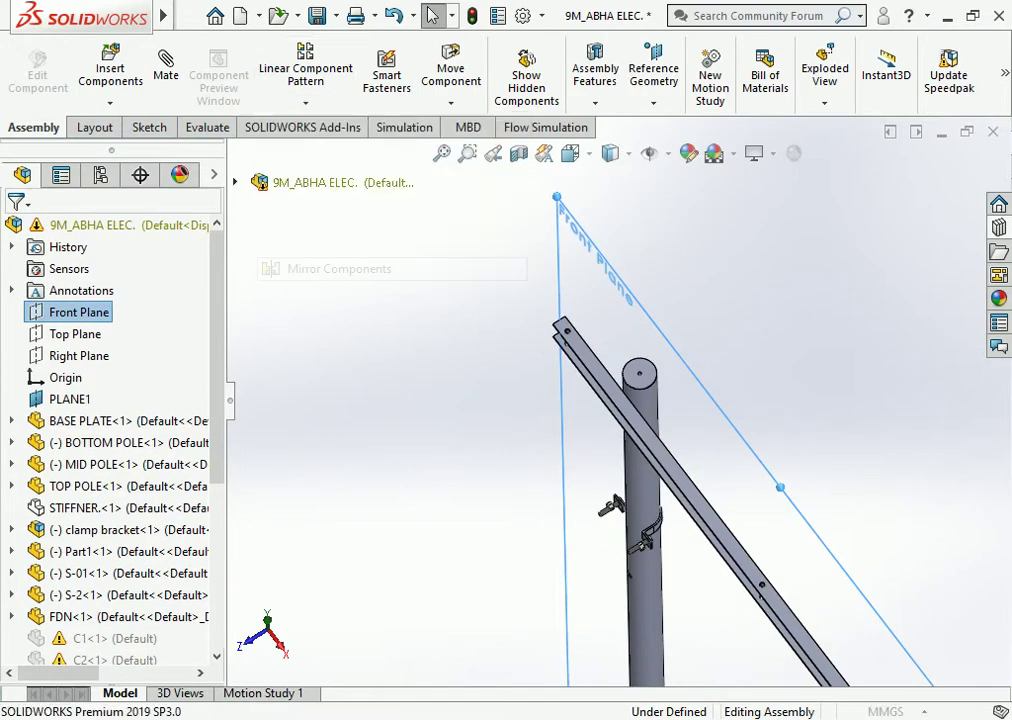
{"action": "left_click", "coordinate": [700, 502]}
{"action": "left_click", "coordinate": [213, 230]}
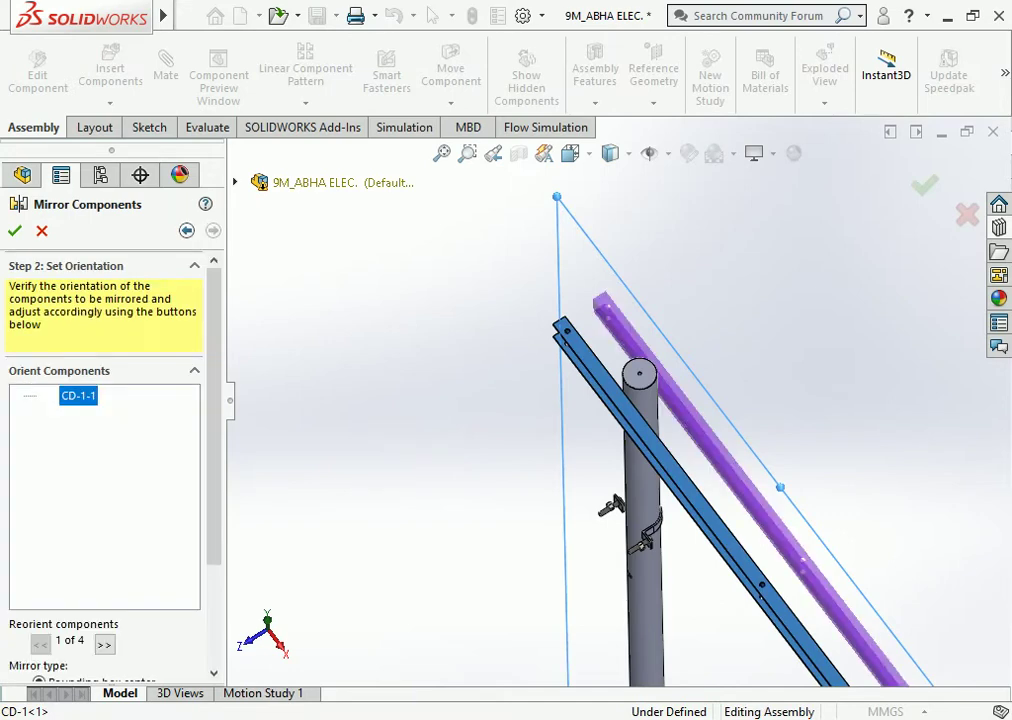
{"action": "scroll", "coordinate": [618, 402], "scroll_direction": "up", "scroll_amount": 3}
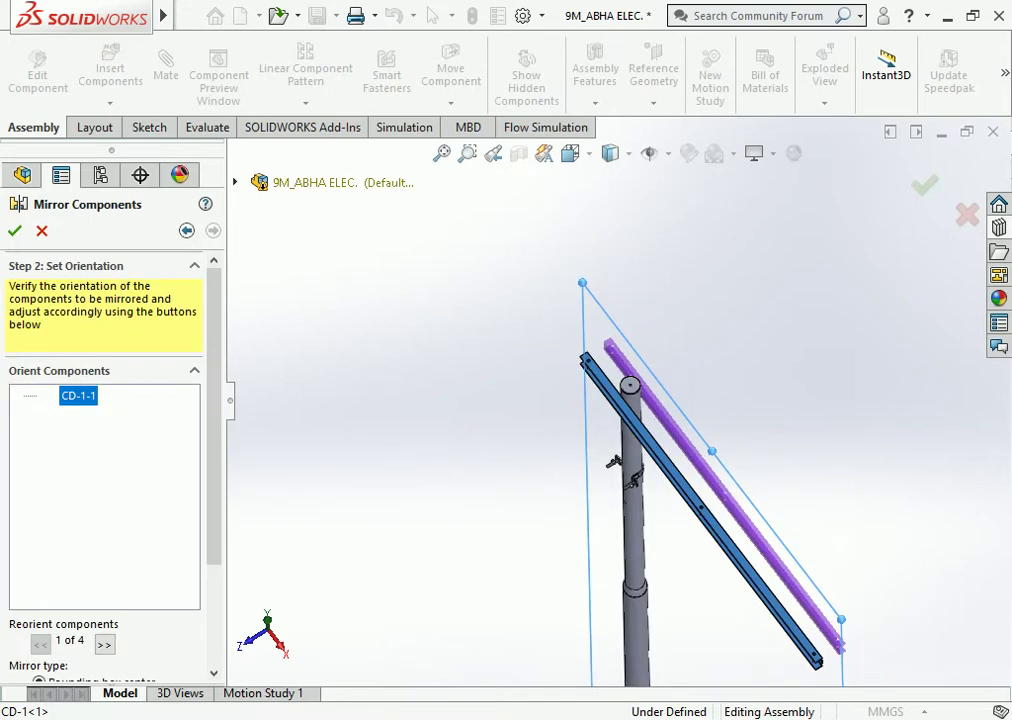
{"action": "key", "text": "Return"}
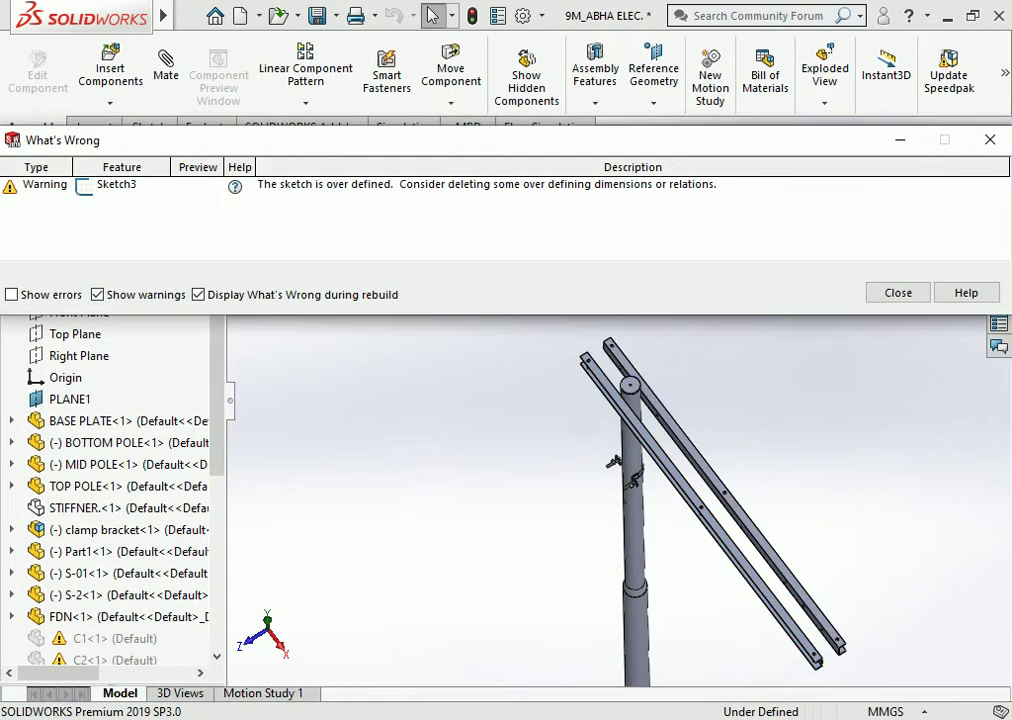
{"action": "middle_click_drag", "start_coordinate": [620, 420], "coordinate": [700, 380]}
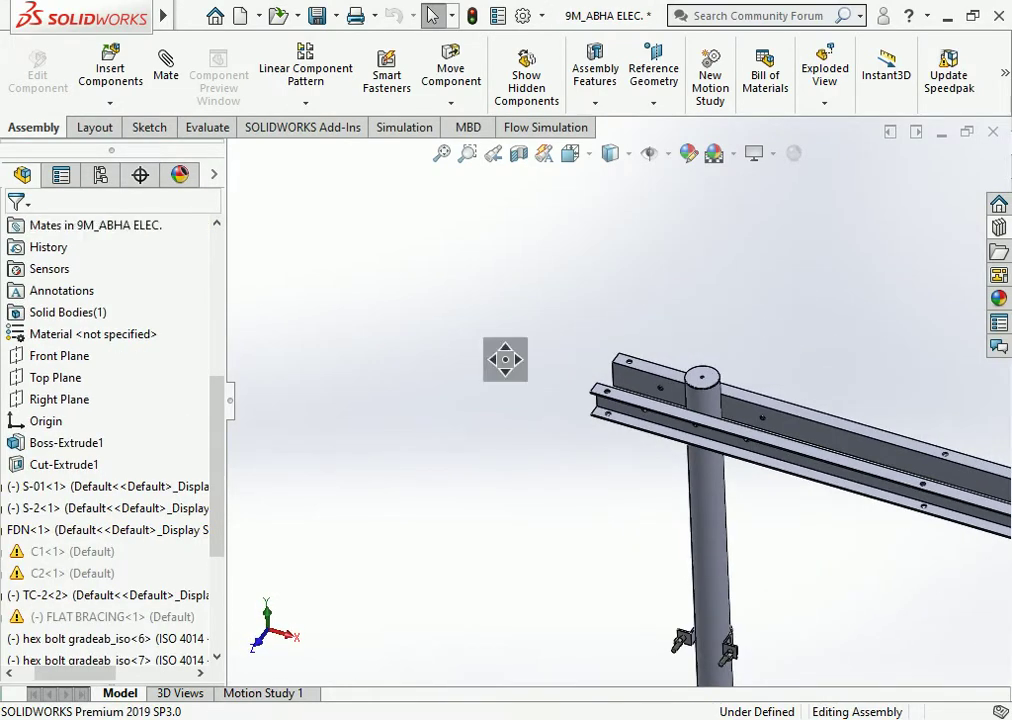
{"action": "middle_click_drag", "start_coordinate": [505, 359], "coordinate": [540, 345]}
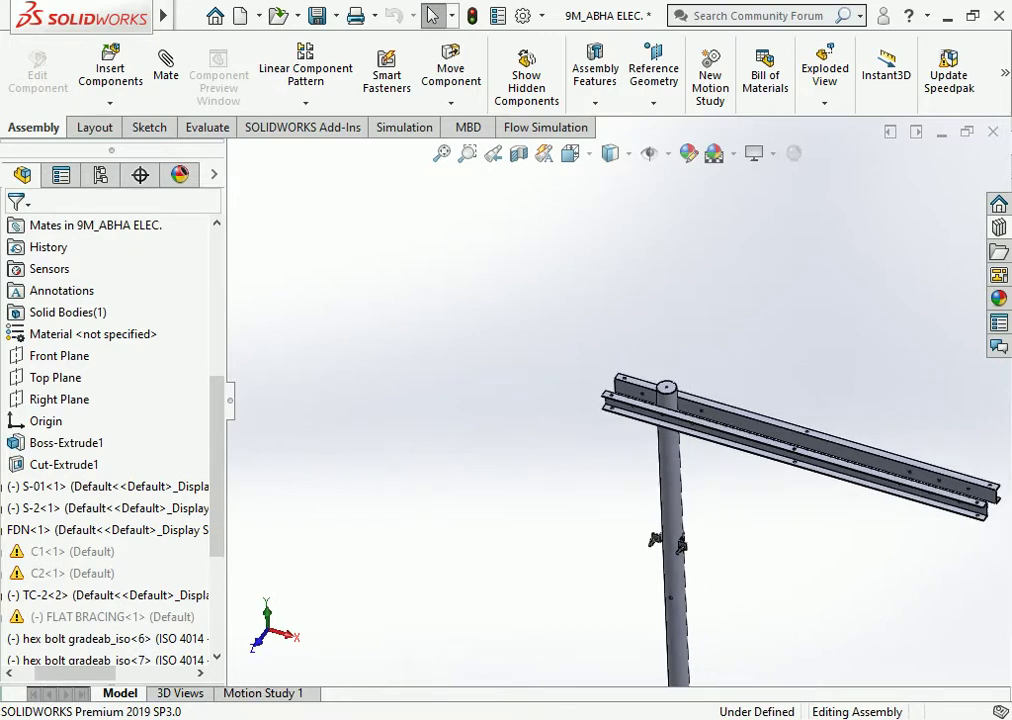
Insert the INSULATOR STRIPS part into the assembly, browsing all file types to find it.
{"action": "left_click", "coordinate": [110, 68]}
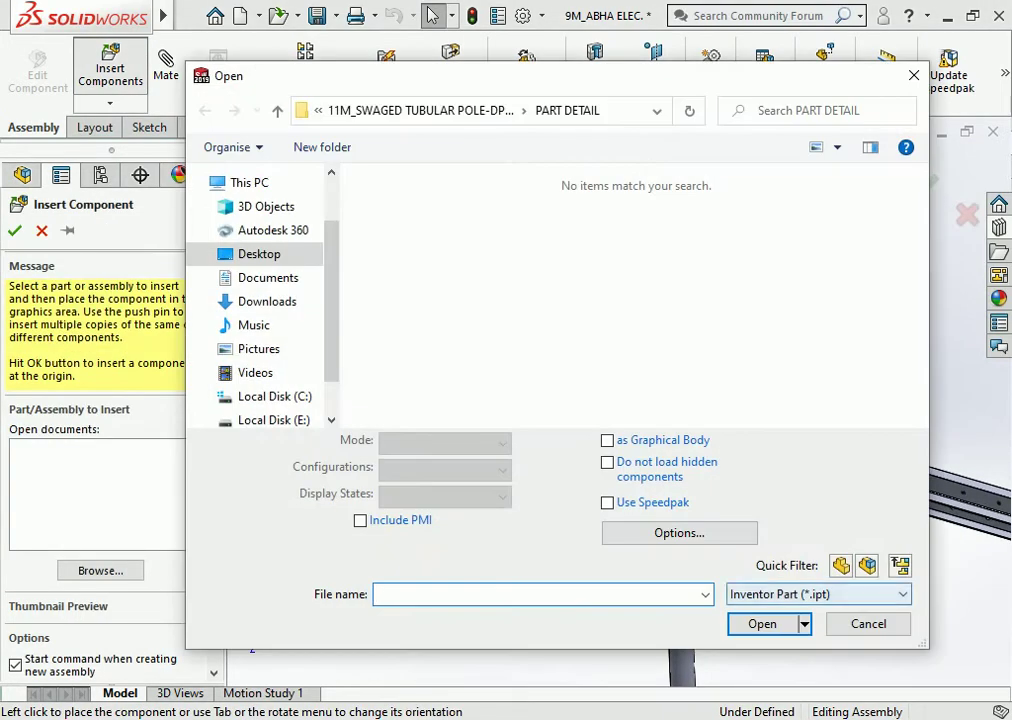
{"action": "left_click", "coordinate": [818, 594]}
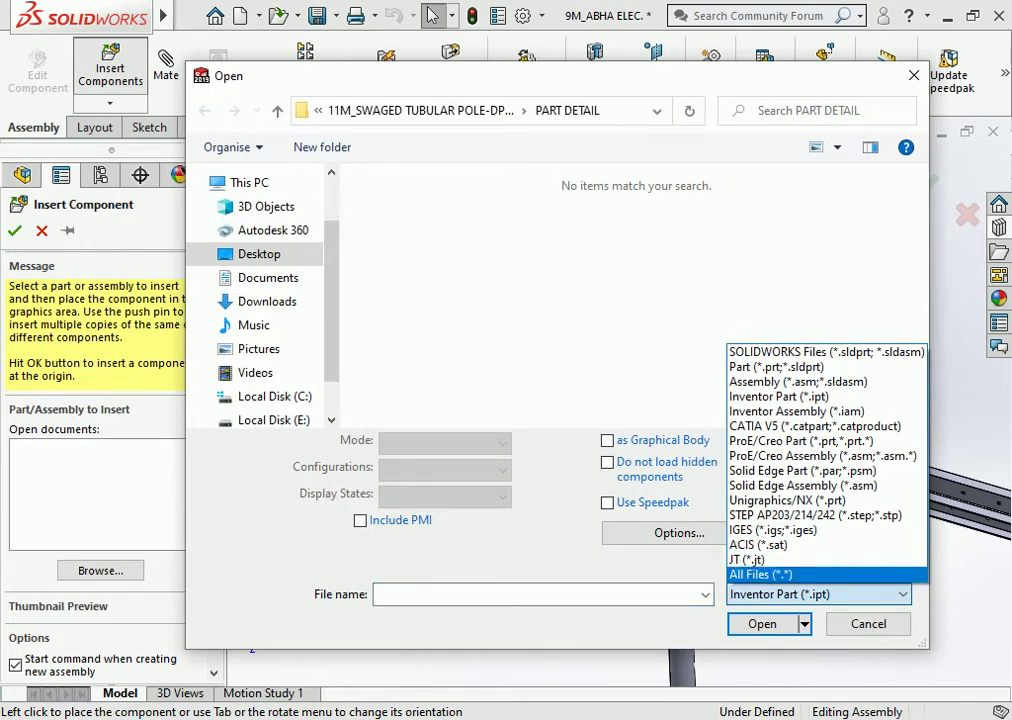
{"action": "left_click", "coordinate": [760, 574]}
{"action": "left_click", "coordinate": [522, 215]}
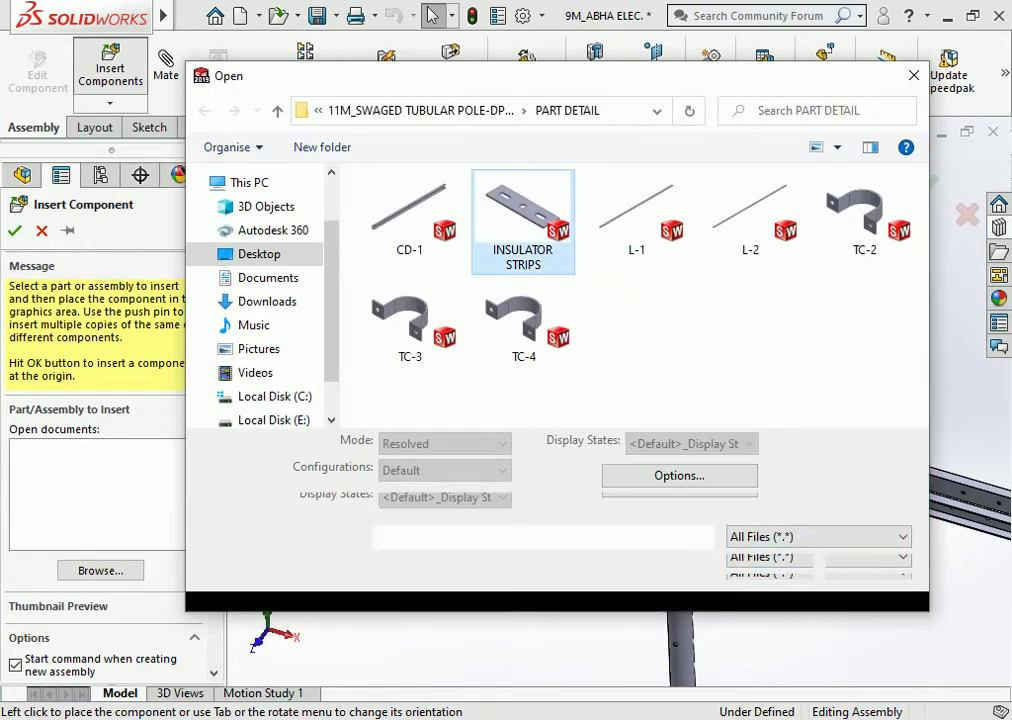
{"action": "key", "text": "Return"}
Place the insulator strip above the cross arms and select the channel's top face.
{"action": "scroll", "coordinate": [624, 348], "scroll_direction": "down", "scroll_amount": 2}
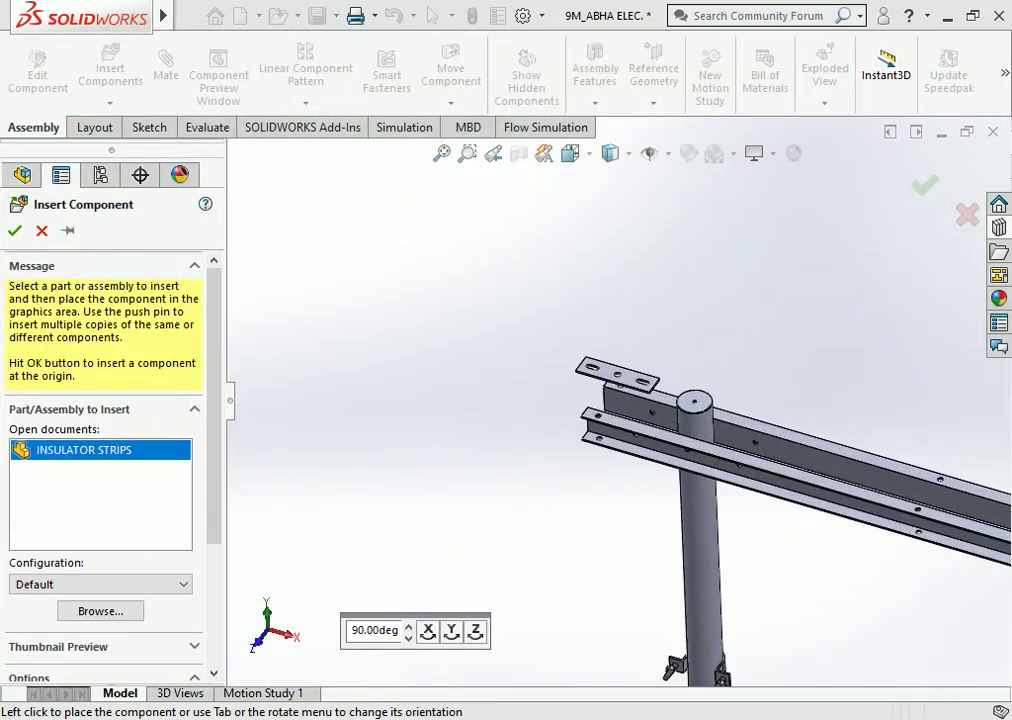
{"action": "scroll", "coordinate": [624, 348], "scroll_direction": "down", "scroll_amount": 3}
{"action": "left_click", "coordinate": [624, 348]}
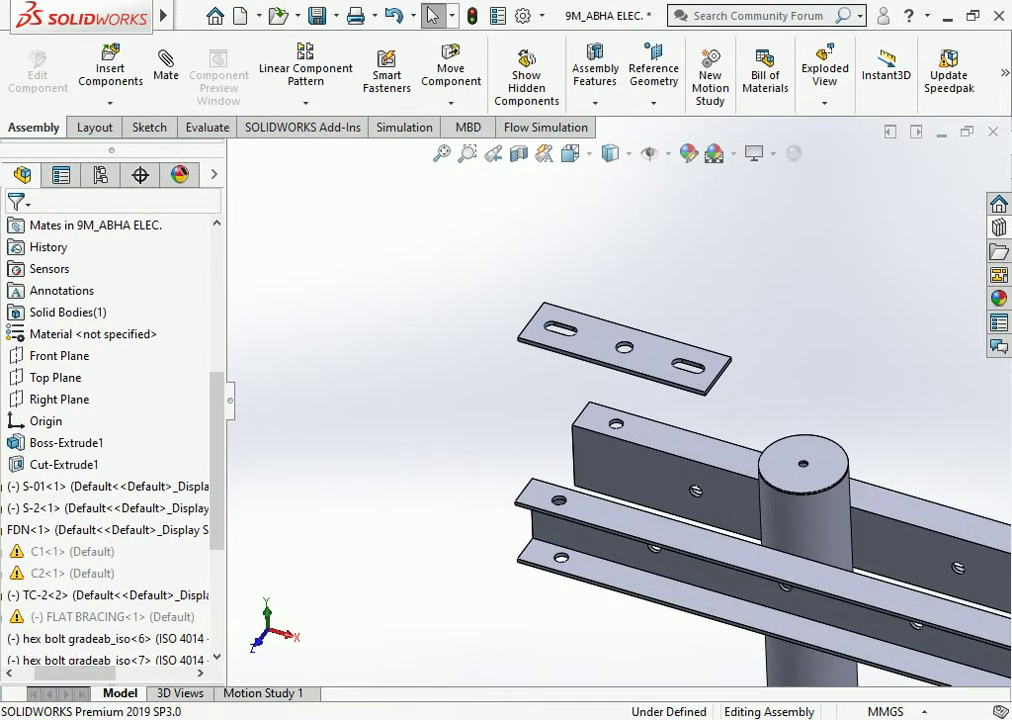
{"action": "scroll", "coordinate": [612, 337], "scroll_direction": "down", "scroll_amount": 1}
{"action": "right_click_drag", "start_coordinate": [627, 350], "coordinate": [573, 341]}
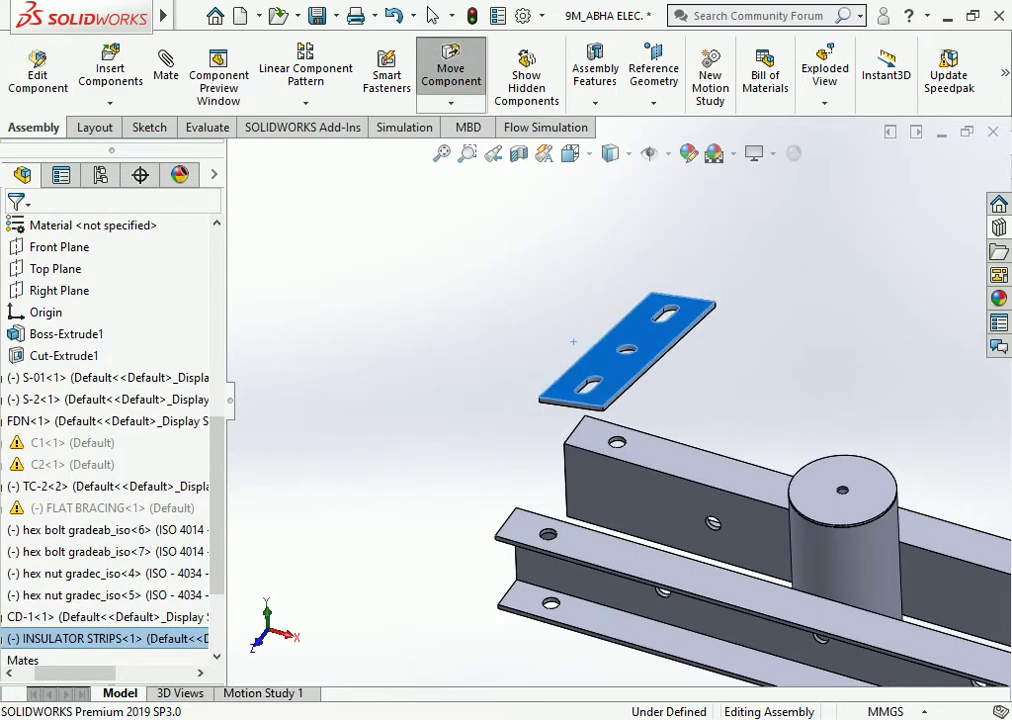
{"action": "key", "text": "Escape"}
{"action": "left_click", "coordinate": [643, 456]}
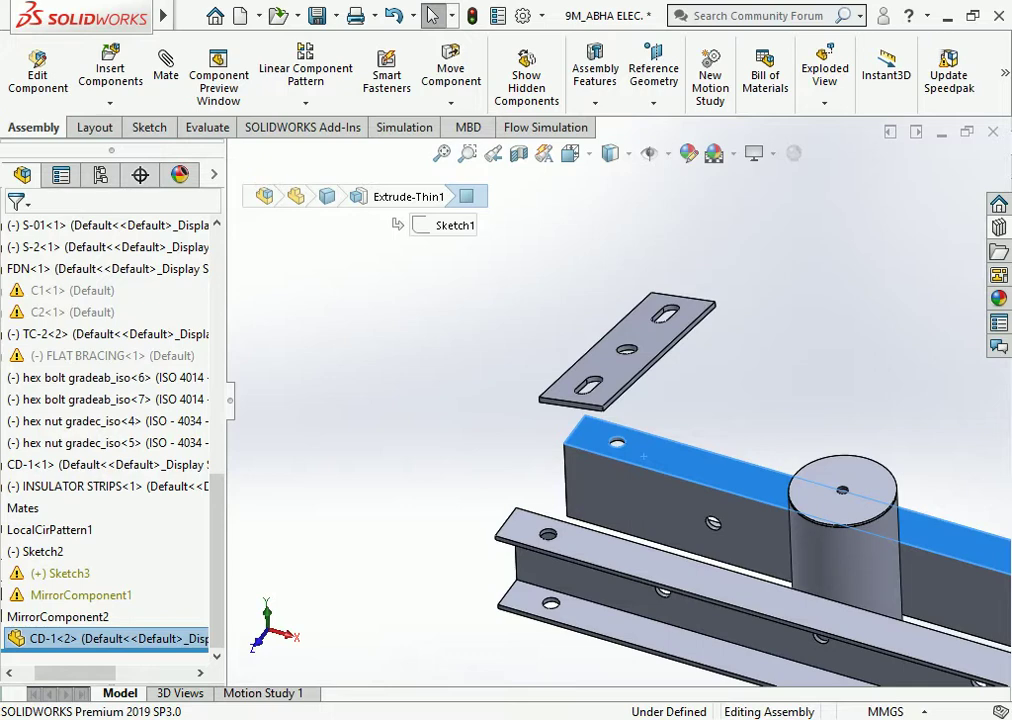
{"action": "left_click", "coordinate": [166, 70]}
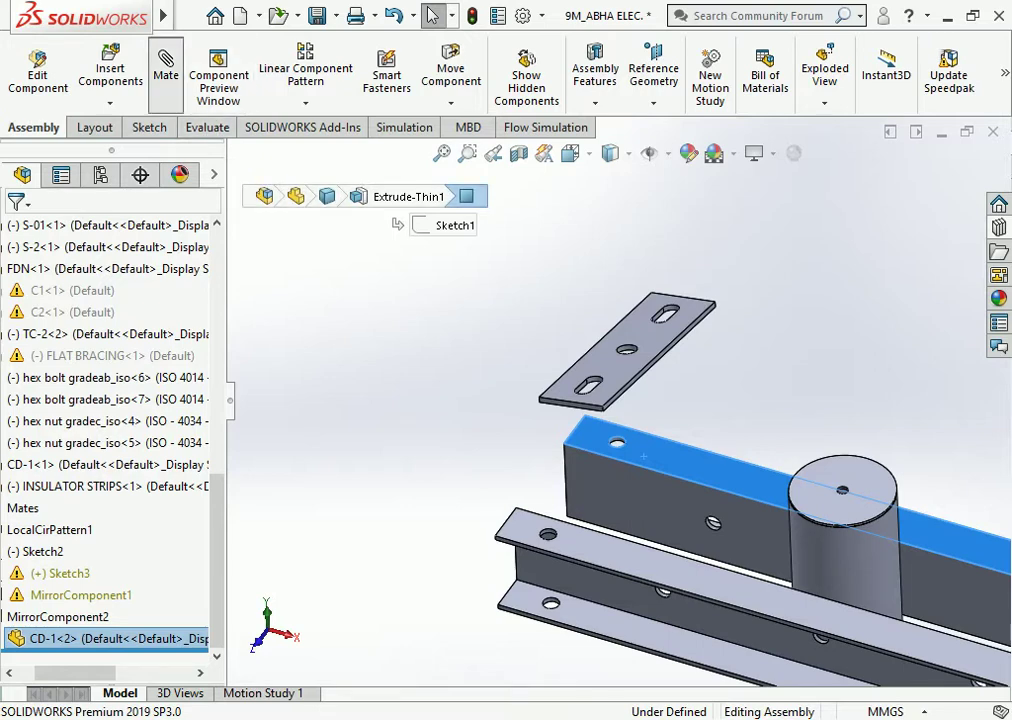
Mate the insulator strip face coincident with the channel flange face.
{"action": "middle_click_drag", "start_coordinate": [643, 455], "coordinate": [575, 349]}
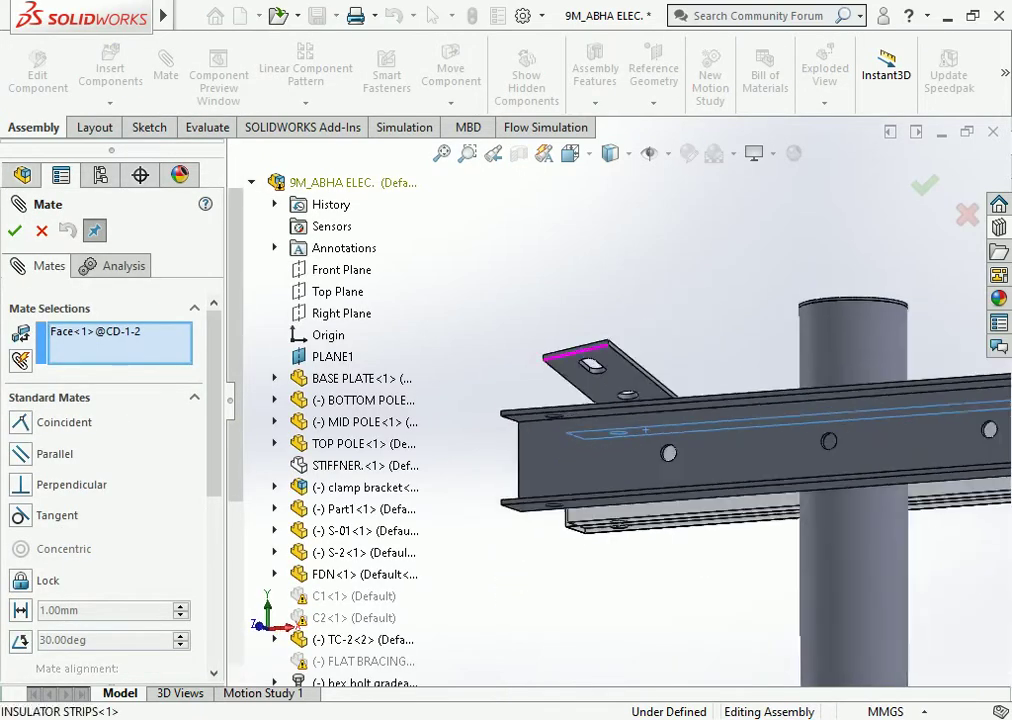
{"action": "left_click", "coordinate": [575, 478]}
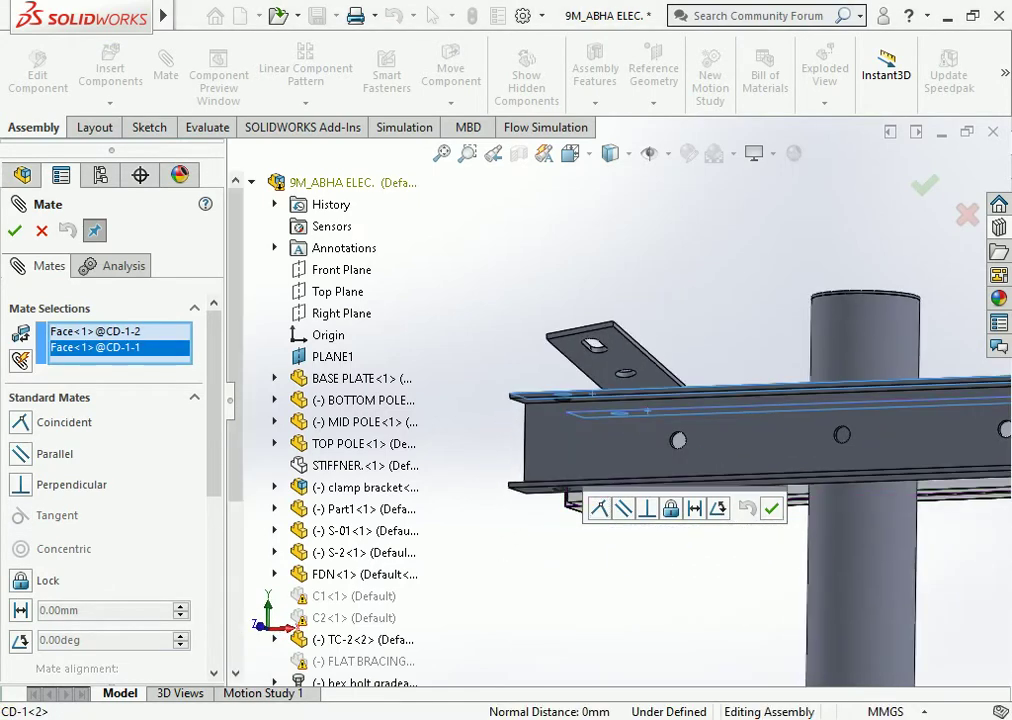
{"action": "right_click", "coordinate": [145, 352]}
{"action": "left_click", "coordinate": [194, 365]}
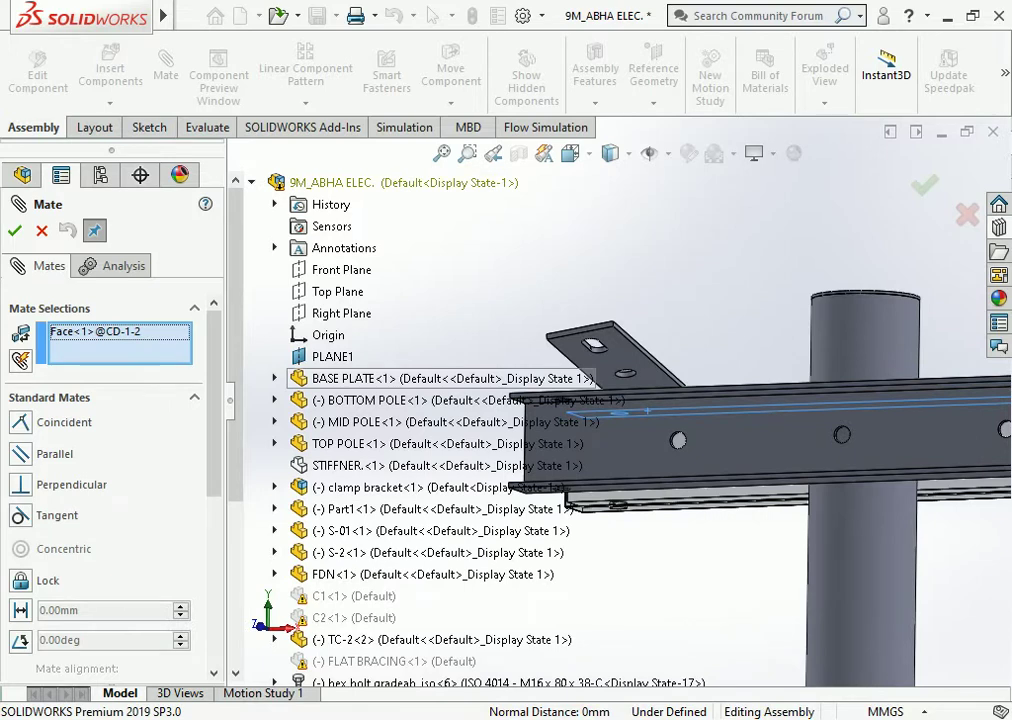
{"action": "left_click", "coordinate": [617, 351]}
{"action": "key", "text": "Return"}
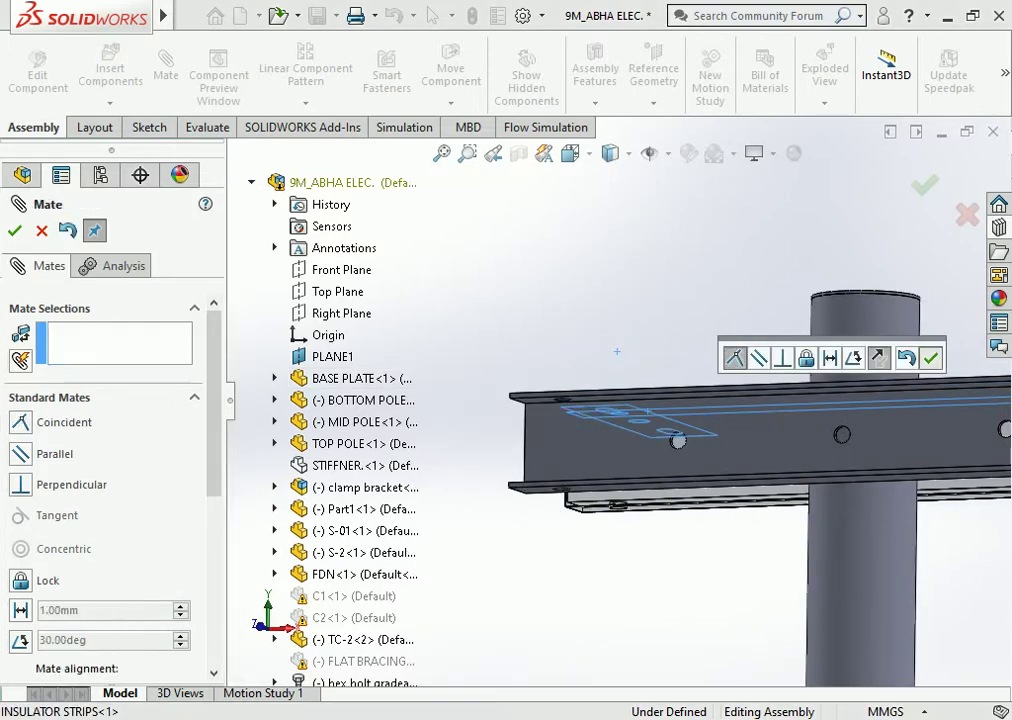
Swing the strip plate flat against the ends of both crossarm channels.
{"action": "middle_click_drag", "start_coordinate": [617, 351], "coordinate": [640, 460]}
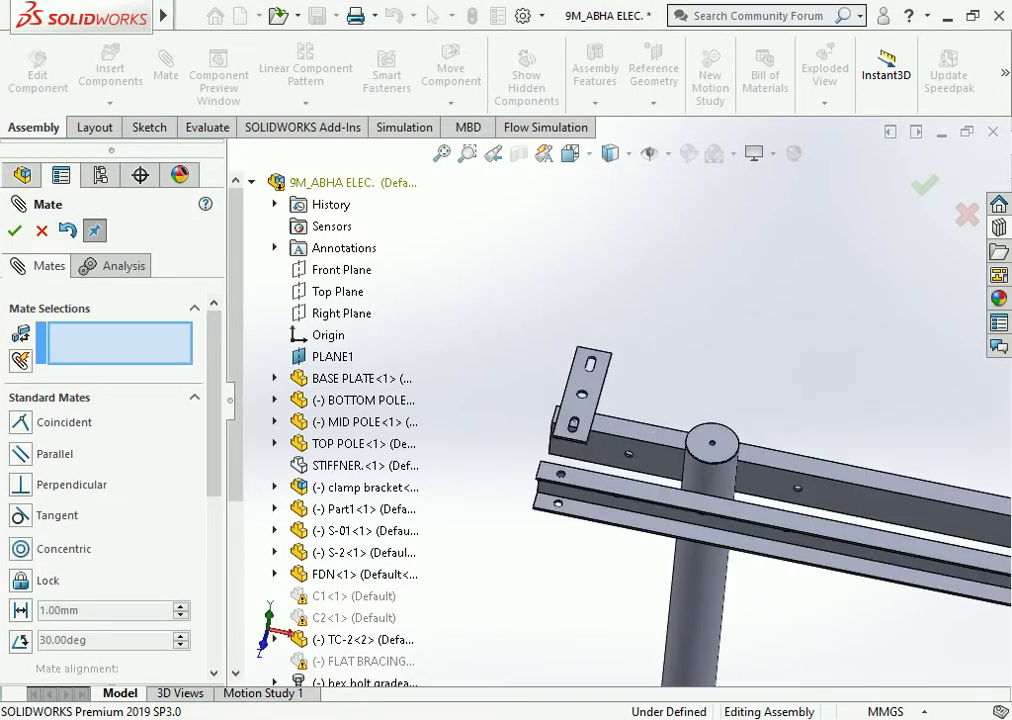
{"action": "left_click_drag", "start_coordinate": [585, 372], "coordinate": [597, 366]}
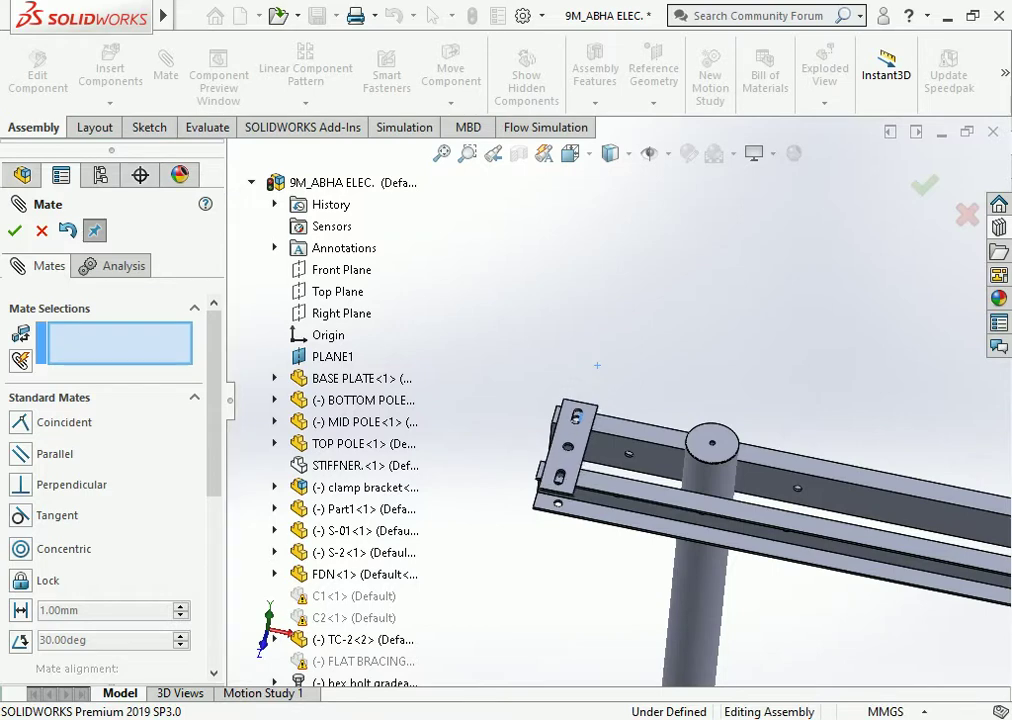
{"action": "mouse_move", "coordinate": [597, 366]}
{"action": "middle_mouse_down"}
{"action": "mouse_move", "coordinate": [710, 458]}
{"action": "mouse_move", "coordinate": [640, 420]}
{"action": "middle_mouse_up"}
{"action": "scroll", "coordinate": [560, 500], "scroll_direction": "down", "scroll_amount": 3}
{"action": "left_click_drag", "start_coordinate": [595, 480], "coordinate": [595, 484]}
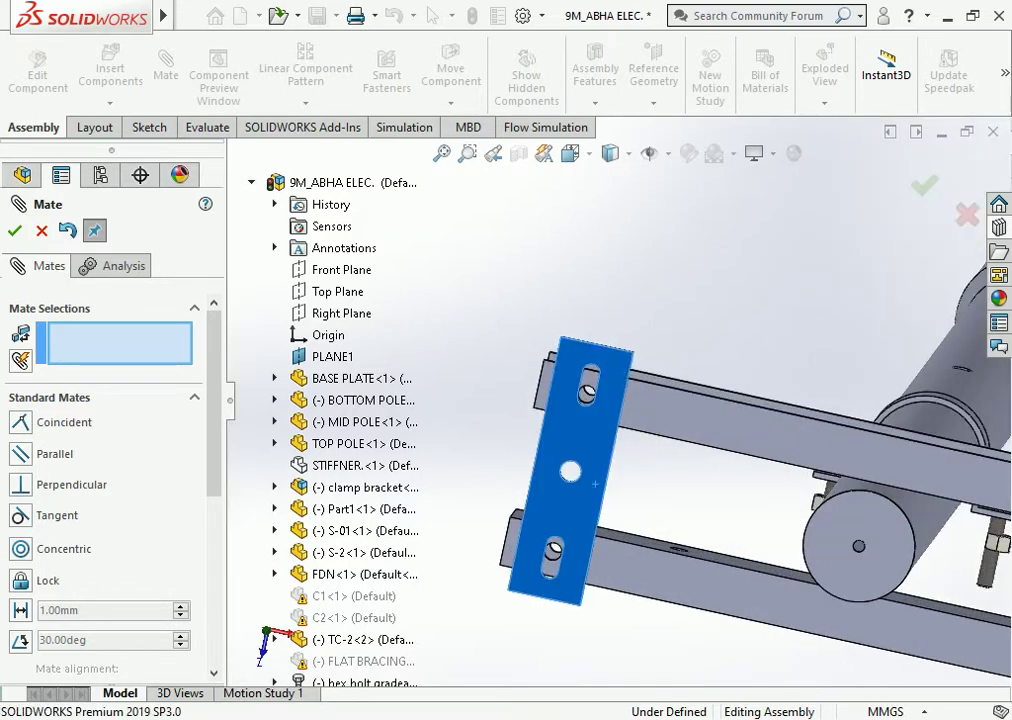
{"action": "middle_click_drag", "start_coordinate": [595, 484], "coordinate": [585, 497]}
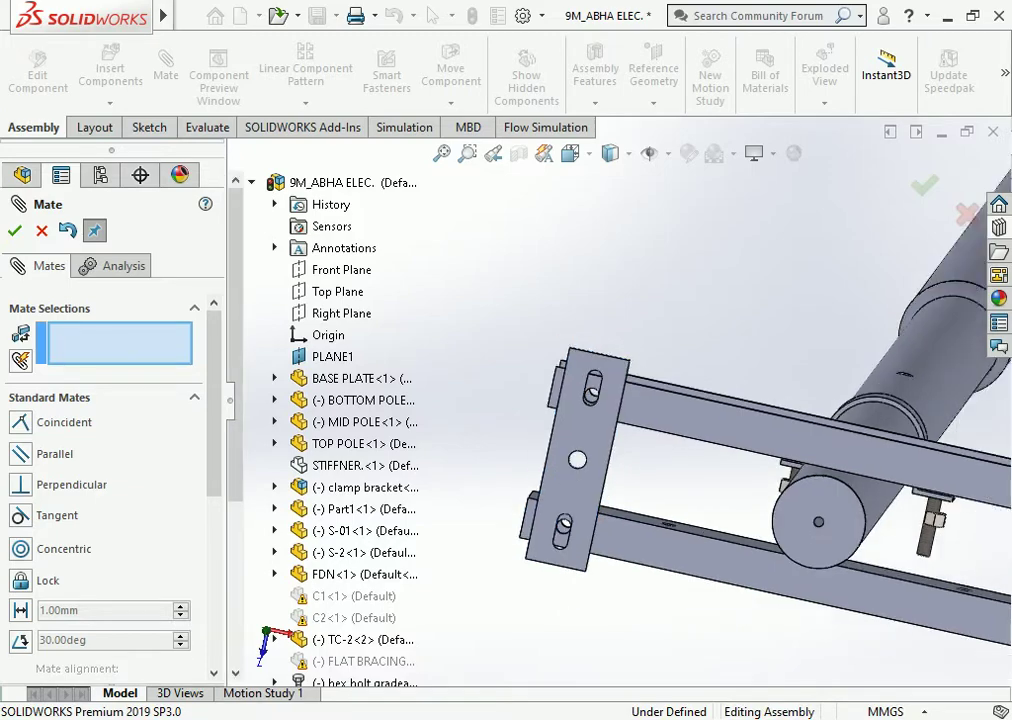
{"action": "middle_click_drag", "start_coordinate": [700, 450], "coordinate": [640, 400]}
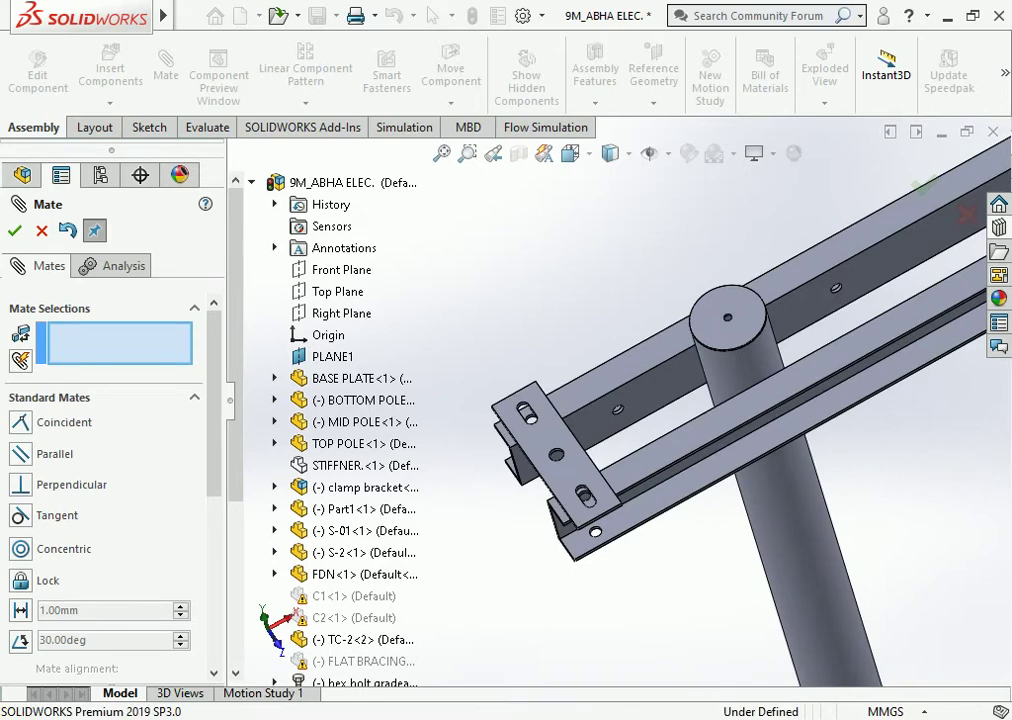
Change the INSULATOR STRIPS sketch length dimension from 264 to 300, rebuild, and return to the assembly.
{"action": "key", "text": "Escape"}
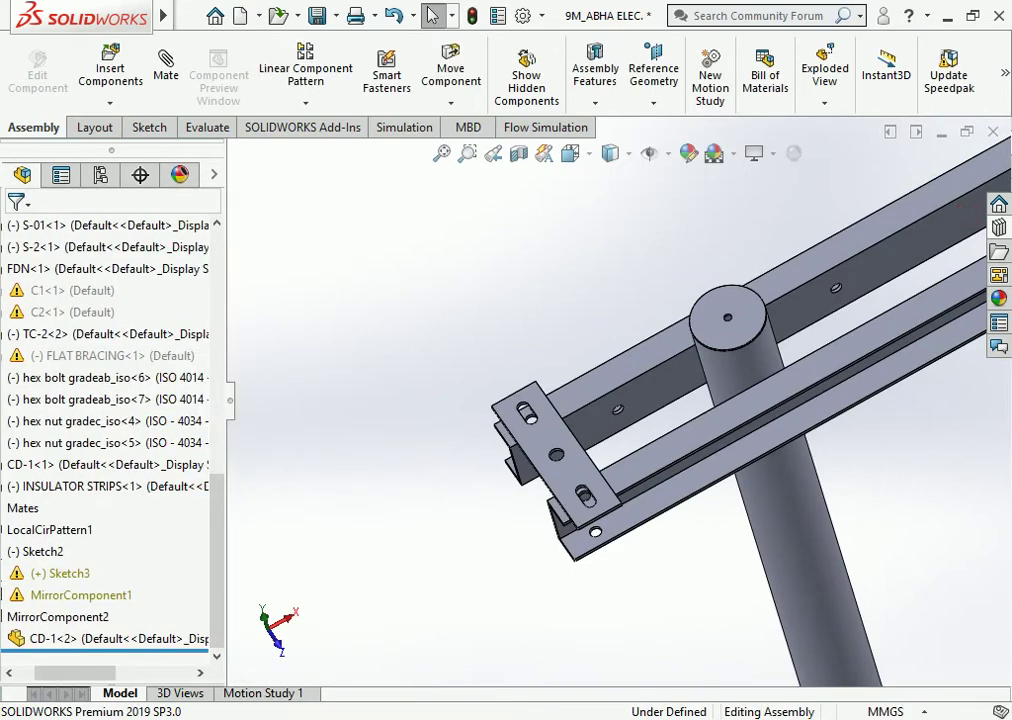
{"action": "scroll", "coordinate": [580, 455], "scroll_direction": "down", "scroll_amount": 3}
{"action": "scroll", "coordinate": [580, 455], "scroll_direction": "down", "scroll_amount": 2}
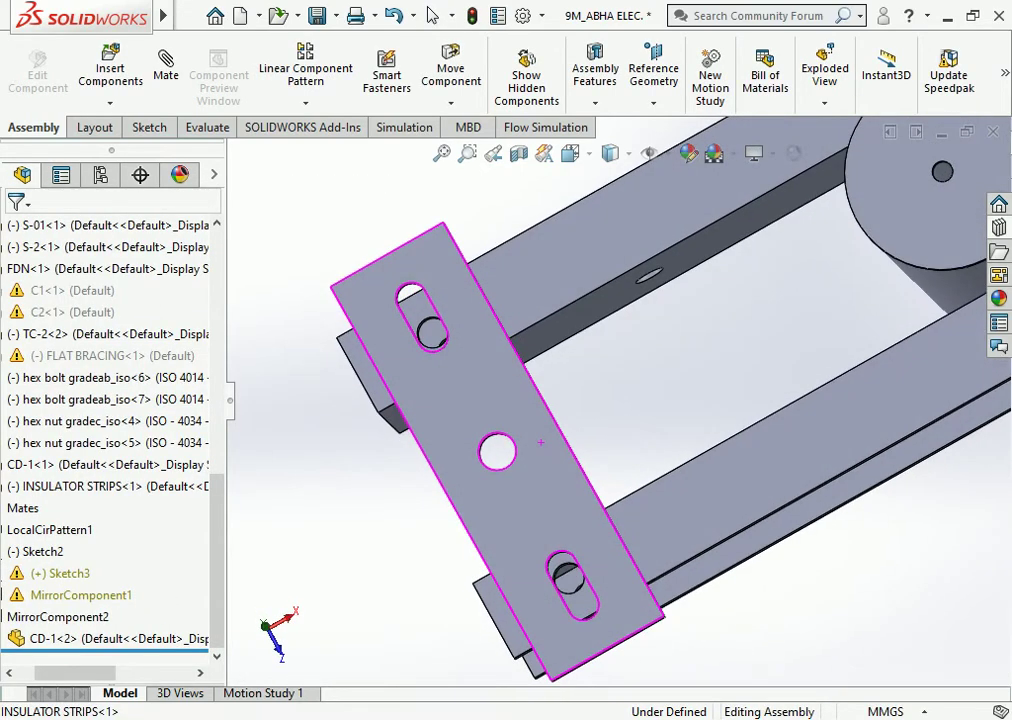
{"action": "left_click", "coordinate": [541, 446]}
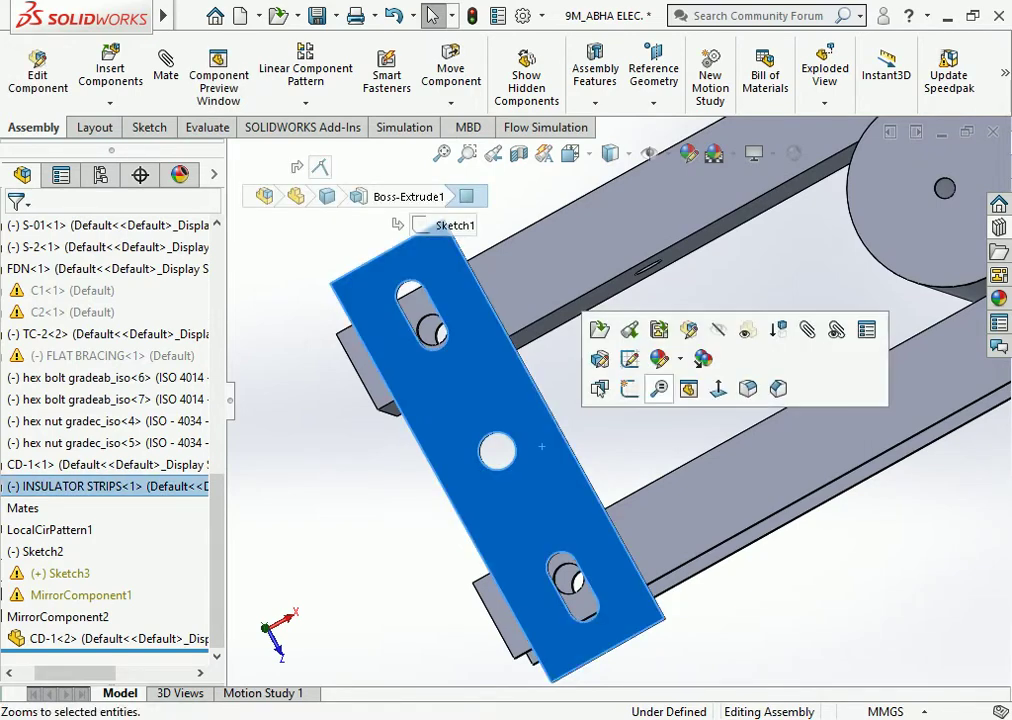
{"action": "left_click", "coordinate": [630, 359]}
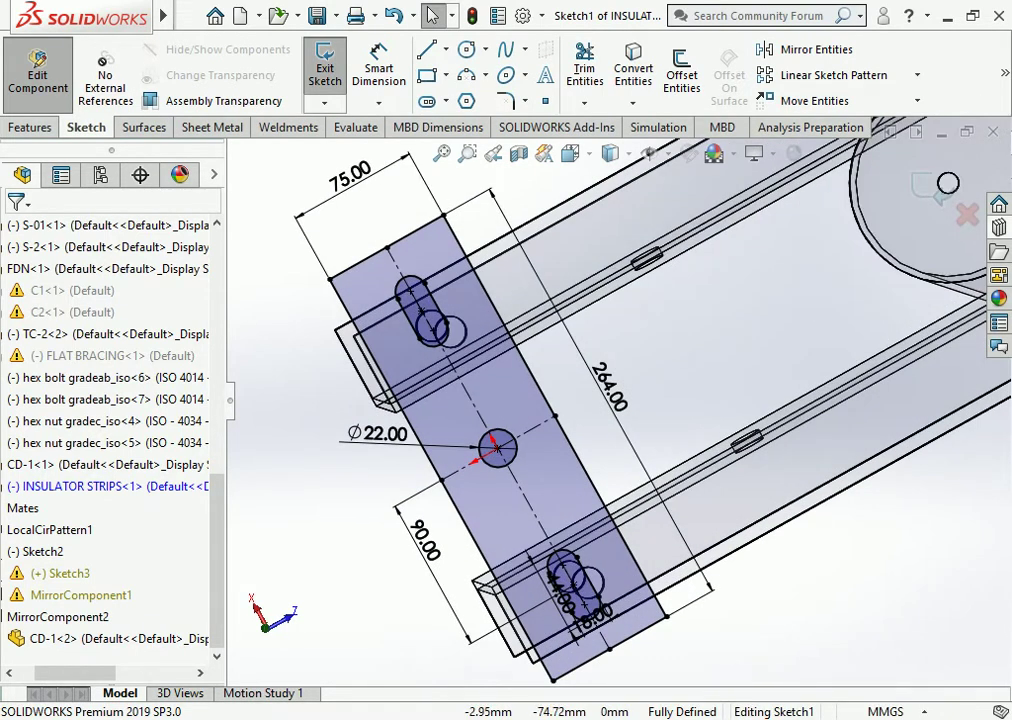
{"action": "double_click", "coordinate": [607, 385]}
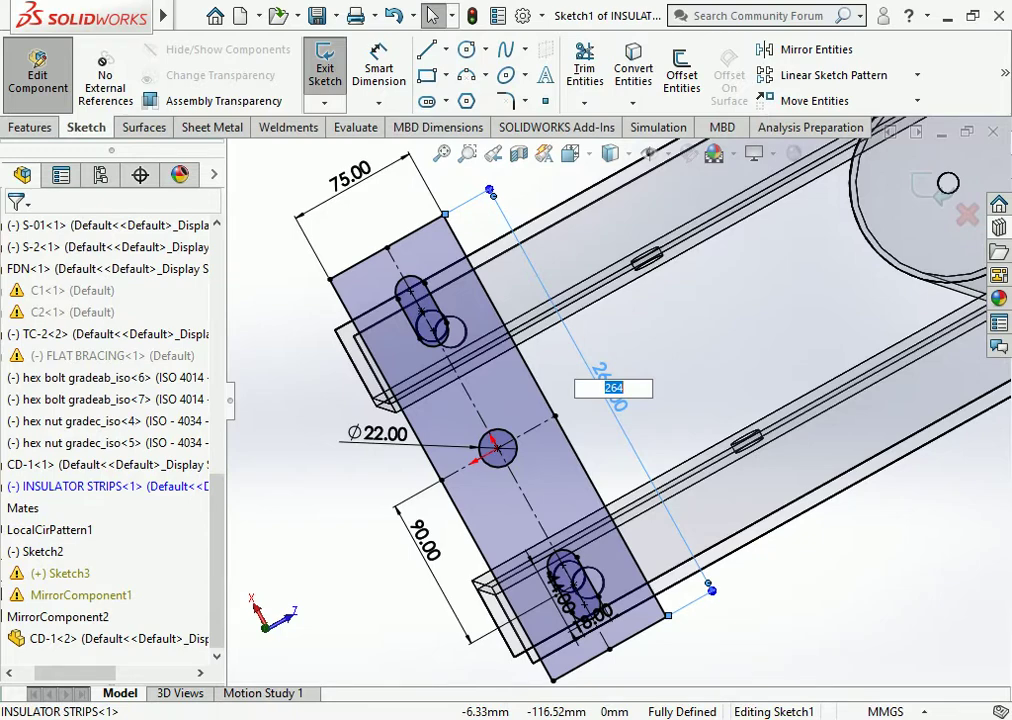
{"action": "type", "text": "300"}
{"action": "key", "text": "Return"}
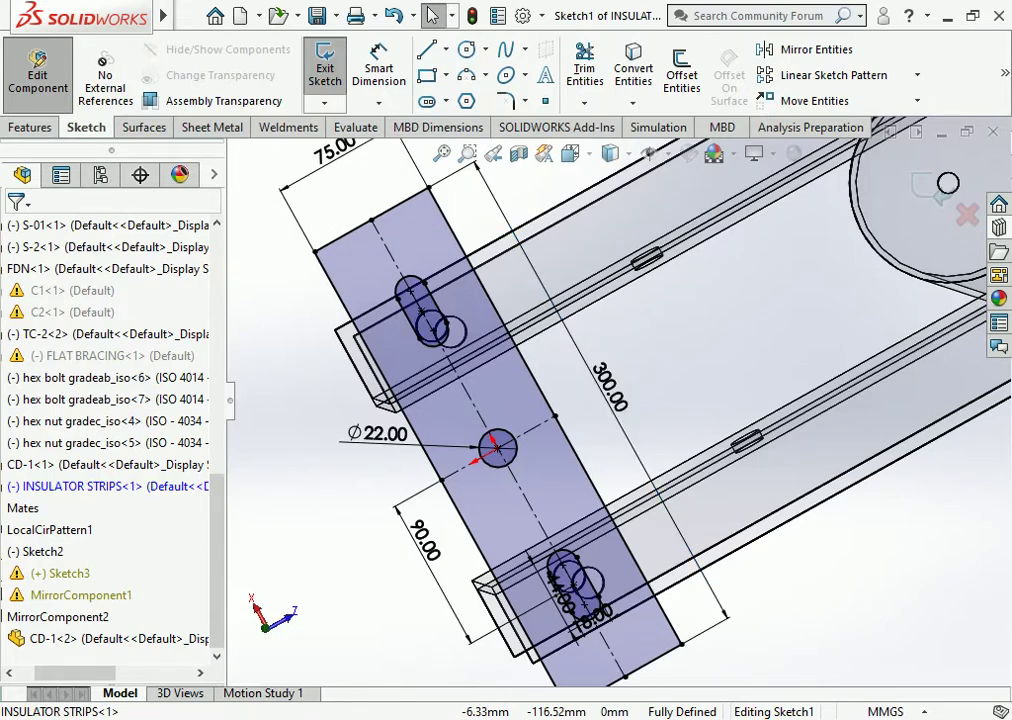
{"action": "scroll", "coordinate": [616, 394], "scroll_direction": "up", "scroll_amount": 2}
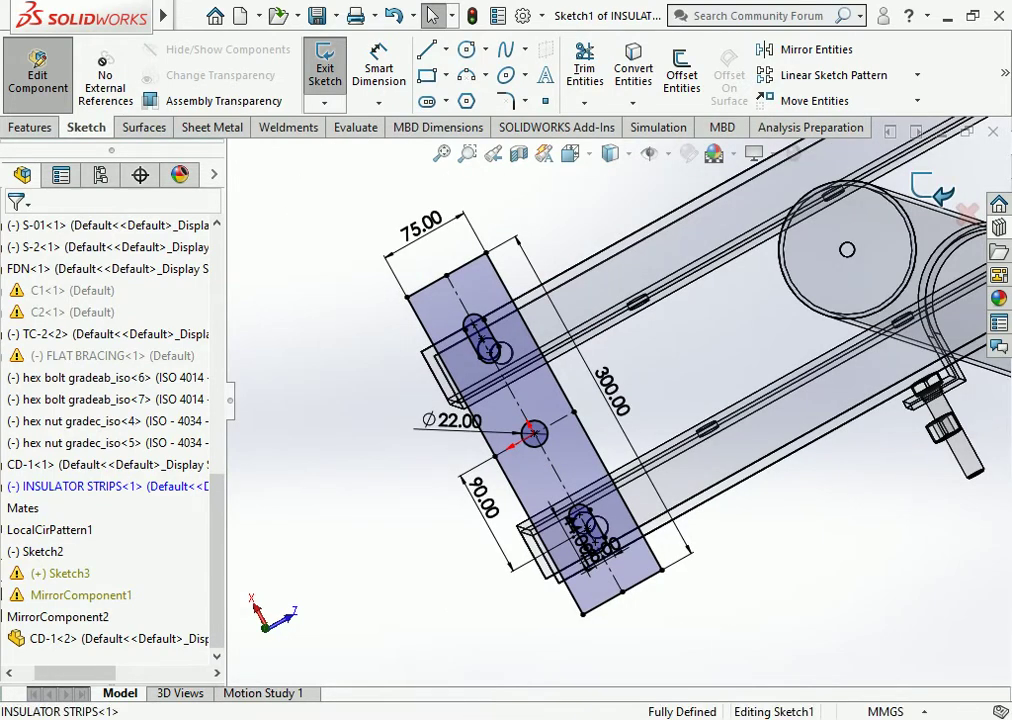
{"action": "key", "text": "ctrl+b"}
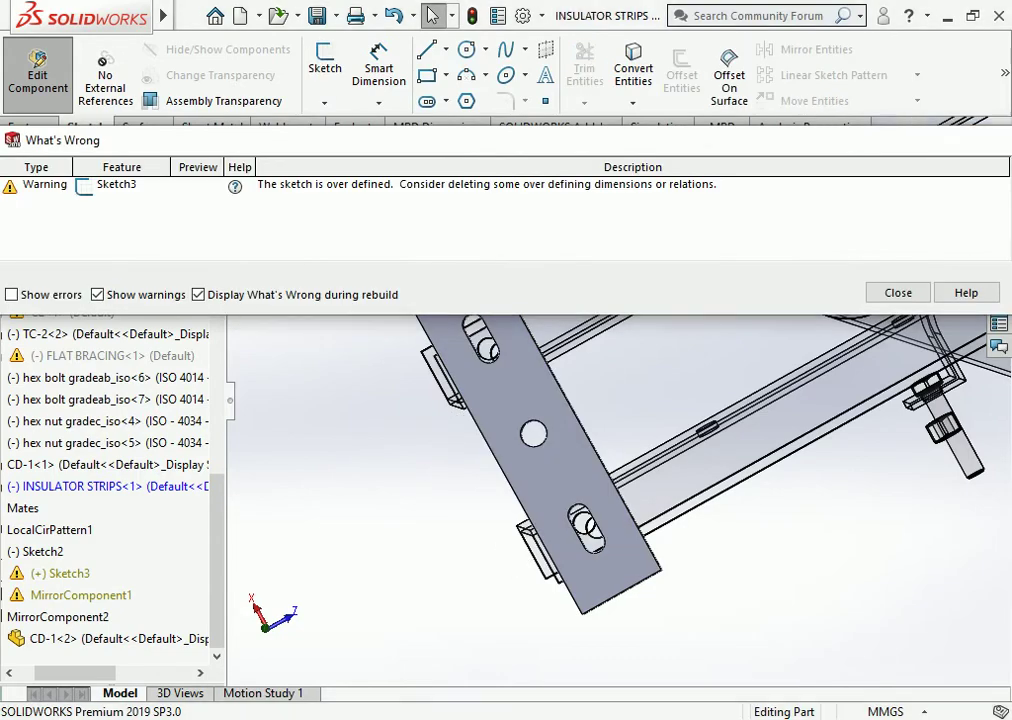
{"action": "key", "text": "Escape"}
{"action": "left_click", "coordinate": [947, 193]}
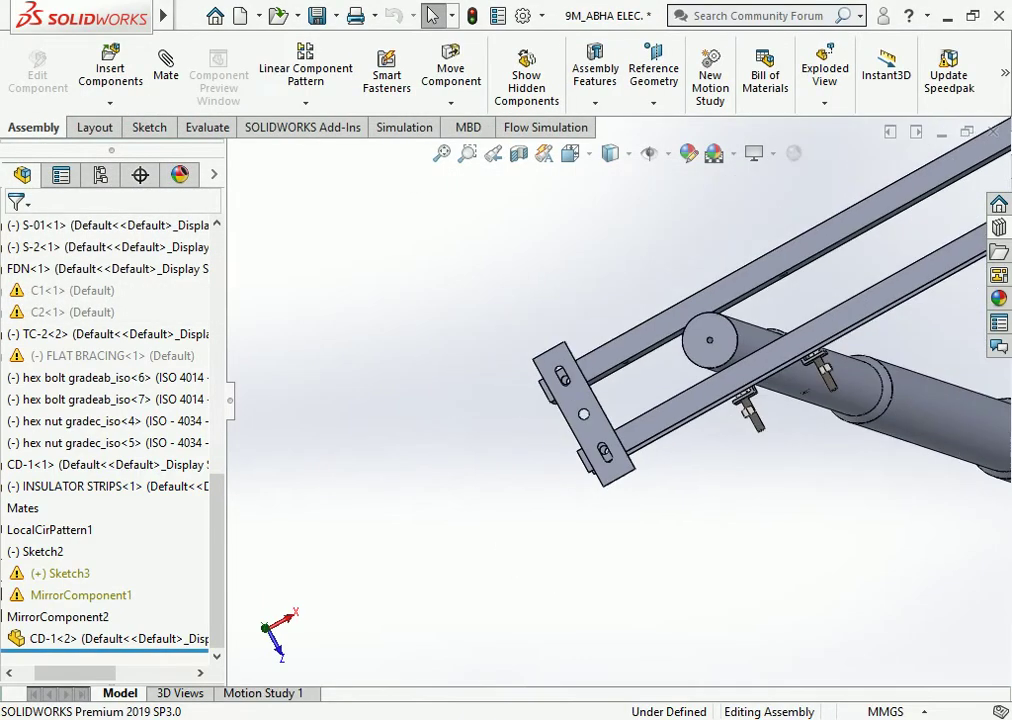
{"action": "middle_click_drag", "start_coordinate": [600, 380], "coordinate": [562, 410]}
Fit the whole pole in view, zoom into the crossarm end, and select the cross arm.
{"action": "key", "text": "ctrl+7"}
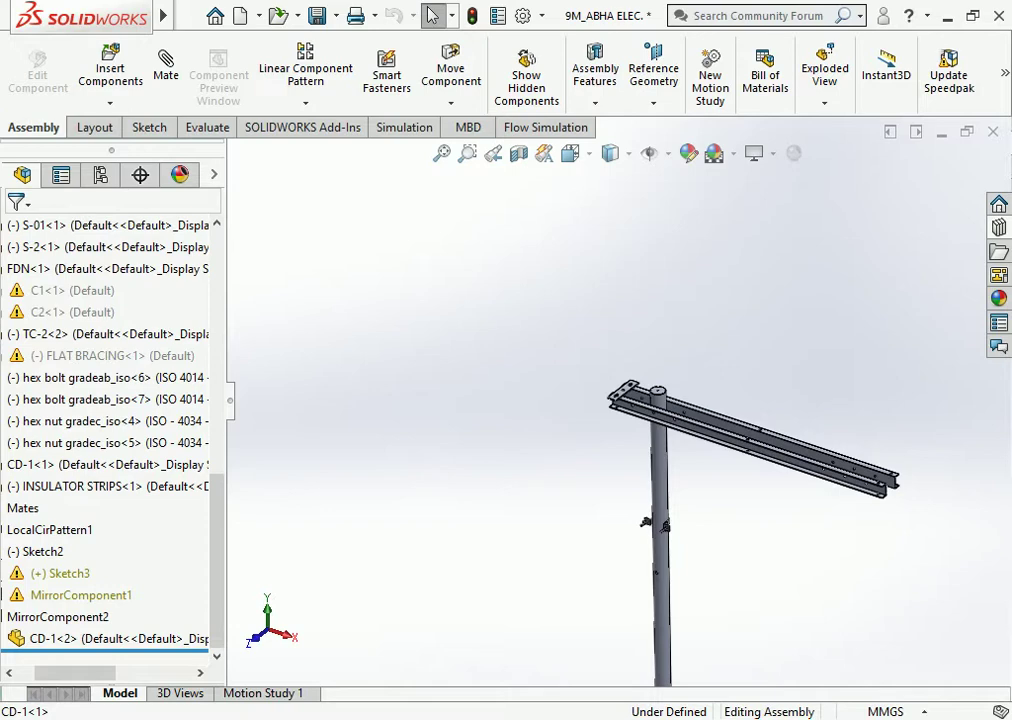
{"action": "scroll", "coordinate": [651, 400], "scroll_direction": "down", "scroll_amount": 5}
{"action": "scroll", "coordinate": [651, 400], "scroll_direction": "down", "scroll_amount": 2}
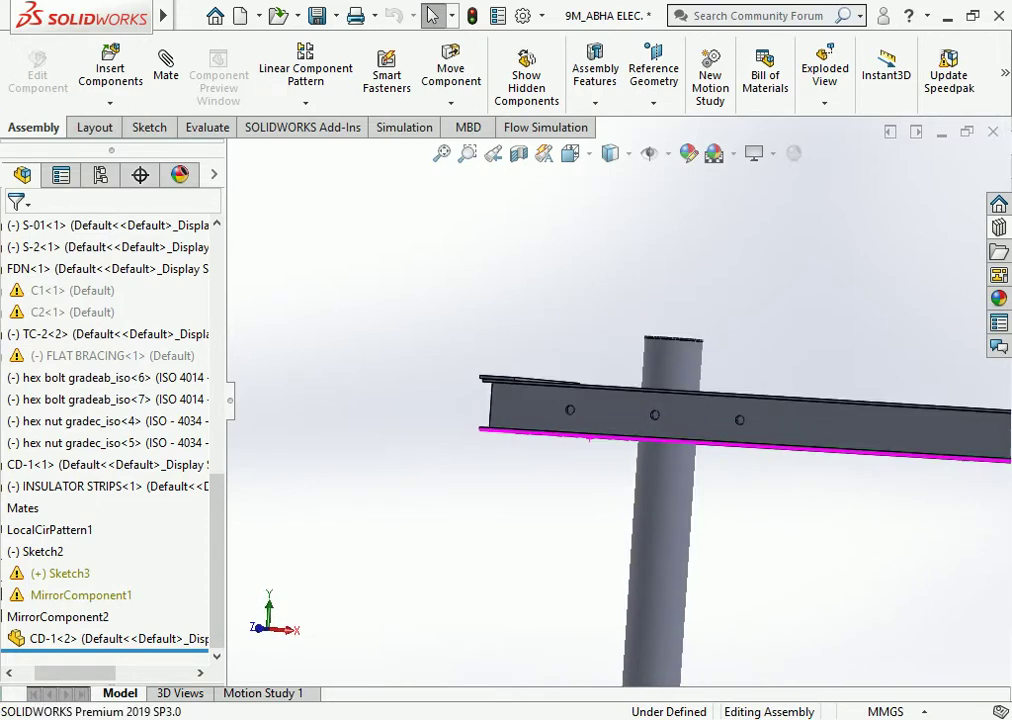
{"action": "scroll", "coordinate": [651, 400], "scroll_direction": "up", "scroll_amount": 1}
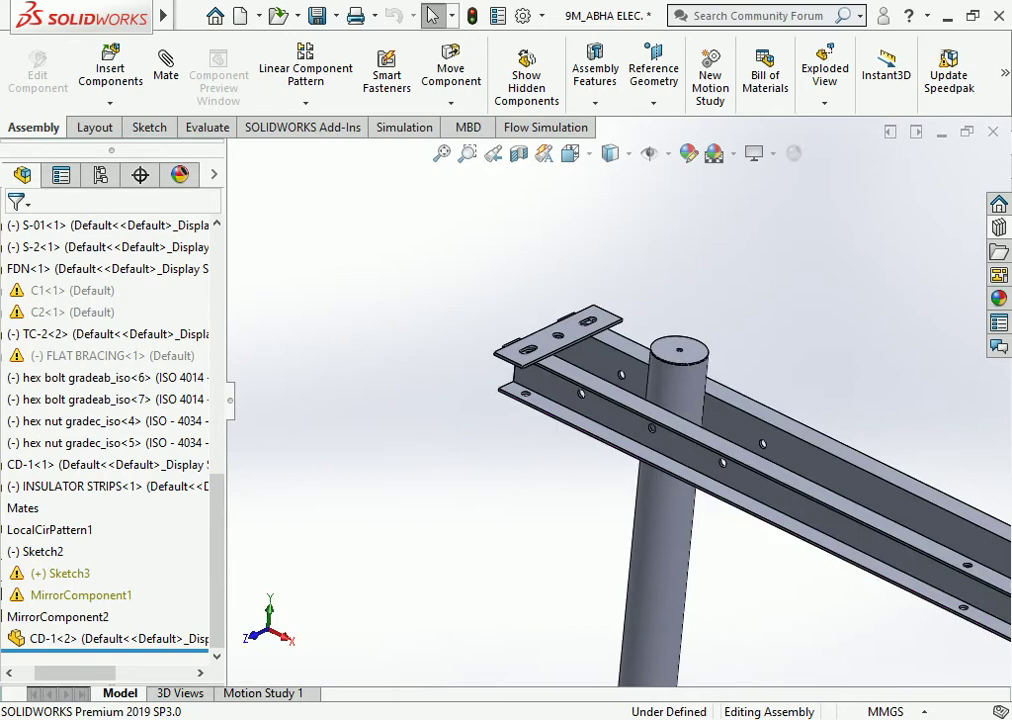
{"action": "left_click", "coordinate": [540, 383]}
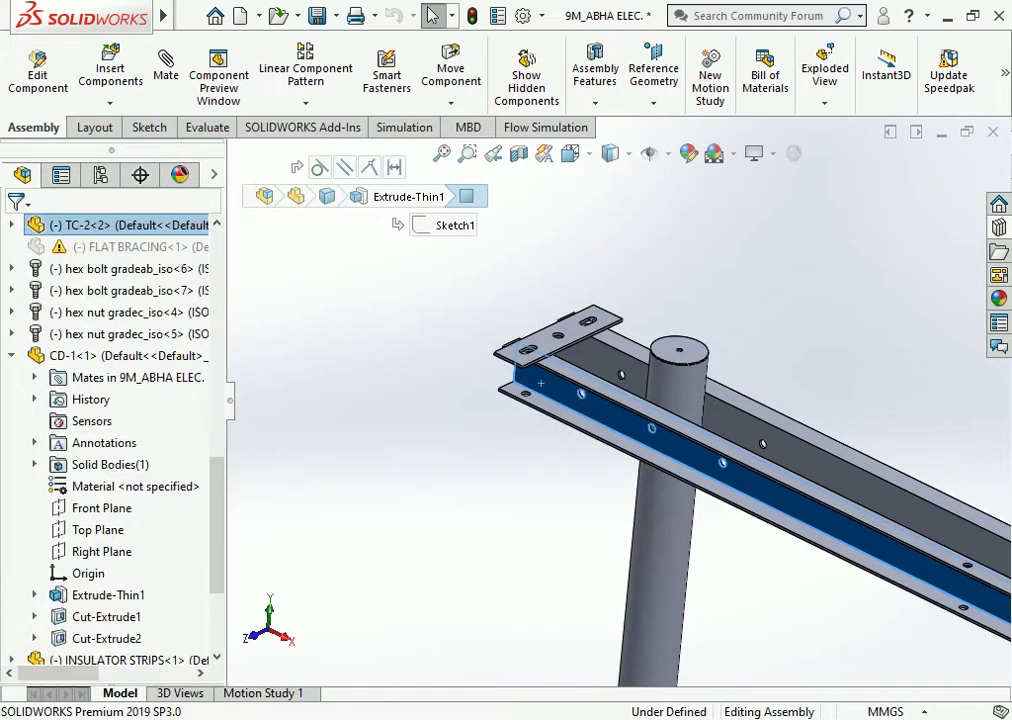
{"action": "mouse_move", "coordinate": [101, 551]}
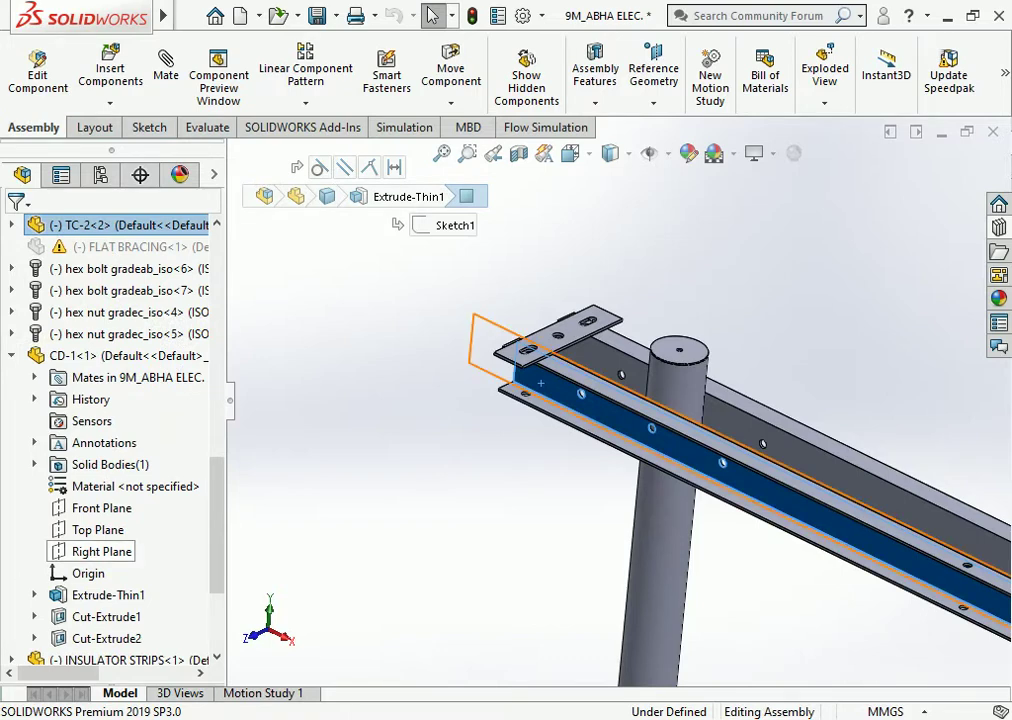
Mirror INSULATOR STRIPS-1 about CD-1's Top Plane to add a strip on the lower channel end.
{"action": "left_click", "coordinate": [98, 530]}
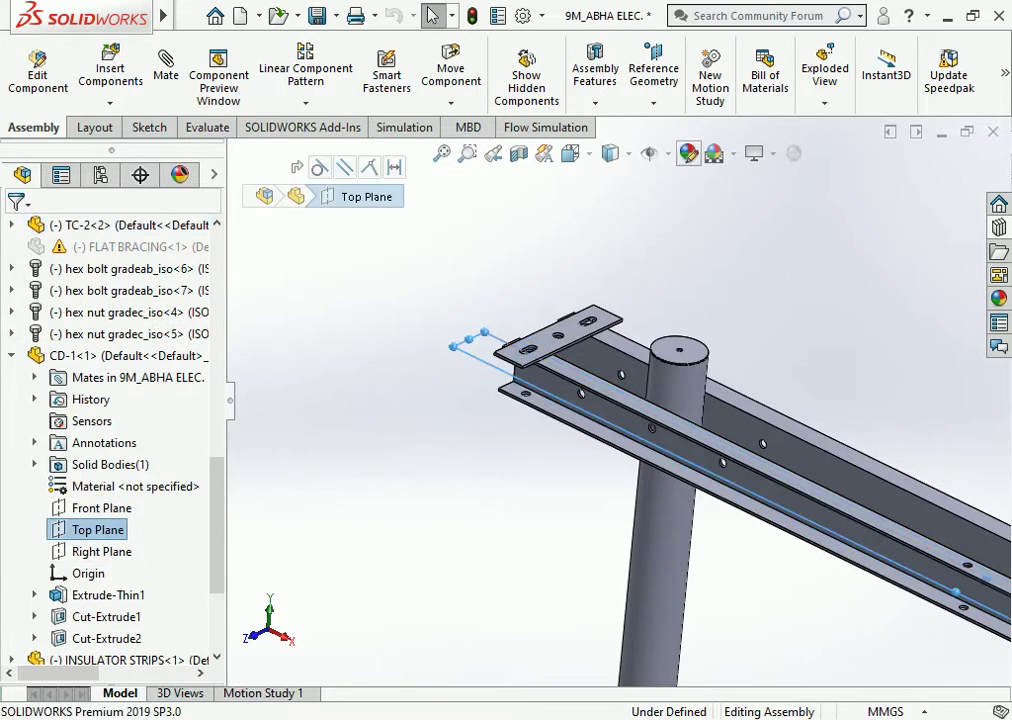
{"action": "left_click", "coordinate": [305, 103]}
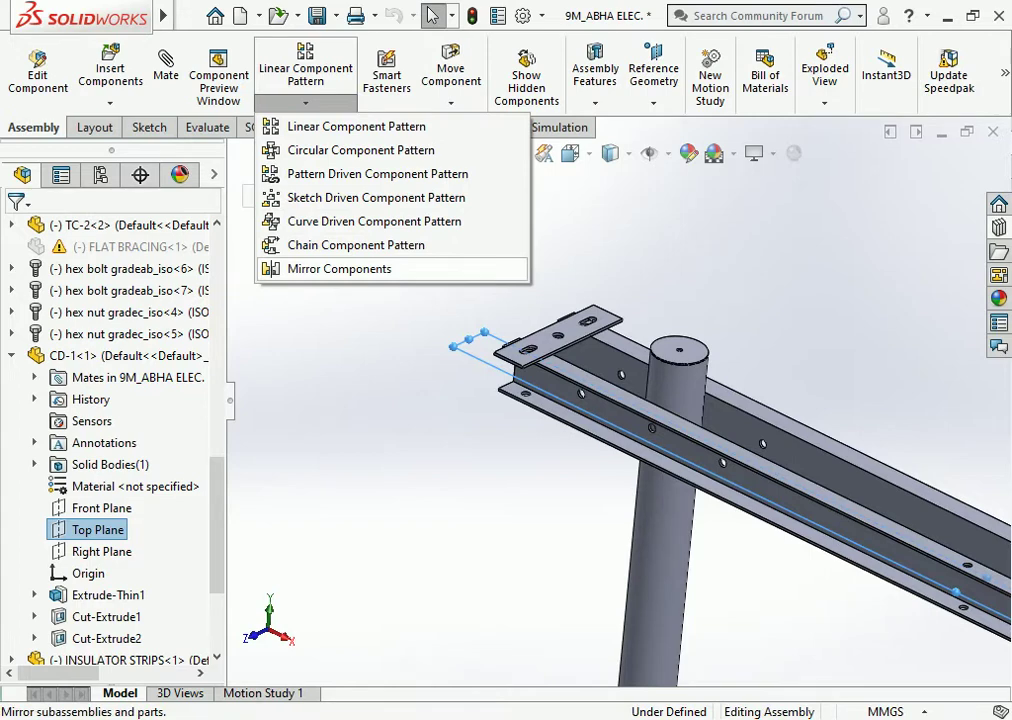
{"action": "left_click", "coordinate": [339, 268]}
{"action": "left_click", "coordinate": [557, 328]}
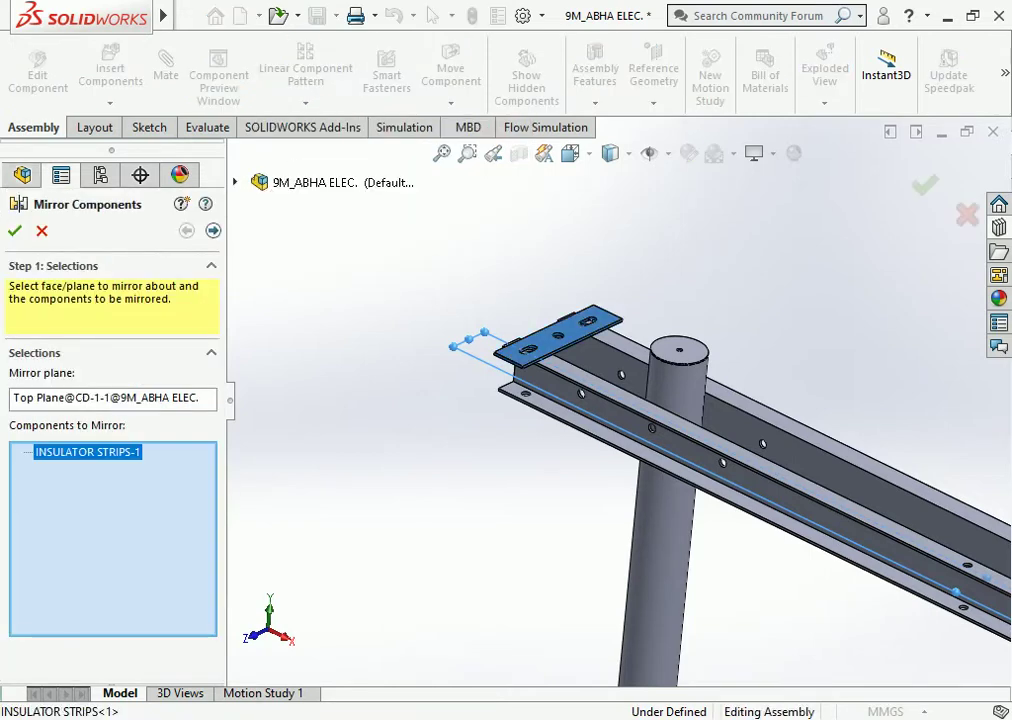
{"action": "left_click", "coordinate": [213, 230]}
{"action": "left_click", "coordinate": [14, 230]}
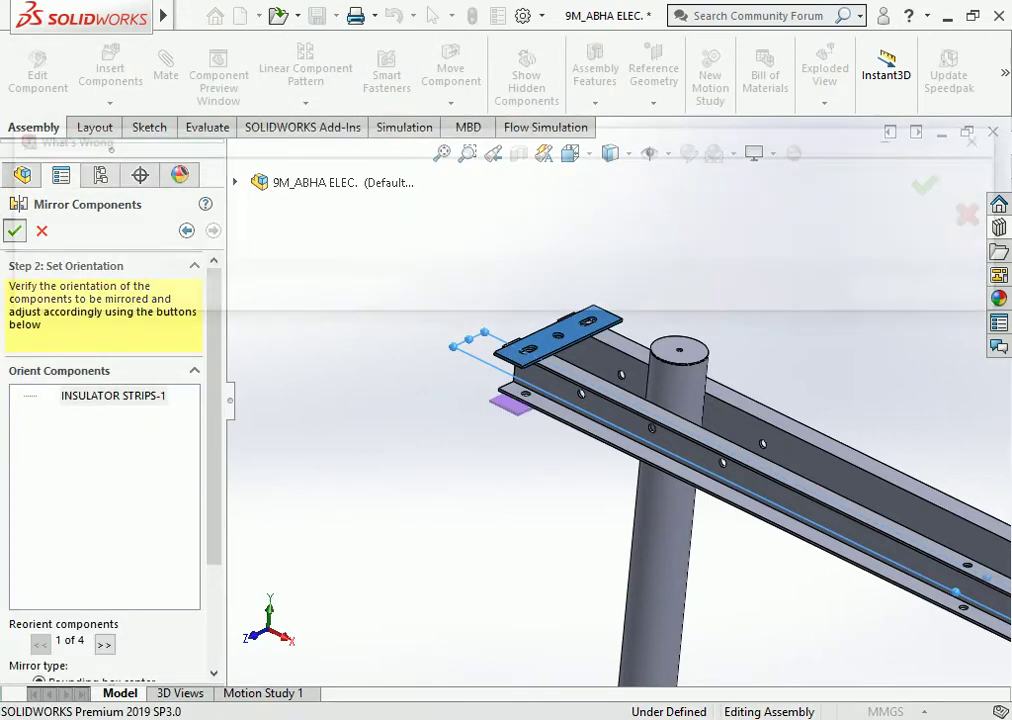
{"action": "key", "text": "Escape"}
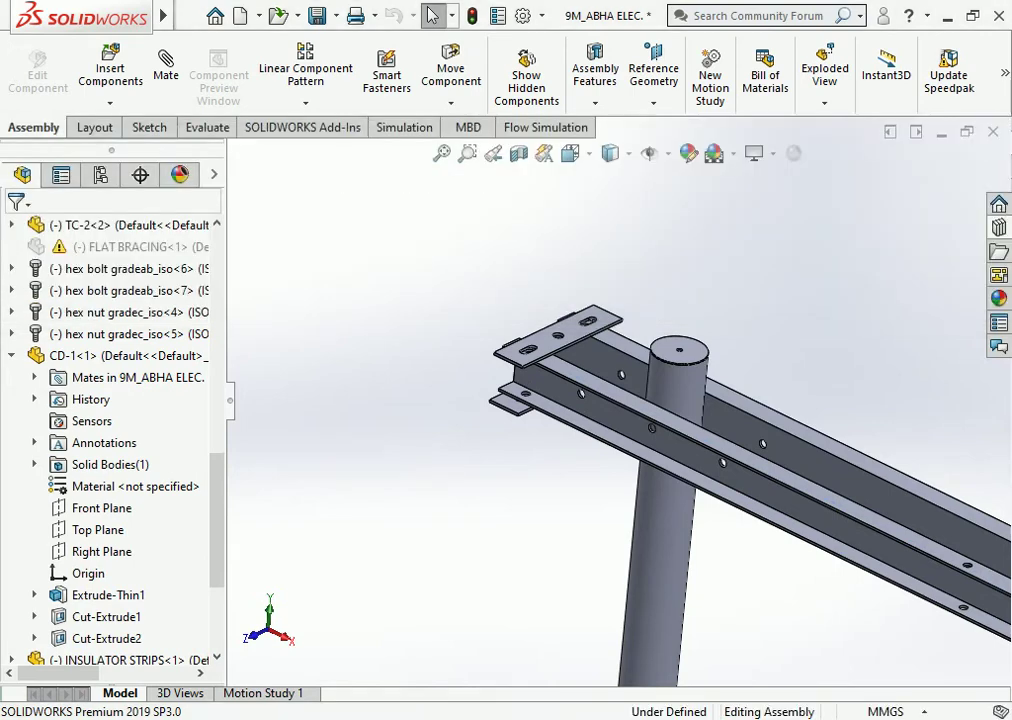
Delete the TC-2<2> clamp around the pole along with its mates.
{"action": "scroll", "coordinate": [570, 330], "scroll_direction": "up", "scroll_amount": 5}
{"action": "scroll", "coordinate": [570, 330], "scroll_direction": "up", "scroll_amount": 3}
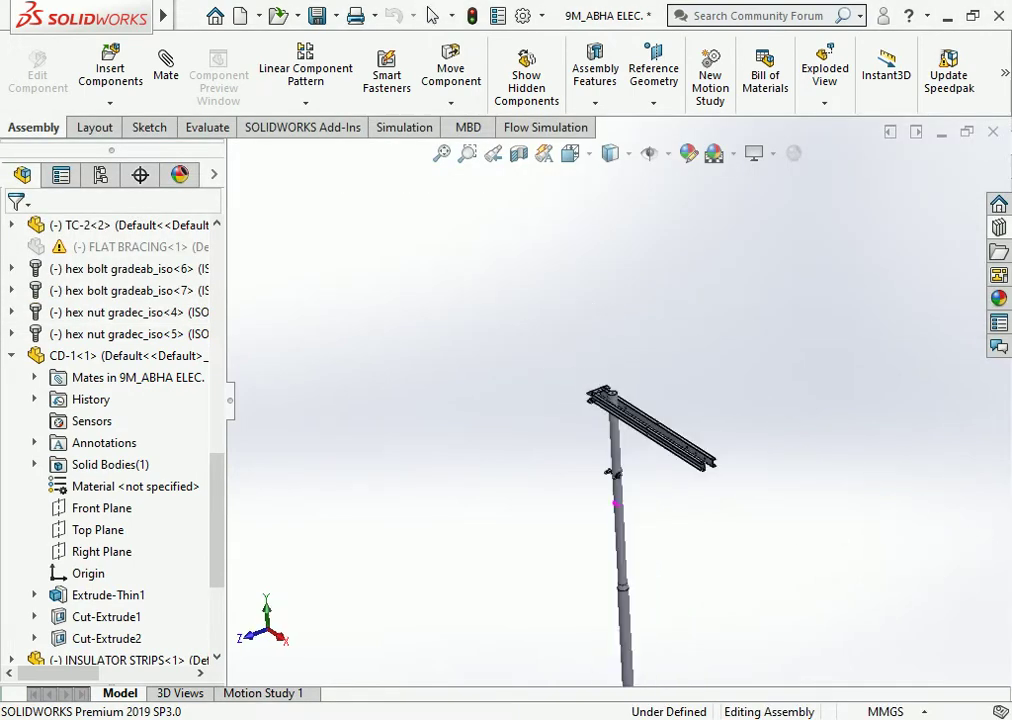
{"action": "scroll", "coordinate": [597, 450], "scroll_direction": "down", "scroll_amount": 5}
{"action": "scroll", "coordinate": [597, 450], "scroll_direction": "down", "scroll_amount": 3}
{"action": "left_click", "coordinate": [596, 446]}
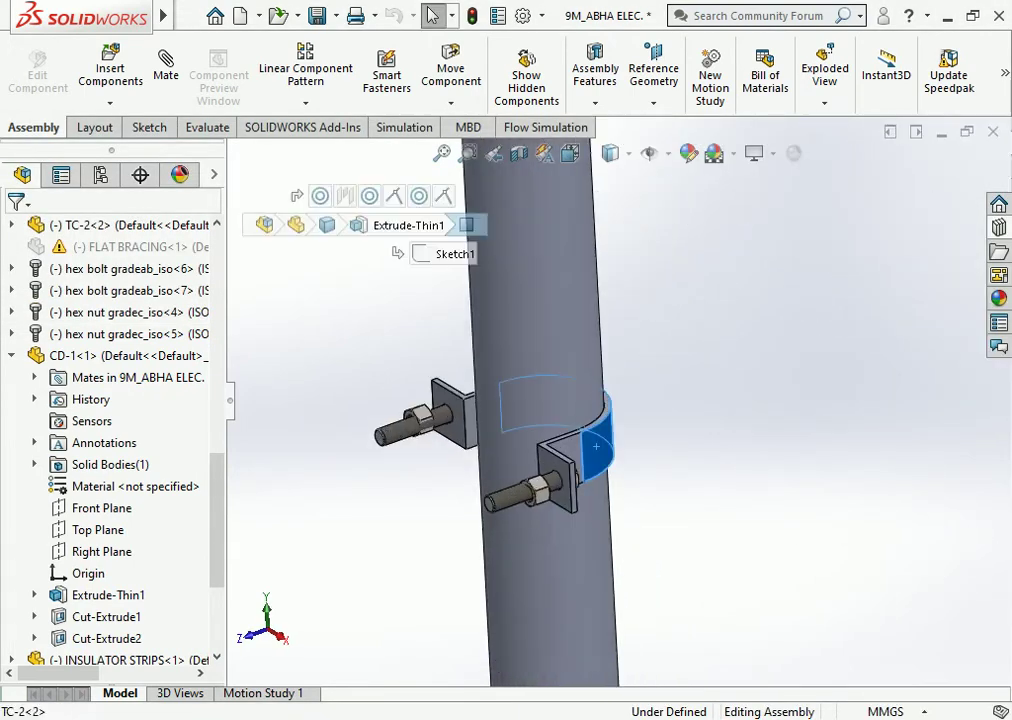
{"action": "key", "text": "Delete"}
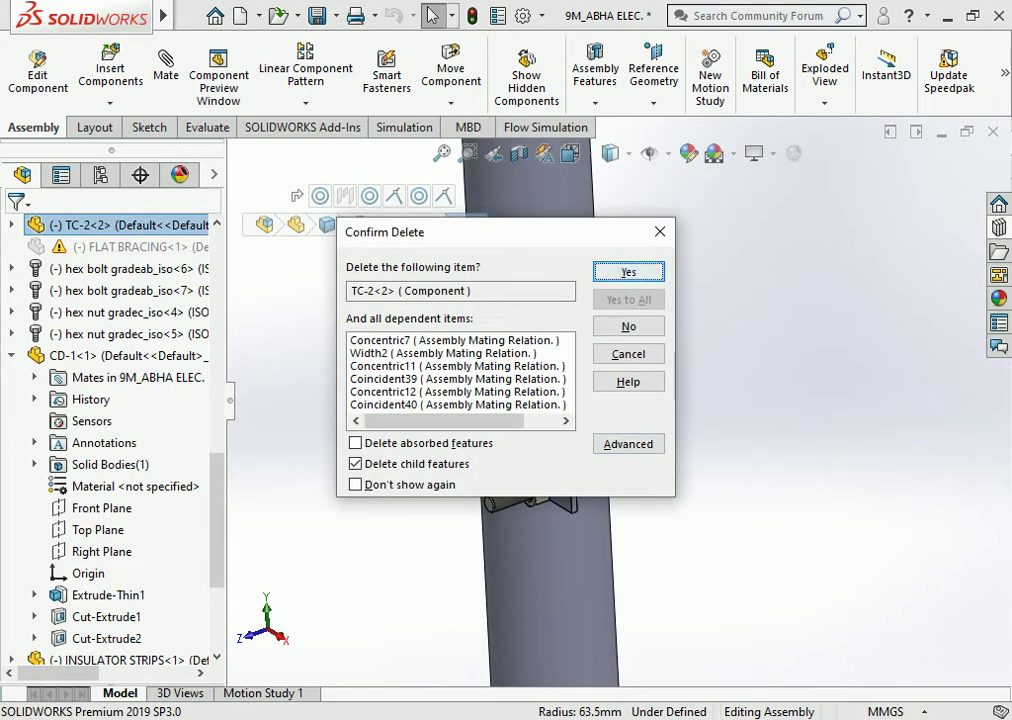
{"action": "key", "text": "Return"}
{"action": "left_click", "coordinate": [898, 292]}
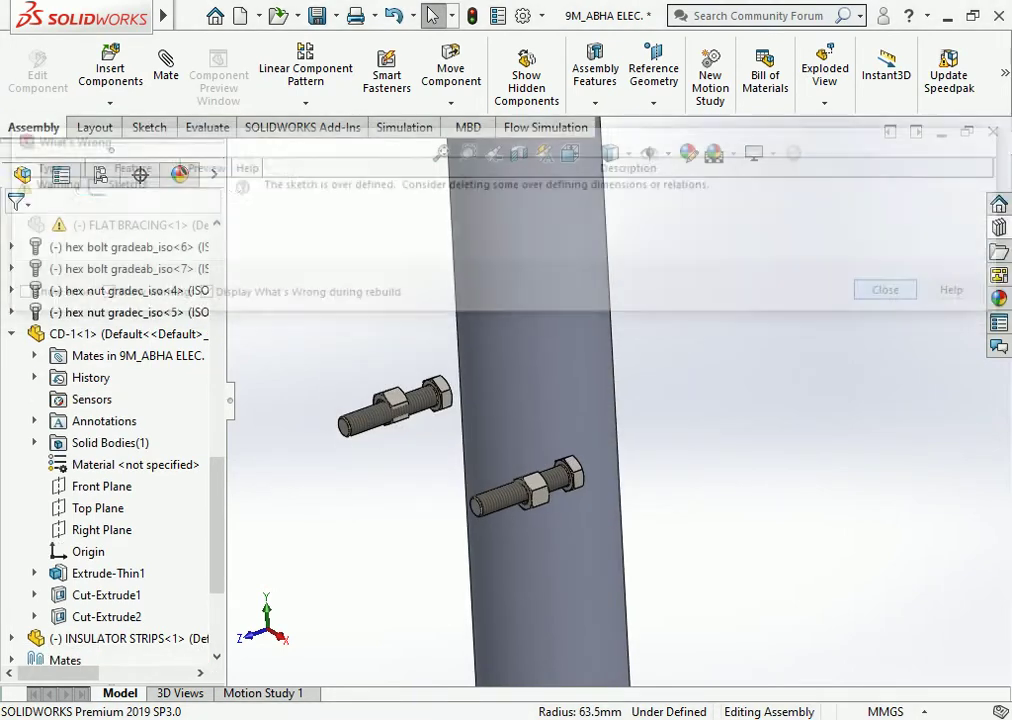
Delete the hex nut's cosmetic thread, accepting the read-only warning.
{"action": "scroll", "coordinate": [550, 490], "scroll_direction": "down", "scroll_amount": 3}
{"action": "left_click", "coordinate": [350, 180]}
{"action": "key", "text": "Delete"}
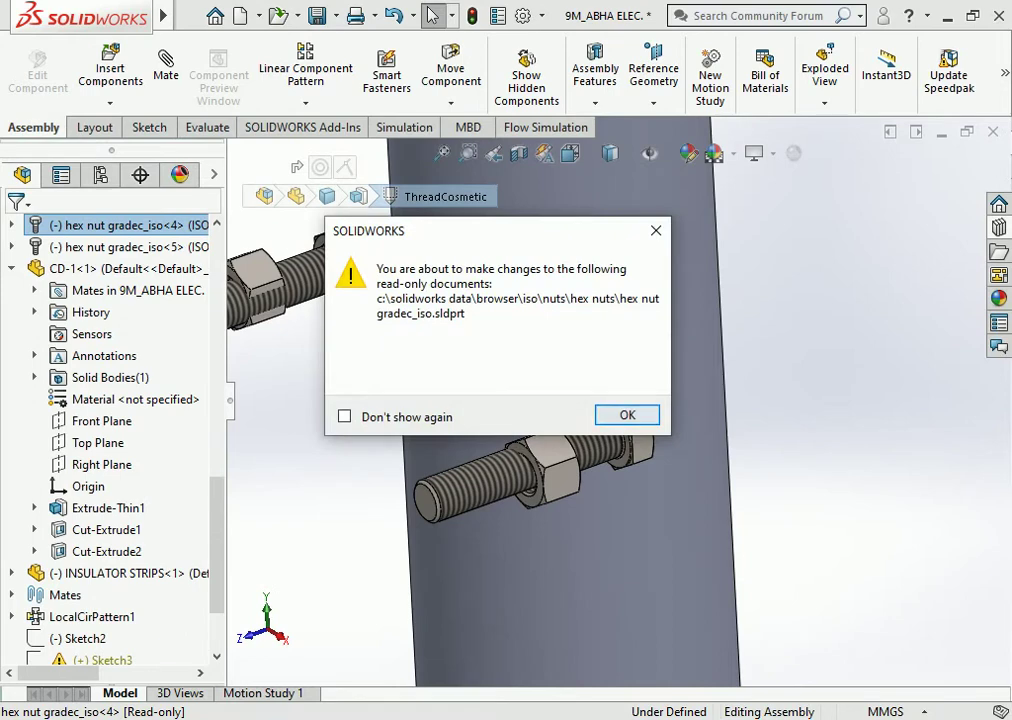
{"action": "key", "text": "Return"}
{"action": "key", "text": "Return"}
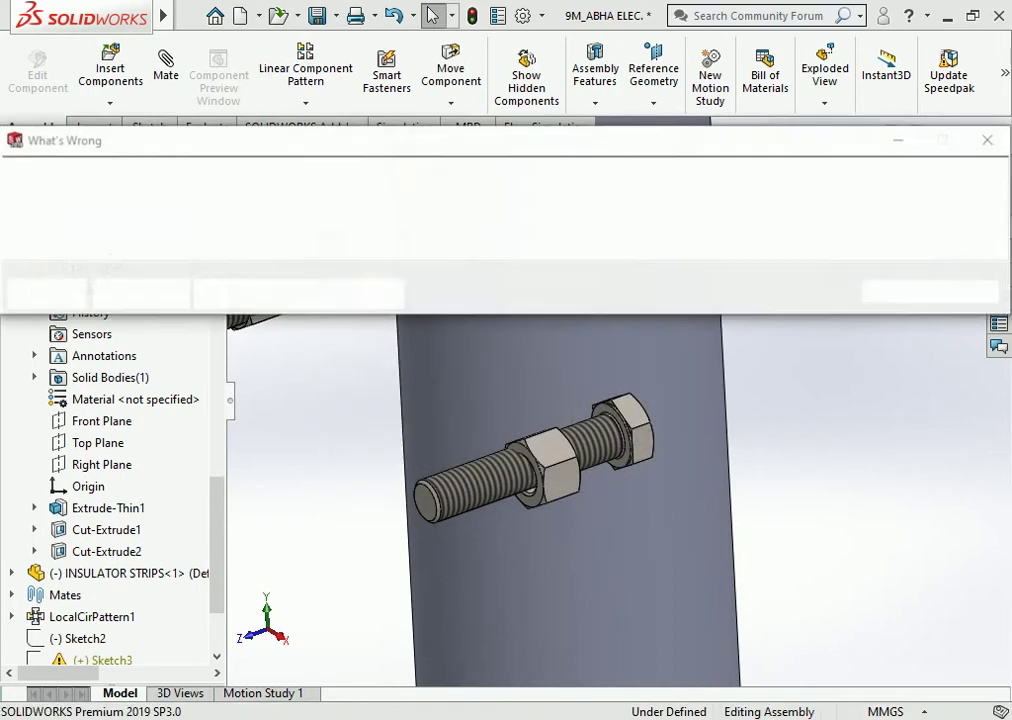
{"action": "scroll", "coordinate": [614, 401], "scroll_direction": "up", "scroll_amount": 2}
{"action": "scroll", "coordinate": [614, 401], "scroll_direction": "up", "scroll_amount": 2}
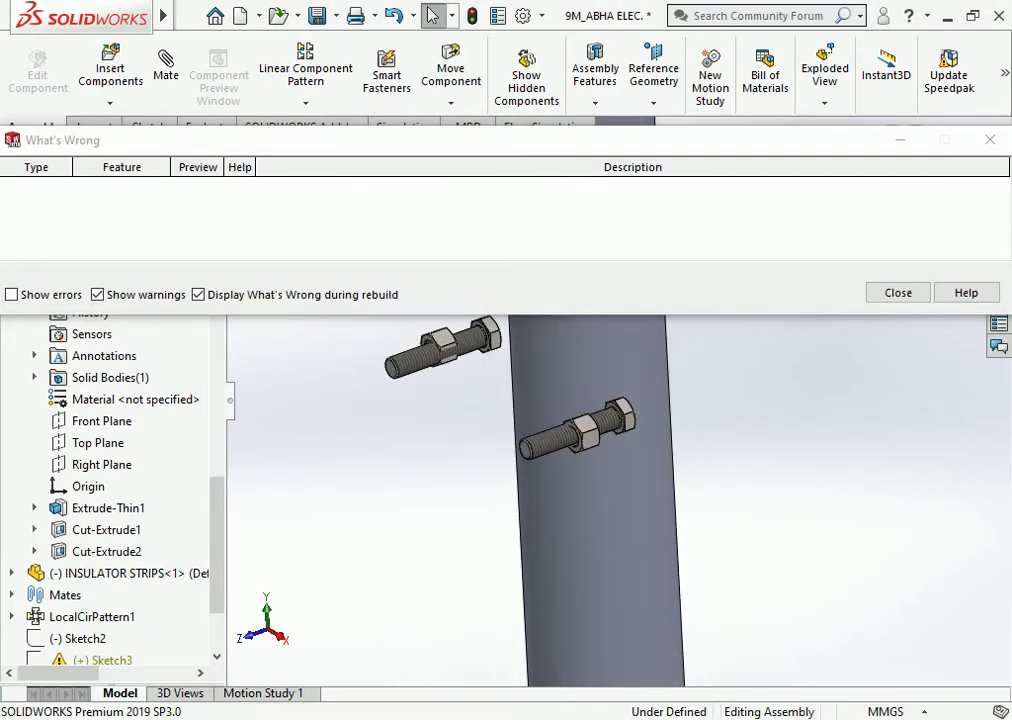
{"action": "left_click", "coordinate": [898, 292]}
Delete the lower bolt on the pole and a leftover hex nut.
{"action": "scroll", "coordinate": [630, 410], "scroll_direction": "down", "scroll_amount": 3}
{"action": "left_click", "coordinate": [630, 408]}
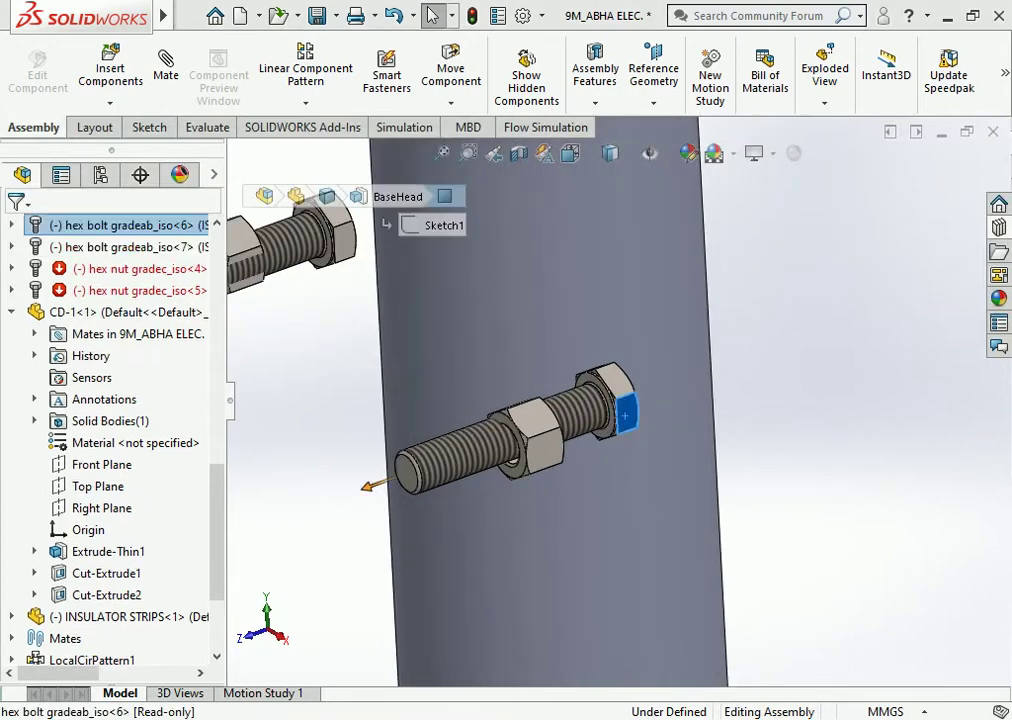
{"action": "key", "text": "Delete"}
{"action": "key", "text": "Return"}
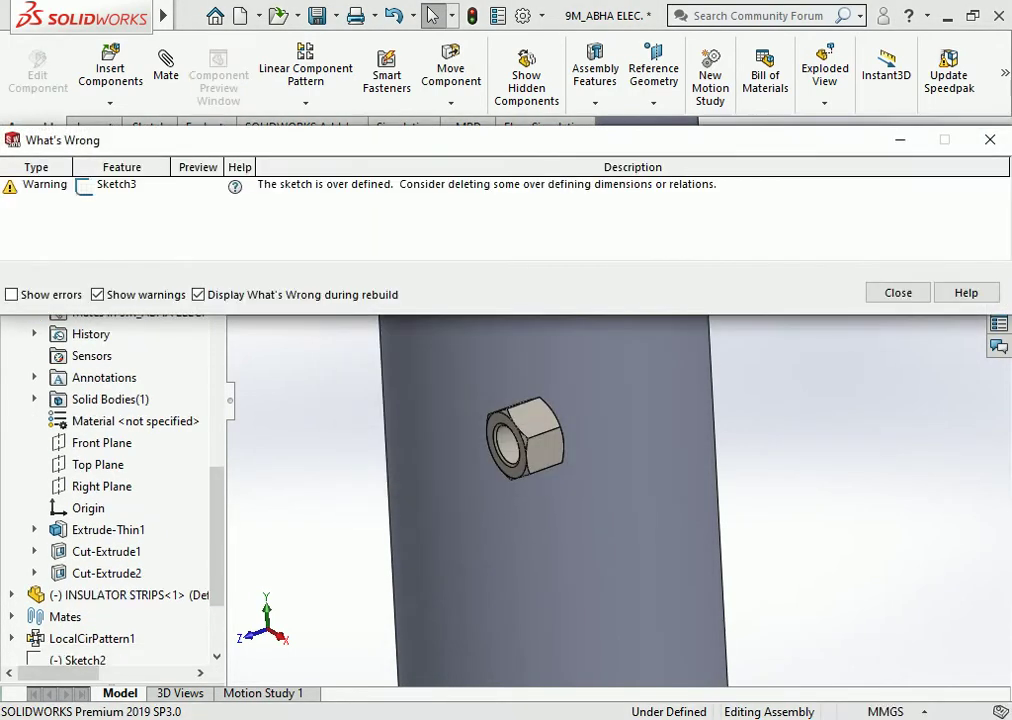
{"action": "left_click", "coordinate": [898, 292]}
{"action": "left_click", "coordinate": [530, 435]}
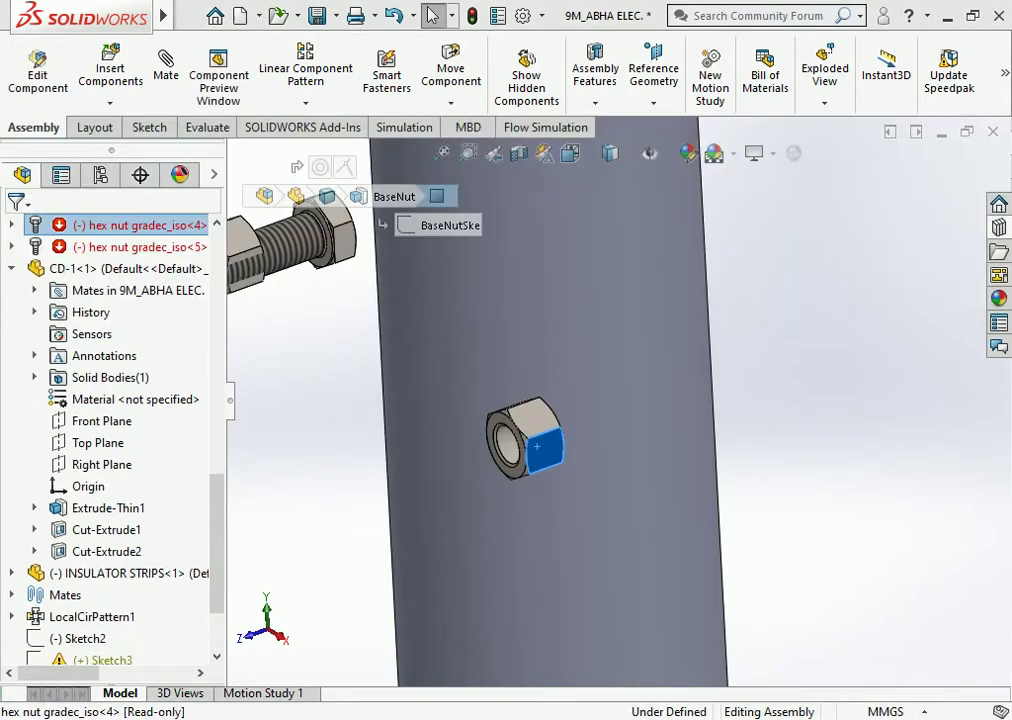
{"action": "key", "text": "Delete"}
{"action": "key", "text": "Return"}
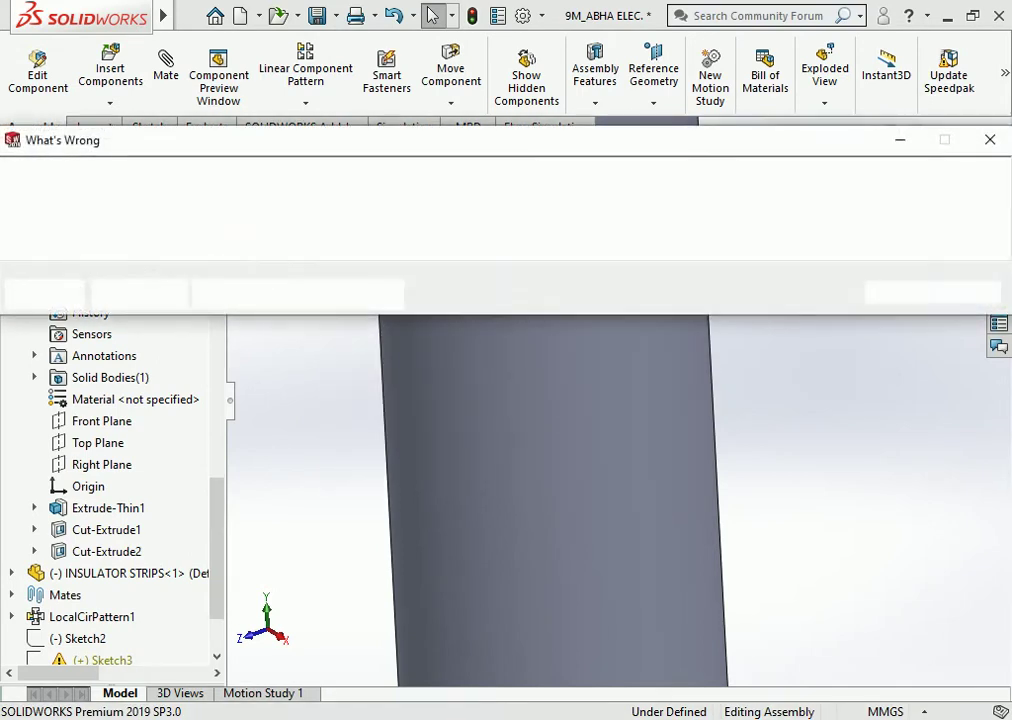
{"action": "key", "text": "Return"}
Delete the remaining hex nut and last hex bolt, then fit the pole in view.
{"action": "scroll", "coordinate": [520, 400], "scroll_direction": "up", "scroll_amount": 3}
{"action": "scroll", "coordinate": [430, 339], "scroll_direction": "down", "scroll_amount": 3}
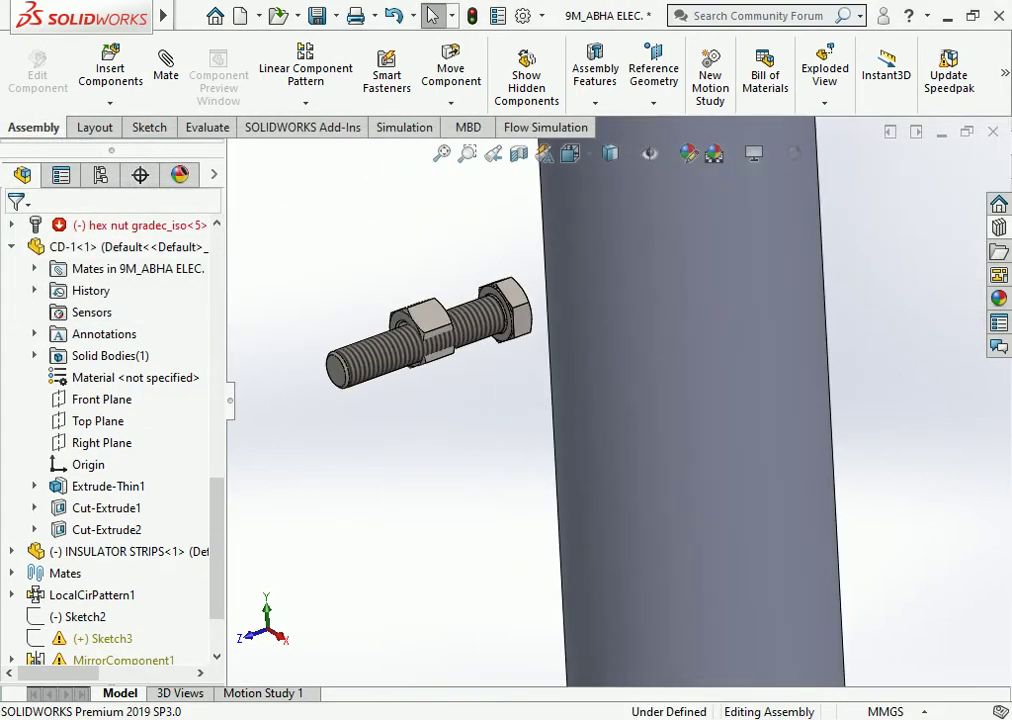
{"action": "left_click", "coordinate": [490, 295]}
{"action": "key", "text": "Delete"}
{"action": "key", "text": "Return"}
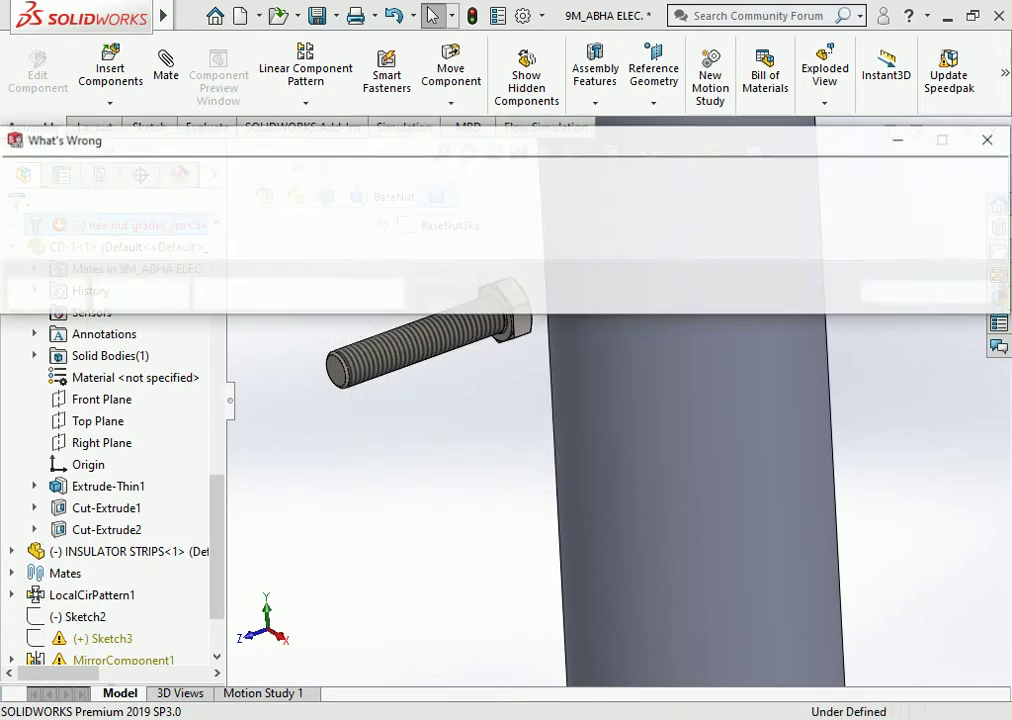
{"action": "key", "text": "Return"}
{"action": "left_click", "coordinate": [430, 345]}
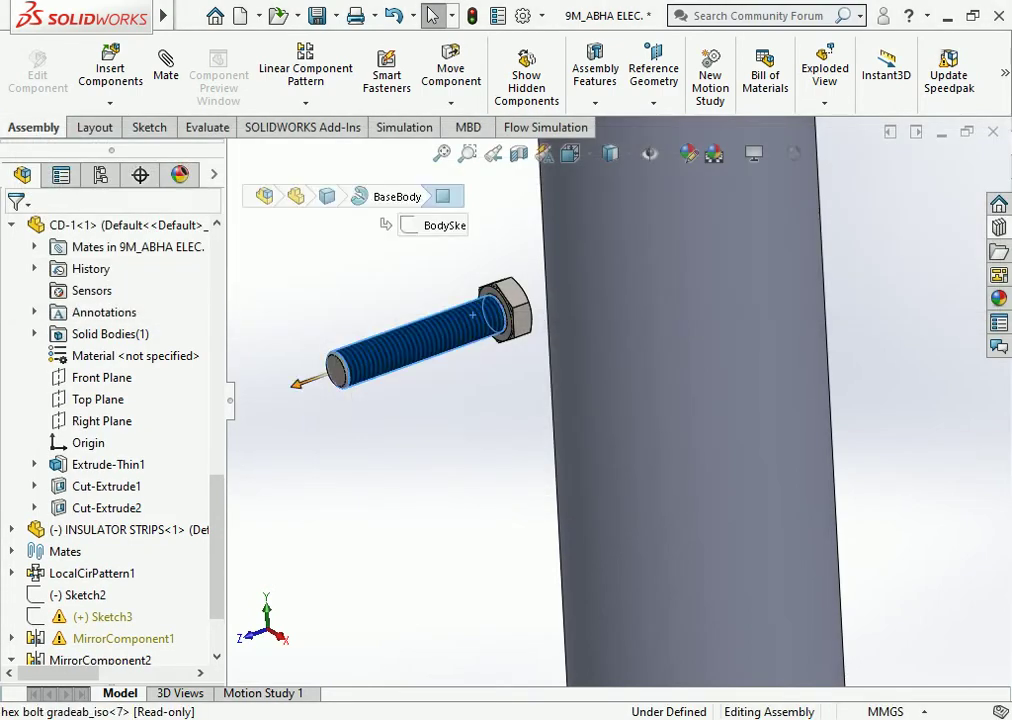
{"action": "key", "text": "Delete"}
{"action": "key", "text": "Return"}
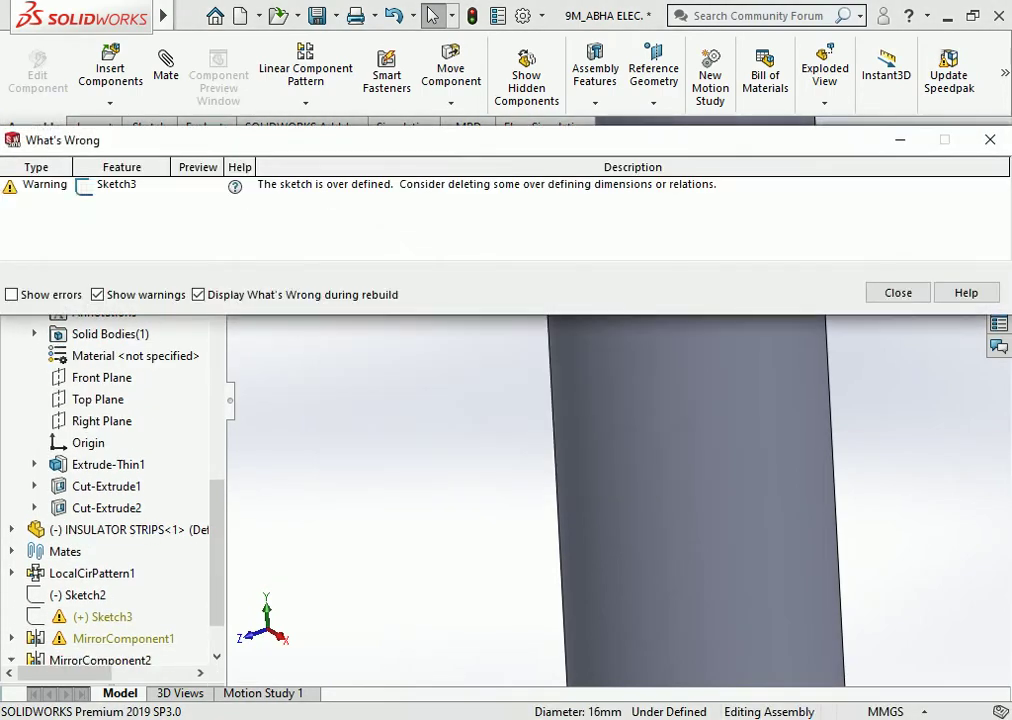
{"action": "key", "text": "Return"}
{"action": "key", "text": "f"}
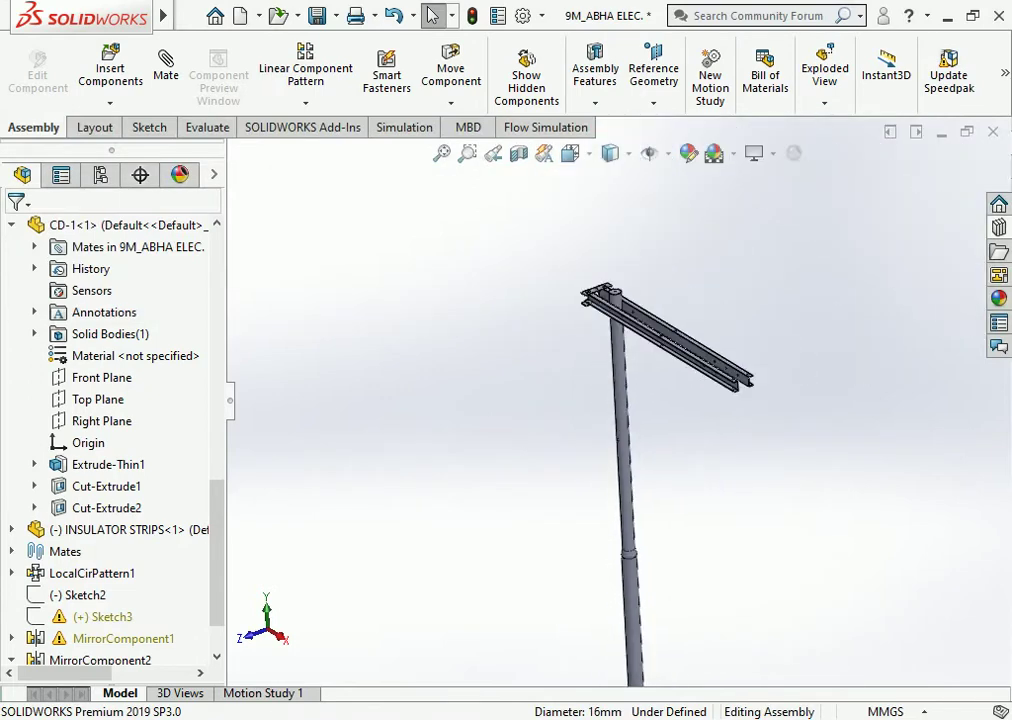
{"action": "key", "text": "Right"}
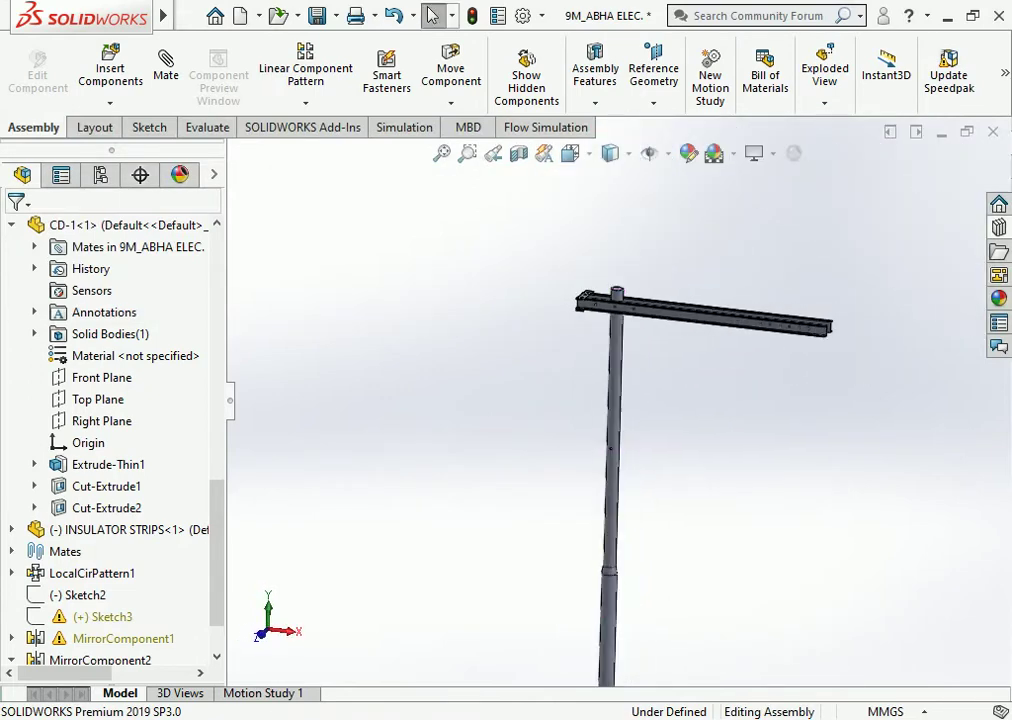
{"action": "key", "text": "Right"}
{"action": "scroll", "coordinate": [635, 295], "scroll_direction": "down", "scroll_amount": 3}
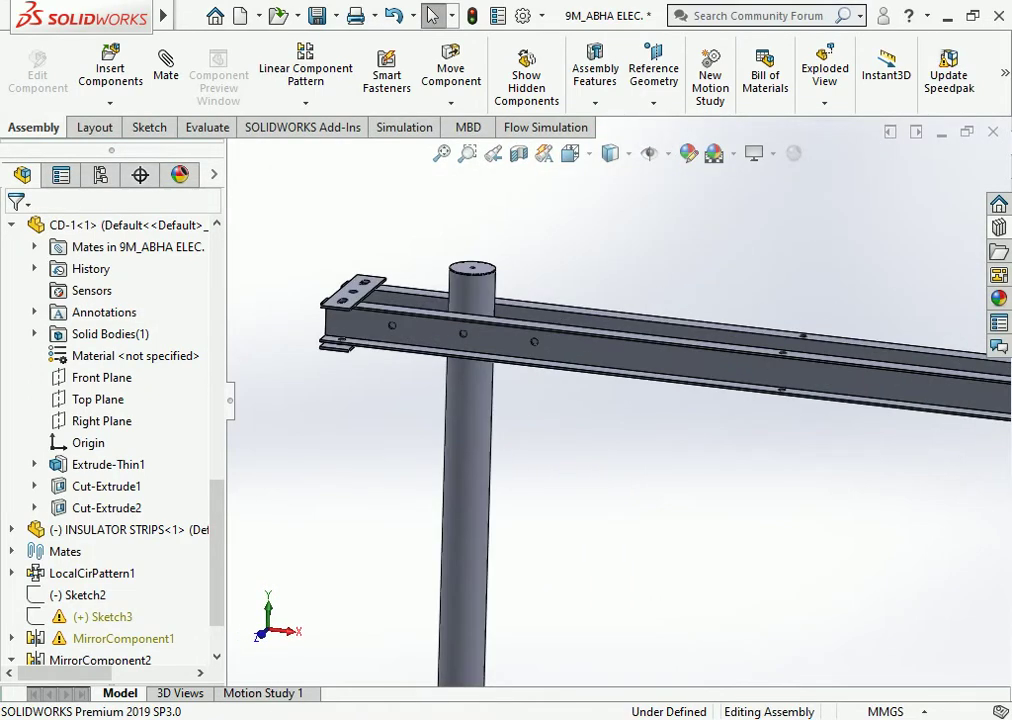
{"action": "scroll", "coordinate": [619, 403], "scroll_direction": "up", "scroll_amount": 3}
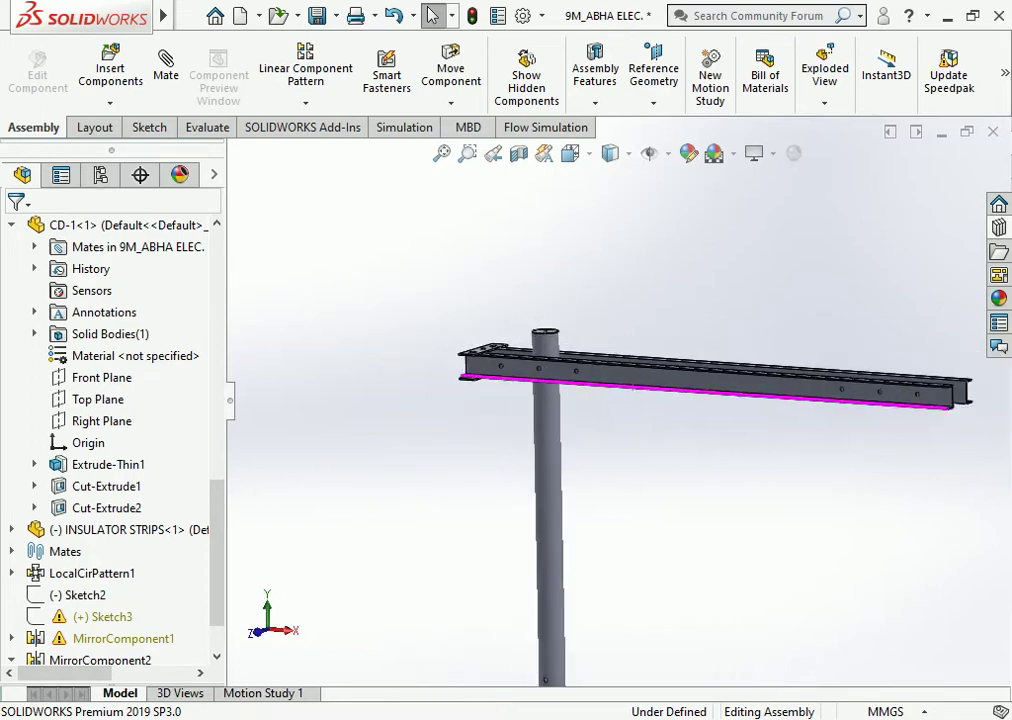
{"action": "scroll", "coordinate": [619, 403], "scroll_direction": "up", "scroll_amount": 2}
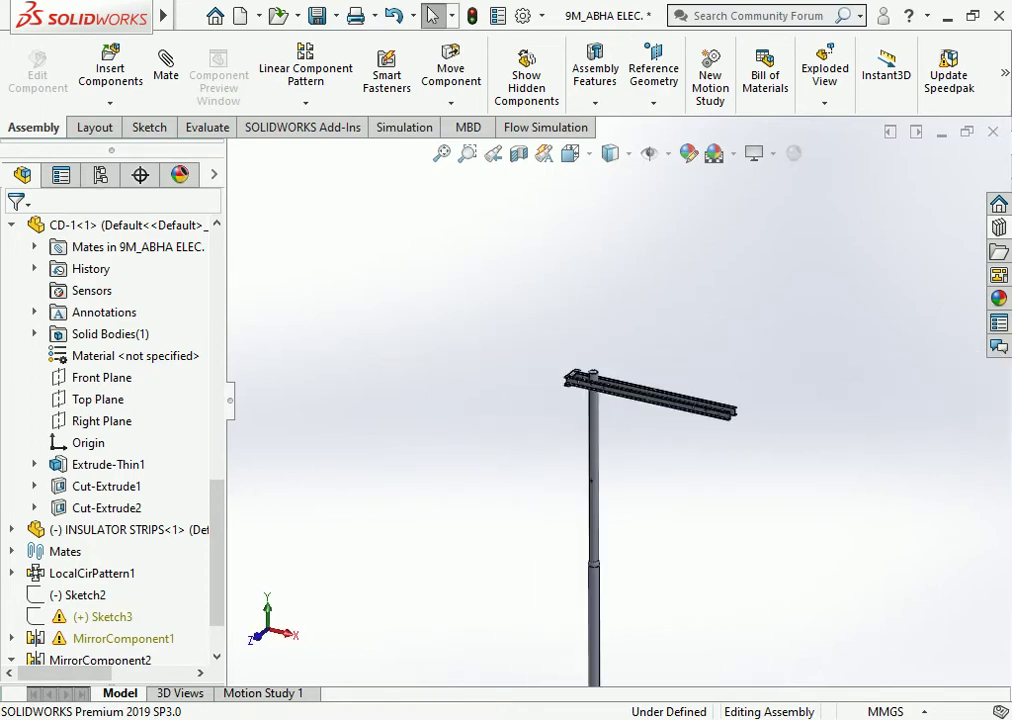
{"action": "key", "text": "Up"}
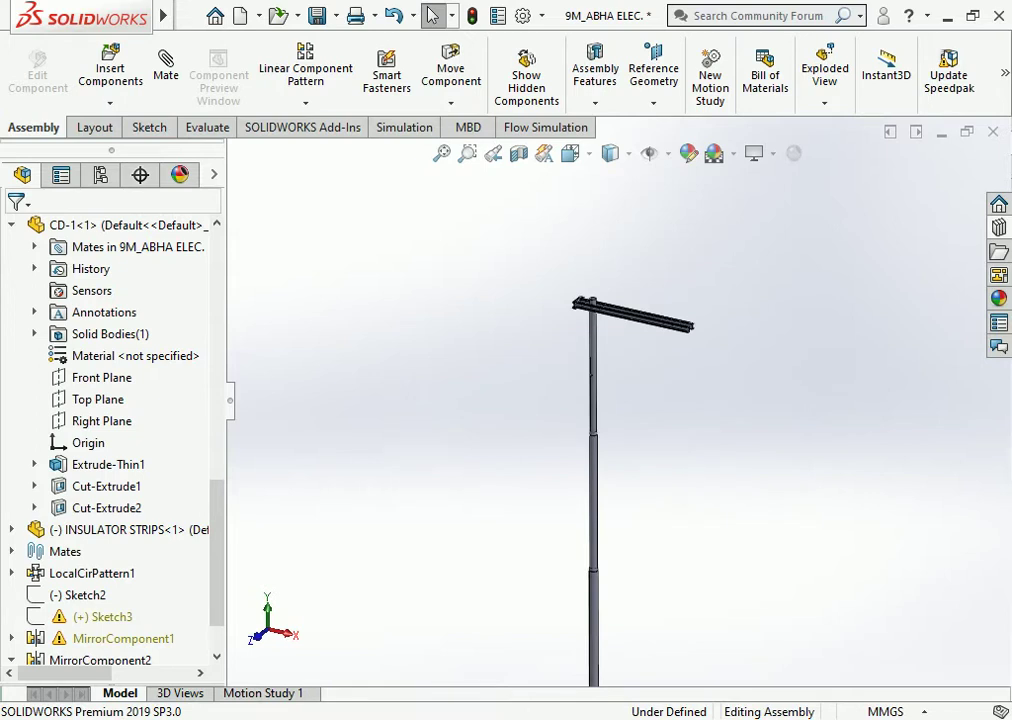
{"action": "scroll", "coordinate": [630, 360], "scroll_direction": "up", "scroll_amount": 2}
{"action": "scroll", "coordinate": [630, 360], "scroll_direction": "up", "scroll_amount": 1}
{"action": "scroll", "coordinate": [630, 360], "scroll_direction": "up", "scroll_amount": 1}
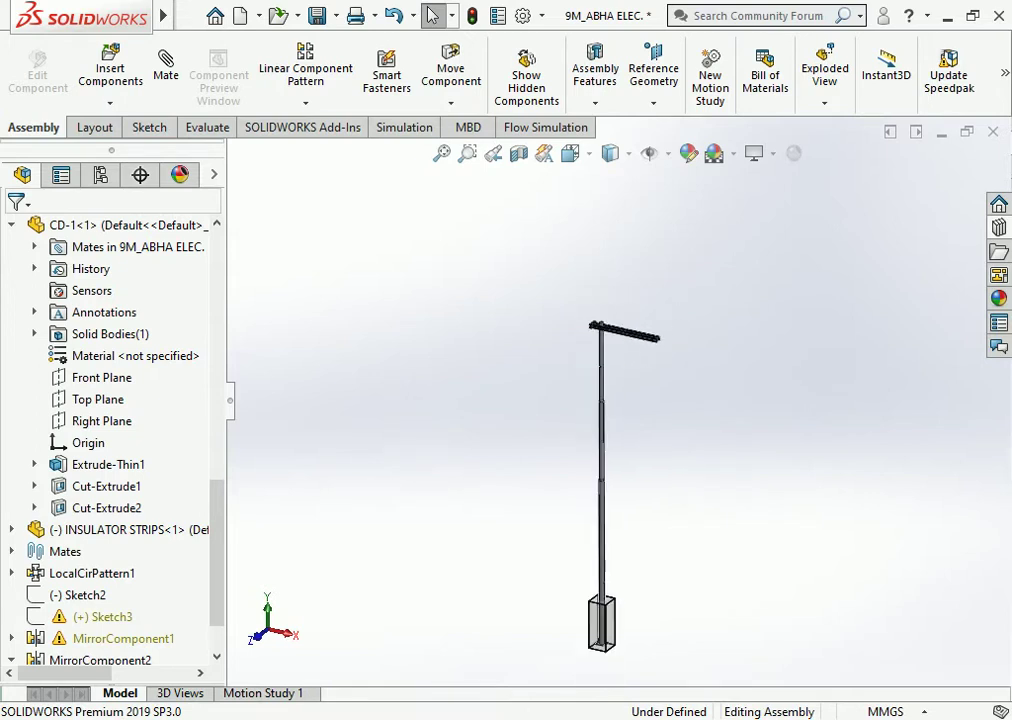
{"action": "middle_click_drag", "start_coordinate": [620, 420], "coordinate": [640, 420]}
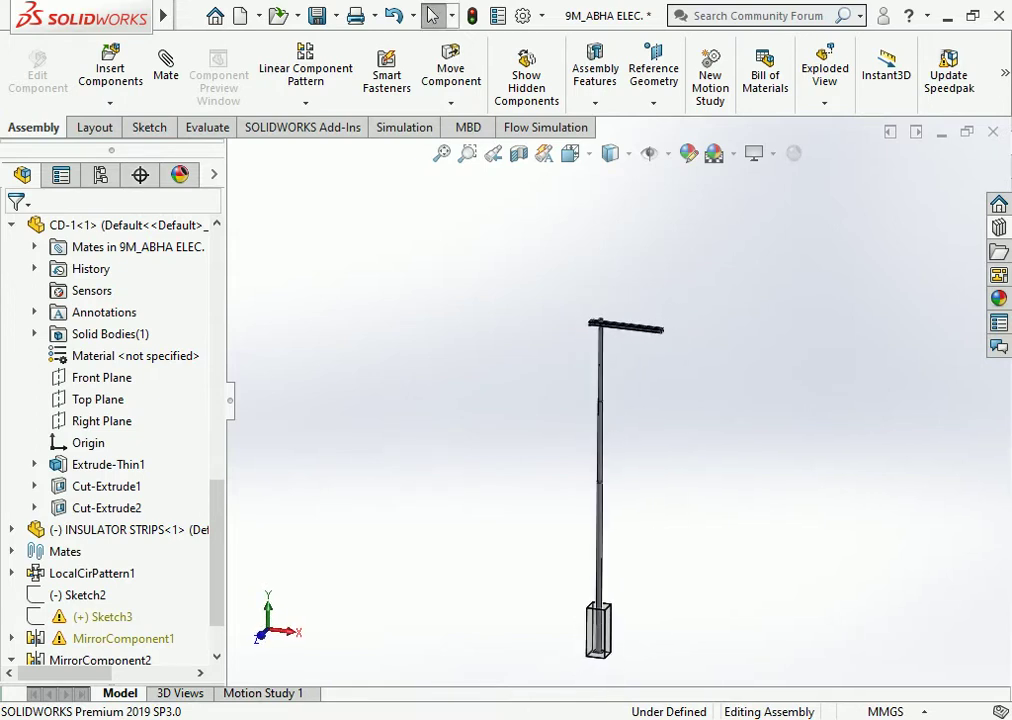
Select PLANE1 as the reference and start Mirror Components.
{"action": "scroll", "coordinate": [110, 420], "scroll_direction": "up", "scroll_amount": 3}
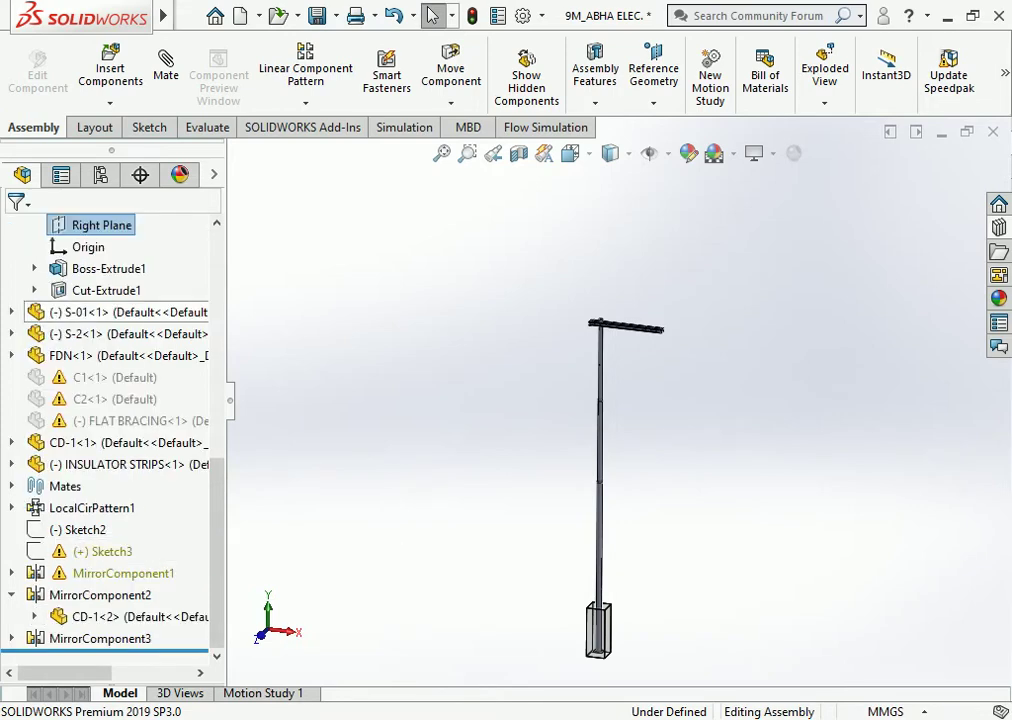
{"action": "scroll", "coordinate": [110, 420], "scroll_direction": "up", "scroll_amount": 3}
{"action": "left_click", "coordinate": [11, 225]}
{"action": "scroll", "coordinate": [60, 428], "scroll_direction": "up", "scroll_amount": 5}
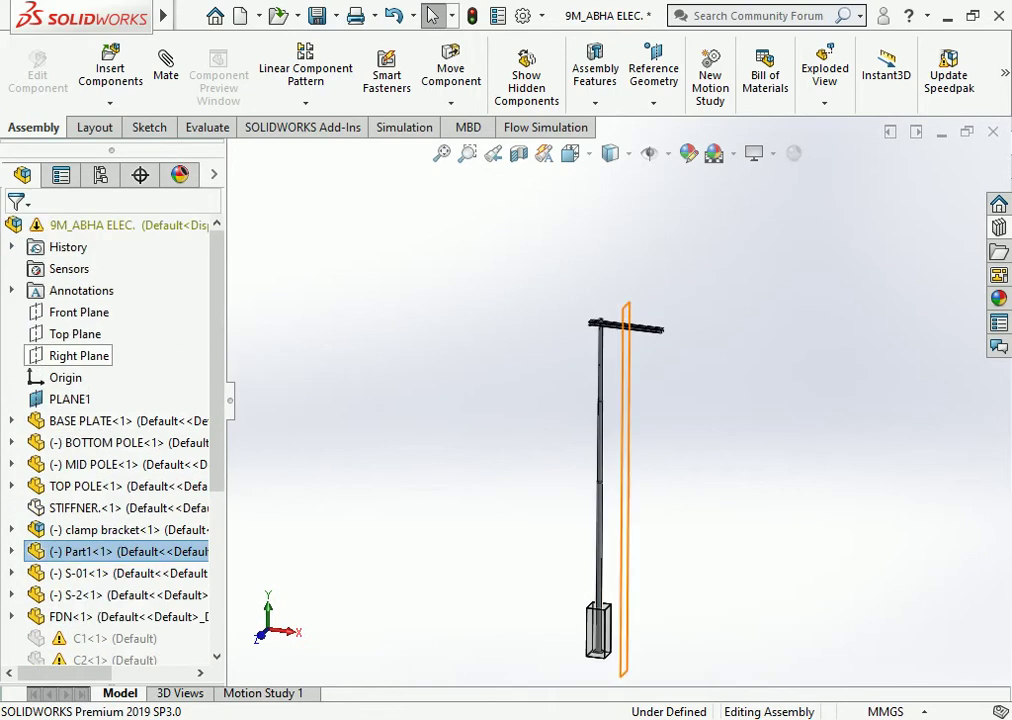
{"action": "scroll", "coordinate": [60, 428], "scroll_direction": "down", "scroll_amount": 2}
{"action": "scroll", "coordinate": [60, 428], "scroll_direction": "down", "scroll_amount": 3}
{"action": "scroll", "coordinate": [60, 428], "scroll_direction": "down", "scroll_amount": 1}
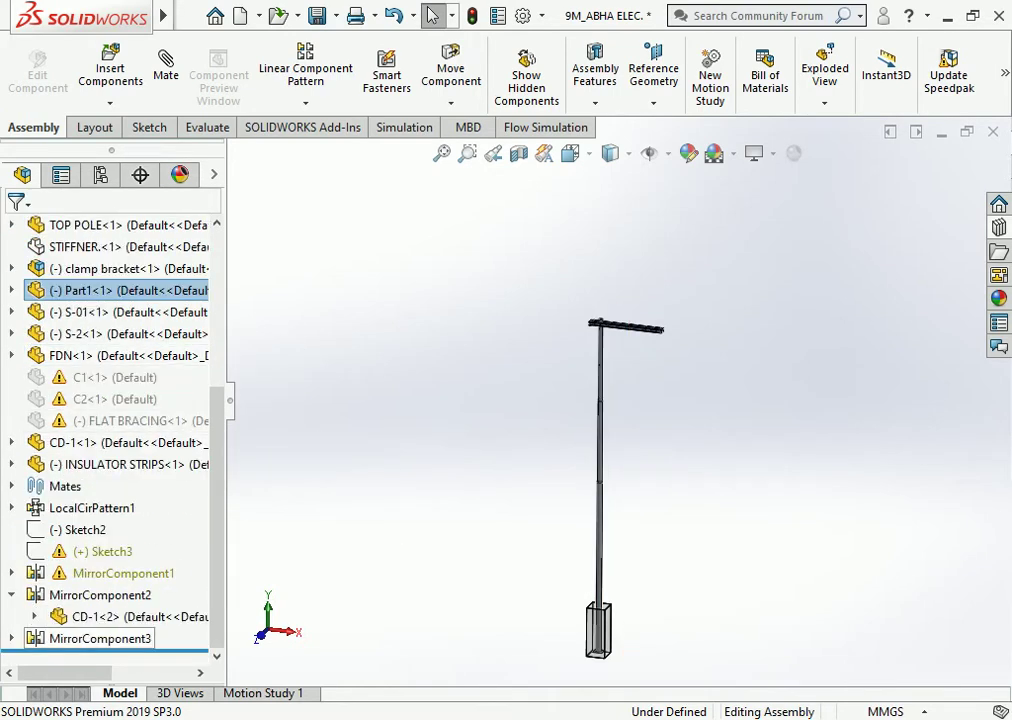
{"action": "scroll", "coordinate": [60, 440], "scroll_direction": "up", "scroll_amount": 2}
{"action": "scroll", "coordinate": [60, 440], "scroll_direction": "up", "scroll_amount": 2}
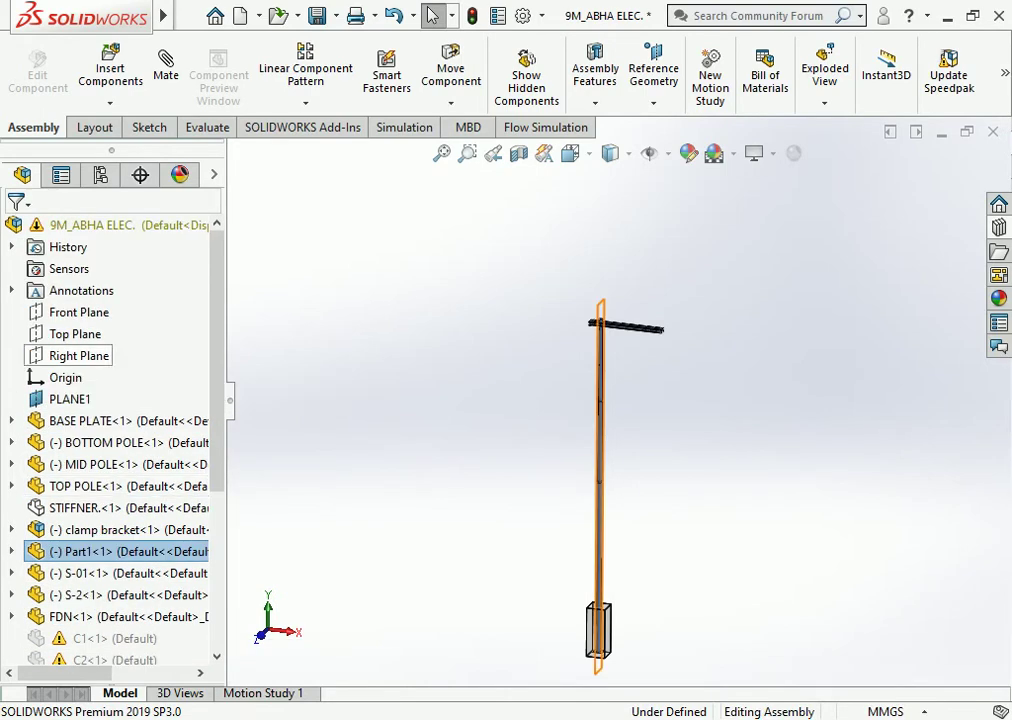
{"action": "left_click", "coordinate": [70, 399]}
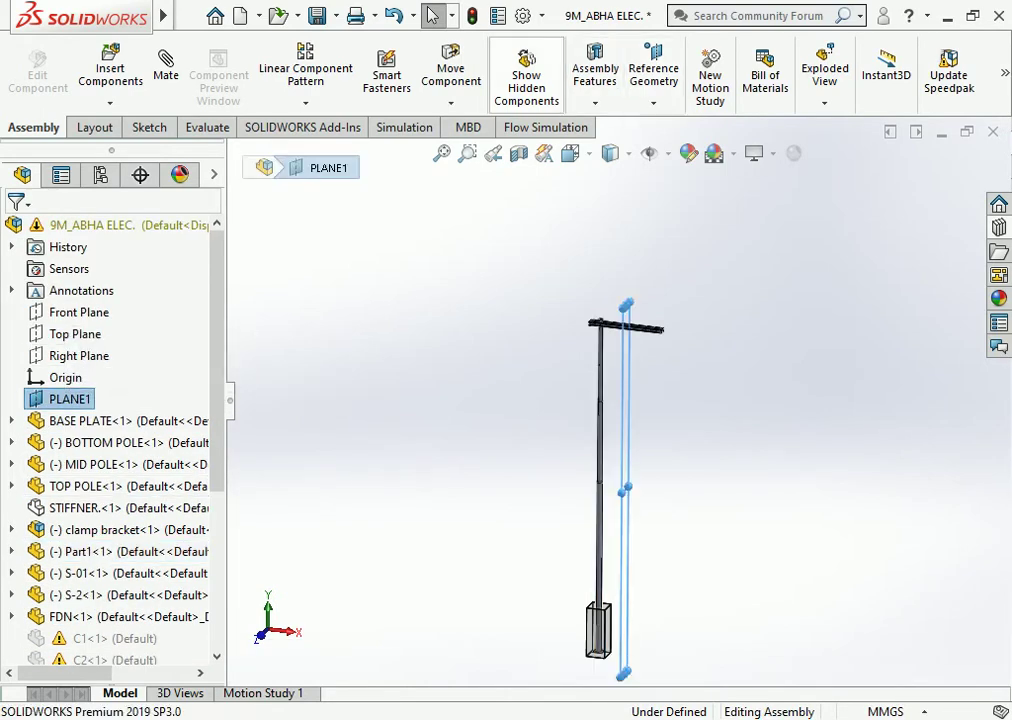
{"action": "left_click", "coordinate": [305, 103]}
{"action": "left_click", "coordinate": [339, 269]}
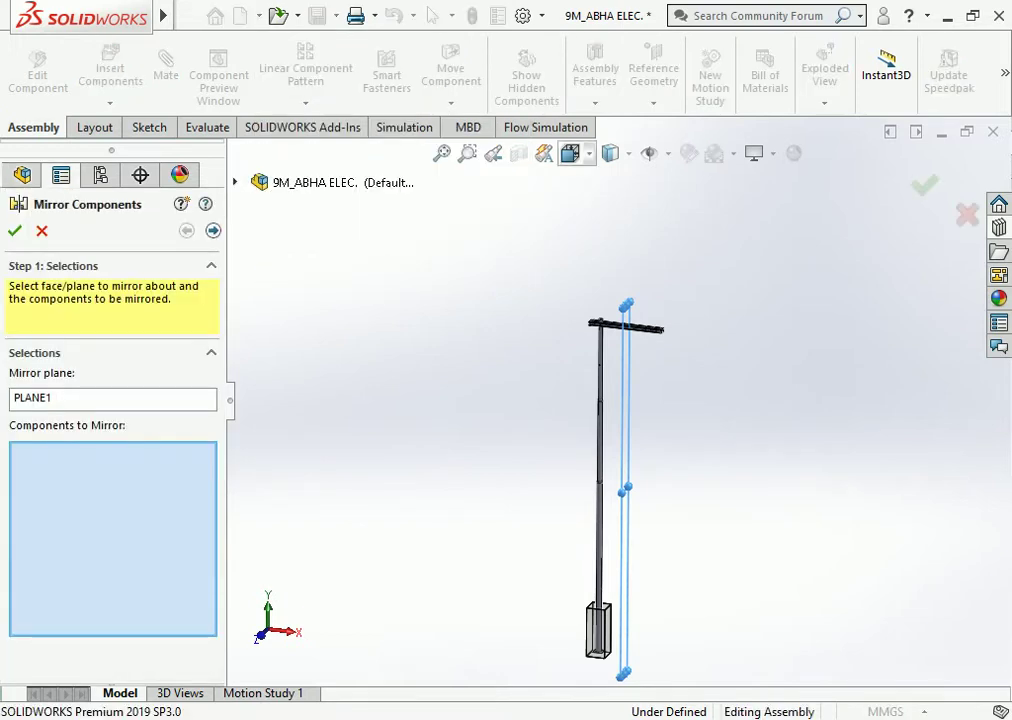
Box-select all the pole's components to be mirrored.
{"action": "left_click", "coordinate": [572, 155]}
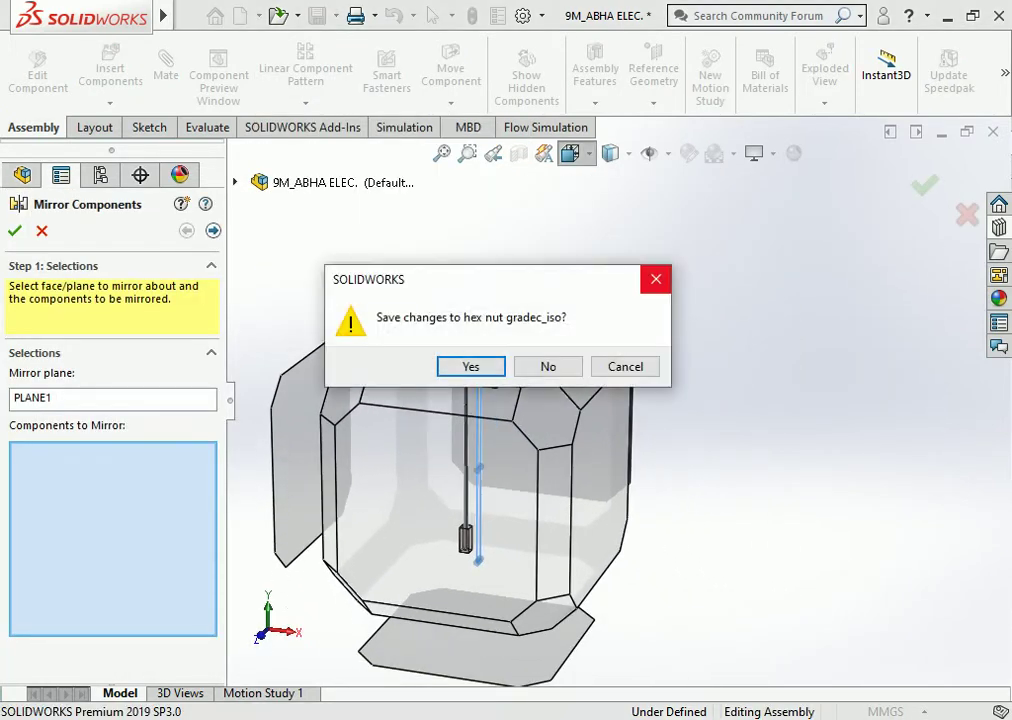
{"action": "key", "text": "Escape"}
{"action": "left_click", "coordinate": [599, 204]}
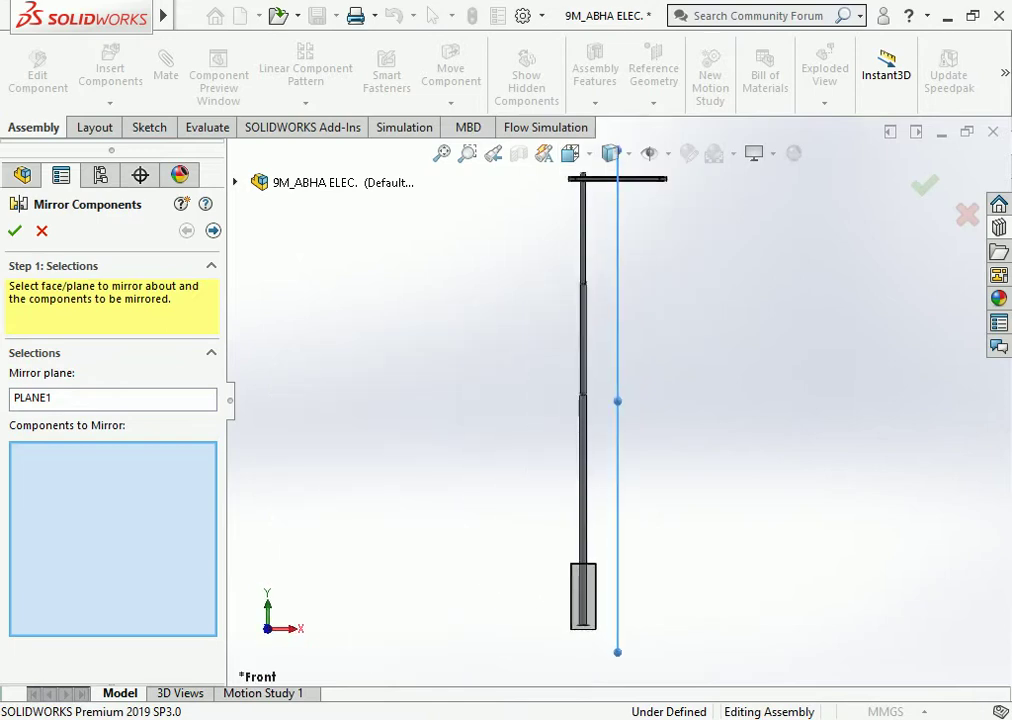
{"action": "left_click_drag", "start_coordinate": [610, 222], "coordinate": [543, 590]}
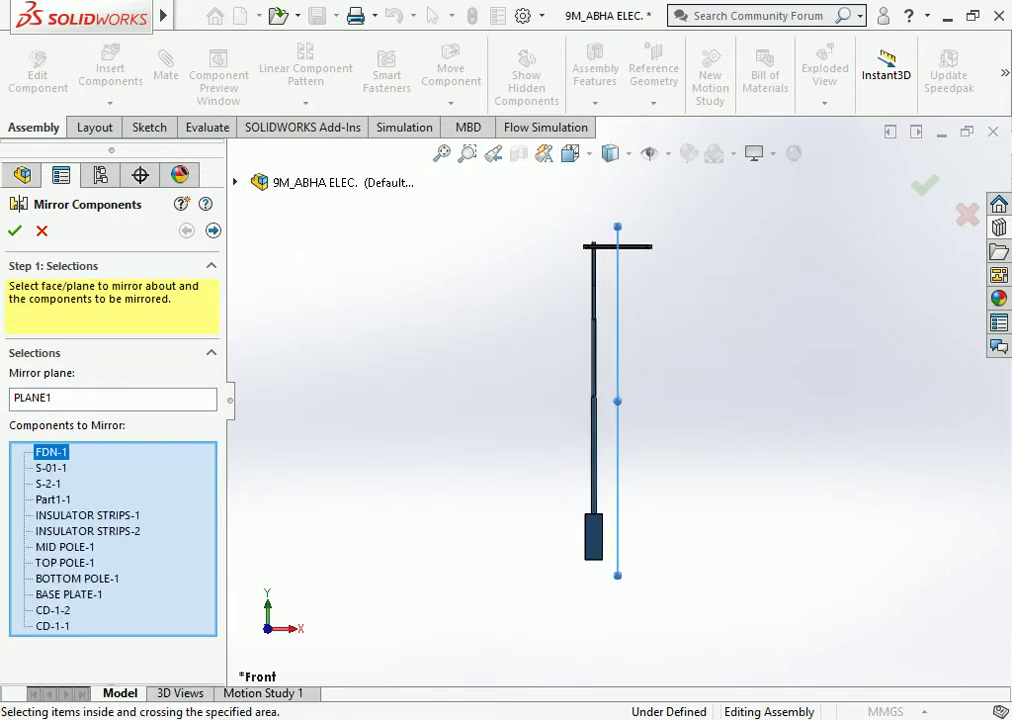
{"action": "scroll", "coordinate": [630, 260], "scroll_direction": "down", "scroll_amount": 2}
{"action": "scroll", "coordinate": [630, 260], "scroll_direction": "down", "scroll_amount": 2}
{"action": "scroll", "coordinate": [630, 260], "scroll_direction": "down", "scroll_amount": 2}
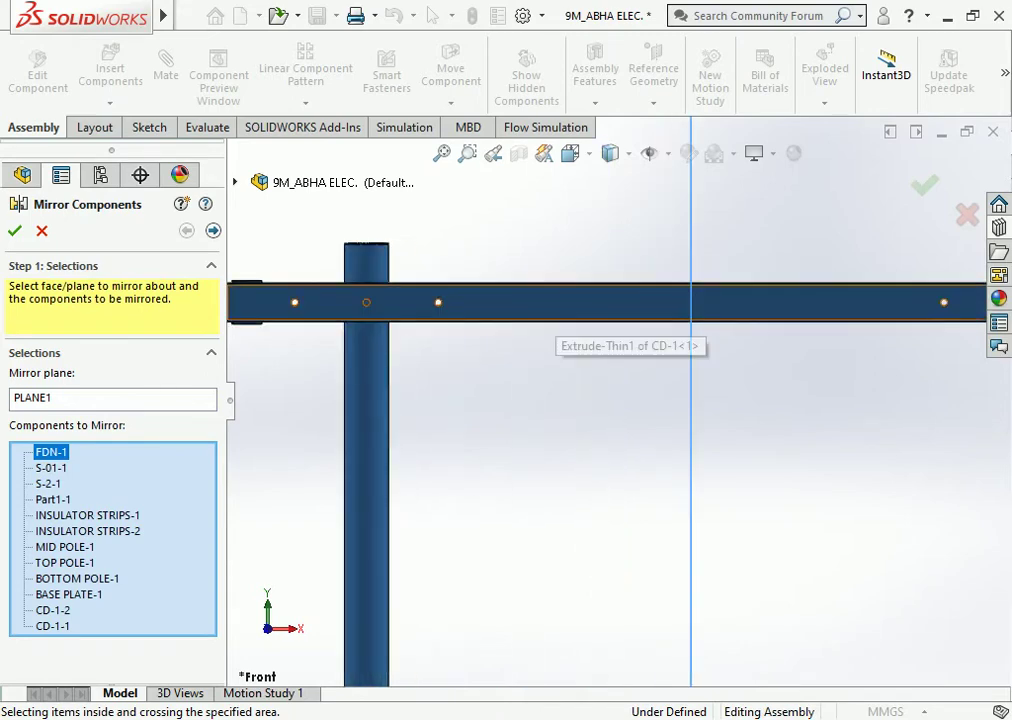
Remove crossarm pieces CD-1-1 and CD-1-2 from the list and confirm the mirror.
{"action": "left_click", "coordinate": [550, 305]}
{"action": "scroll", "coordinate": [550, 305], "scroll_direction": "up", "scroll_amount": 2}
{"action": "middle_click_drag", "start_coordinate": [550, 305], "coordinate": [680, 400]}
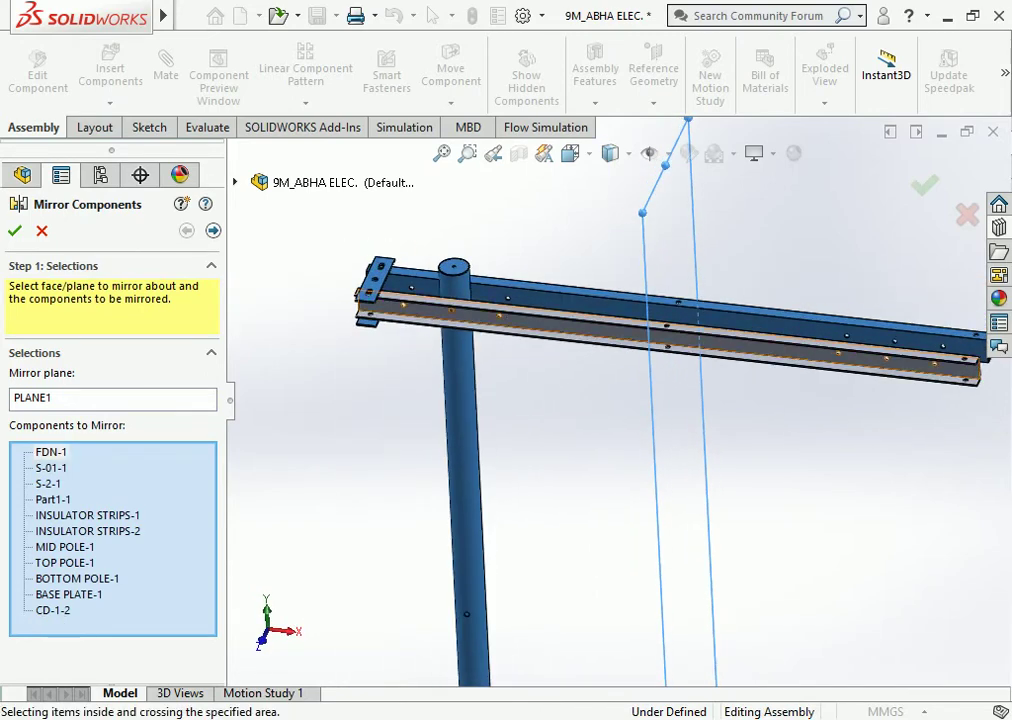
{"action": "left_click", "coordinate": [600, 310]}
{"action": "scroll", "coordinate": [617, 400], "scroll_direction": "up", "scroll_amount": 2}
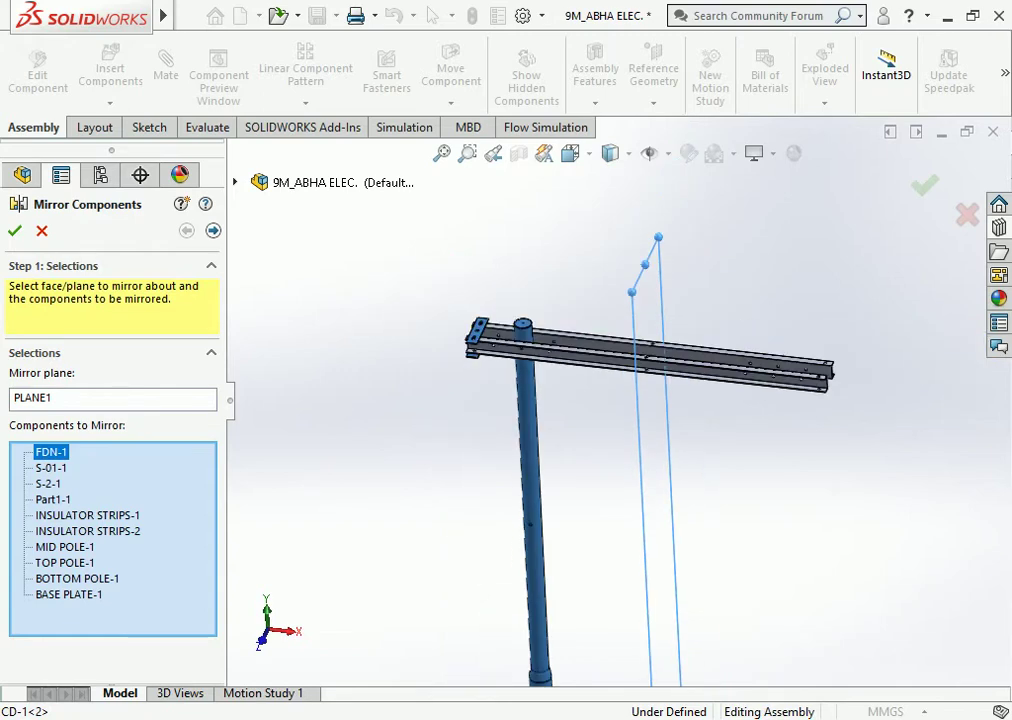
{"action": "left_click", "coordinate": [213, 230]}
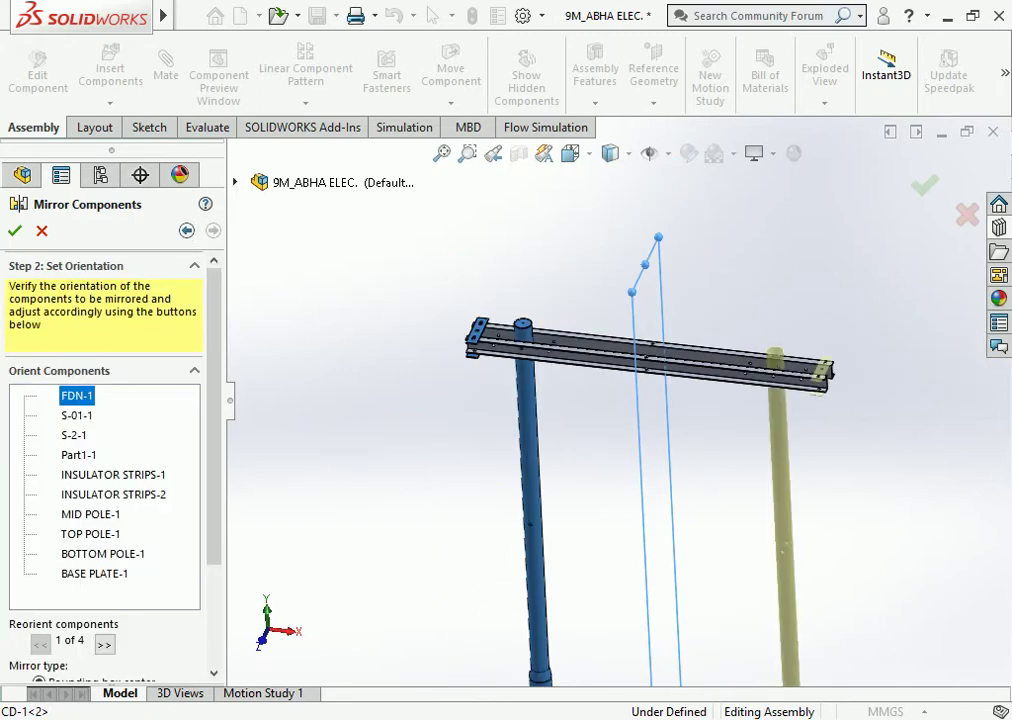
{"action": "key", "text": "Return"}
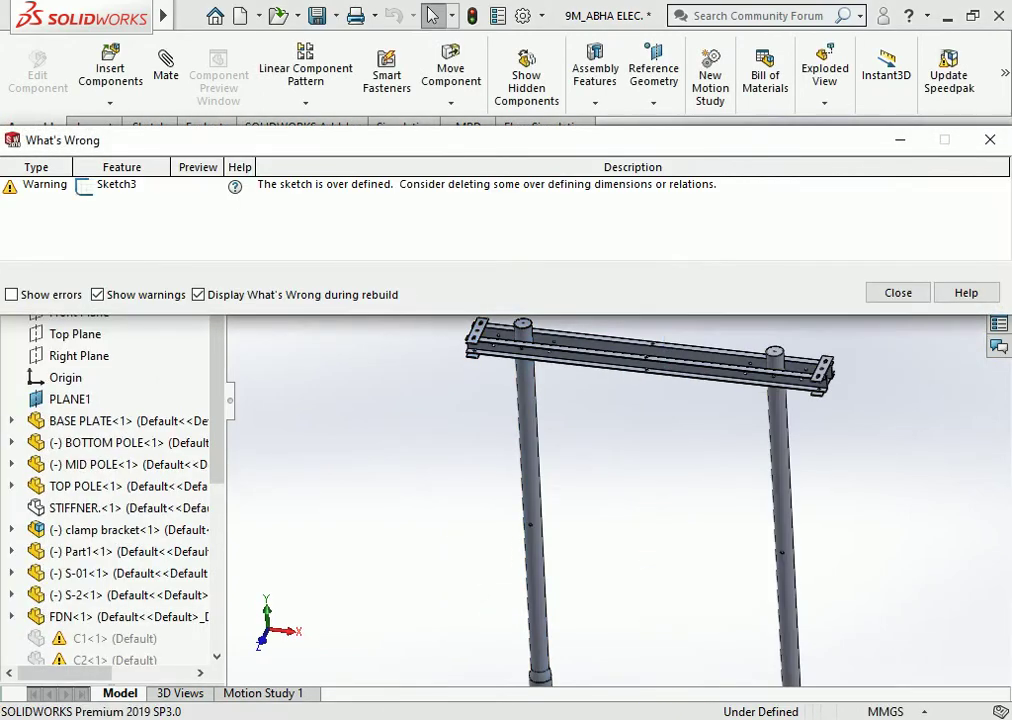
Dismiss the over-defined sketch warning and inspect the crossarm from a diagonal angle.
{"action": "key", "text": "Escape"}
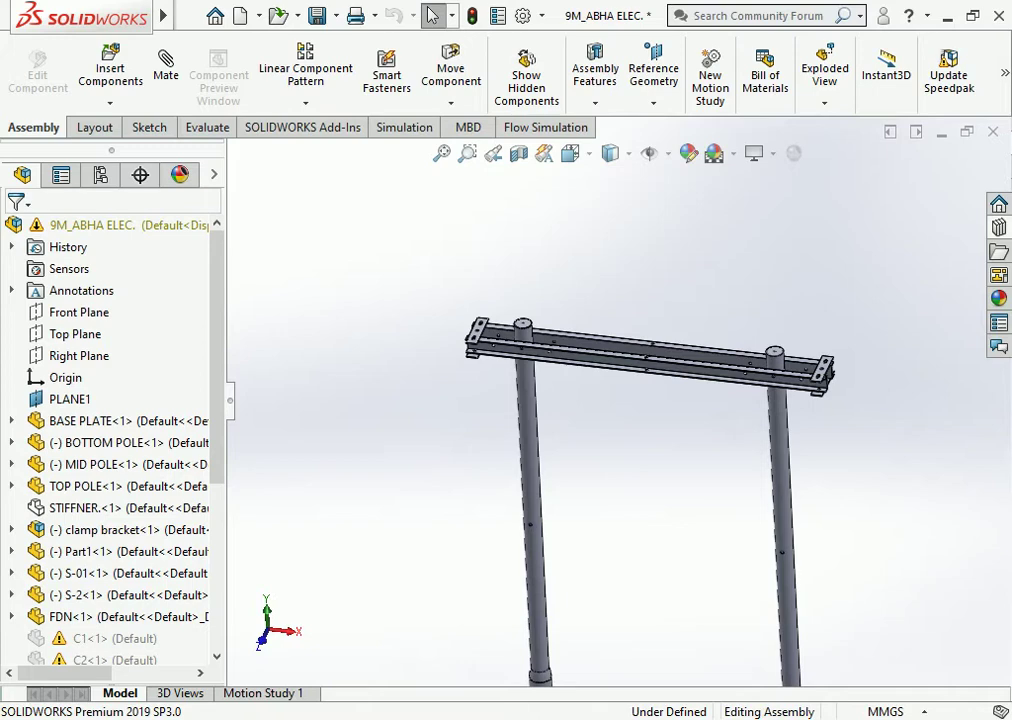
{"action": "middle_click_drag", "start_coordinate": [560, 420], "coordinate": [640, 420]}
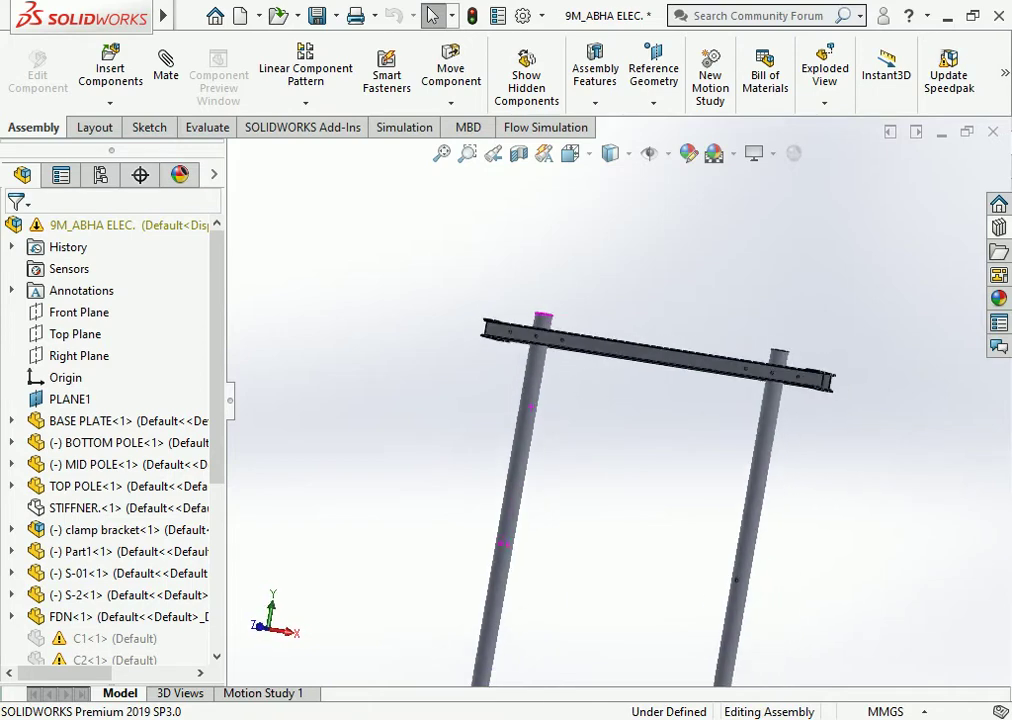
{"action": "scroll", "coordinate": [505, 330], "scroll_direction": "down", "scroll_amount": 5}
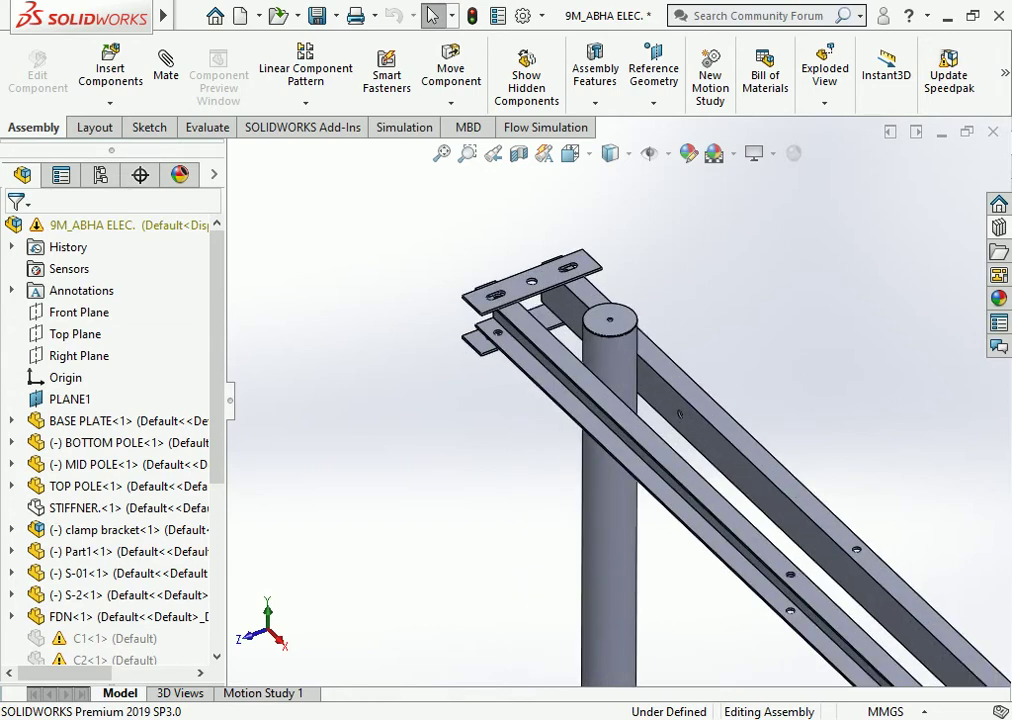
{"action": "scroll", "coordinate": [630, 410], "scroll_direction": "up", "scroll_amount": 3}
{"action": "scroll", "coordinate": [630, 410], "scroll_direction": "up", "scroll_amount": 3}
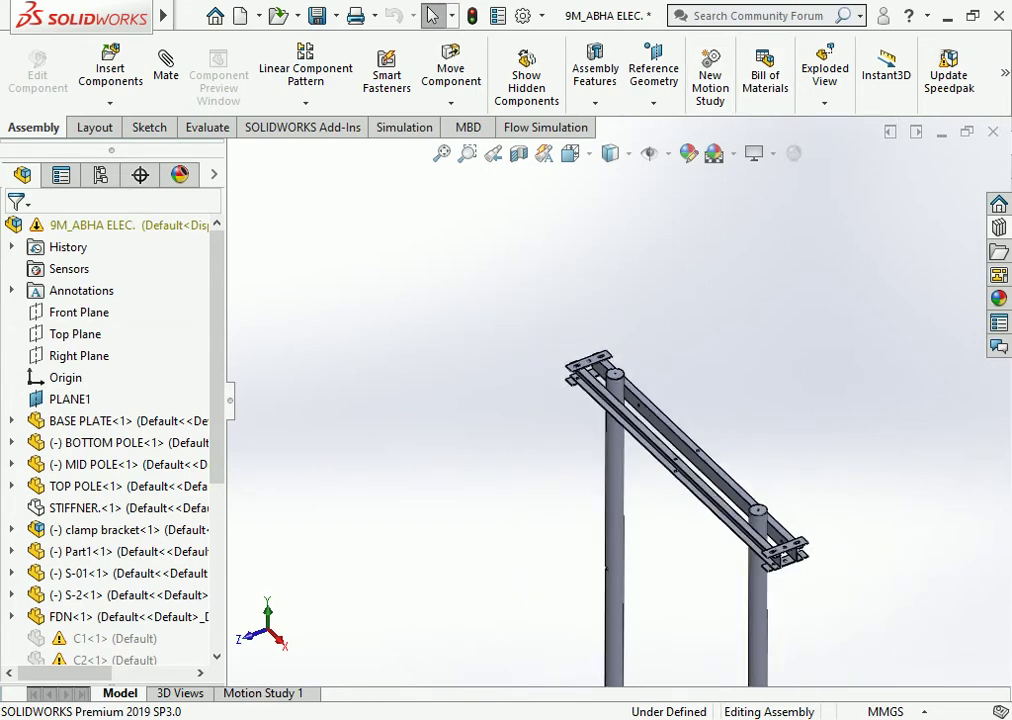
{"action": "scroll", "coordinate": [630, 410], "scroll_direction": "up", "scroll_amount": 2}
{"action": "scroll", "coordinate": [680, 450], "scroll_direction": "down", "scroll_amount": 4}
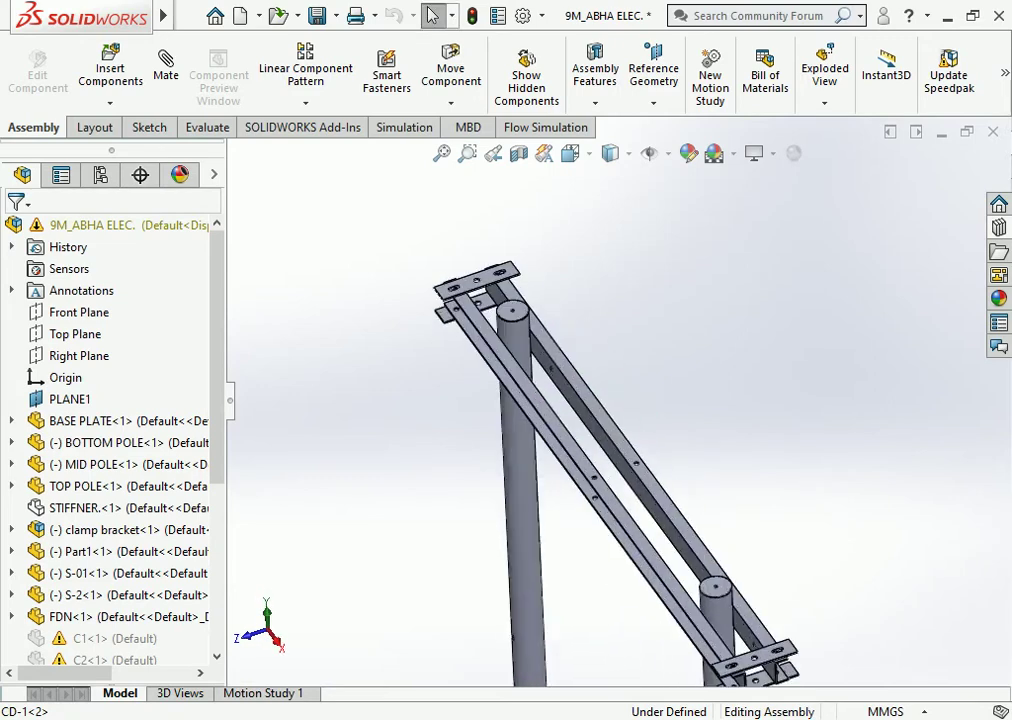
{"action": "scroll", "coordinate": [680, 450], "scroll_direction": "up", "scroll_amount": 2}
View the two-pole frame in Dimetric, then from the Front.
{"action": "left_click", "coordinate": [570, 153]}
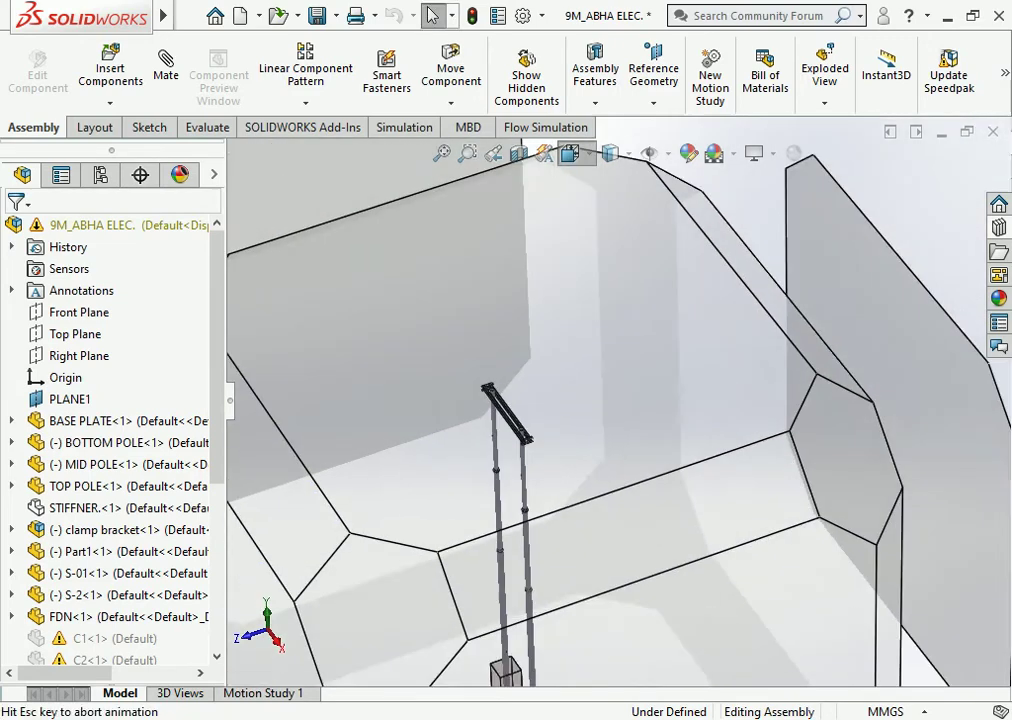
{"action": "left_click", "coordinate": [682, 208]}
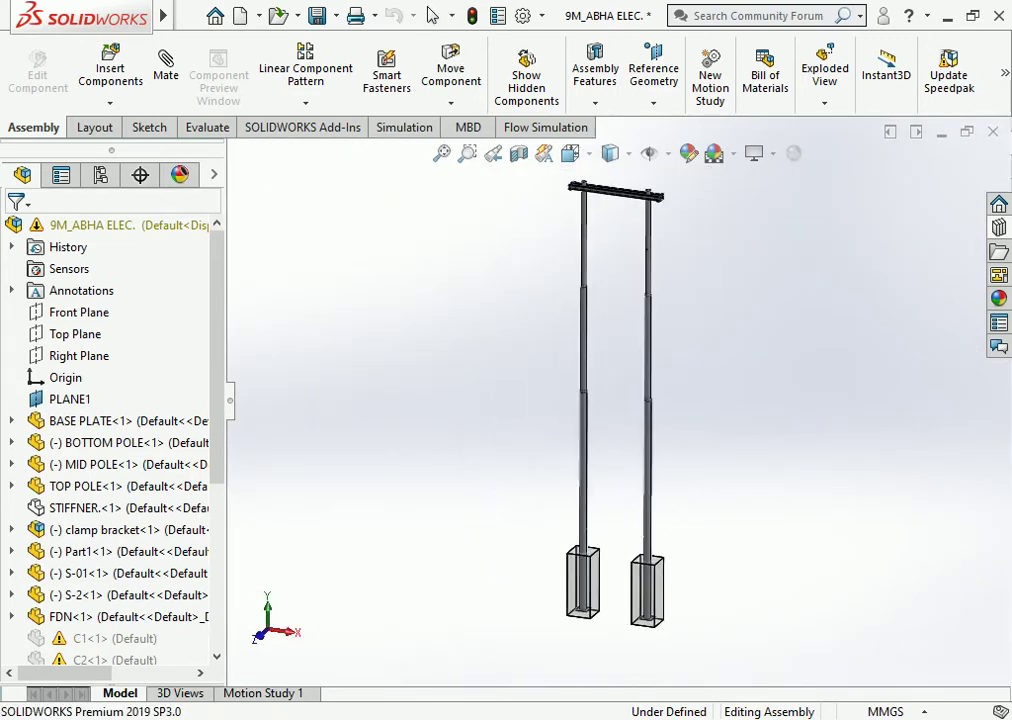
{"action": "key", "text": "space"}
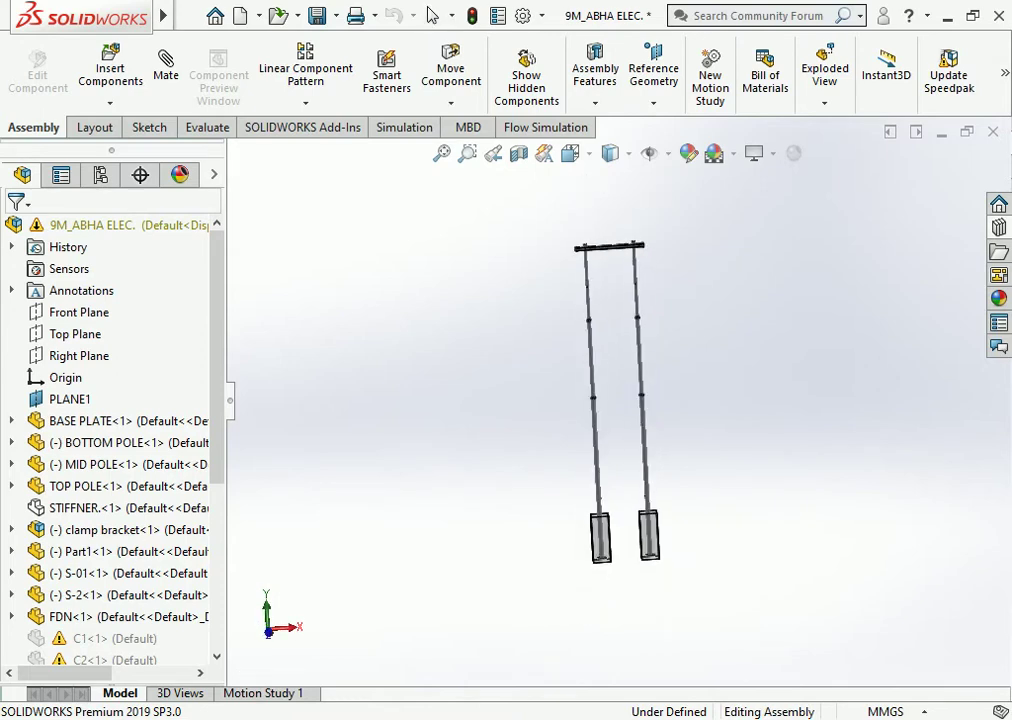
{"action": "left_click", "coordinate": [570, 153]}
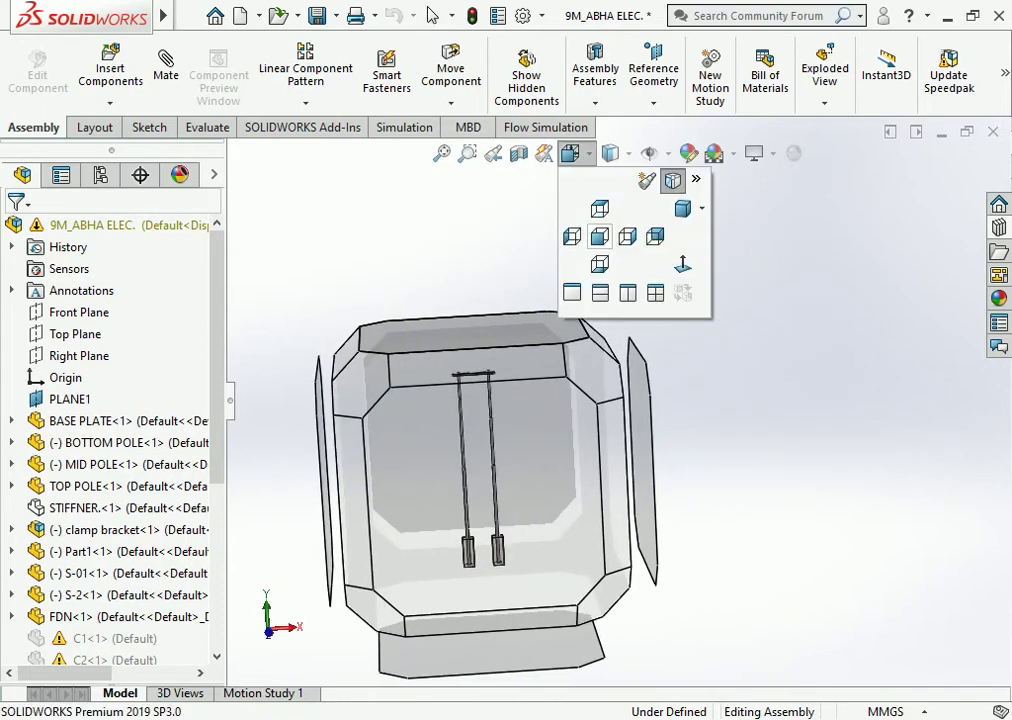
{"action": "left_click", "coordinate": [605, 264]}
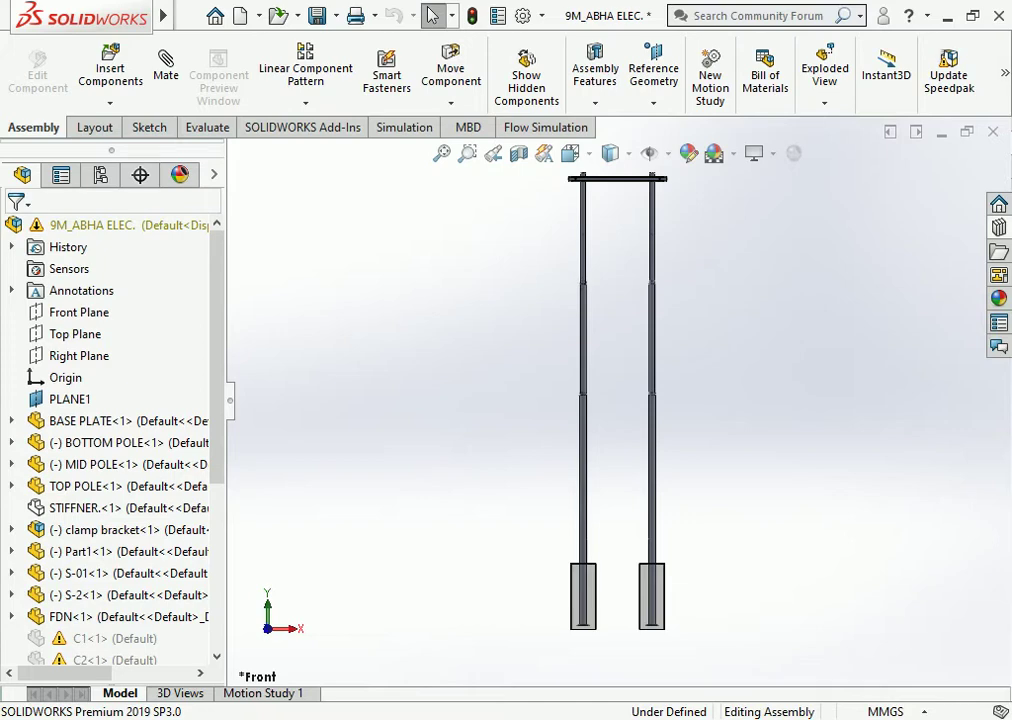
{"action": "left_click", "coordinate": [110, 68]}
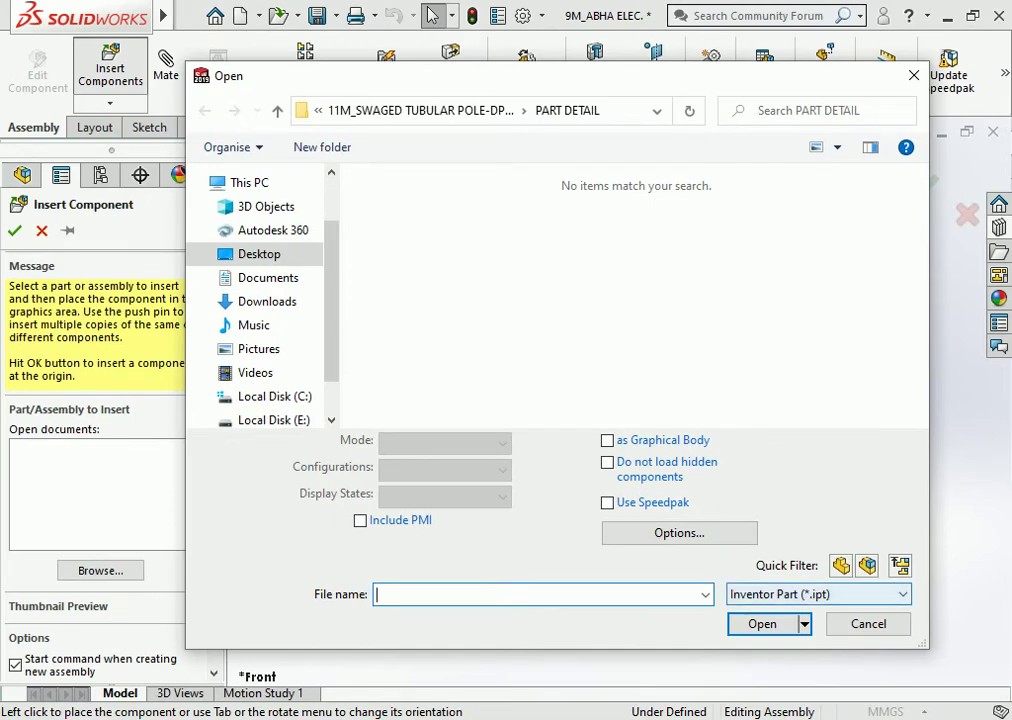
Show All Files (*.*) in PART DETAIL and open the L-1 part.
{"action": "left_click", "coordinate": [815, 594]}
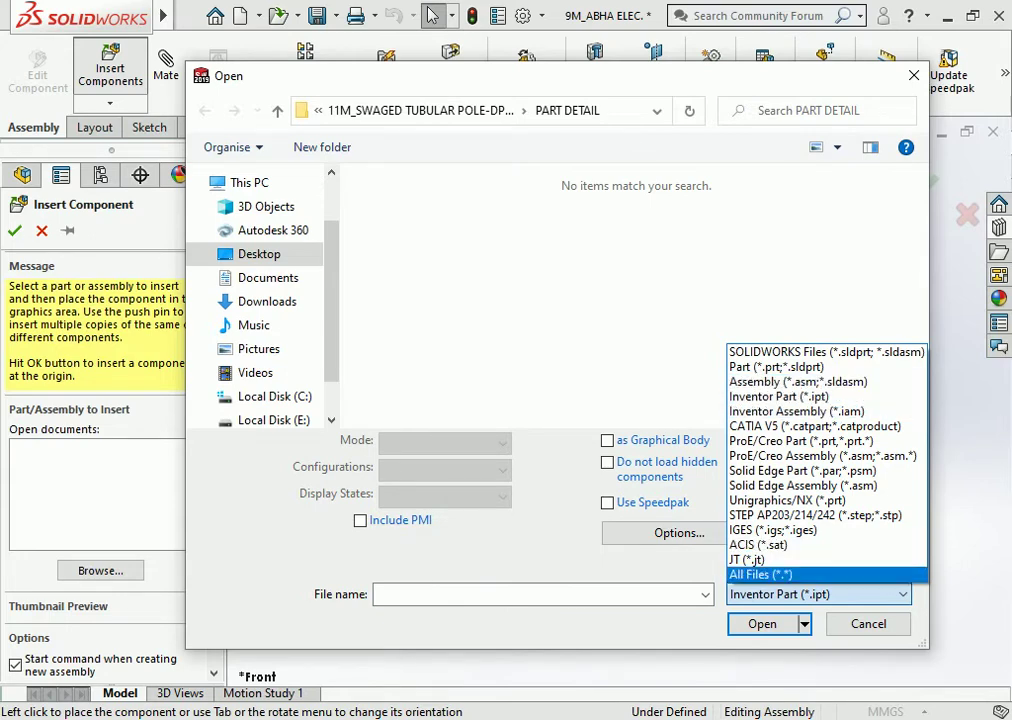
{"action": "left_click", "coordinate": [815, 594]}
{"action": "left_click", "coordinate": [815, 594]}
{"action": "left_click", "coordinate": [761, 574]}
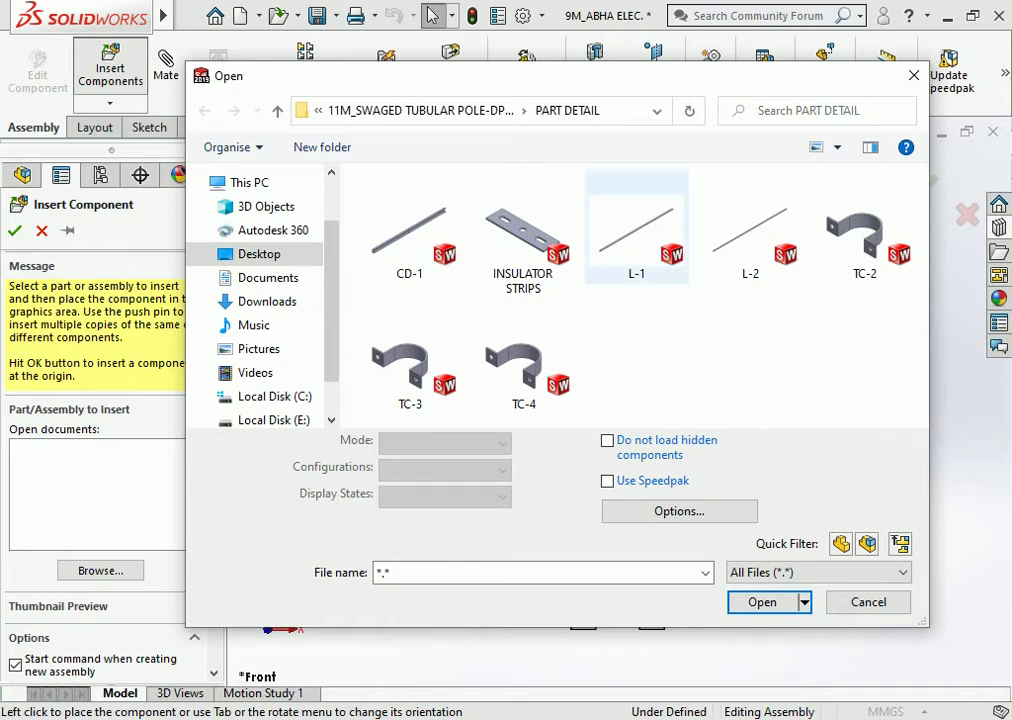
{"action": "left_click", "coordinate": [636, 235]}
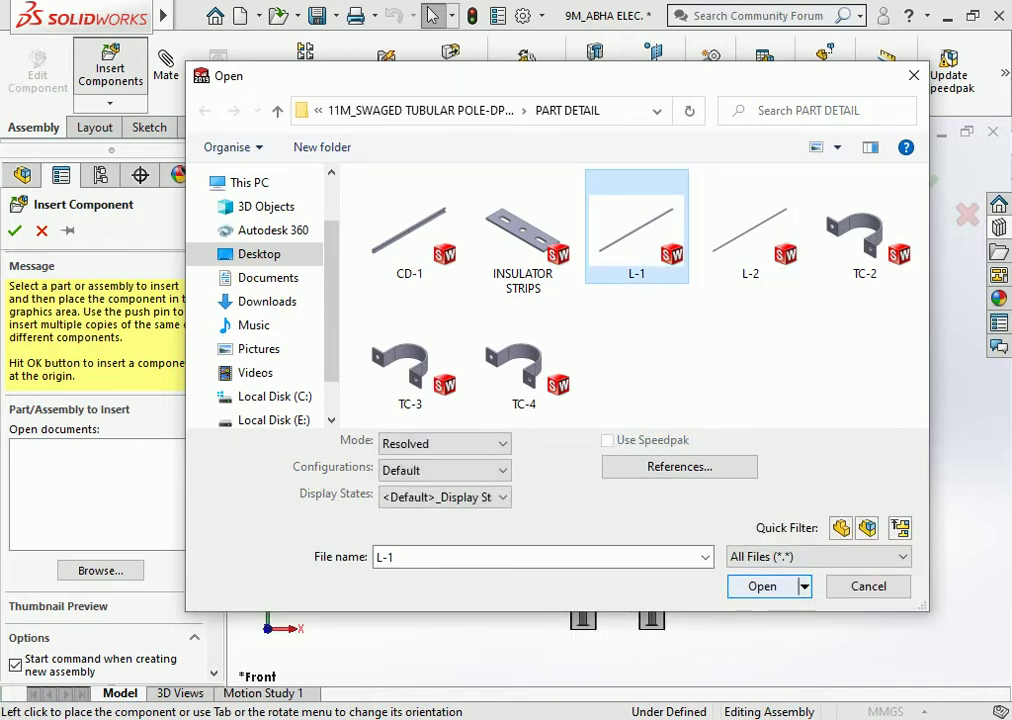
{"action": "left_click", "coordinate": [762, 586]}
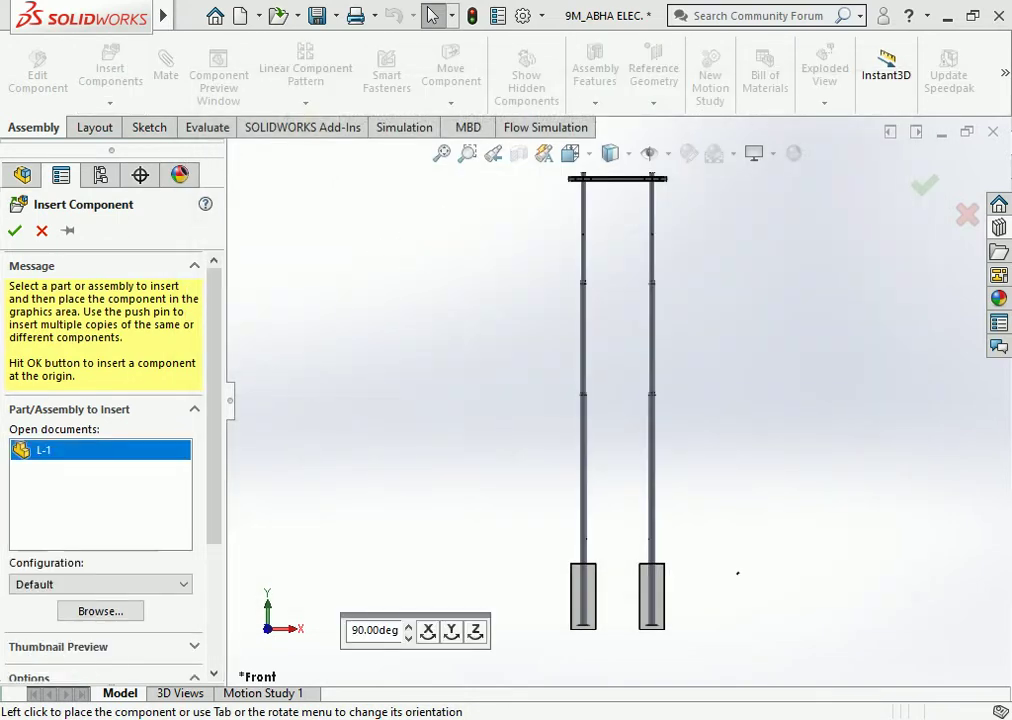
Drop the L-1 part into the assembly and return to the Front view.
{"action": "scroll", "coordinate": [618, 383], "scroll_direction": "down", "scroll_amount": 2}
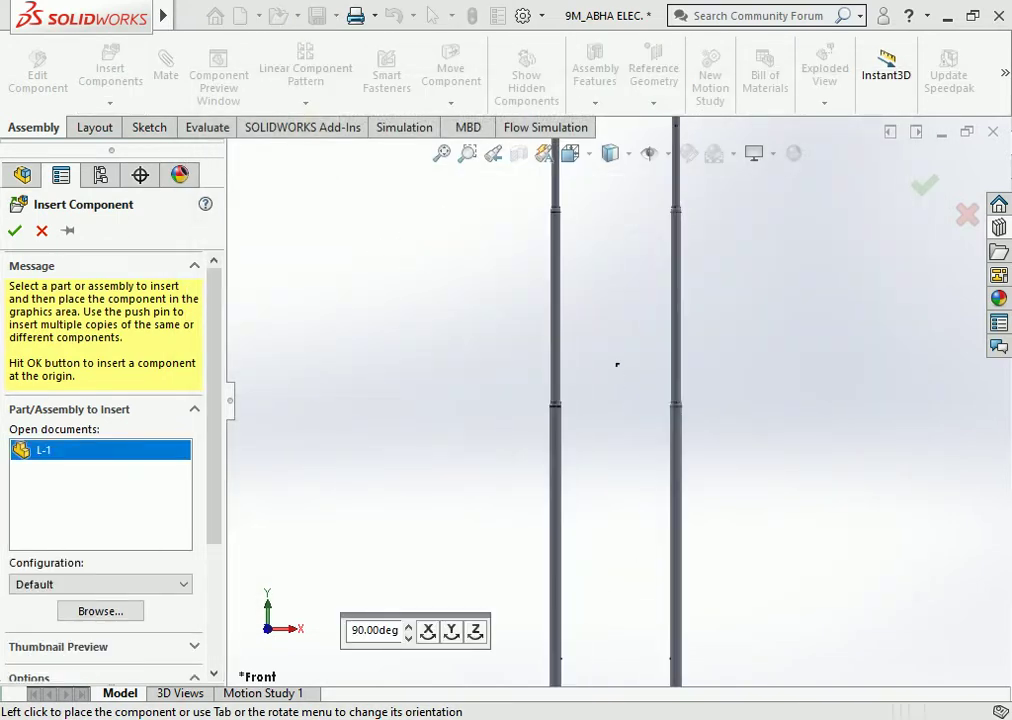
{"action": "left_click", "coordinate": [612, 354]}
{"action": "scroll", "coordinate": [612, 352], "scroll_direction": "down", "scroll_amount": 2}
{"action": "scroll", "coordinate": [613, 355], "scroll_direction": "down", "scroll_amount": 1}
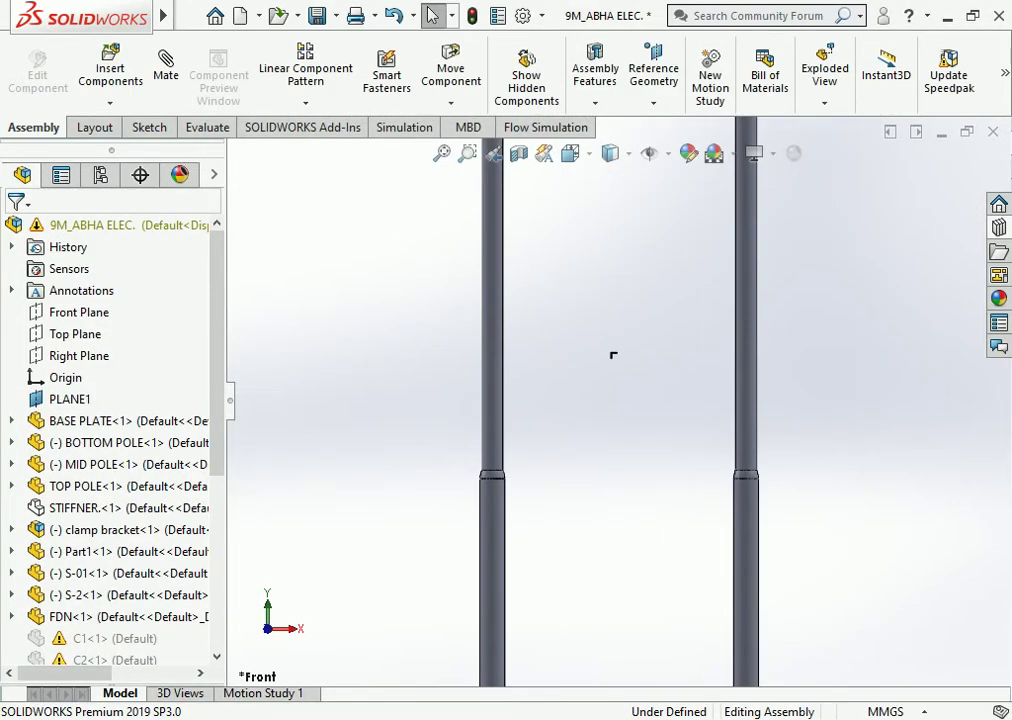
{"action": "right_click_drag", "start_coordinate": [613, 354], "coordinate": [585, 355]}
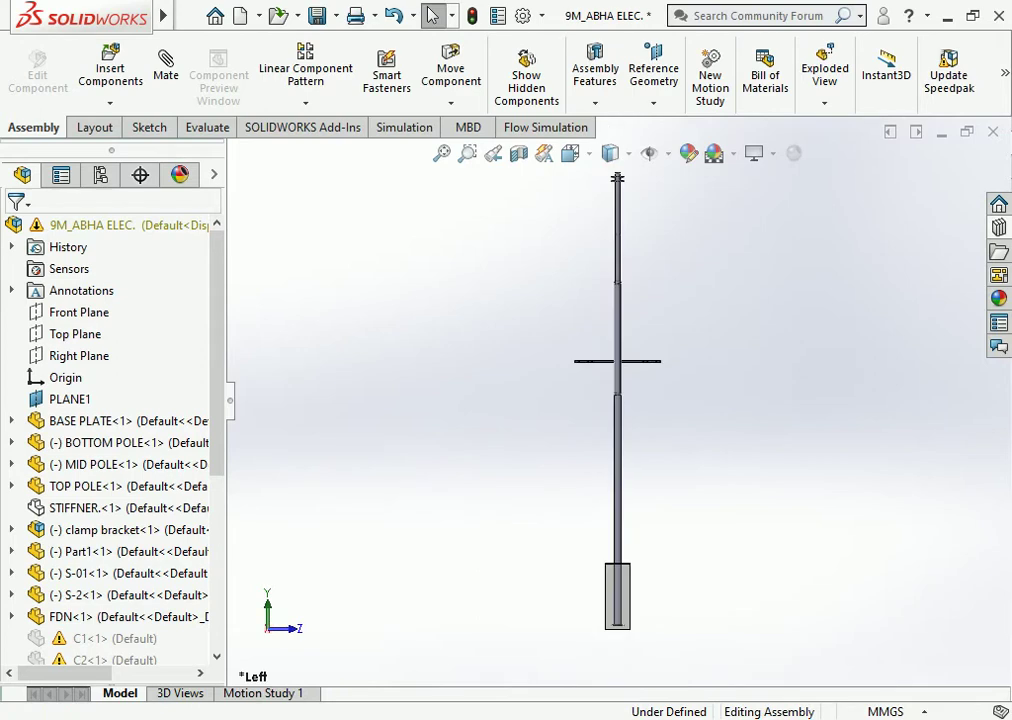
{"action": "left_click", "coordinate": [570, 153]}
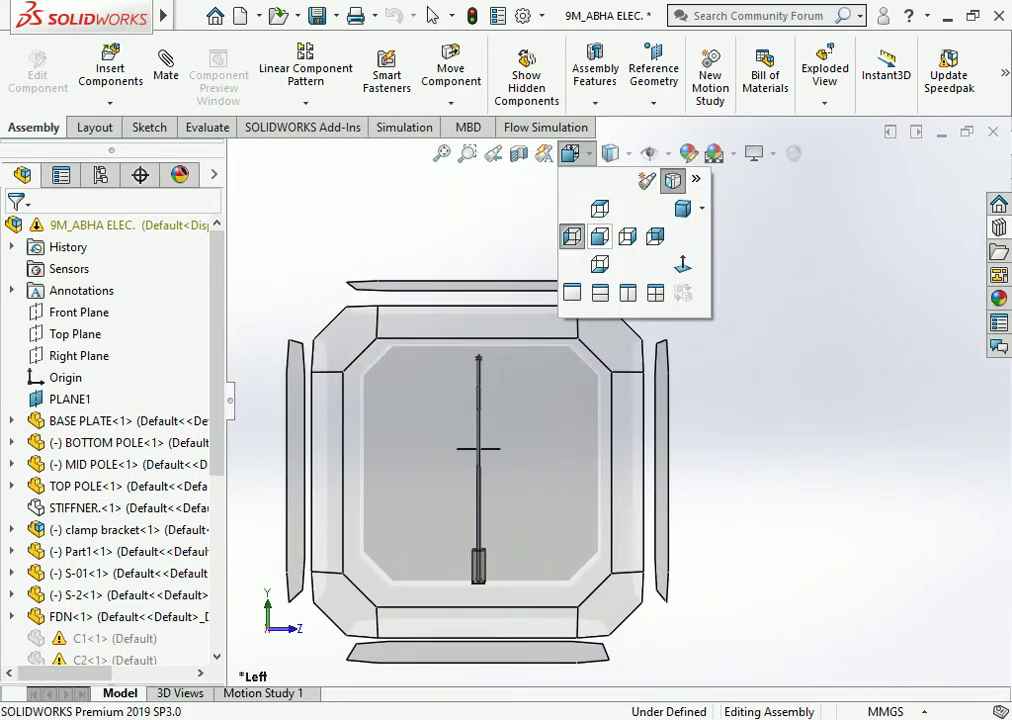
{"action": "left_click", "coordinate": [571, 233]}
{"action": "scroll", "coordinate": [617, 359], "scroll_direction": "down", "scroll_amount": 1}
{"action": "scroll", "coordinate": [599, 384], "scroll_direction": "down", "scroll_amount": 4}
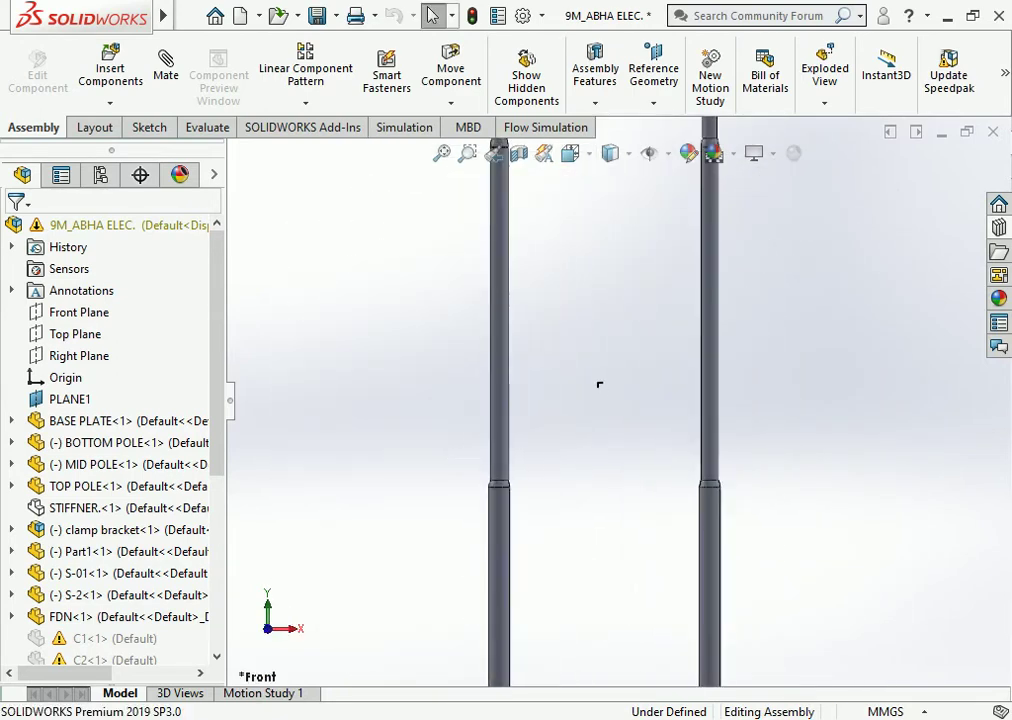
Drag the L-1 bar horizontally across both poles partway up the structure.
{"action": "mouse_move", "coordinate": [599, 384]}
{"action": "left_mouse_down"}
{"action": "mouse_move", "coordinate": [467, 368]}
{"action": "mouse_move", "coordinate": [486, 379]}
{"action": "mouse_move", "coordinate": [467, 370]}
{"action": "mouse_move", "coordinate": [460, 388]}
{"action": "left_mouse_up"}
{"action": "scroll", "coordinate": [600, 410], "scroll_direction": "down", "scroll_amount": 3}
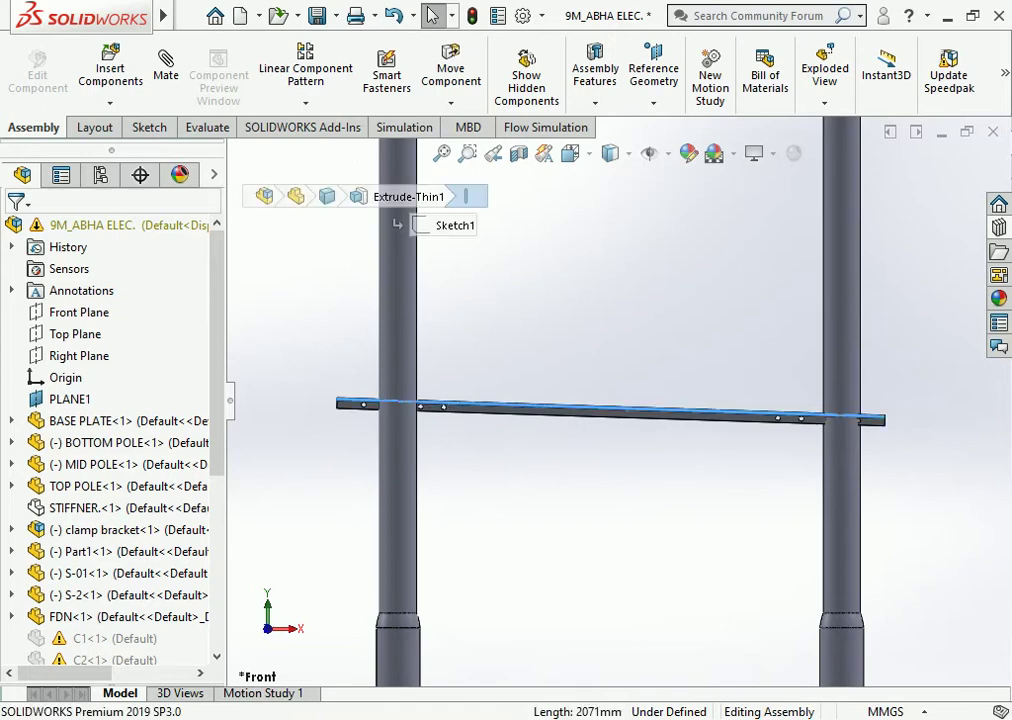
{"action": "mouse_move", "coordinate": [460, 327]}
{"action": "left_mouse_down"}
{"action": "mouse_move", "coordinate": [462, 363]}
{"action": "mouse_move", "coordinate": [406, 460]}
{"action": "mouse_move", "coordinate": [379, 386]}
{"action": "mouse_move", "coordinate": [487, 342]}
{"action": "mouse_move", "coordinate": [501, 284]}
{"action": "mouse_move", "coordinate": [457, 224]}
{"action": "left_mouse_up"}
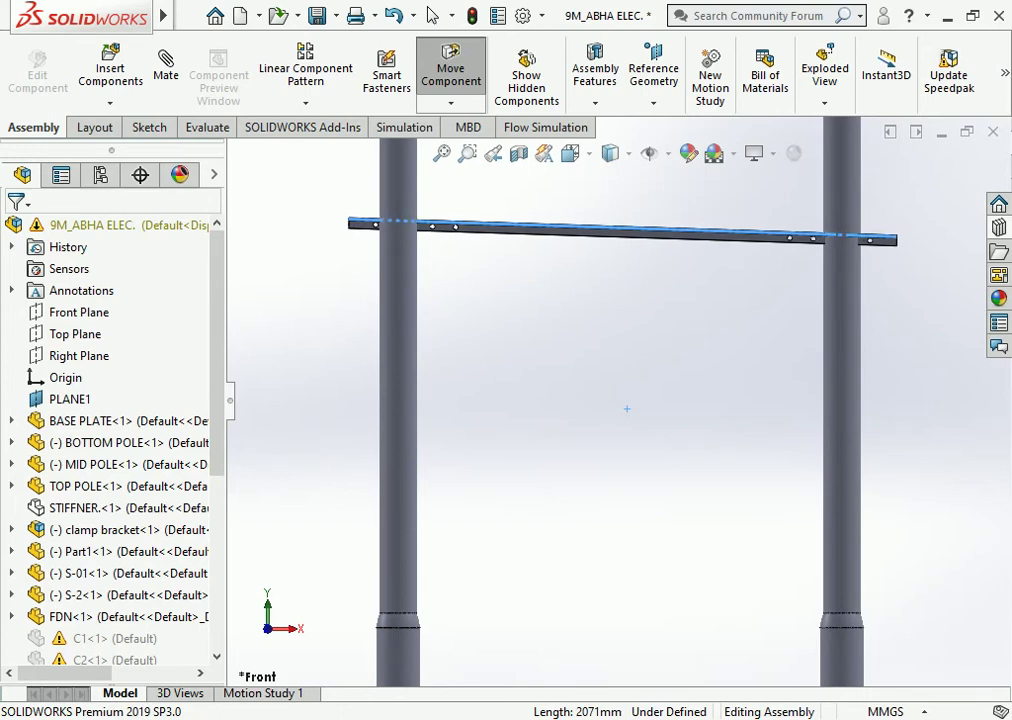
{"action": "left_click", "coordinate": [432, 15]}
{"action": "scroll", "coordinate": [627, 408], "scroll_direction": "up", "scroll_amount": 5}
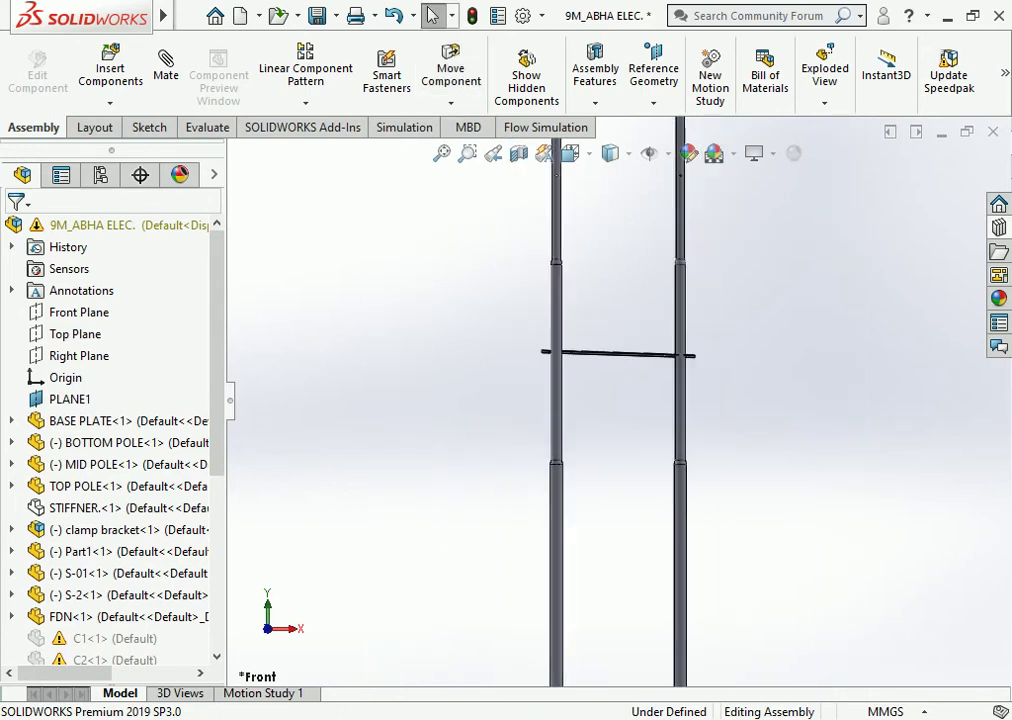
{"action": "middle_click_drag", "start_coordinate": [620, 400], "coordinate": [700, 370]}
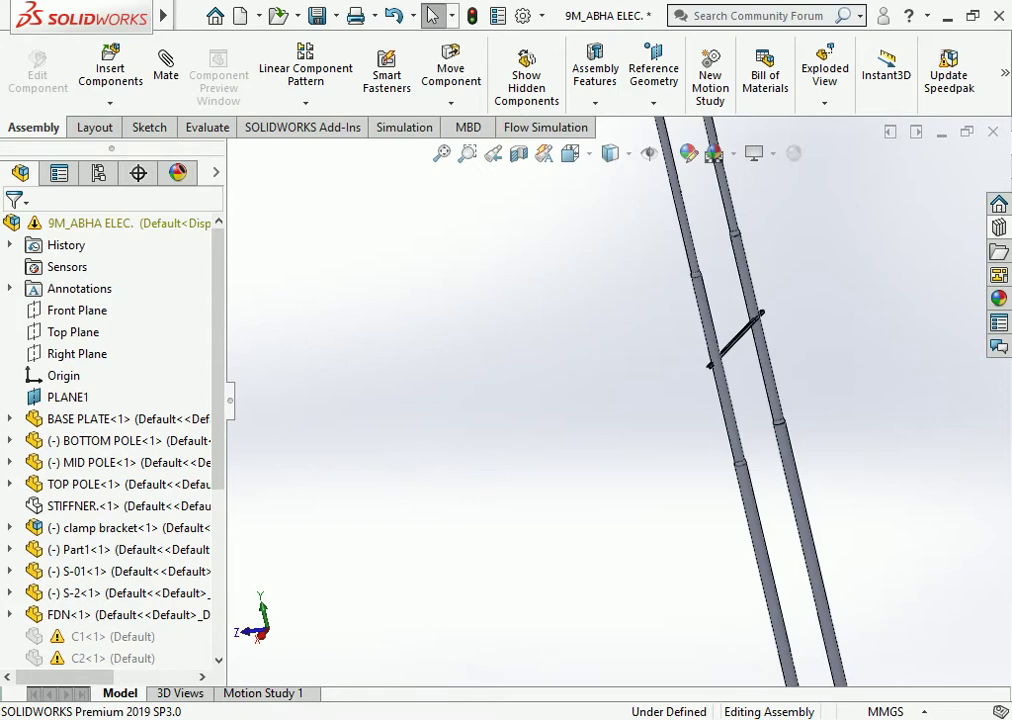
Fit the assembly and check it in Isometric, Top and Front views.
{"action": "key", "text": "f"}
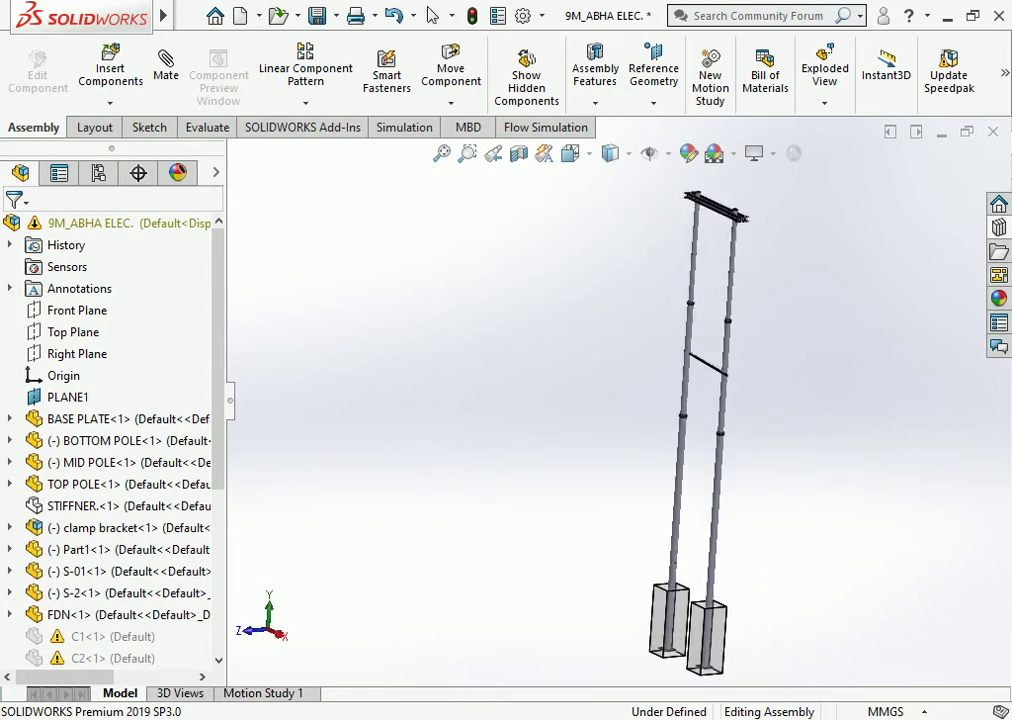
{"action": "scroll", "coordinate": [700, 380], "scroll_direction": "down", "scroll_amount": 3}
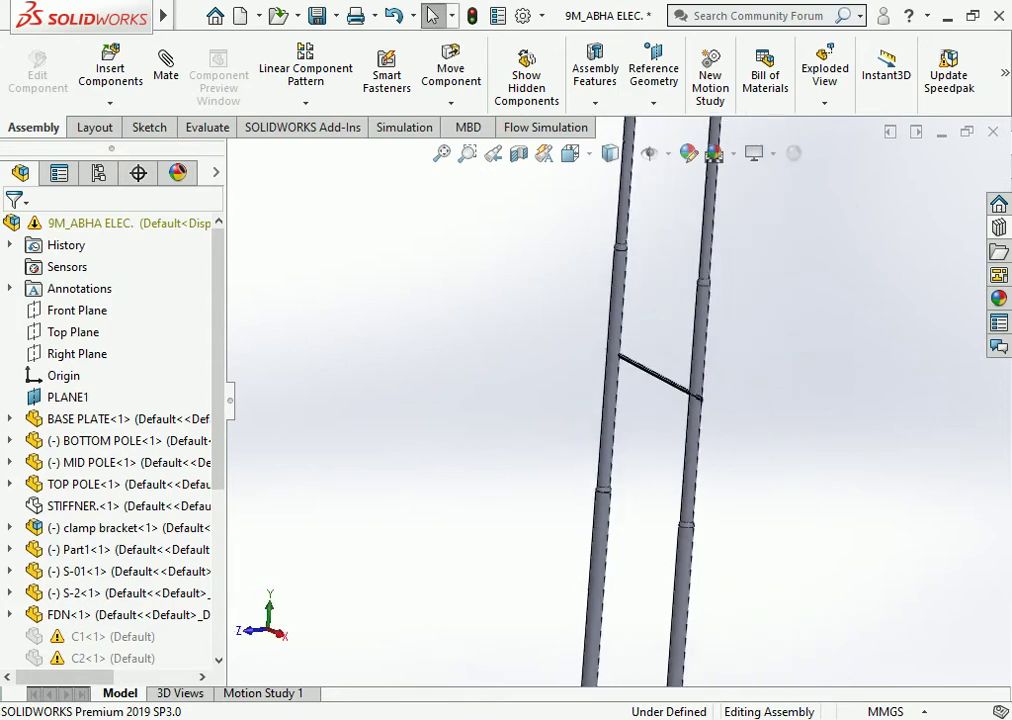
{"action": "scroll", "coordinate": [700, 380], "scroll_direction": "up", "scroll_amount": 3}
{"action": "key", "text": "ctrl+7"}
{"action": "left_click", "coordinate": [570, 153]}
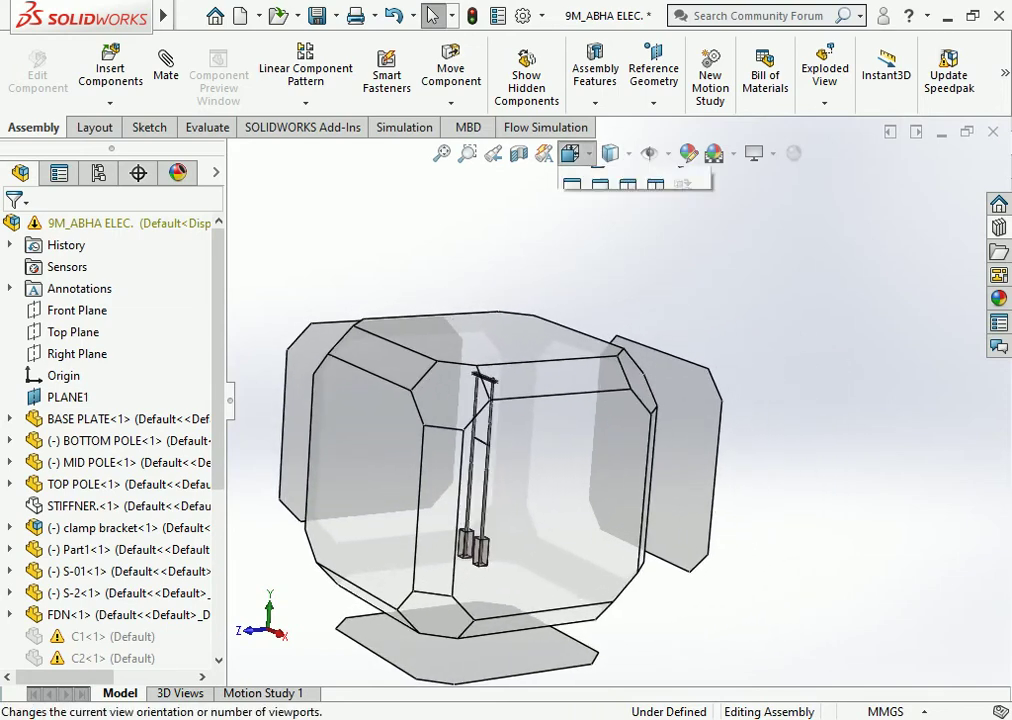
{"action": "left_click", "coordinate": [600, 208]}
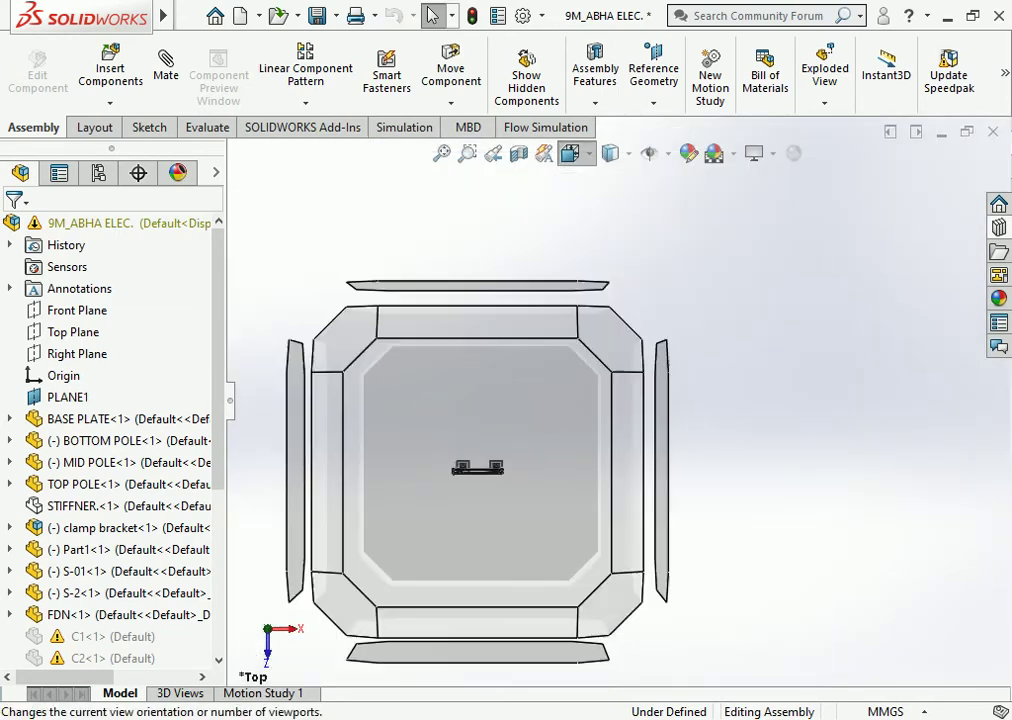
{"action": "left_click", "coordinate": [570, 153]}
{"action": "left_click", "coordinate": [600, 232]}
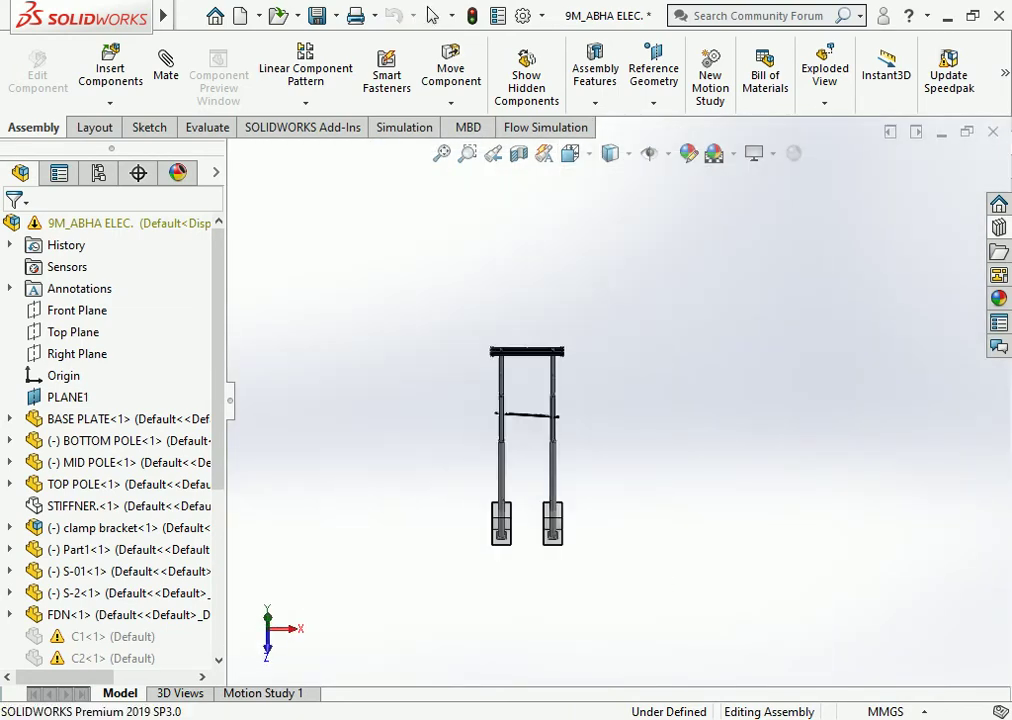
{"action": "scroll", "coordinate": [614, 320], "scroll_direction": "up", "scroll_amount": 3}
{"action": "scroll", "coordinate": [610, 322], "scroll_direction": "up", "scroll_amount": 3}
Move the L-1 brace beside the mid pole and select the pole's round face.
{"action": "middle_click_drag", "start_coordinate": [610, 322], "coordinate": [650, 305]}
{"action": "scroll", "coordinate": [685, 350], "scroll_direction": "up", "scroll_amount": 3}
{"action": "mouse_move", "coordinate": [738, 410]}
{"action": "middle_mouse_down"}
{"action": "mouse_move", "coordinate": [637, 436]}
{"action": "mouse_move", "coordinate": [586, 420]}
{"action": "mouse_move", "coordinate": [640, 425]}
{"action": "middle_mouse_up"}
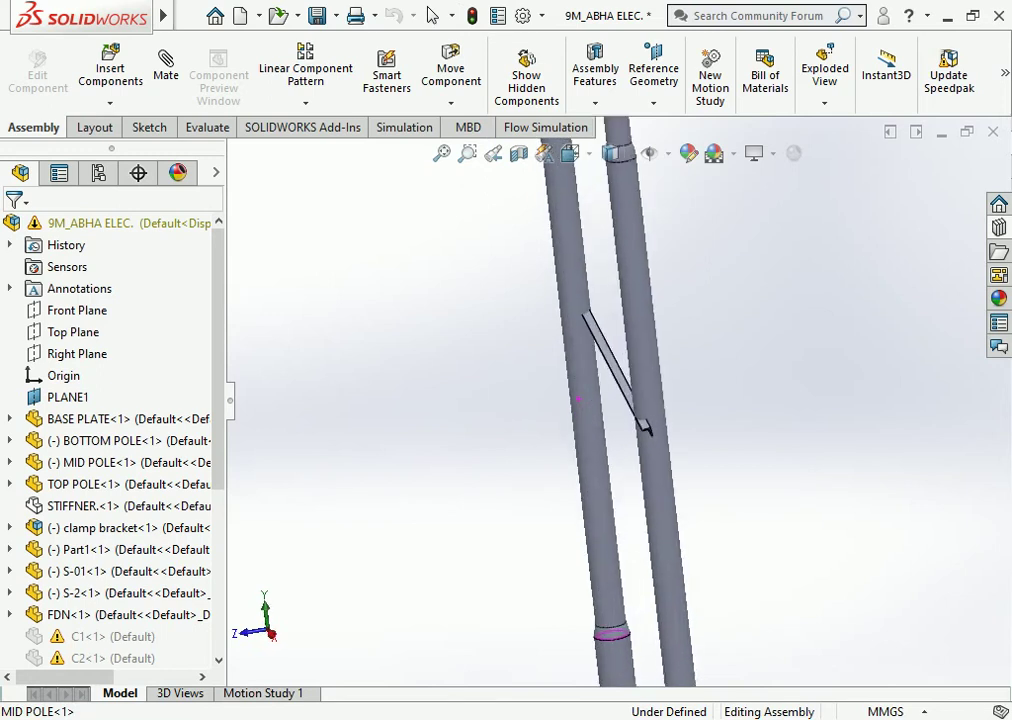
{"action": "left_click_drag", "start_coordinate": [644, 429], "coordinate": [614, 369]}
{"action": "key", "text": "Escape"}
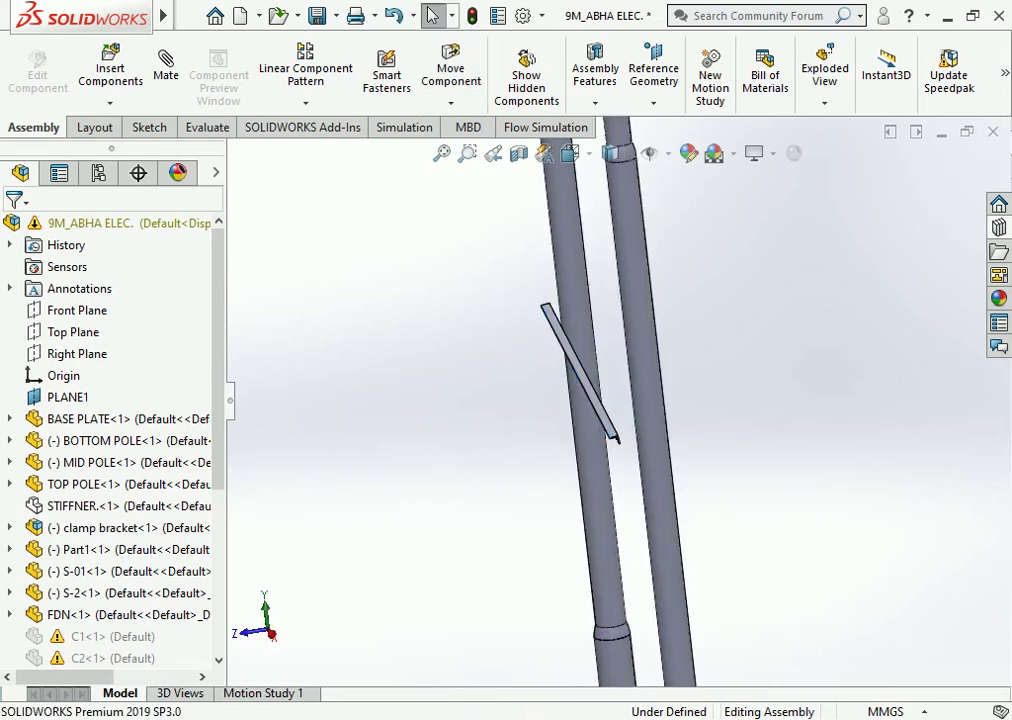
{"action": "left_click", "coordinate": [575, 250]}
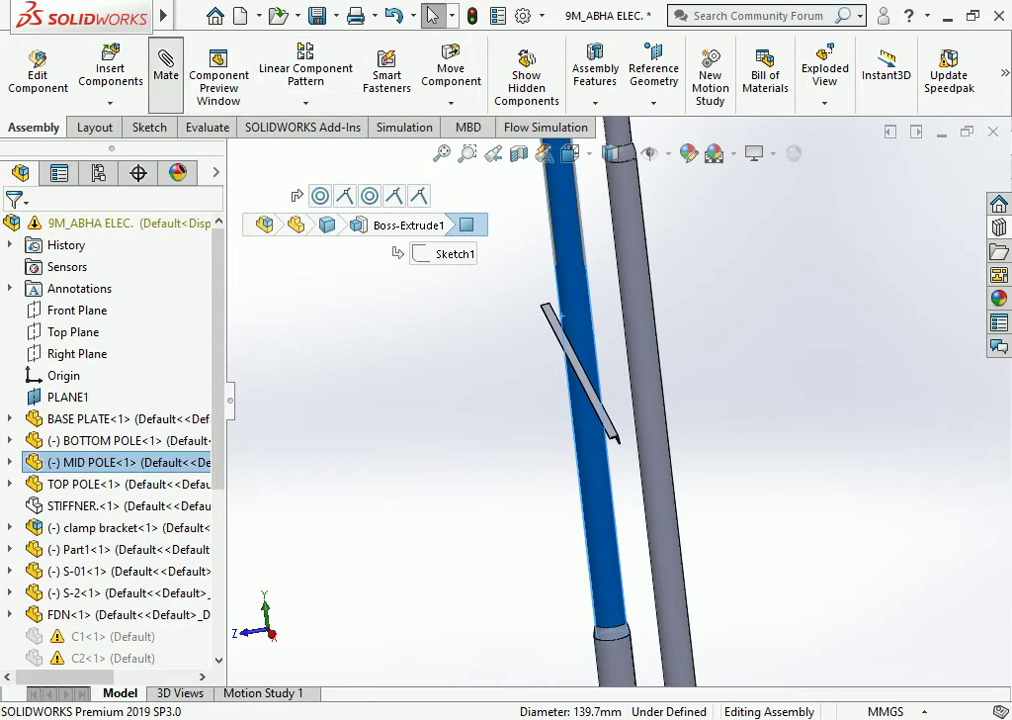
Mate the L-1 brace face tangent to the mid pole's round face.
{"action": "left_click", "coordinate": [166, 62]}
{"action": "middle_click_drag", "start_coordinate": [620, 400], "coordinate": [580, 380]}
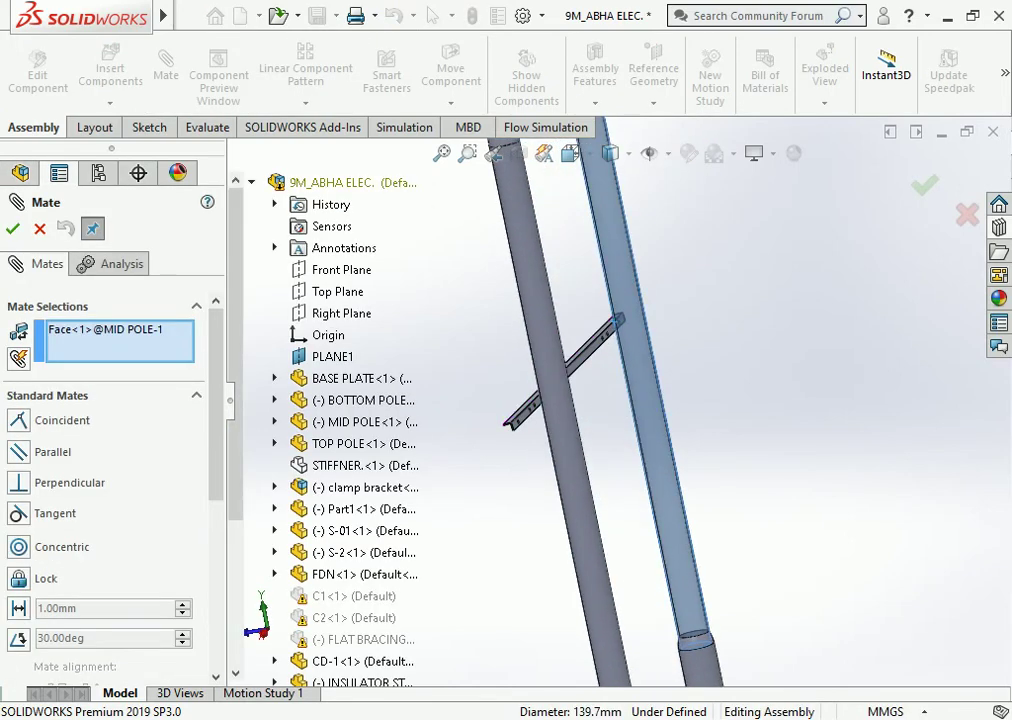
{"action": "left_click", "coordinate": [595, 342]}
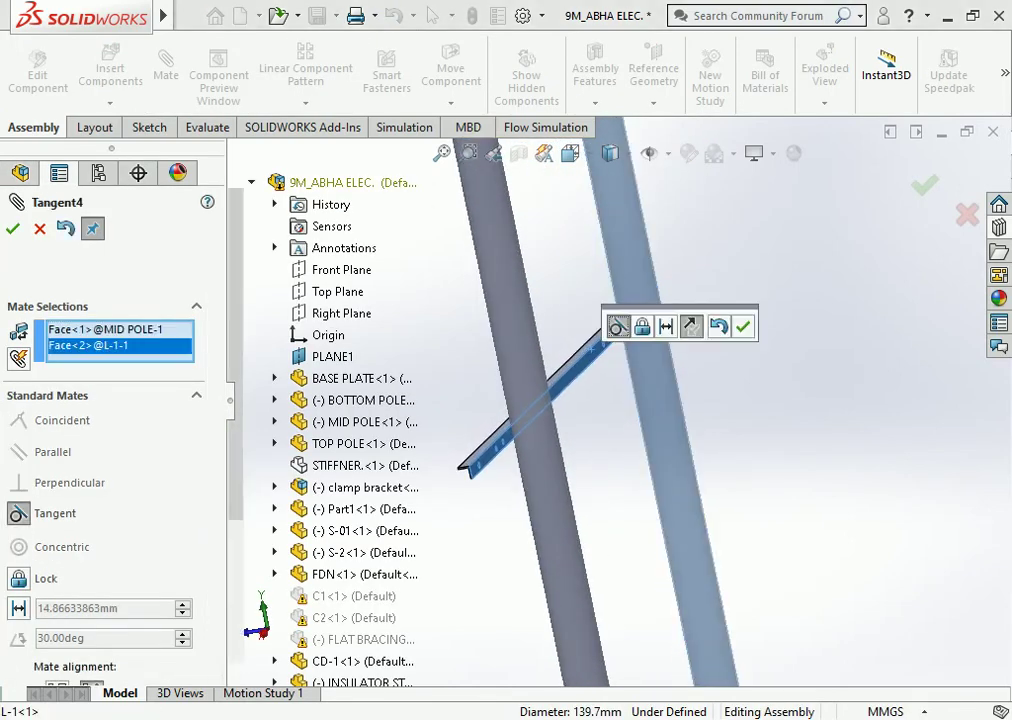
{"action": "key", "text": "Return"}
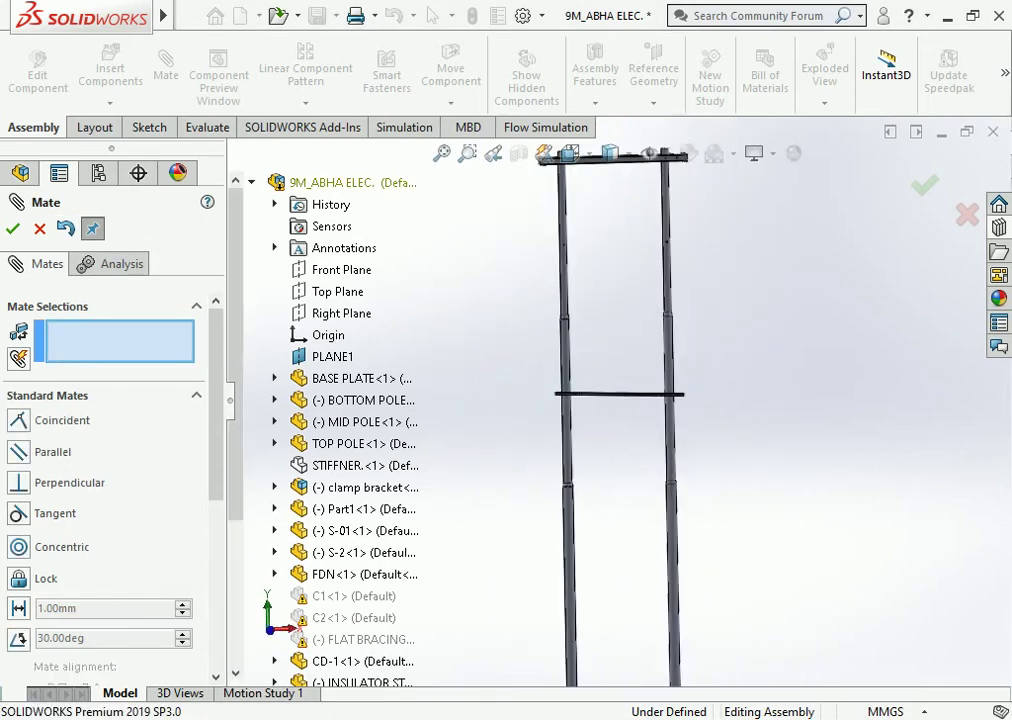
{"action": "scroll", "coordinate": [586, 394], "scroll_direction": "down", "scroll_amount": 5}
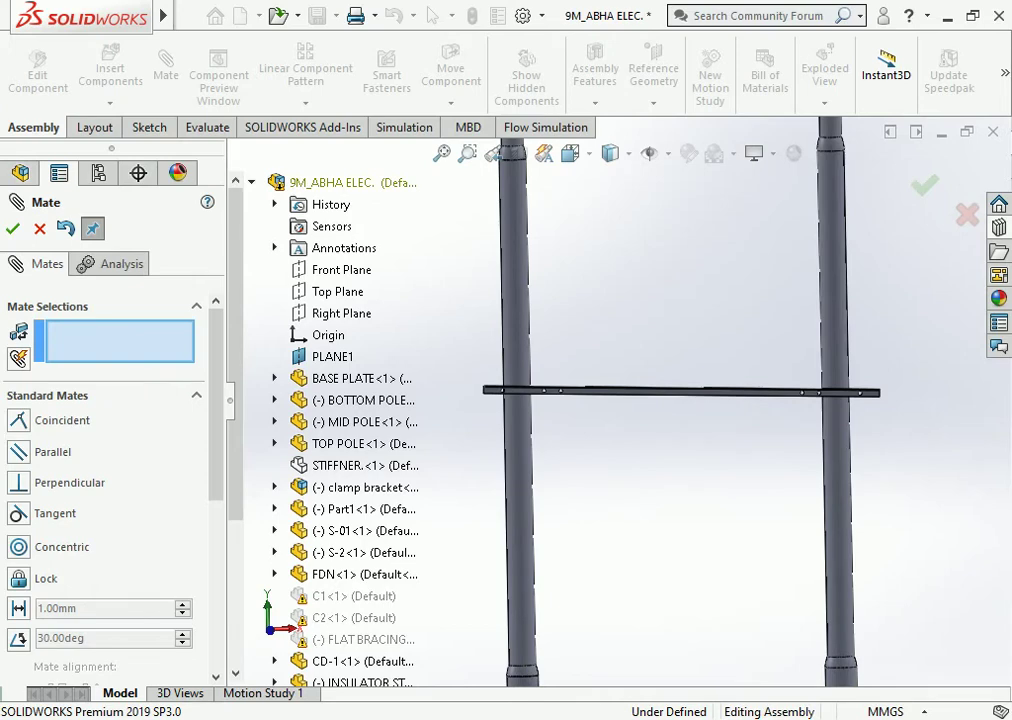
{"action": "key", "text": "Return"}
Mate L-1's Front Plane coincident with PLANE1.
{"action": "scroll", "coordinate": [588, 390], "scroll_direction": "down", "scroll_amount": 1}
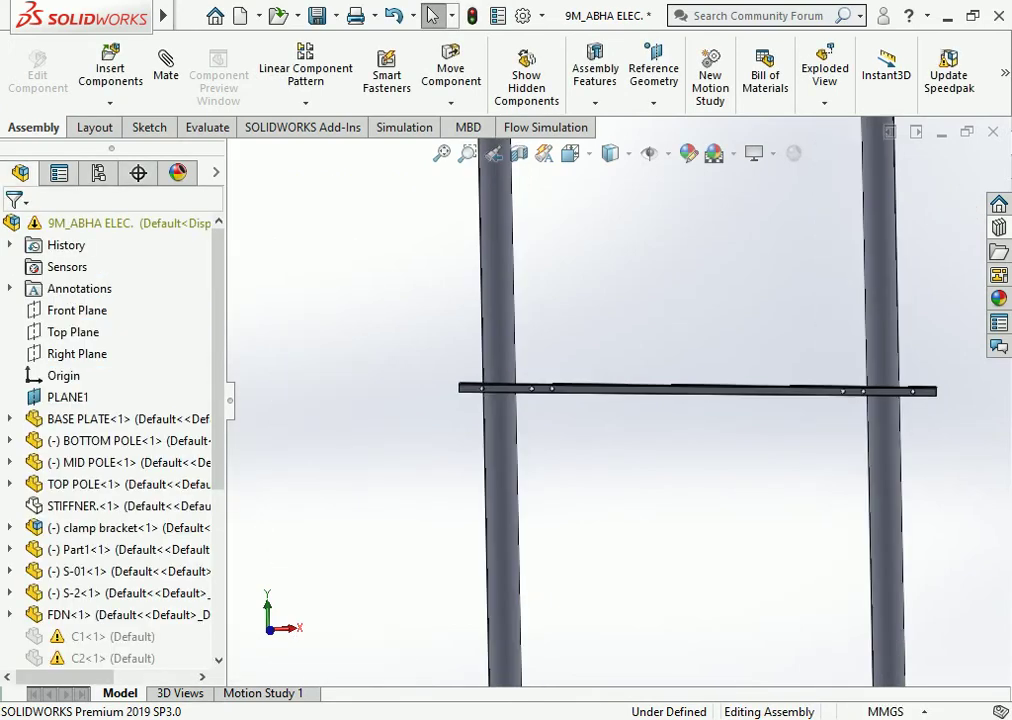
{"action": "left_click", "coordinate": [638, 389]}
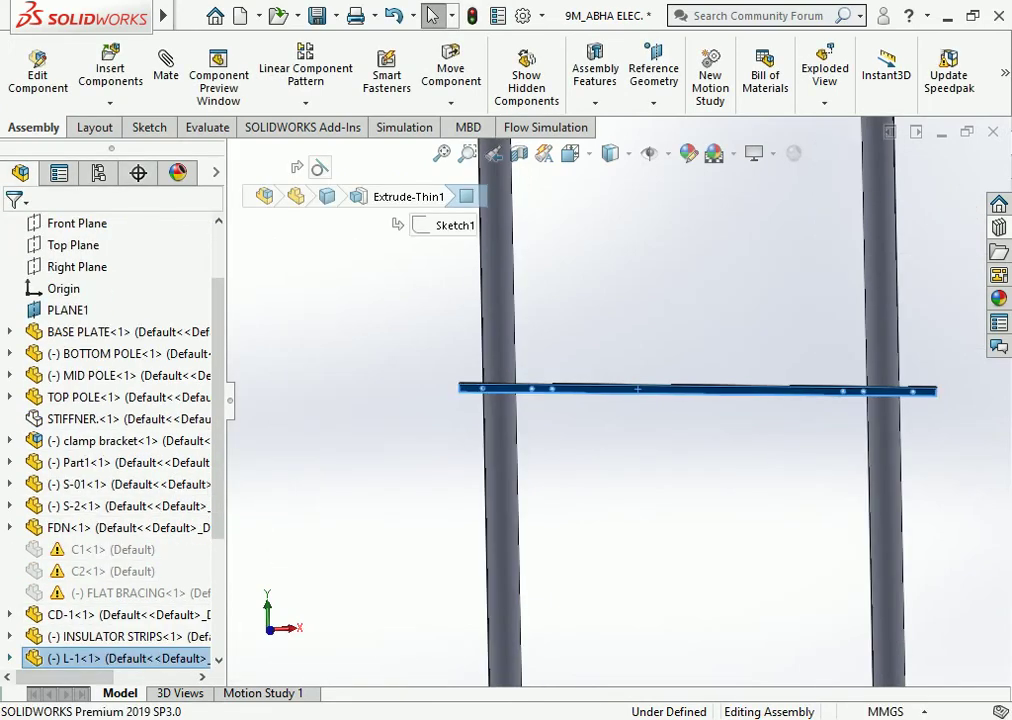
{"action": "left_click", "coordinate": [100, 549]}
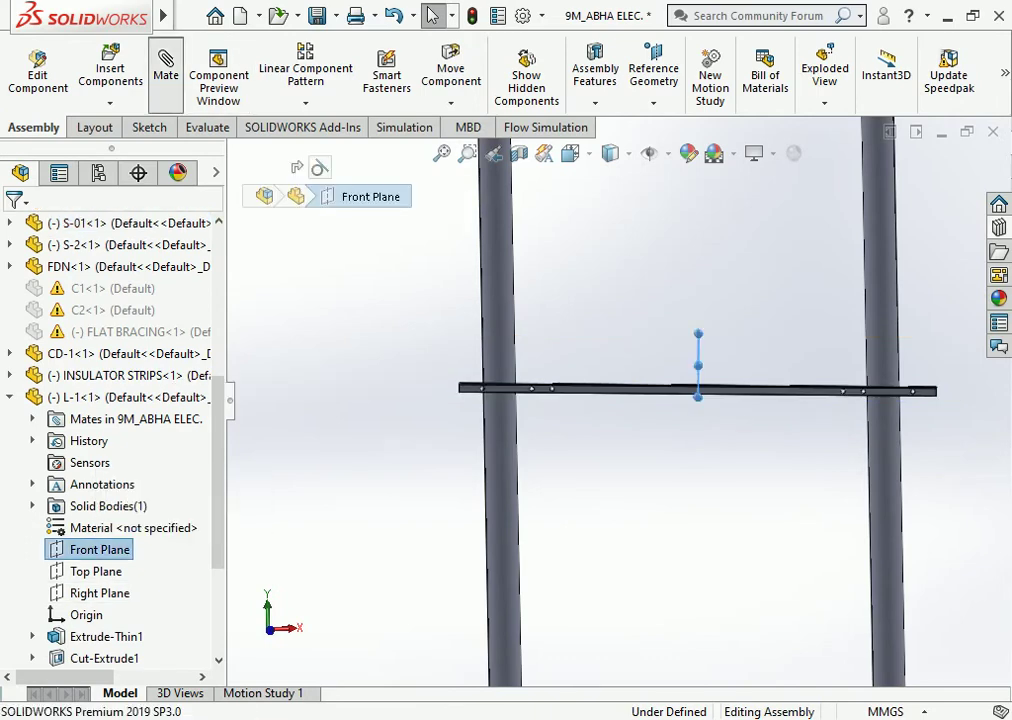
{"action": "left_click", "coordinate": [166, 70]}
{"action": "left_click", "coordinate": [332, 356]}
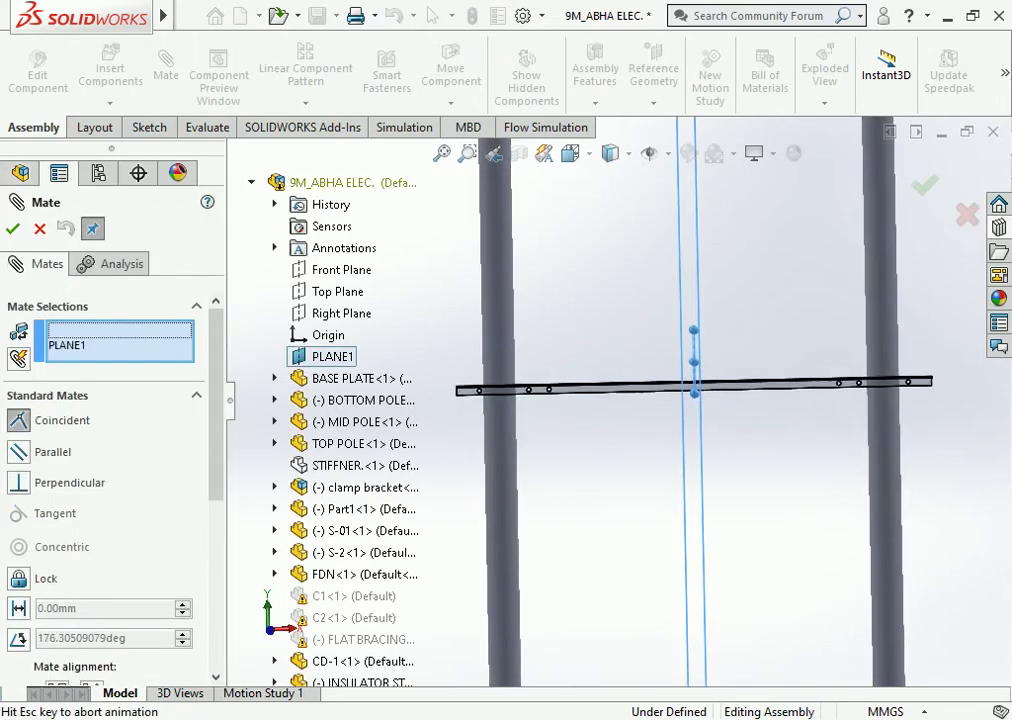
{"action": "left_click", "coordinate": [299, 330]}
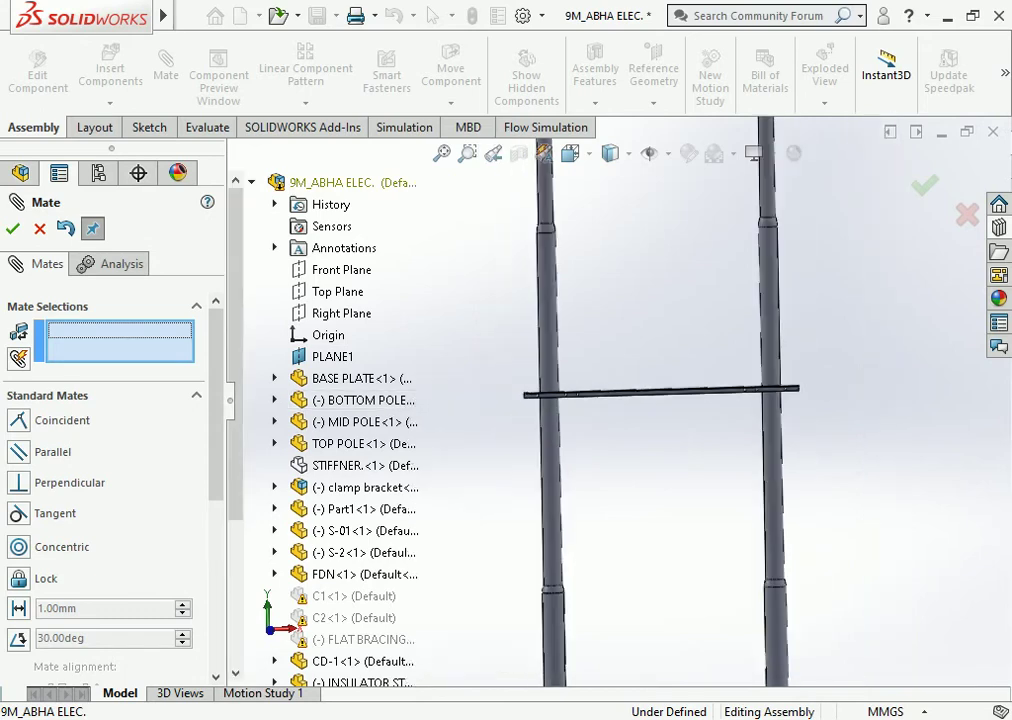
{"action": "scroll", "coordinate": [690, 380], "scroll_direction": "down", "scroll_amount": 3}
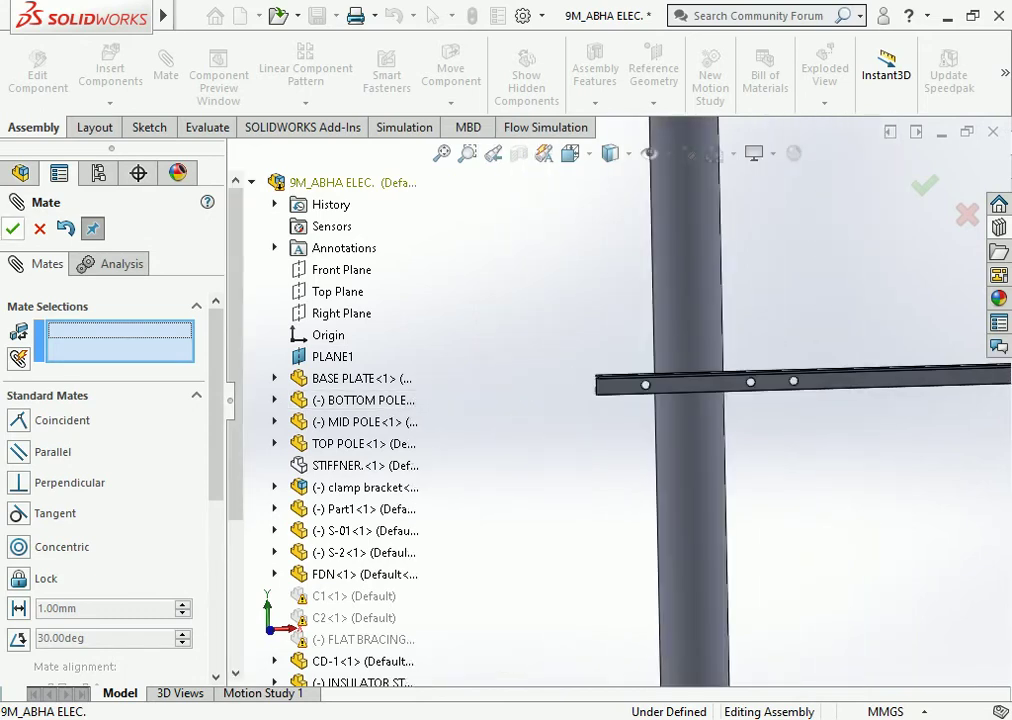
{"action": "key", "text": "Escape"}
{"action": "scroll", "coordinate": [823, 408], "scroll_direction": "down", "scroll_amount": 3}
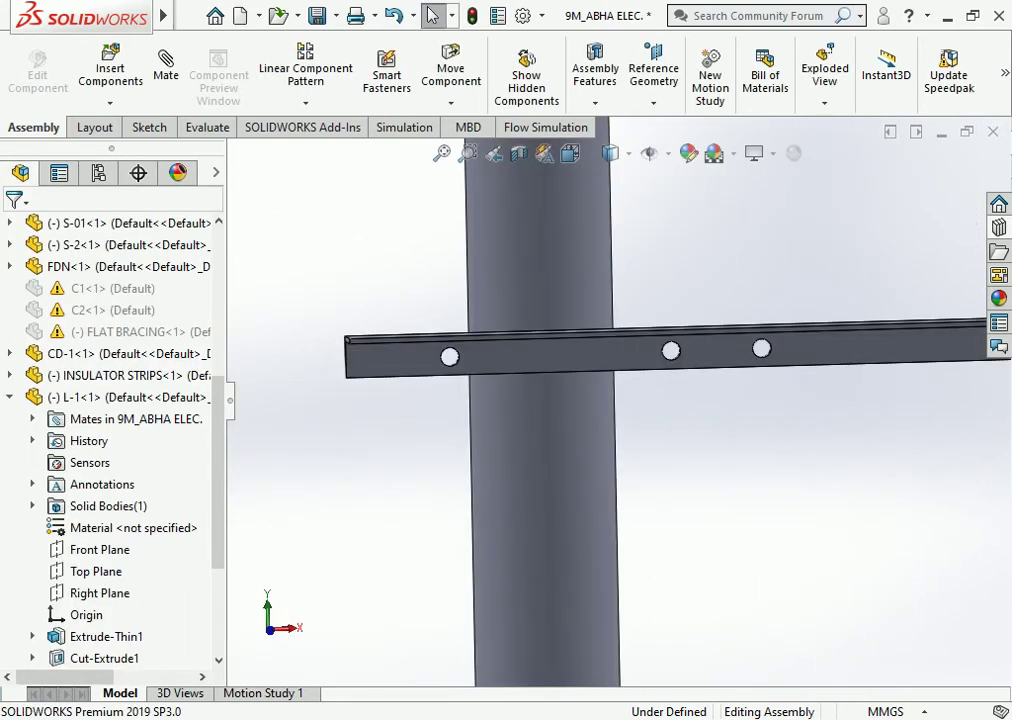
Nudge the L-1 brace slightly upward on the poles.
{"action": "left_click", "coordinate": [702, 355]}
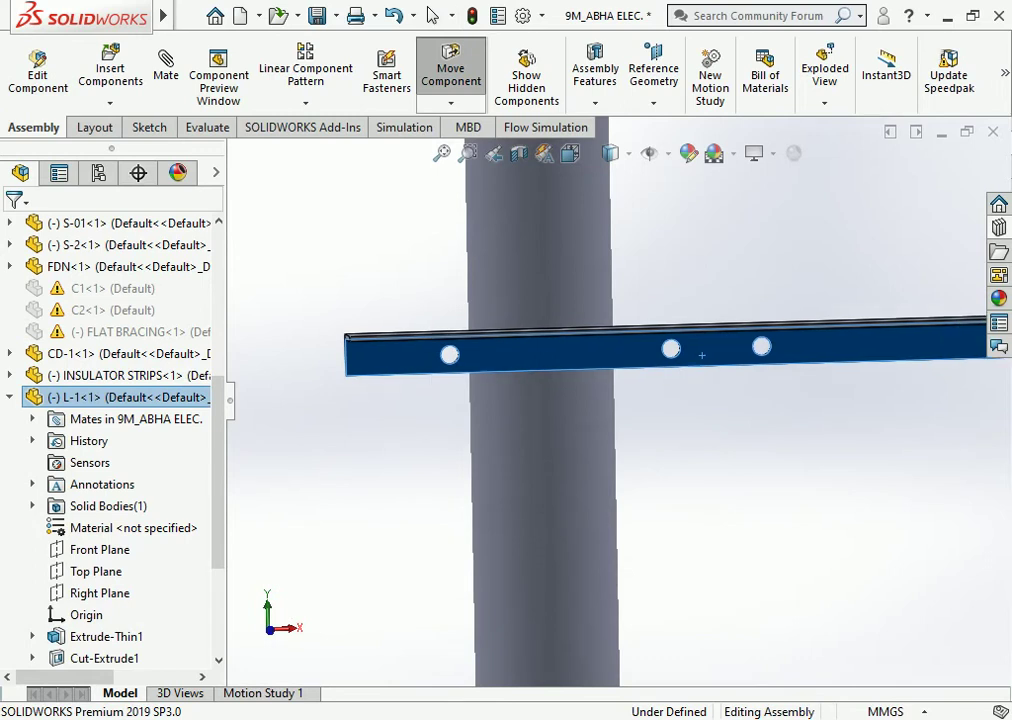
{"action": "key", "text": "Escape"}
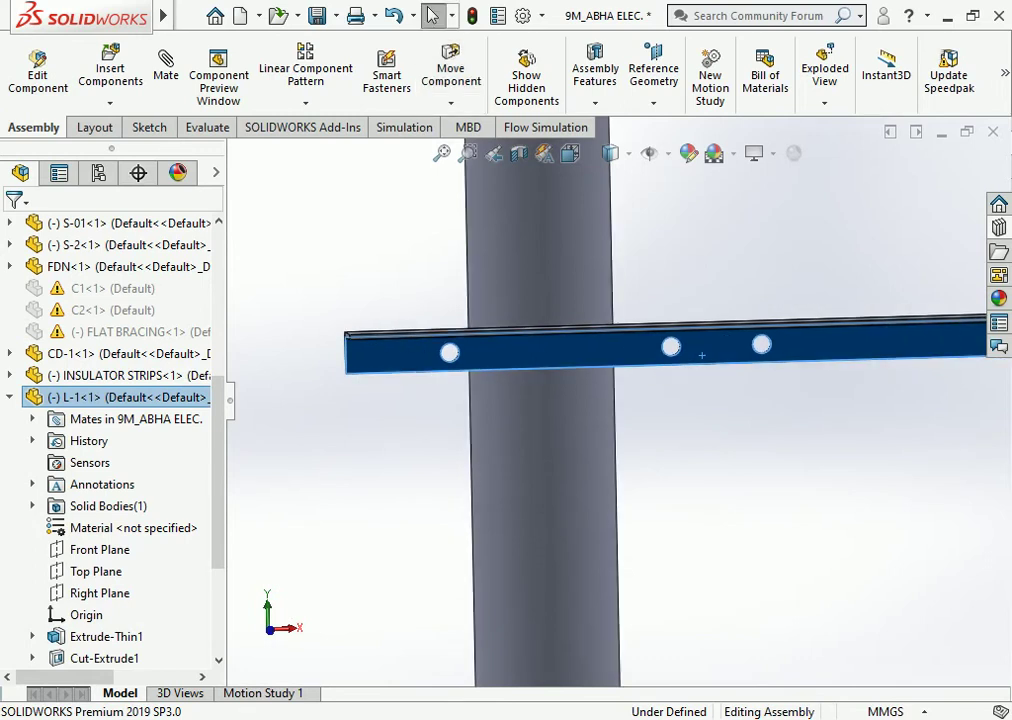
{"action": "scroll", "coordinate": [702, 355], "scroll_direction": "up", "scroll_amount": 3}
{"action": "key", "text": "Escape"}
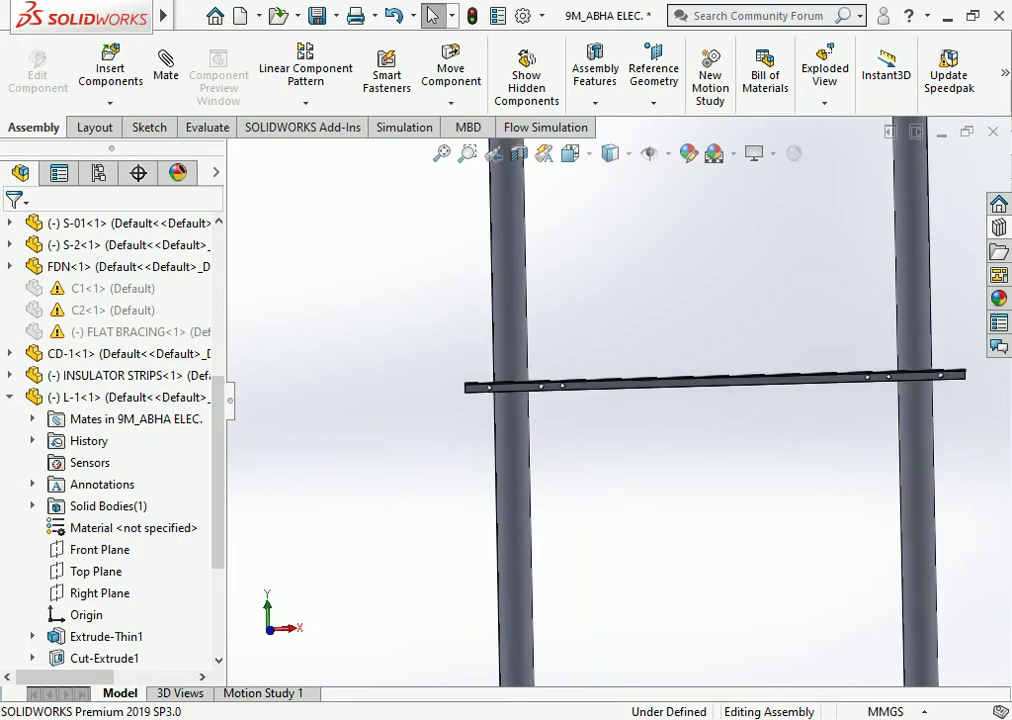
Review the complete two-pole frame in Dimetric view.
{"action": "scroll", "coordinate": [626, 393], "scroll_direction": "up", "scroll_amount": 3}
{"action": "middle_click_drag", "start_coordinate": [626, 393], "coordinate": [650, 400]}
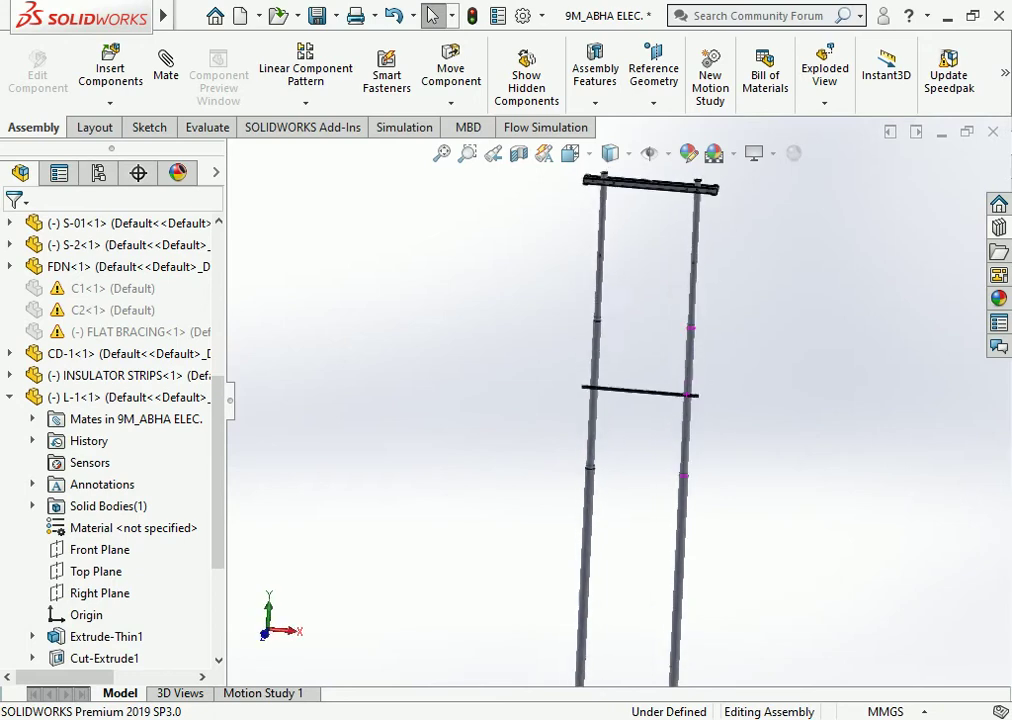
{"action": "left_click", "coordinate": [570, 153]}
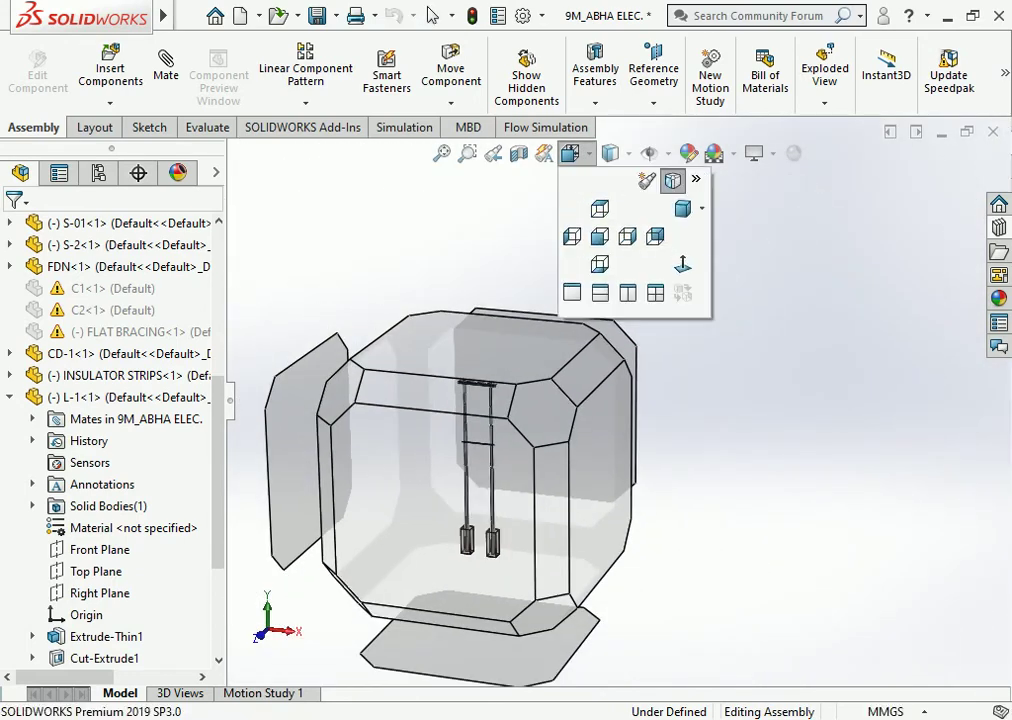
{"action": "left_click", "coordinate": [682, 208]}
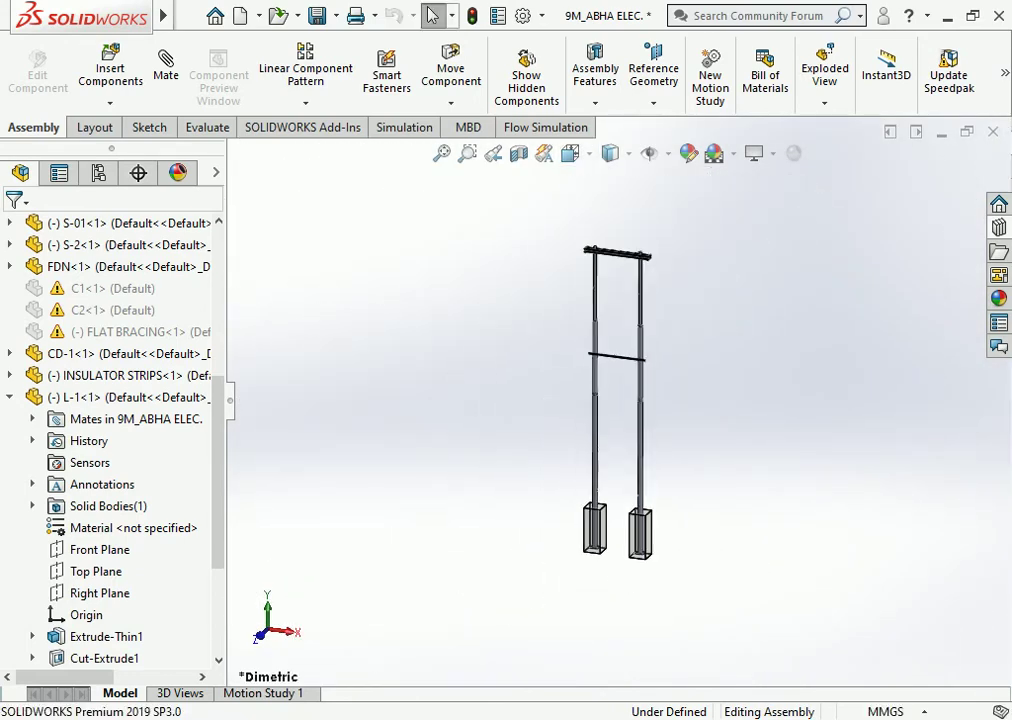
{"action": "scroll", "coordinate": [696, 459], "scroll_direction": "down", "scroll_amount": 2}
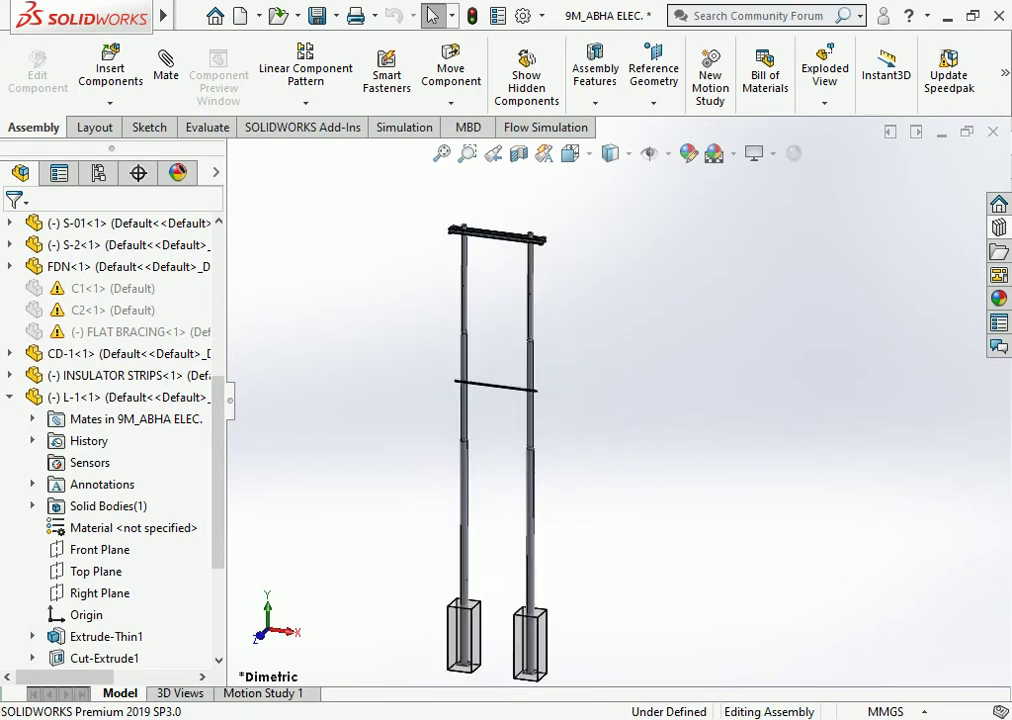
{"action": "scroll", "coordinate": [606, 400], "scroll_direction": "up", "scroll_amount": 3}
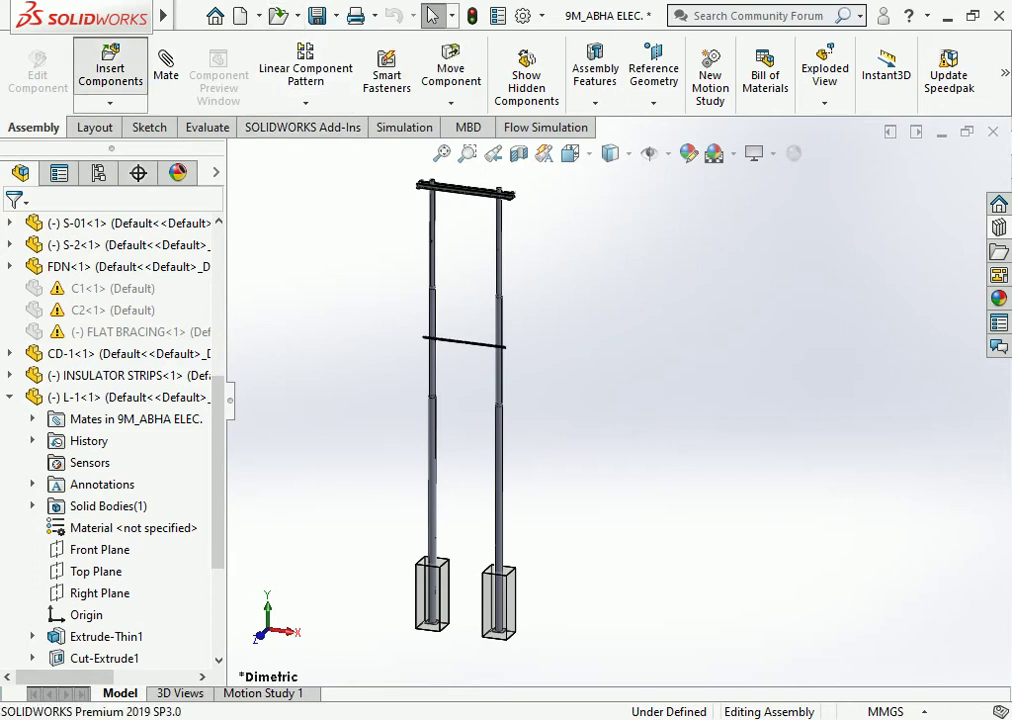
Load a second L-1 part via Insert Components with All Files shown.
{"action": "left_click", "coordinate": [110, 65]}
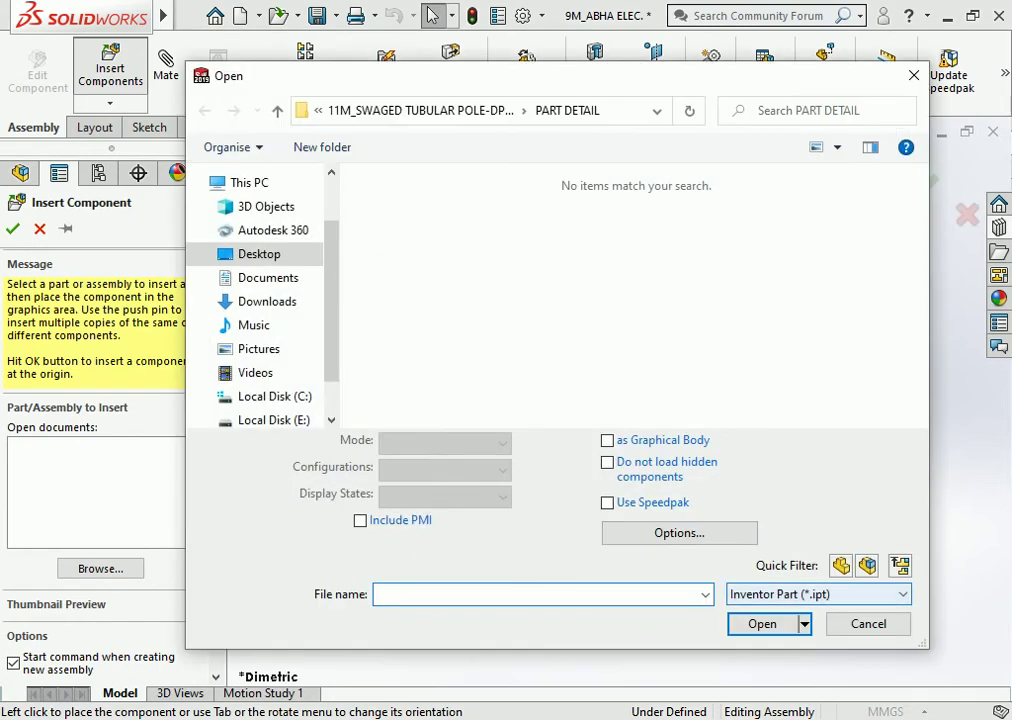
{"action": "left_click", "coordinate": [818, 594]}
{"action": "left_click", "coordinate": [760, 574]}
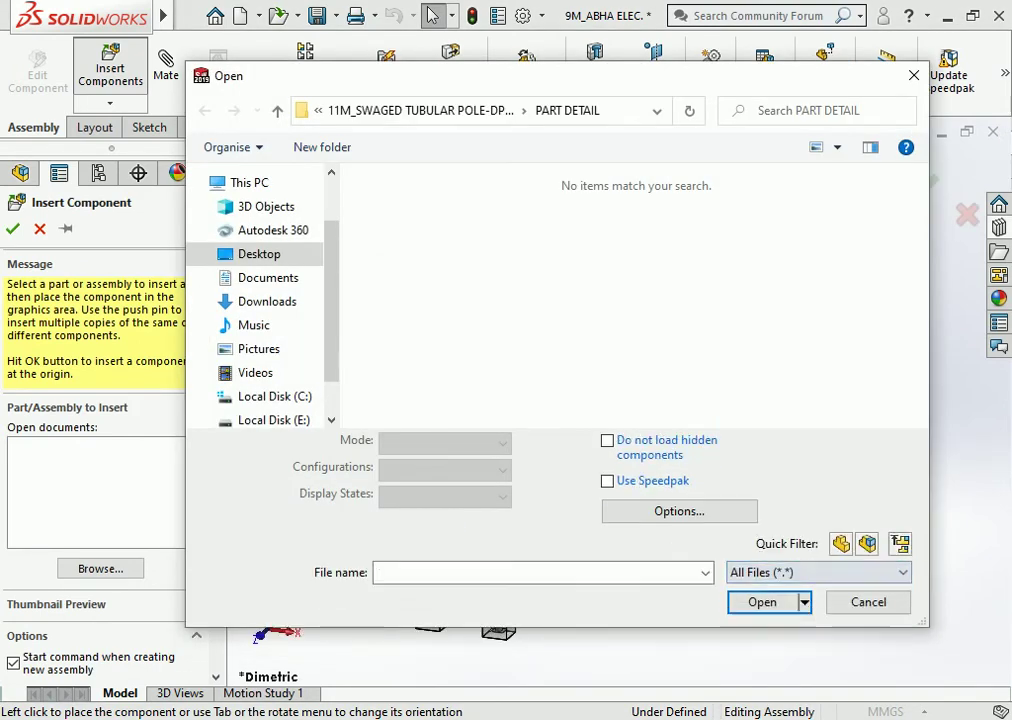
{"action": "double_click", "coordinate": [636, 215]}
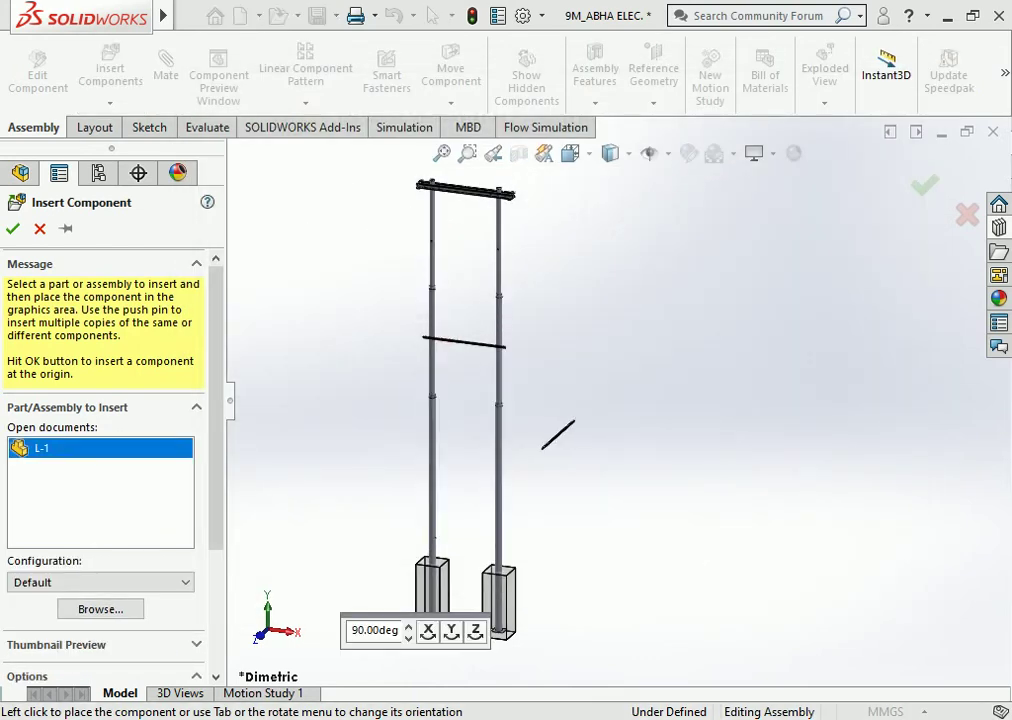
Place the second L-1 member and rotate it until it lies horizontal.
{"action": "left_click", "coordinate": [528, 425]}
{"action": "scroll", "coordinate": [528, 425], "scroll_direction": "down", "scroll_amount": 2}
{"action": "scroll", "coordinate": [528, 425], "scroll_direction": "down", "scroll_amount": 1}
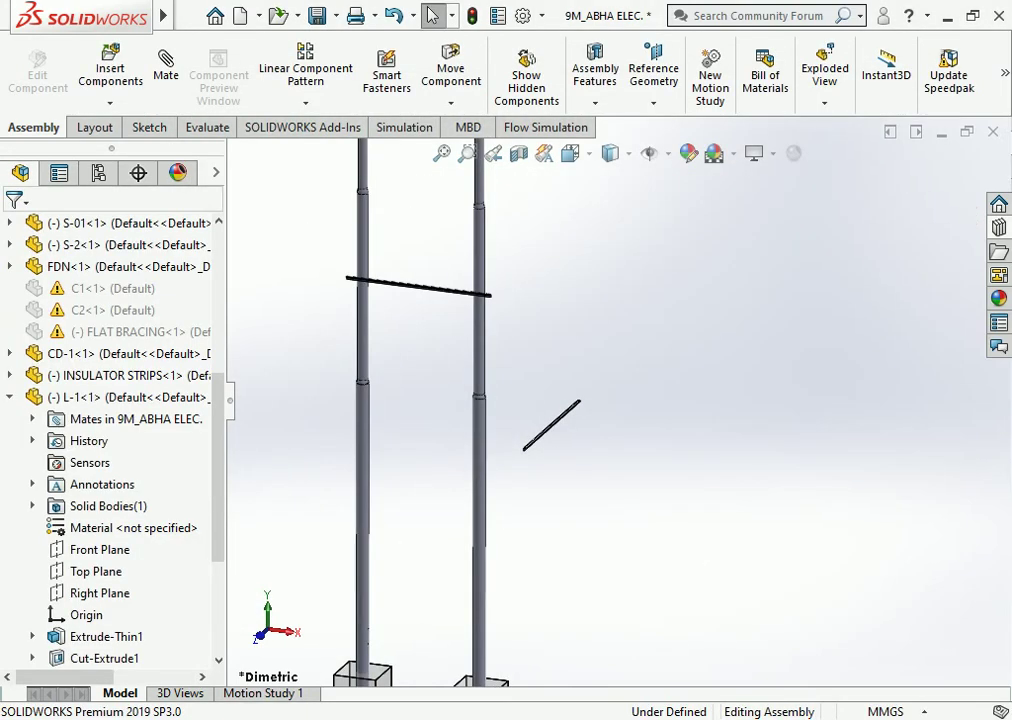
{"action": "right_click_drag", "start_coordinate": [551, 425], "coordinate": [562, 424]}
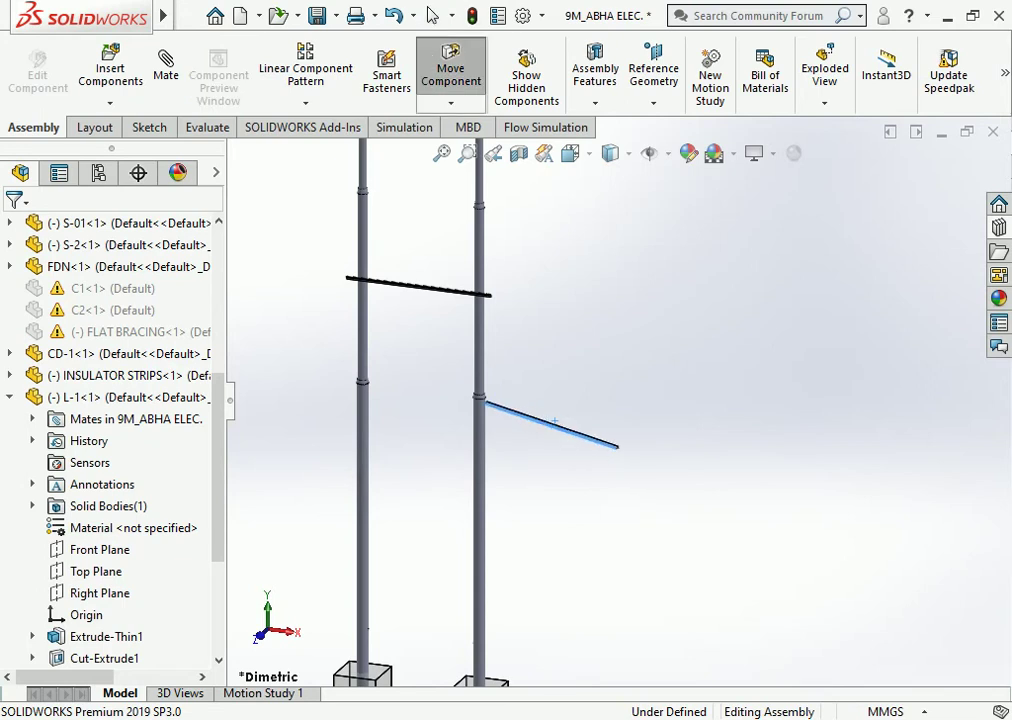
{"action": "scroll", "coordinate": [562, 424], "scroll_direction": "down", "scroll_amount": 3}
{"action": "key", "text": "Escape"}
{"action": "scroll", "coordinate": [520, 425], "scroll_direction": "down", "scroll_amount": 3}
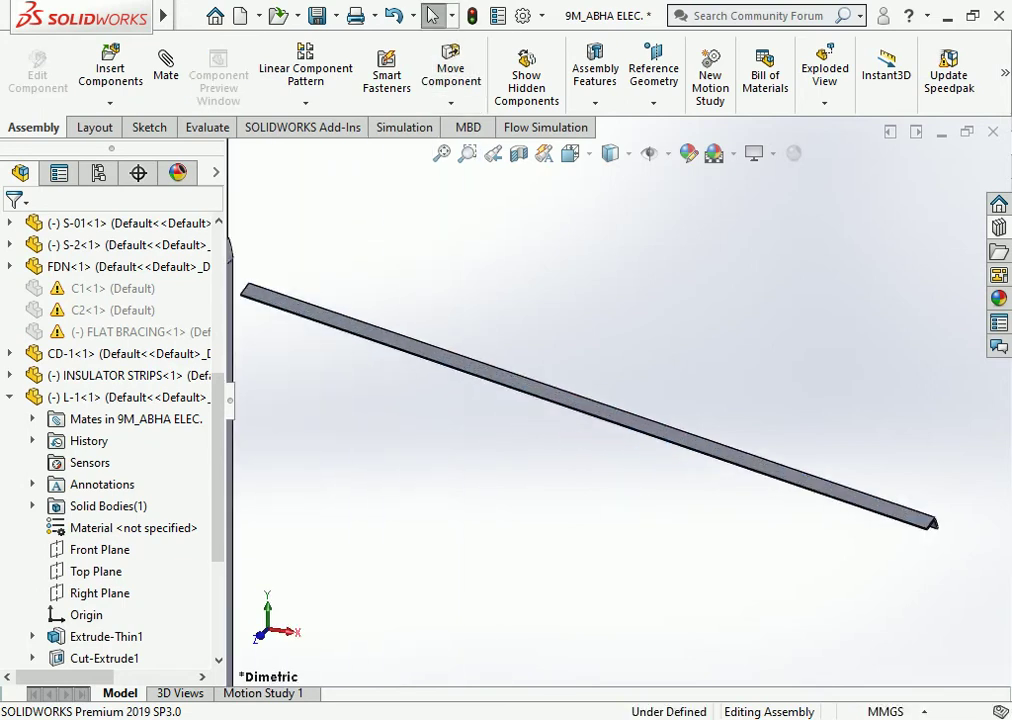
{"action": "right_click_drag", "start_coordinate": [590, 410], "coordinate": [603, 418]}
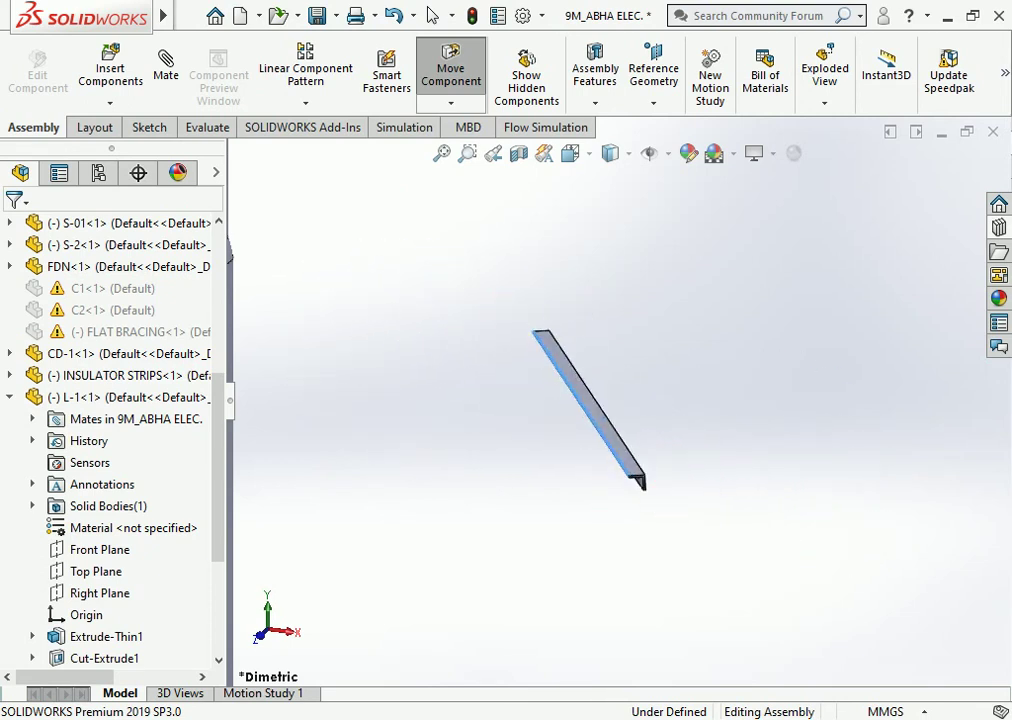
{"action": "key", "text": "Escape"}
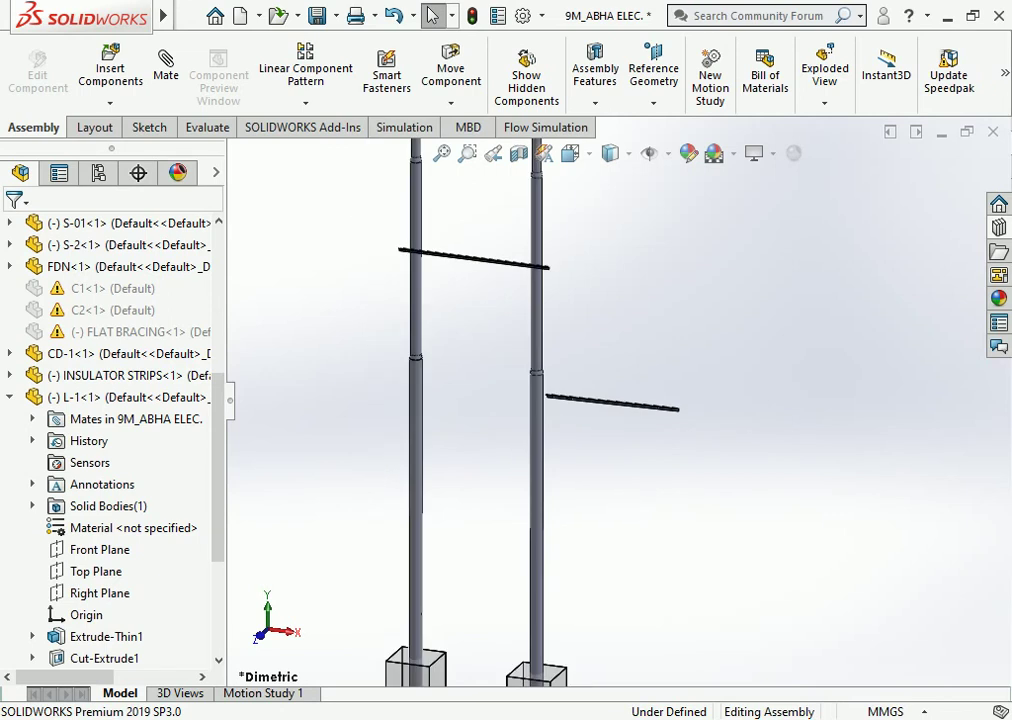
Drag L-1<2> between the two poles below the upper brace.
{"action": "left_click", "coordinate": [604, 400]}
{"action": "mouse_move", "coordinate": [604, 400]}
{"action": "left_mouse_down"}
{"action": "mouse_move", "coordinate": [476, 463]}
{"action": "mouse_move", "coordinate": [476, 420]}
{"action": "left_mouse_up"}
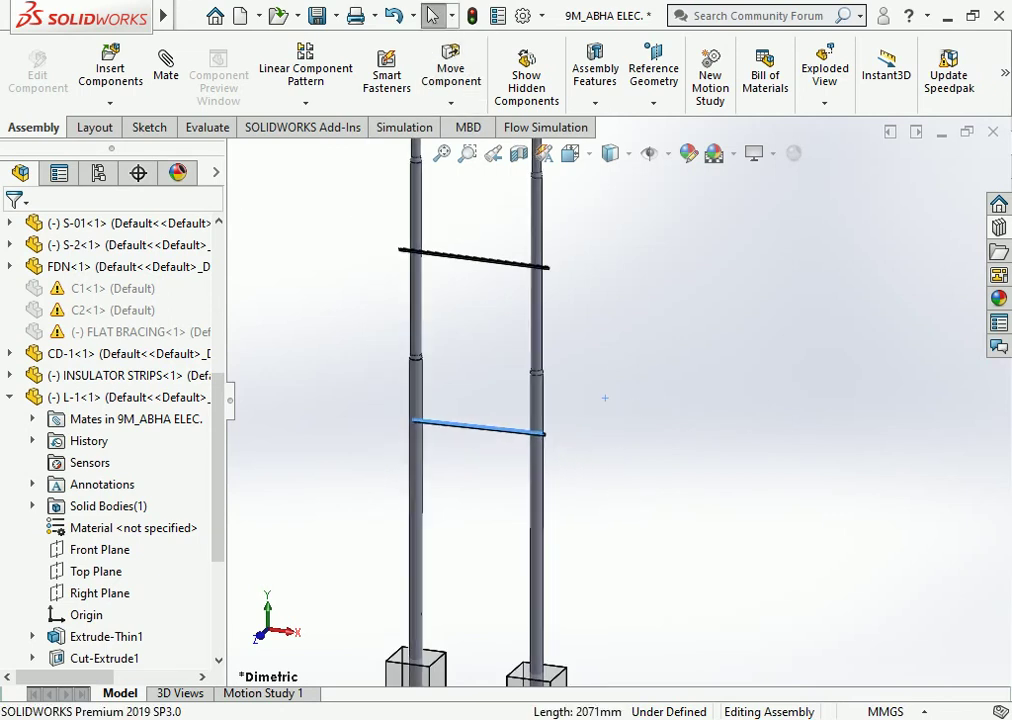
{"action": "scroll", "coordinate": [441, 390], "scroll_direction": "down", "scroll_amount": 3}
{"action": "mouse_move", "coordinate": [680, 396]}
{"action": "middle_mouse_down"}
{"action": "mouse_move", "coordinate": [754, 432]}
{"action": "mouse_move", "coordinate": [700, 430]}
{"action": "middle_mouse_up"}
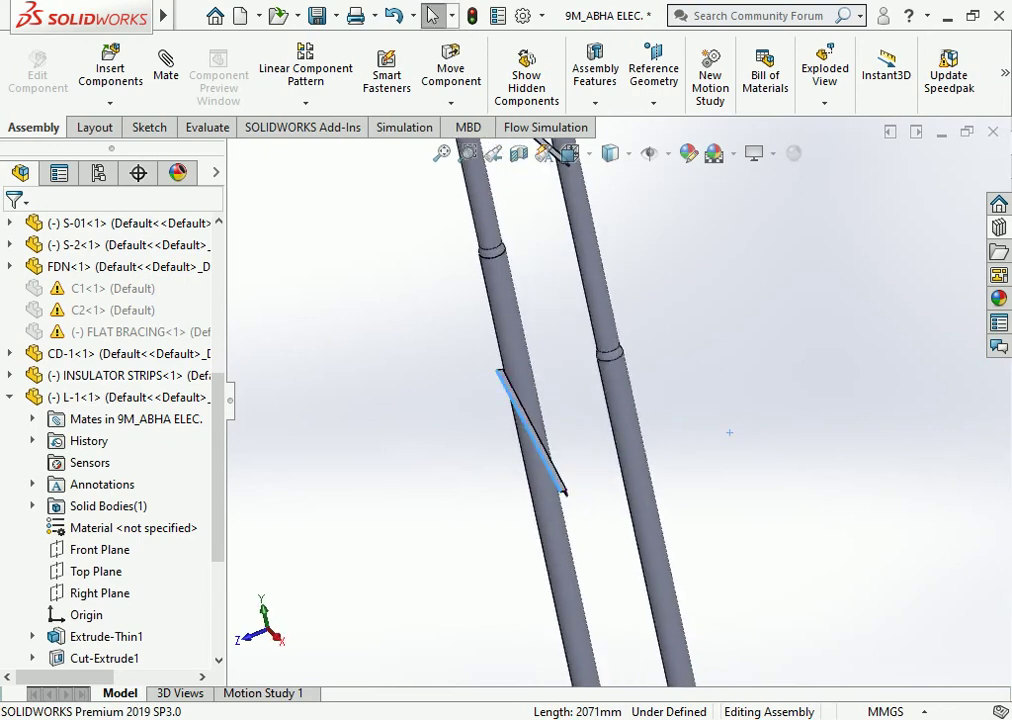
{"action": "scroll", "coordinate": [700, 430], "scroll_direction": "down", "scroll_amount": 3}
Mate the lower brace face tangent to the pole's round surface.
{"action": "left_click", "coordinate": [510, 270]}
{"action": "middle_click_drag", "start_coordinate": [510, 270], "coordinate": [540, 300]}
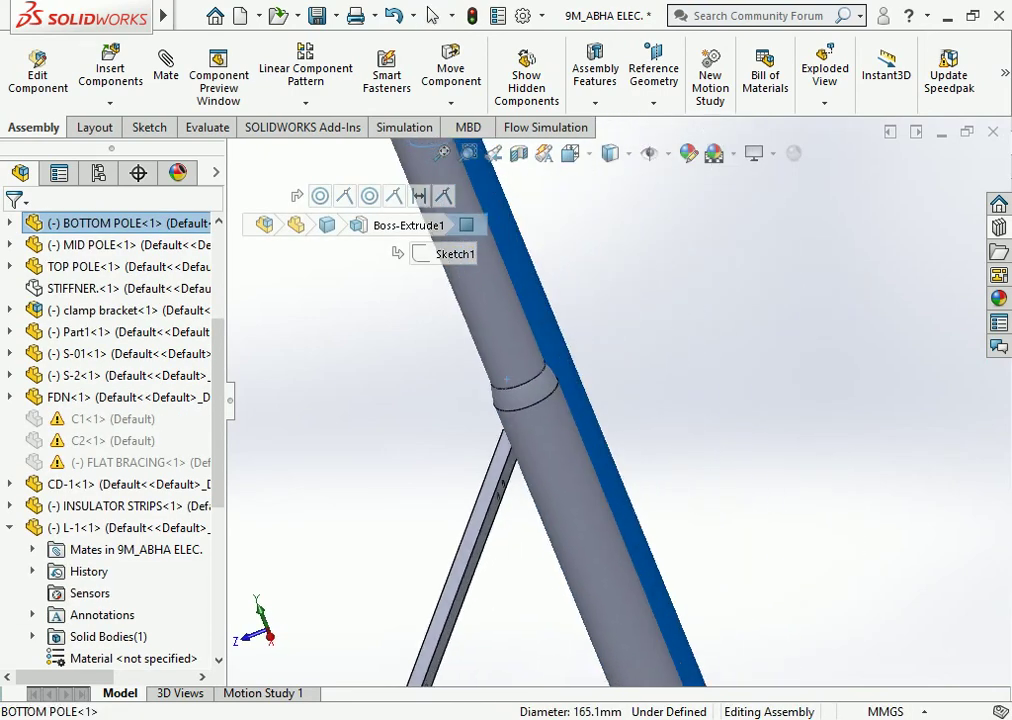
{"action": "left_click", "coordinate": [166, 65]}
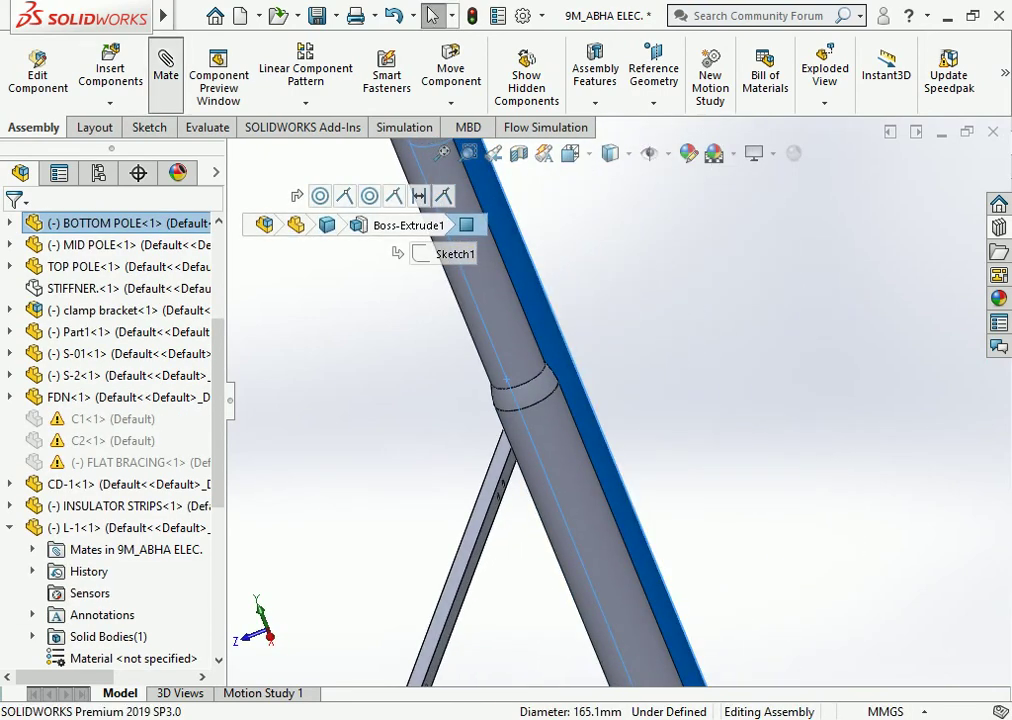
{"action": "left_click", "coordinate": [470, 545]}
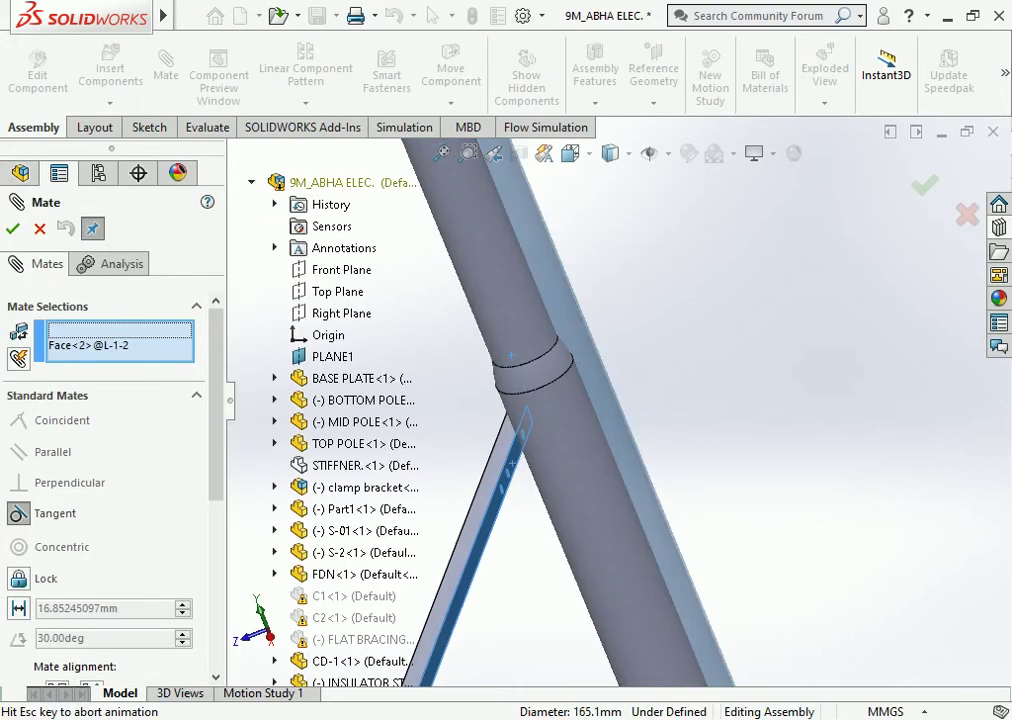
{"action": "left_click", "coordinate": [726, 491]}
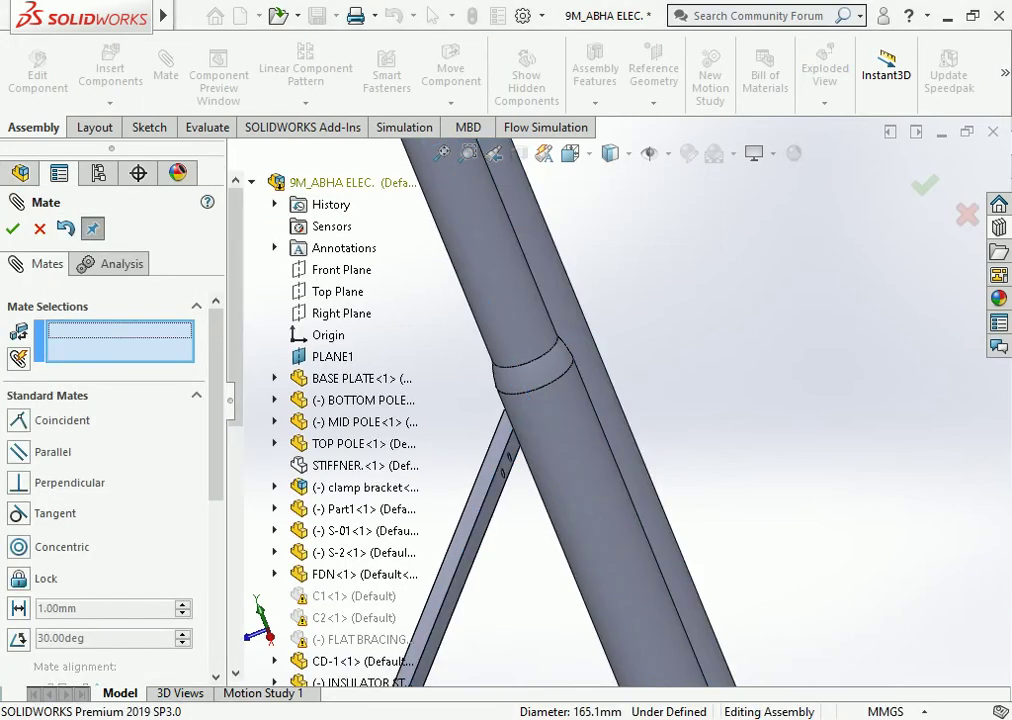
{"action": "scroll", "coordinate": [589, 421], "scroll_direction": "up", "scroll_amount": 3}
{"action": "scroll", "coordinate": [589, 421], "scroll_direction": "up", "scroll_amount": 3}
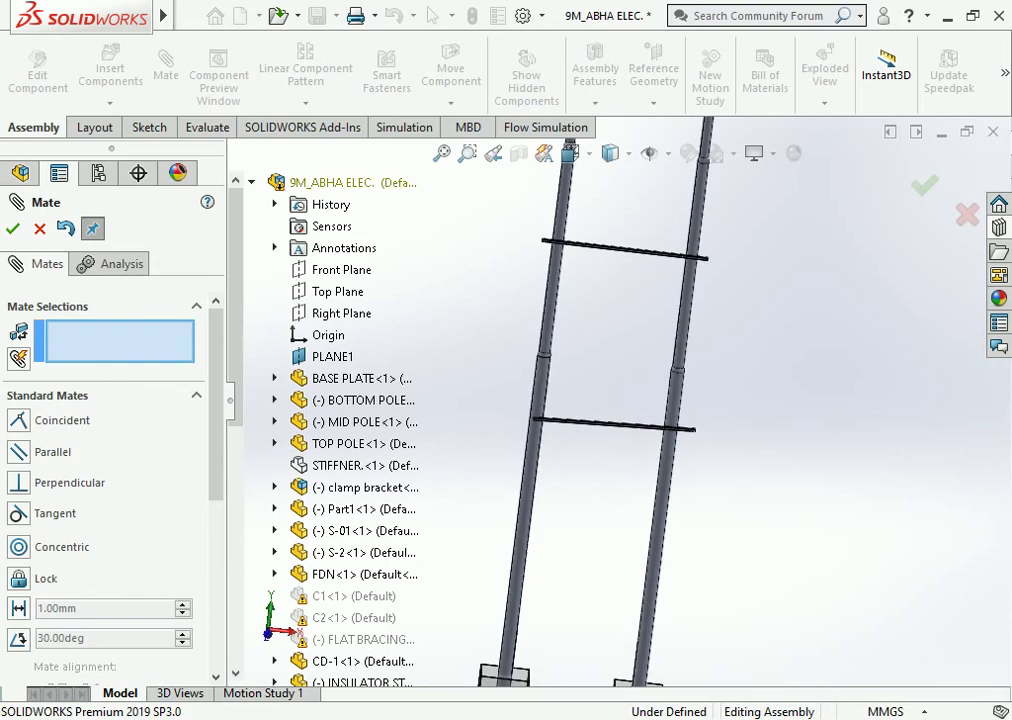
{"action": "scroll", "coordinate": [590, 420], "scroll_direction": "down", "scroll_amount": 3}
{"action": "key", "text": "Escape"}
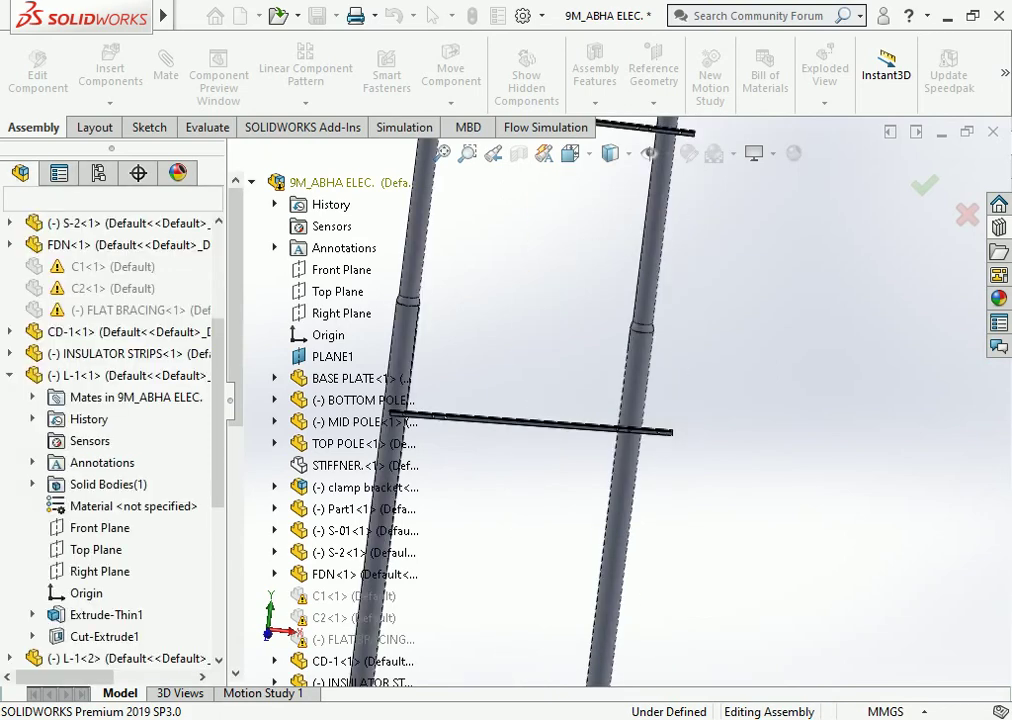
Mate L-1<2>'s Front Plane coincident with PLANE1.
{"action": "scroll", "coordinate": [498, 435], "scroll_direction": "down", "scroll_amount": 3}
{"action": "left_click", "coordinate": [547, 403]}
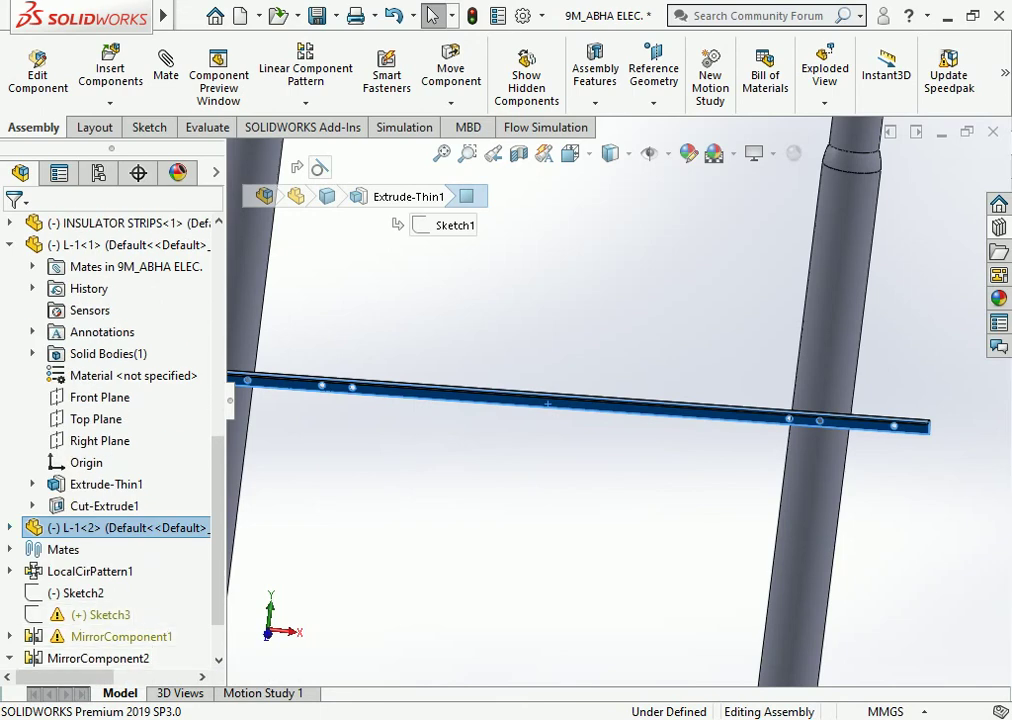
{"action": "left_click", "coordinate": [100, 549]}
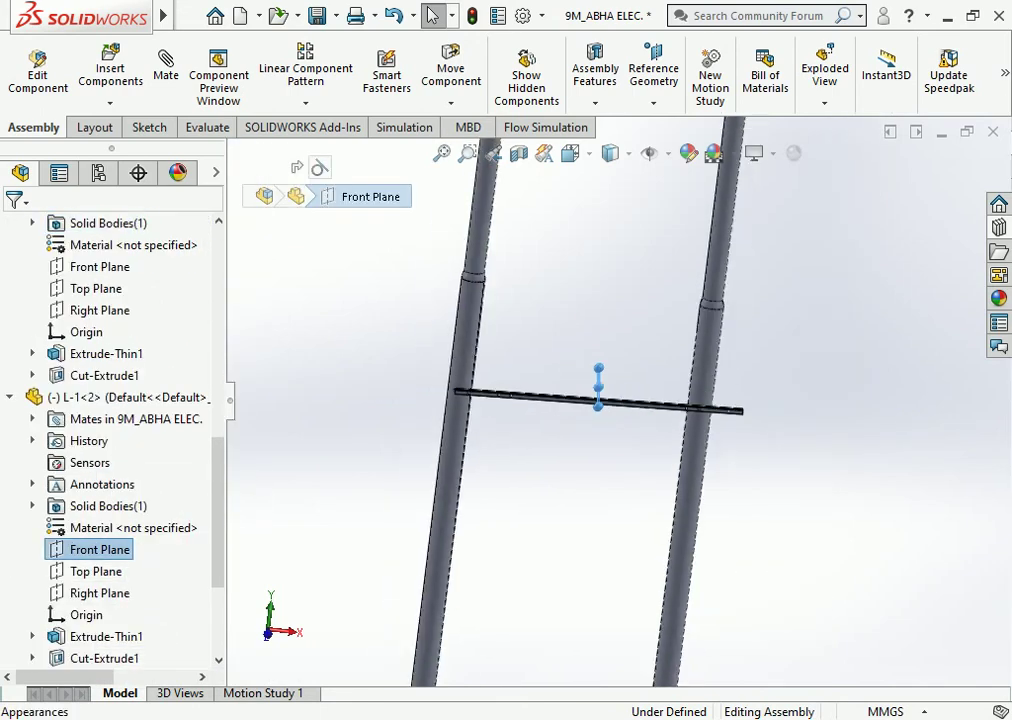
{"action": "scroll", "coordinate": [620, 400], "scroll_direction": "up", "scroll_amount": 3}
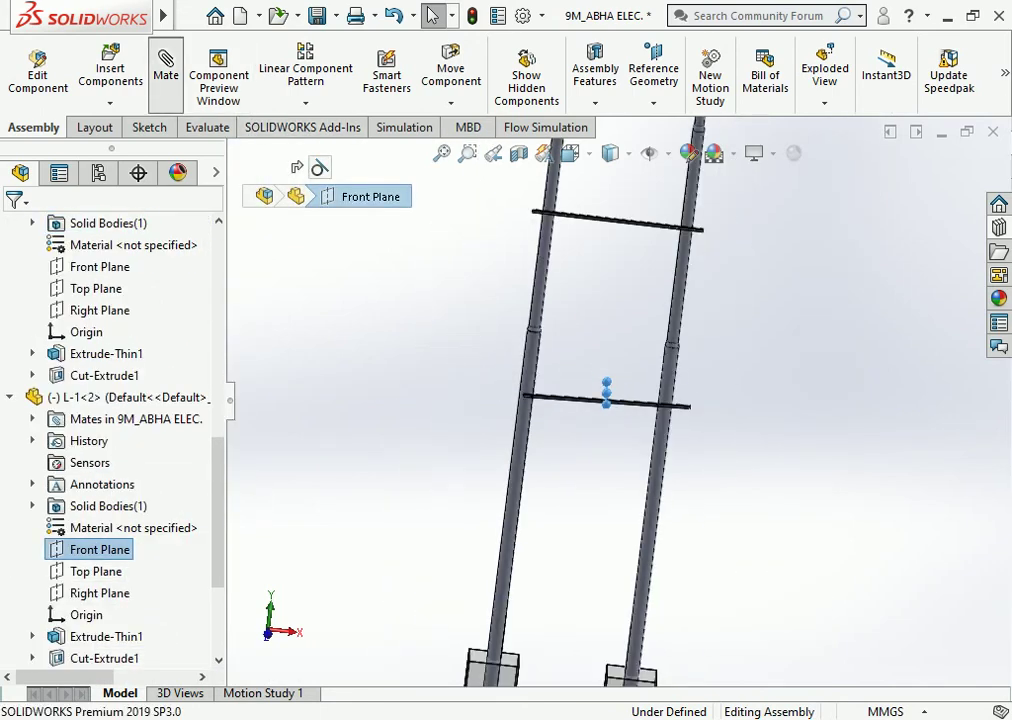
{"action": "left_click", "coordinate": [166, 68]}
{"action": "left_click", "coordinate": [332, 356]}
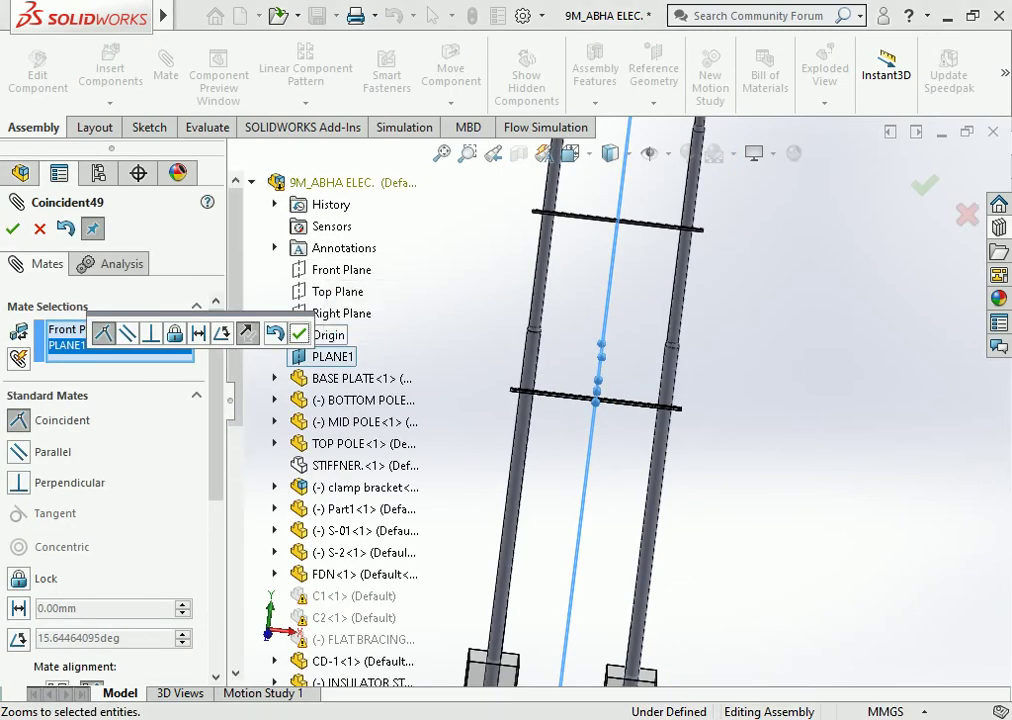
{"action": "left_click", "coordinate": [299, 333]}
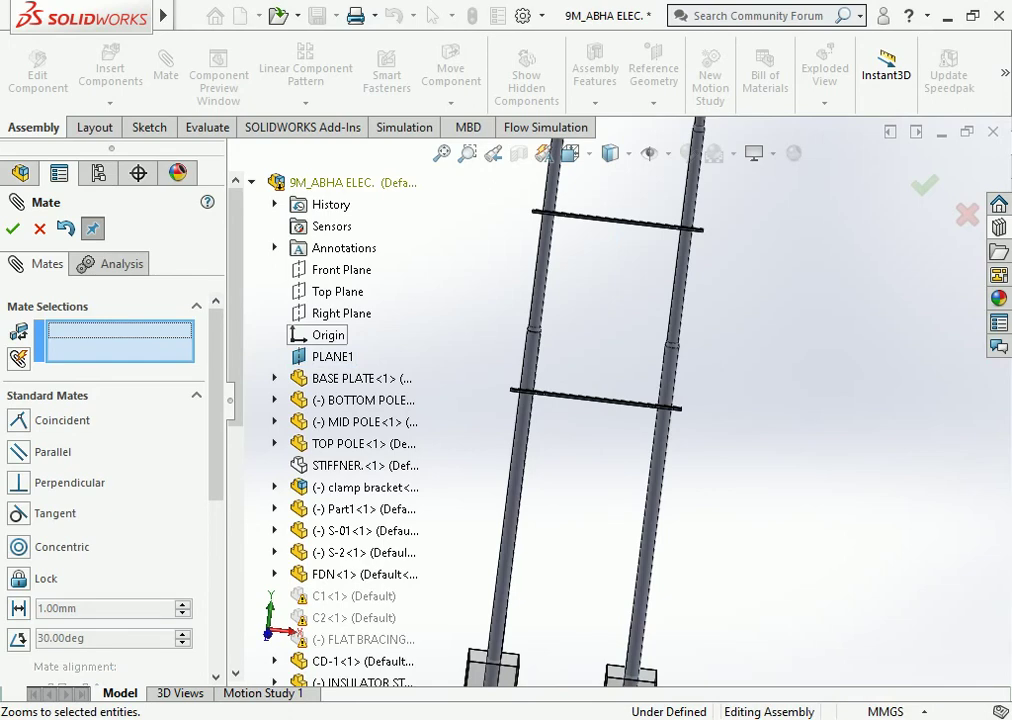
{"action": "scroll", "coordinate": [510, 410], "scroll_direction": "down", "scroll_amount": 2}
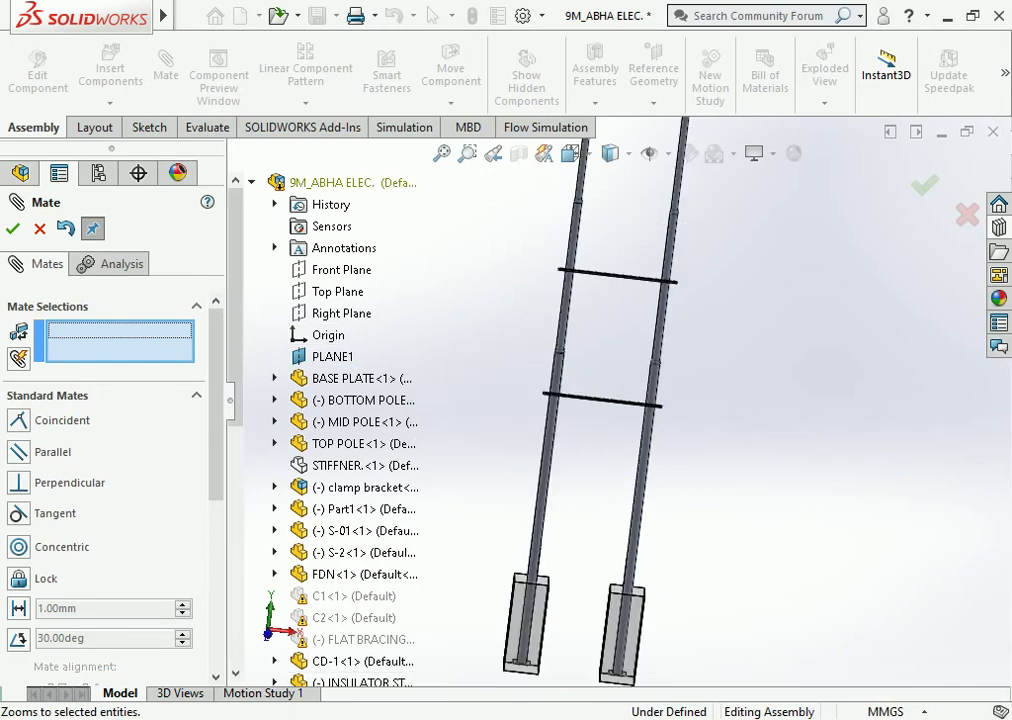
{"action": "scroll", "coordinate": [510, 410], "scroll_direction": "down", "scroll_amount": 2}
{"action": "scroll", "coordinate": [510, 410], "scroll_direction": "down", "scroll_amount": 2}
{"action": "scroll", "coordinate": [510, 410], "scroll_direction": "down", "scroll_amount": 2}
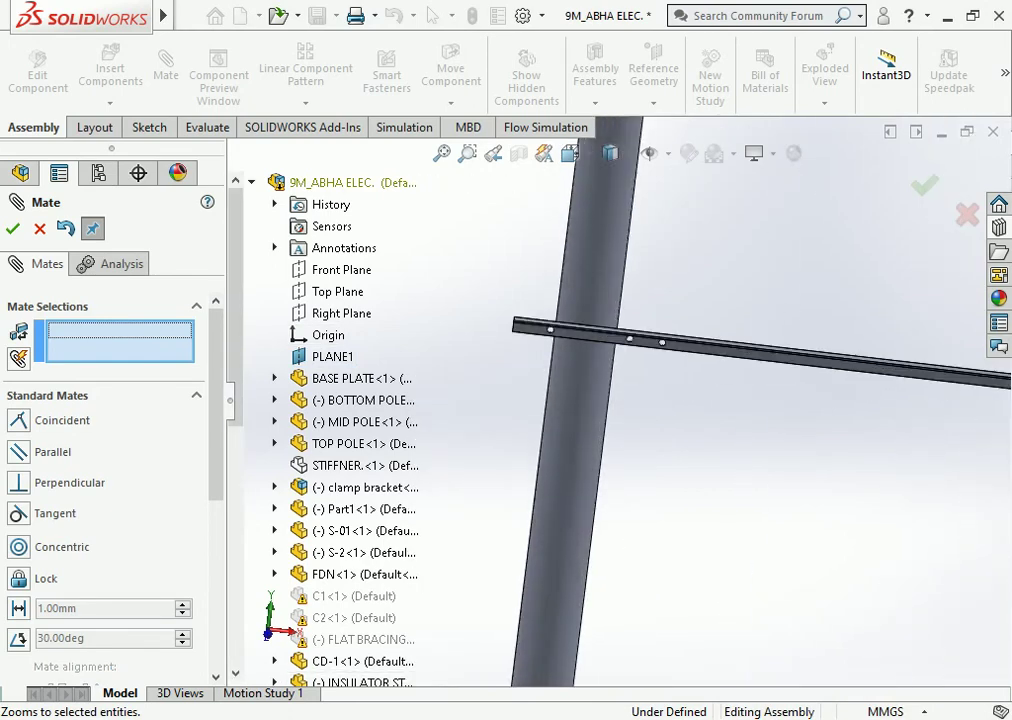
{"action": "key", "text": "ctrl+1"}
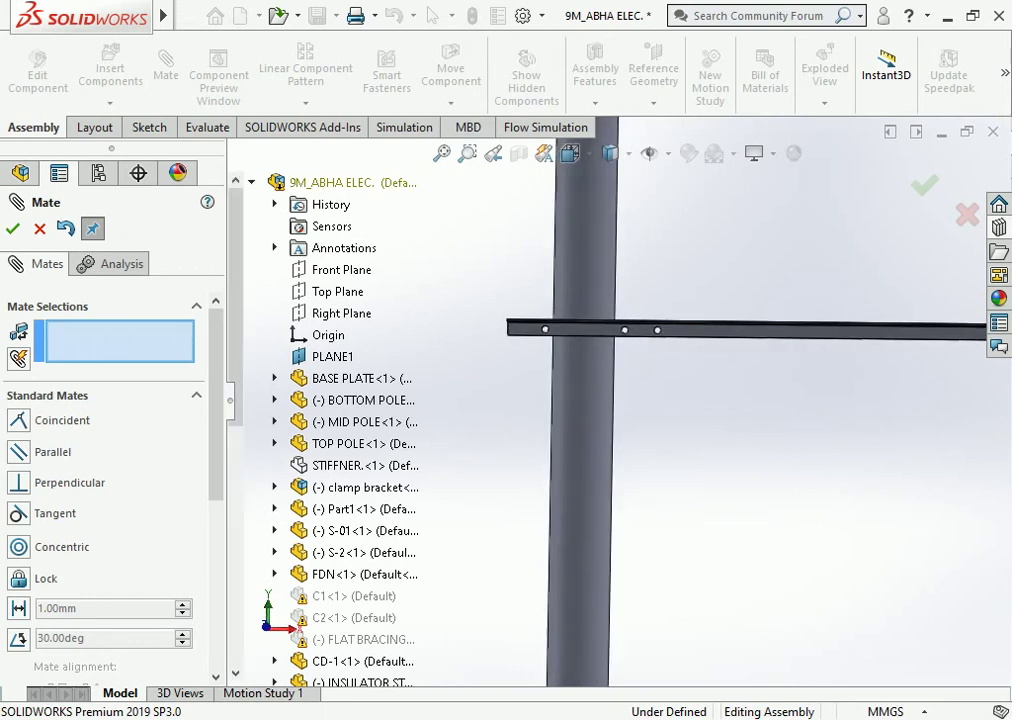
{"action": "scroll", "coordinate": [573, 355], "scroll_direction": "down", "scroll_amount": 1}
{"action": "scroll", "coordinate": [578, 342], "scroll_direction": "down", "scroll_amount": 2}
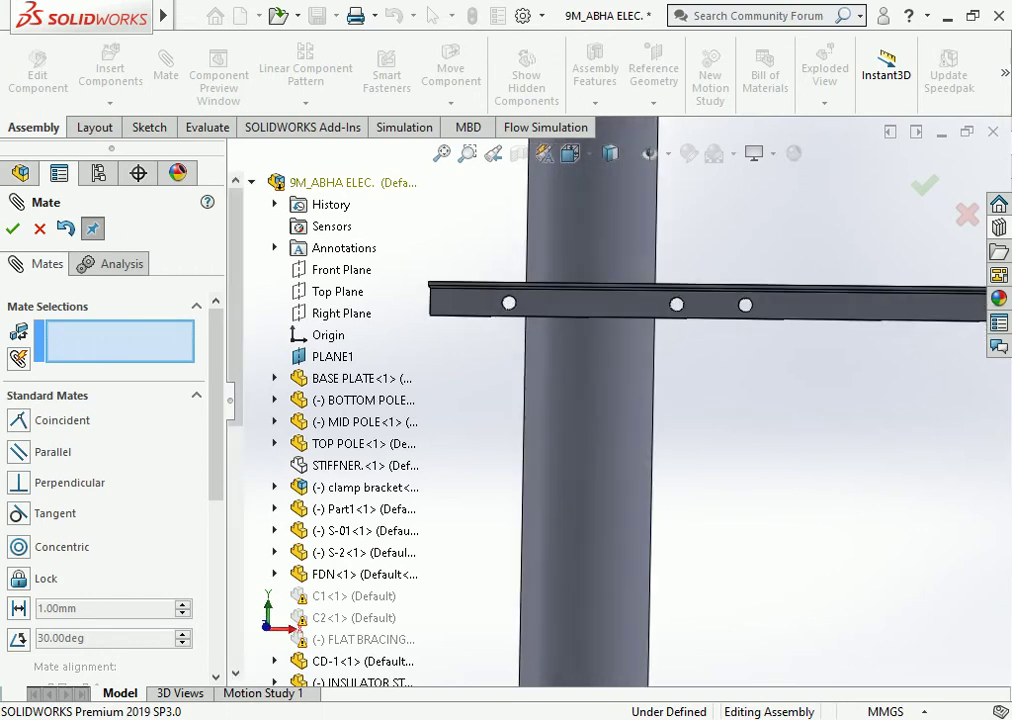
{"action": "scroll", "coordinate": [571, 310], "scroll_direction": "down", "scroll_amount": 2}
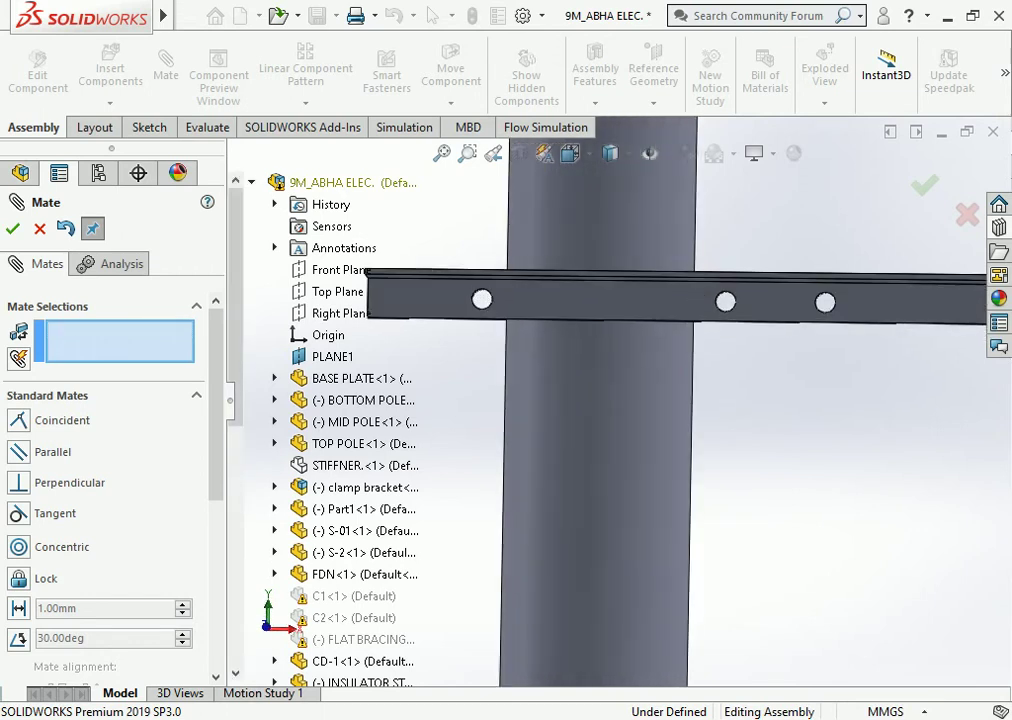
{"action": "scroll", "coordinate": [690, 400], "scroll_direction": "up", "scroll_amount": 3}
{"action": "scroll", "coordinate": [690, 400], "scroll_direction": "up", "scroll_amount": 2}
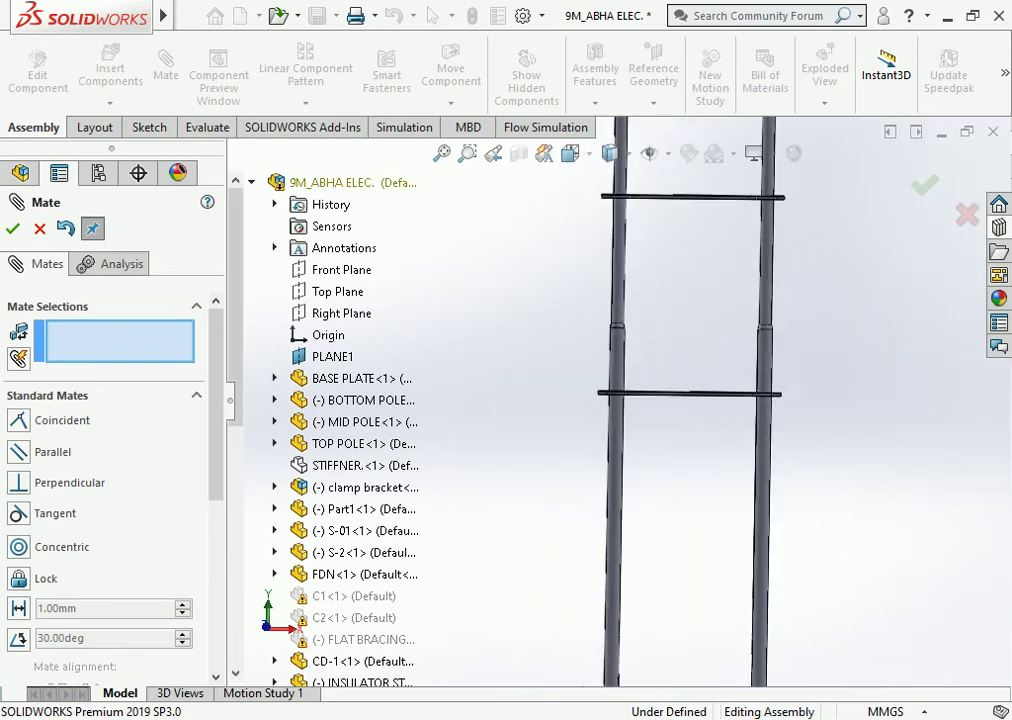
{"action": "scroll", "coordinate": [693, 253], "scroll_direction": "down", "scroll_amount": 2}
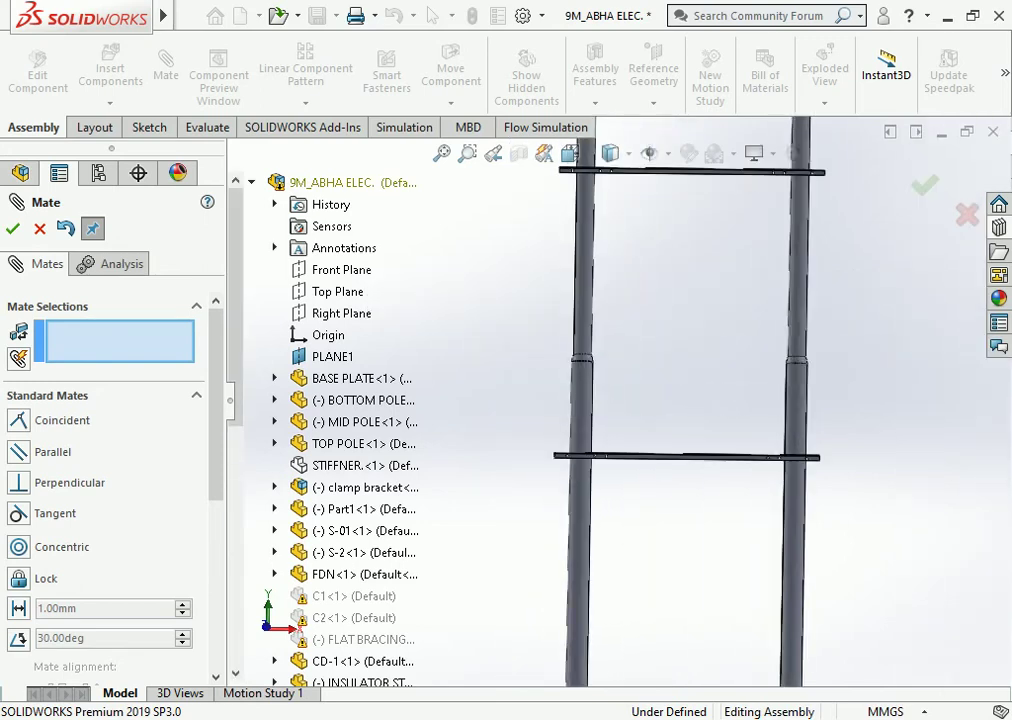
{"action": "scroll", "coordinate": [630, 402], "scroll_direction": "up", "scroll_amount": 2}
{"action": "scroll", "coordinate": [620, 440], "scroll_direction": "down", "scroll_amount": 1}
{"action": "scroll", "coordinate": [620, 440], "scroll_direction": "down", "scroll_amount": 4}
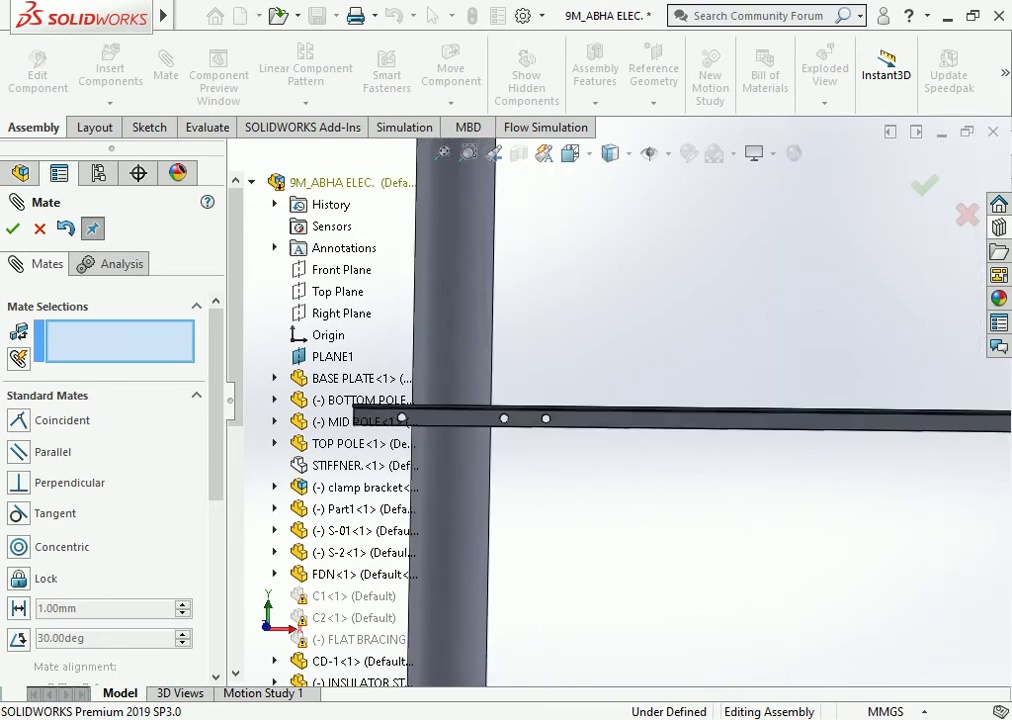
{"action": "scroll", "coordinate": [624, 400], "scroll_direction": "up", "scroll_amount": 5}
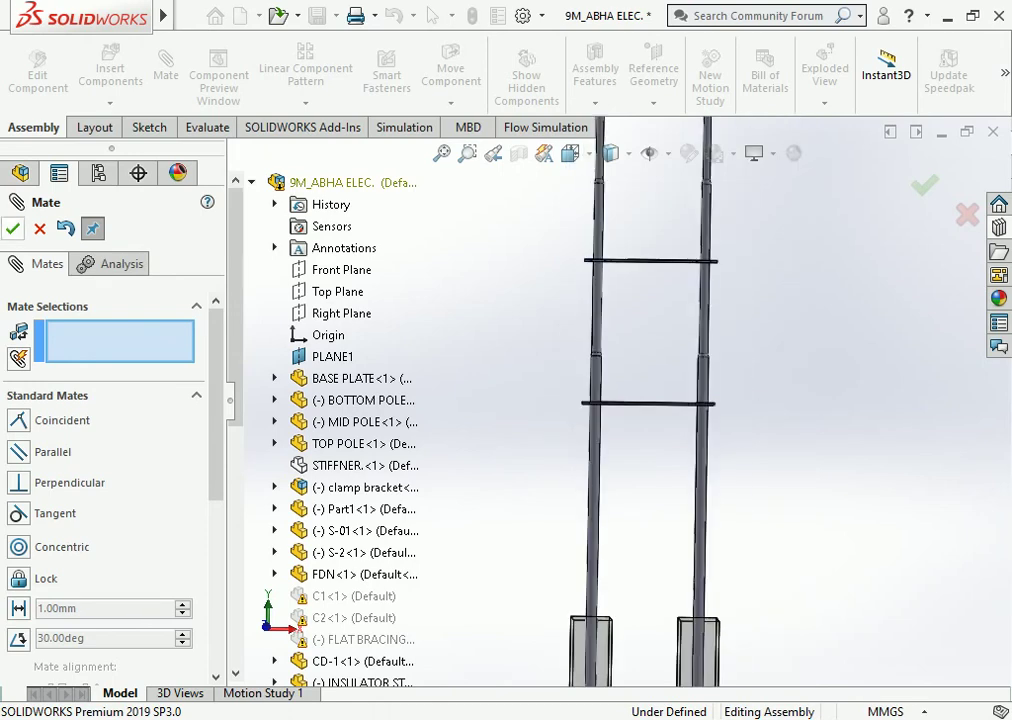
Exit the mate command and delete the L-1<1> brace along with its Tangent4 and Coincident48 mates.
{"action": "left_click", "coordinate": [20, 172]}
{"action": "key", "text": "Escape"}
{"action": "scroll", "coordinate": [550, 400], "scroll_direction": "down", "scroll_amount": 3}
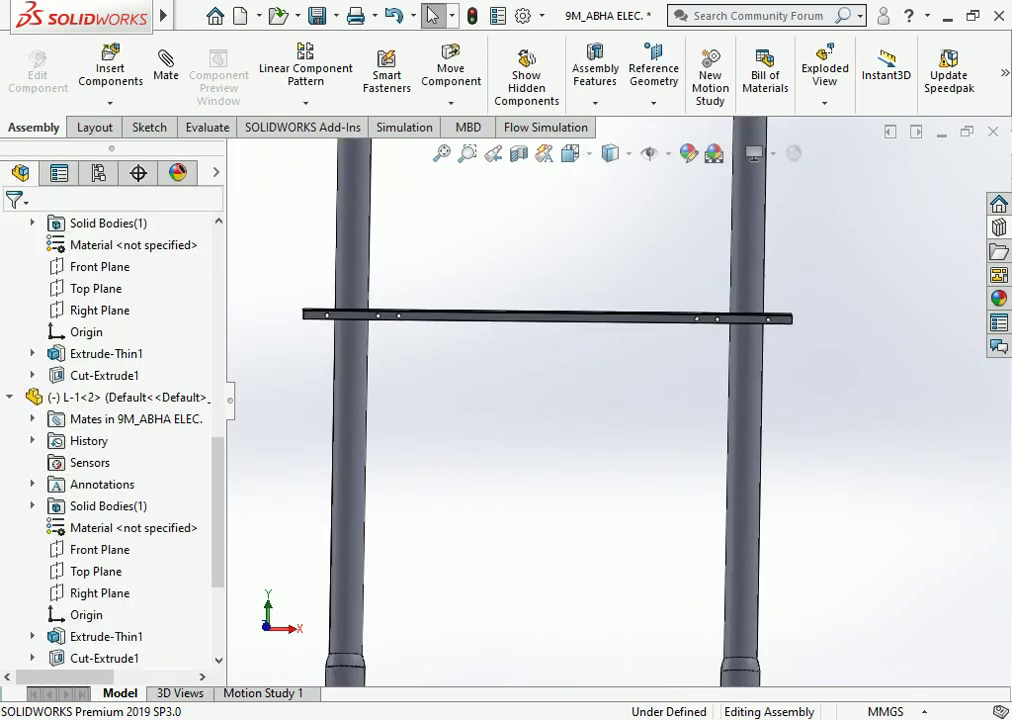
{"action": "scroll", "coordinate": [610, 275], "scroll_direction": "down", "scroll_amount": 2}
{"action": "left_click", "coordinate": [610, 364]}
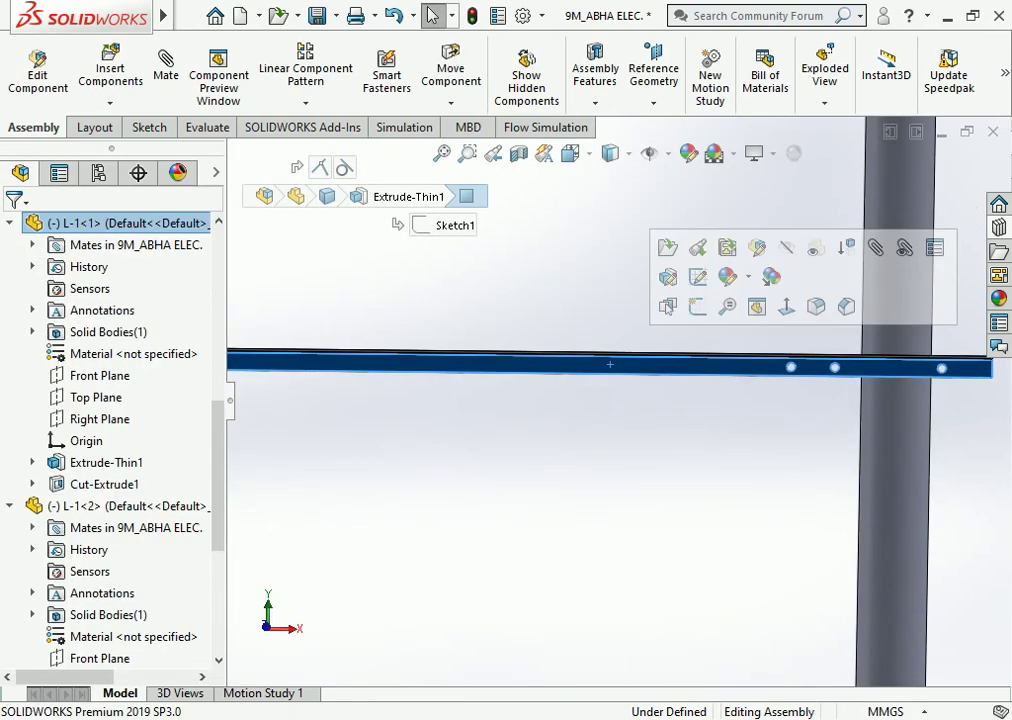
{"action": "key", "text": "Delete"}
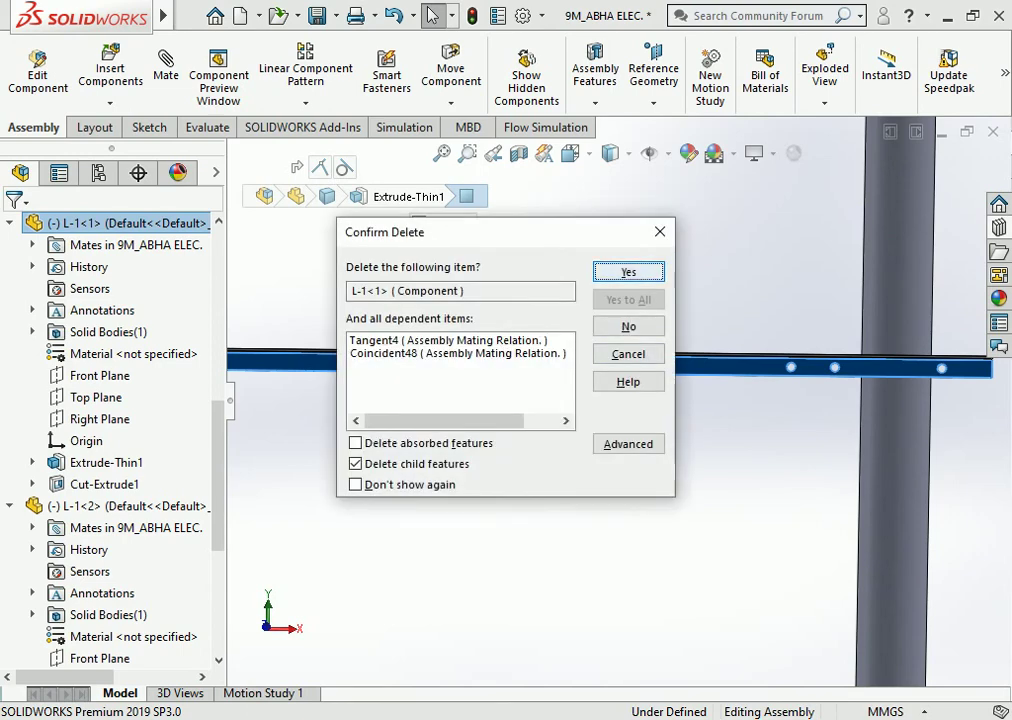
{"action": "key", "text": "Return"}
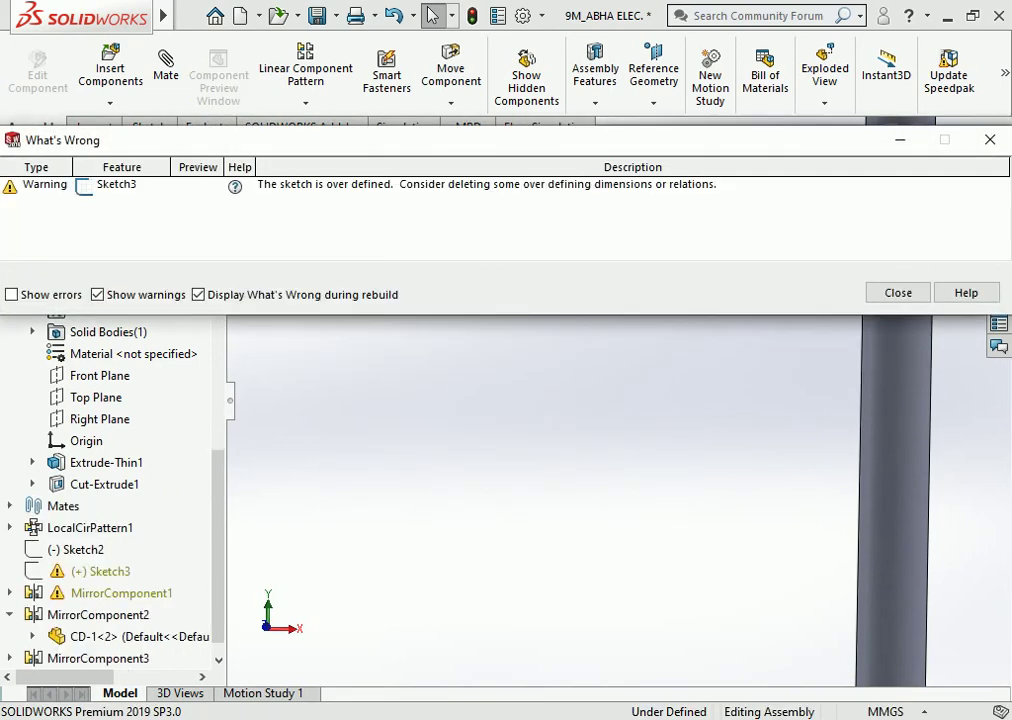
{"action": "key", "text": "Escape"}
Zoom out to view the frame and save the pole assembly.
{"action": "scroll", "coordinate": [617, 400], "scroll_direction": "up", "scroll_amount": 2}
{"action": "scroll", "coordinate": [617, 400], "scroll_direction": "up", "scroll_amount": 3}
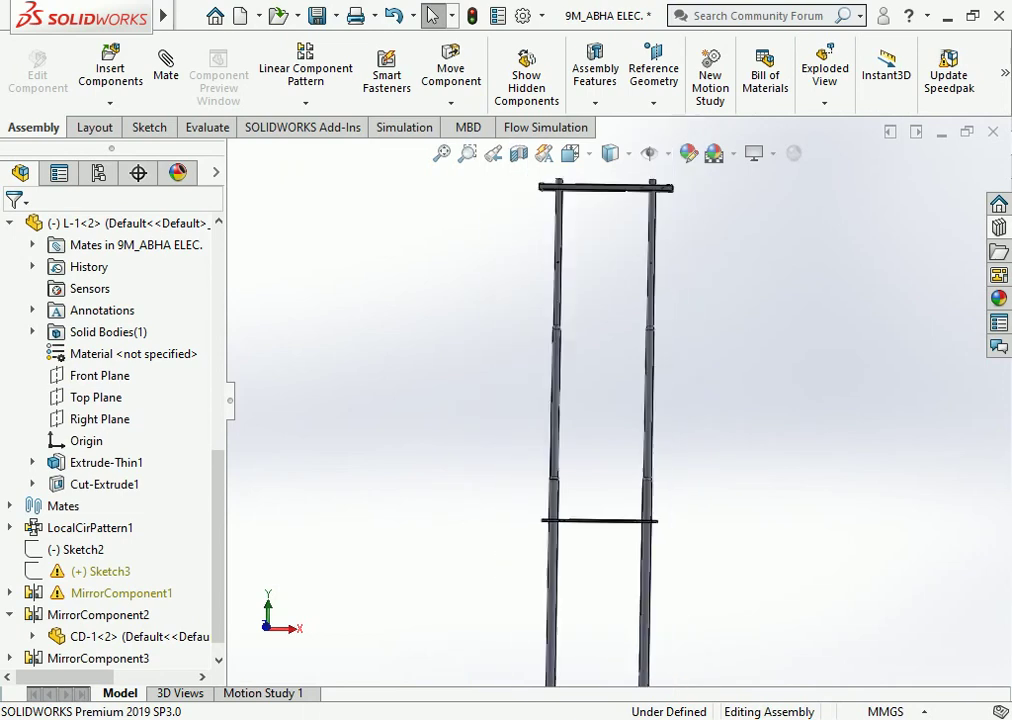
{"action": "scroll", "coordinate": [641, 244], "scroll_direction": "down", "scroll_amount": 2}
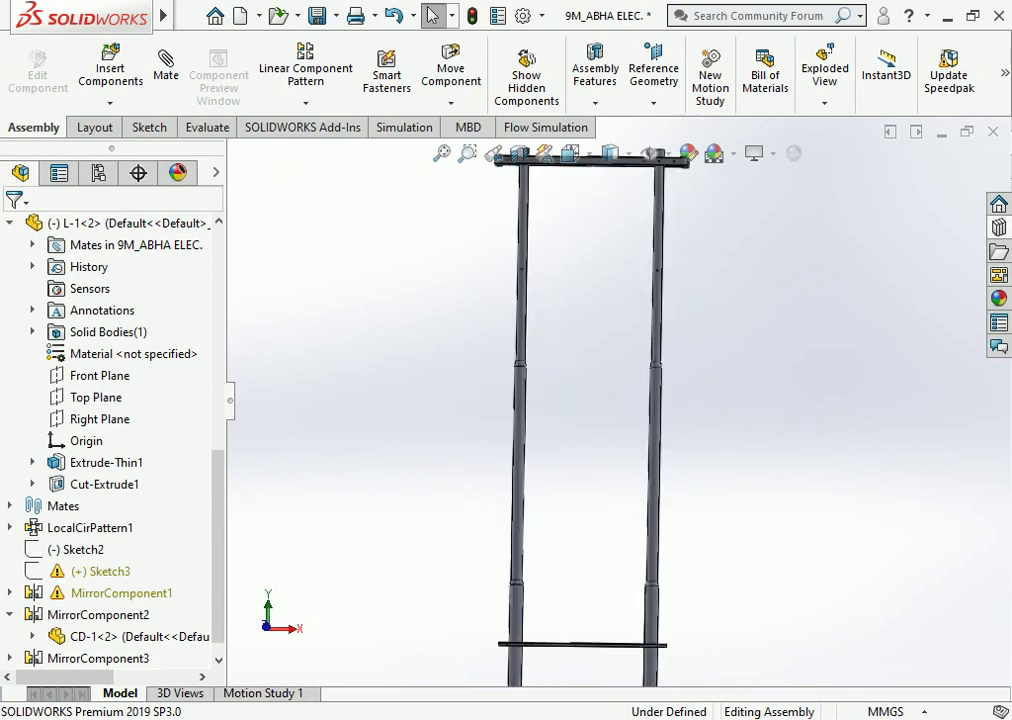
{"action": "left_click", "coordinate": [317, 15]}
Confirm the assembly save and duplicate the L-1 part file in the PART DETAIL folder.
{"action": "left_click", "coordinate": [395, 305]}
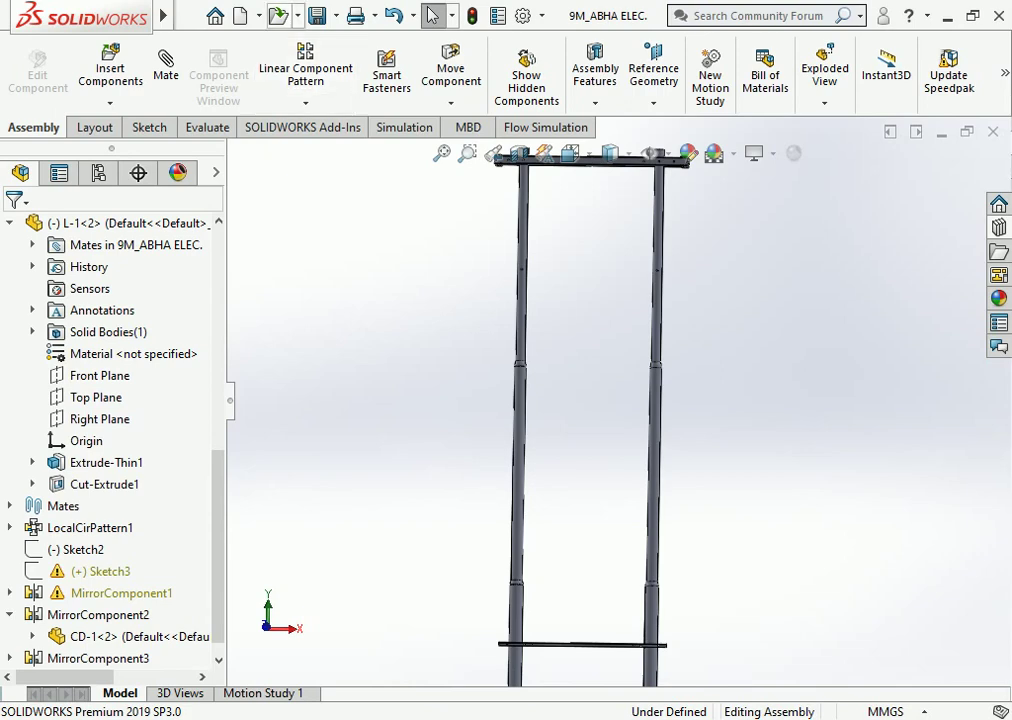
{"action": "left_click", "coordinate": [279, 16]}
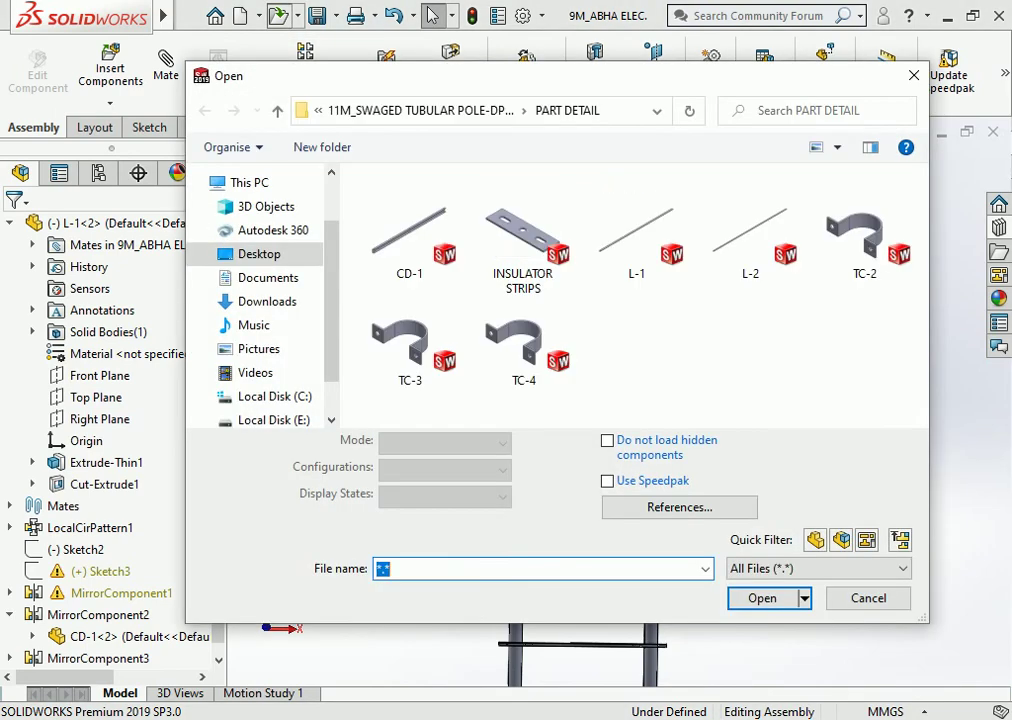
{"action": "right_click", "coordinate": [645, 258]}
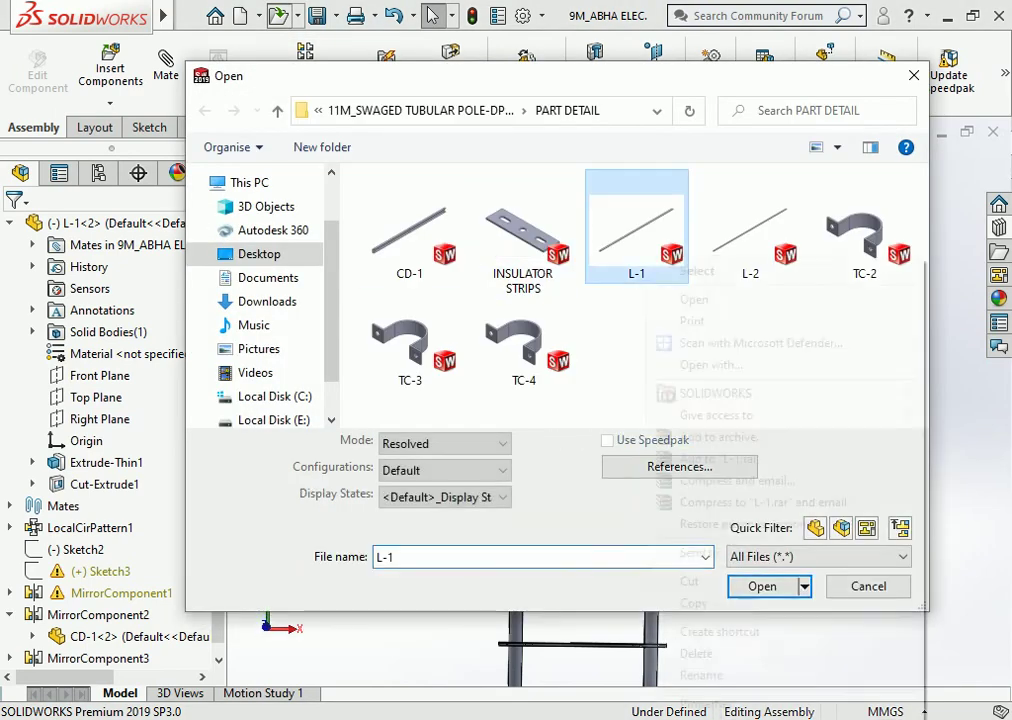
{"action": "left_click", "coordinate": [693, 603]}
{"action": "right_click", "coordinate": [669, 350]}
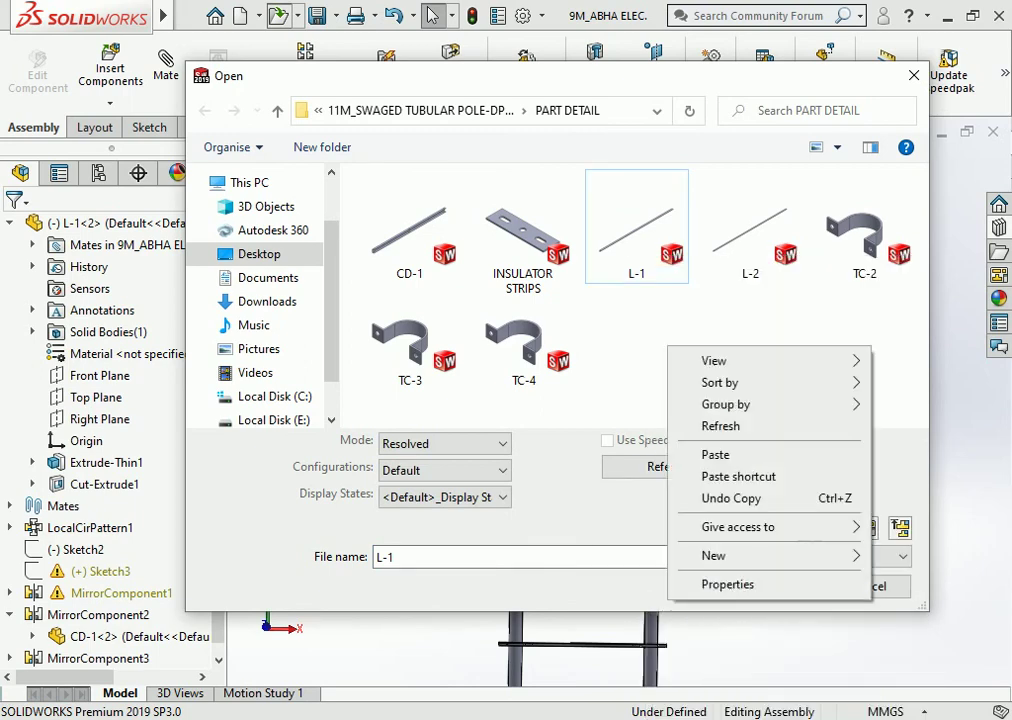
{"action": "left_click", "coordinate": [715, 454]}
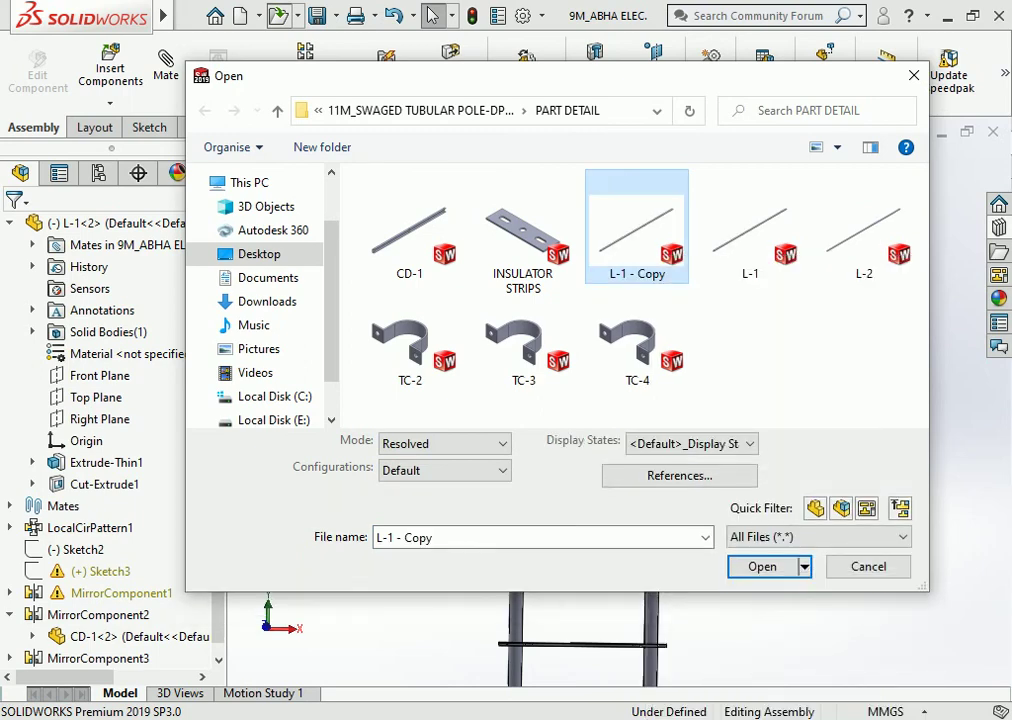
Rename the copied file to 'L-1 -a' and open it as a part.
{"action": "right_click", "coordinate": [648, 258]}
{"action": "left_click", "coordinate": [680, 673]}
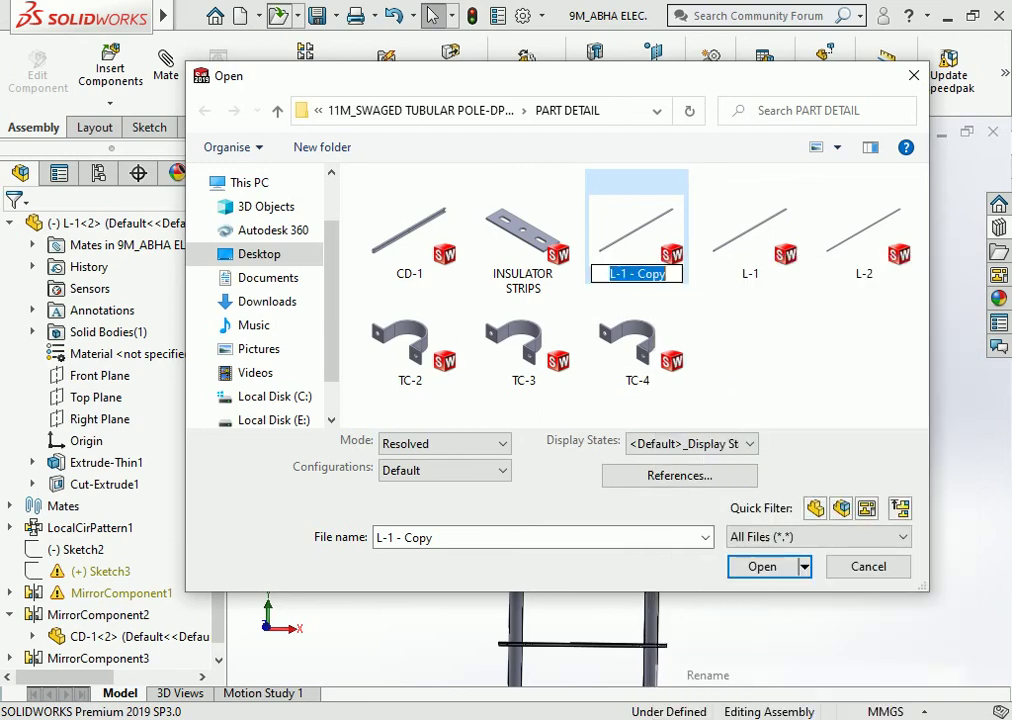
{"action": "left_click", "coordinate": [637, 273]}
{"action": "key", "text": "BackSpace"}
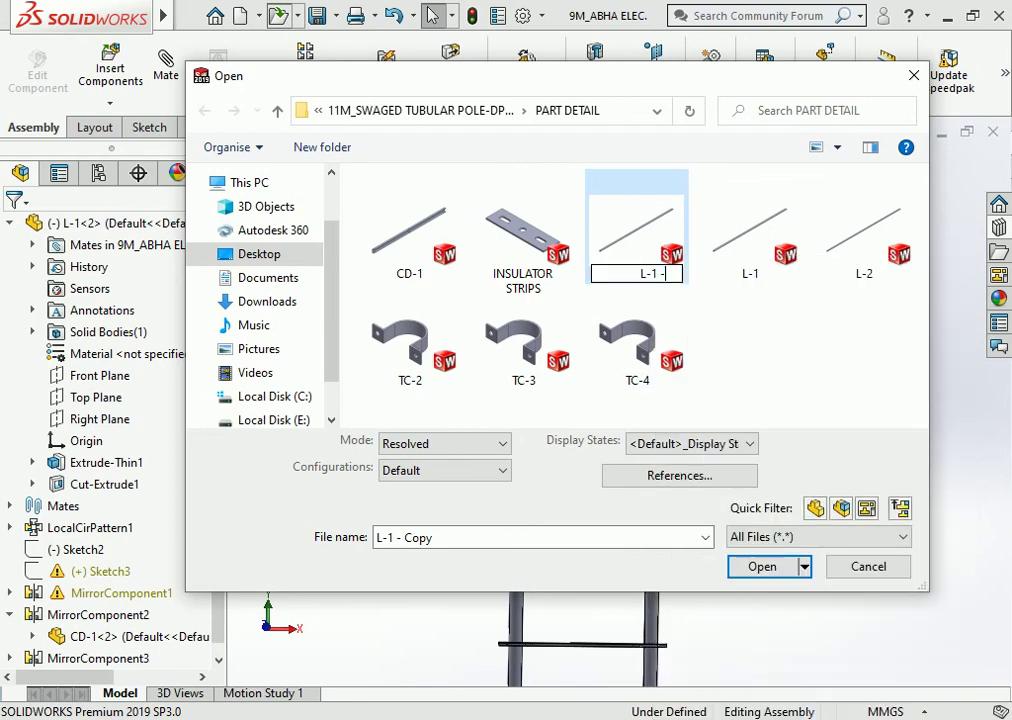
{"action": "type", "text": "a"}
{"action": "key", "text": "Return"}
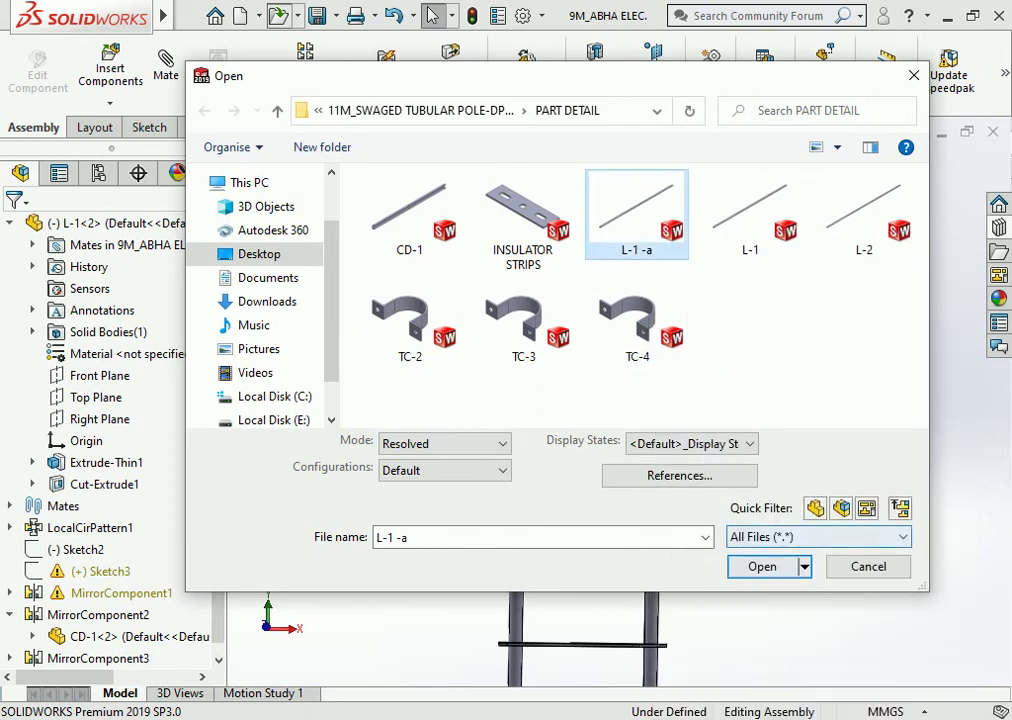
{"action": "key", "text": "Escape"}
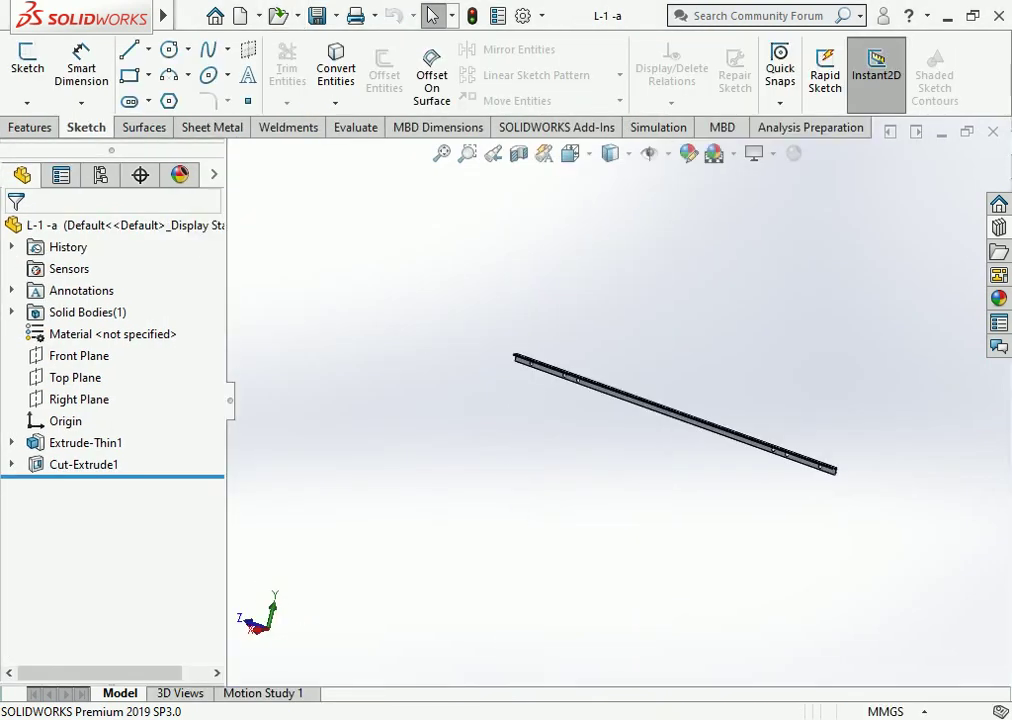
Change L-1 -a's Extrude-Thin1 depth from 2071 mm to 24 mm and return to the 9M_ABHA ELEC. assembly.
{"action": "scroll", "coordinate": [672, 427], "scroll_direction": "down", "scroll_amount": 5}
{"action": "left_click", "coordinate": [672, 427]}
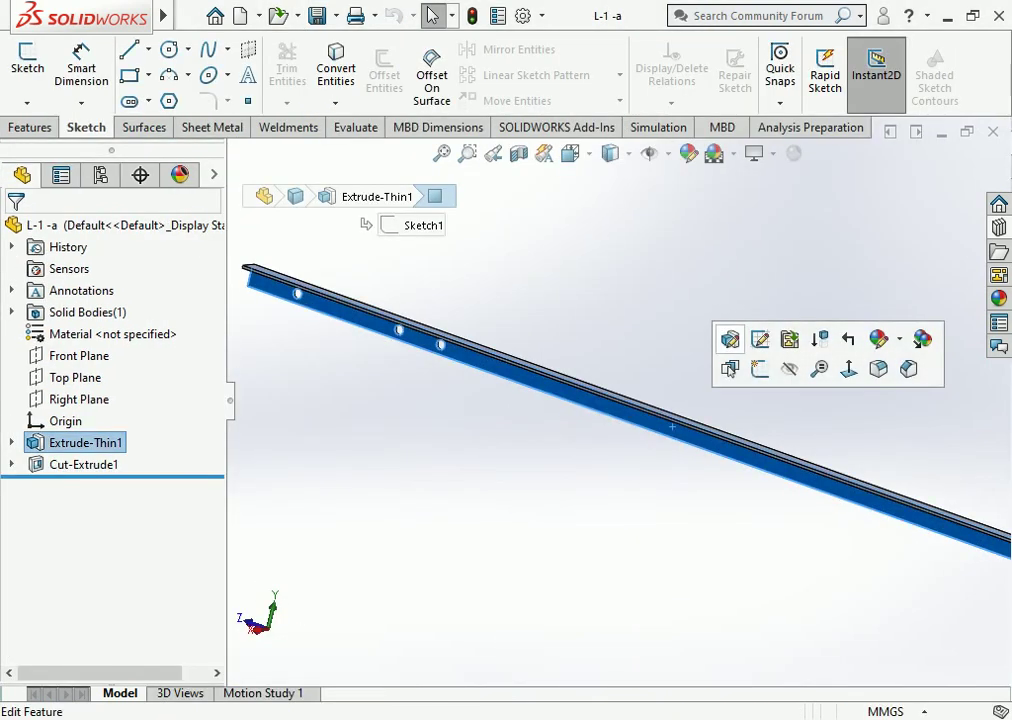
{"action": "left_click", "coordinate": [730, 338]}
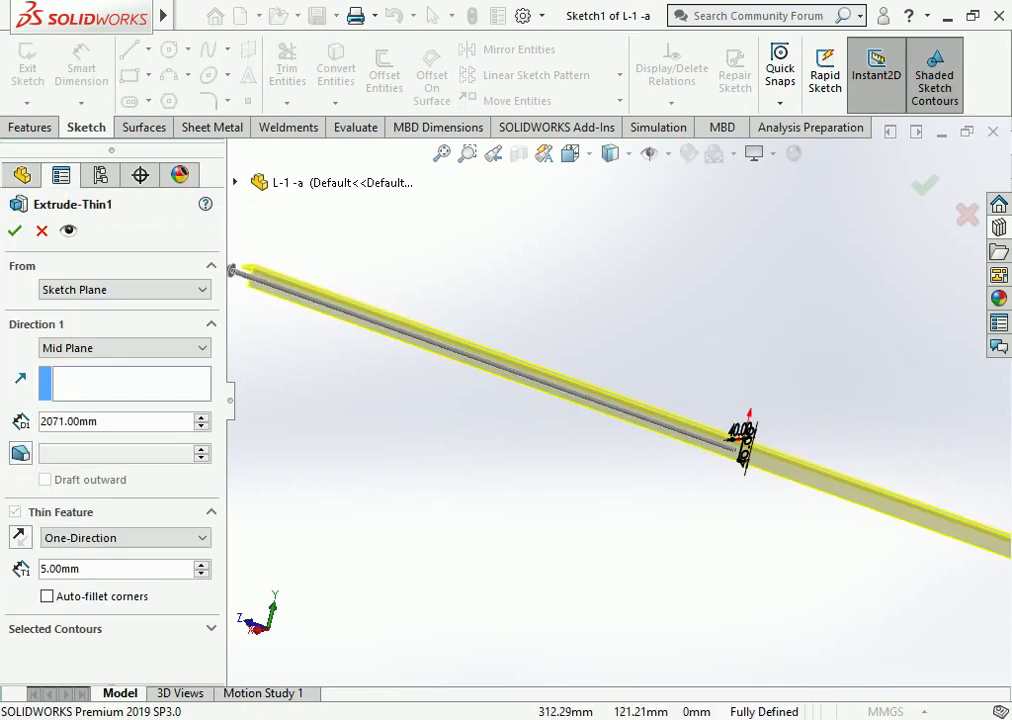
{"action": "scroll", "coordinate": [591, 401], "scroll_direction": "up", "scroll_amount": 3}
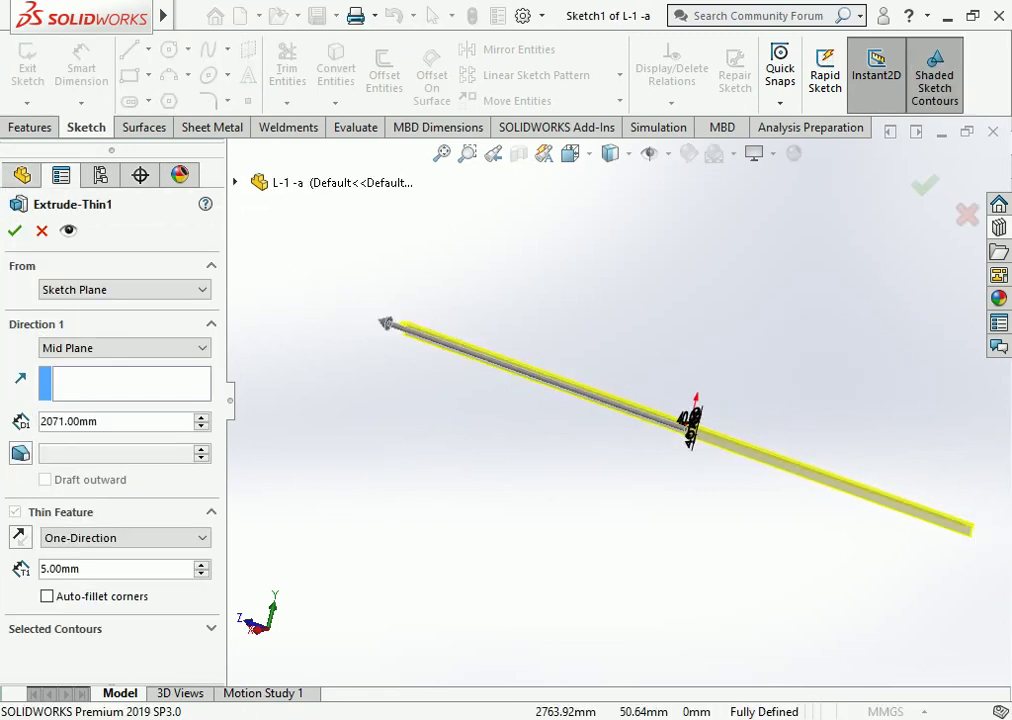
{"action": "left_click", "coordinate": [68, 421]}
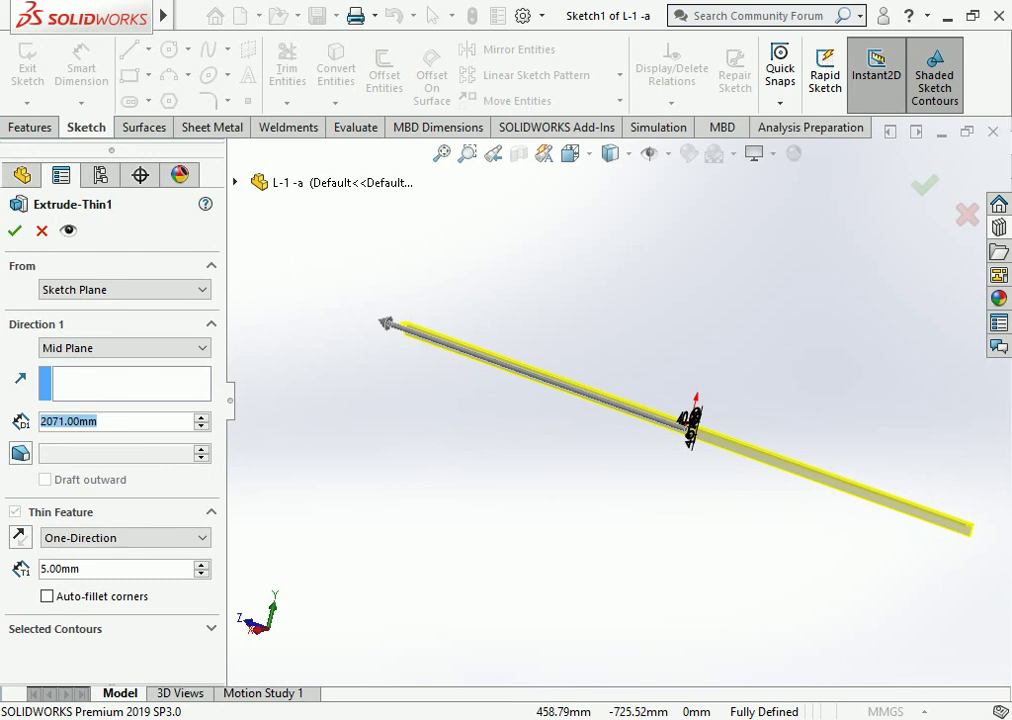
{"action": "type", "text": "24"}
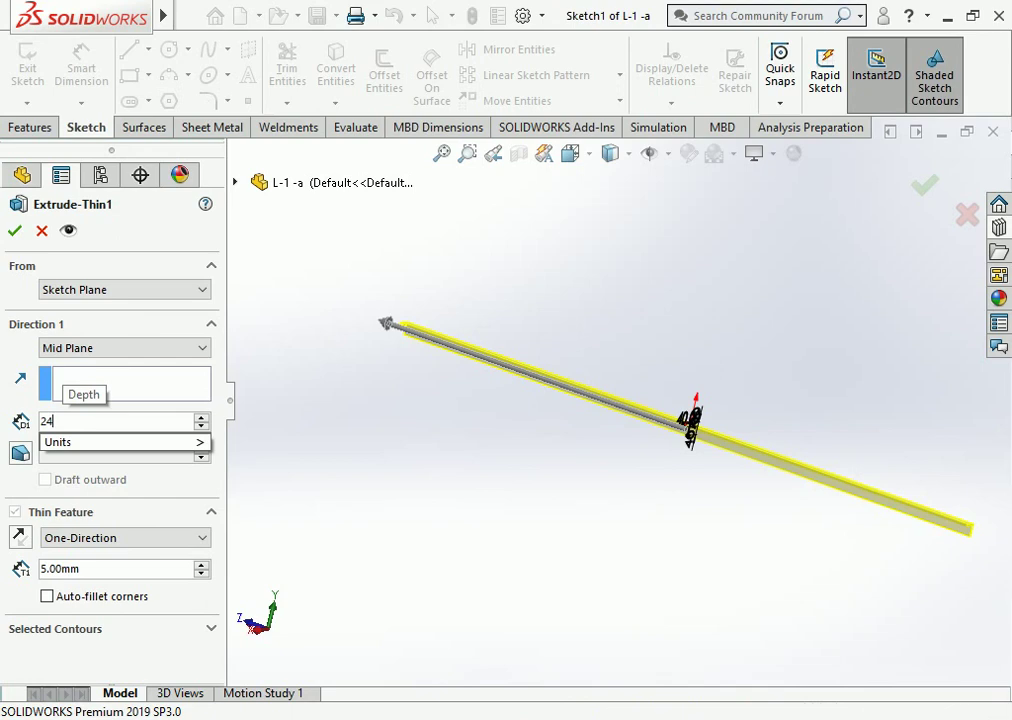
{"action": "key", "text": "Return"}
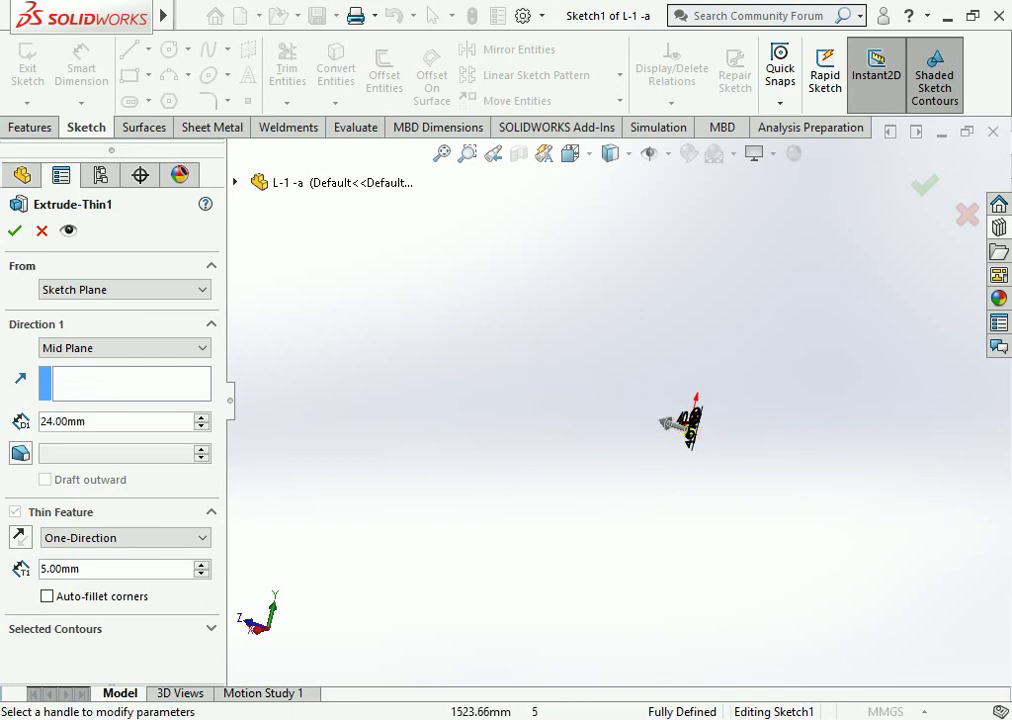
{"action": "key", "text": "Return"}
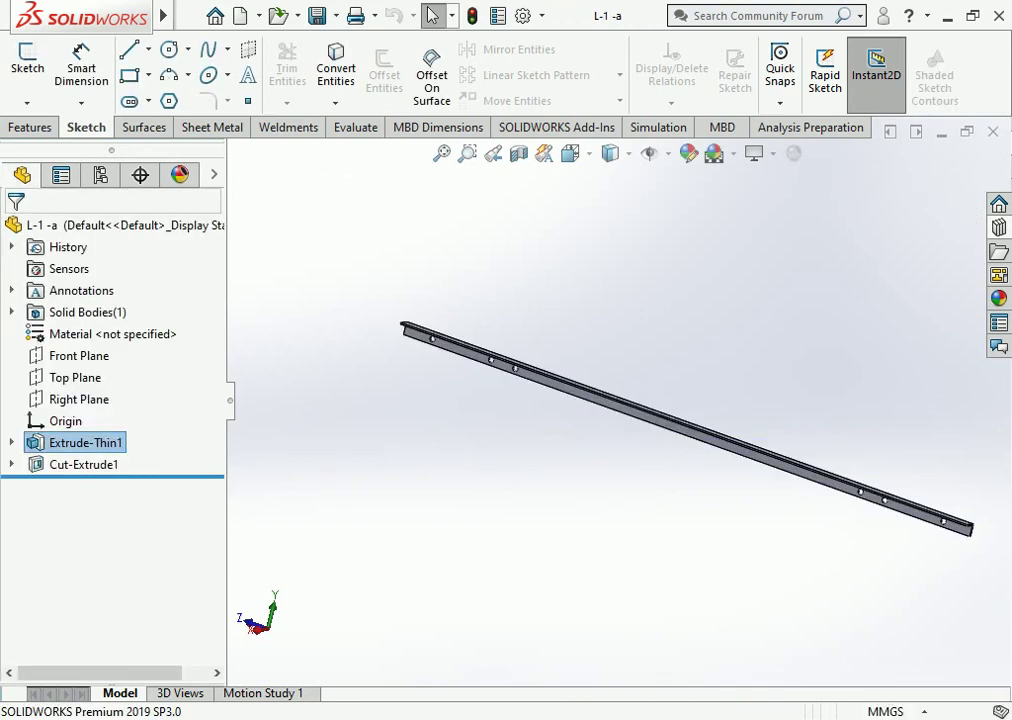
{"action": "key", "text": "ctrl+Tab"}
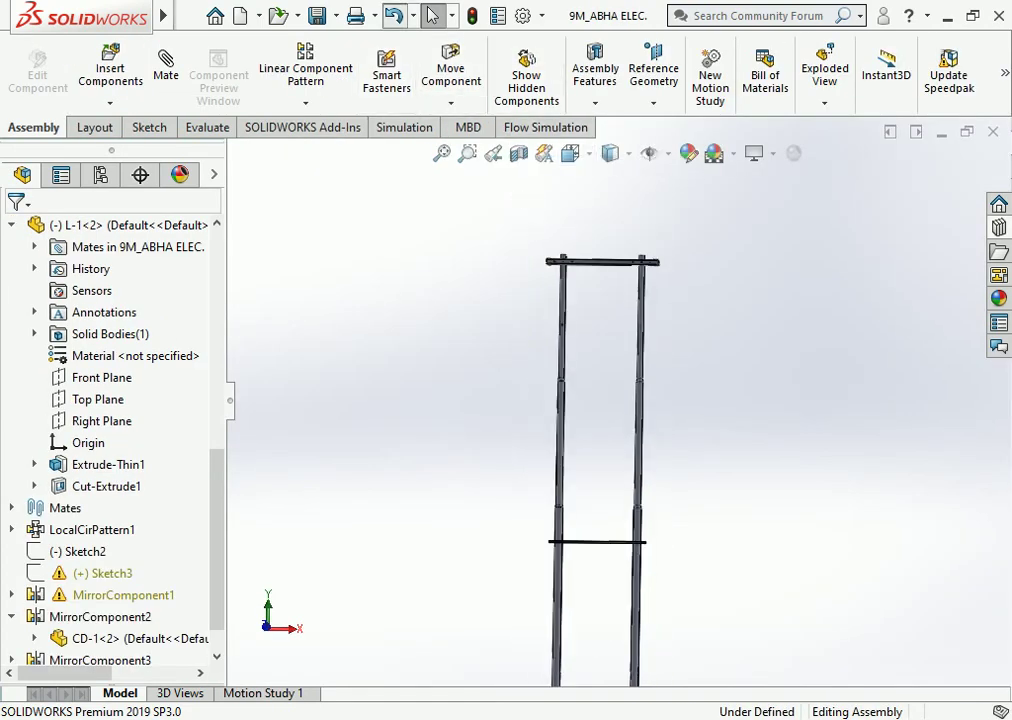
Zoom in on the braces between the poles, then show the whole H-frame in Dimetric view.
{"action": "scroll", "coordinate": [589, 440], "scroll_direction": "down", "scroll_amount": 5}
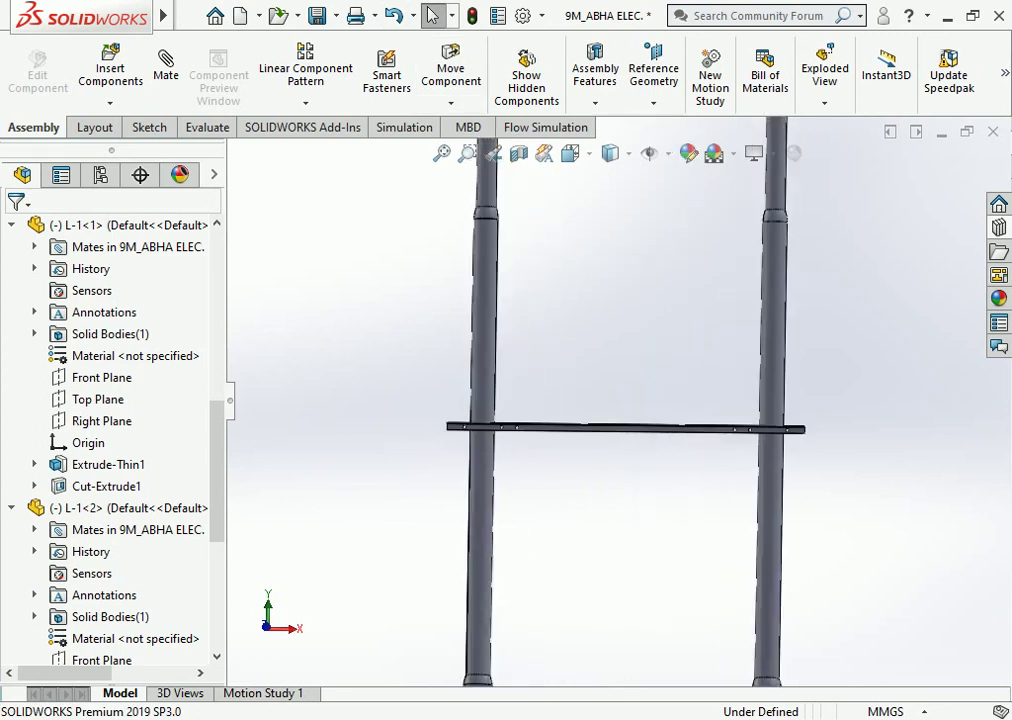
{"action": "scroll", "coordinate": [719, 452], "scroll_direction": "down", "scroll_amount": 2}
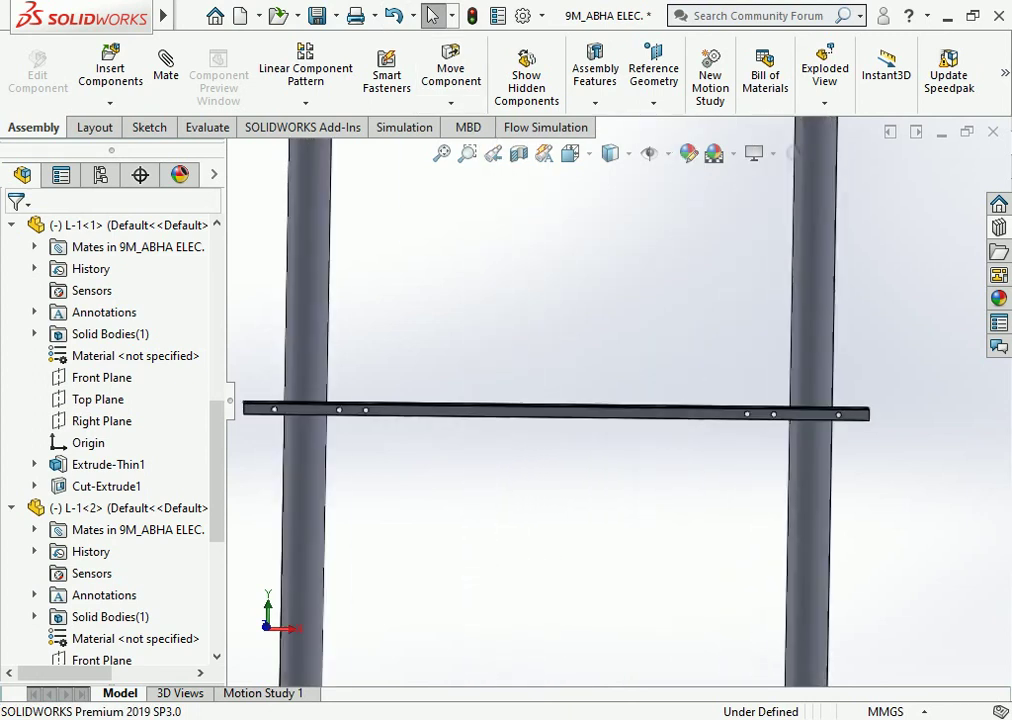
{"action": "scroll", "coordinate": [616, 410], "scroll_direction": "up", "scroll_amount": 2}
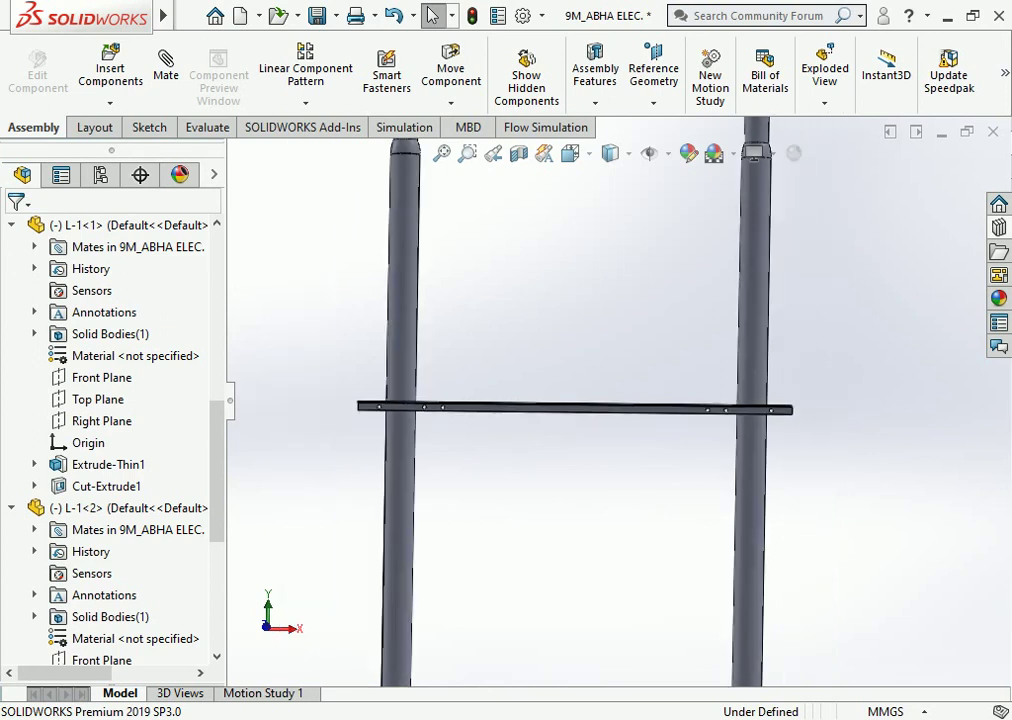
{"action": "scroll", "coordinate": [605, 395], "scroll_direction": "up", "scroll_amount": 2}
{"action": "scroll", "coordinate": [546, 400], "scroll_direction": "down", "scroll_amount": 1}
{"action": "scroll", "coordinate": [546, 400], "scroll_direction": "down", "scroll_amount": 3}
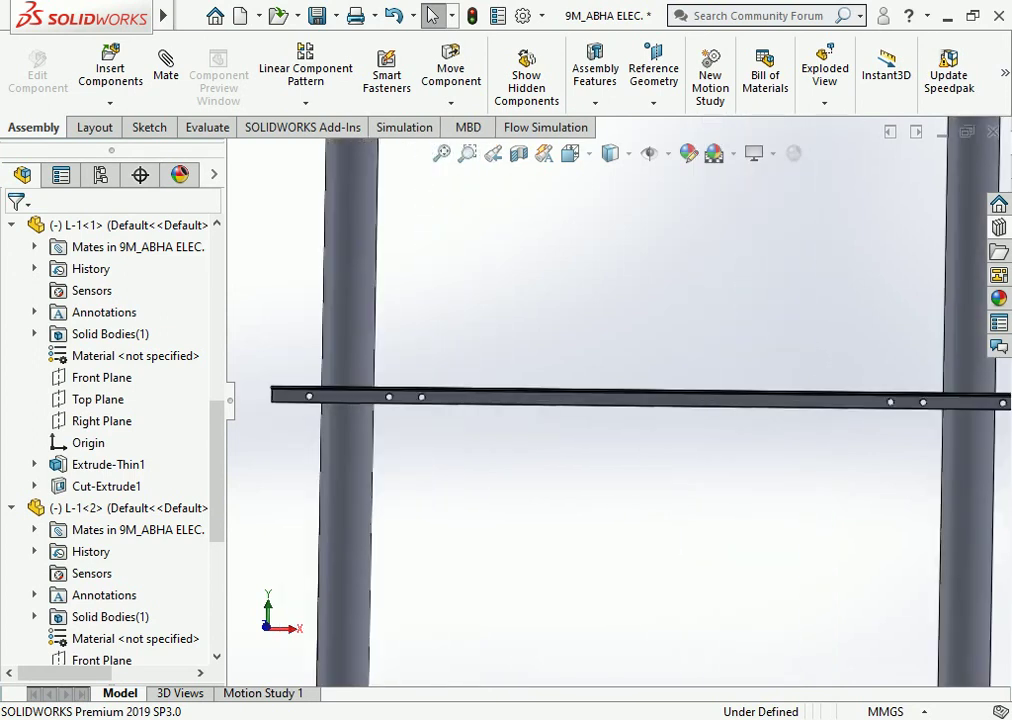
{"action": "scroll", "coordinate": [620, 400], "scroll_direction": "up", "scroll_amount": 5}
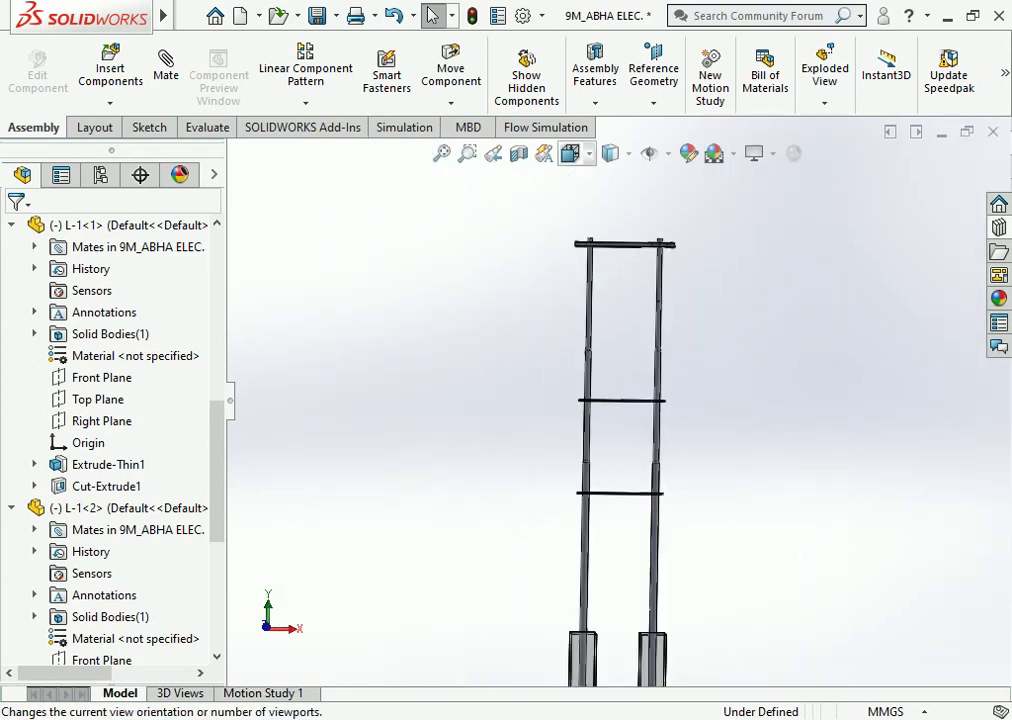
{"action": "left_click", "coordinate": [570, 153]}
{"action": "left_click", "coordinate": [682, 208]}
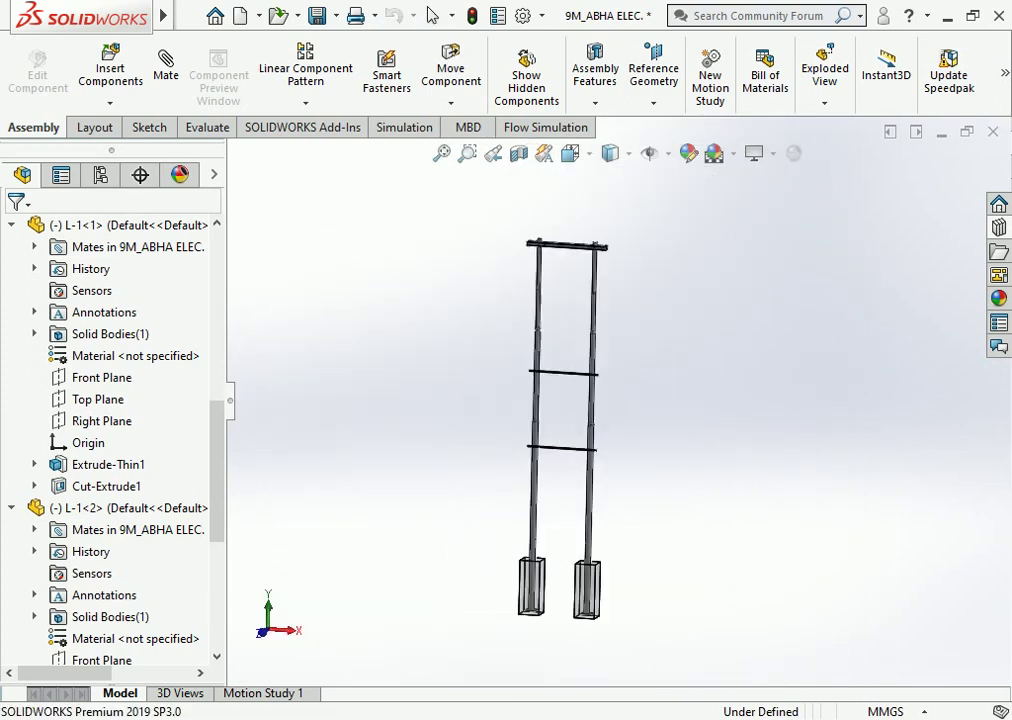
{"action": "scroll", "coordinate": [805, 367], "scroll_direction": "down", "scroll_amount": 2}
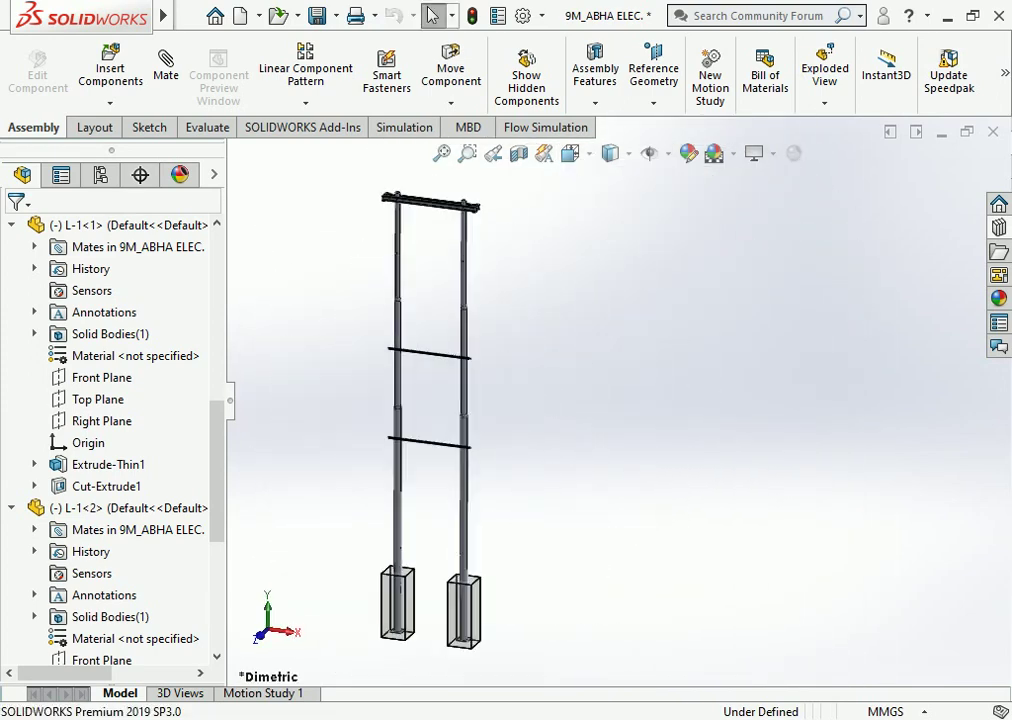